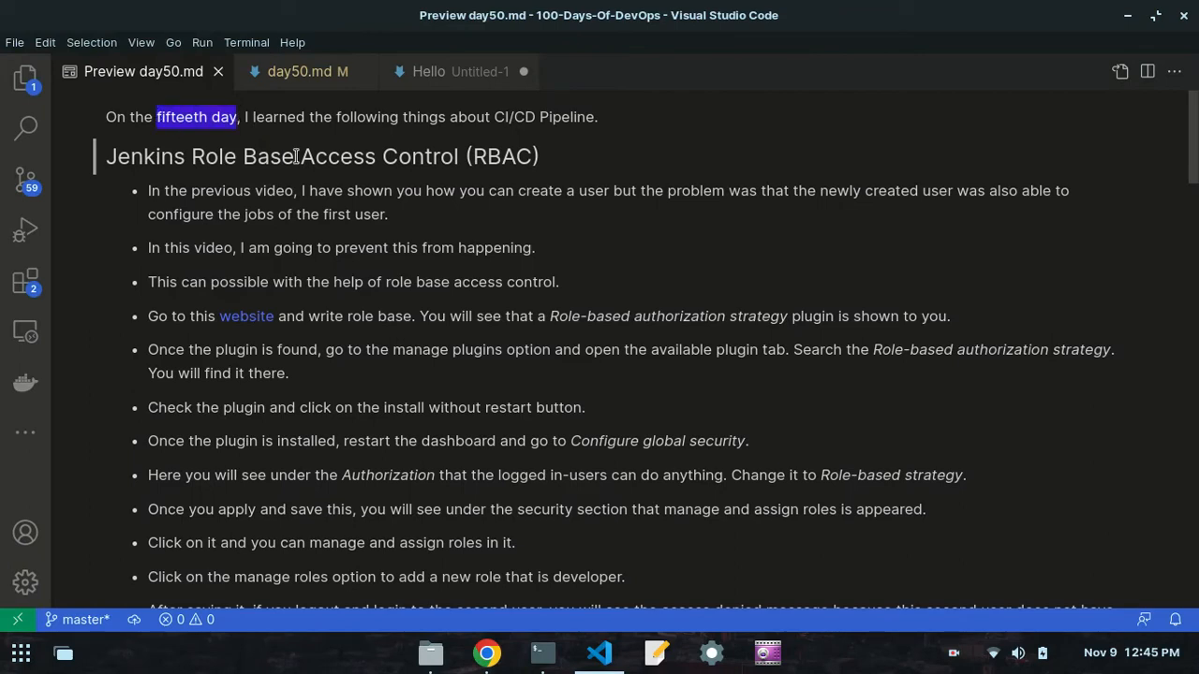
- Read the Jenkins Role Base Access Control heading and introductory points in the day50.md preview
drag(294, 159, 299, 157)
drag(458, 159, 130, 159)
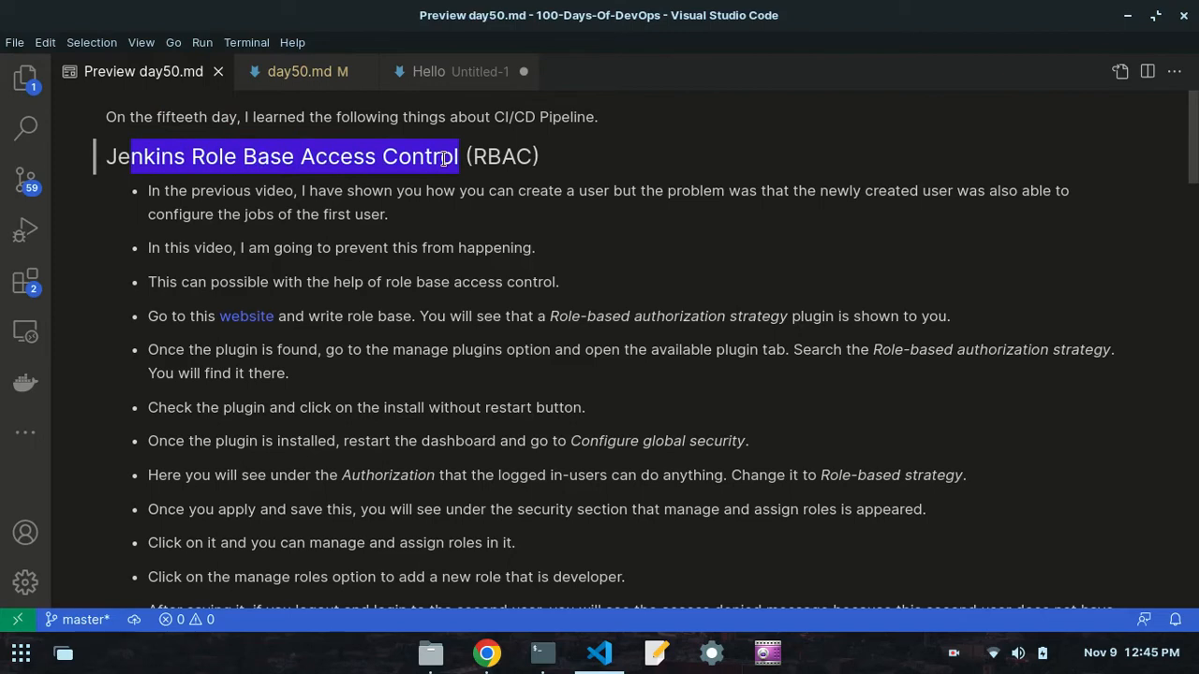
click(151, 209)
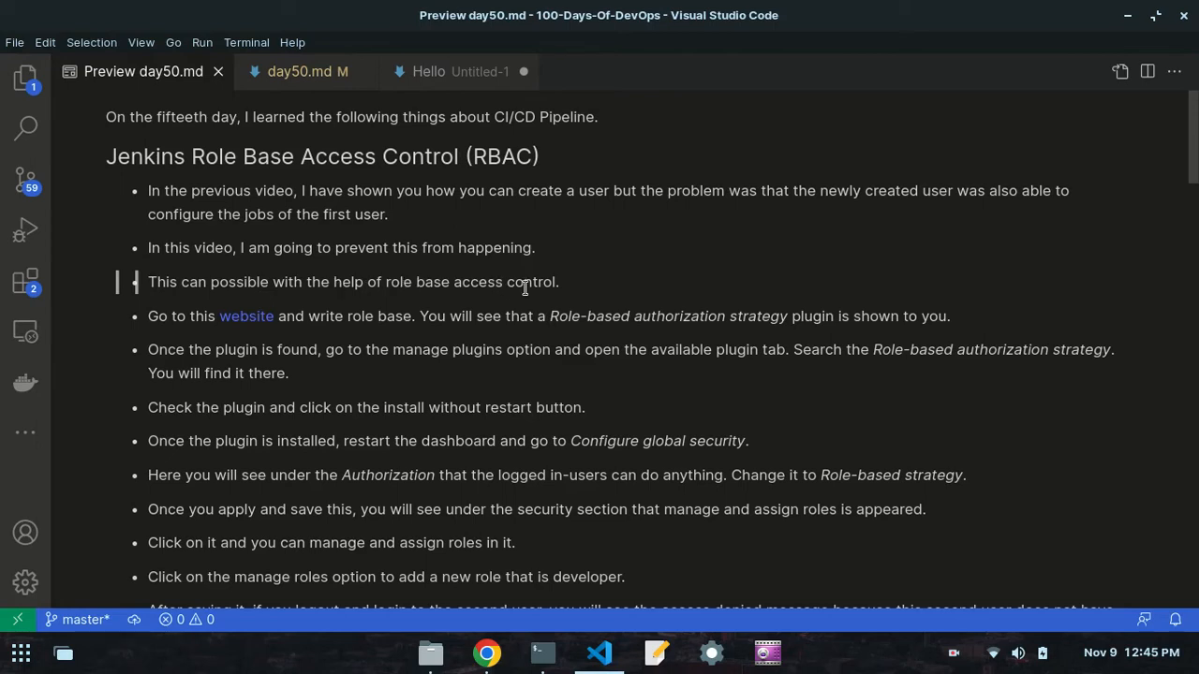
drag(555, 284, 390, 282)
click(390, 282)
- Compare the notes' role base instruction in VS Code with the Jenkins plugin site's search results in Chrome, examining Role-based Authorization Strategy
click(487, 656)
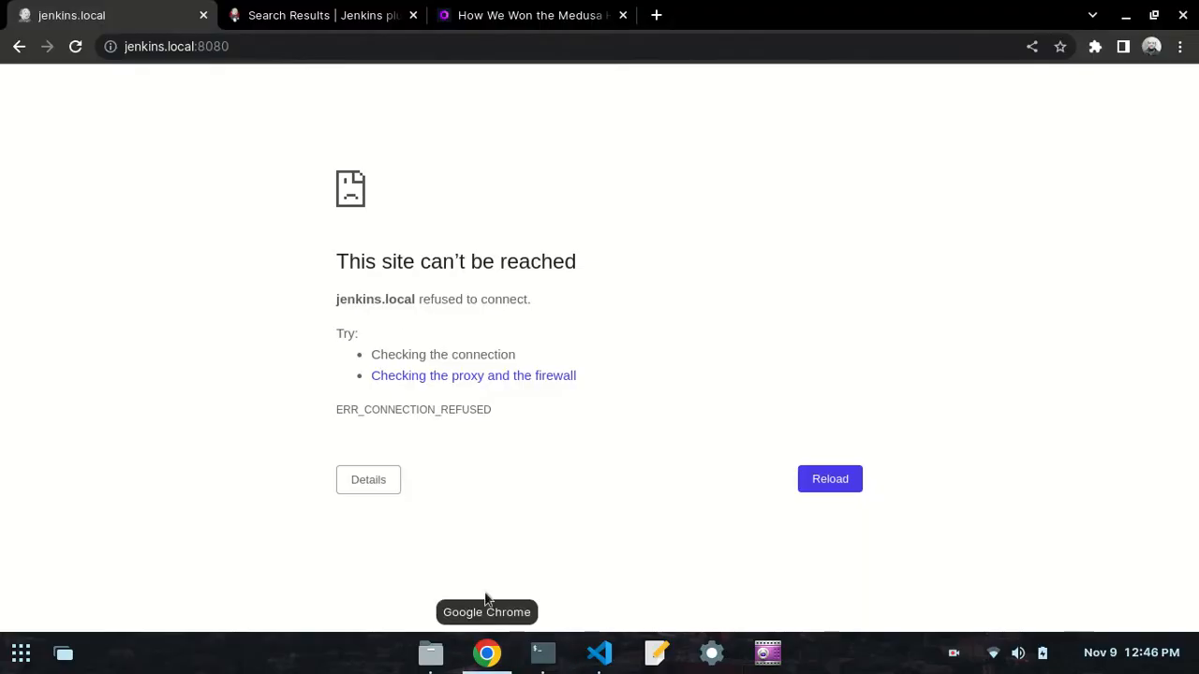
click(290, 15)
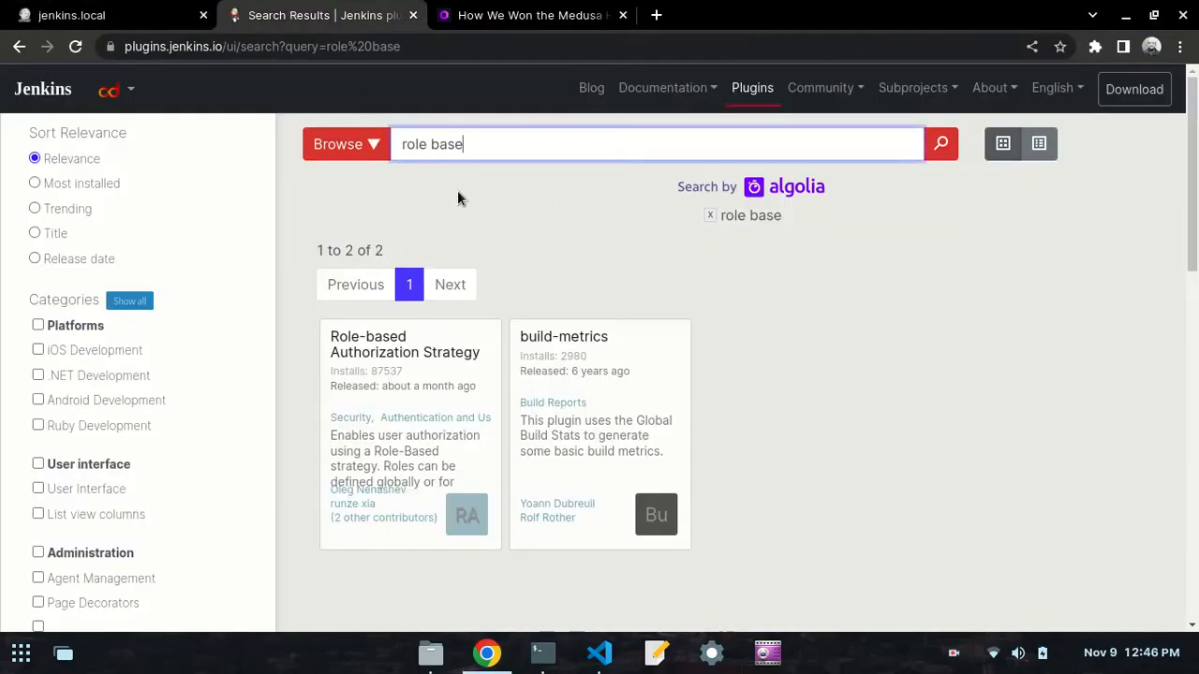
click(599, 653)
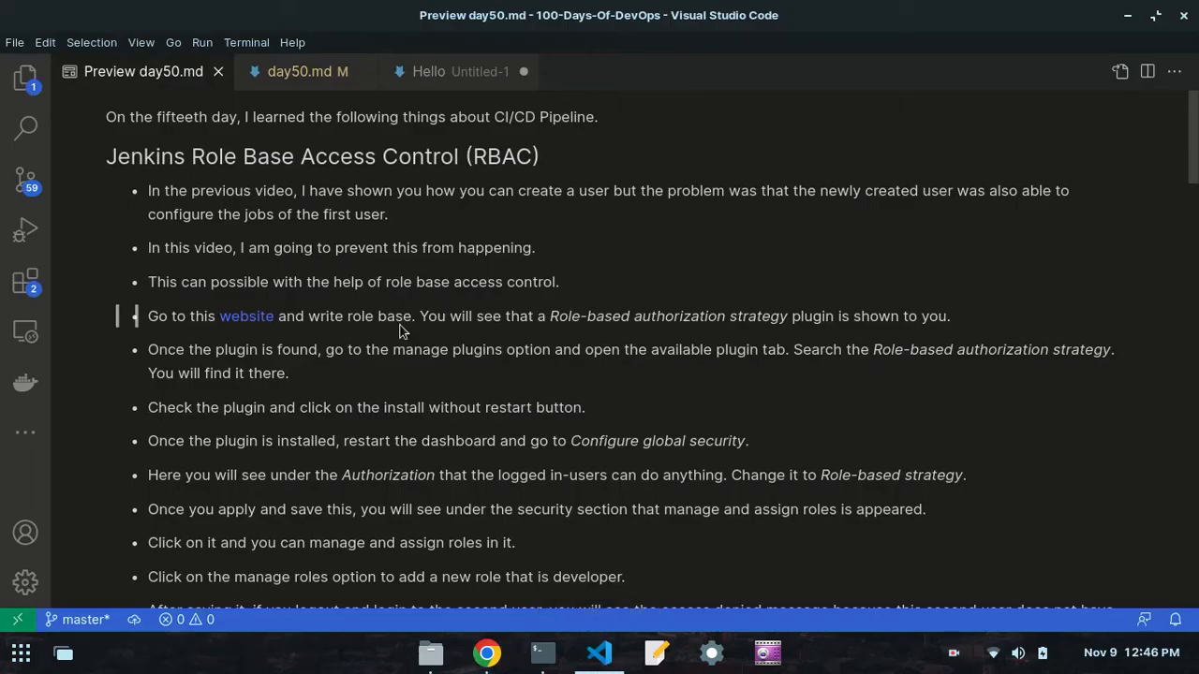
drag(308, 317, 412, 317)
click(473, 547)
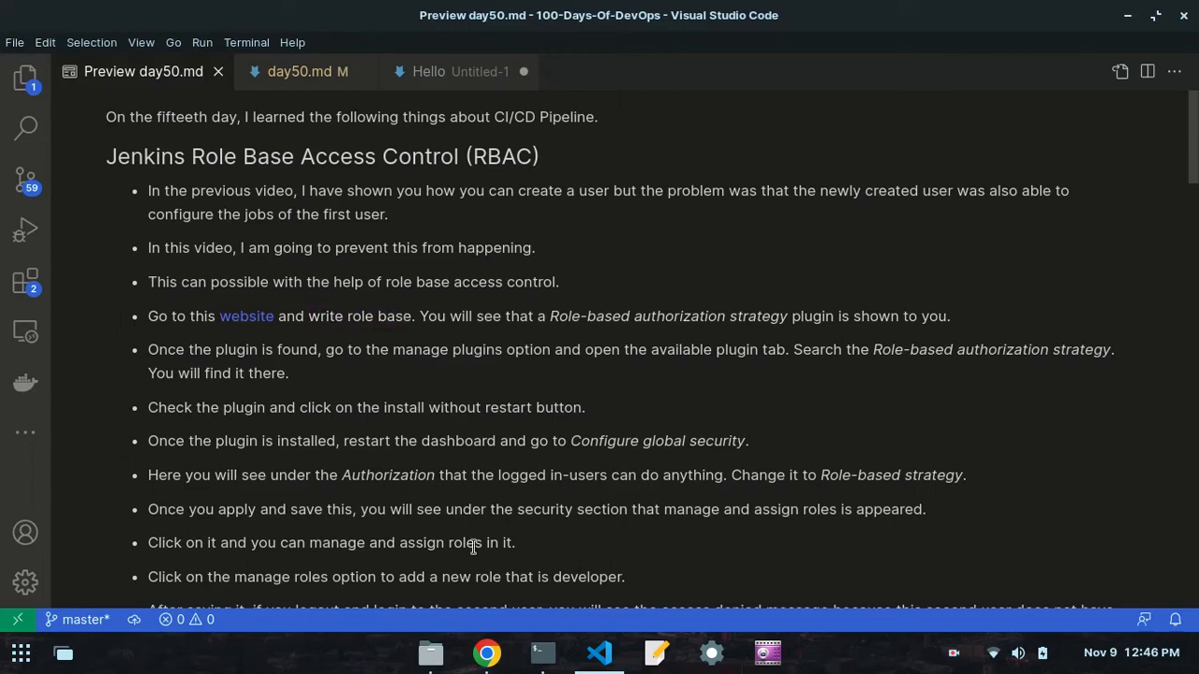
click(486, 653)
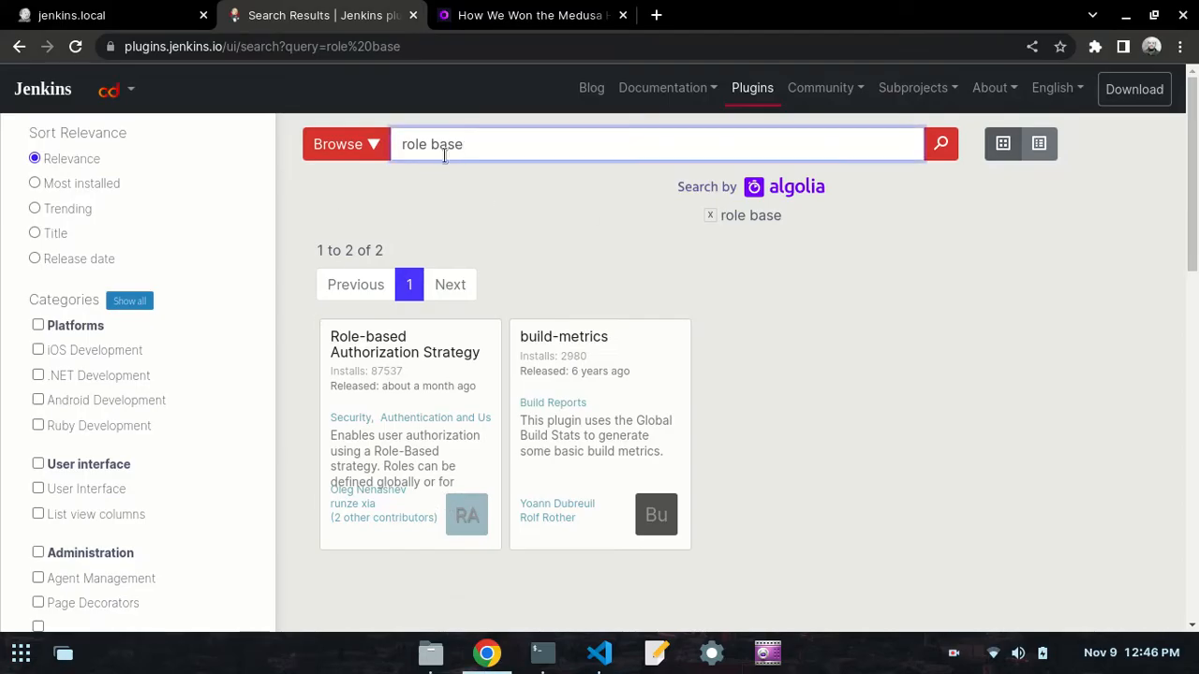
click(599, 653)
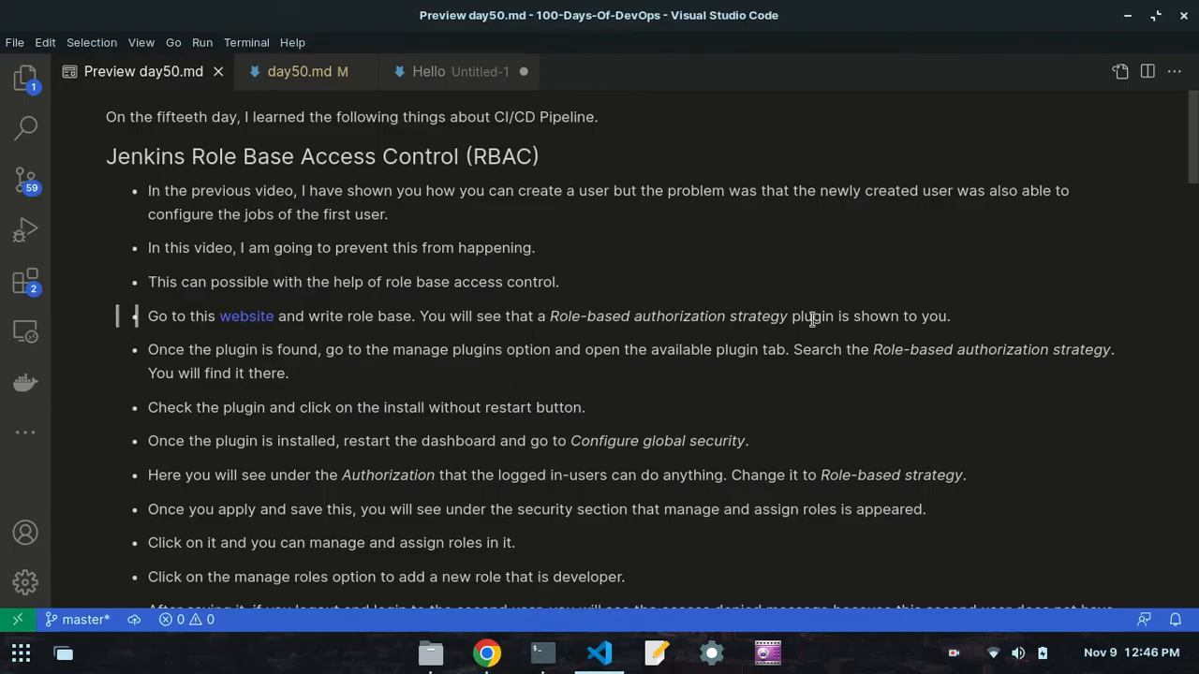
click(486, 653)
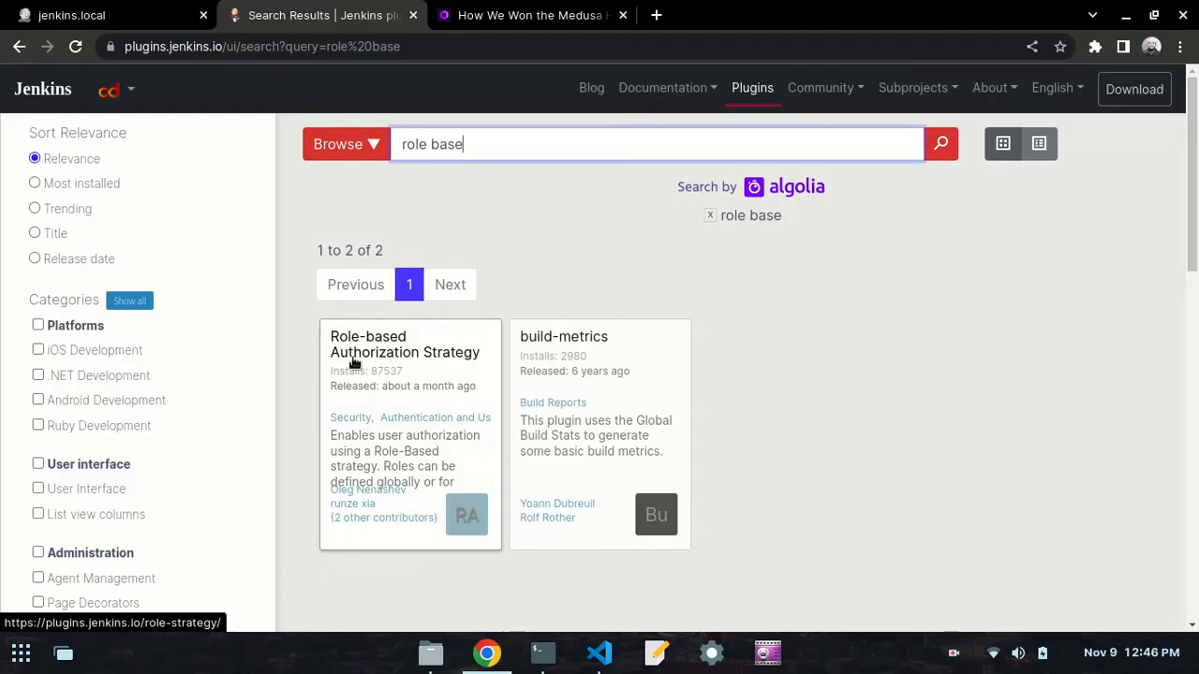
click(598, 653)
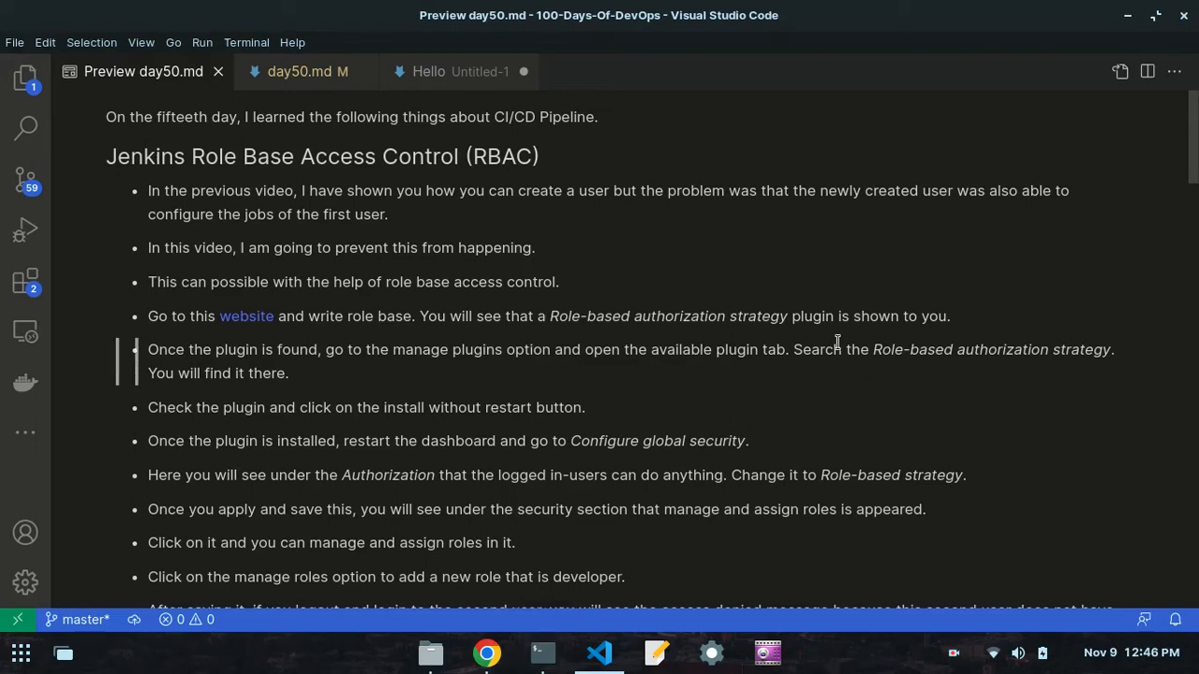
- Switch to the terminal and start Jenkins with service jenkins start, entering the account password to authenticate
click(543, 652)
text(service jenkins sta)
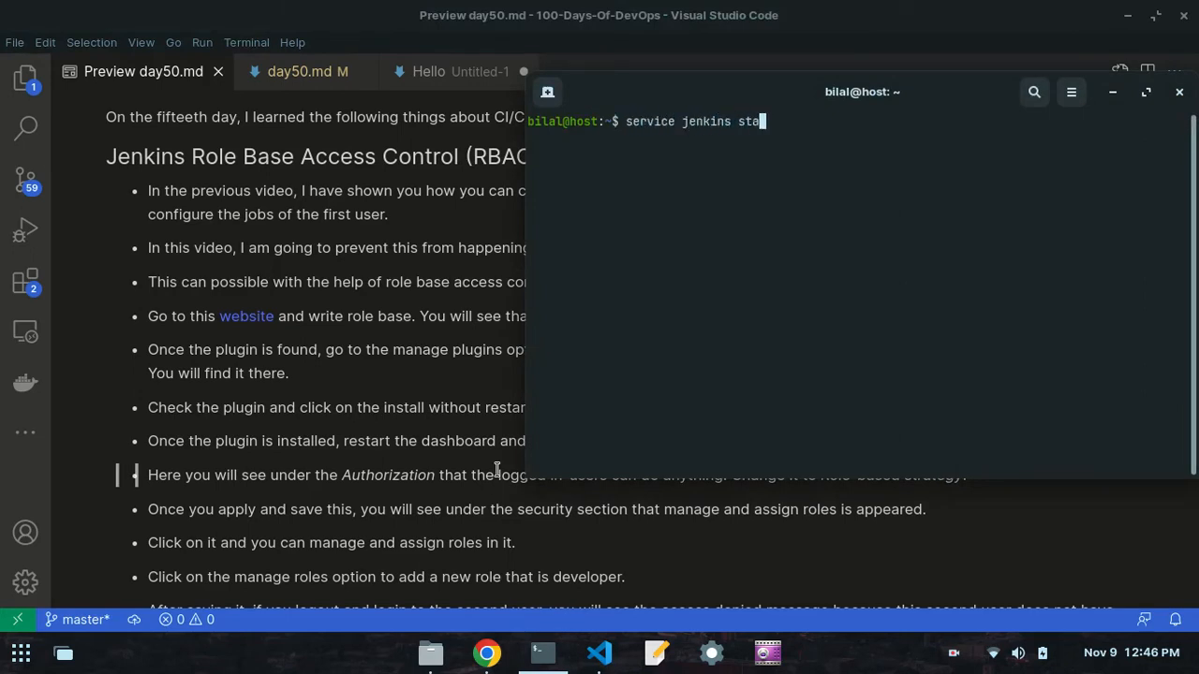
text(tt)
key(Return)
text(*****)
key(Return)
- Check the service state with service jenkins status, then quit the output and clear the terminal
drag(685, 88, 512, 85)
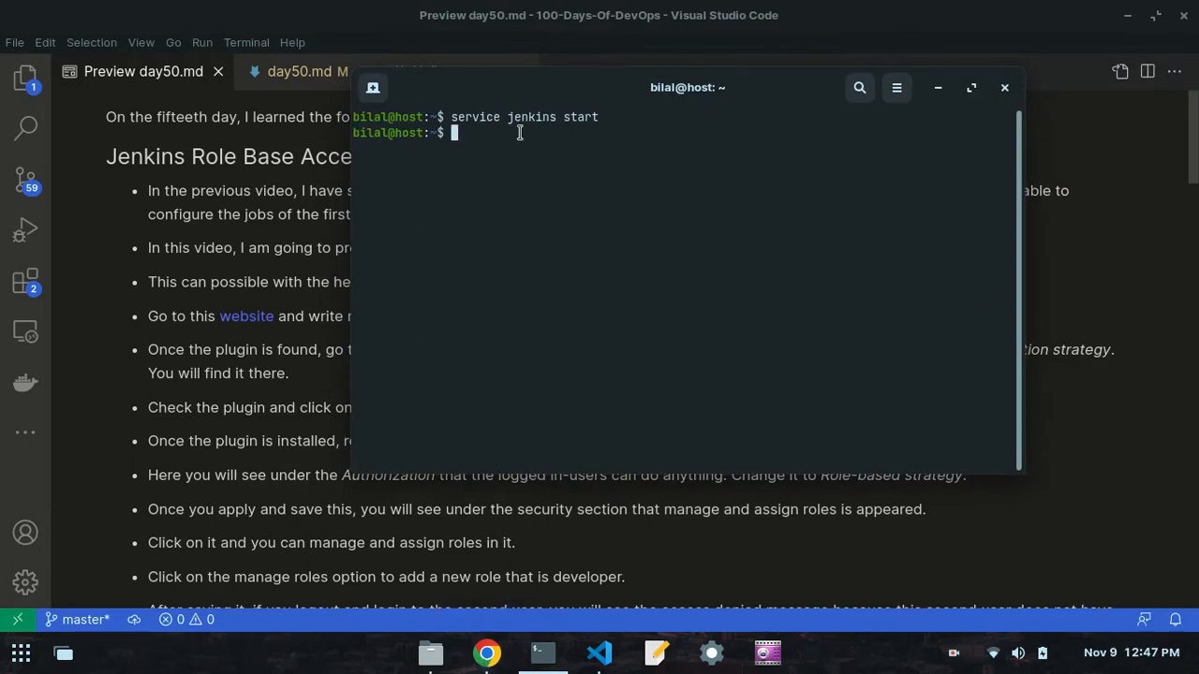
key(Up)
key(BackSpace)
key(BackSpace)
key(BackSpace)
text(atus)
key(Return)
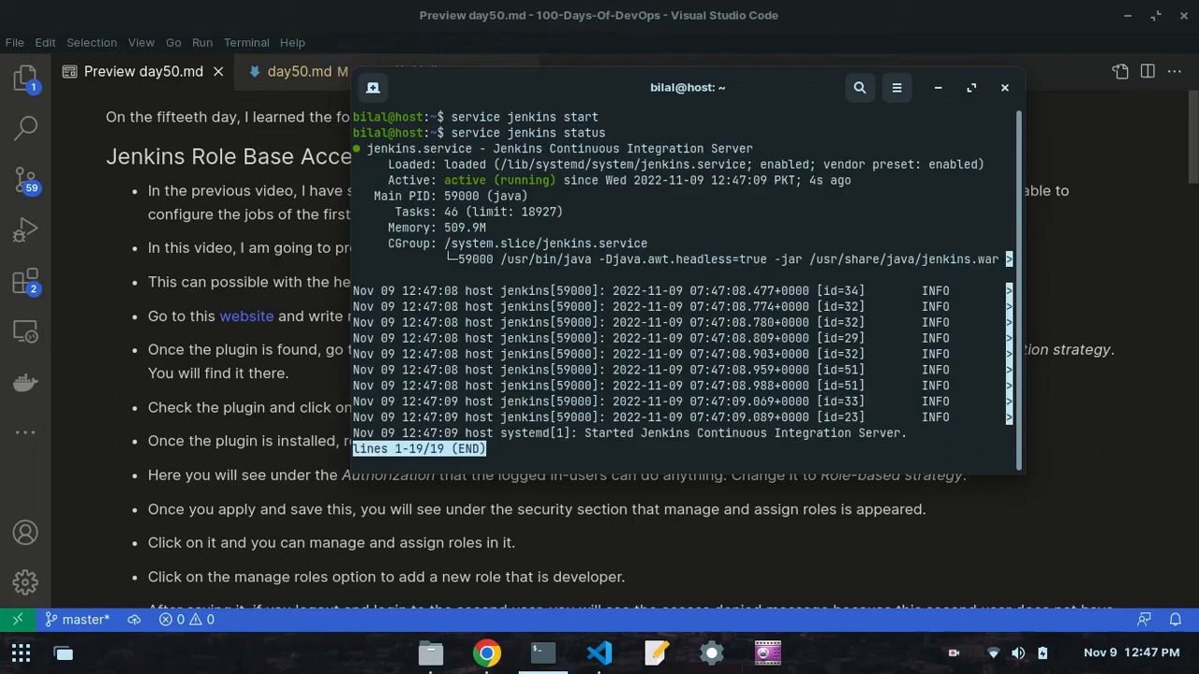
drag(570, 181, 428, 184)
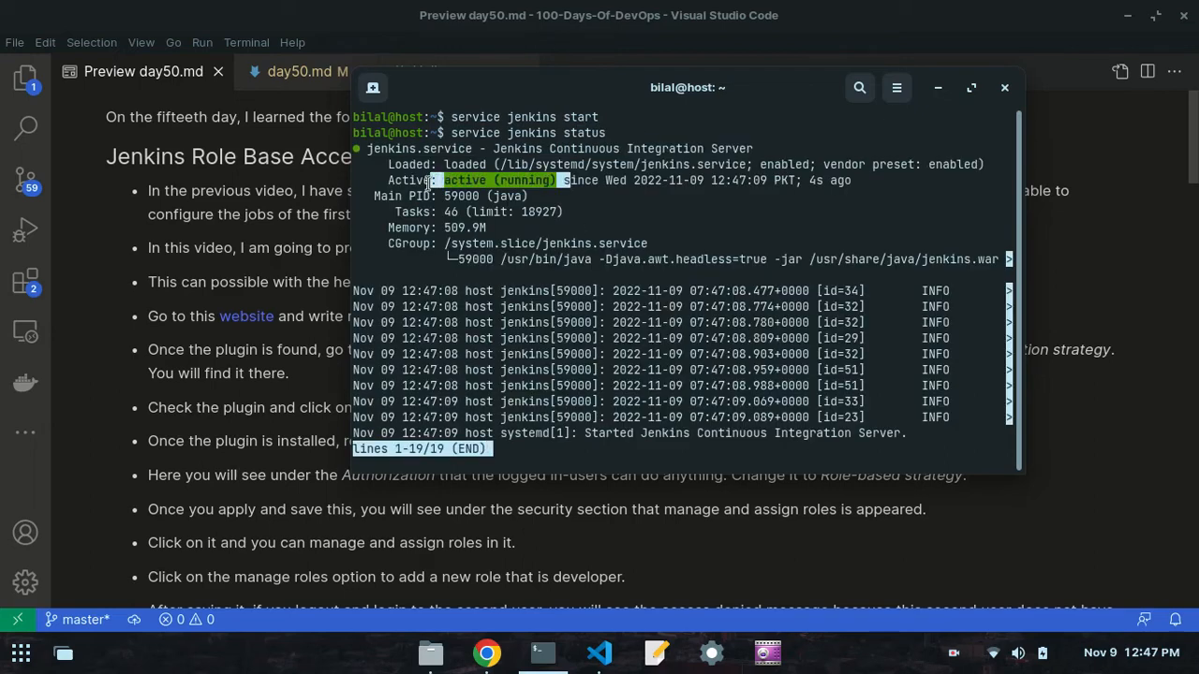
click(595, 360)
text(qclear)
key(Return)
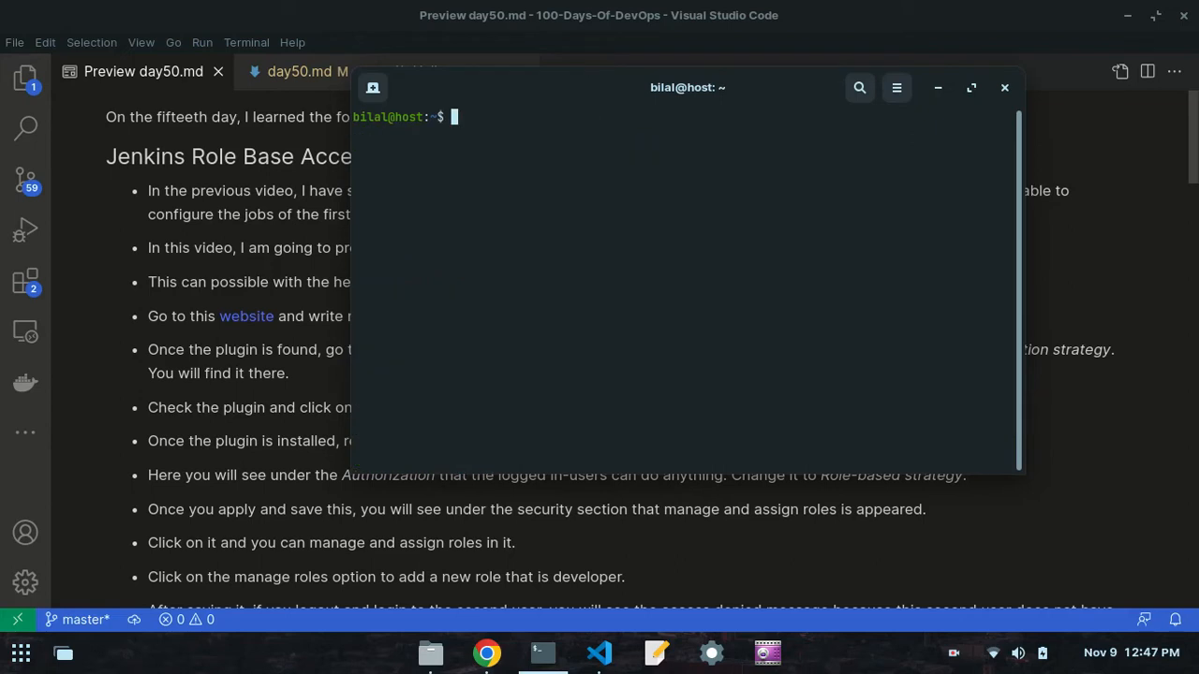
- Switch to Chrome, reload jenkins.local:8080 and sign in to Jenkins with the saved username and password
click(486, 653)
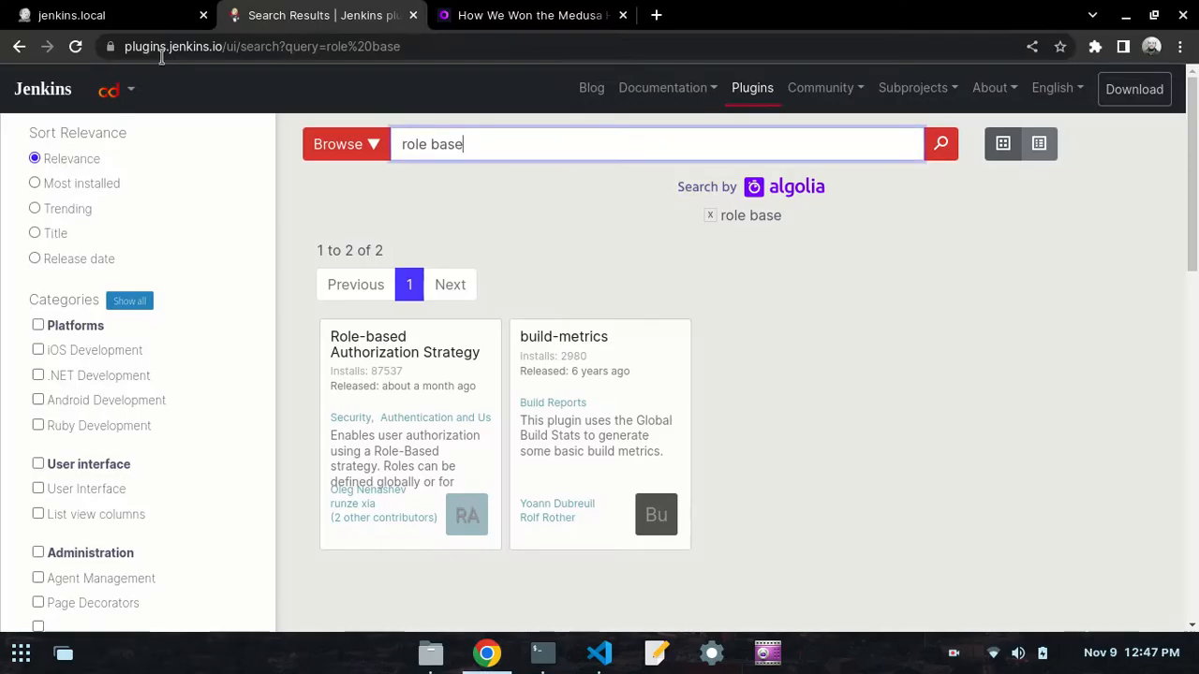
click(109, 9)
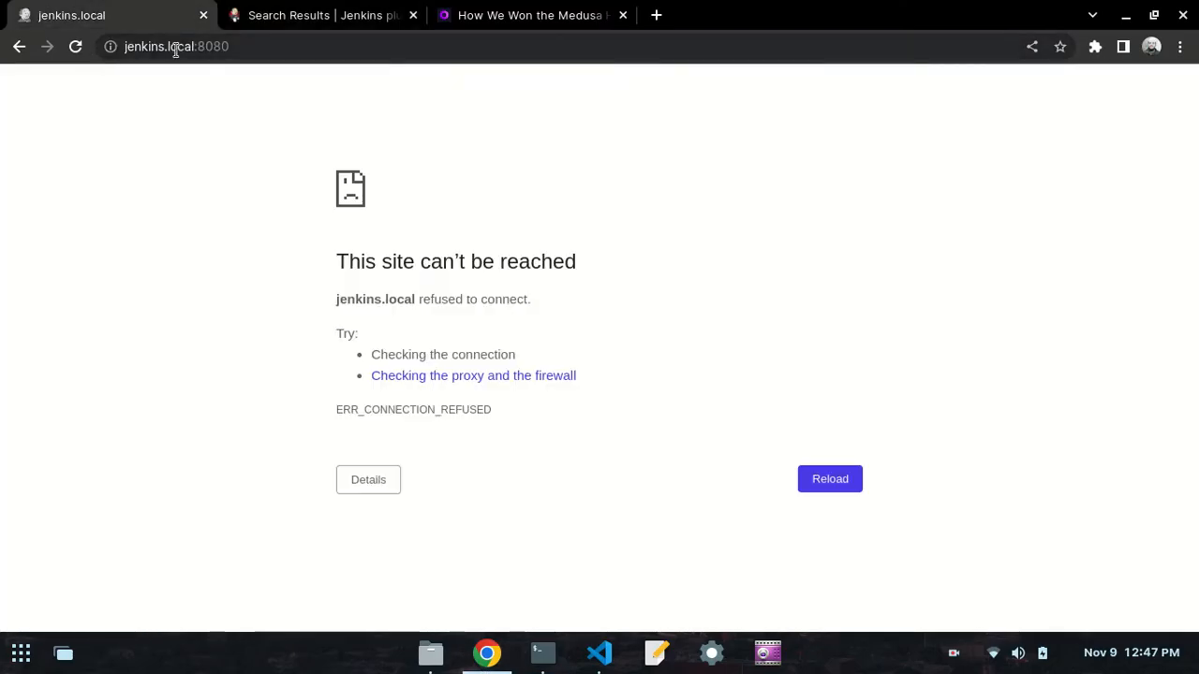
click(251, 50)
key(Return)
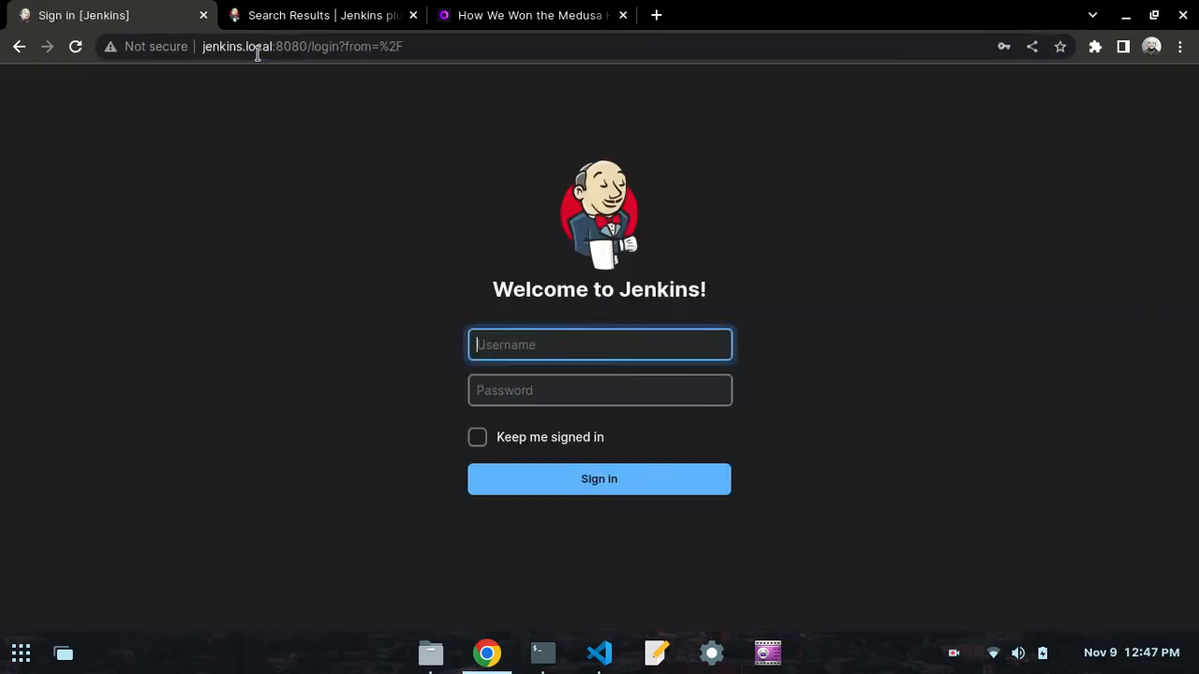
click(540, 344)
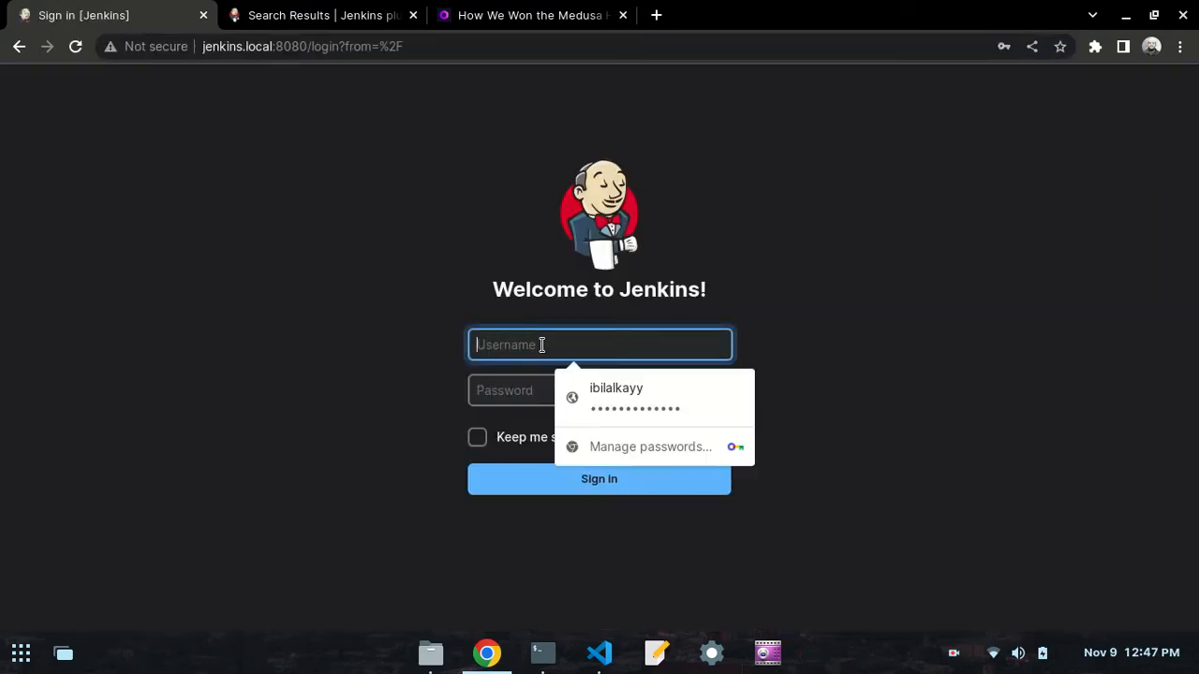
click(561, 394)
click(581, 479)
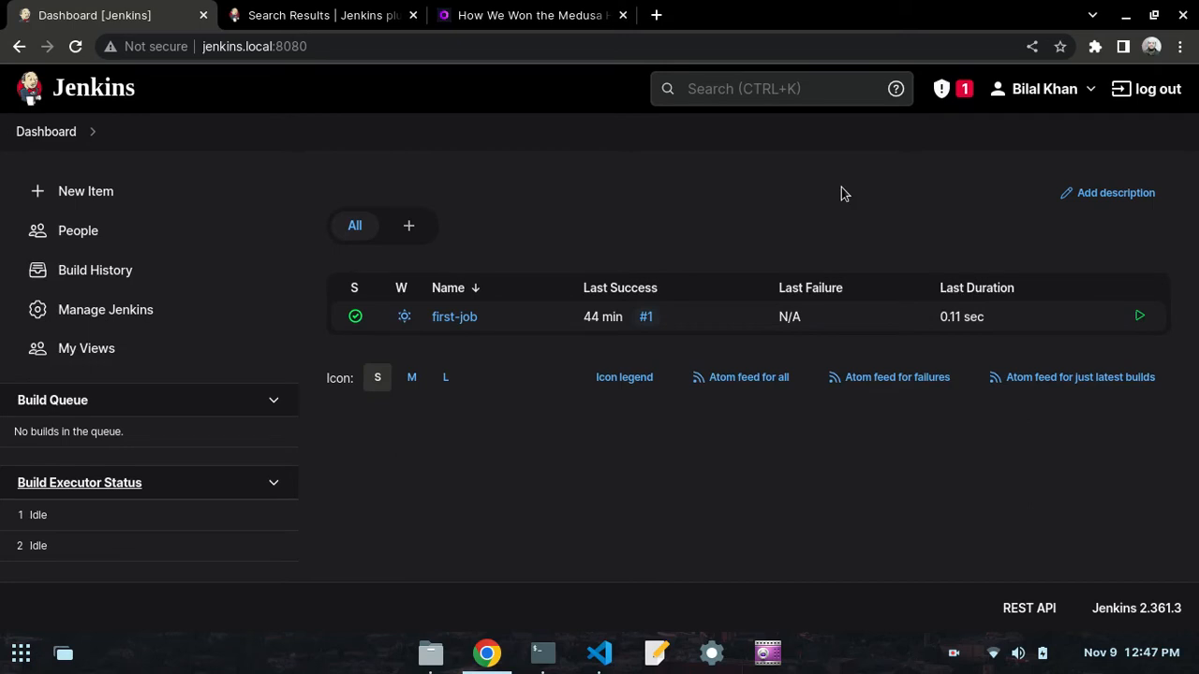
- Open the list of available plugins in the Plugin Manager of Manage Jenkins
click(80, 316)
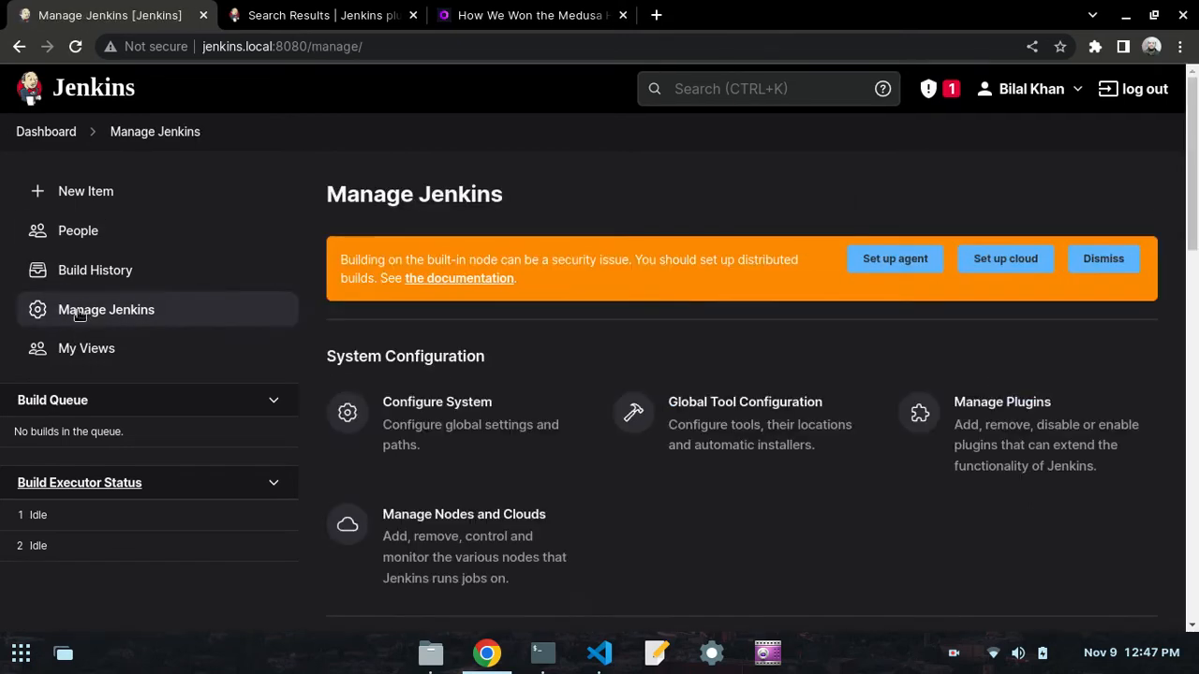
scroll(671, 308, down, 2)
click(992, 227)
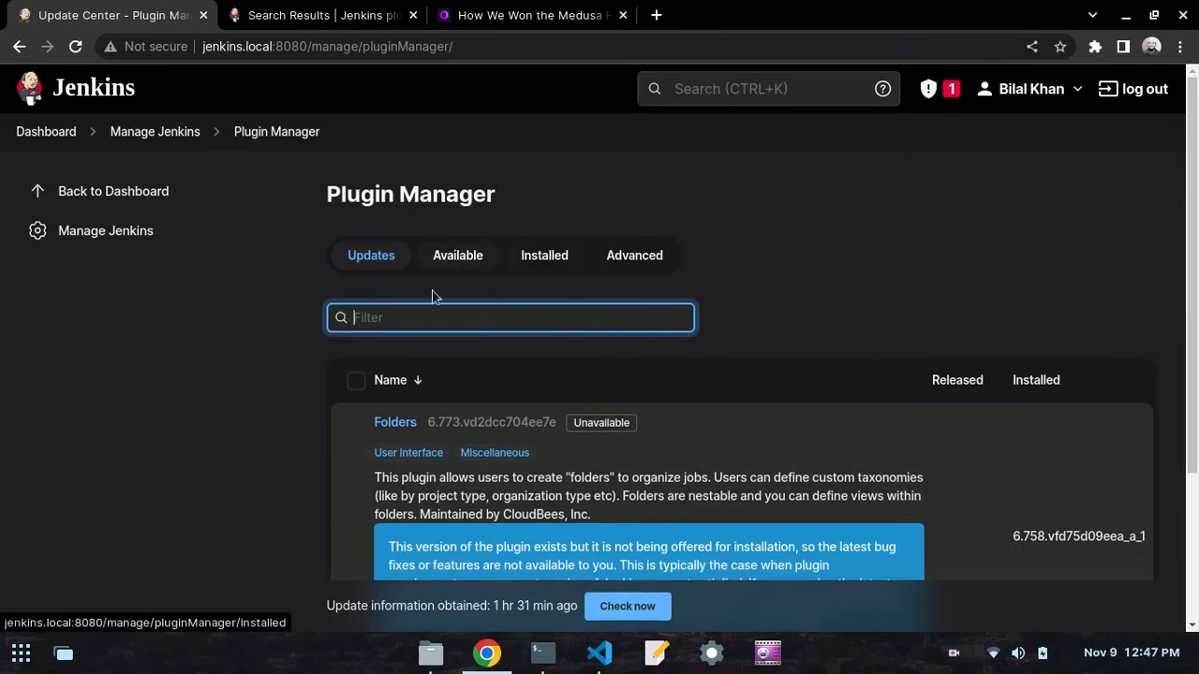
click(447, 263)
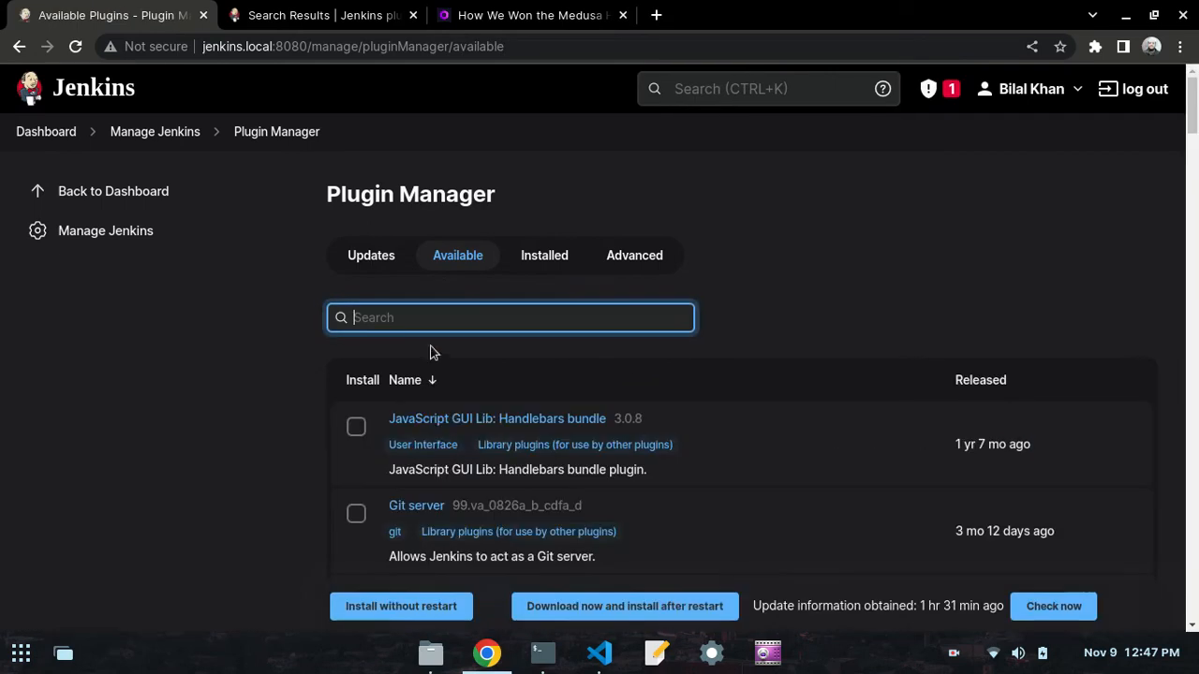
- Search the available plugins for role-base and install Role-based Authorization Strategy without restart
click(420, 317)
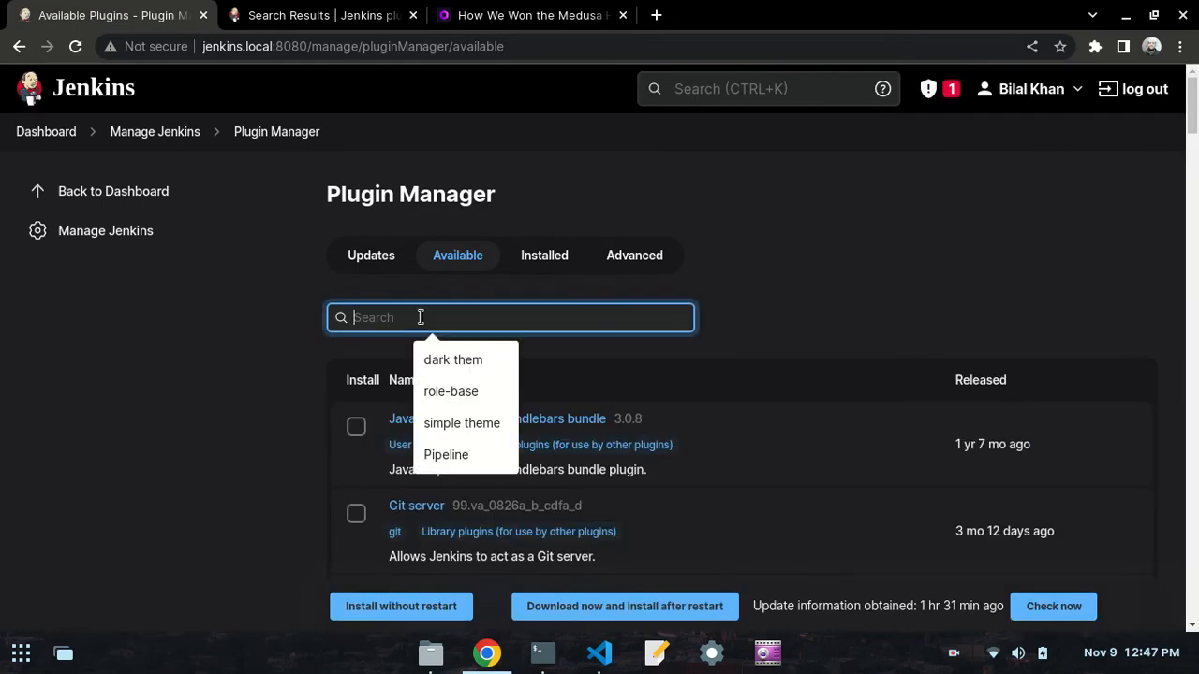
key(Down)
key(Down)
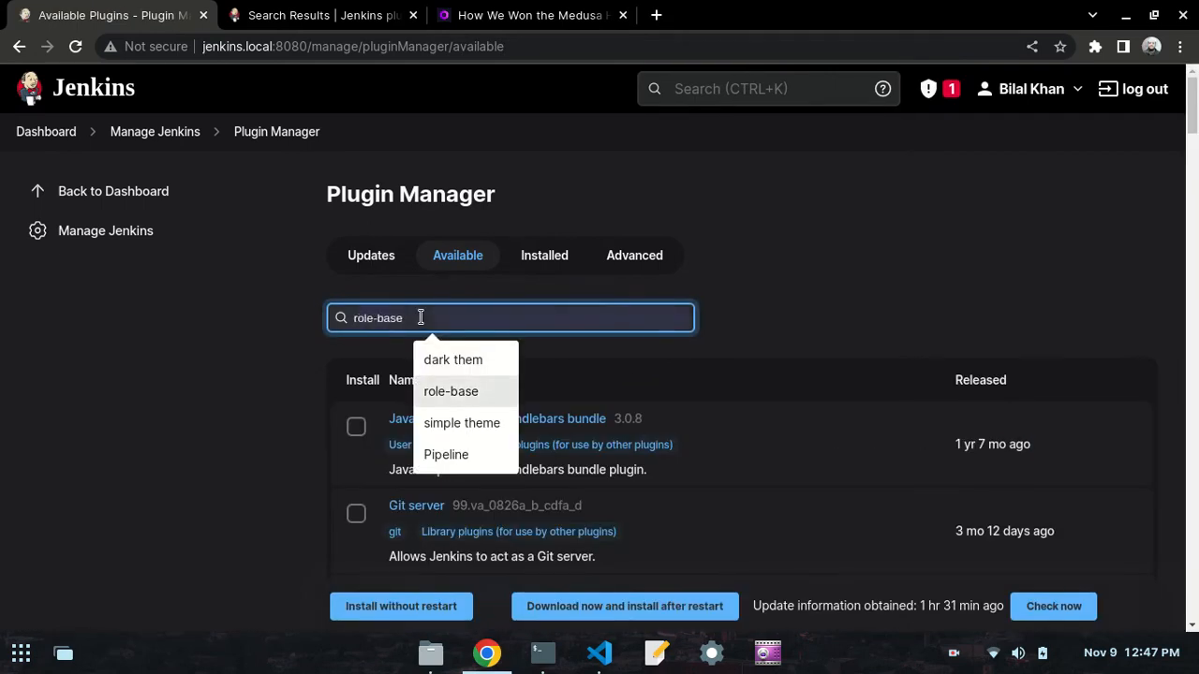
key(Return)
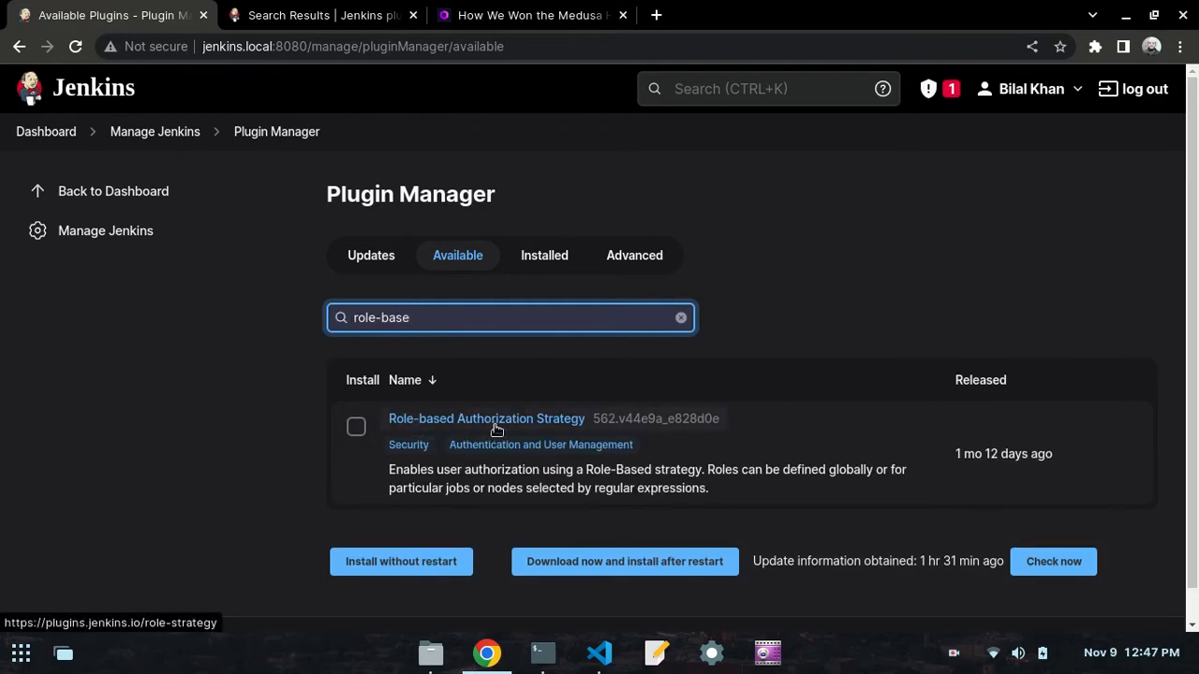
click(356, 427)
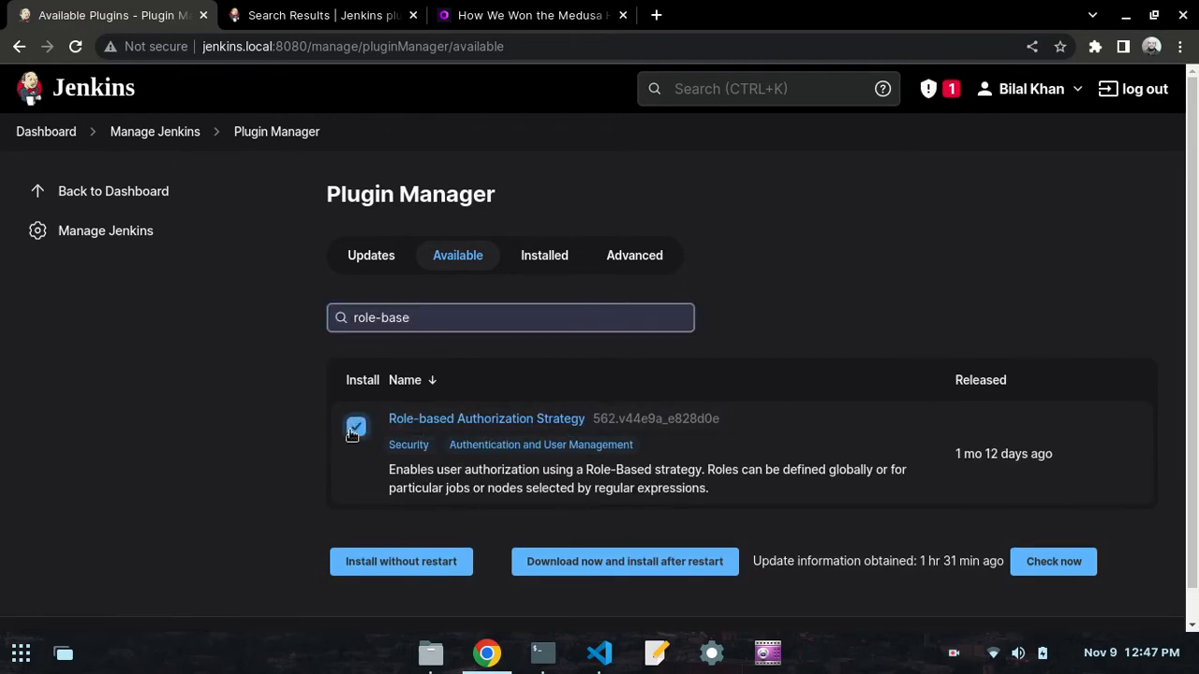
click(396, 567)
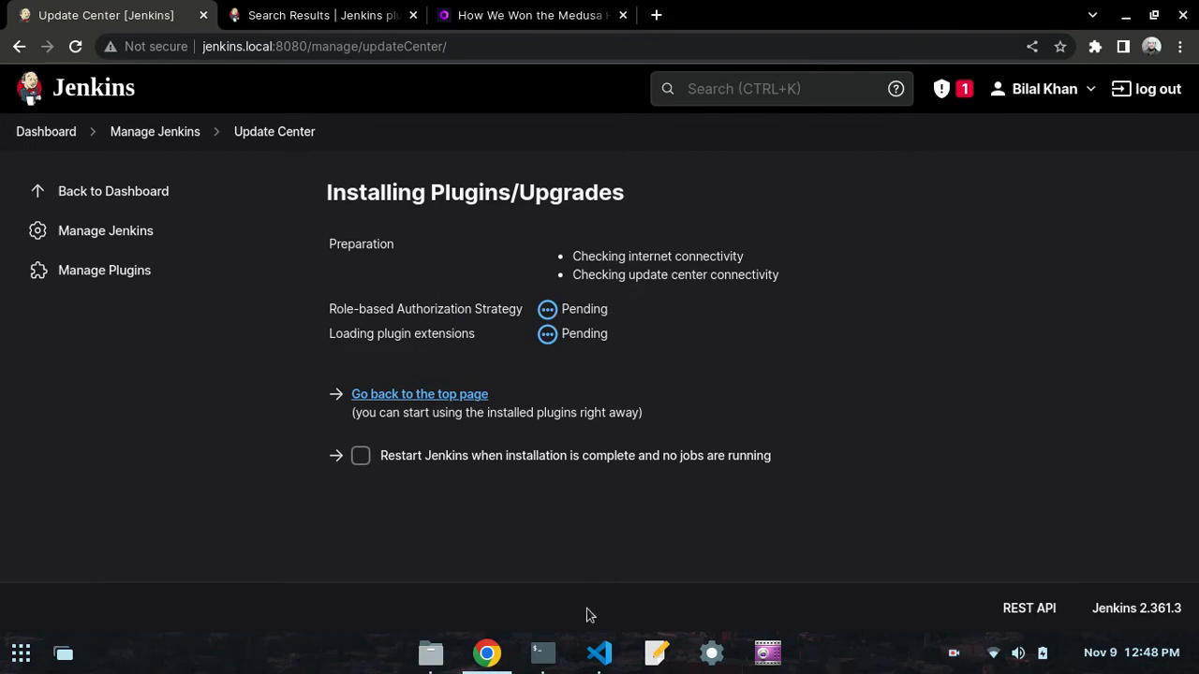
- Consult the post-install instruction in the VS Code notes, then set Jenkins in Chrome to restart when installation is complete
click(600, 652)
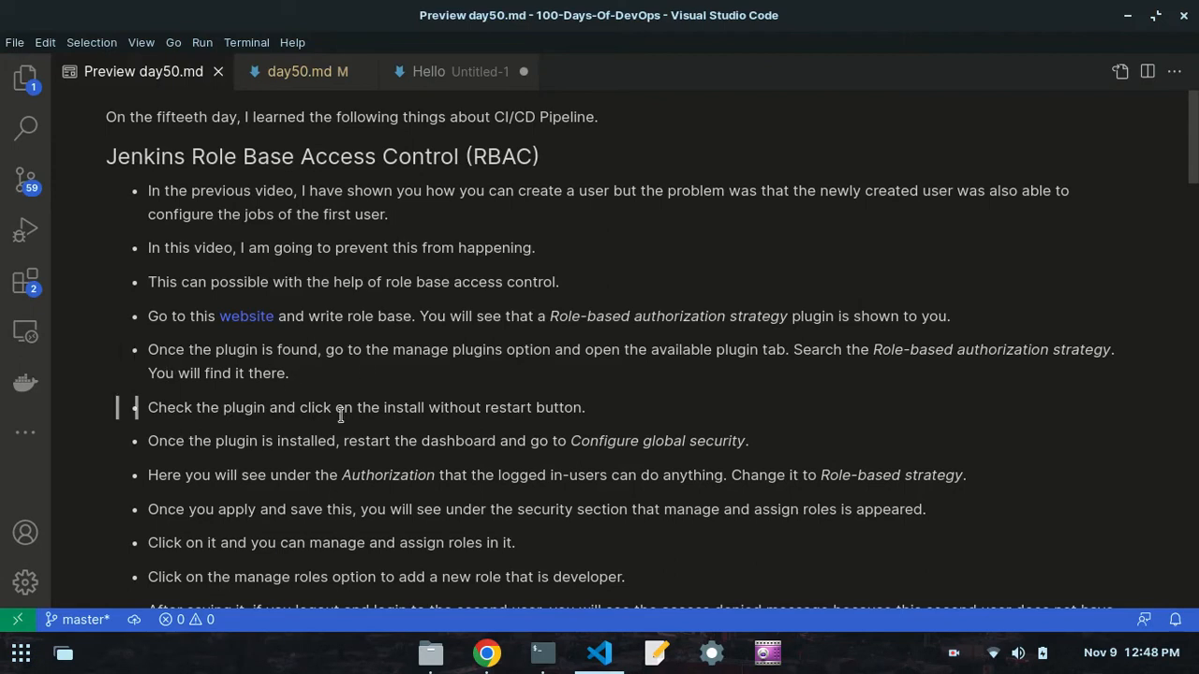
scroll(575, 422, down, 2)
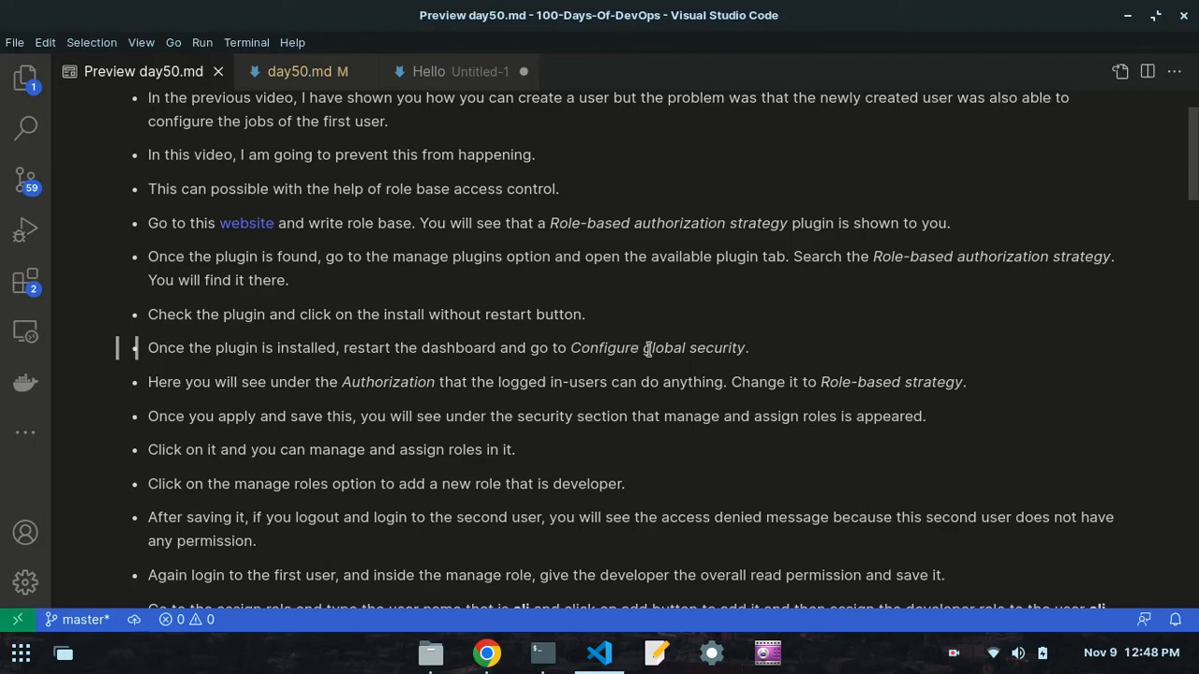
click(486, 653)
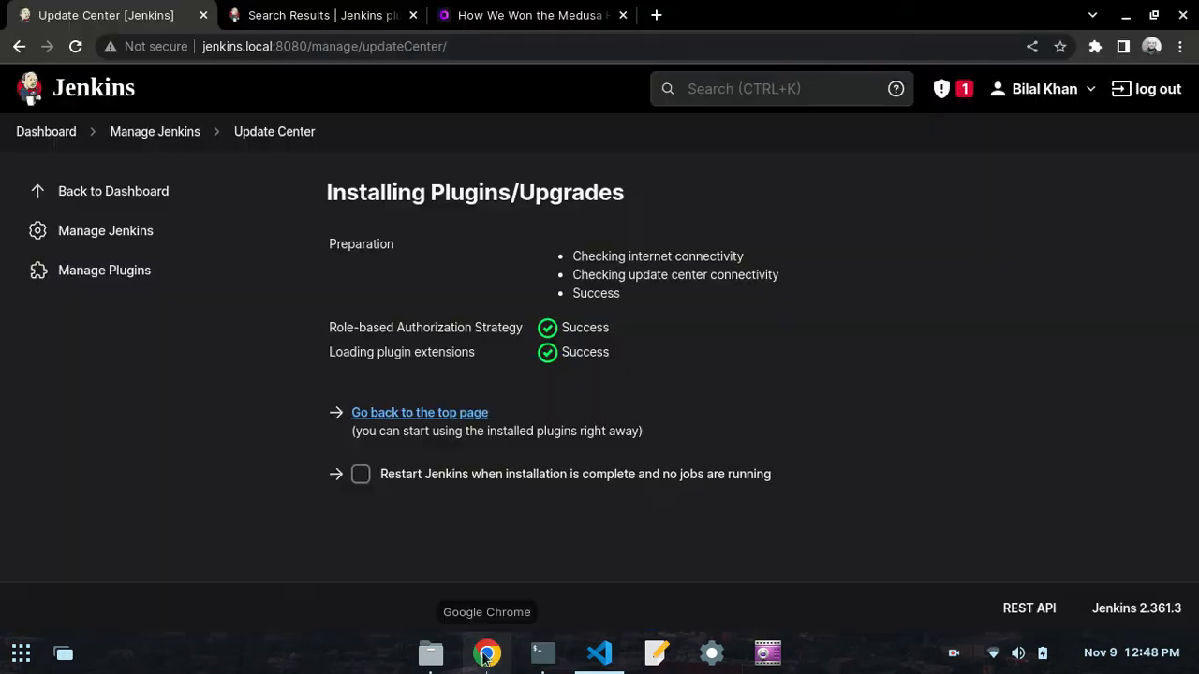
click(361, 474)
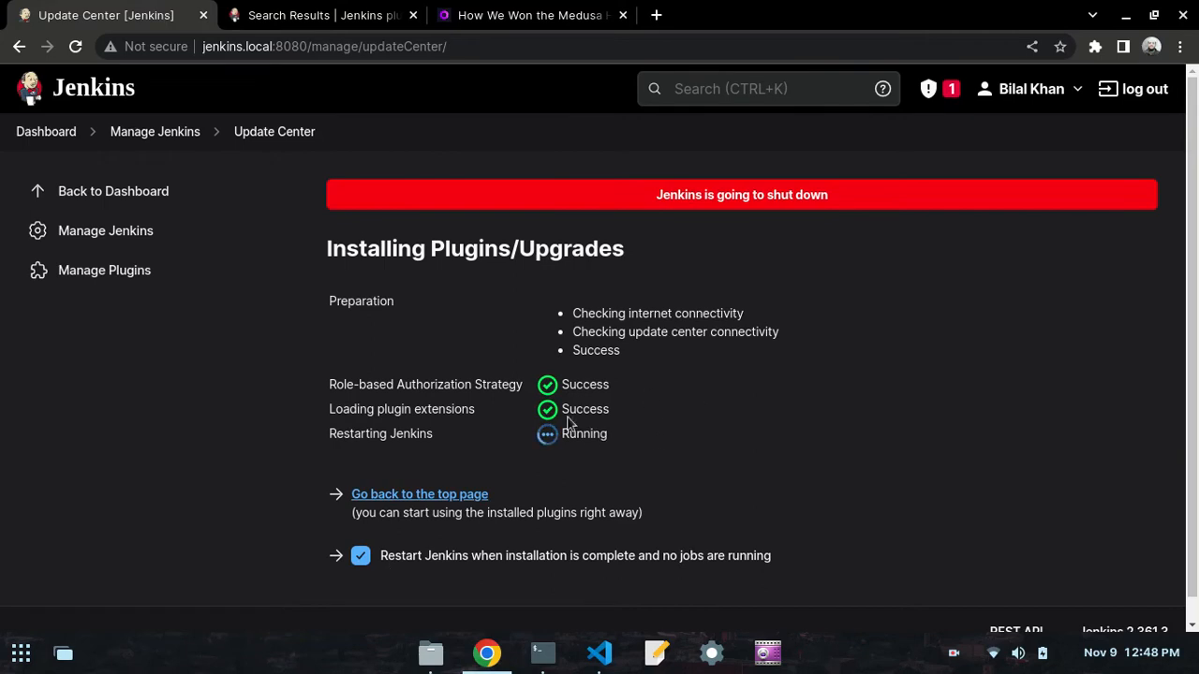
drag(643, 402, 419, 400)
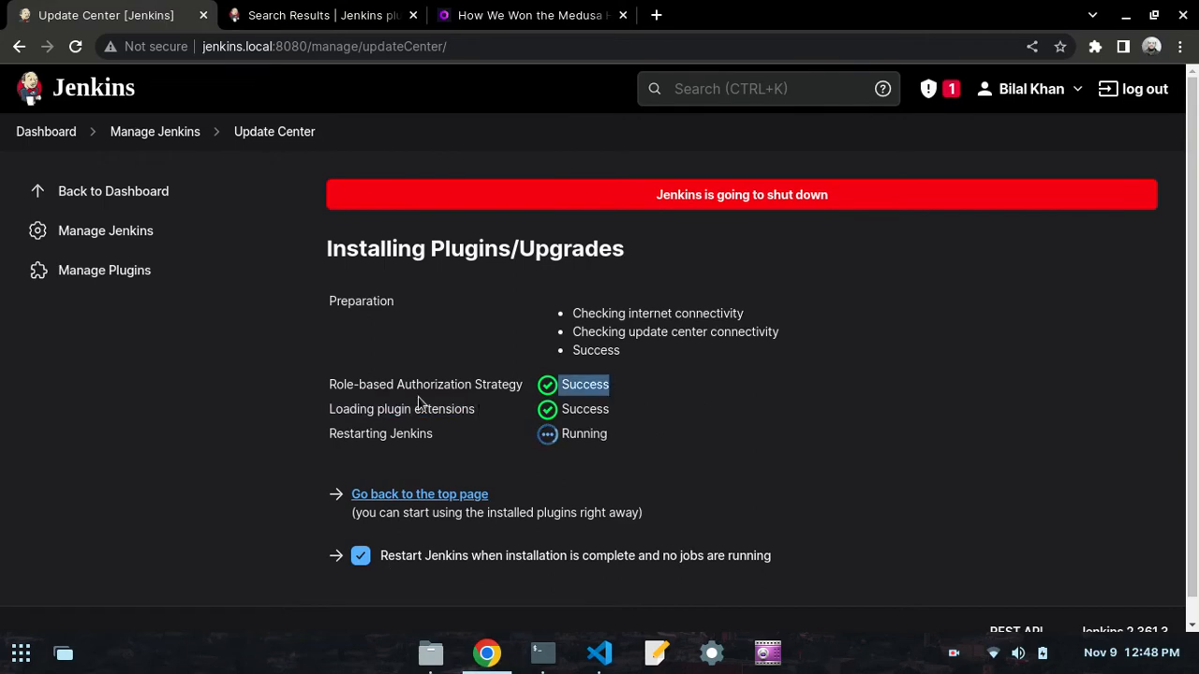
click(636, 394)
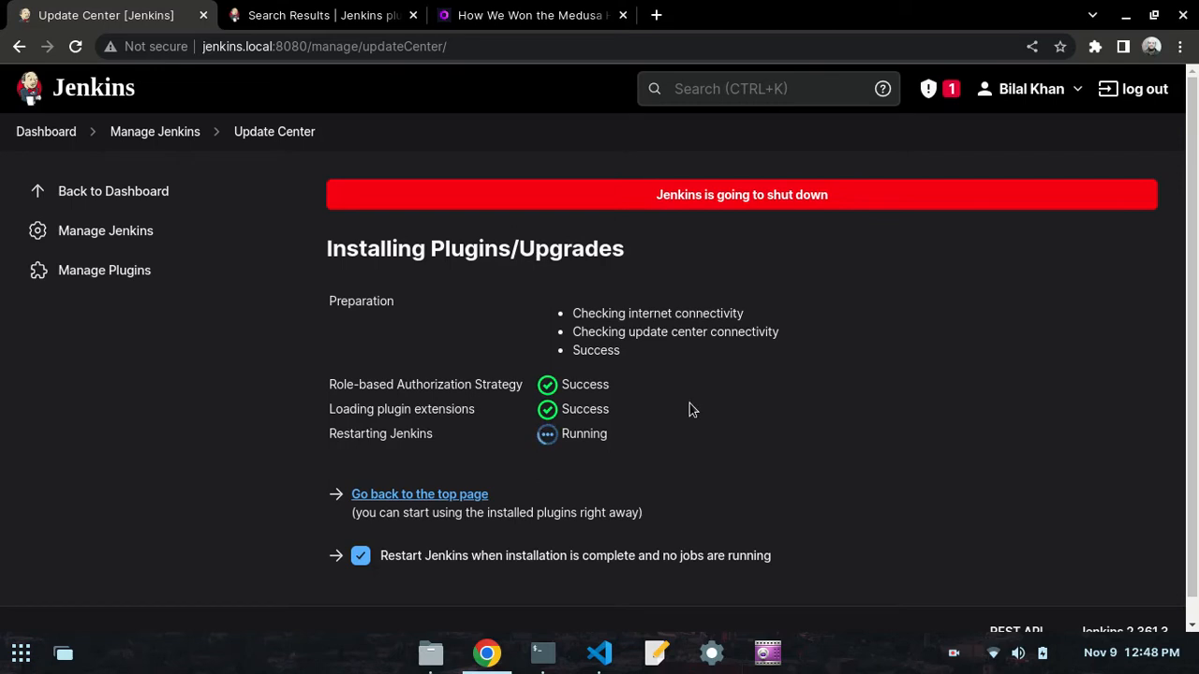
click(296, 45)
key(ctrl+c)
click(656, 15)
key(ctrl+v)
key(BackSpace)
key(BackSpace)
key(BackSpace)
key(BackSpace)
key(BackSpace)
key(BackSpace)
key(BackSpace)
key(BackSpace)
key(BackSpace)
key(BackSpace)
key(BackSpace)
key(BackSpace)
key(BackSpace)
key(BackSpace)
key(BackSpace)
key(BackSpace)
key(BackSpace)
key(BackSpace)
key(BackSpace)
key(BackSpace)
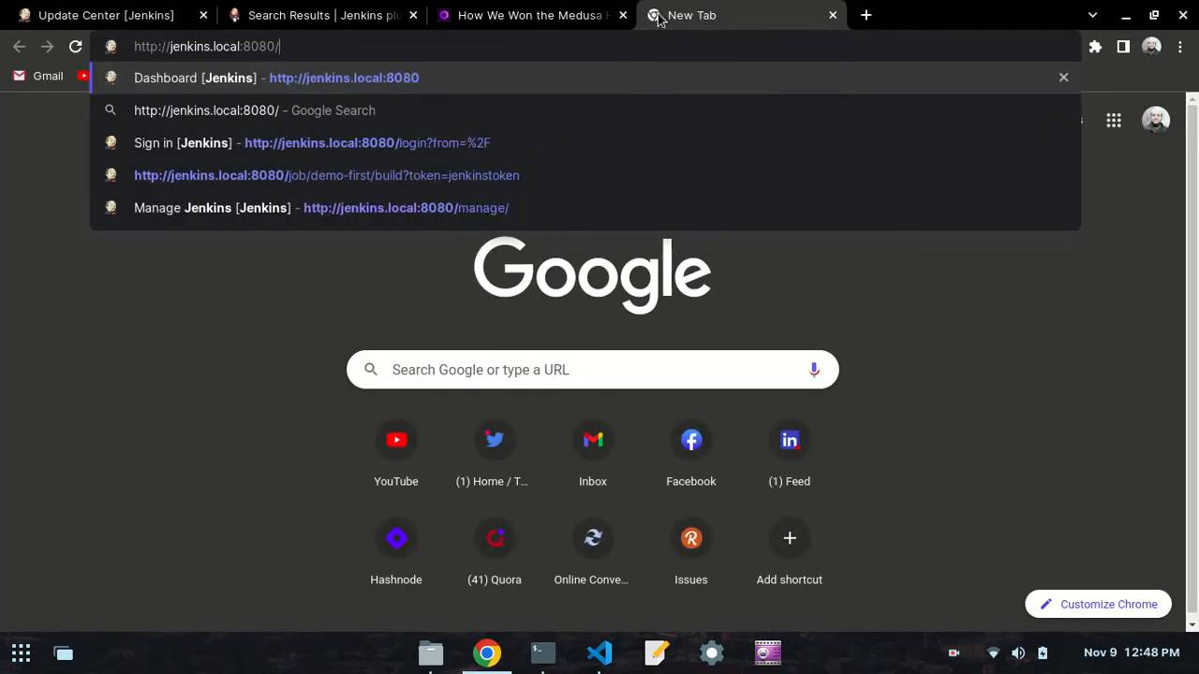
key(Return)
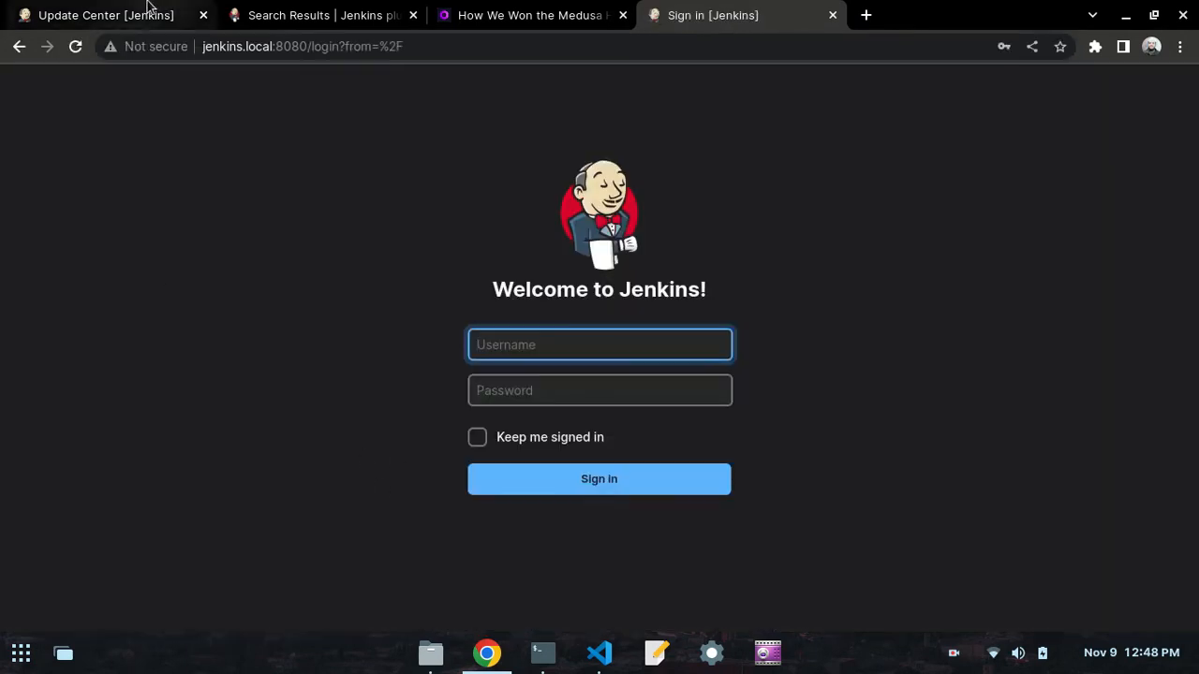
- Check the Update Center page, then sign in to Jenkins with the saved username and password
click(103, 15)
click(755, 13)
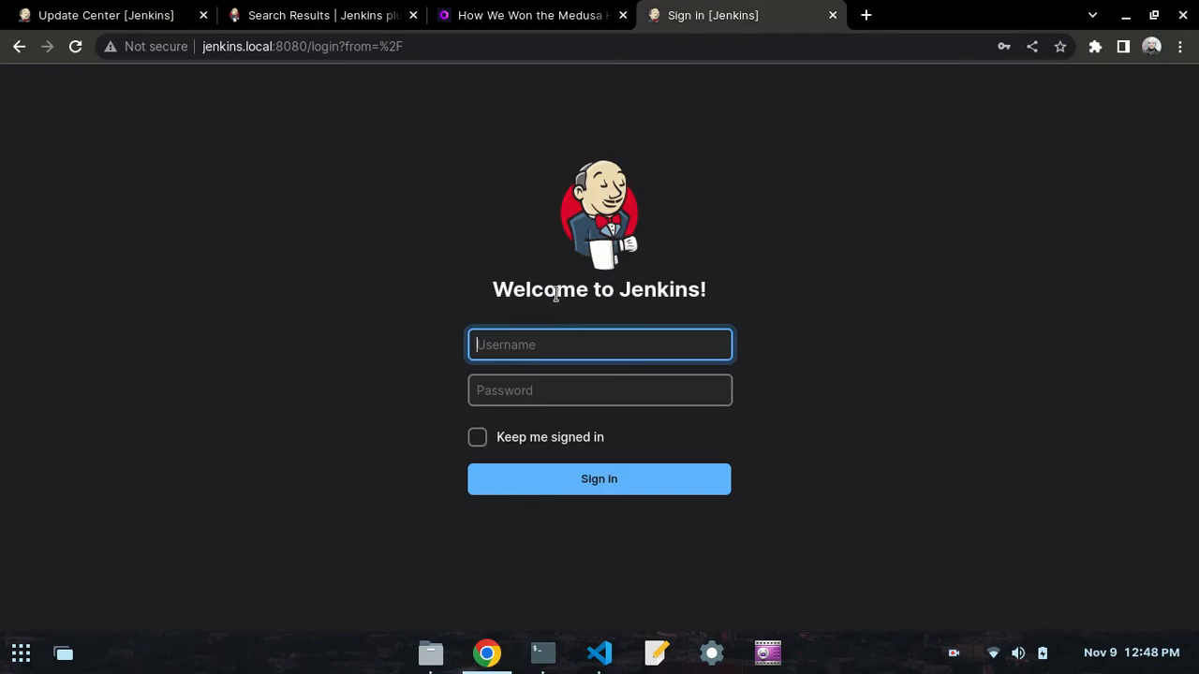
click(542, 349)
click(594, 388)
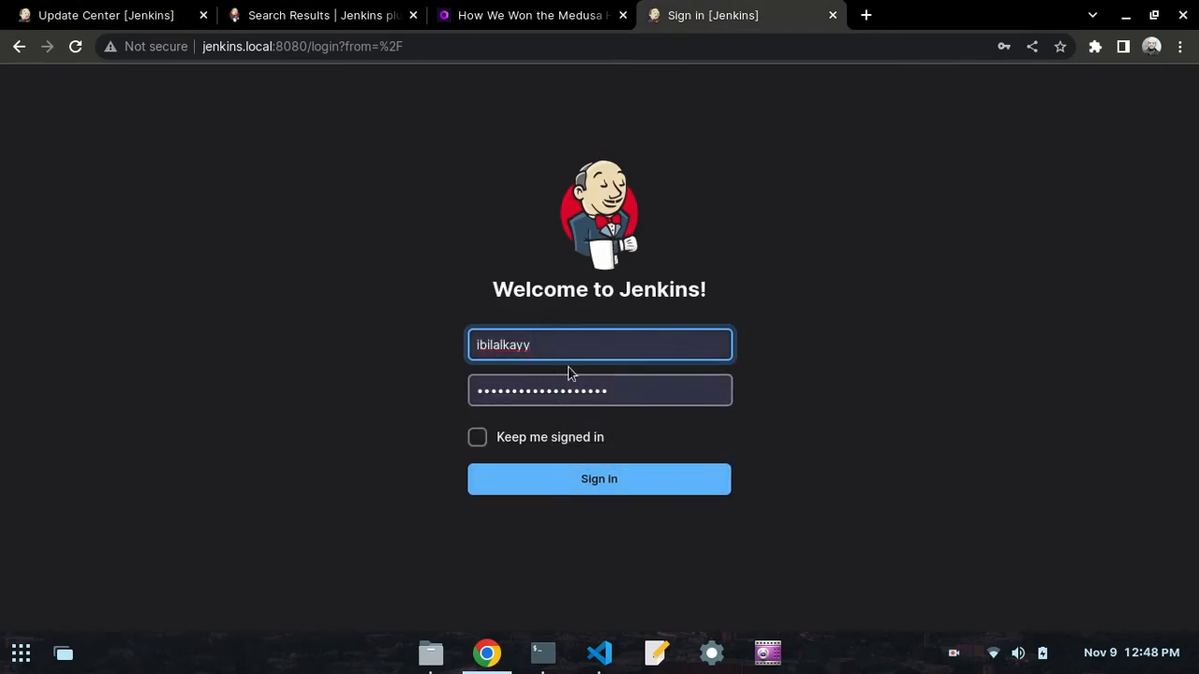
click(576, 495)
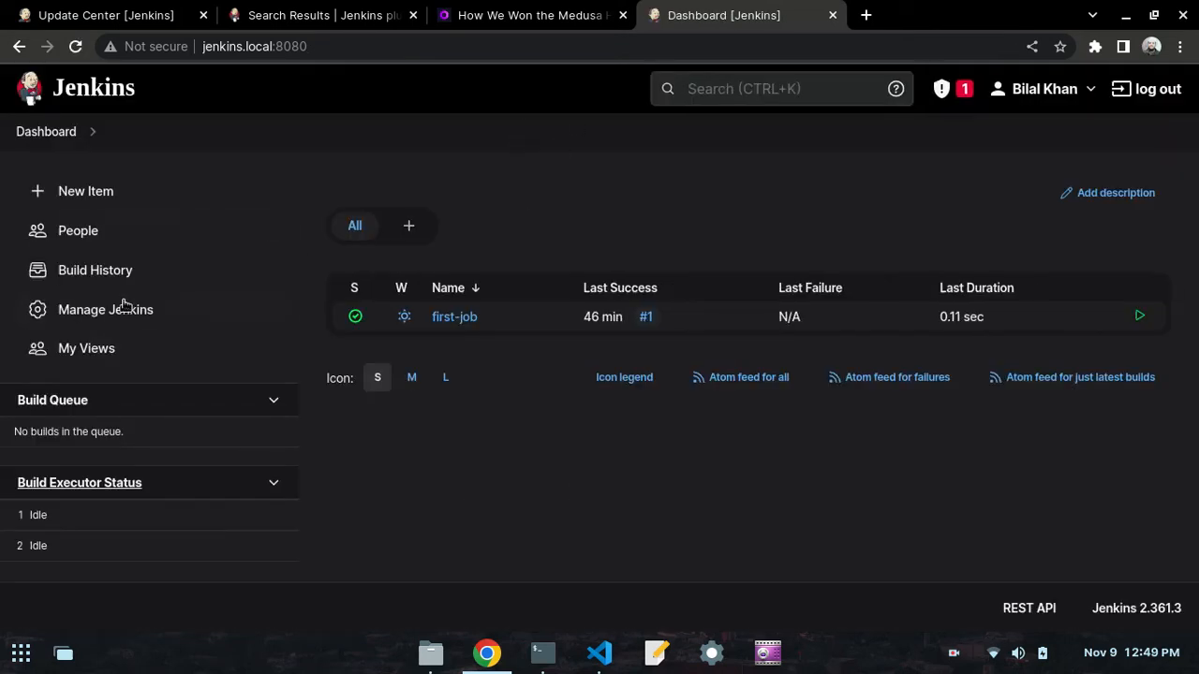
- Filter the installed plugins in the Plugin Manager of Manage Jenkins for role-base
click(77, 311)
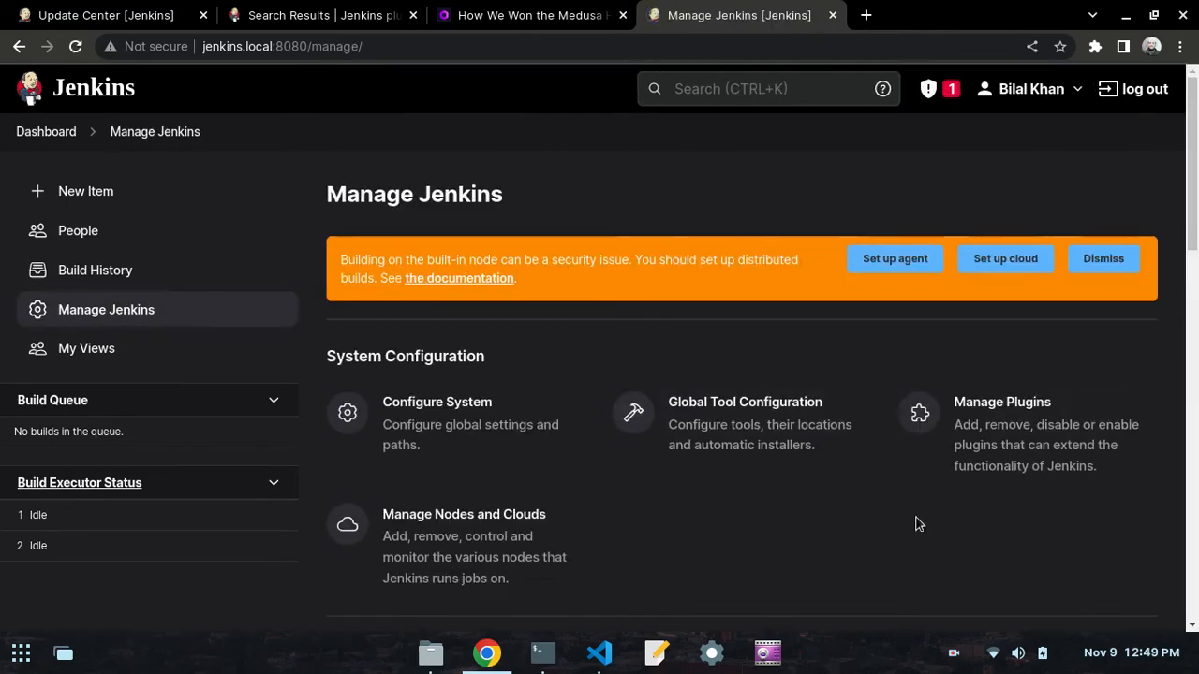
click(986, 426)
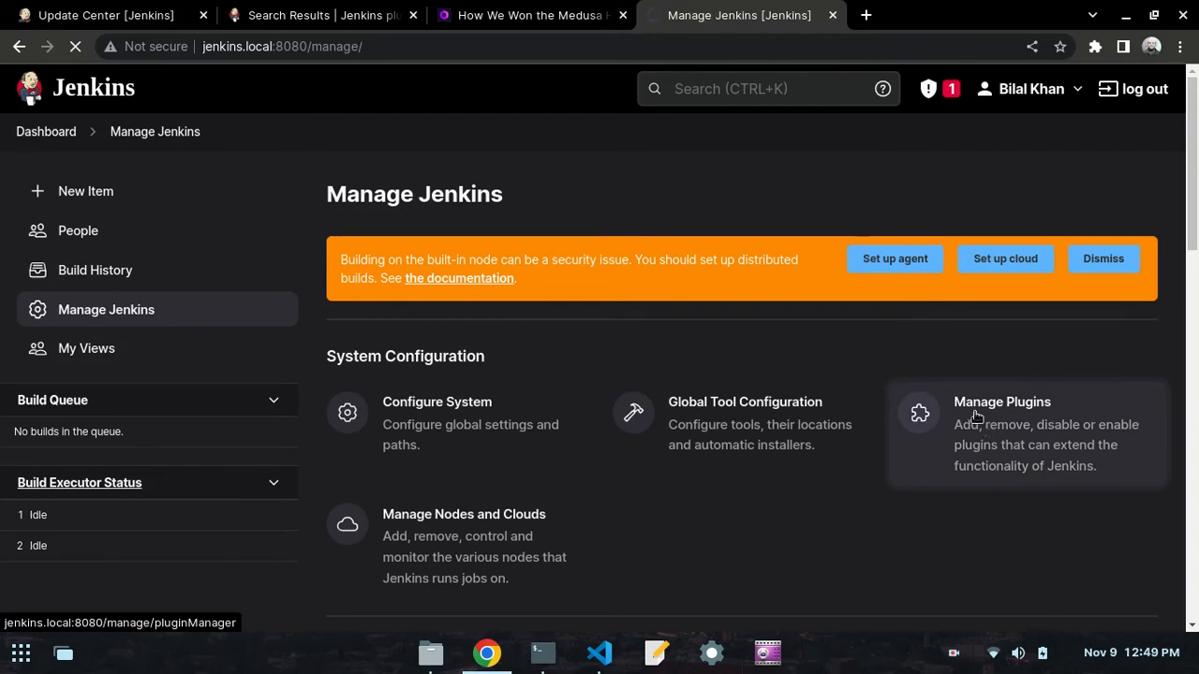
scroll(816, 179, down, 1)
scroll(599, 347, up, 1)
click(124, 6)
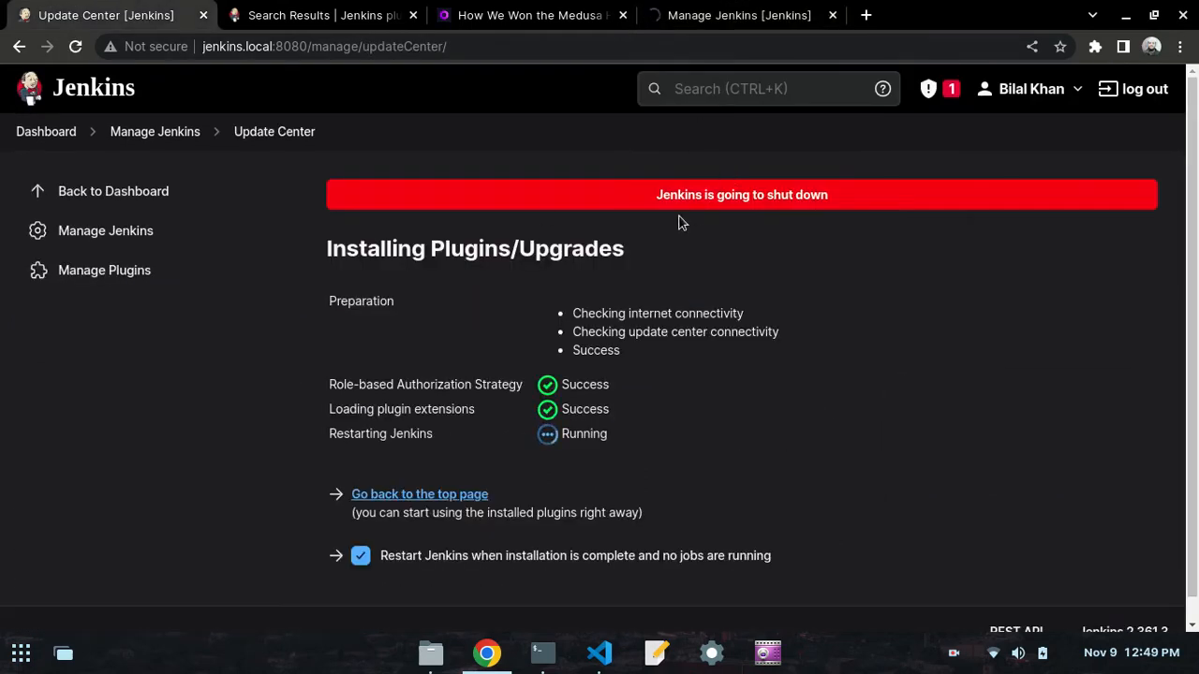
click(676, 7)
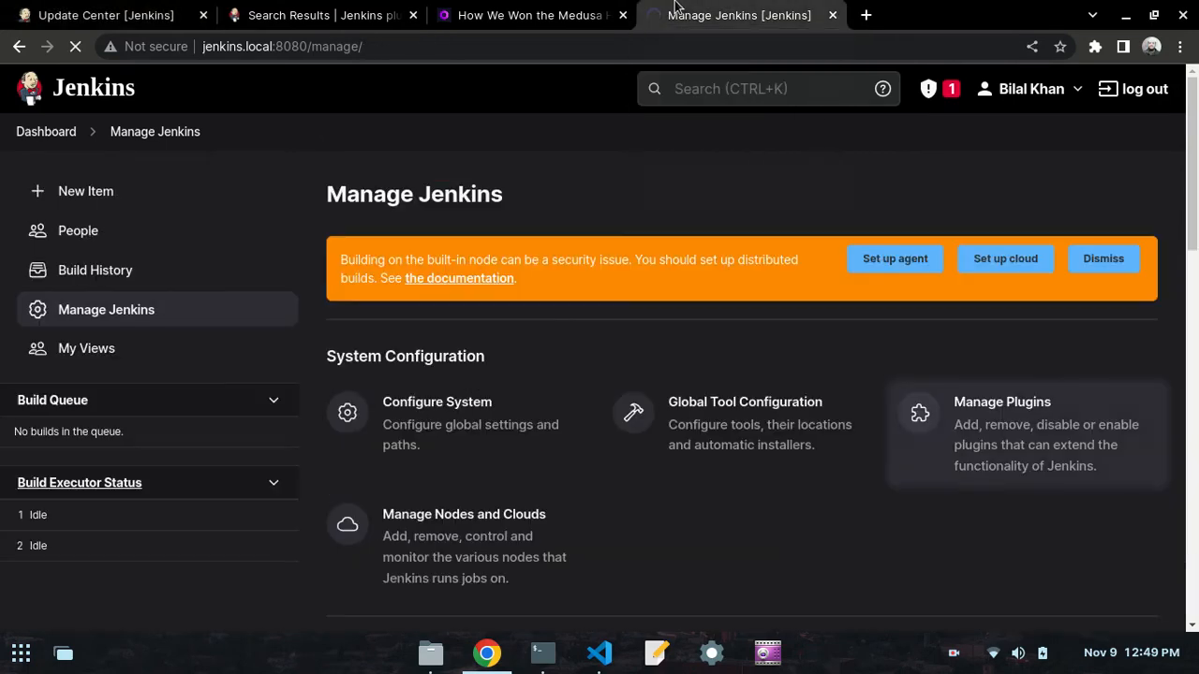
click(1021, 408)
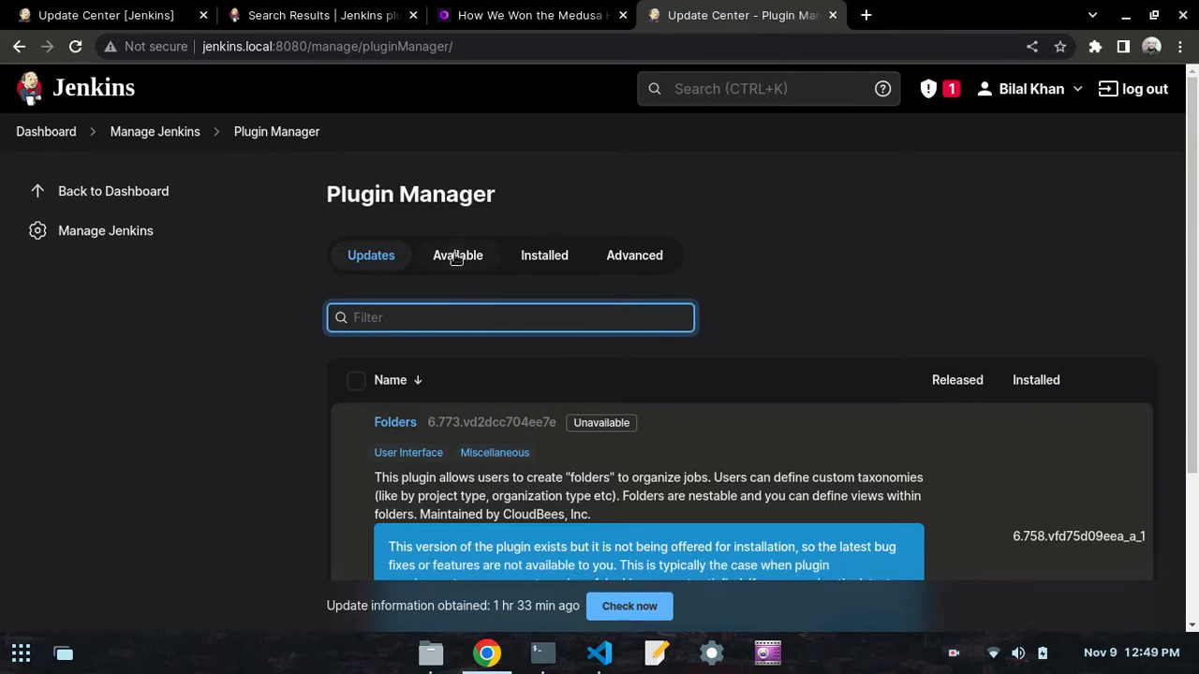
click(545, 256)
click(503, 320)
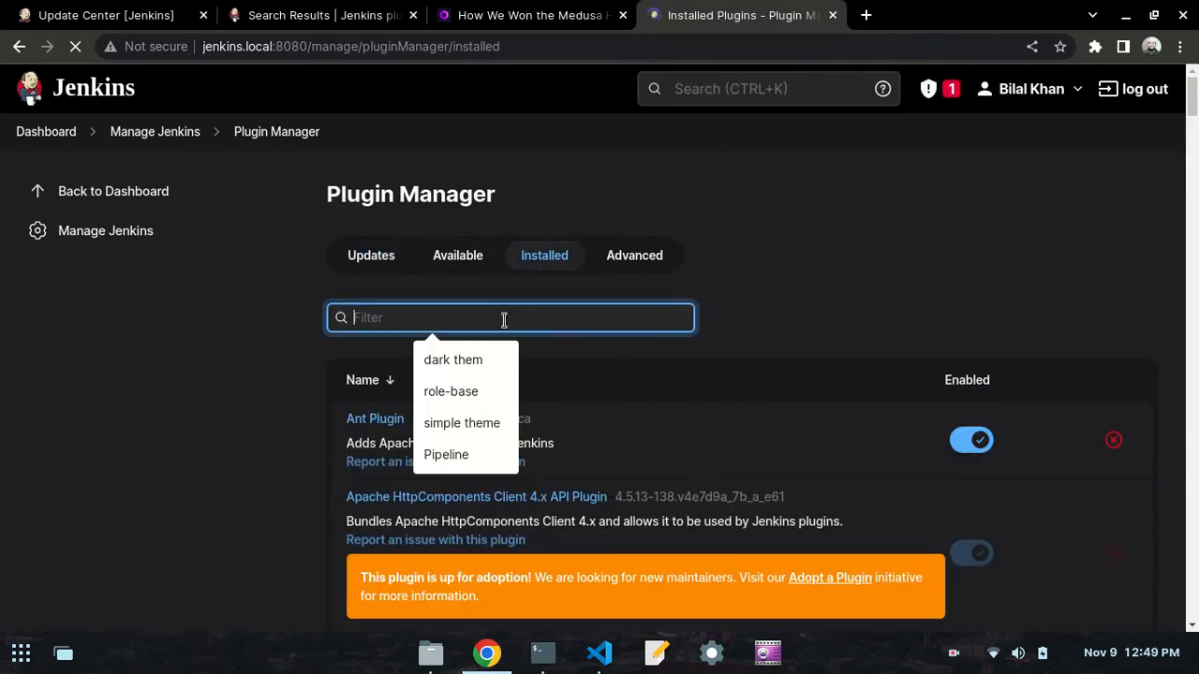
click(451, 391)
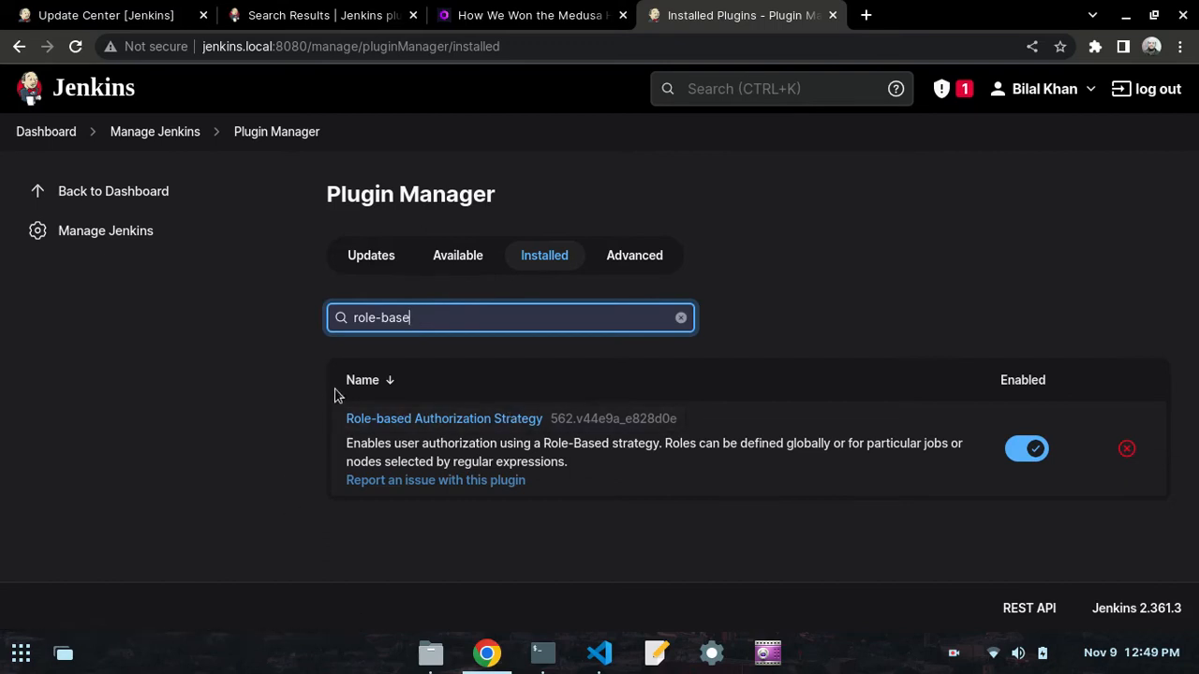
- Reorder the browser tabs so Installed Plugins comes first and Update Center follows the Jenkins plugin Search Results
click(103, 14)
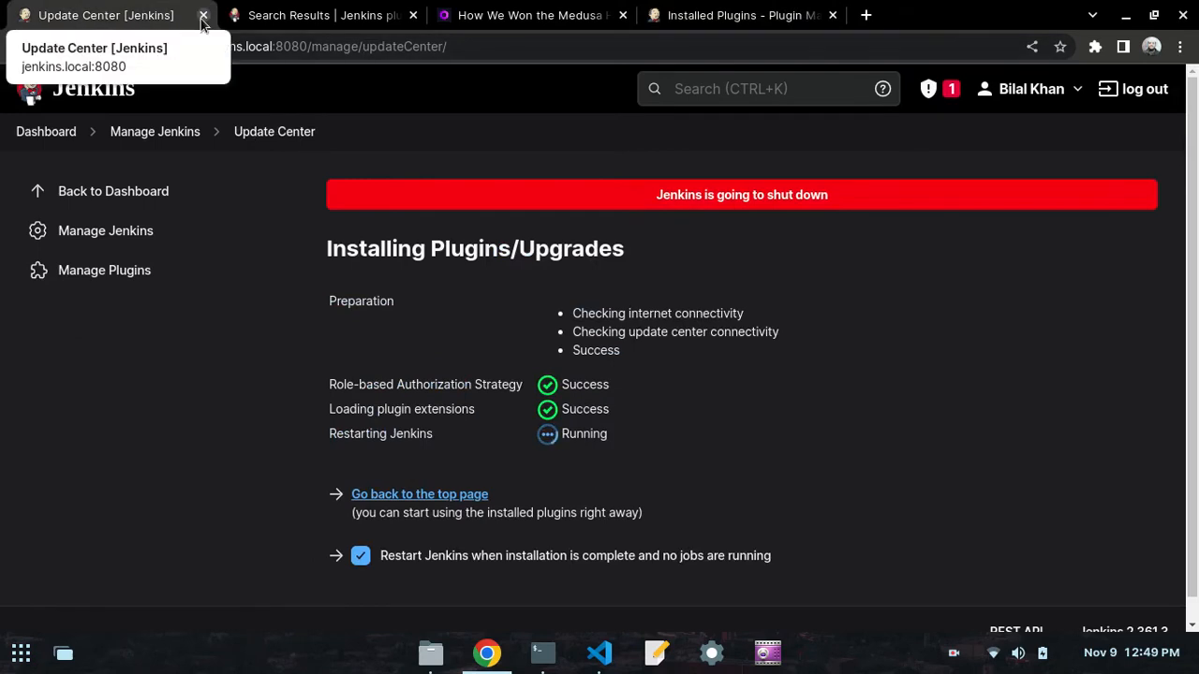
click(709, 14)
drag(539, 15, 94, 14)
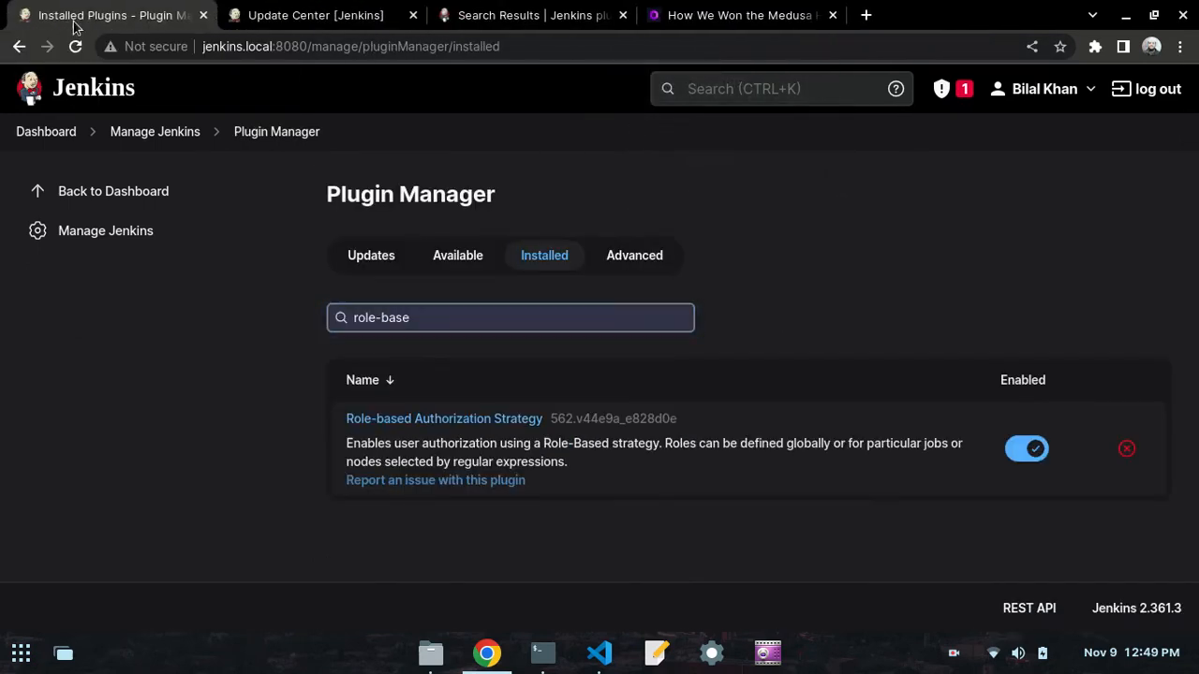
click(464, 9)
drag(464, 11, 316, 14)
click(54, 17)
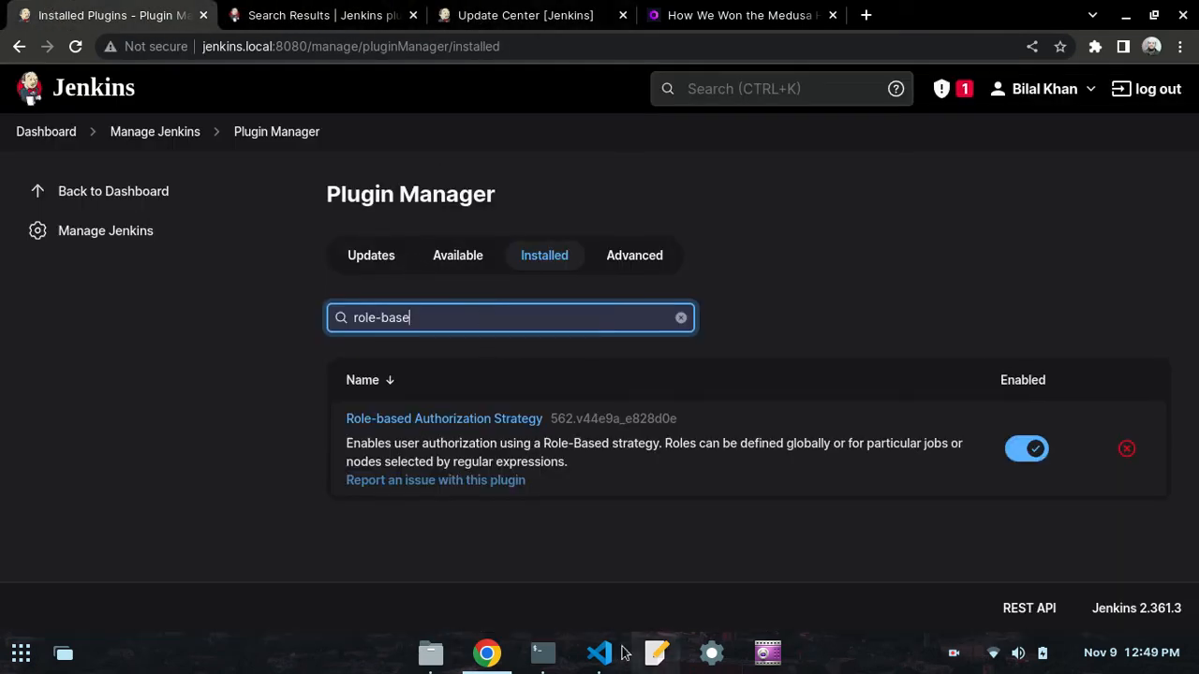
- Return to the Jenkins dashboard and open Configure Global Security from Manage Jenkins
click(48, 133)
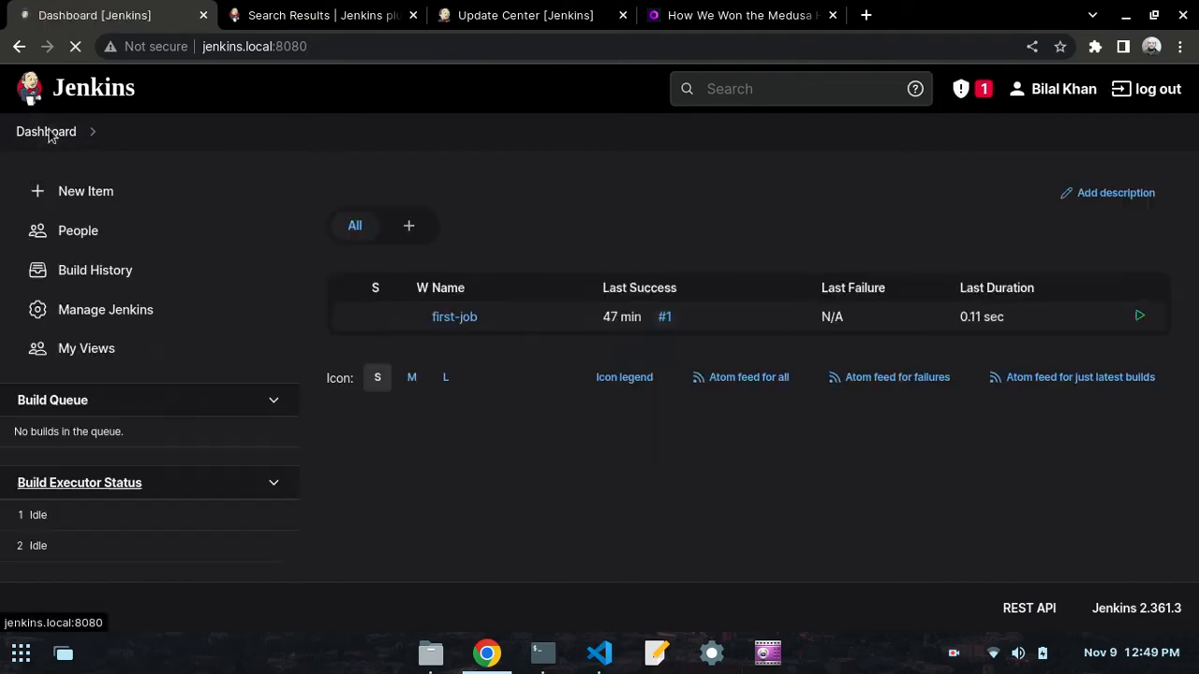
click(115, 311)
scroll(582, 365, down, 3)
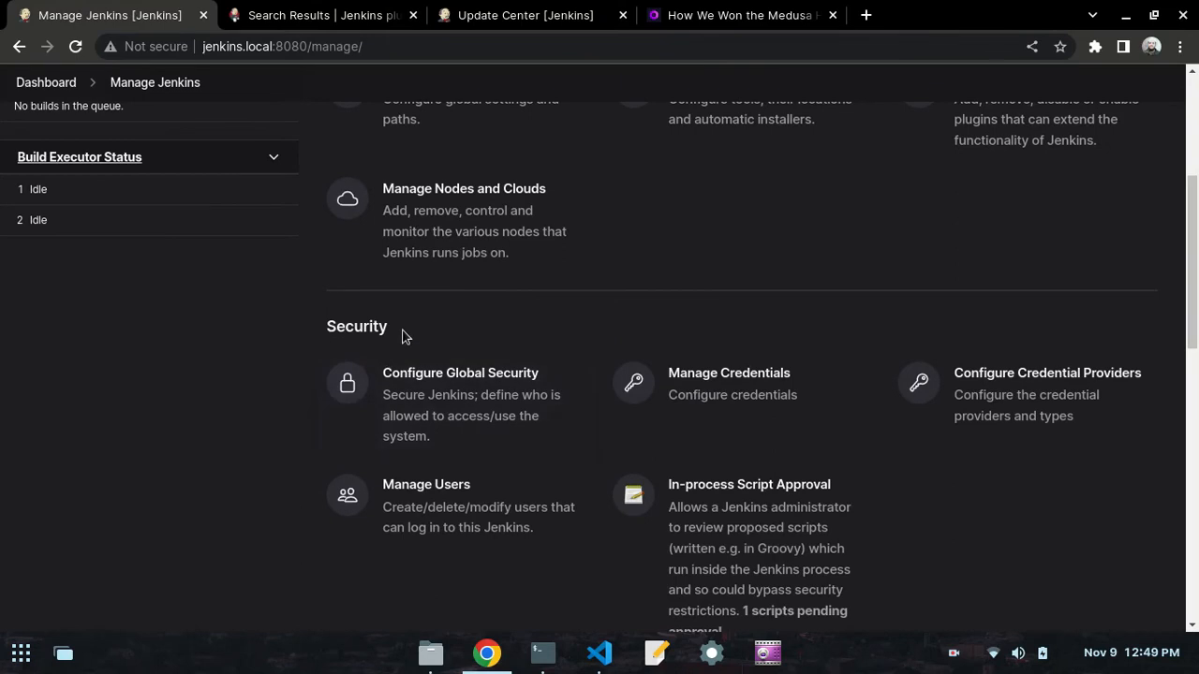
click(456, 386)
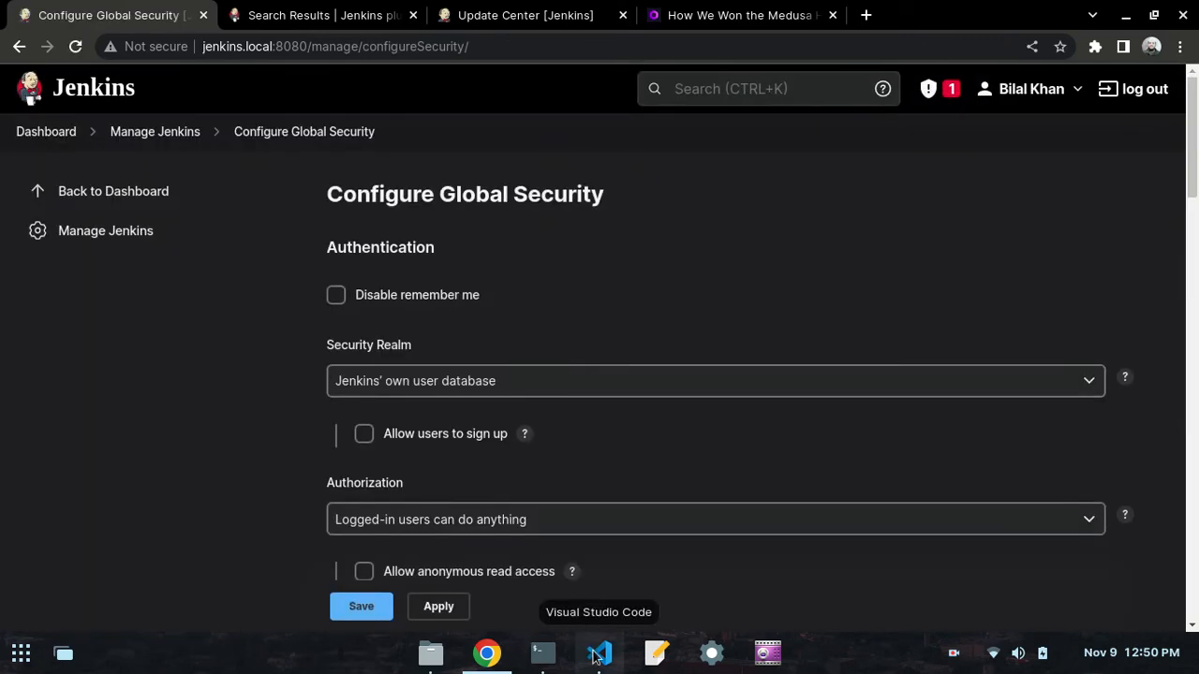
- Set Authorization to Role-Based Strategy, review the remaining security settings and save the configuration
scroll(440, 243, down, 2)
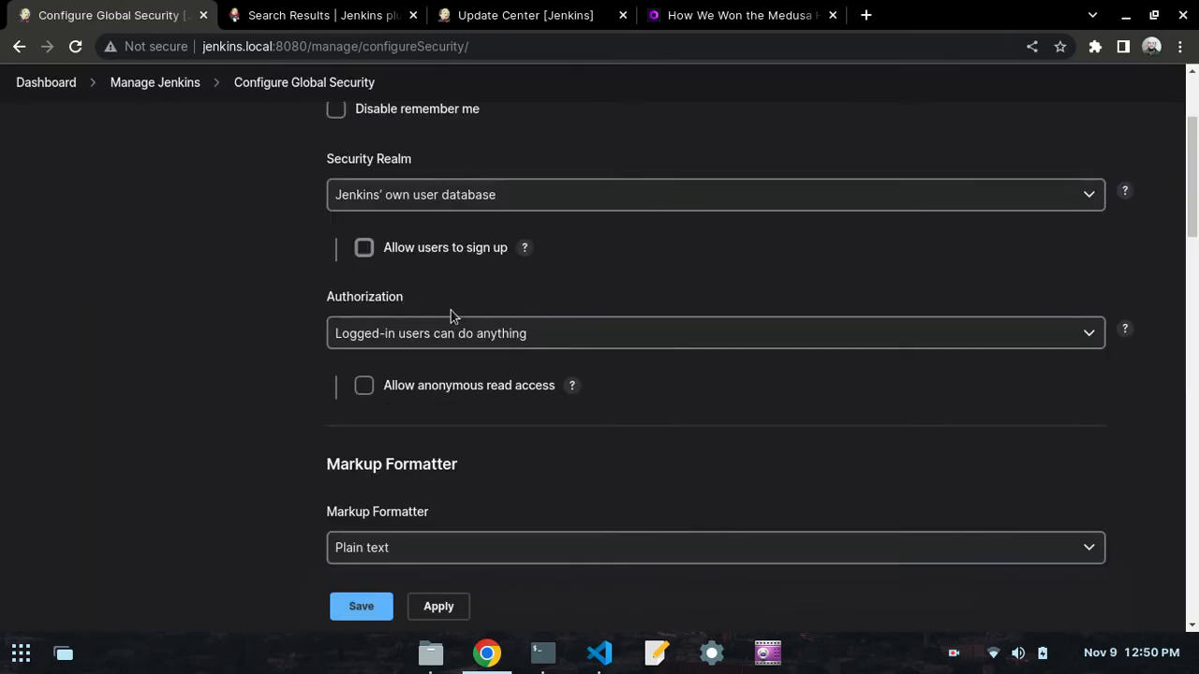
drag(408, 298, 322, 302)
click(283, 301)
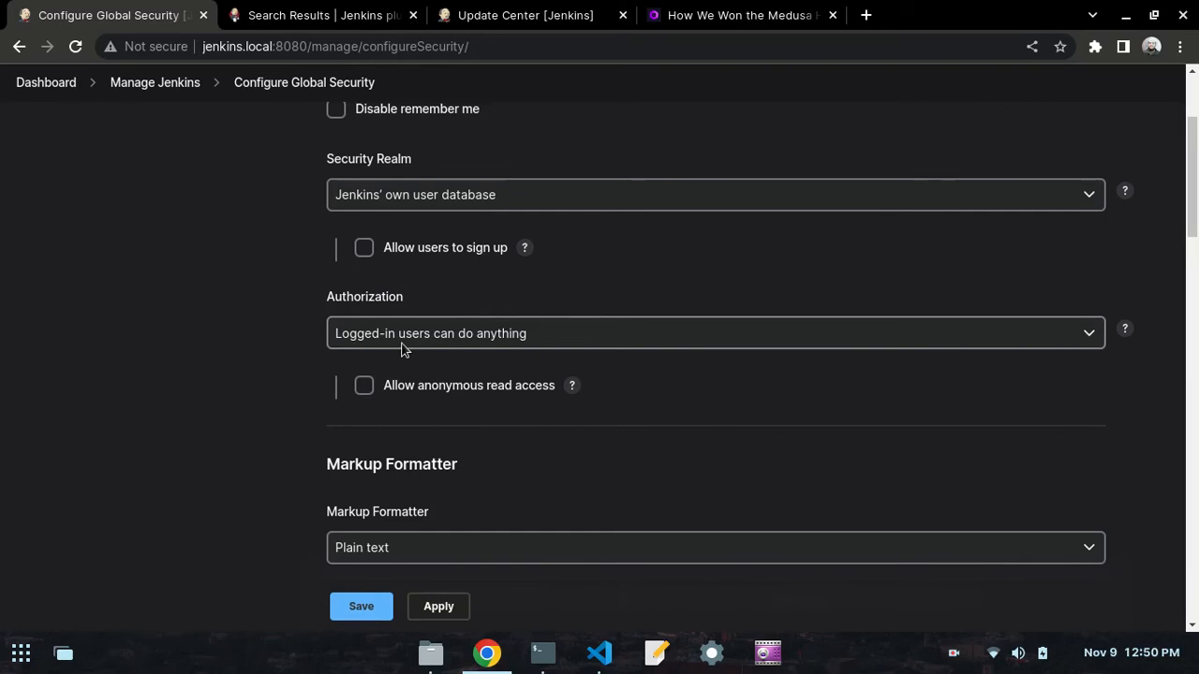
click(455, 342)
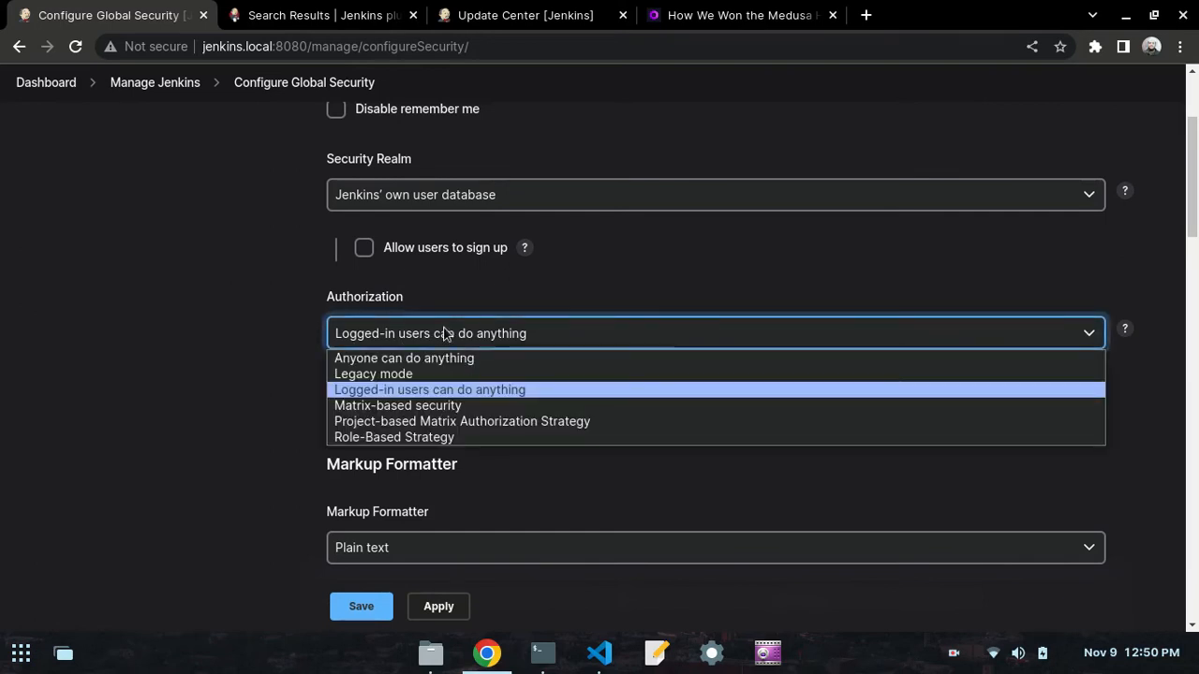
click(434, 437)
scroll(272, 425, down, 6)
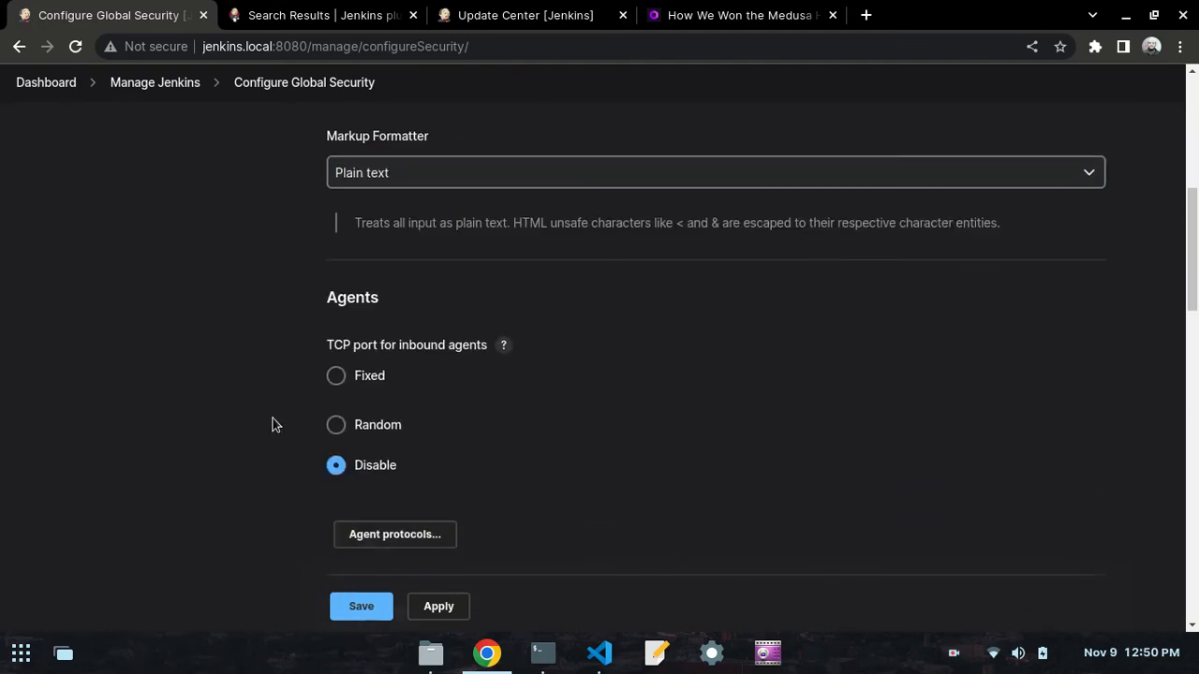
scroll(271, 425, down, 10)
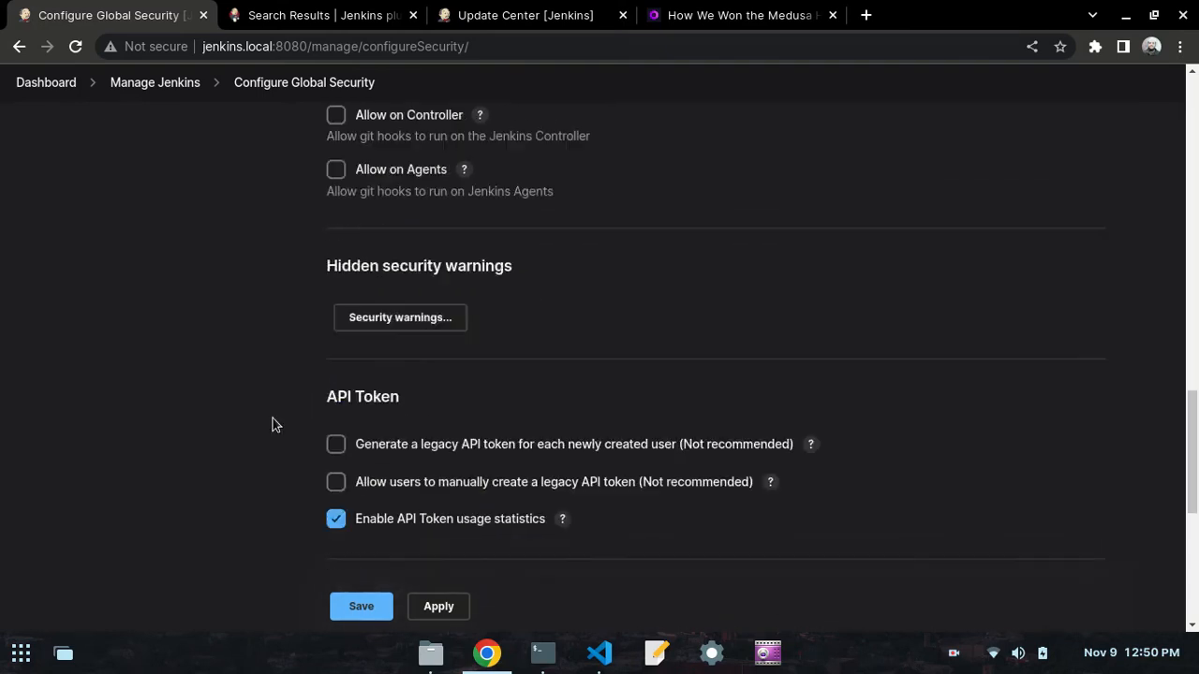
scroll(272, 425, down, 2)
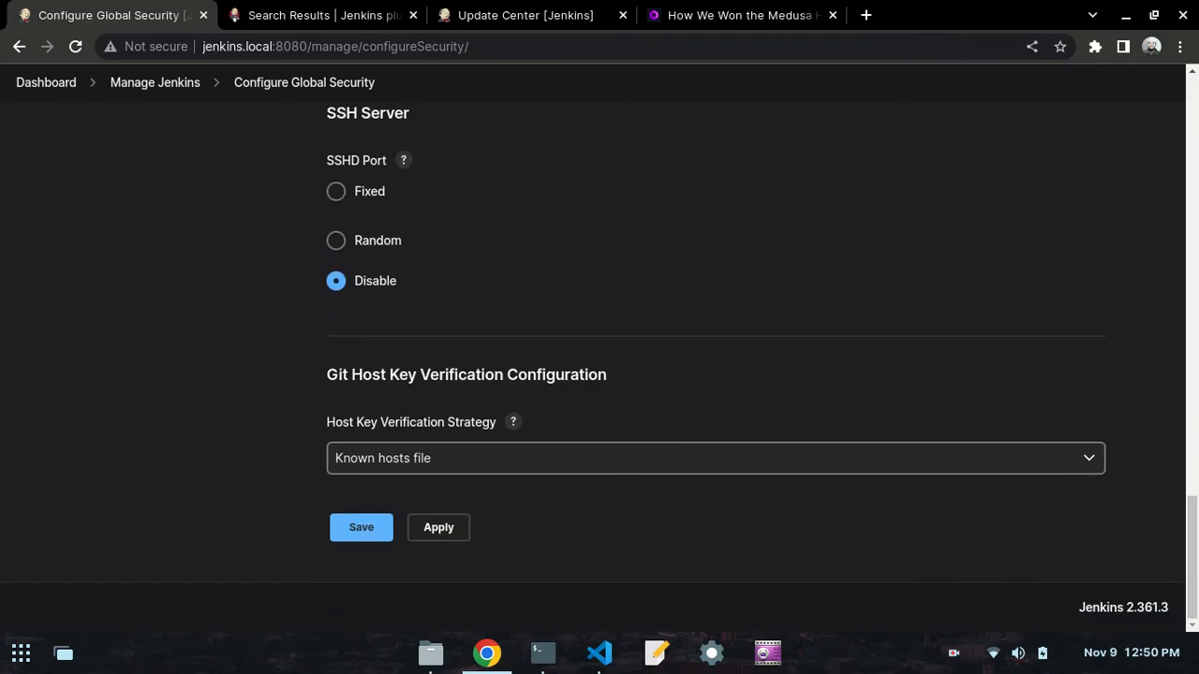
drag(1192, 500, 1187, 137)
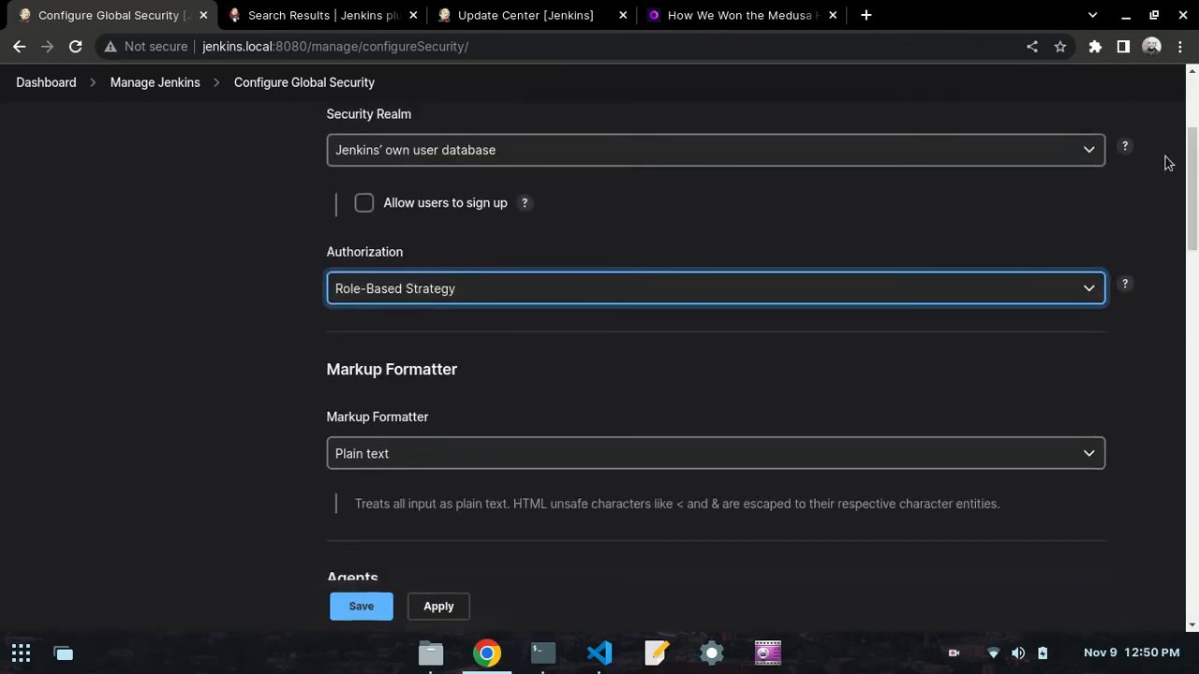
click(359, 607)
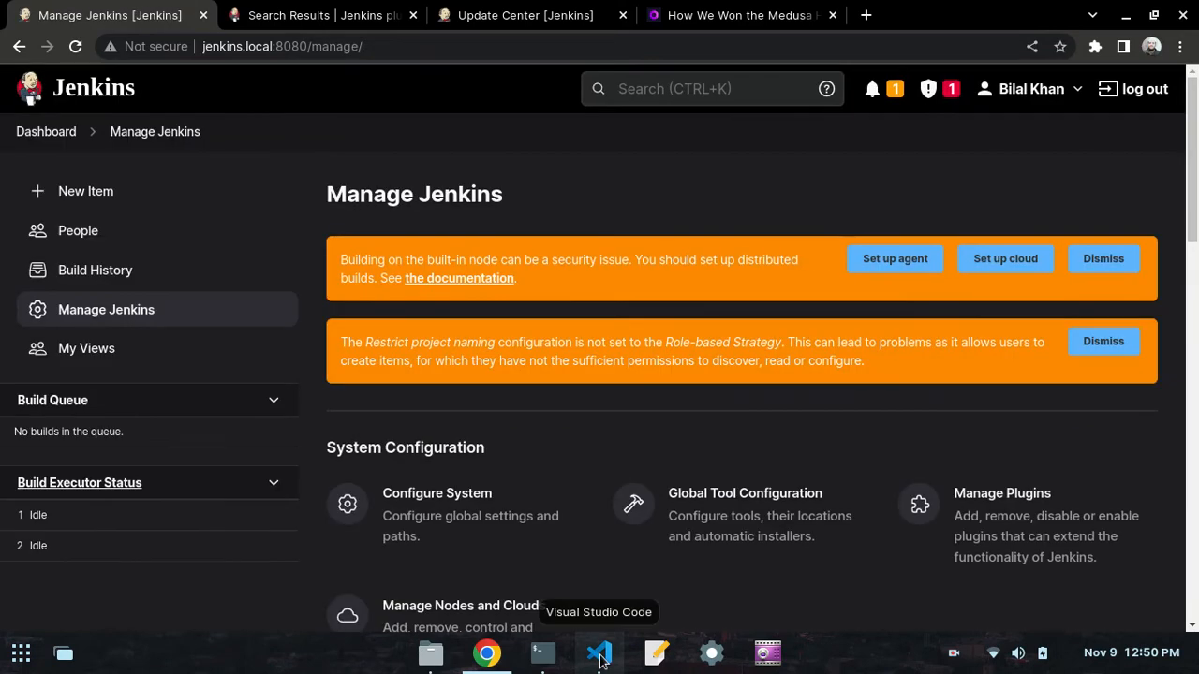
- Consult the day50.md notes in VS Code, then open Manage and Assign Roles from Manage Jenkins in Chrome
click(599, 655)
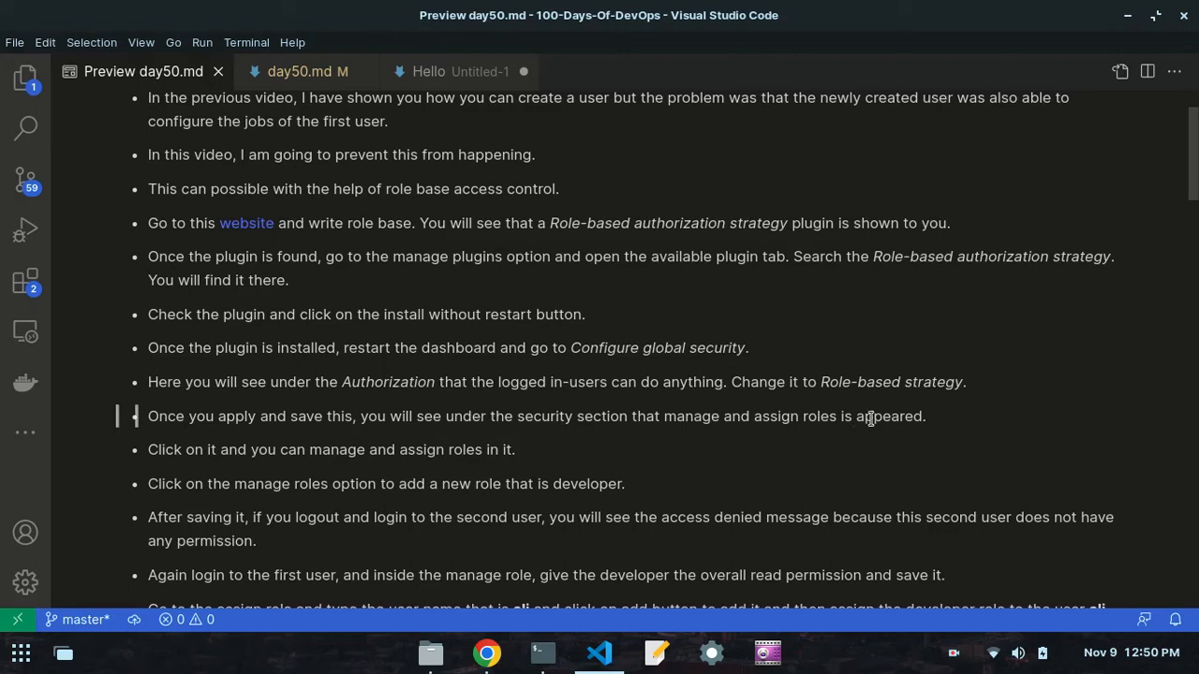
click(487, 653)
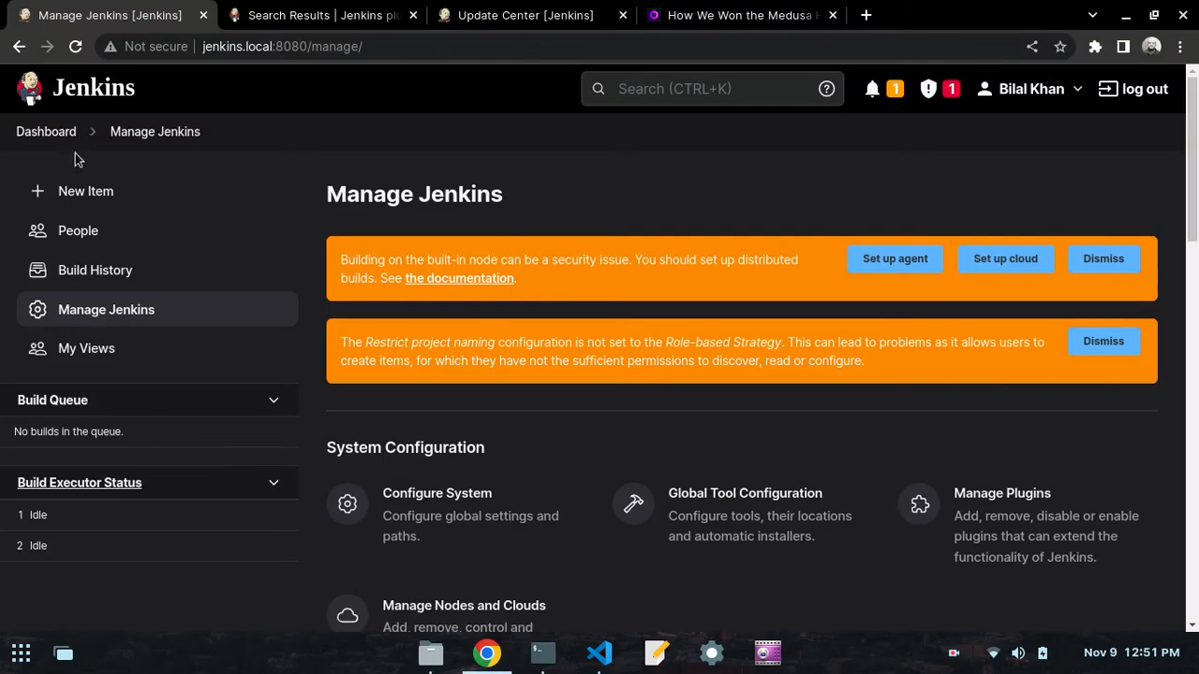
click(139, 136)
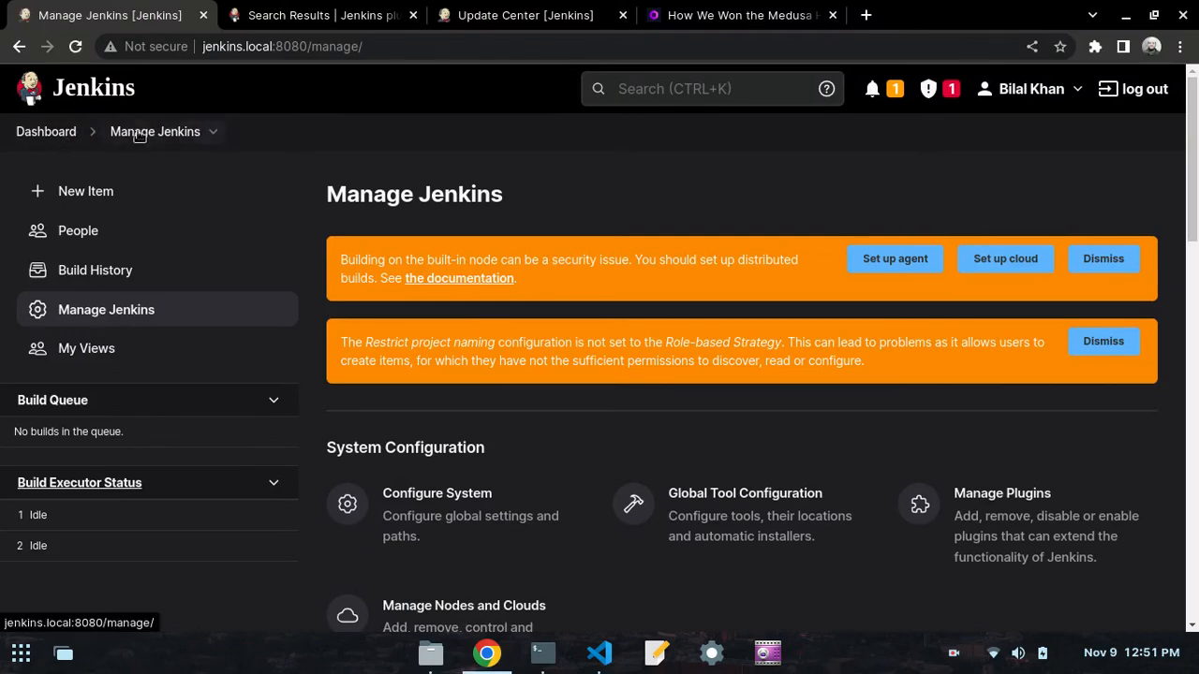
scroll(428, 281, down, 6)
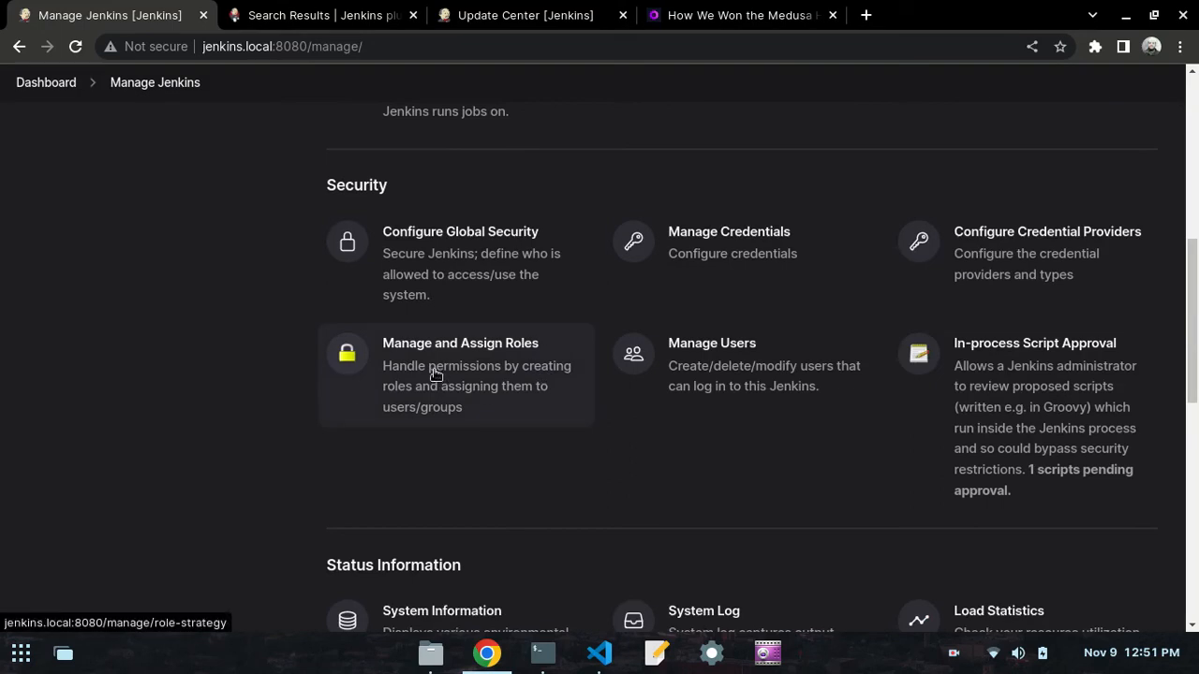
click(478, 354)
- Close the Update Center browser tab and return to the Manage and Assign Roles page
click(393, 17)
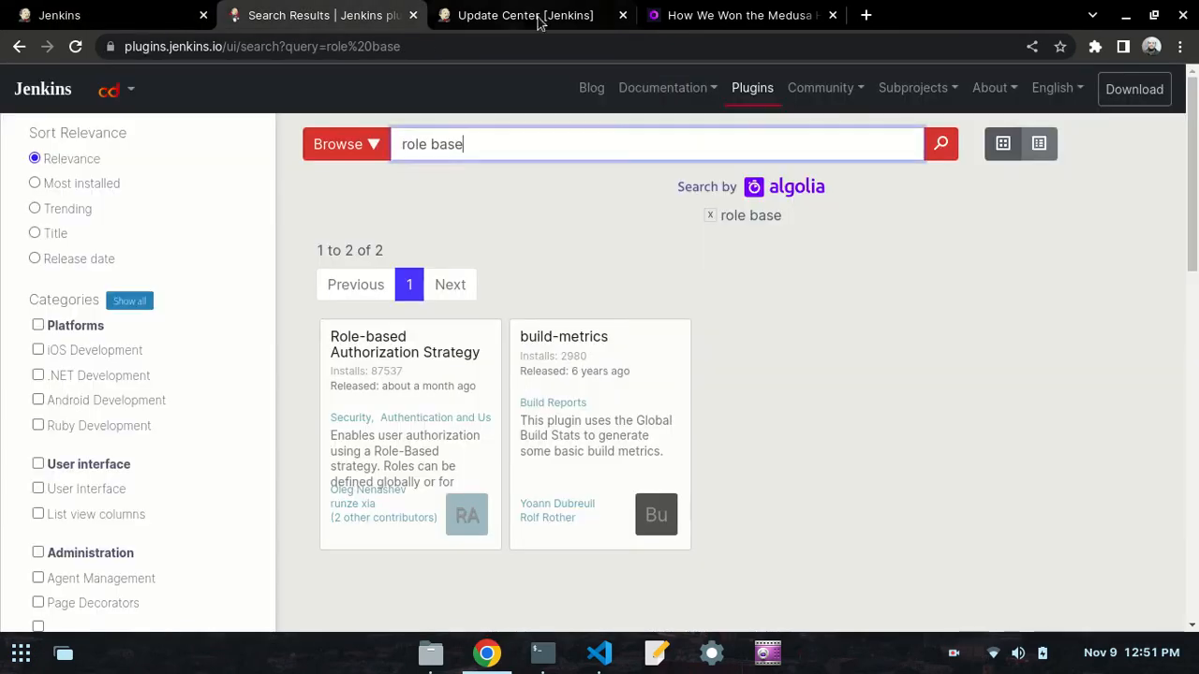
click(448, 19)
click(623, 15)
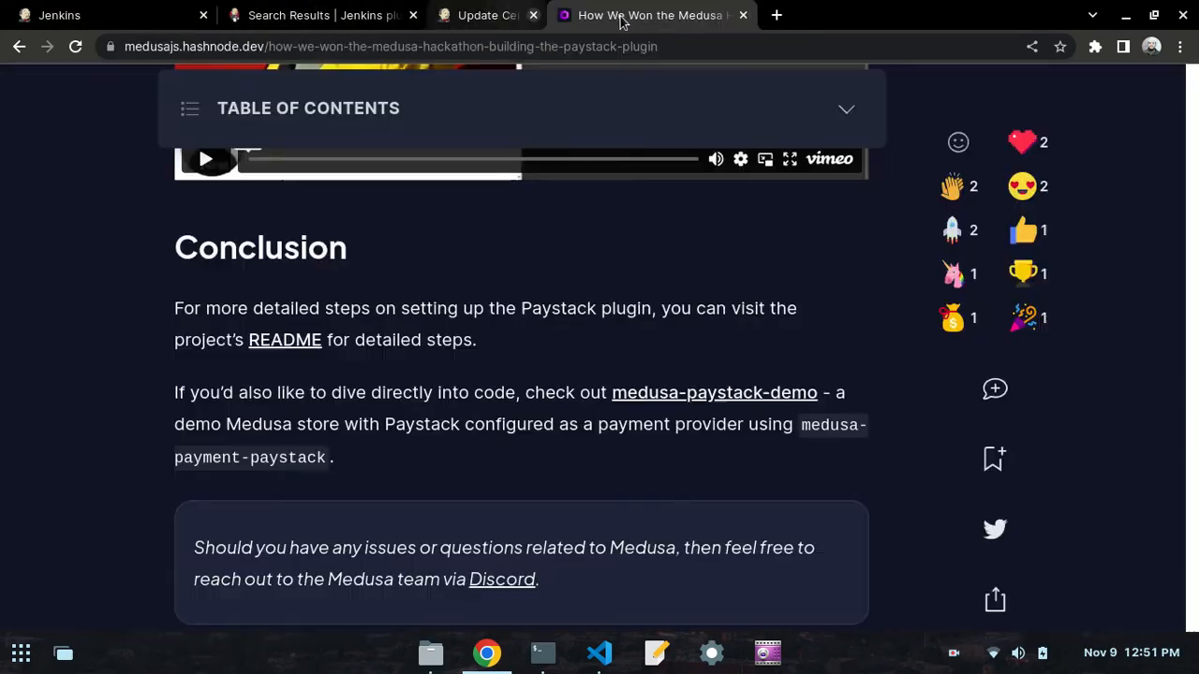
click(94, 7)
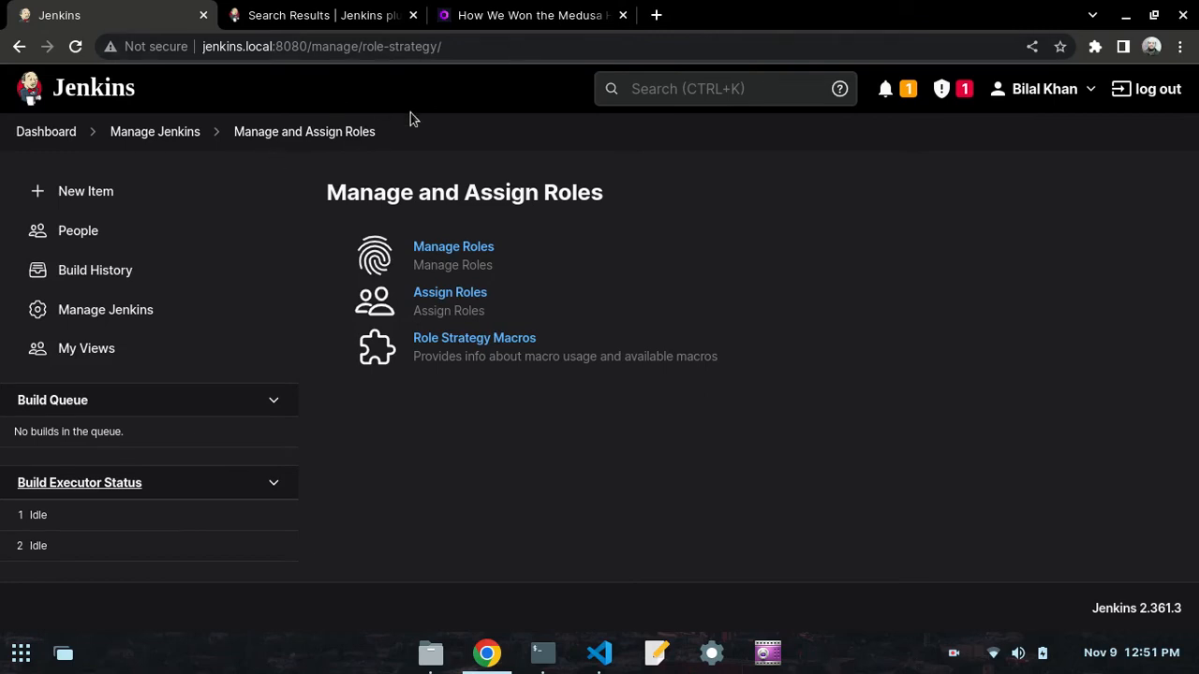
- Consult the day50.md notes in VS Code, then add a global role named developer under Manage Roles in Chrome
click(600, 653)
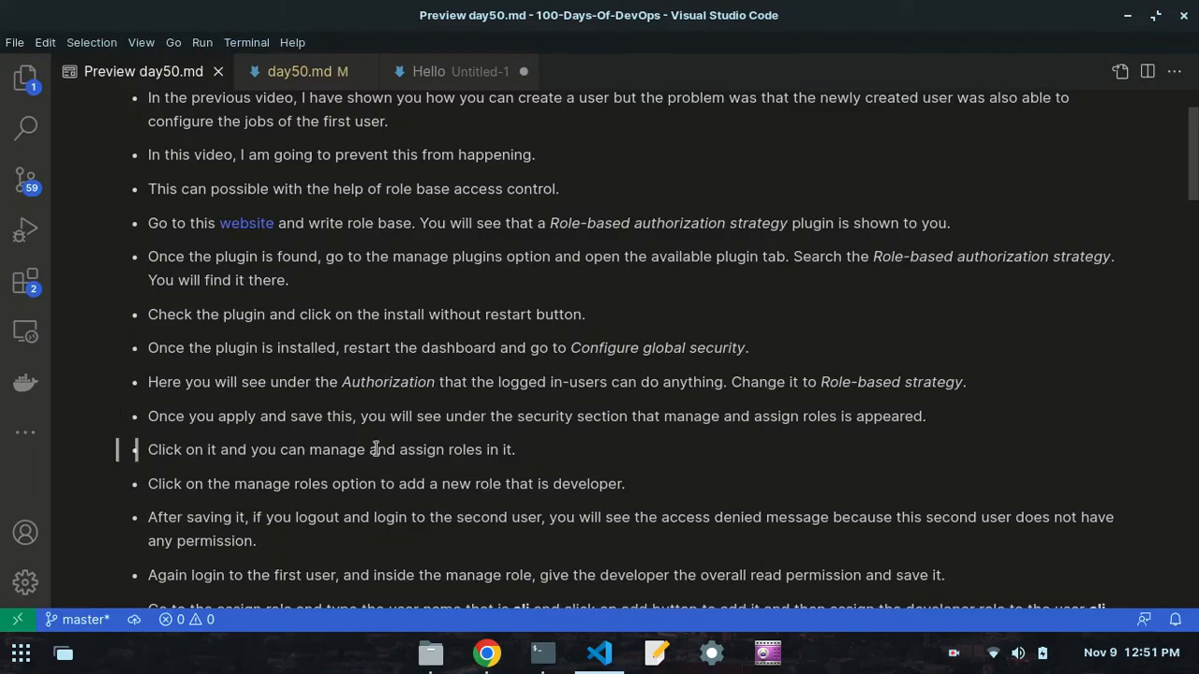
scroll(526, 465, down, 2)
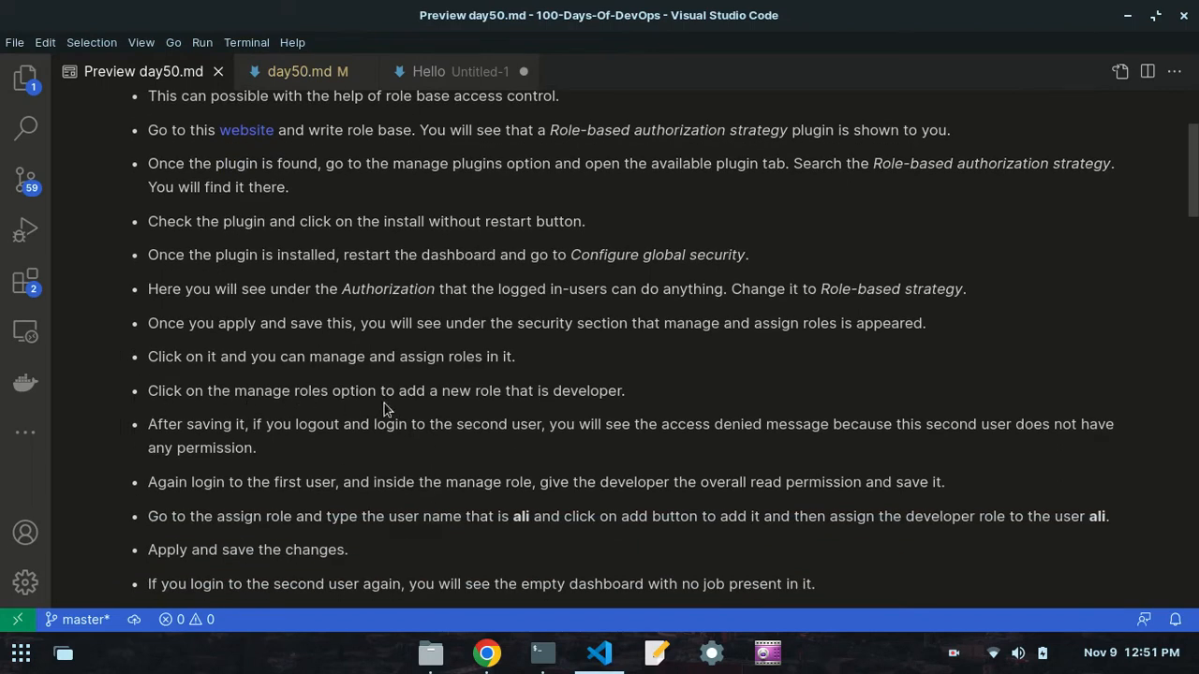
click(486, 653)
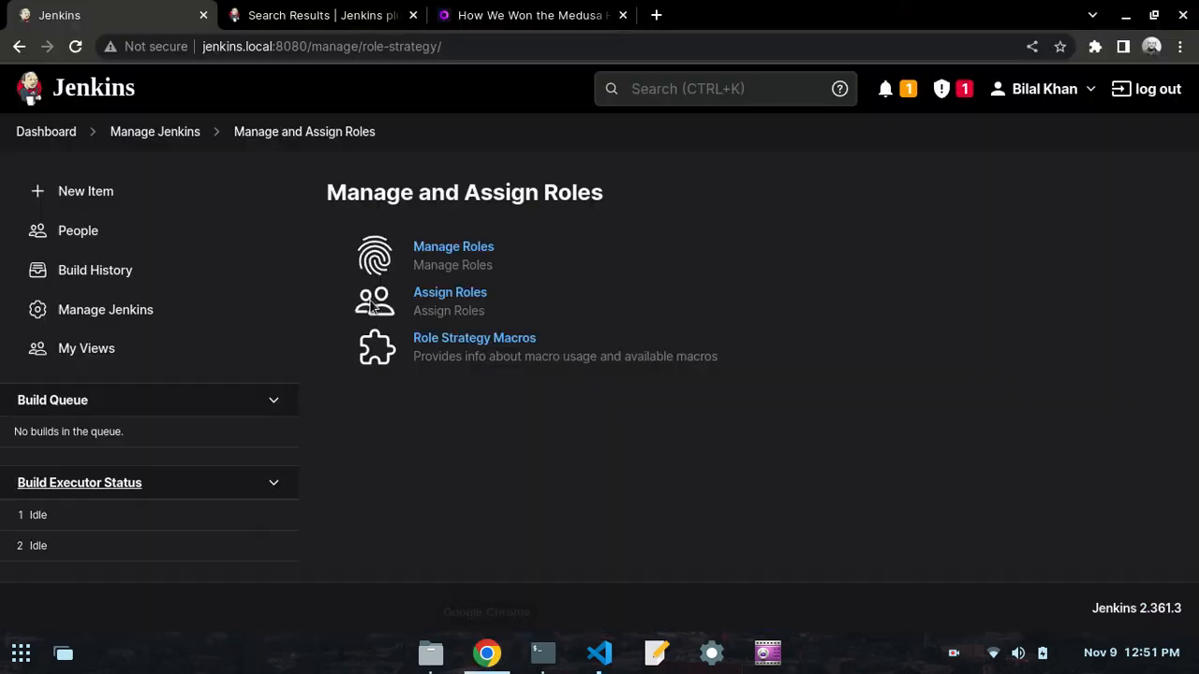
click(428, 255)
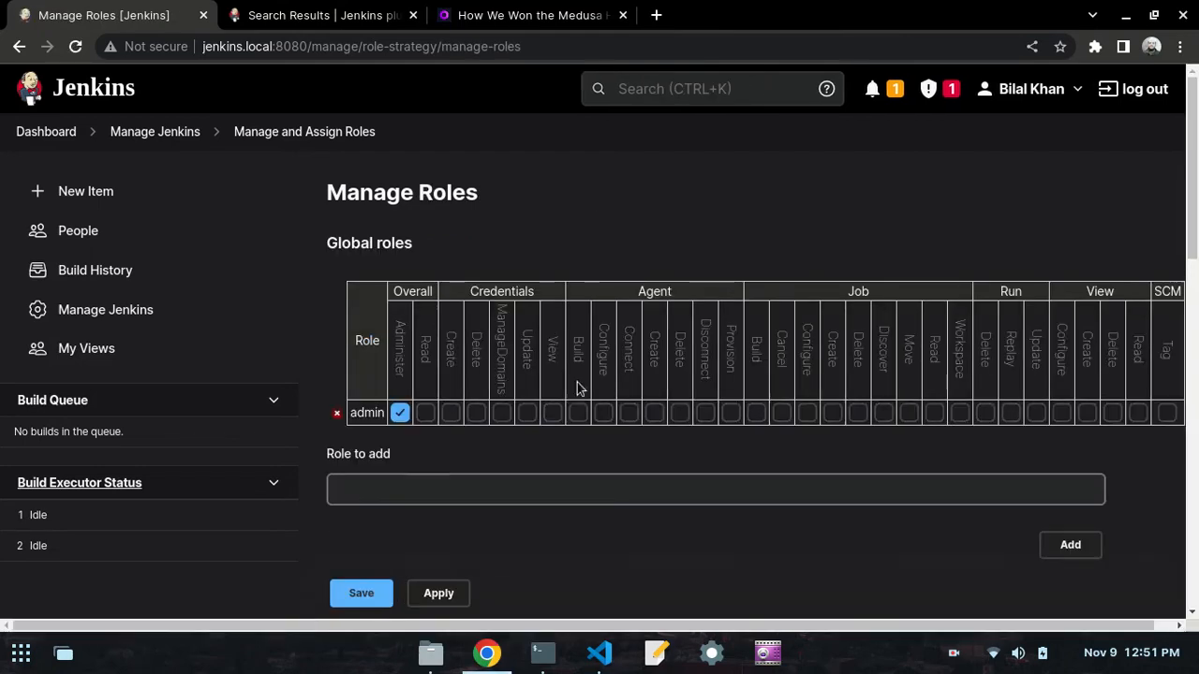
scroll(358, 473, down, 1)
scroll(357, 473, down, 2)
click(385, 350)
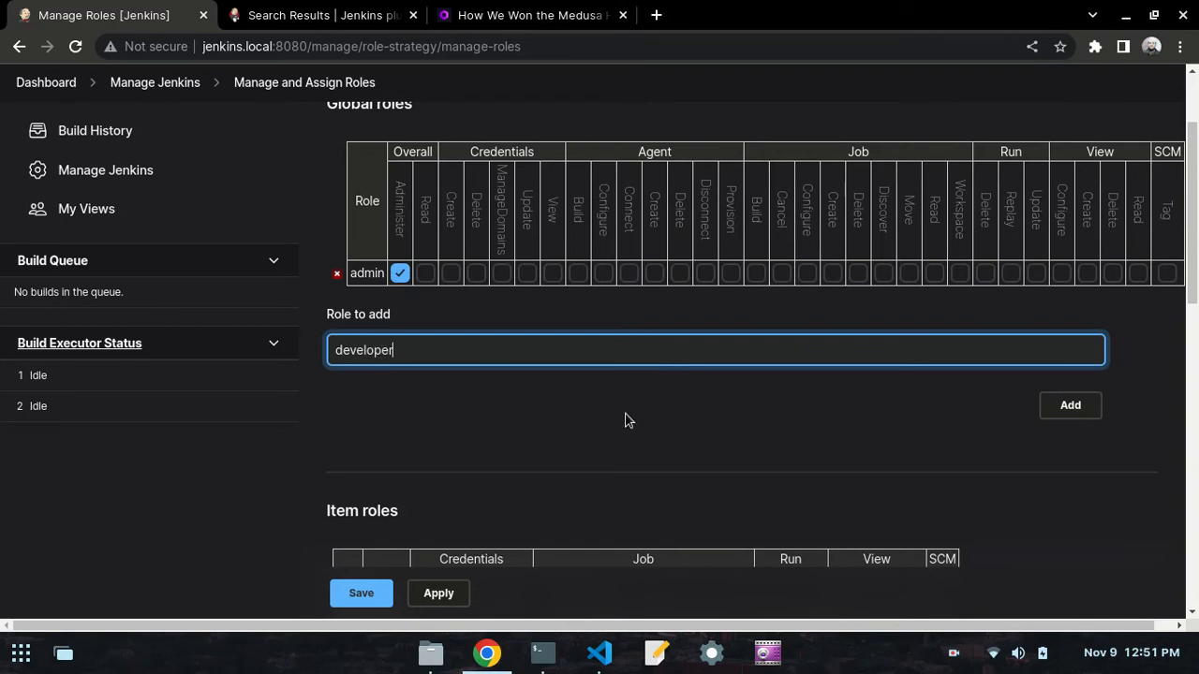
click(1071, 406)
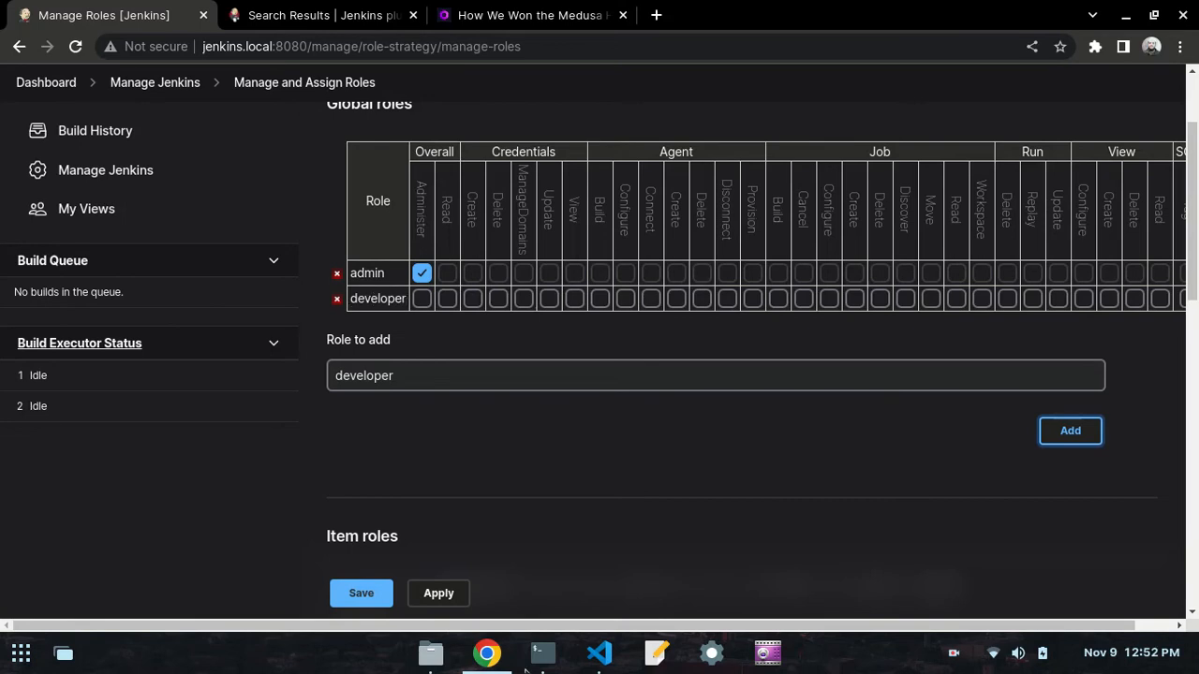
- Check the next instruction in the VS Code notes, then apply and save the role changes in Chrome
click(597, 655)
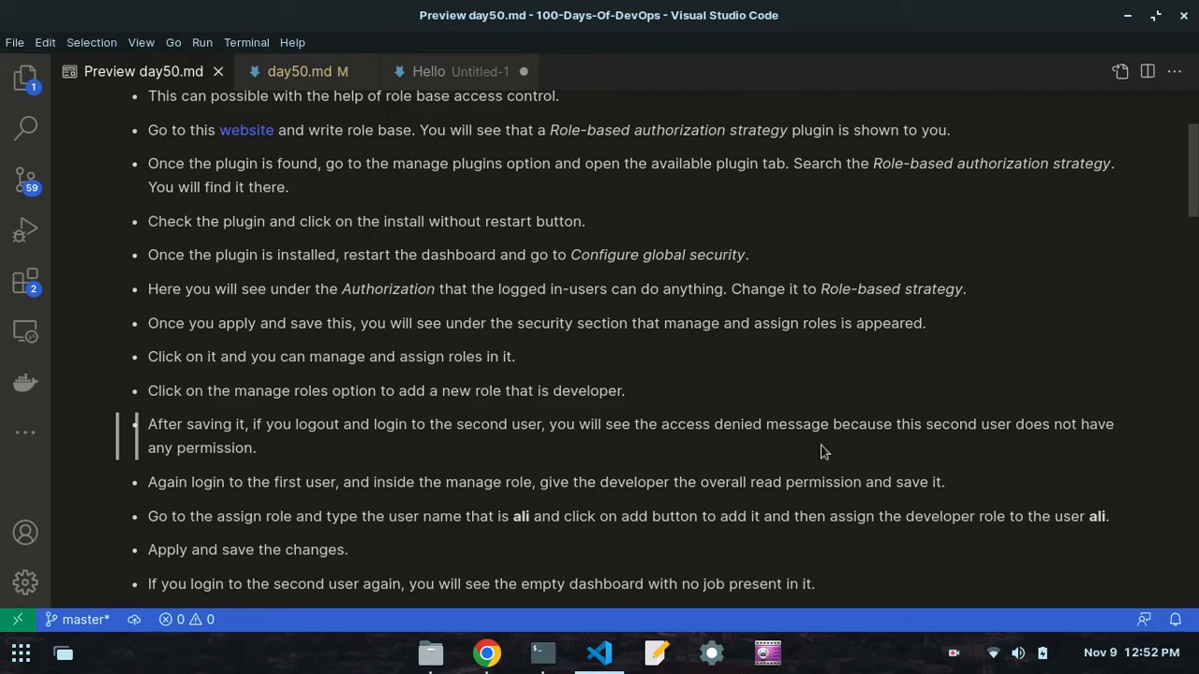
click(486, 653)
click(438, 594)
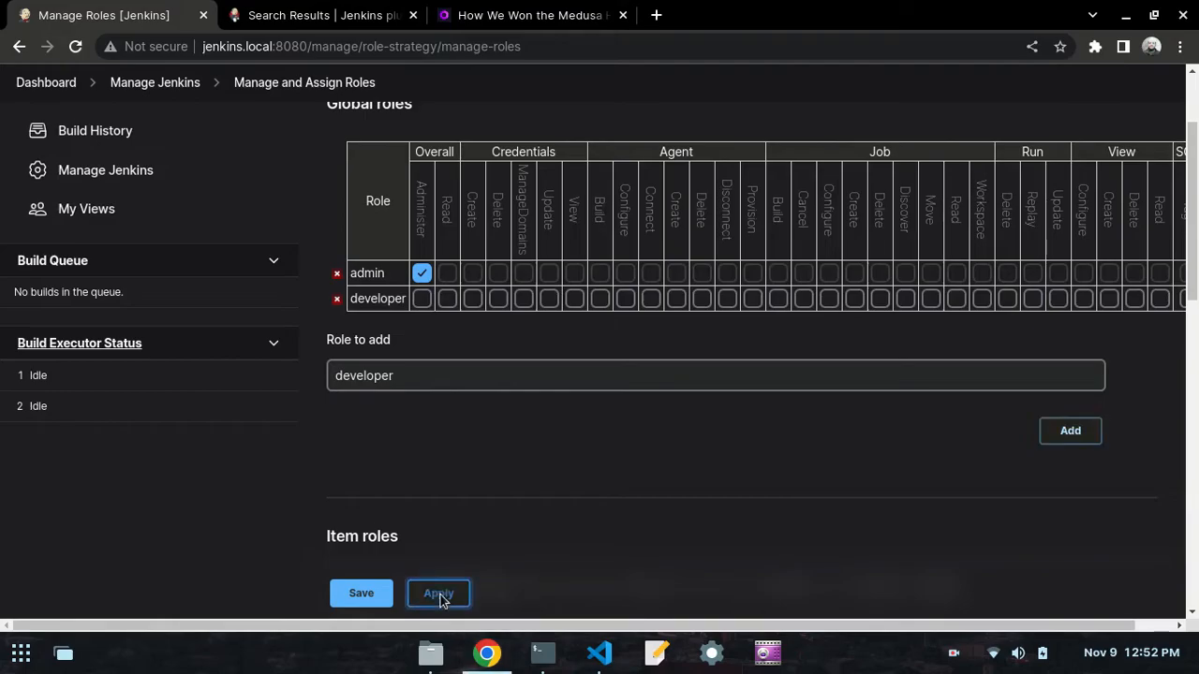
click(358, 588)
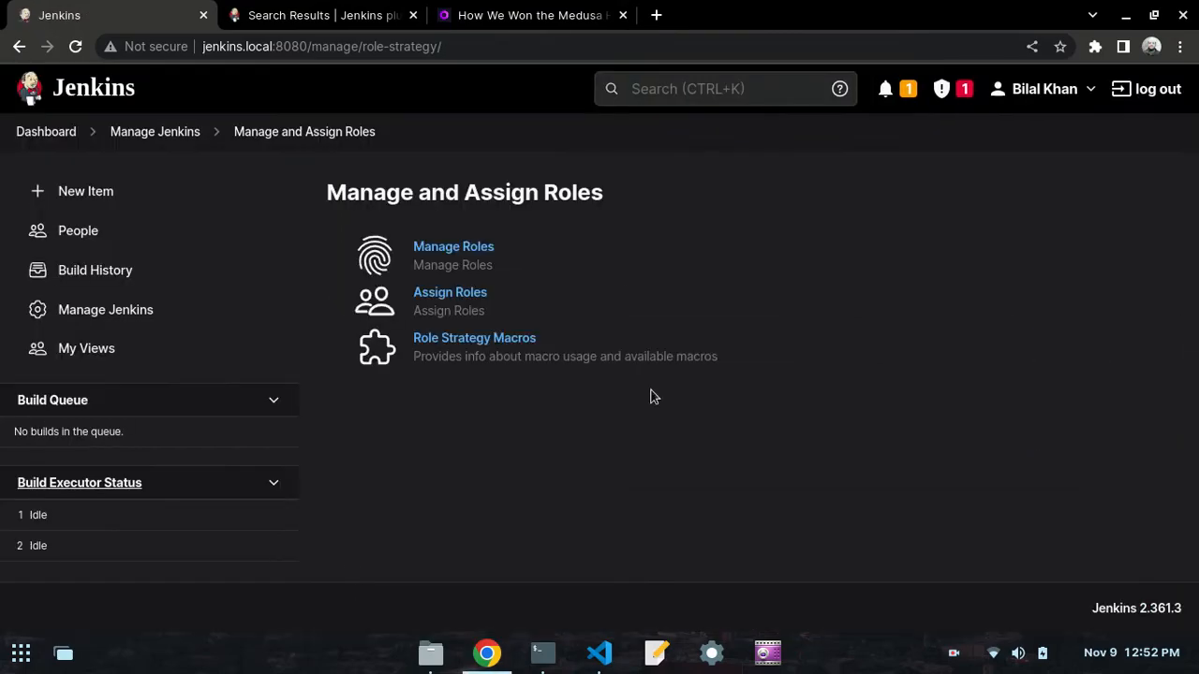
- Log out of Jenkins and sign in as the second user, entering that account's username and password
click(1147, 91)
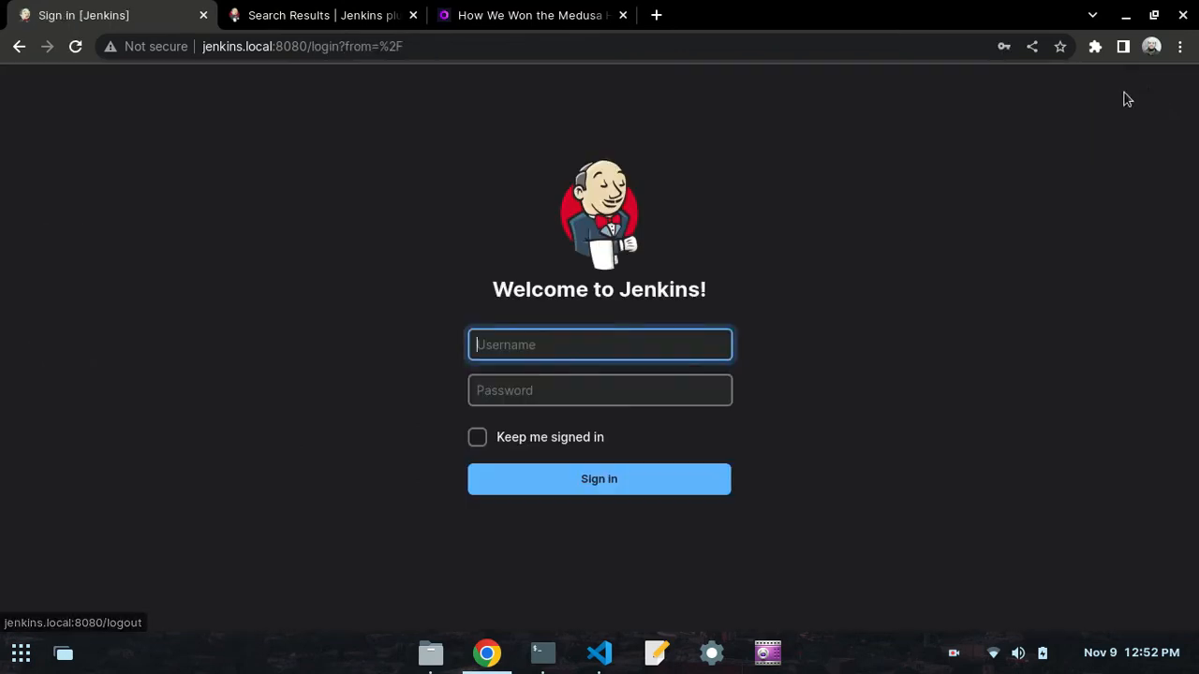
click(607, 344)
text(ali)
key(Tab)
text(•)
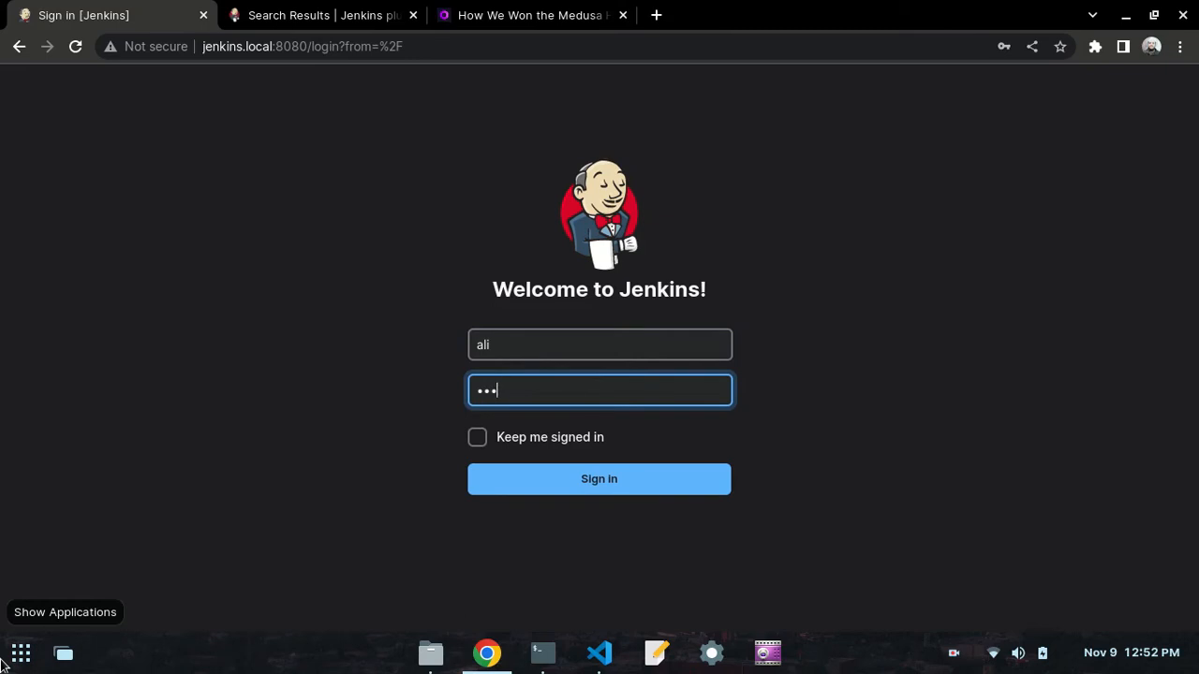
text(••)
key(BackSpace)
key(BackSpace)
key(BackSpace)
text(••••)
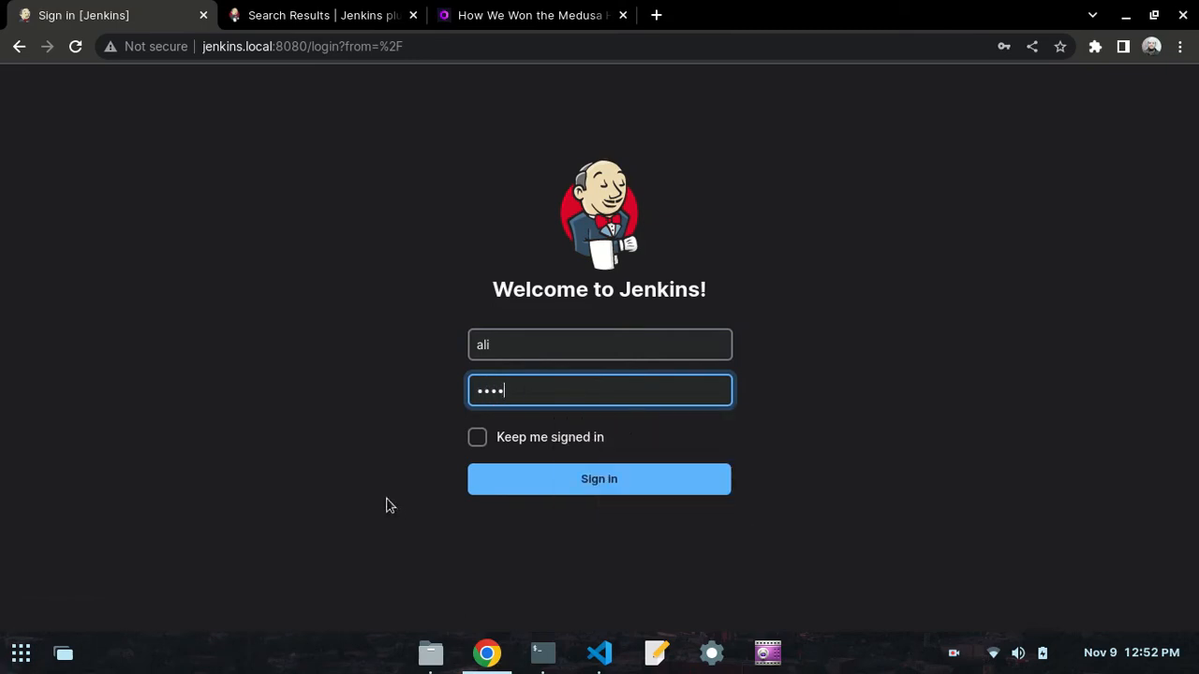
click(493, 492)
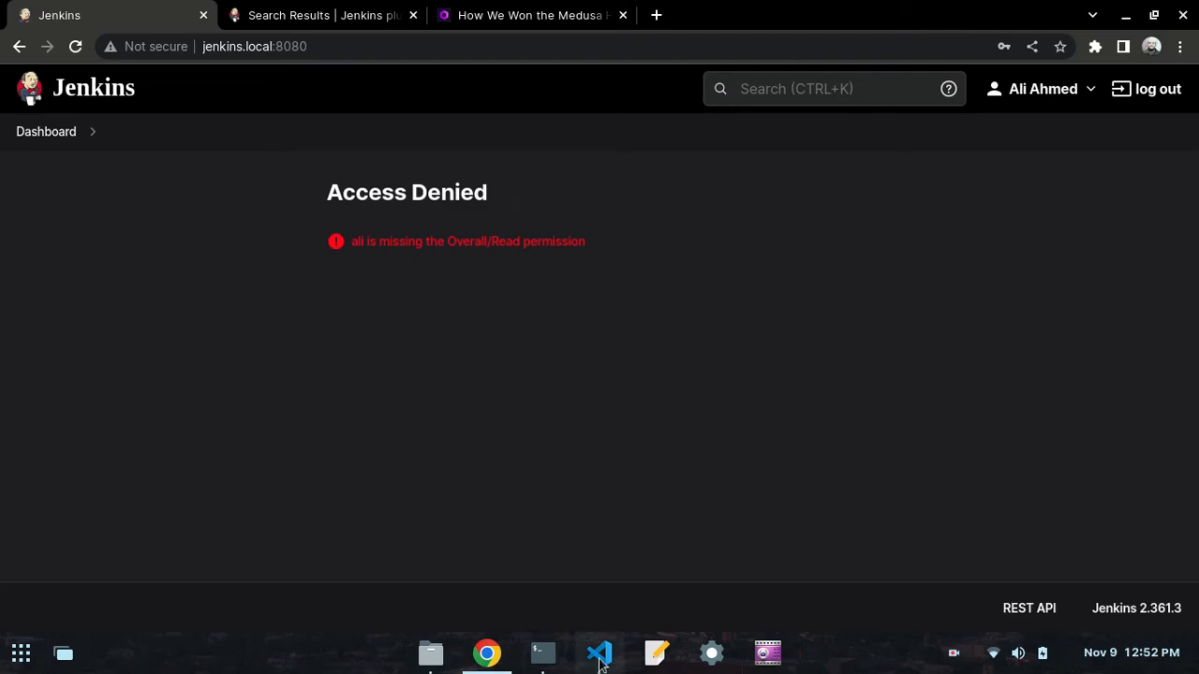
- Log out of the second account and sign back in as the first user with the saved username and password
click(1153, 91)
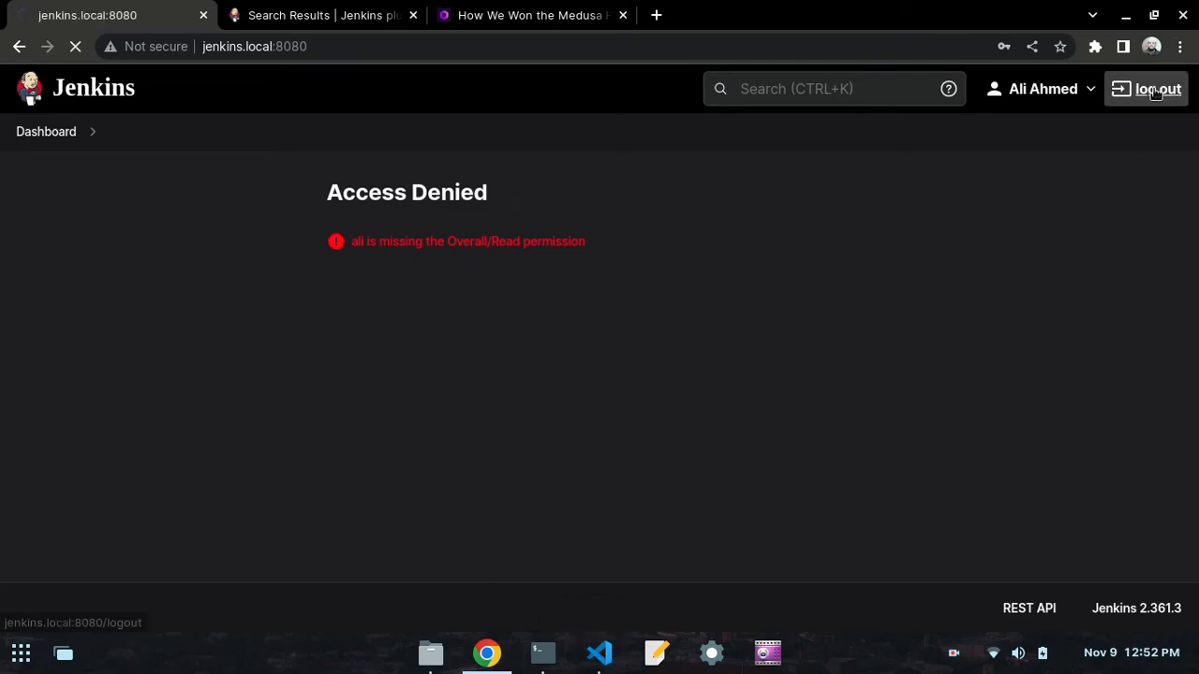
click(634, 344)
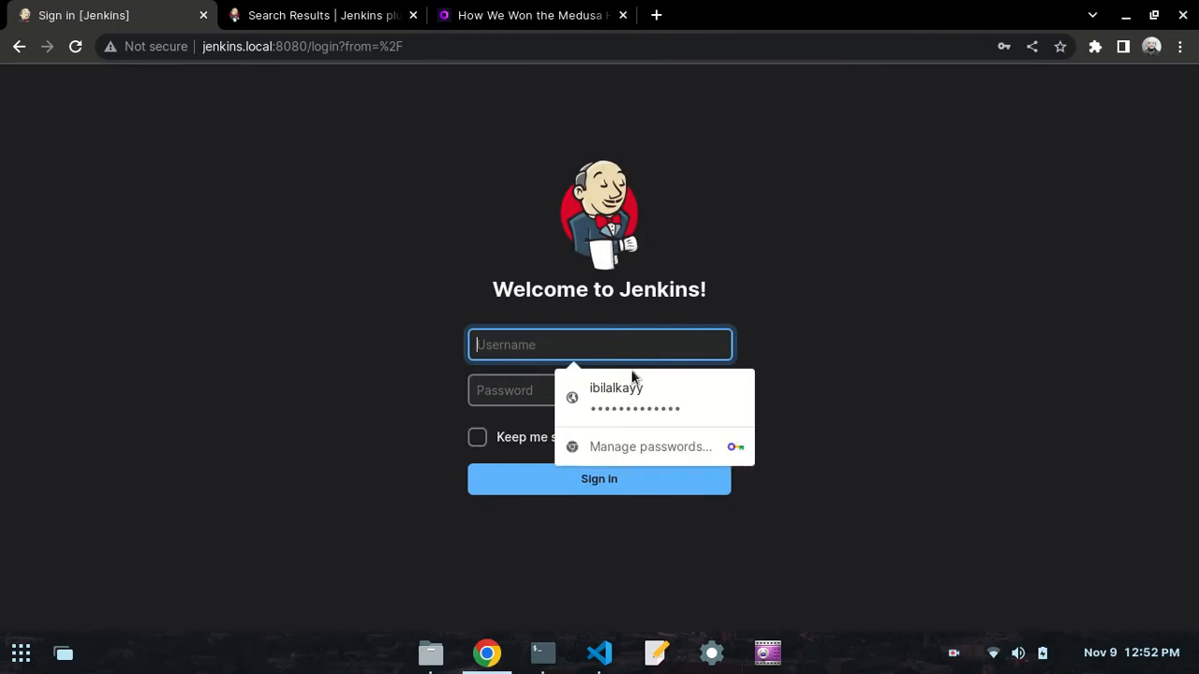
click(634, 384)
click(579, 482)
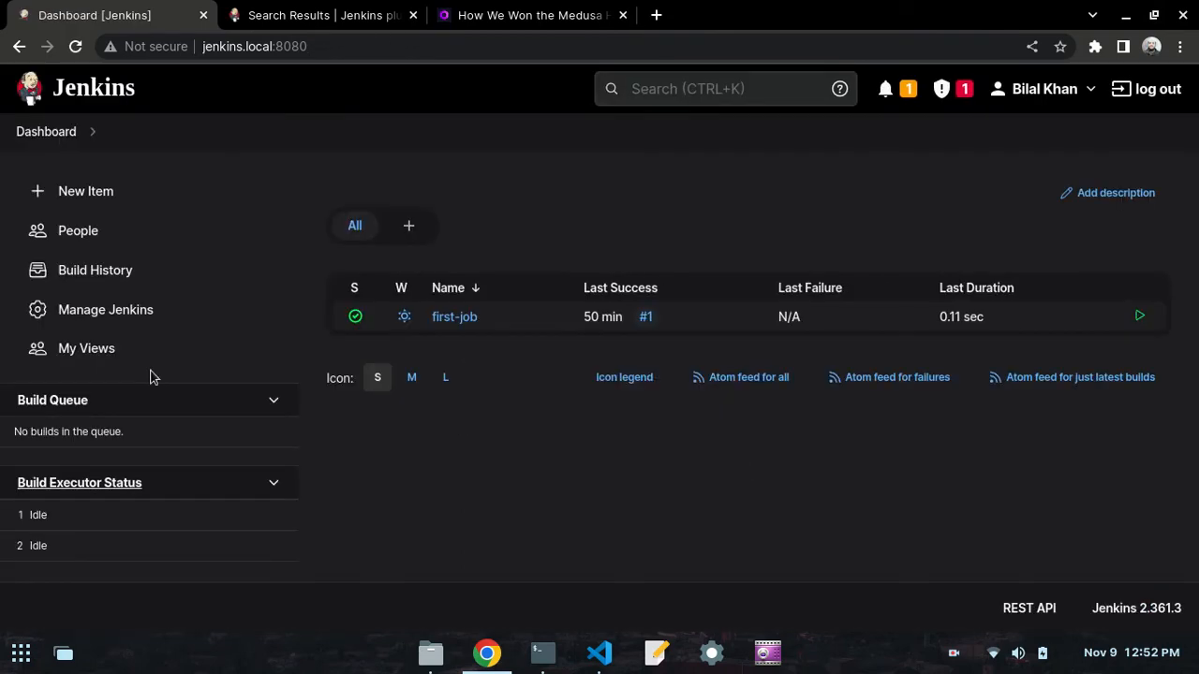
- Read the day50.md instructions in VS Code on giving the developer role read permission, then return to Chrome
click(599, 652)
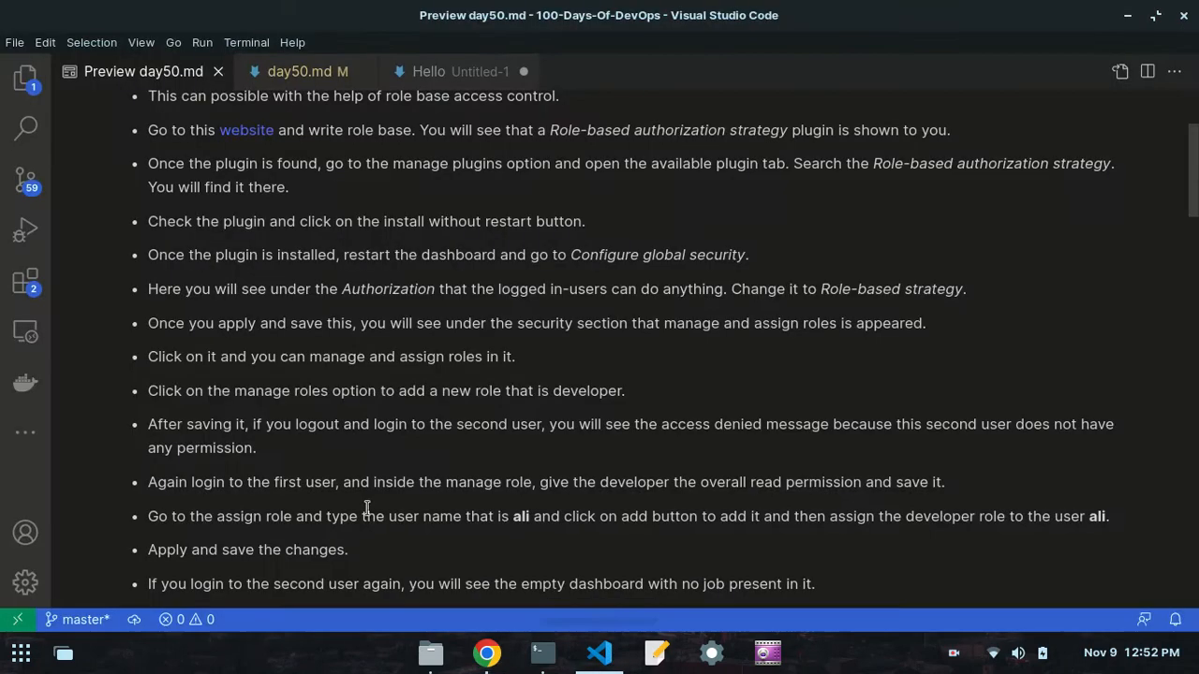
scroll(215, 424, down, 3)
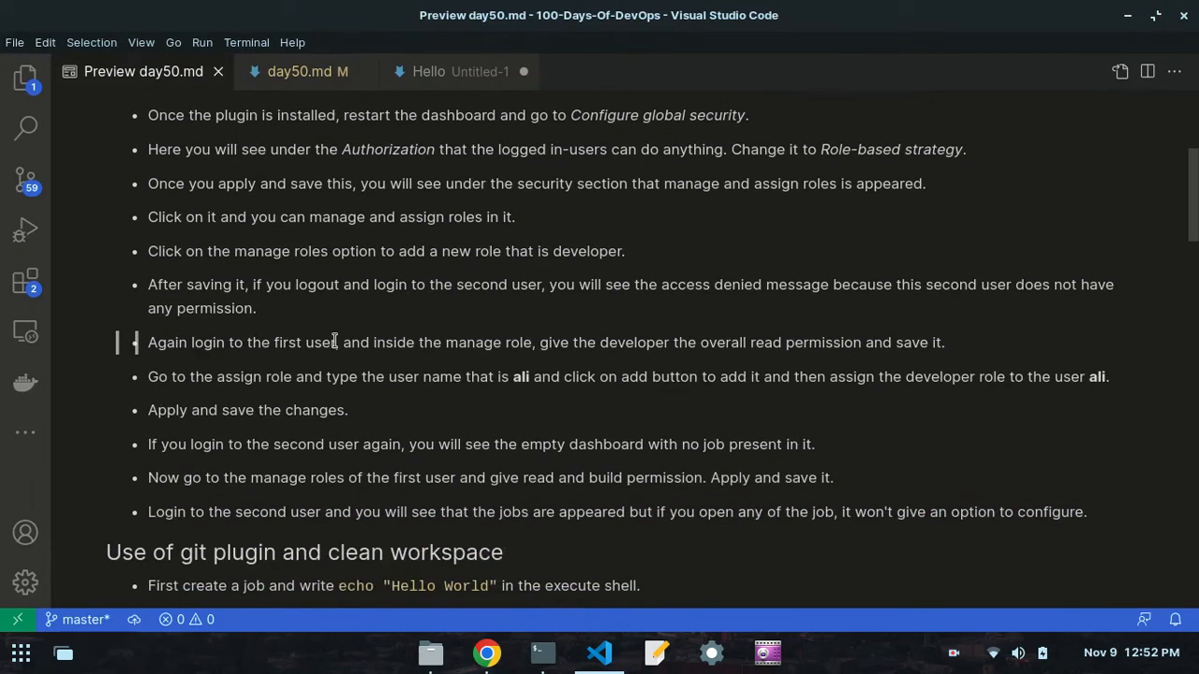
click(487, 652)
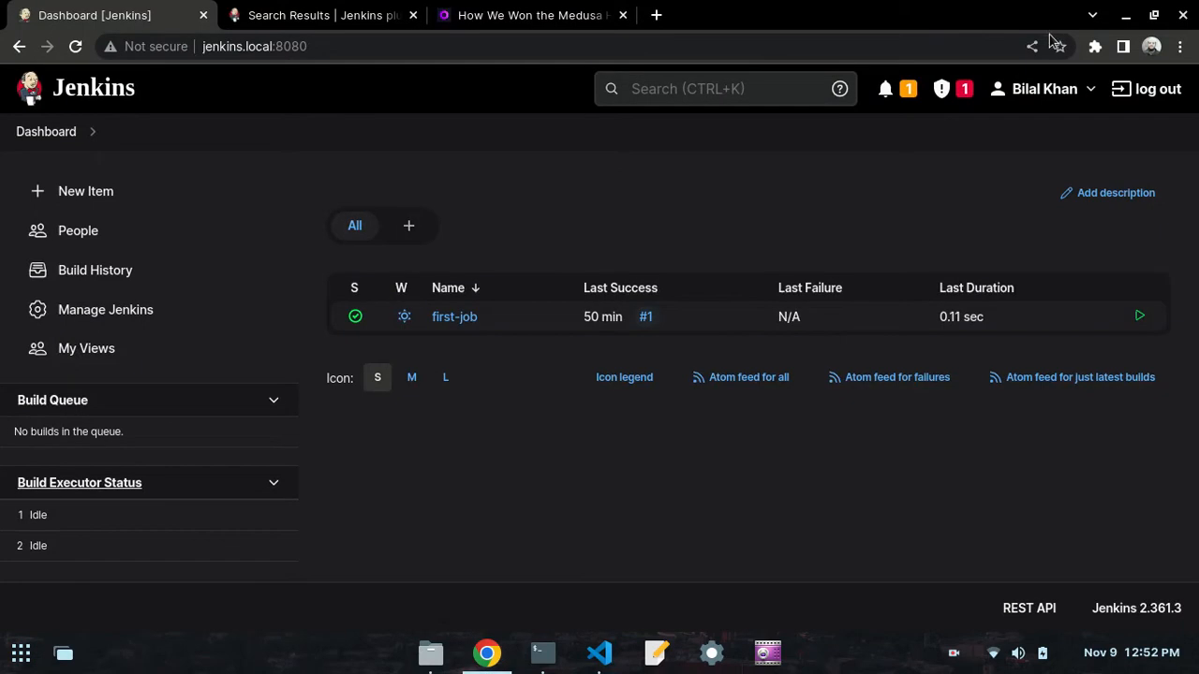
click(599, 653)
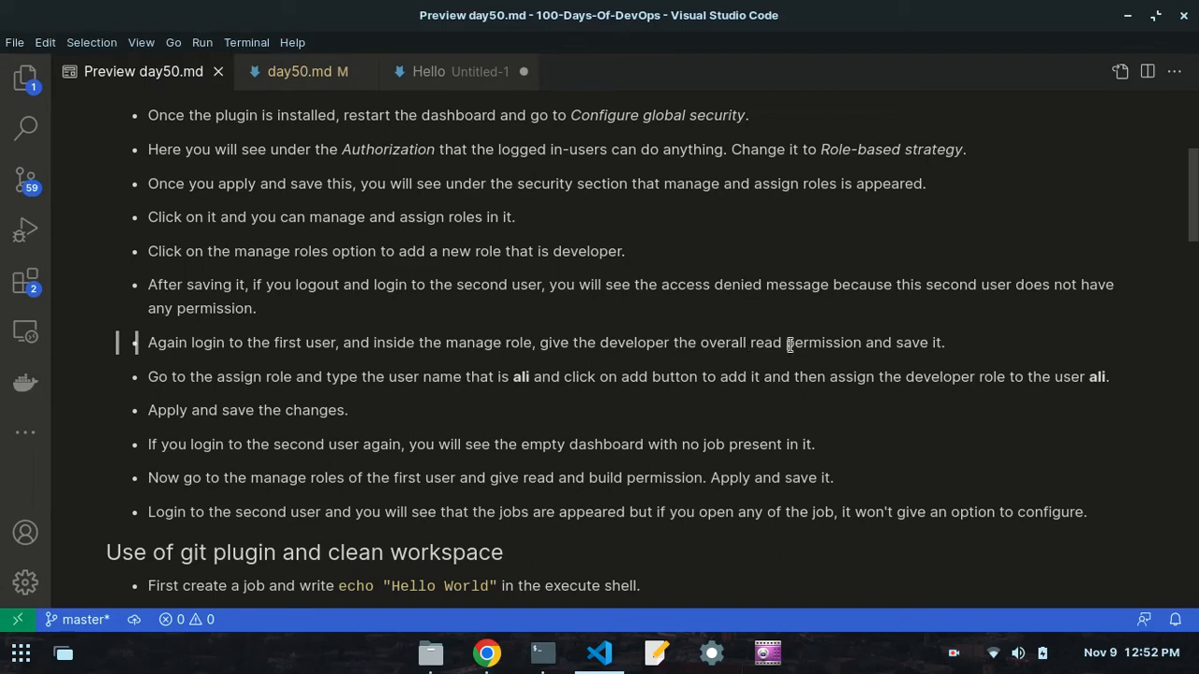
click(487, 652)
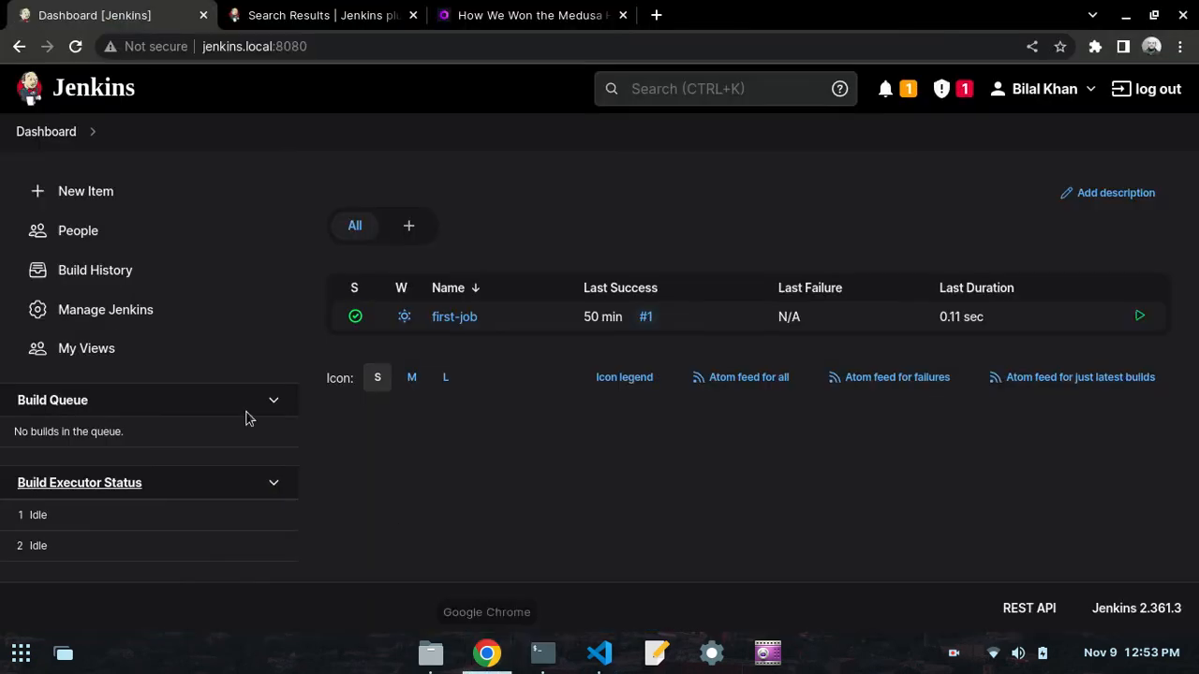
- Open the Manage Roles page through Manage Jenkins and Manage and Assign Roles
click(110, 315)
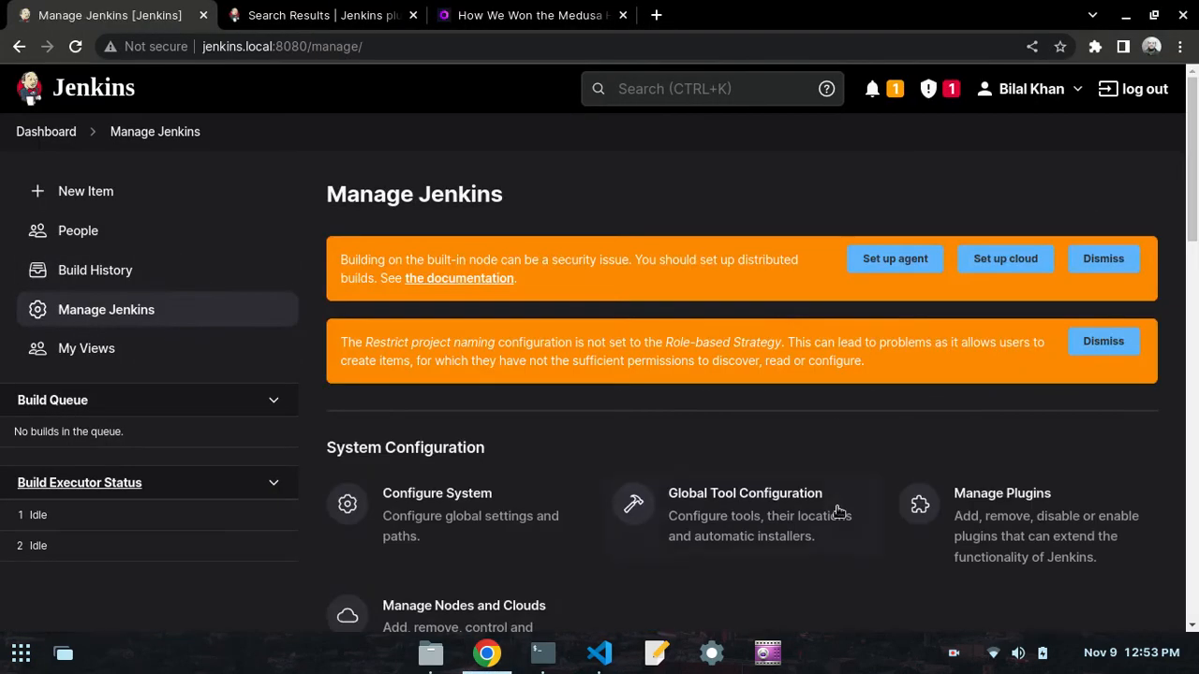
scroll(829, 509, down, 3)
scroll(468, 437, down, 3)
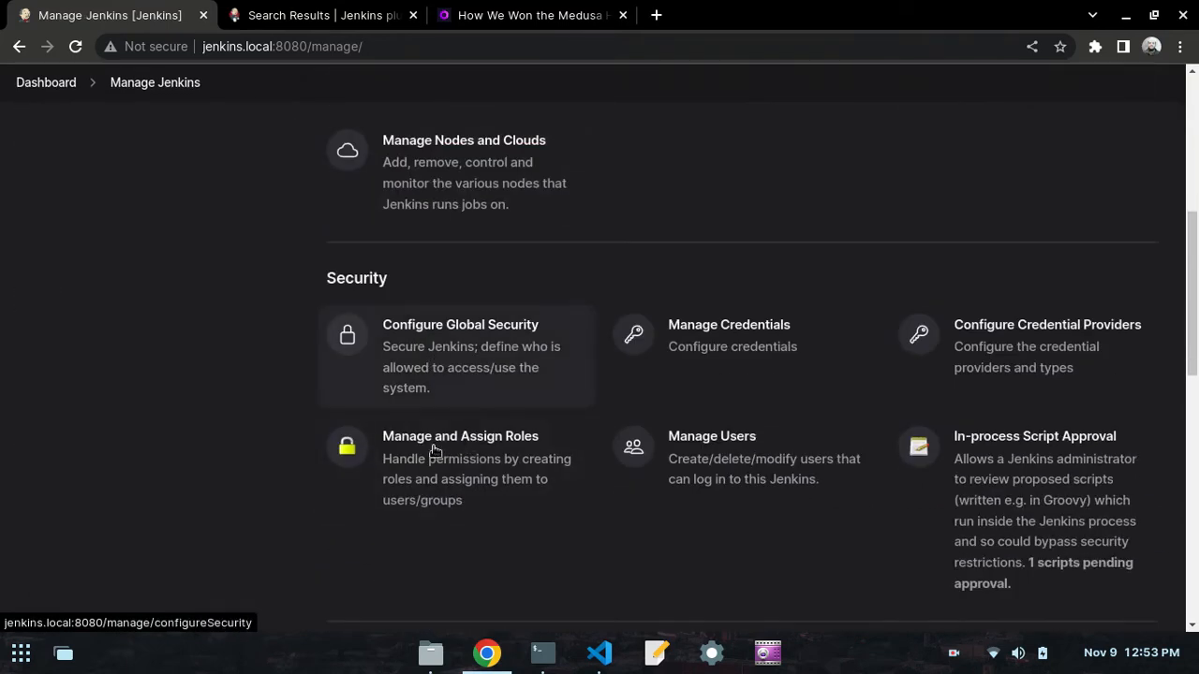
click(430, 476)
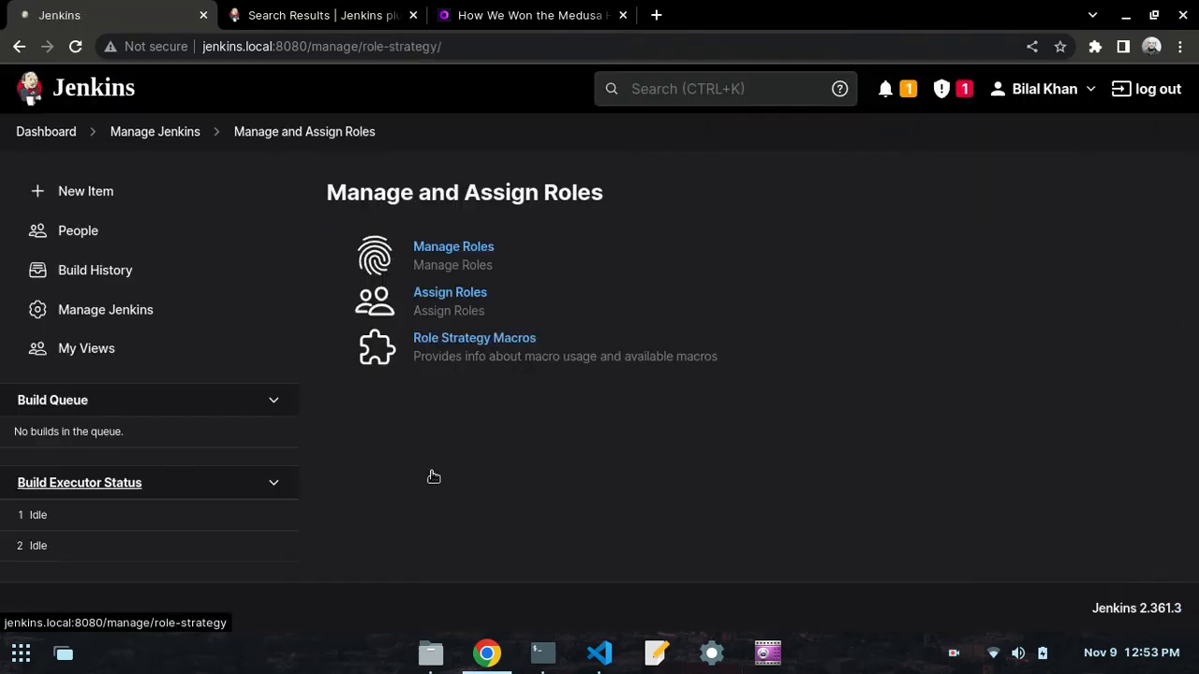
click(451, 248)
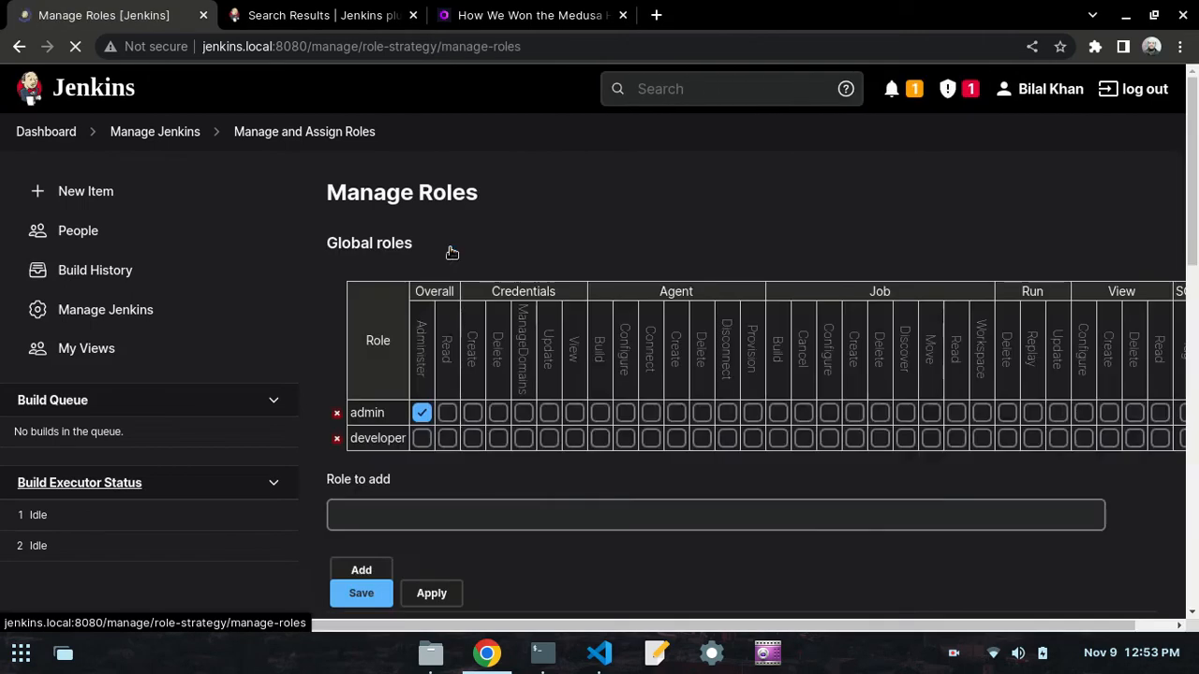
- Grant the developer role the Overall Read permission, check the VS Code notes, and apply and save the roles in Chrome
scroll(421, 436, down, 2)
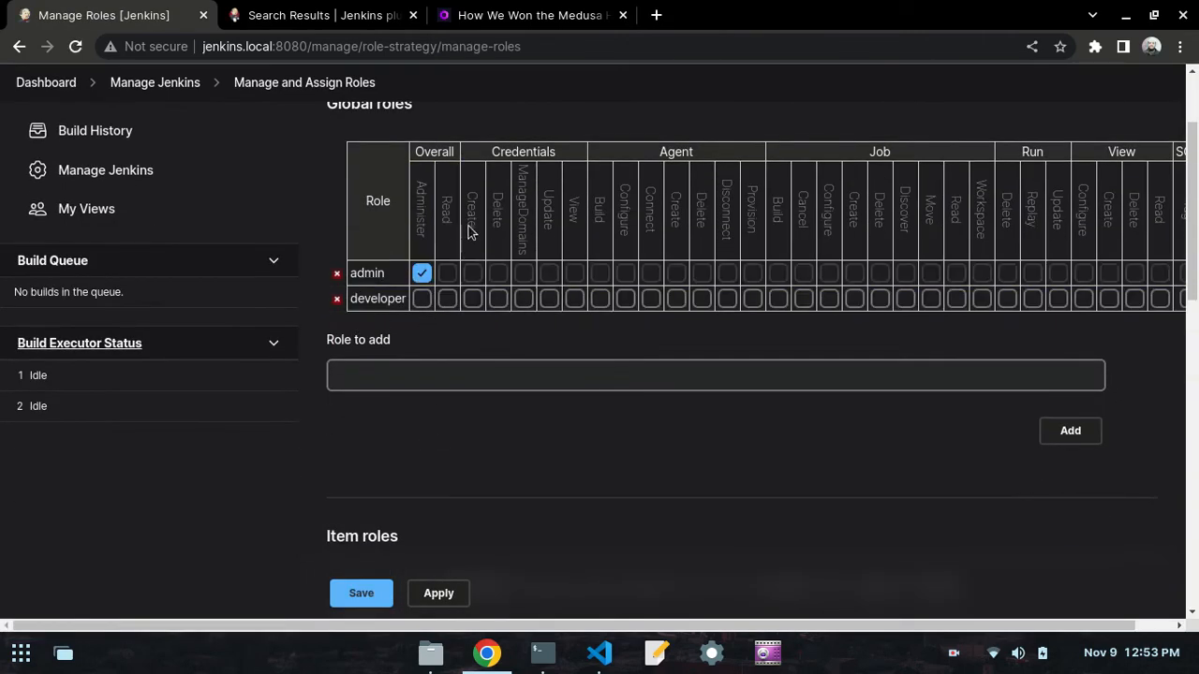
click(447, 297)
click(601, 652)
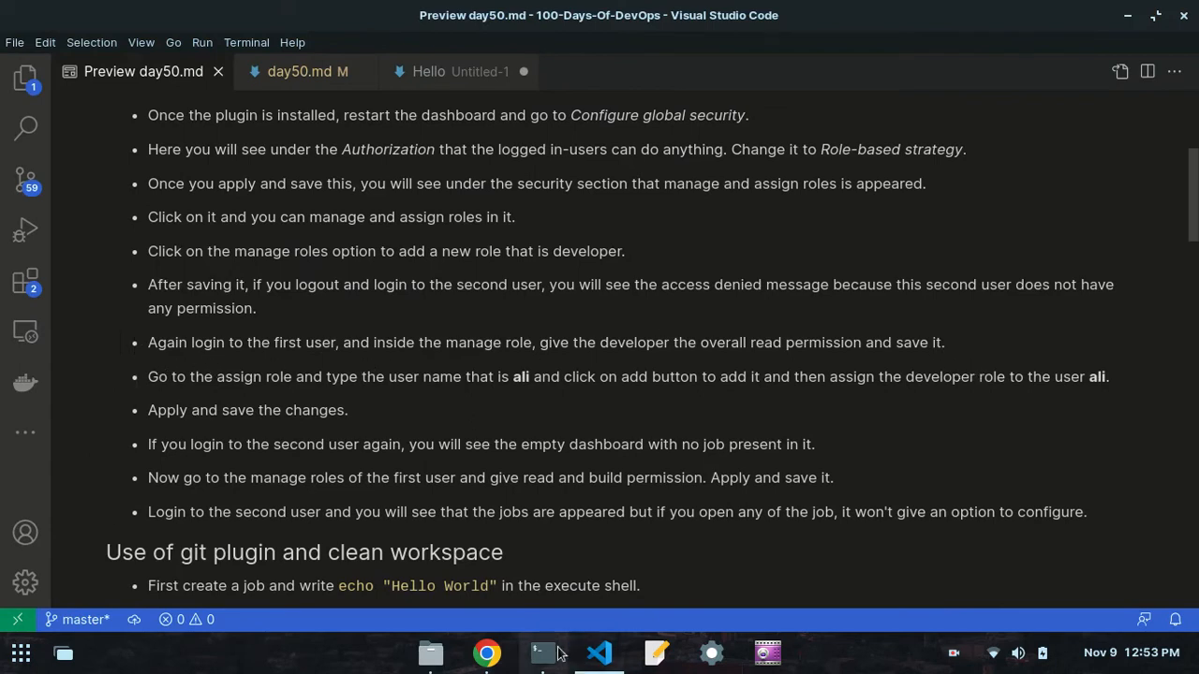
click(486, 653)
click(436, 592)
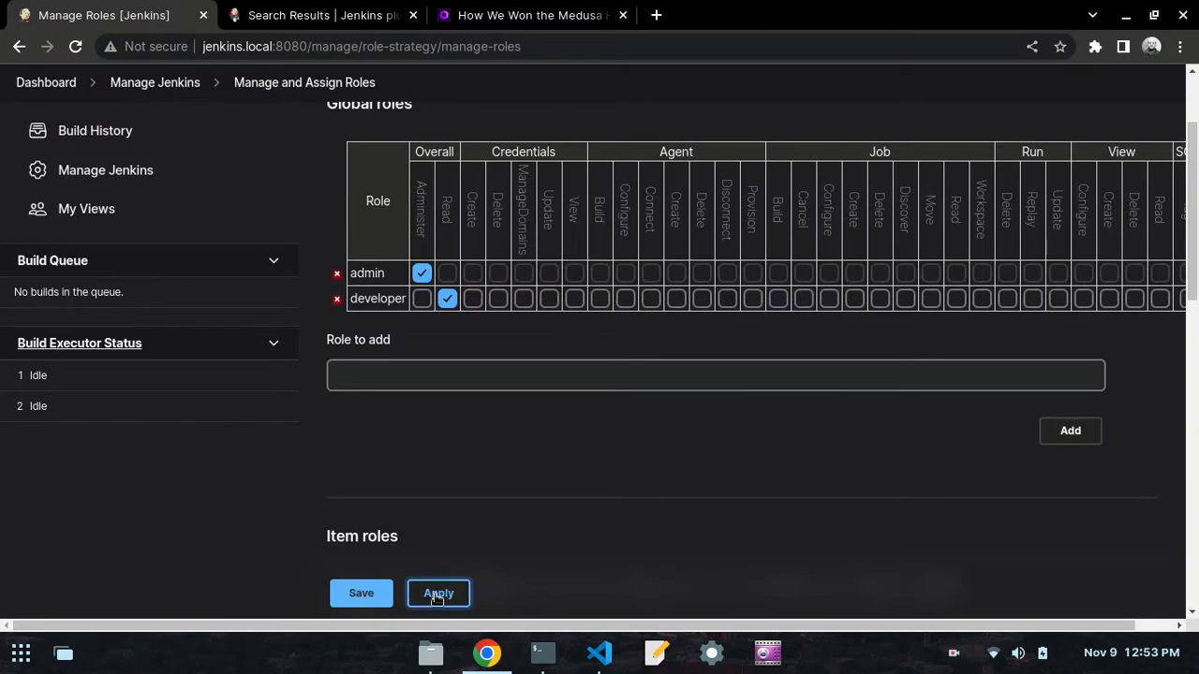
click(362, 593)
- Check the day50.md notes in VS Code for the role assignment, then open Assign Roles in Chrome
click(543, 655)
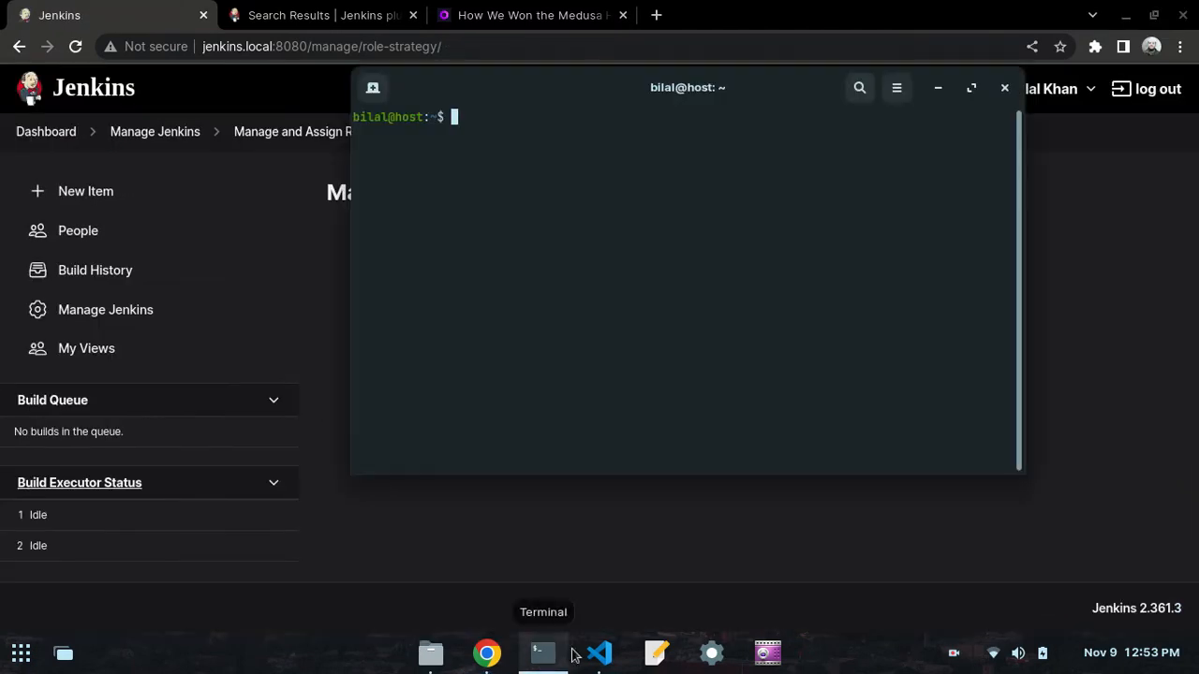
click(599, 652)
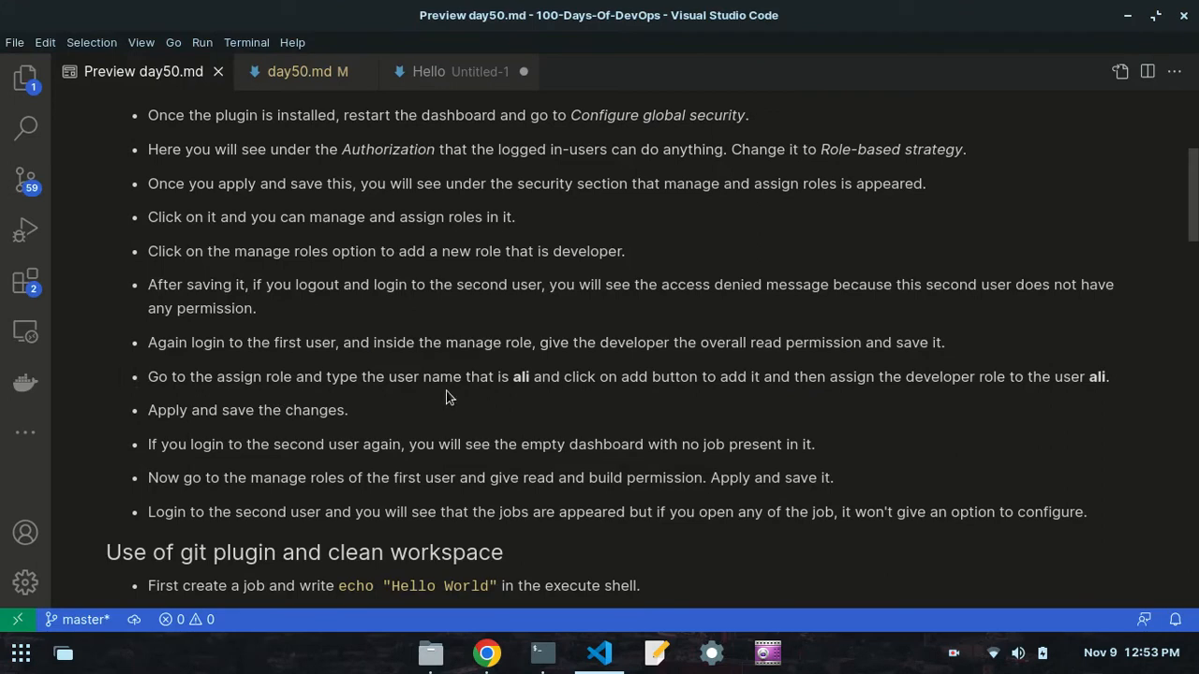
click(487, 653)
click(430, 296)
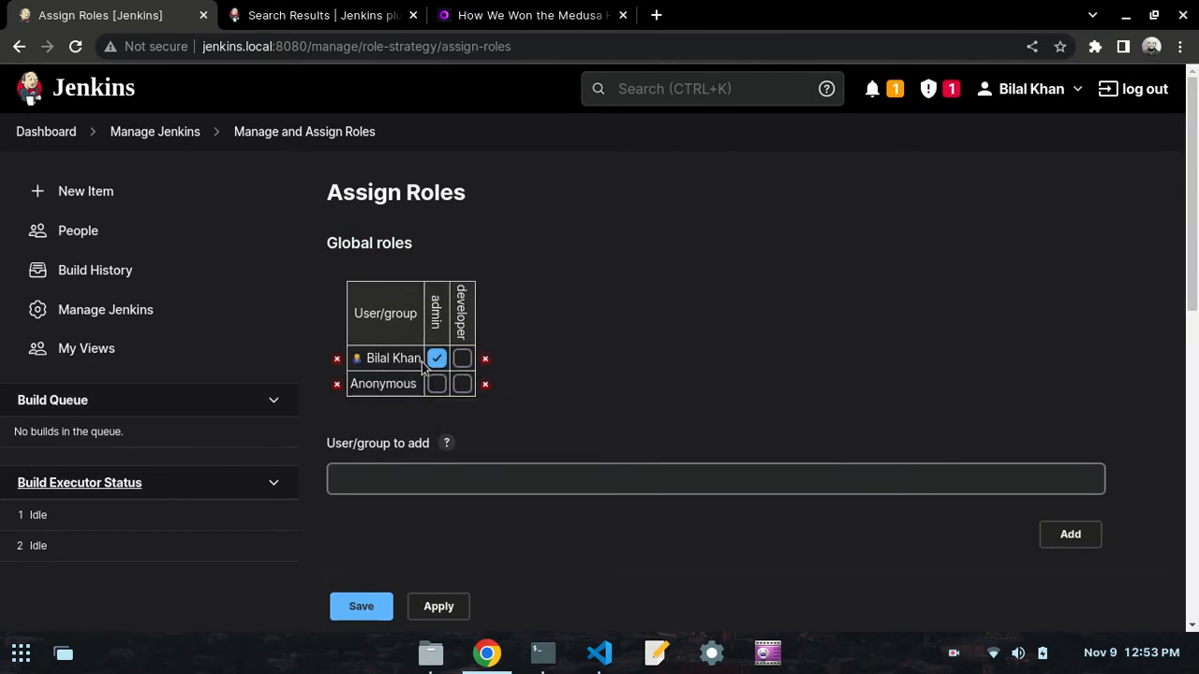
- Add the second user to the global roles by username and assign that user the developer role
click(405, 474)
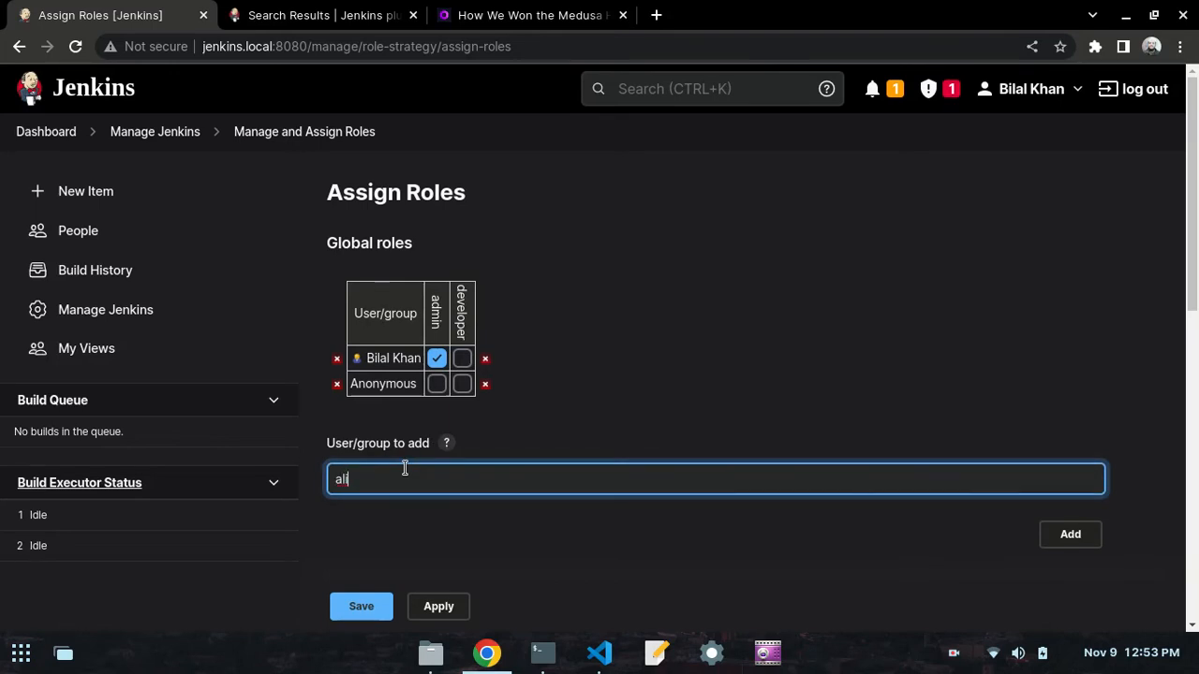
click(1058, 534)
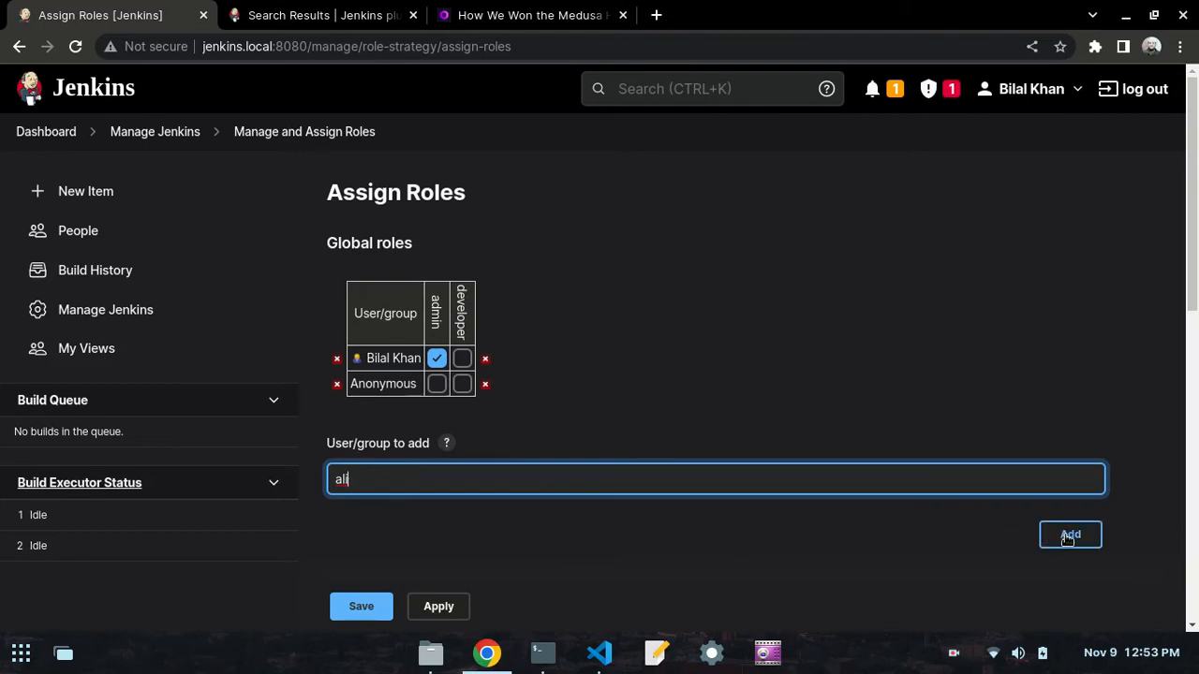
click(1067, 538)
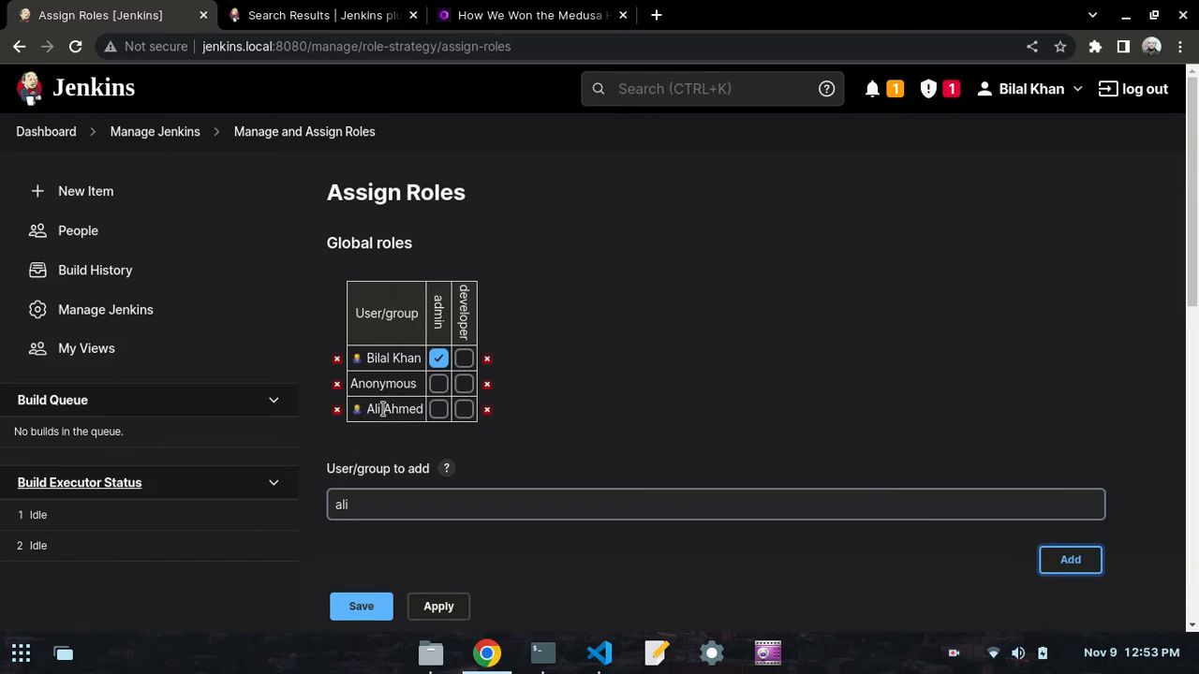
click(461, 413)
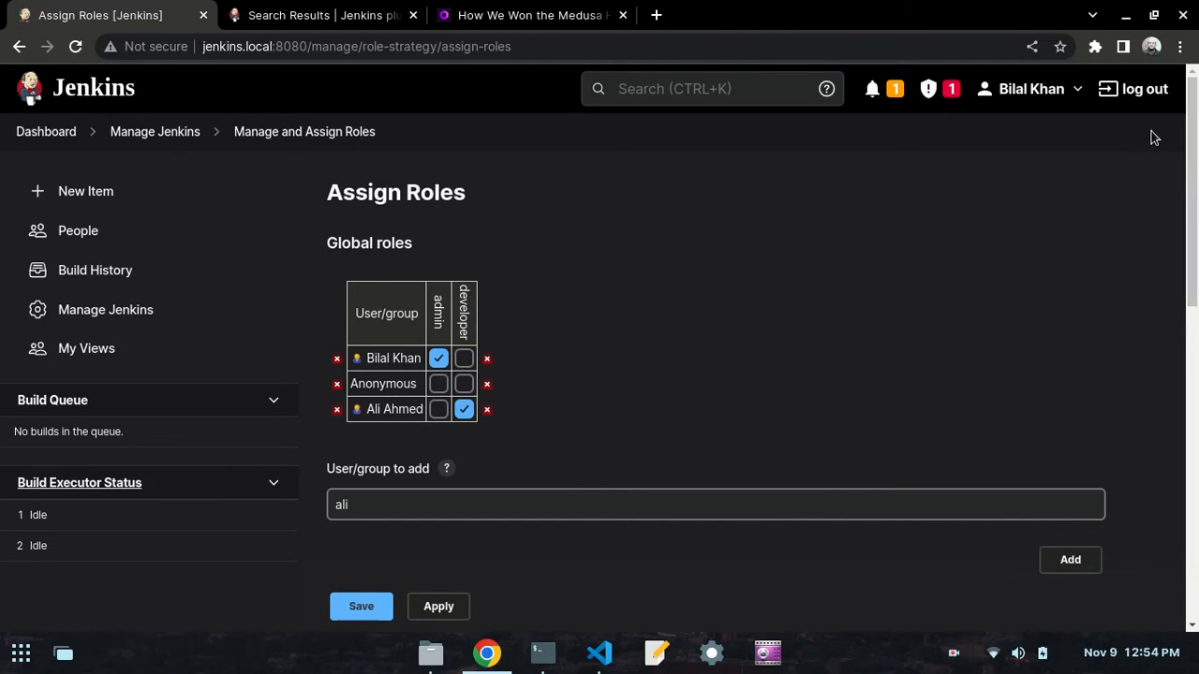
- Apply and save the role assignments, and check the next instruction in the day50.md notes in VS Code
click(442, 608)
click(360, 608)
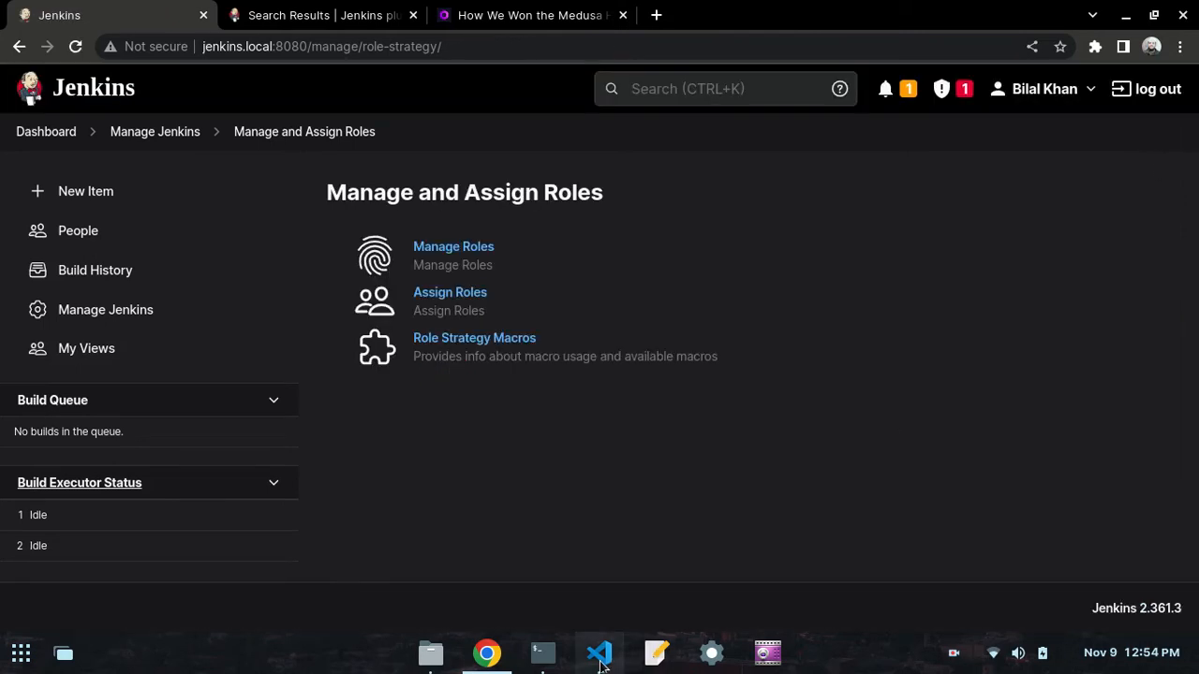
click(599, 655)
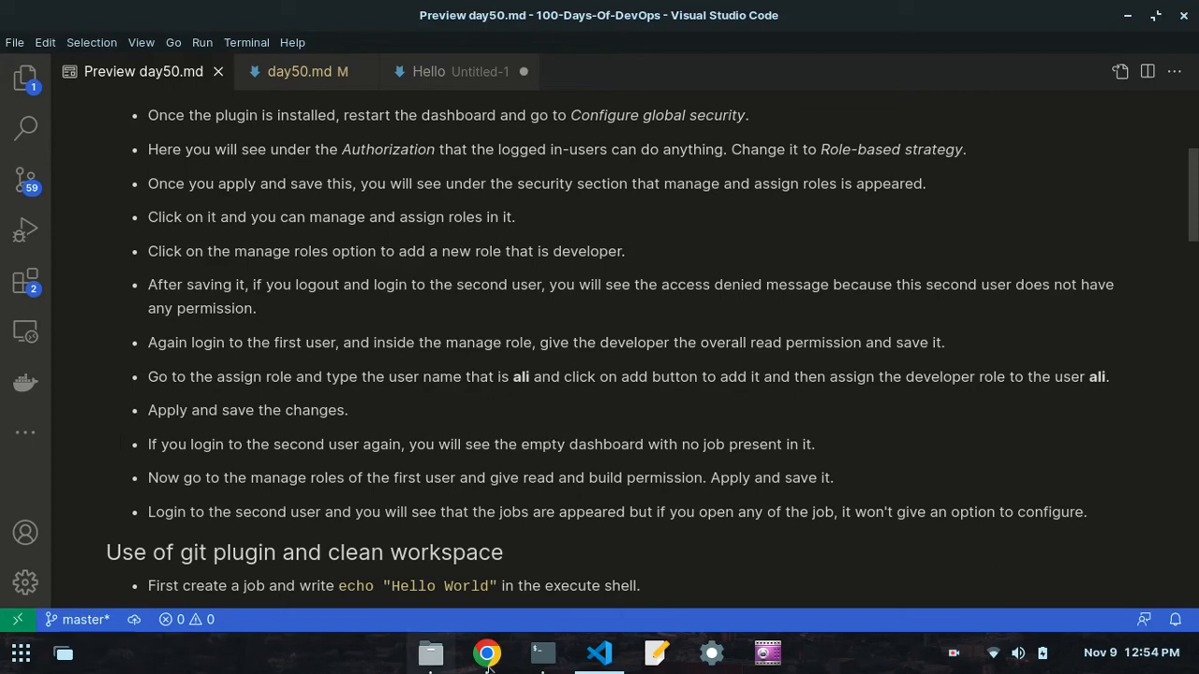
- Log out of Jenkins in Chrome and sign in as the second user with that account's username and password
click(488, 656)
click(1150, 88)
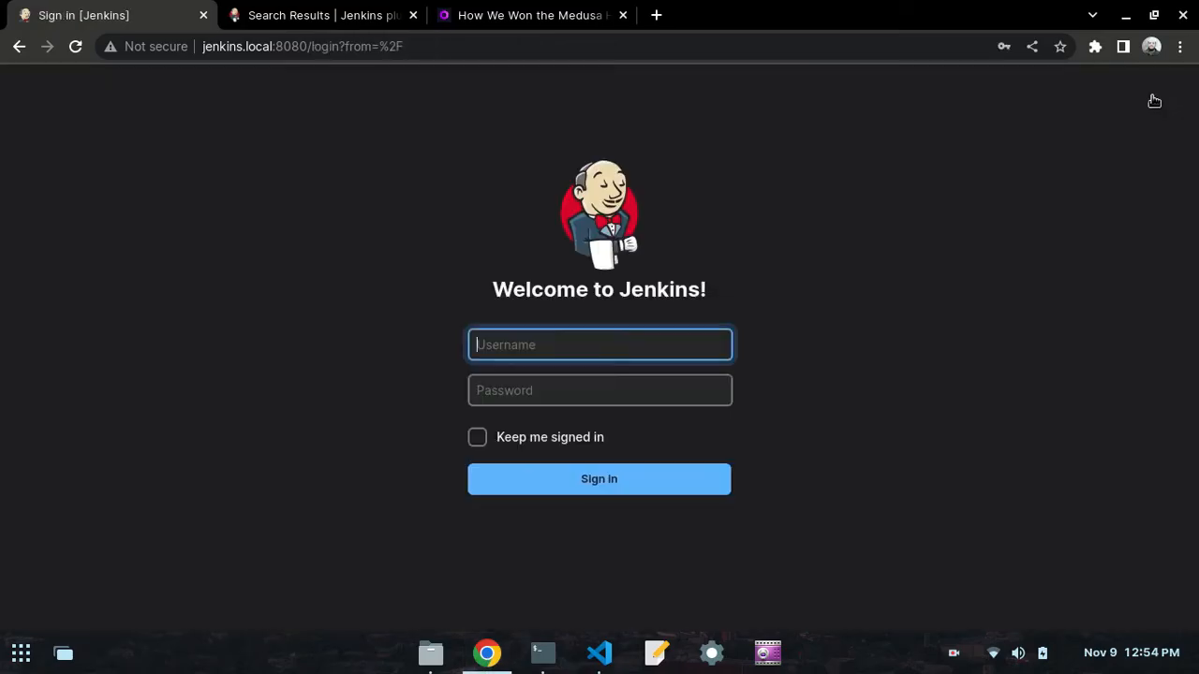
click(569, 349)
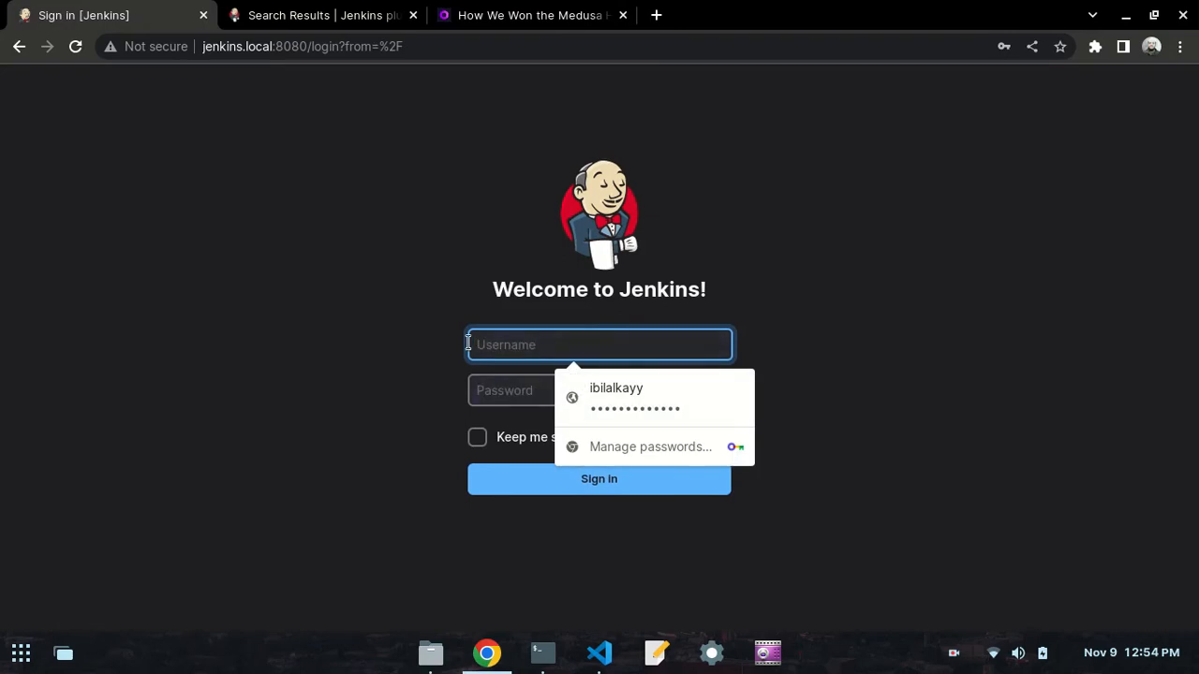
text(ali)
key(Tab)
text(a)
key(BackSpace)
text(ad)
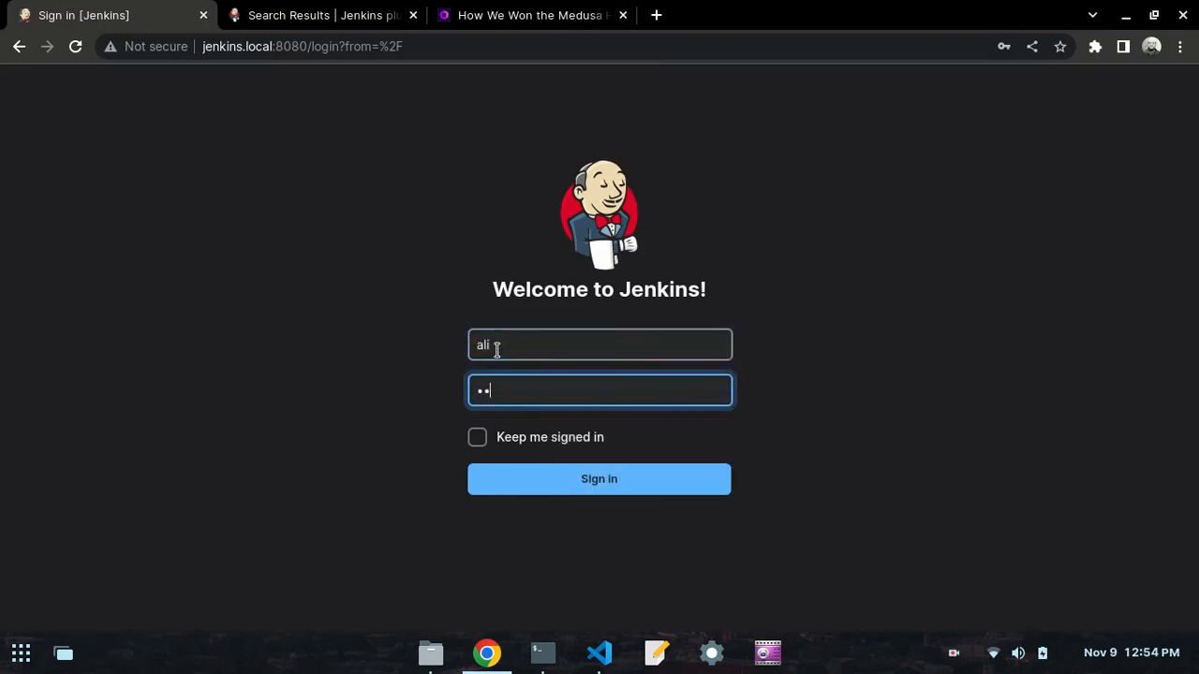
click(636, 479)
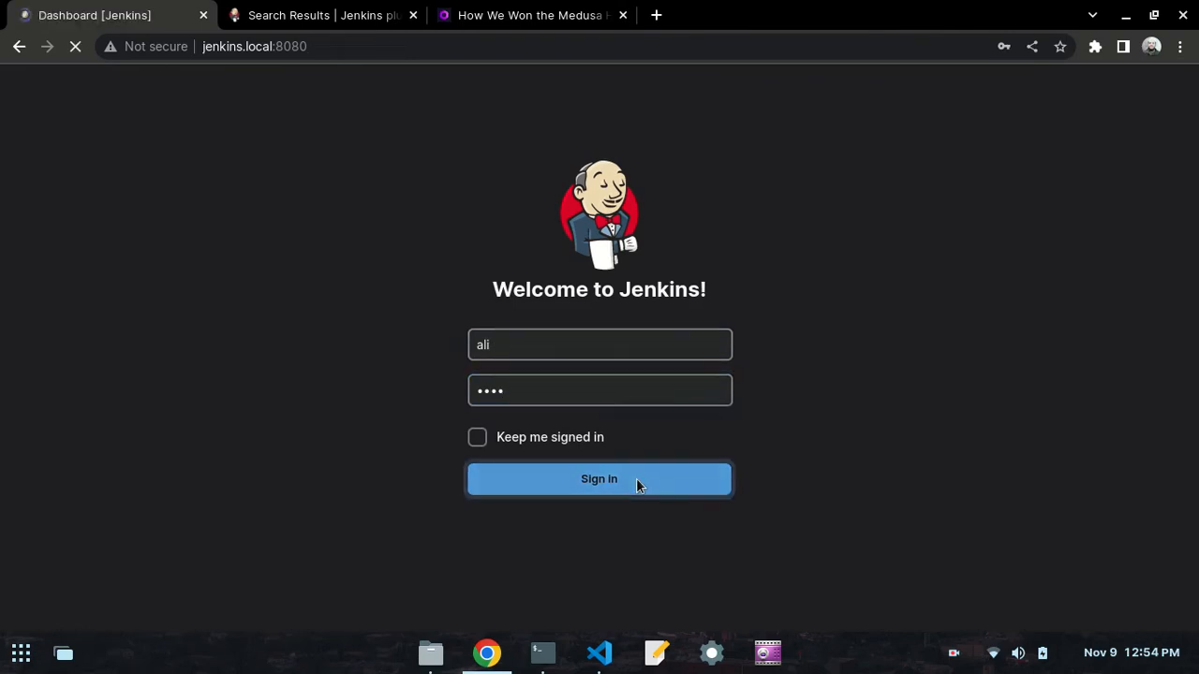
click(1060, 74)
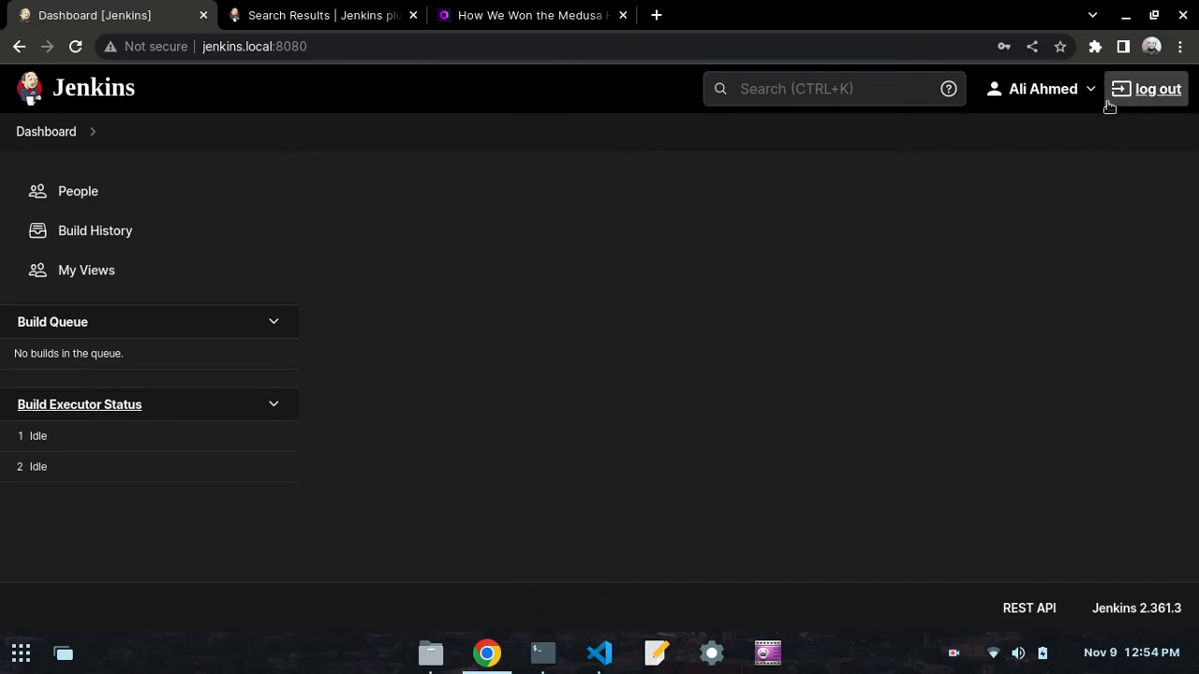
- Log out of the second user's account and sign in as the first user with the saved username and password
click(1145, 91)
click(612, 362)
click(625, 397)
click(590, 489)
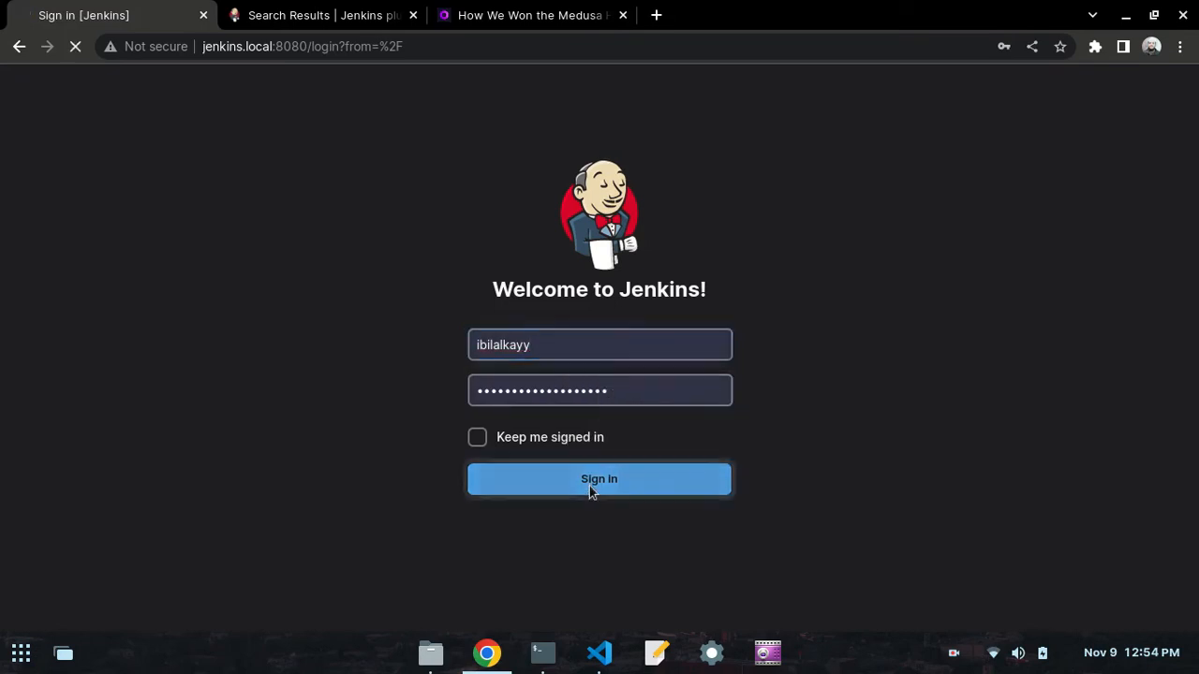
- Check the day50.md notes in VS Code for the required permissions and open the Manage Roles page in Chrome
click(599, 654)
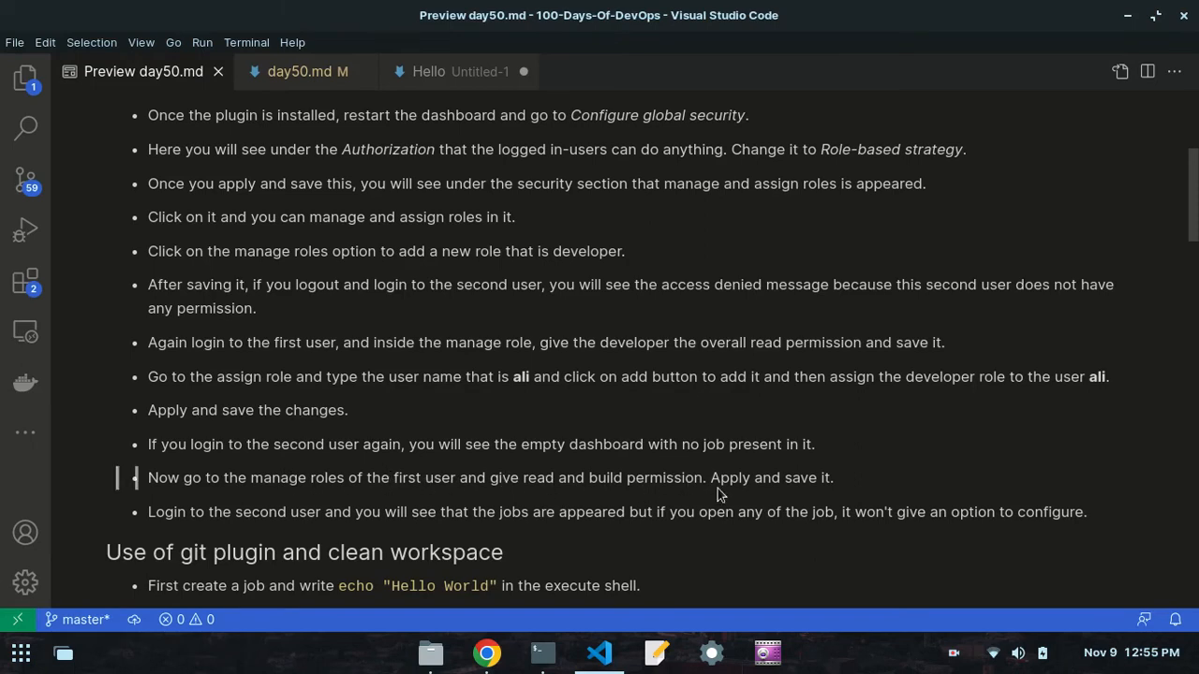
click(486, 652)
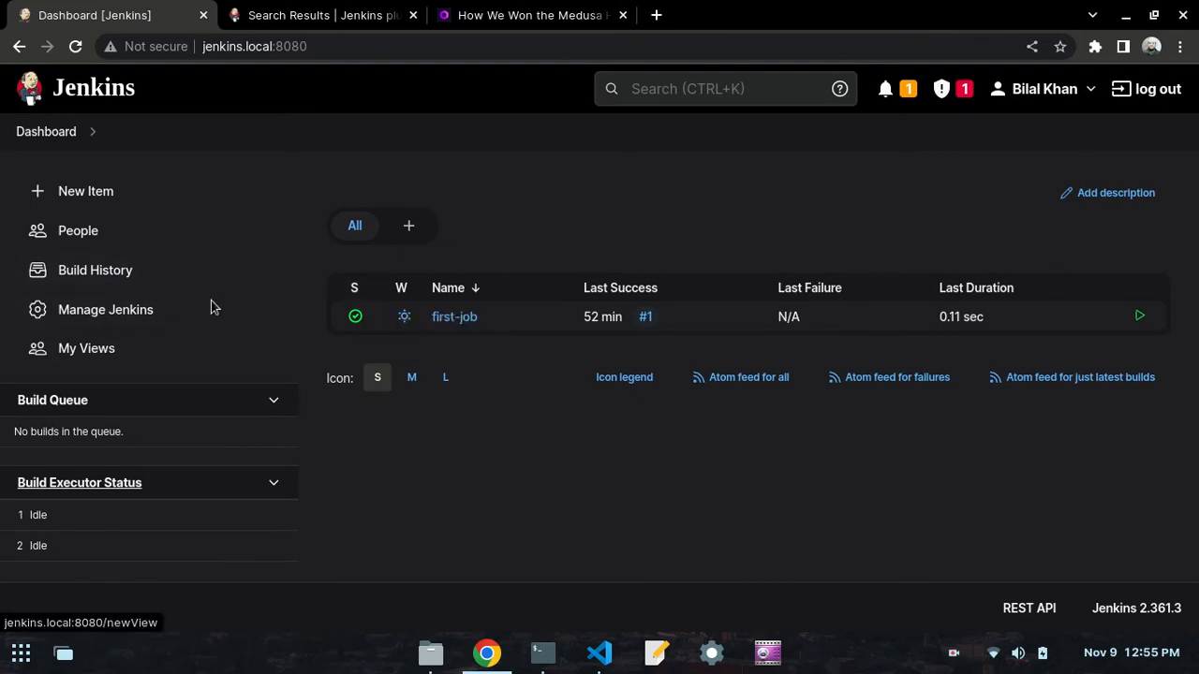
click(86, 323)
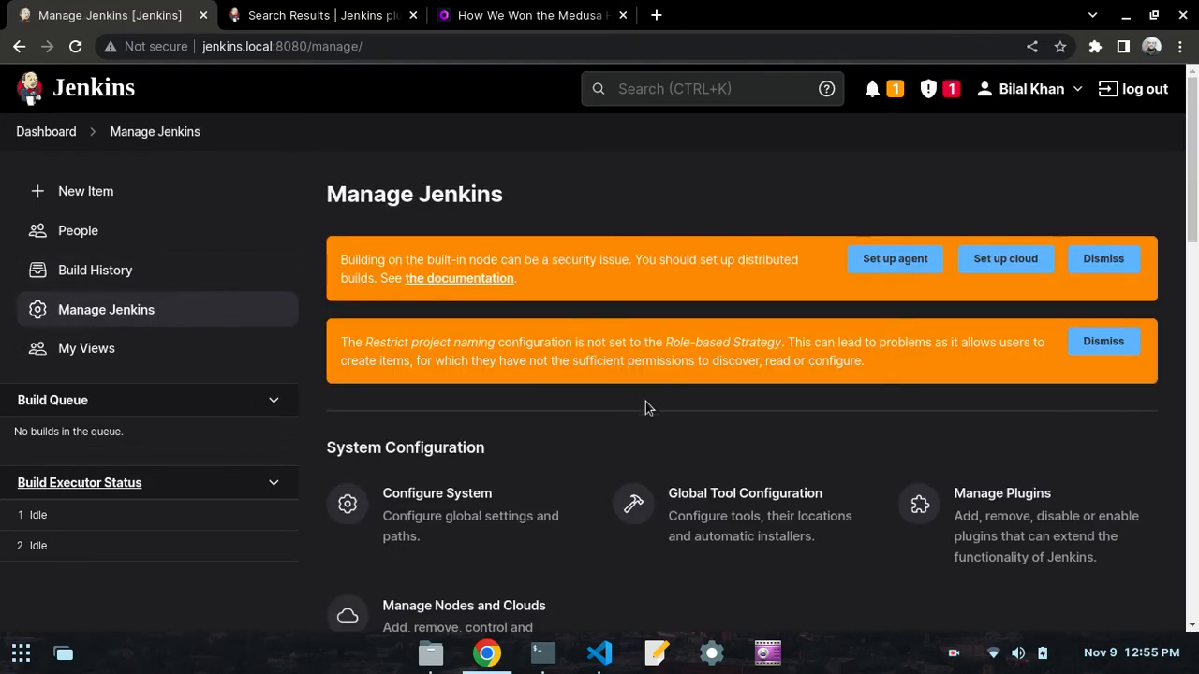
scroll(646, 412, down, 6)
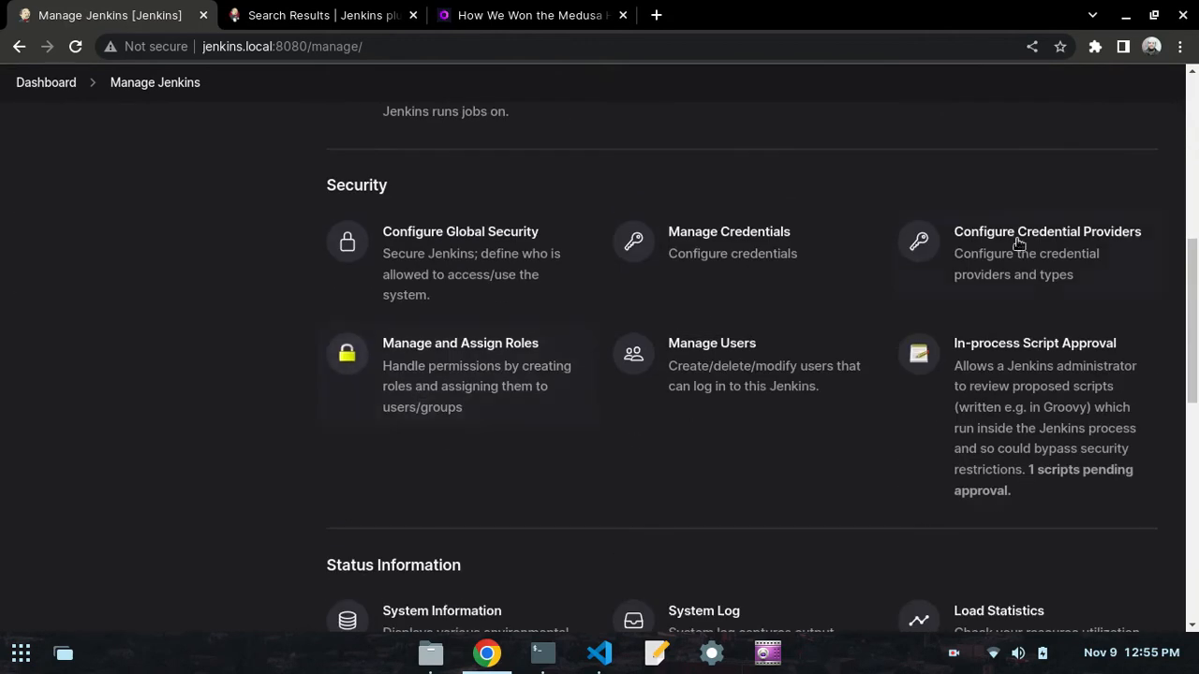
scroll(1034, 237, up, 3)
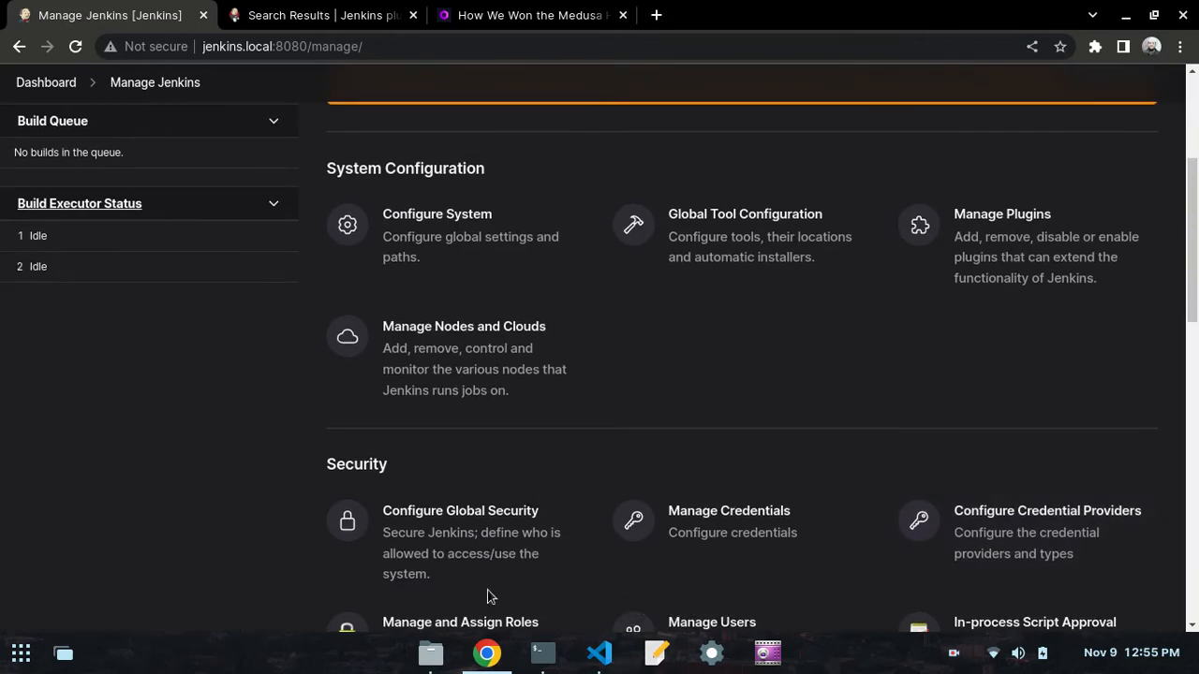
scroll(476, 528, down, 2)
click(467, 487)
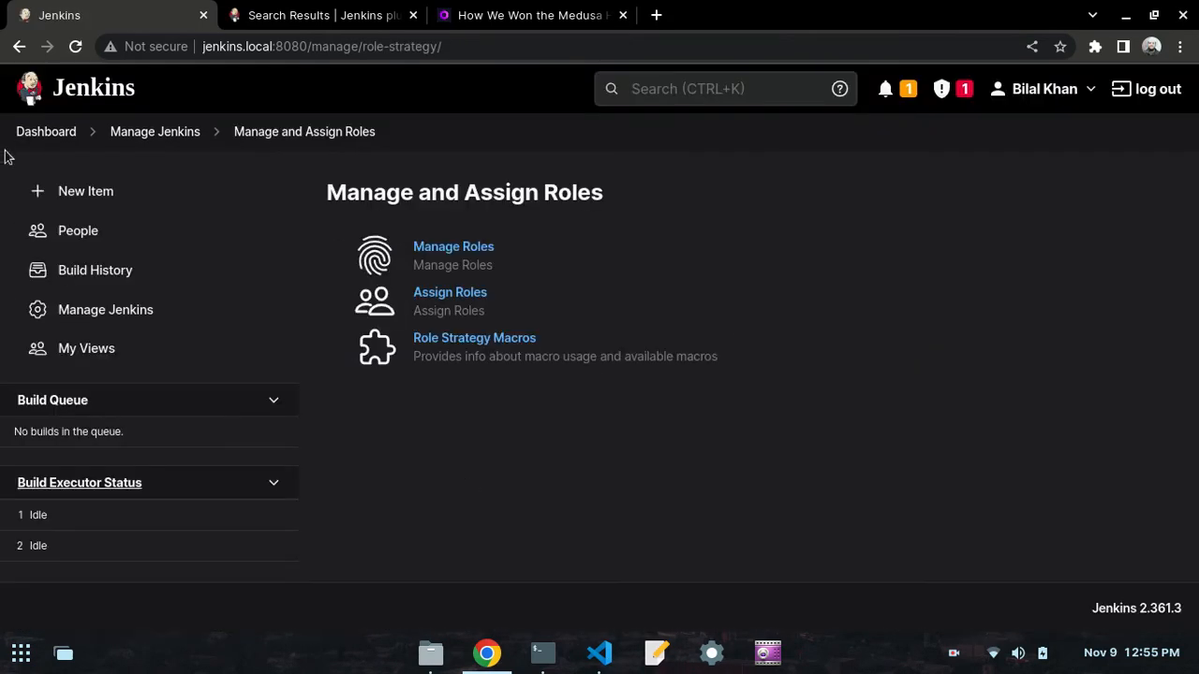
click(454, 249)
- Grant the developer role the Job Read and Job Build permissions, and apply and save the roles
scroll(648, 298, down, 1)
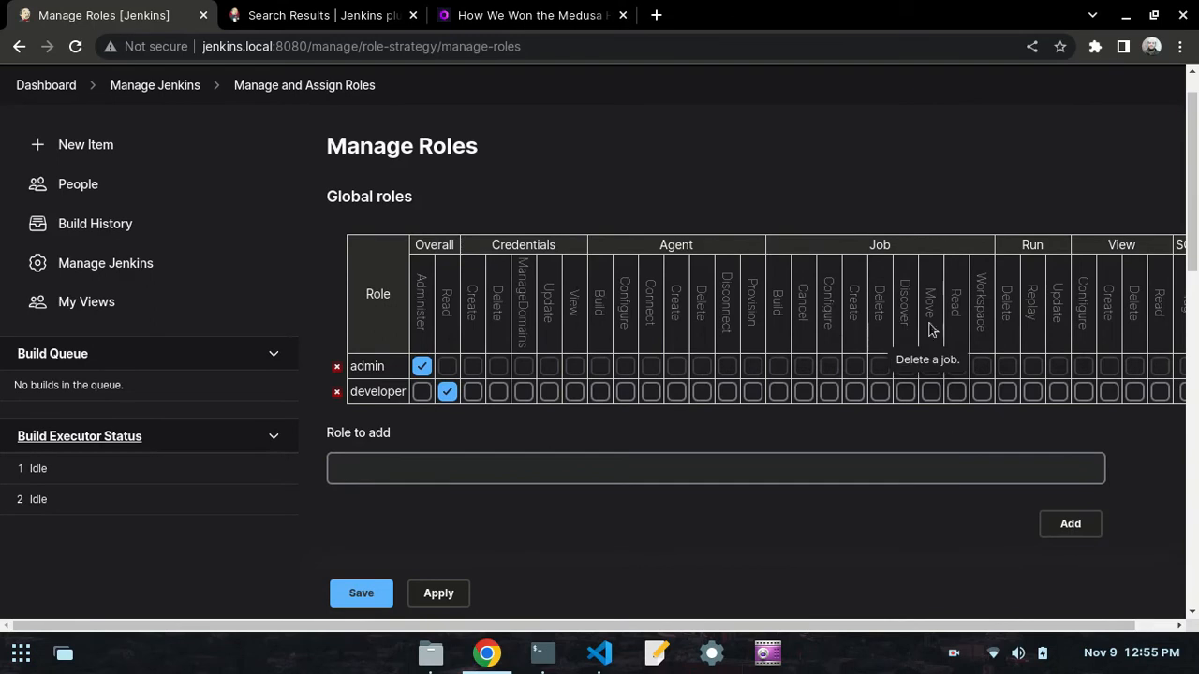
click(955, 393)
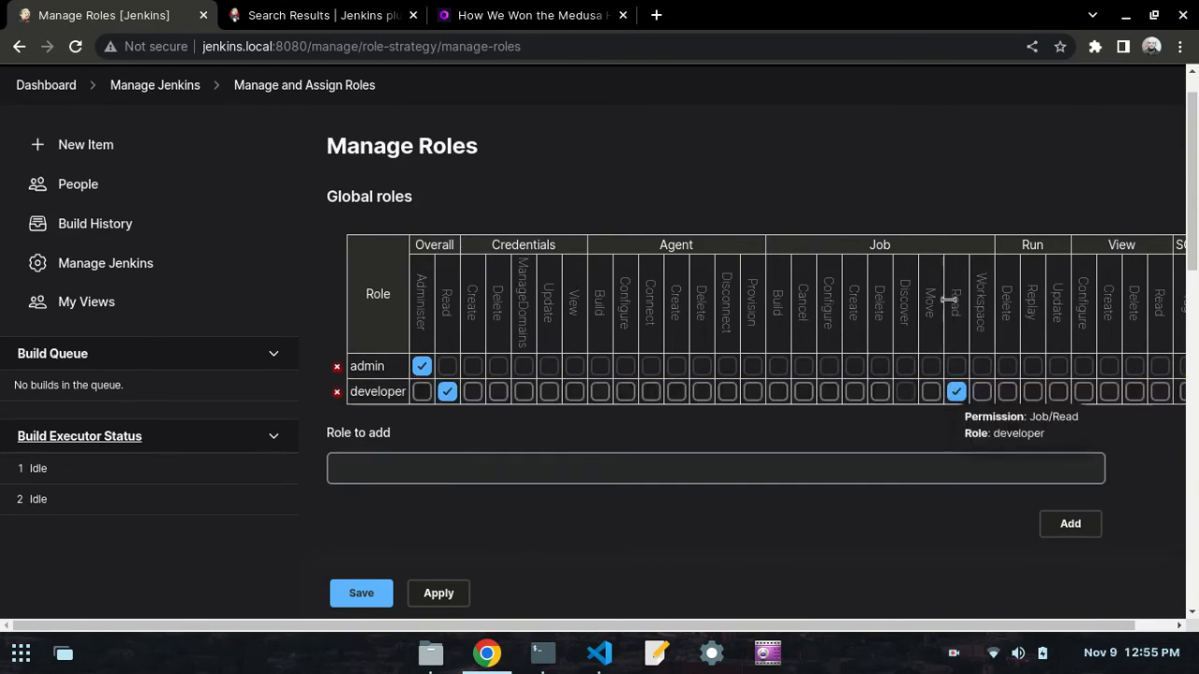
click(781, 393)
scroll(235, 589, down, 3)
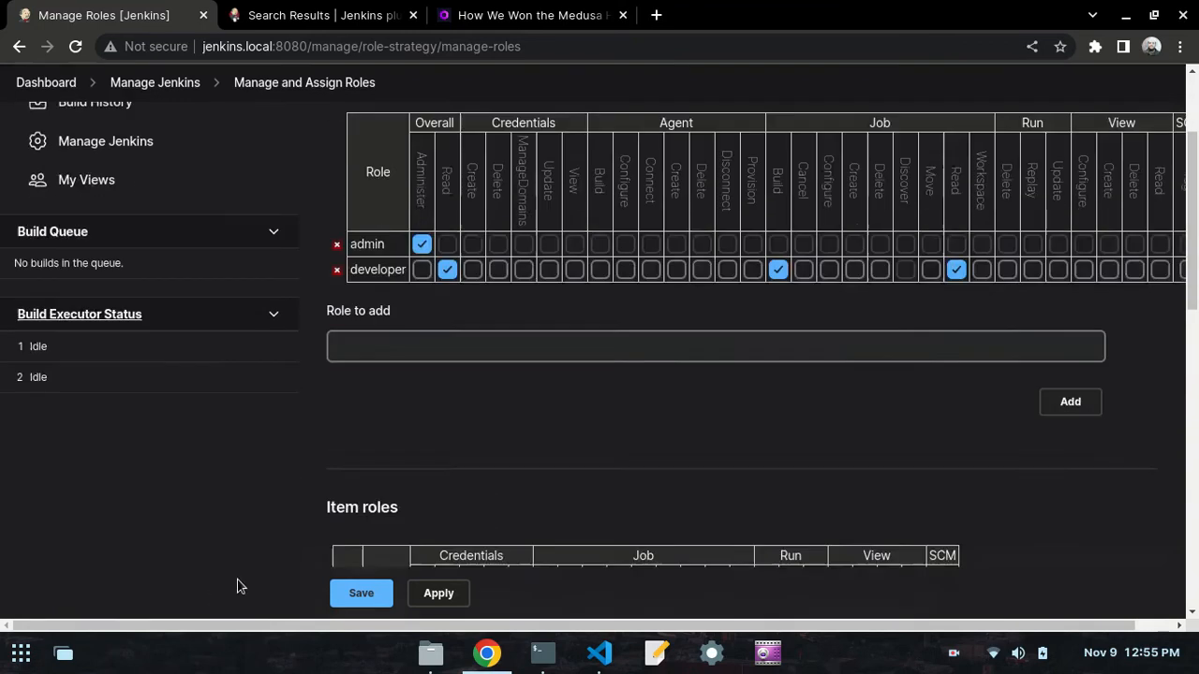
click(451, 592)
click(360, 593)
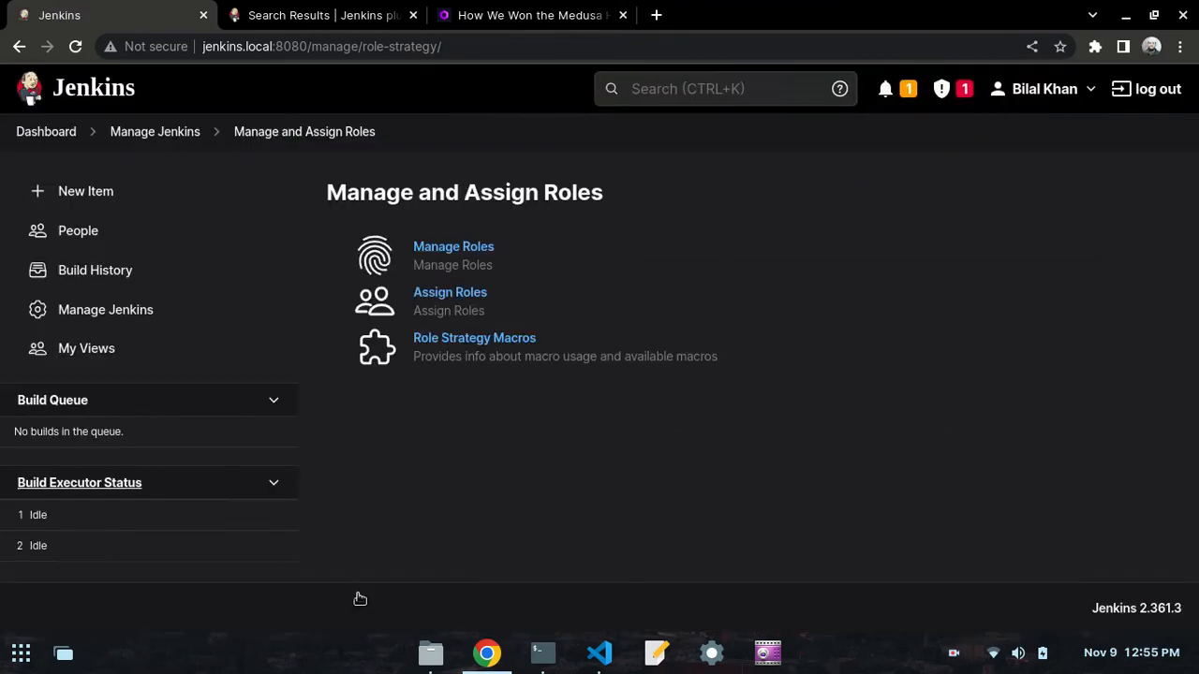
- Log out of the admin account and sign in as the second user with the username and account password
click(1157, 89)
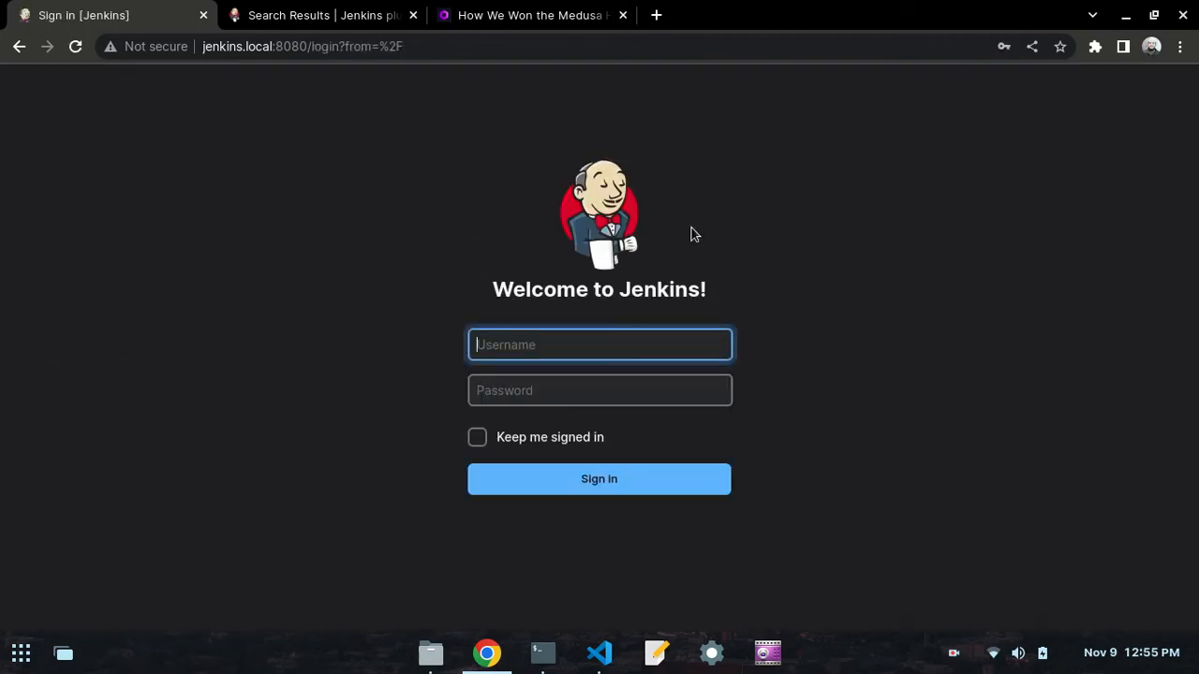
click(599, 340)
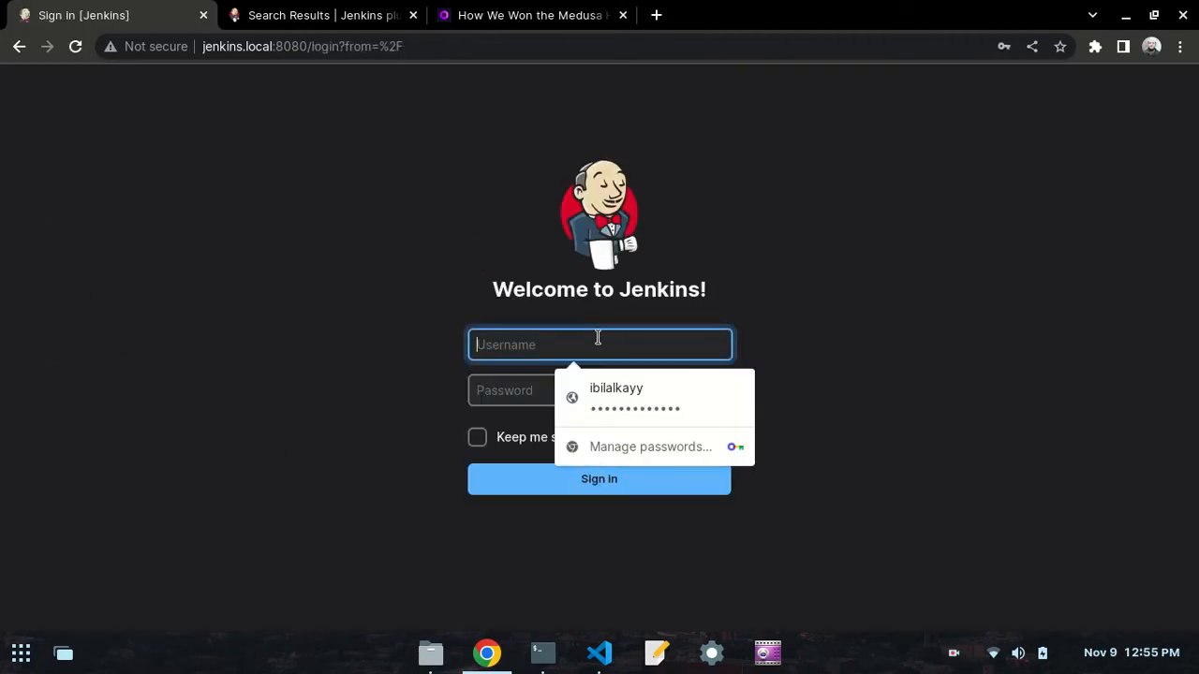
text(ali)
key(Tab)
text(a)
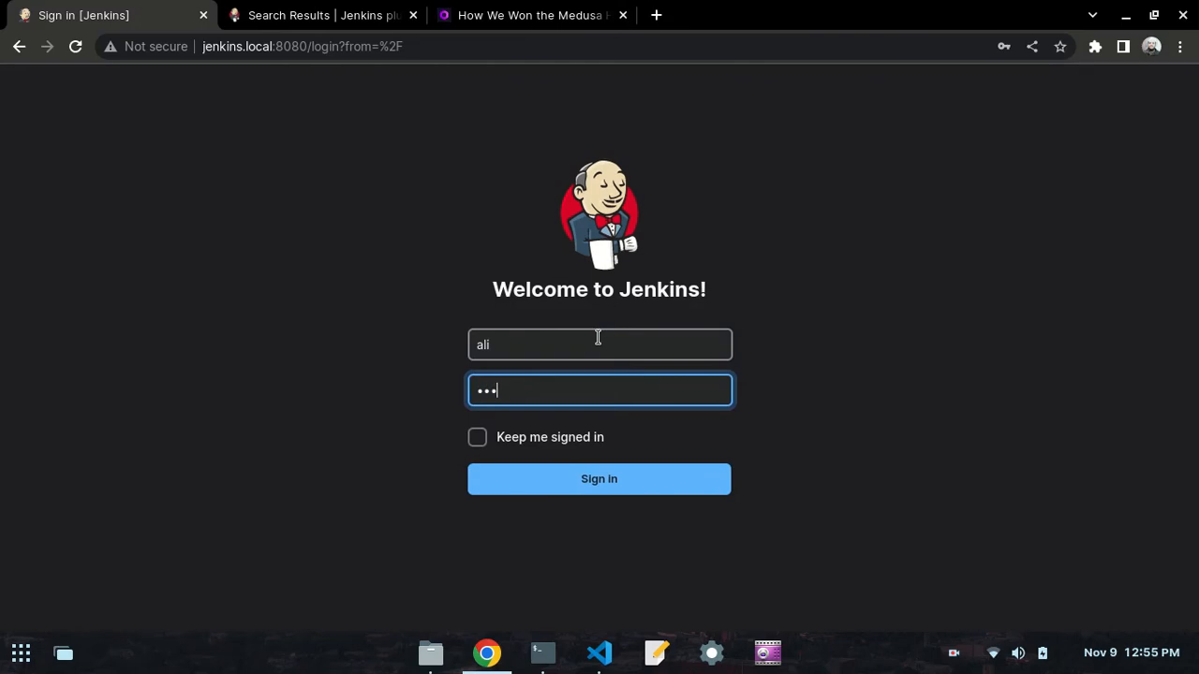
click(608, 476)
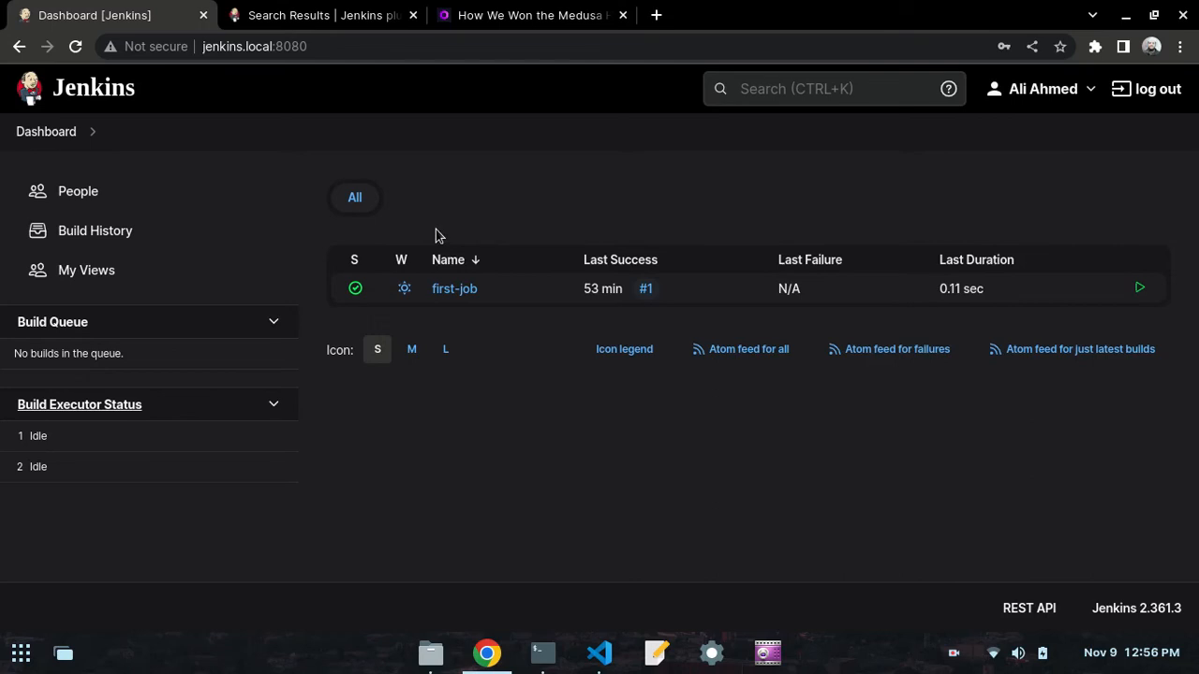
- Open first-job to examine the options available to the second user, and review the next day50.md section in VS Code
click(460, 294)
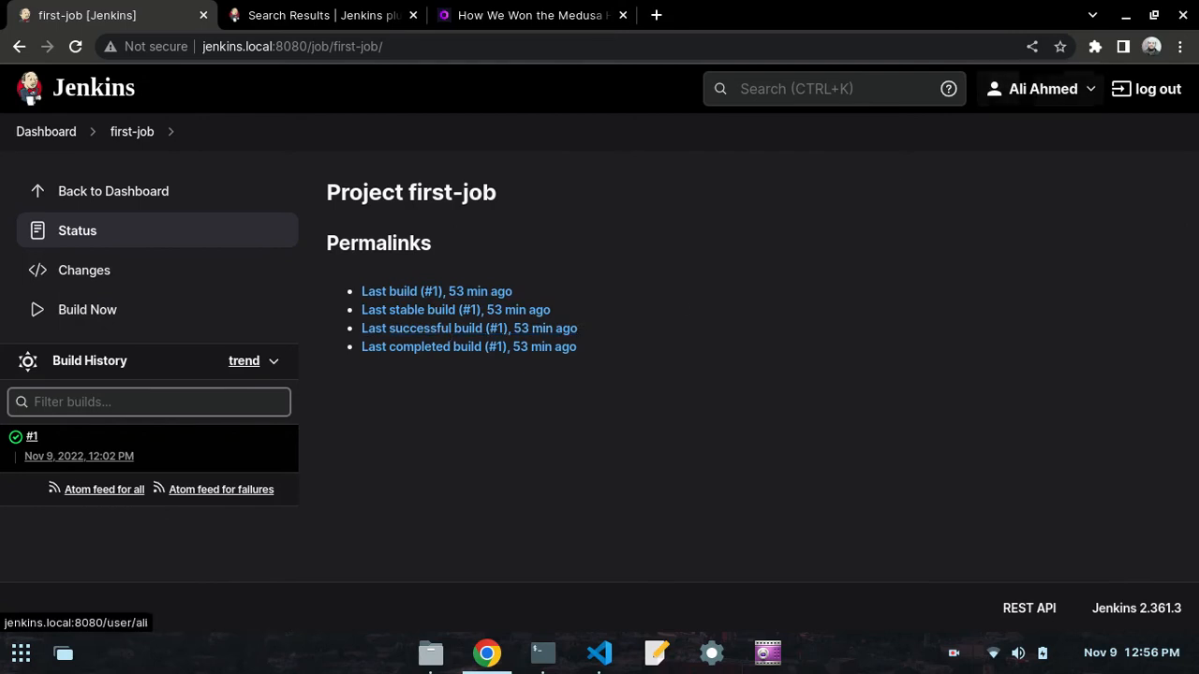
click(590, 650)
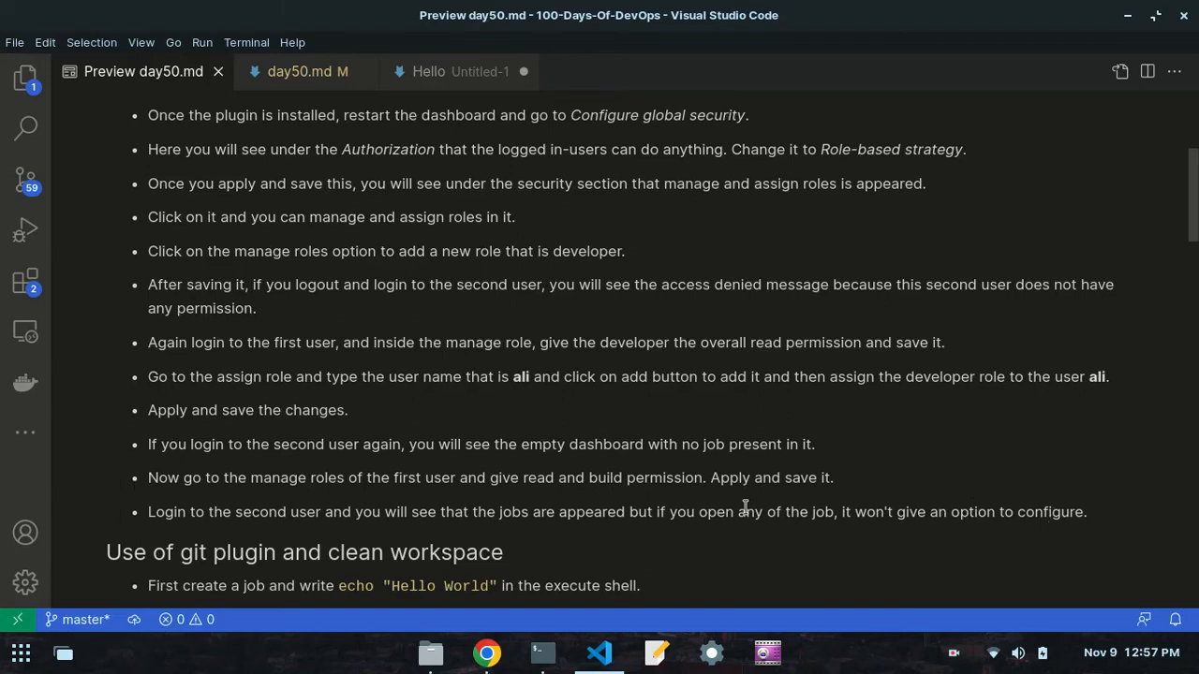
scroll(683, 455, down, 3)
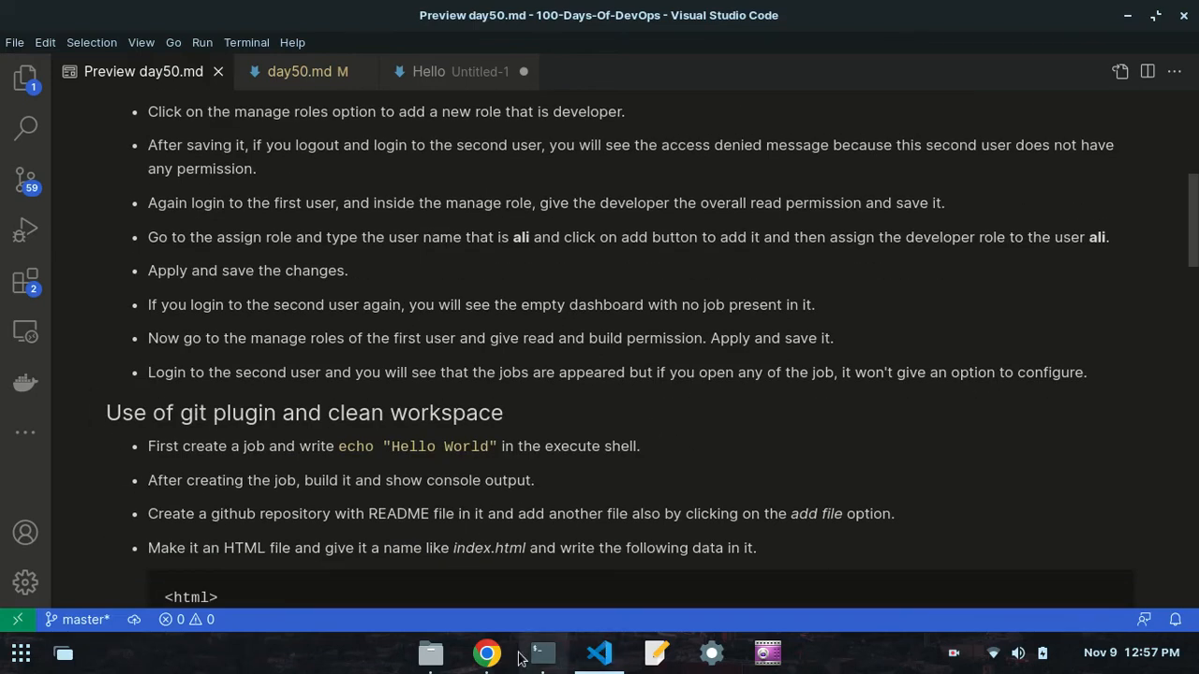
- Switch to Chrome, log out of the second user's account, and sign in as the first user with the saved username and password
click(487, 653)
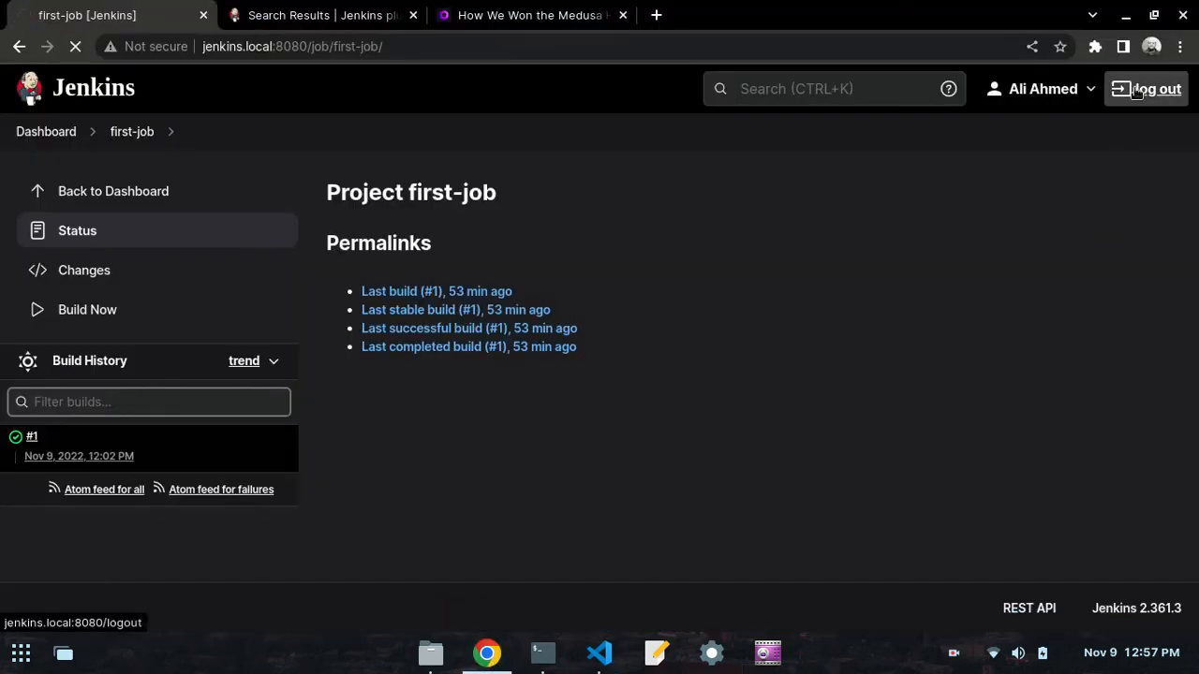
click(1137, 90)
click(599, 348)
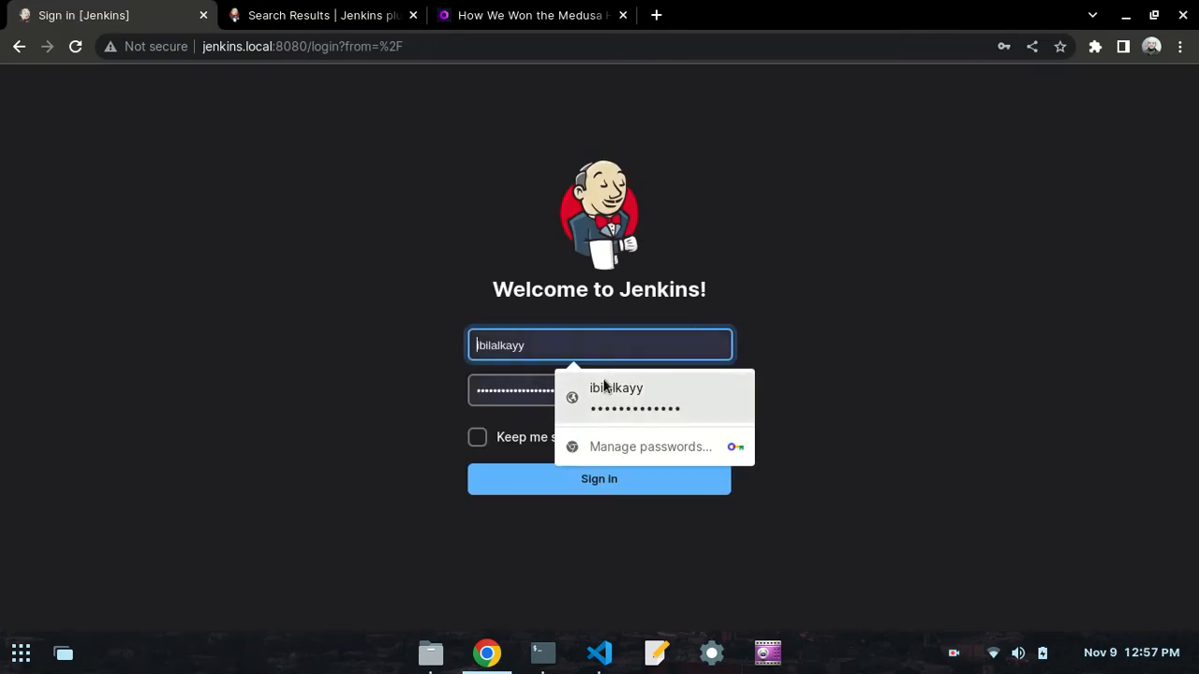
click(592, 395)
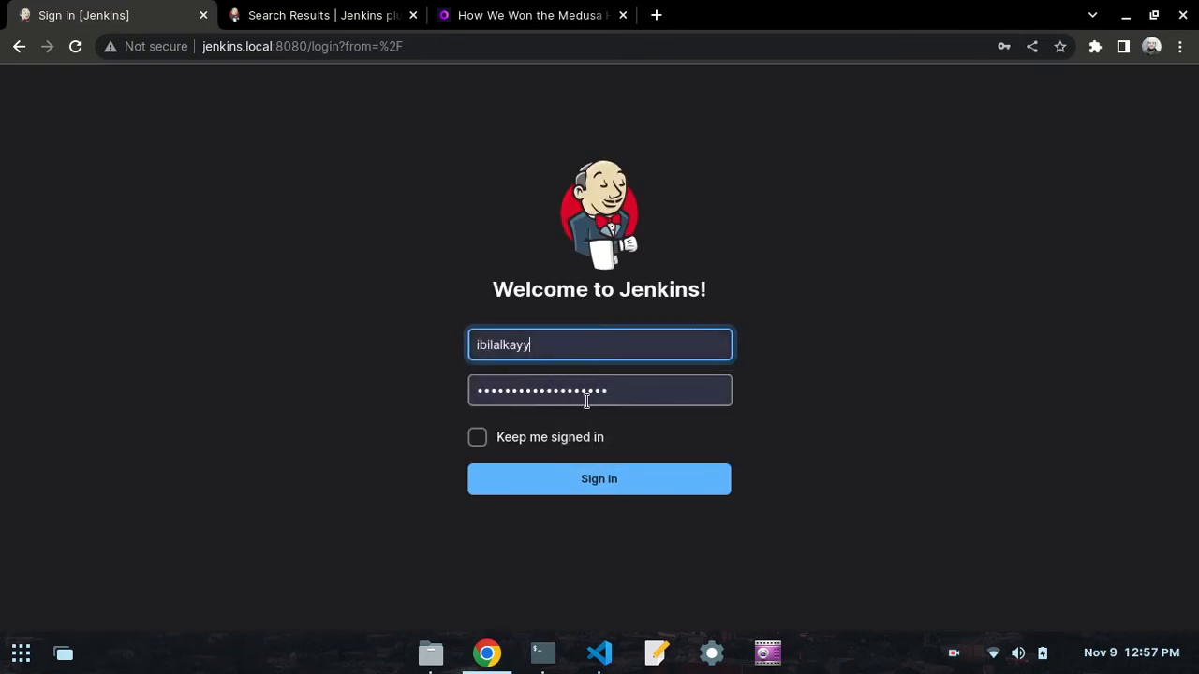
click(540, 489)
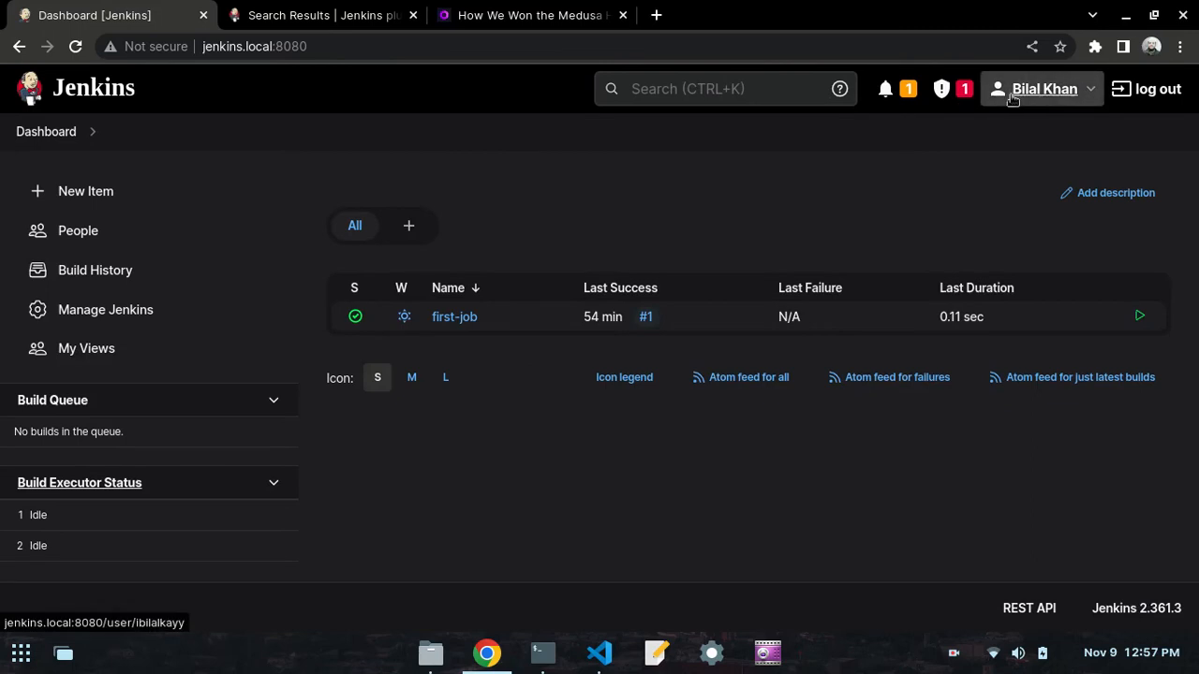
- Check the git plugin and clean workspace notes in VS Code, and create a freestyle project named second-job in Chrome
click(599, 653)
scroll(335, 399, down, 5)
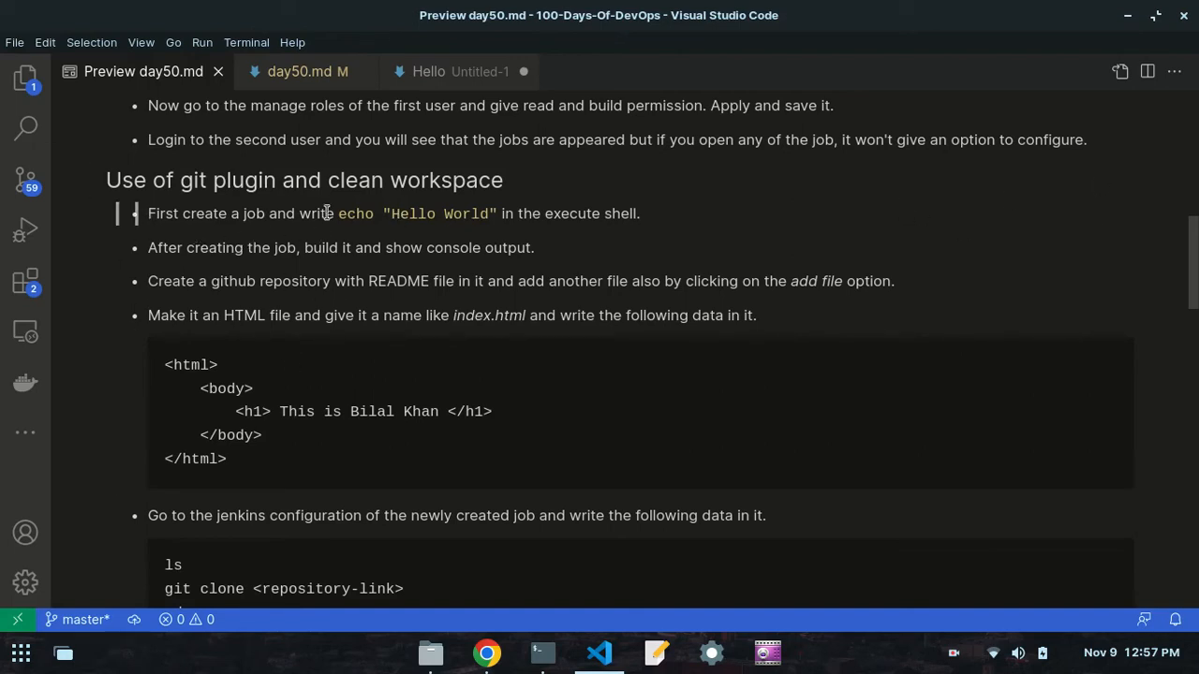
click(492, 644)
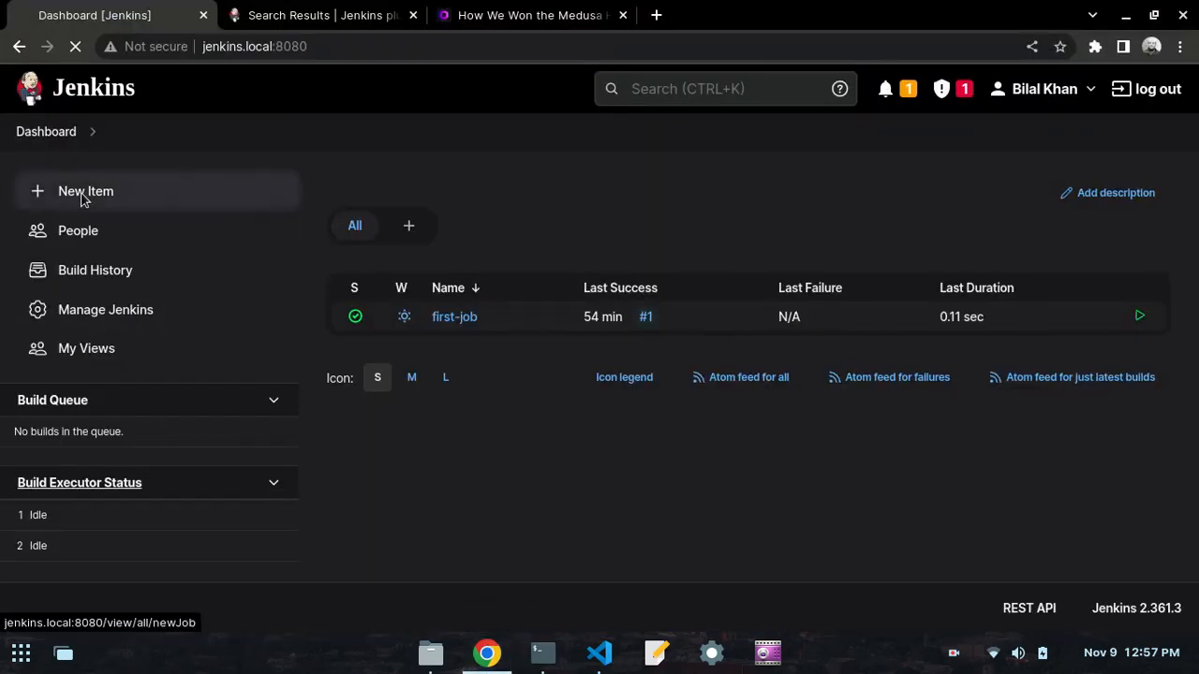
click(83, 198)
click(378, 272)
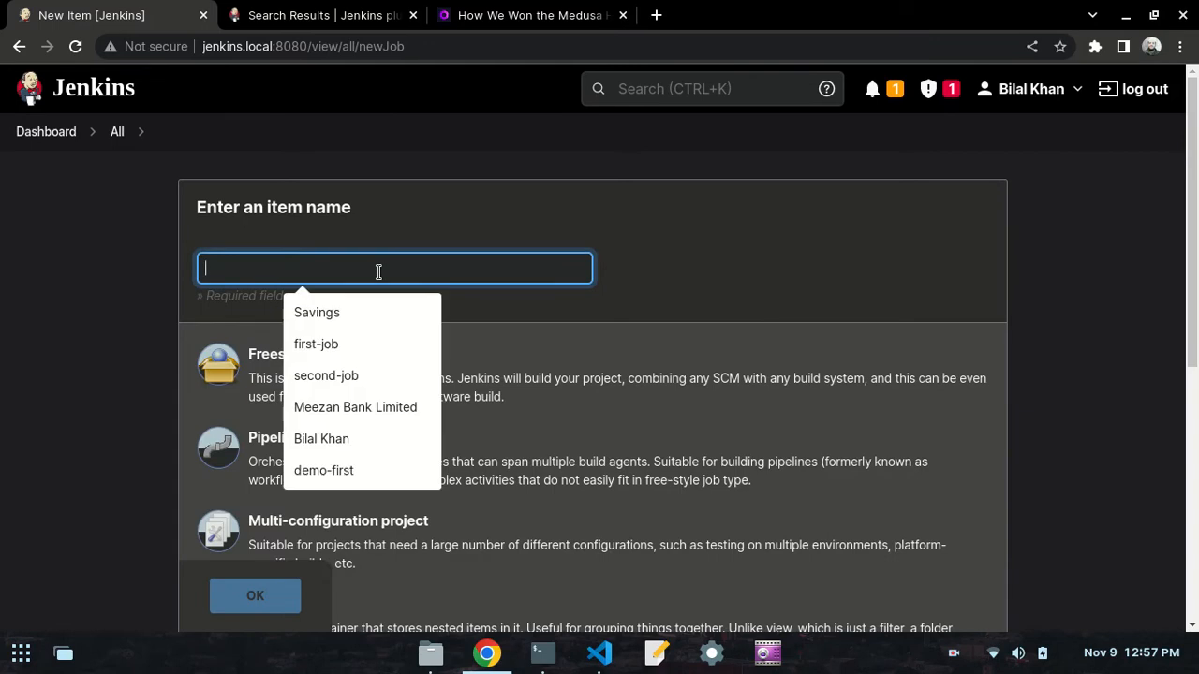
text(second-job)
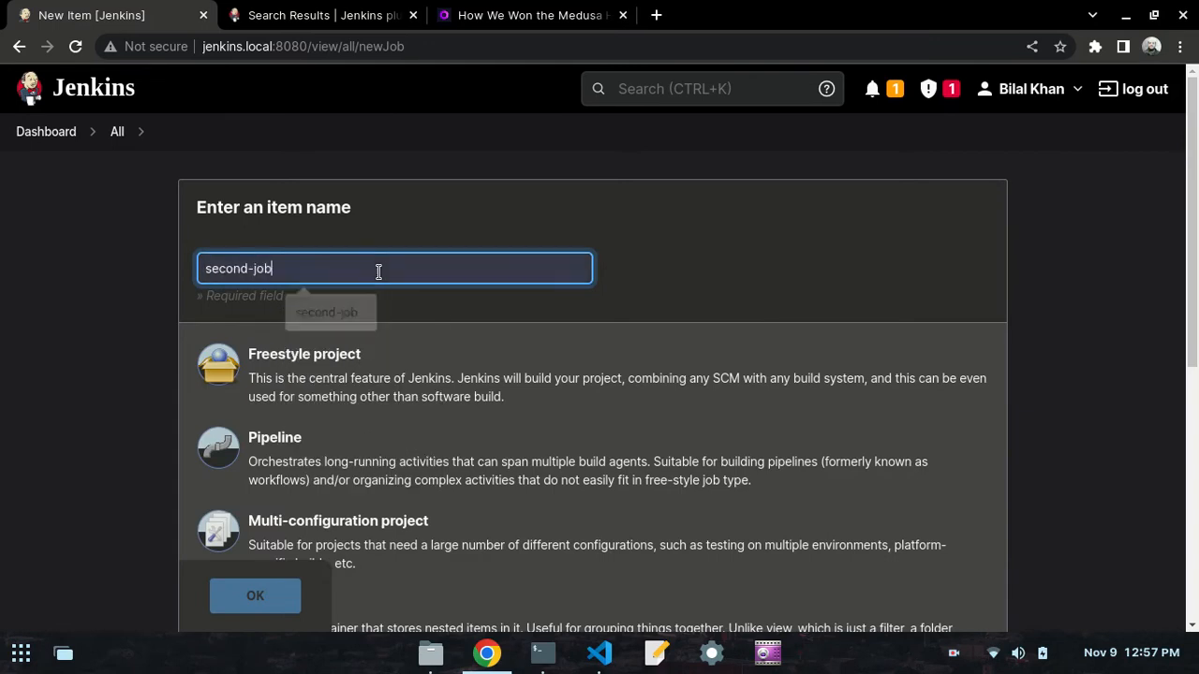
scroll(132, 420, down, 2)
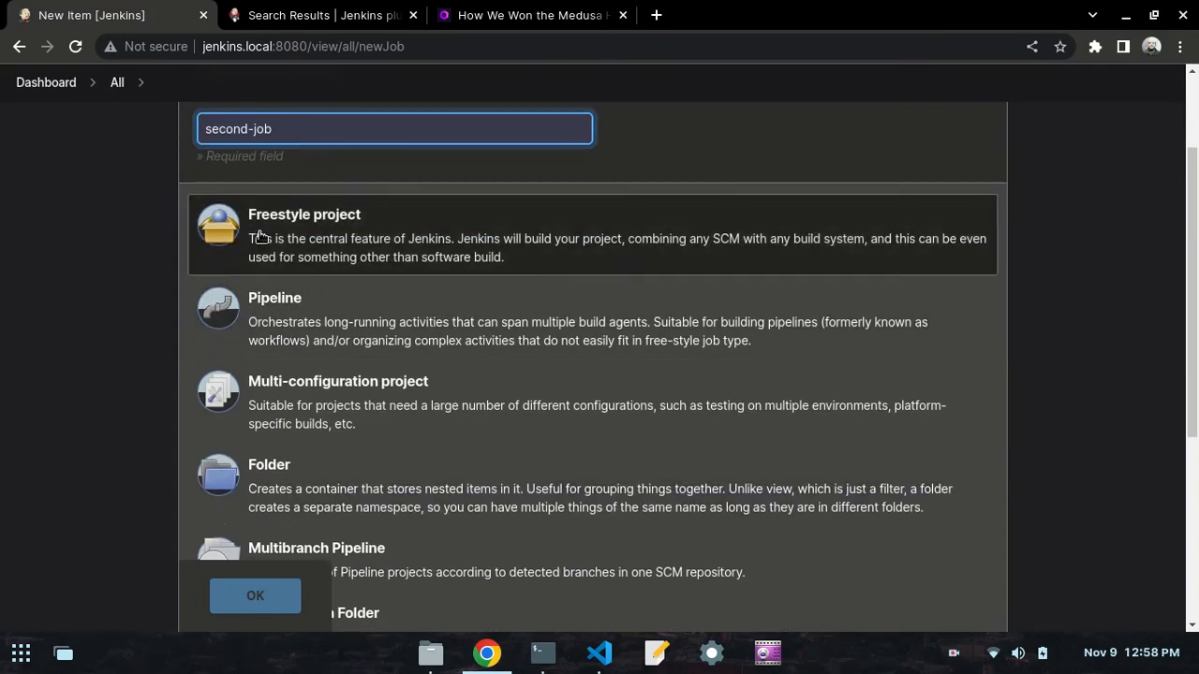
click(212, 234)
click(254, 600)
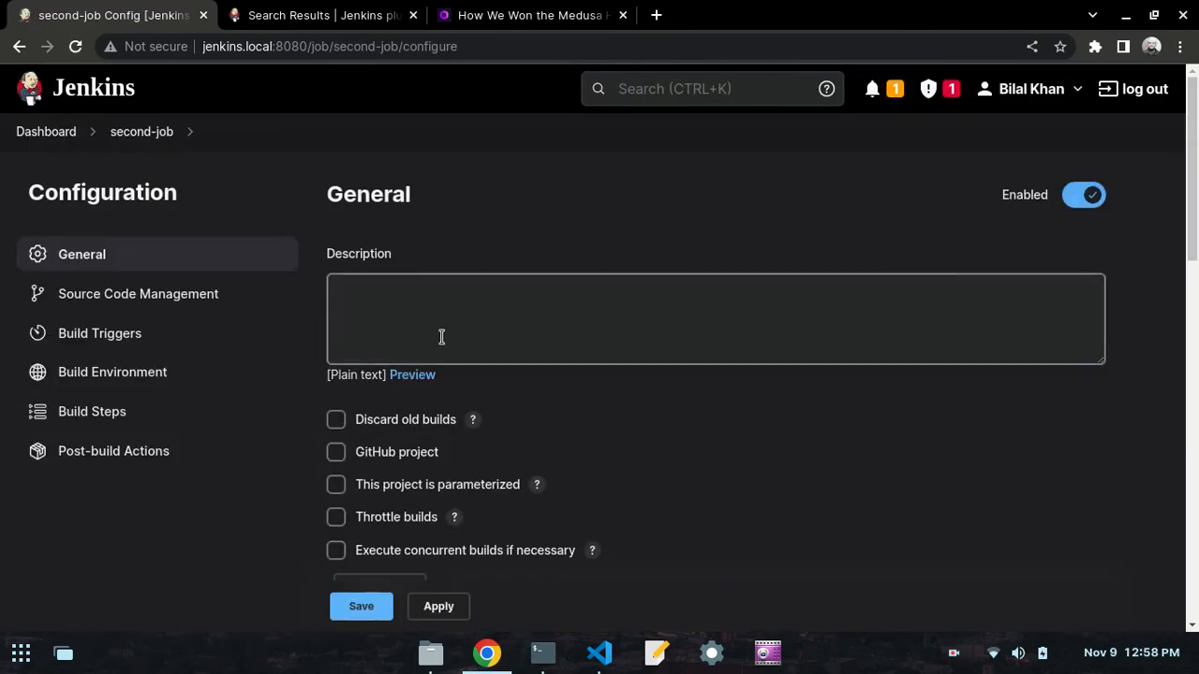
- Add an Execute shell build step with the command echo "Hello World" to second-job, and apply and save the configuration
scroll(437, 342, down, 5)
scroll(436, 346, down, 10)
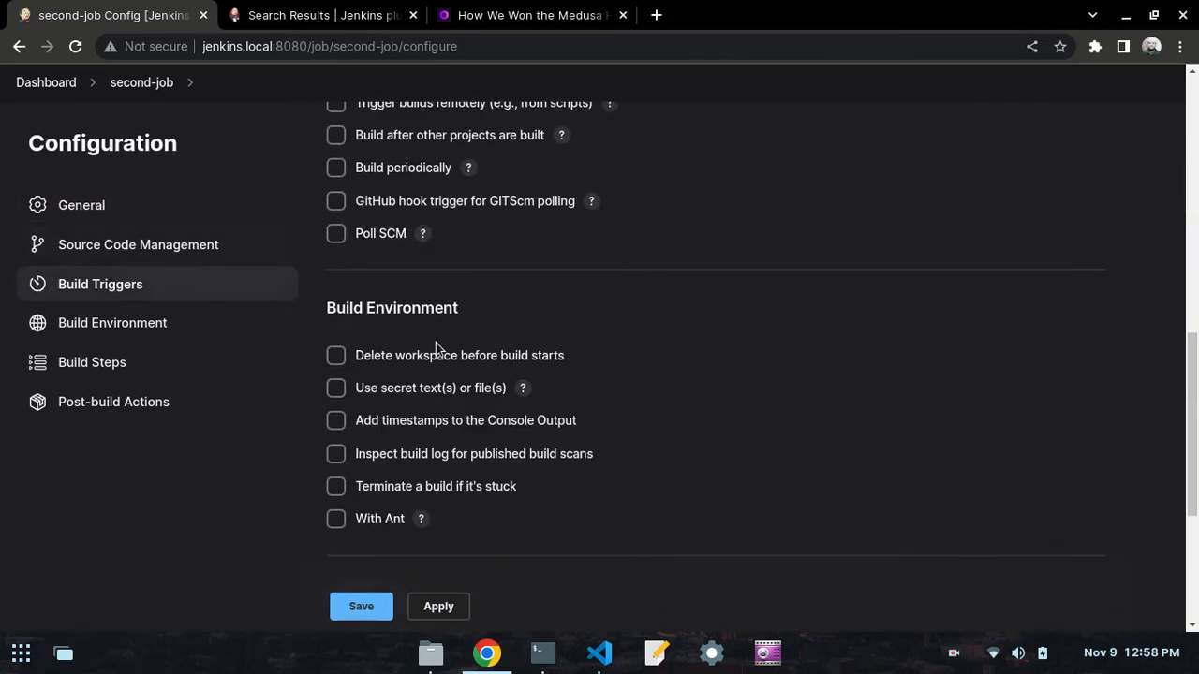
click(402, 331)
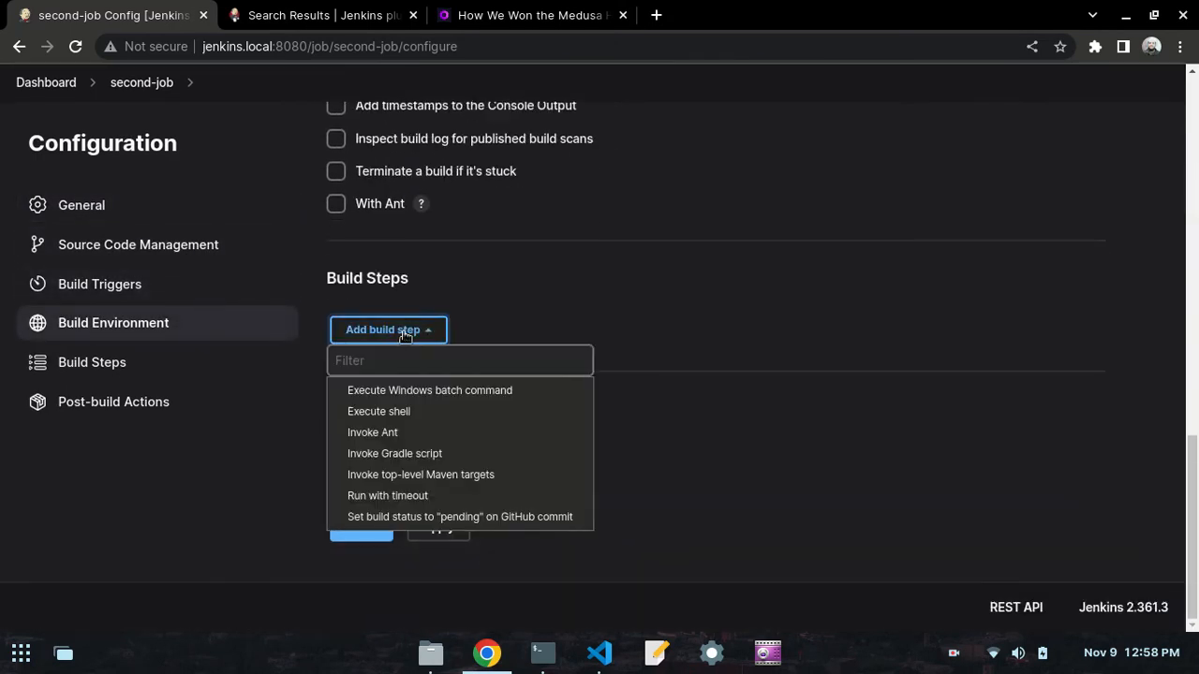
click(360, 412)
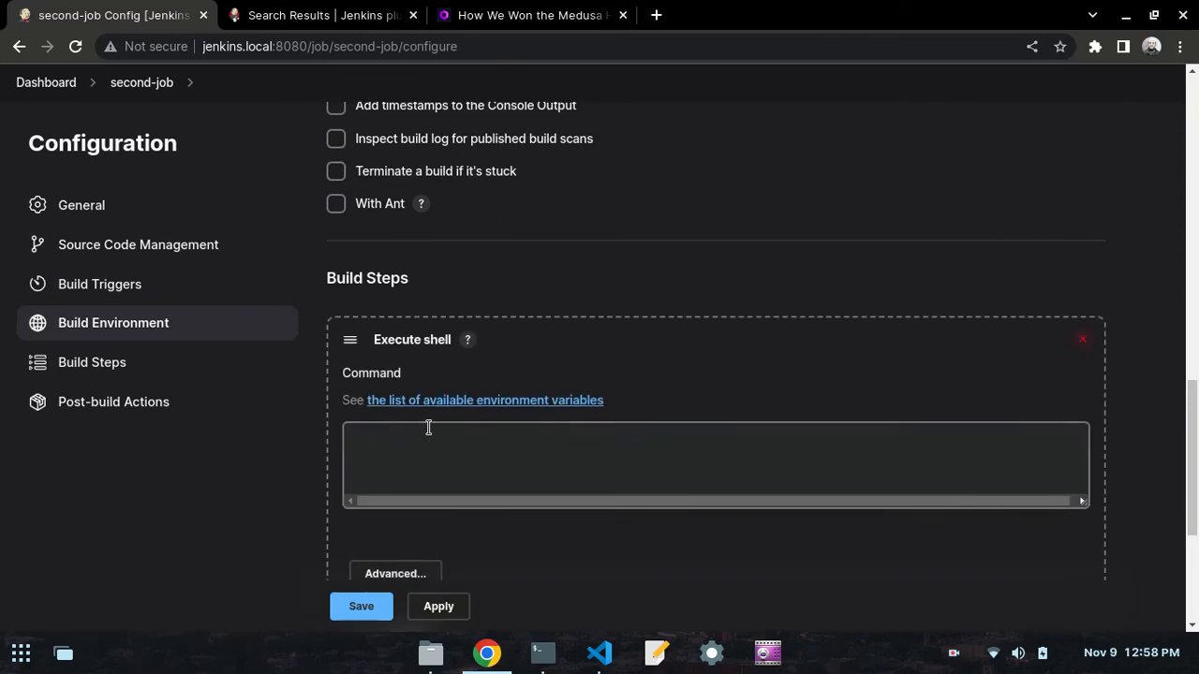
click(428, 428)
text(e)
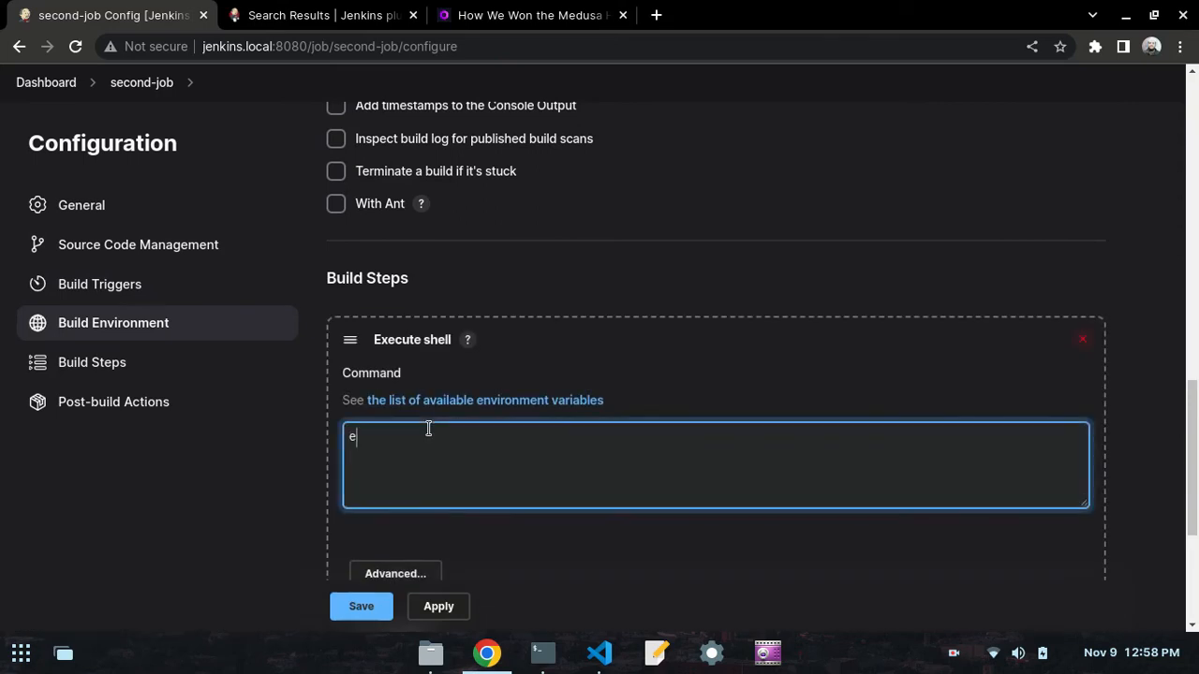
text(cho "Hello World)
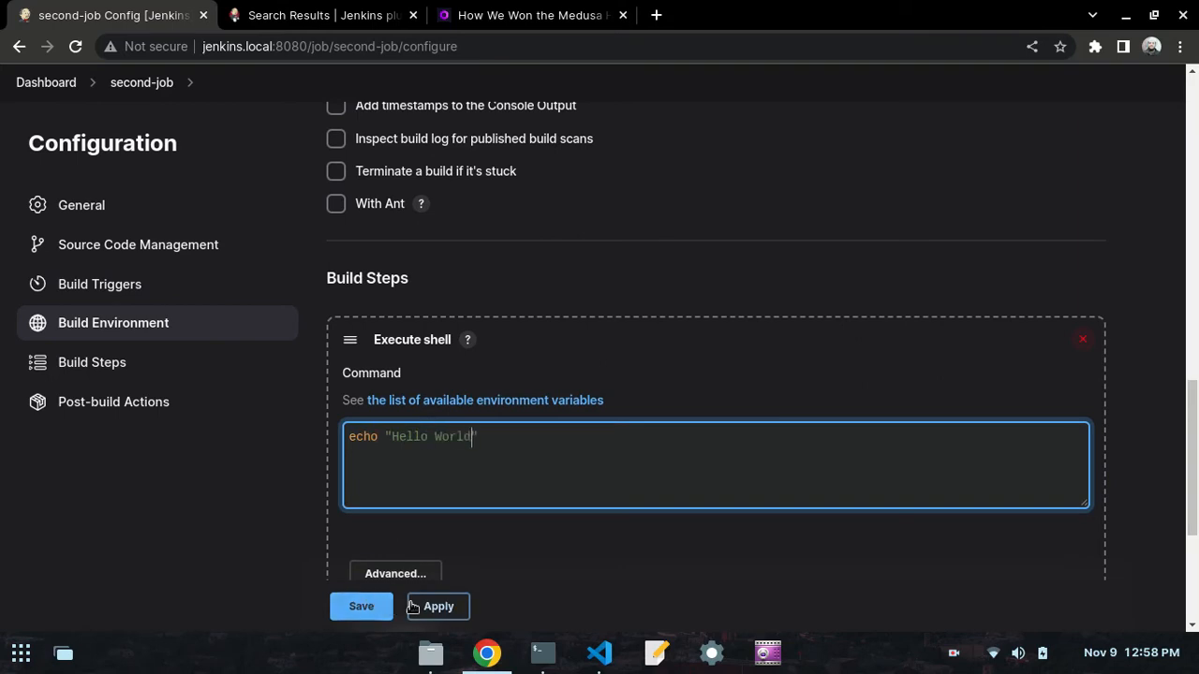
scroll(740, 405, down, 1)
scroll(740, 405, down, 3)
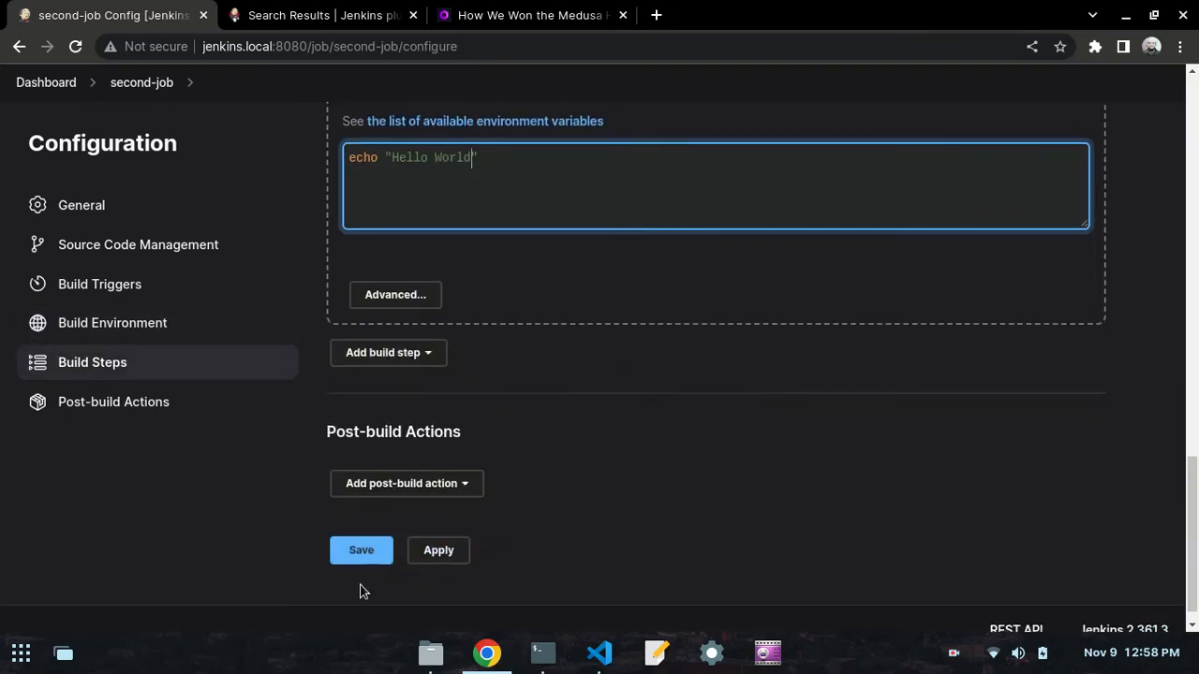
click(439, 554)
click(359, 558)
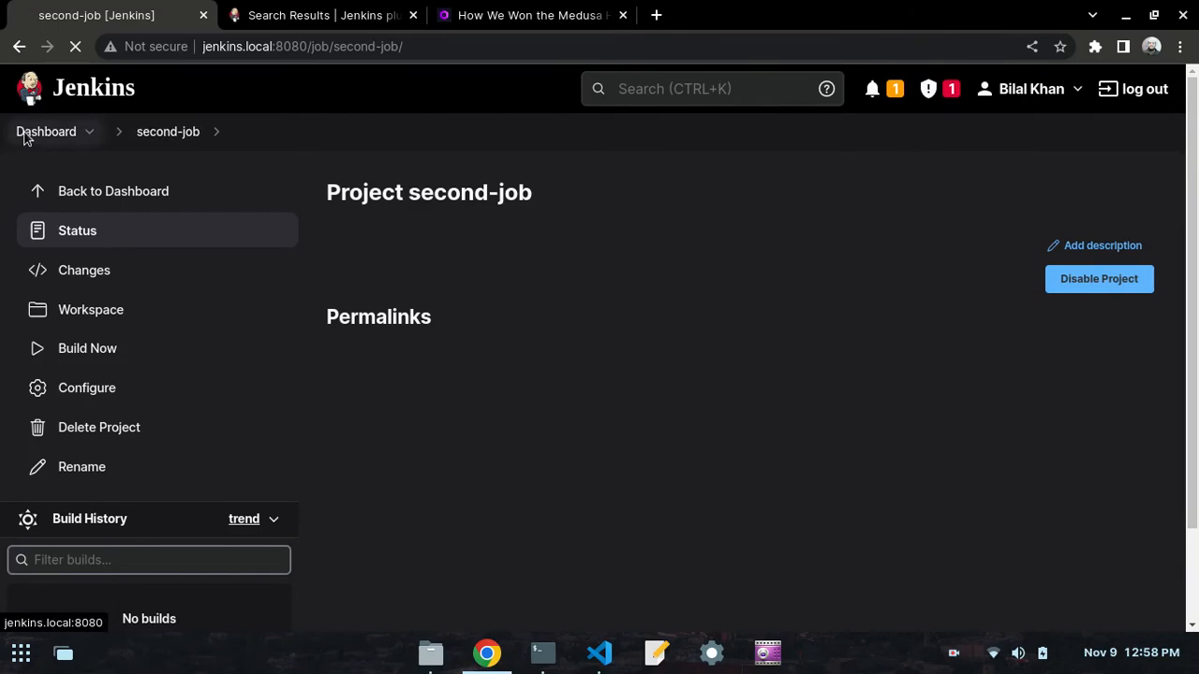
- Return to the dashboard, check the build instruction in VS Code, and build second-job in Chrome, refreshing the job list
click(27, 131)
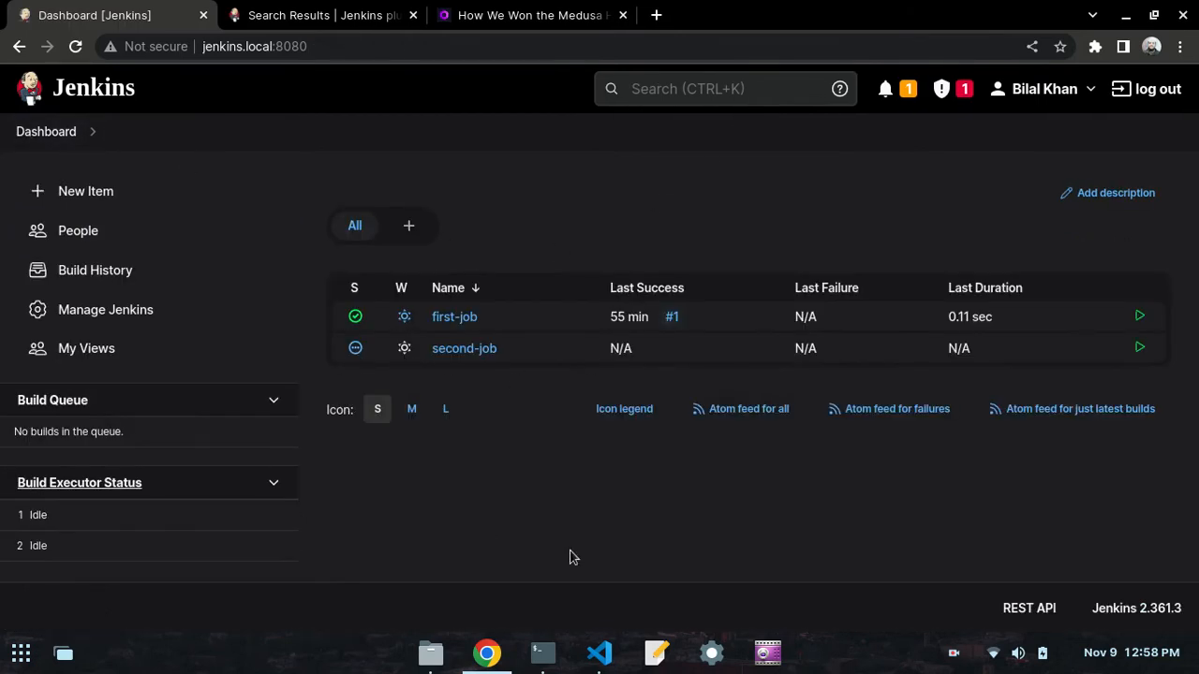
click(599, 652)
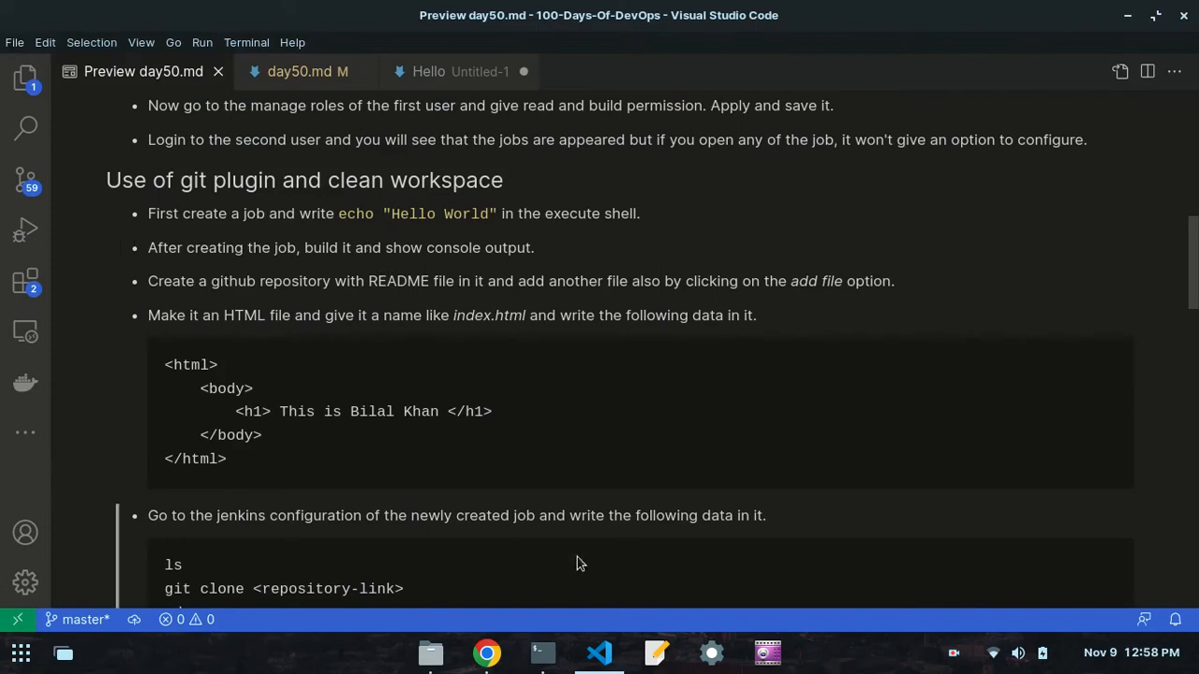
click(487, 653)
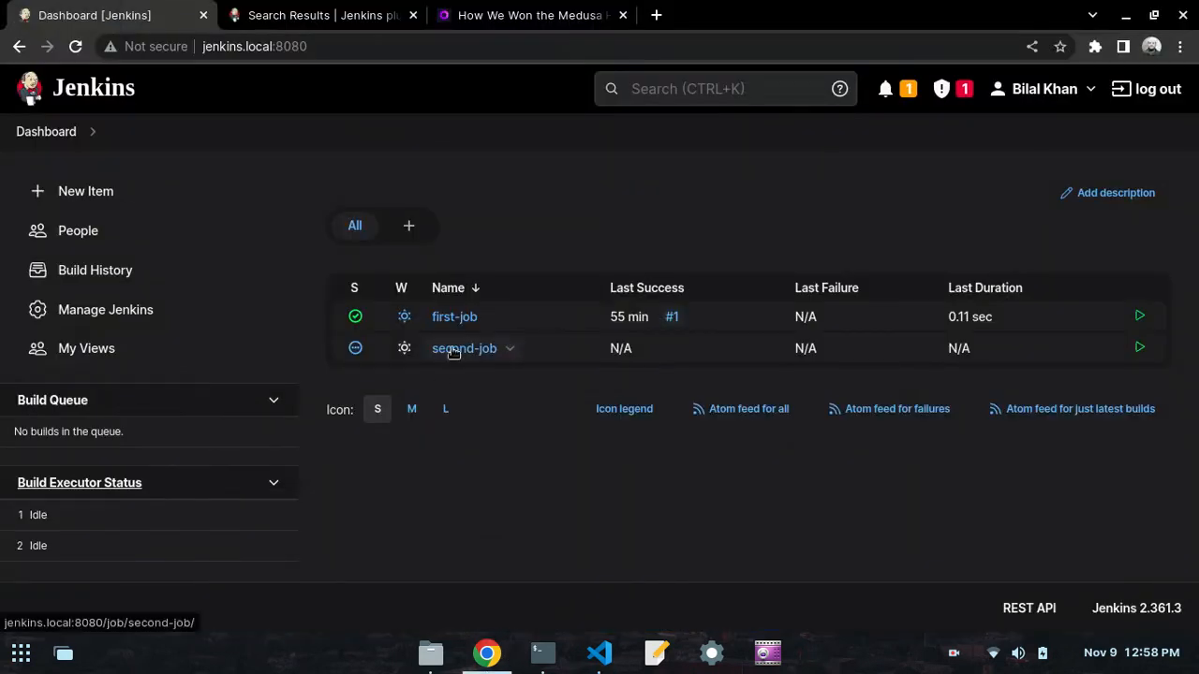
click(506, 349)
click(506, 432)
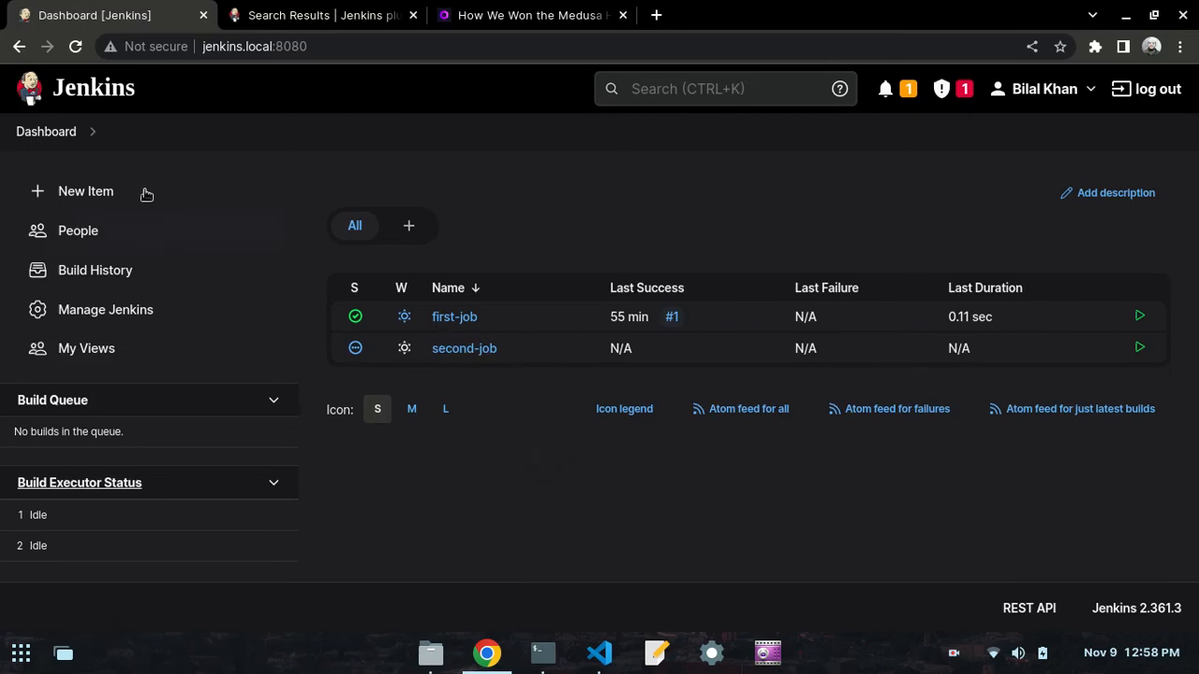
click(77, 49)
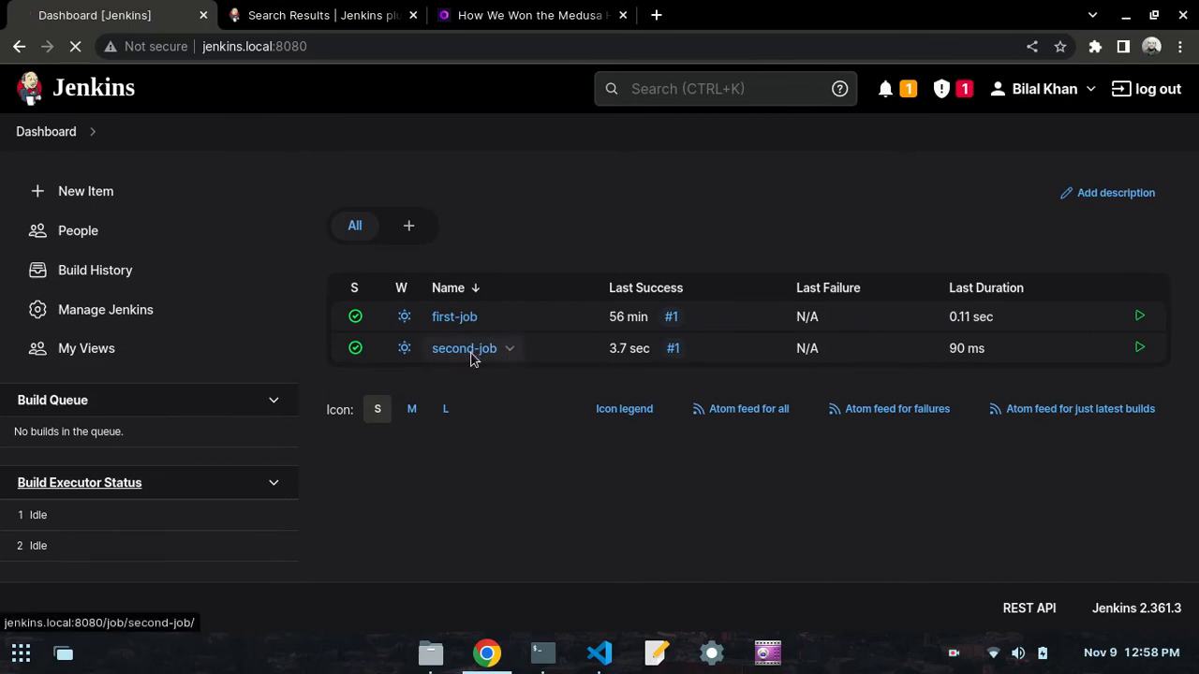
- Open second-job and examine the console output of build #1, highlighting the line printed by the echo command
click(471, 354)
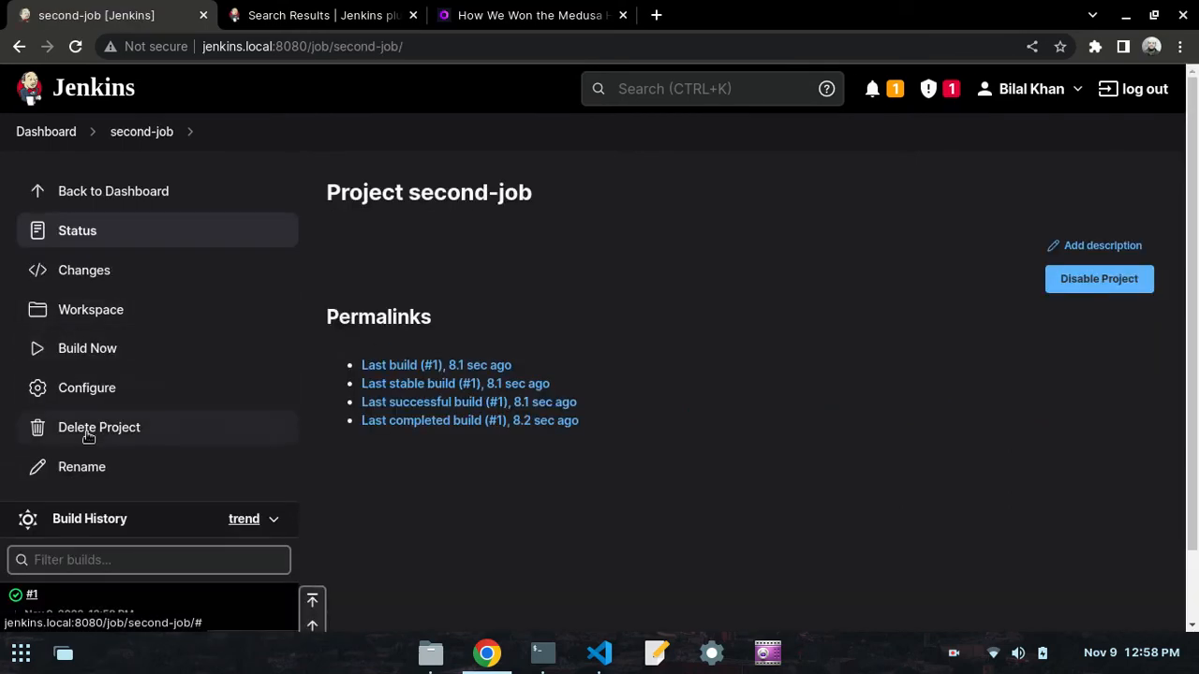
scroll(87, 424, down, 1)
scroll(87, 424, down, 3)
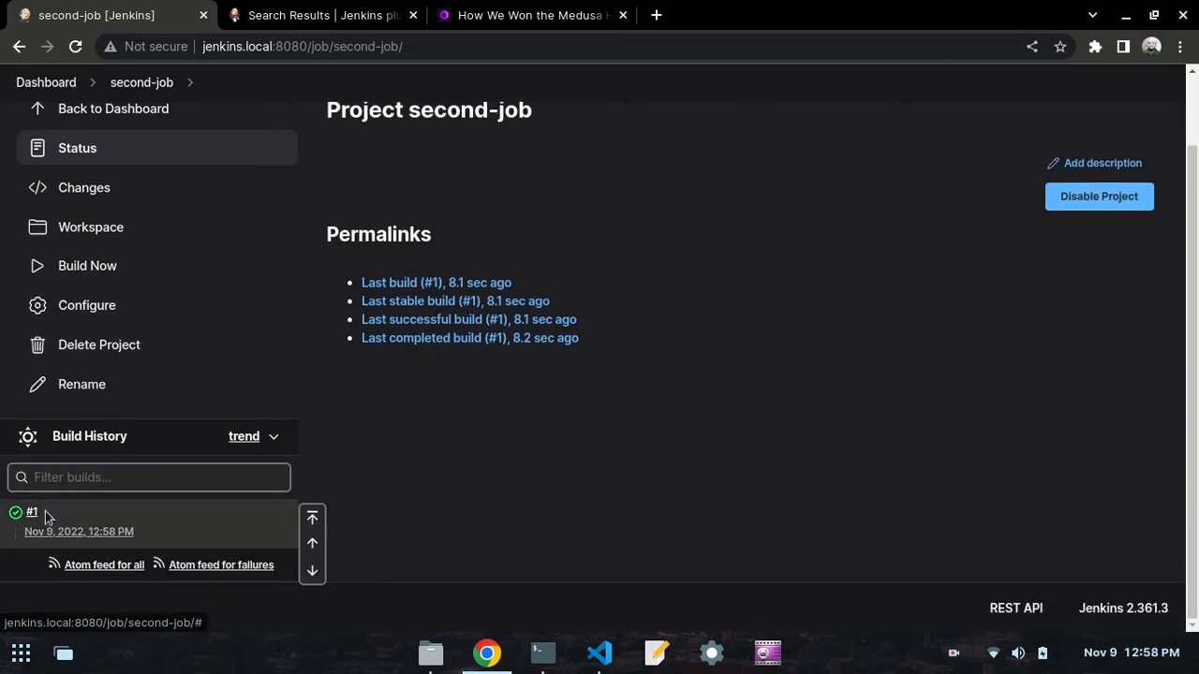
mouse_move(39, 515)
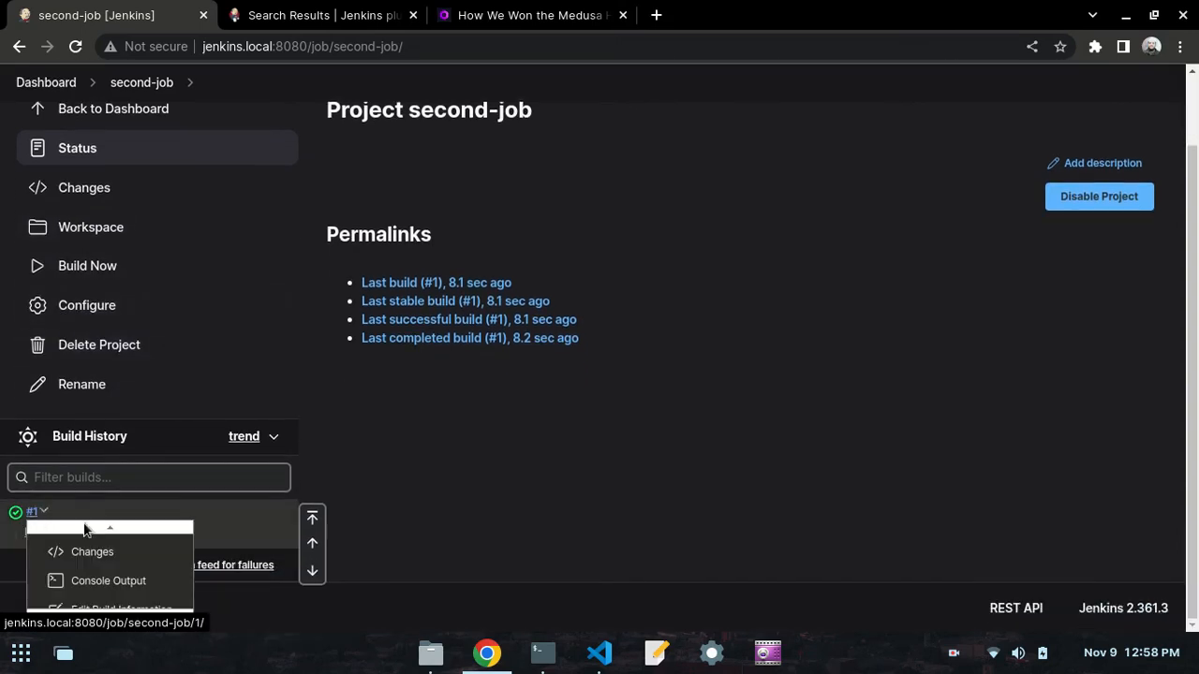
click(99, 579)
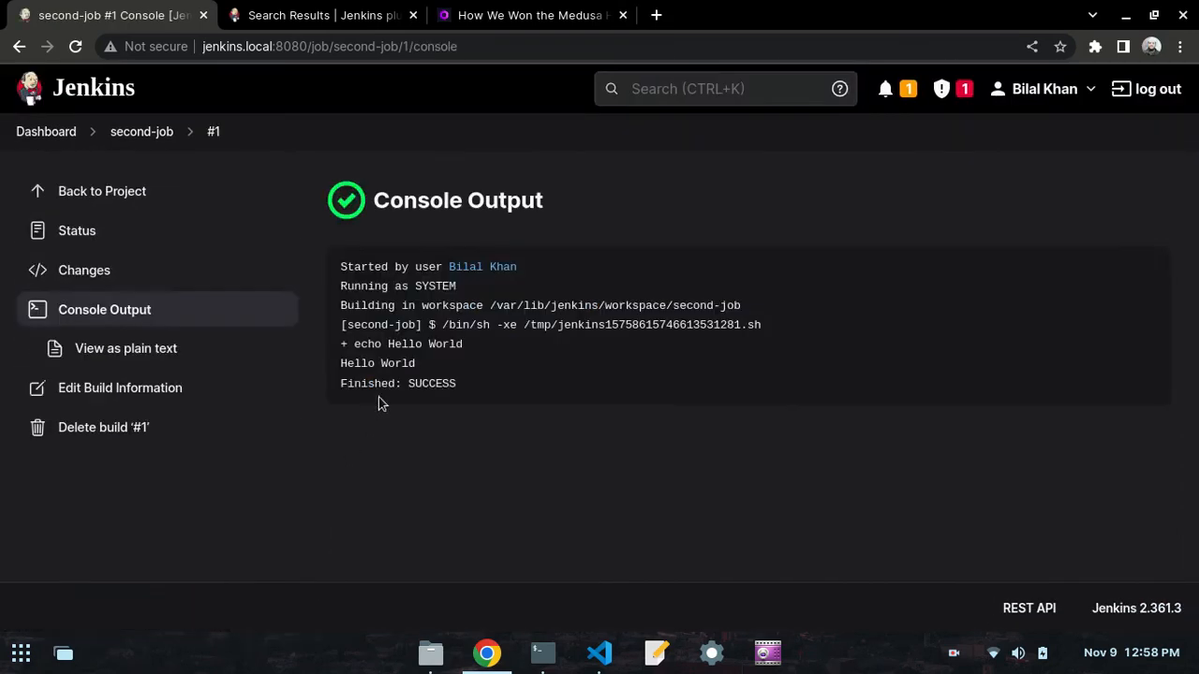
drag(421, 367, 335, 371)
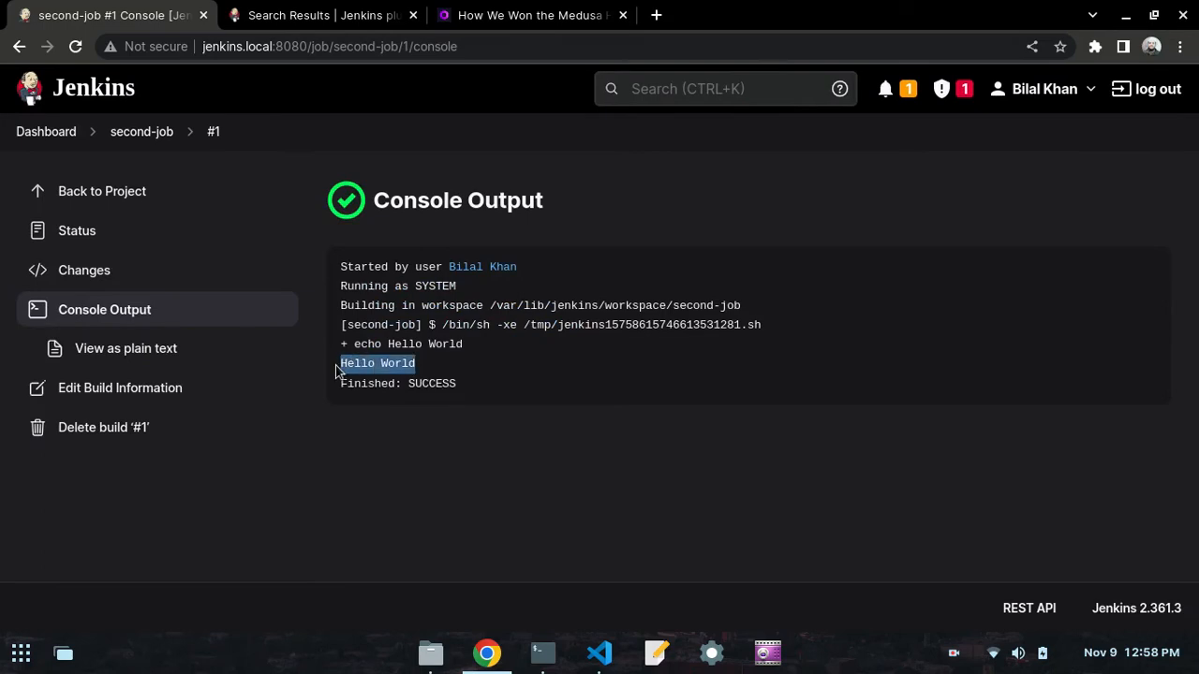
- Check the repository instruction in VS Code, and open github.com in a new Chrome tab
click(600, 653)
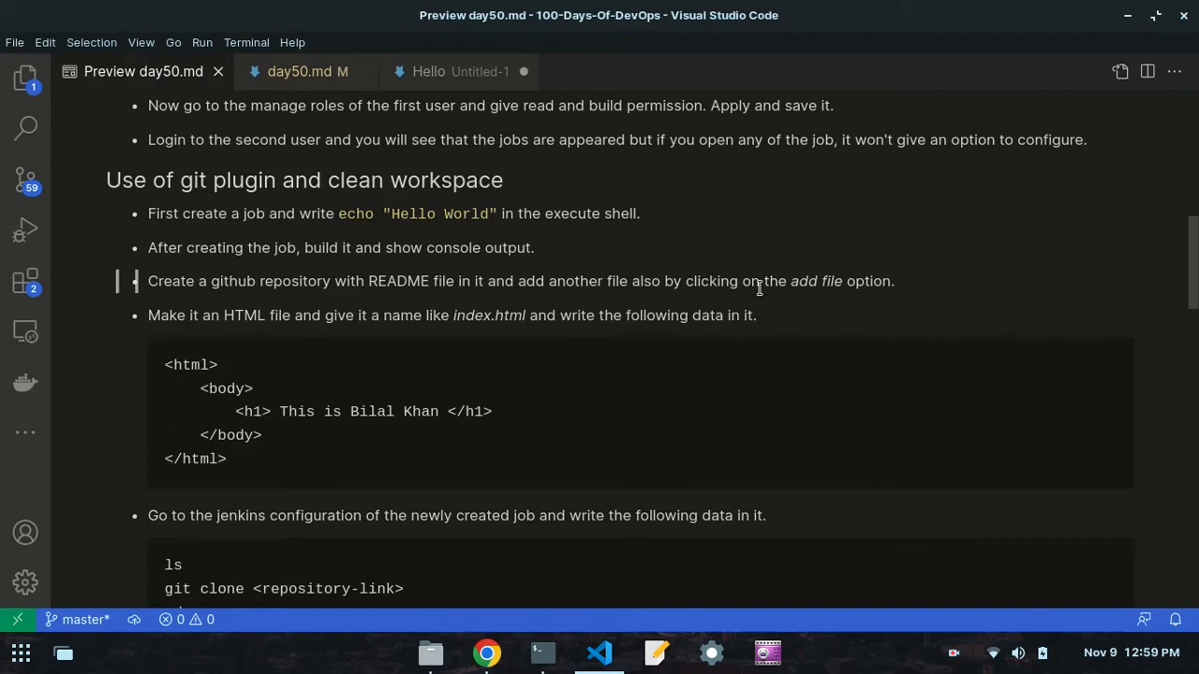
click(487, 653)
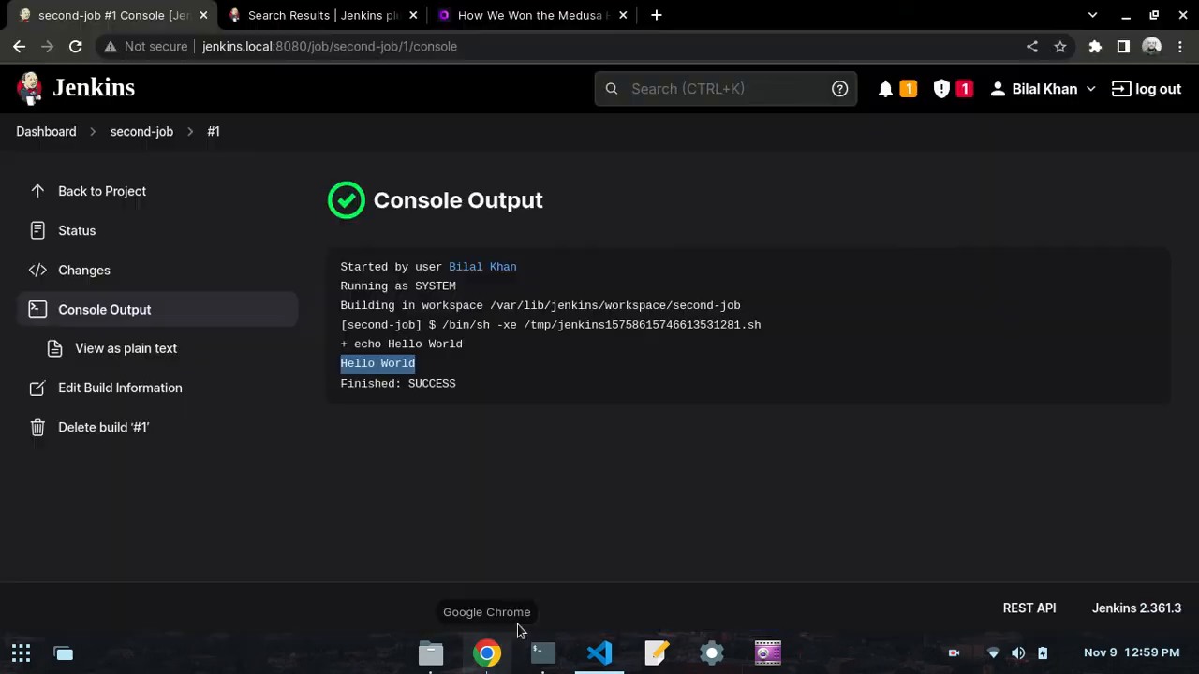
click(654, 15)
text(github.com)
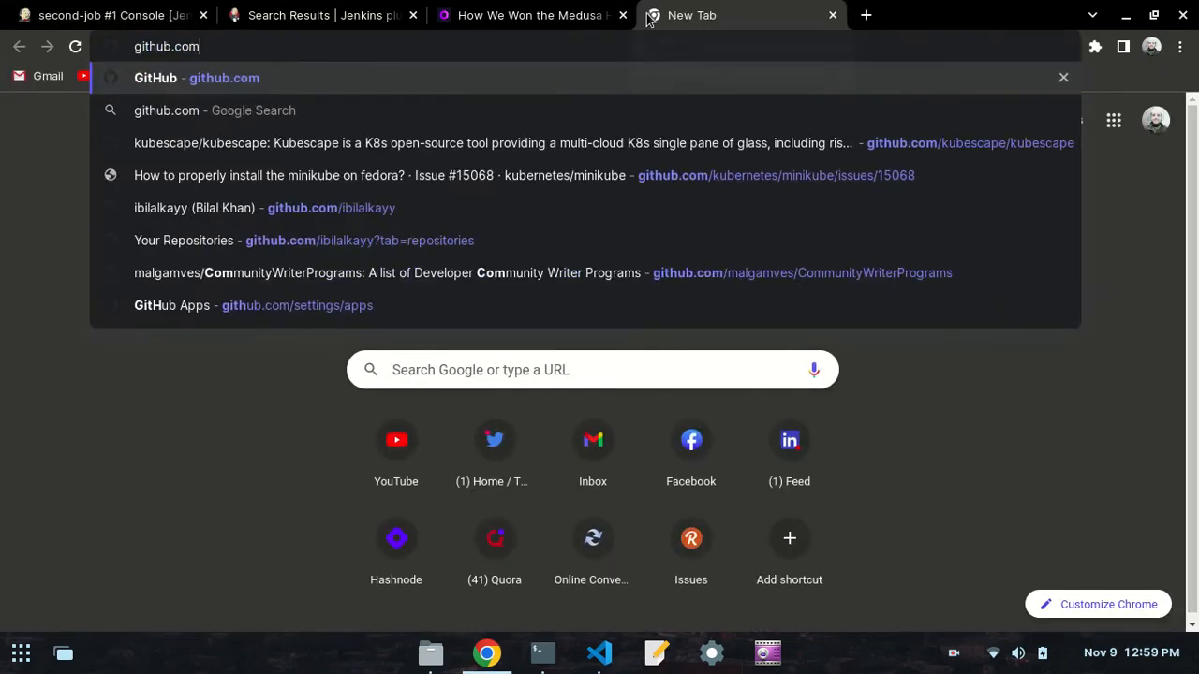
key(Return)
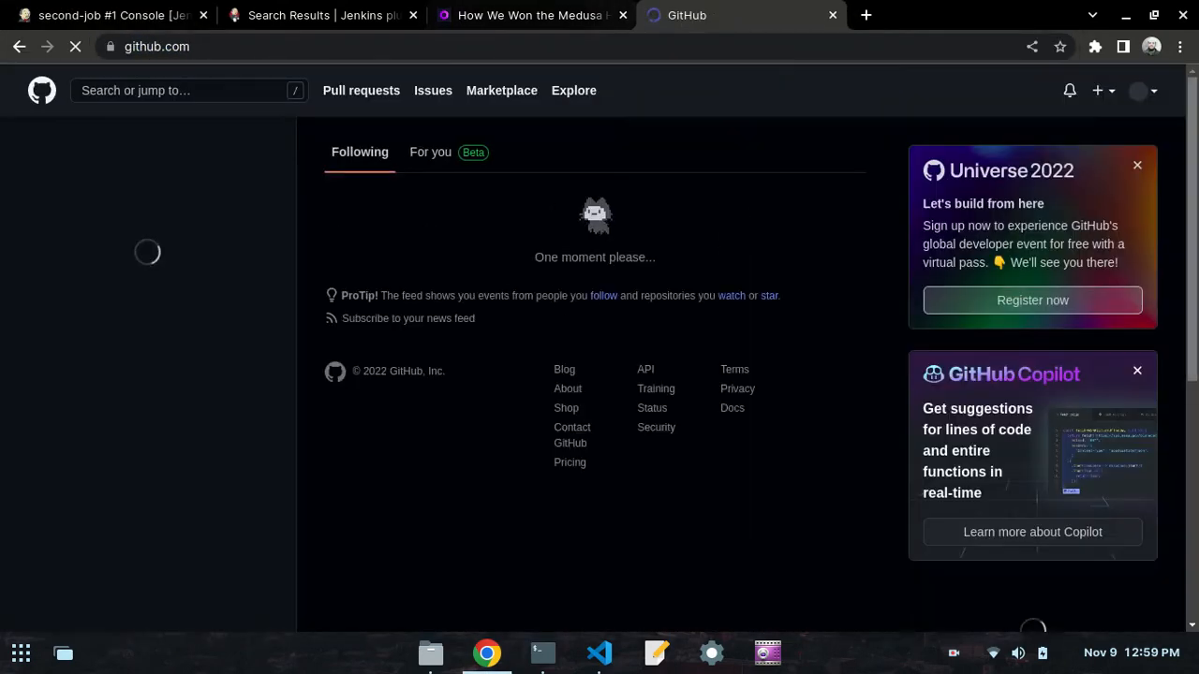
- Create a public GitHub repository named jenkinsdemo, initialized with a README file
click(1101, 93)
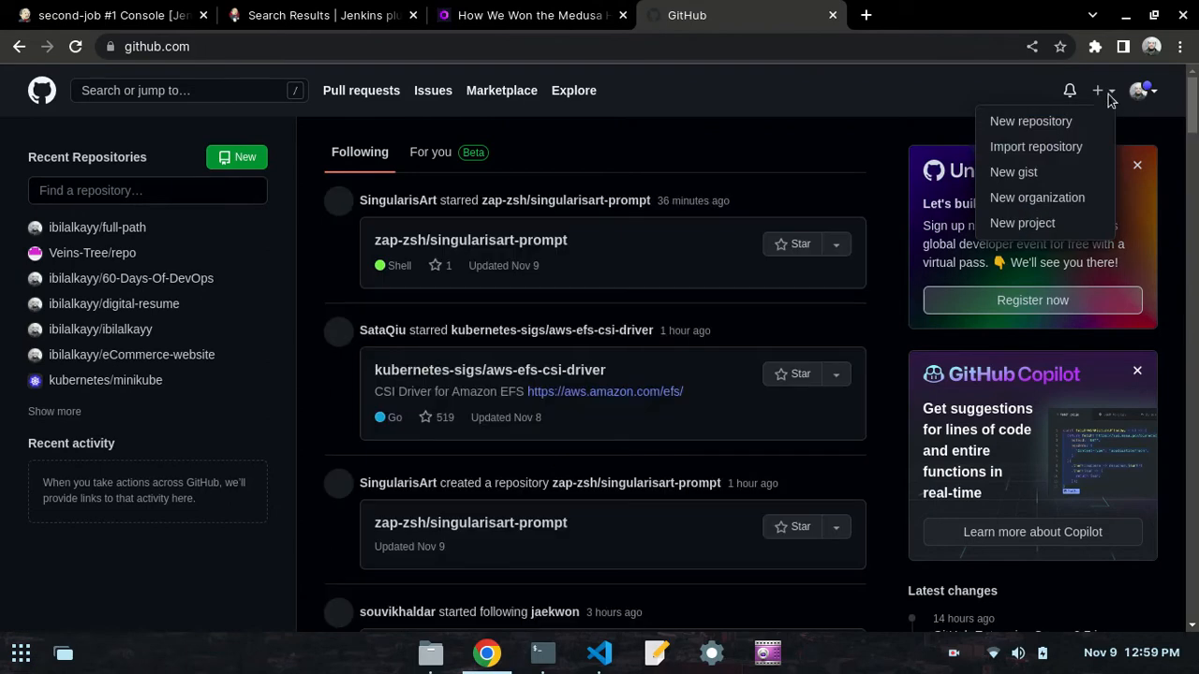
click(1033, 122)
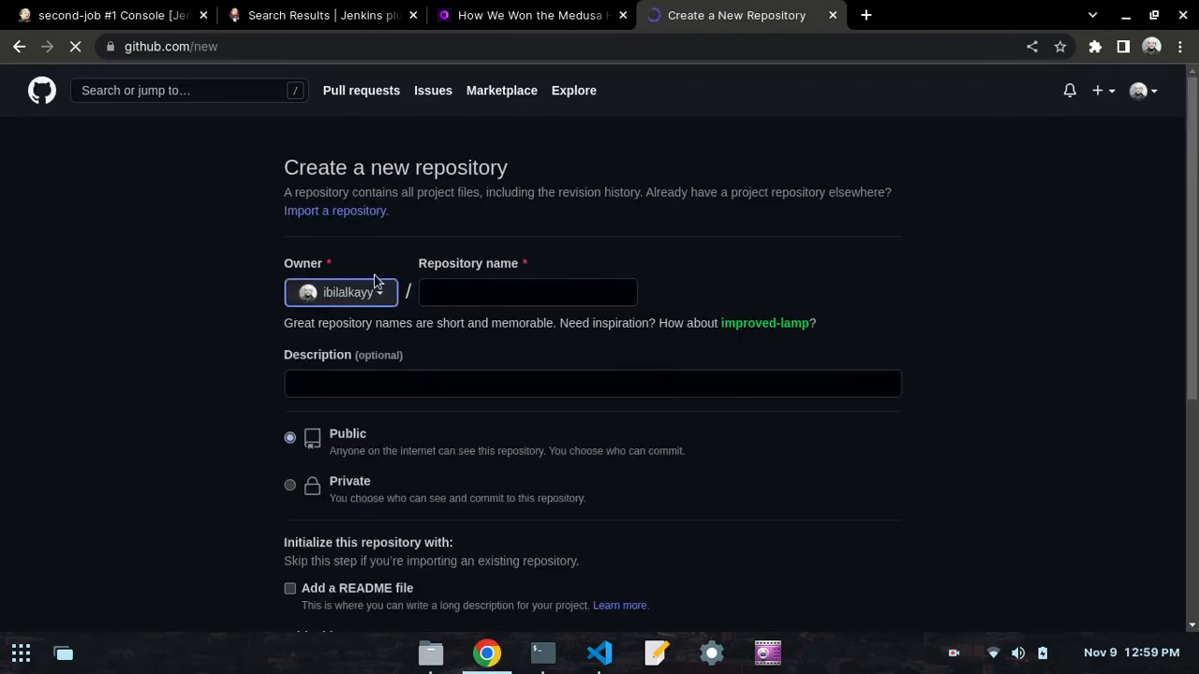
click(431, 293)
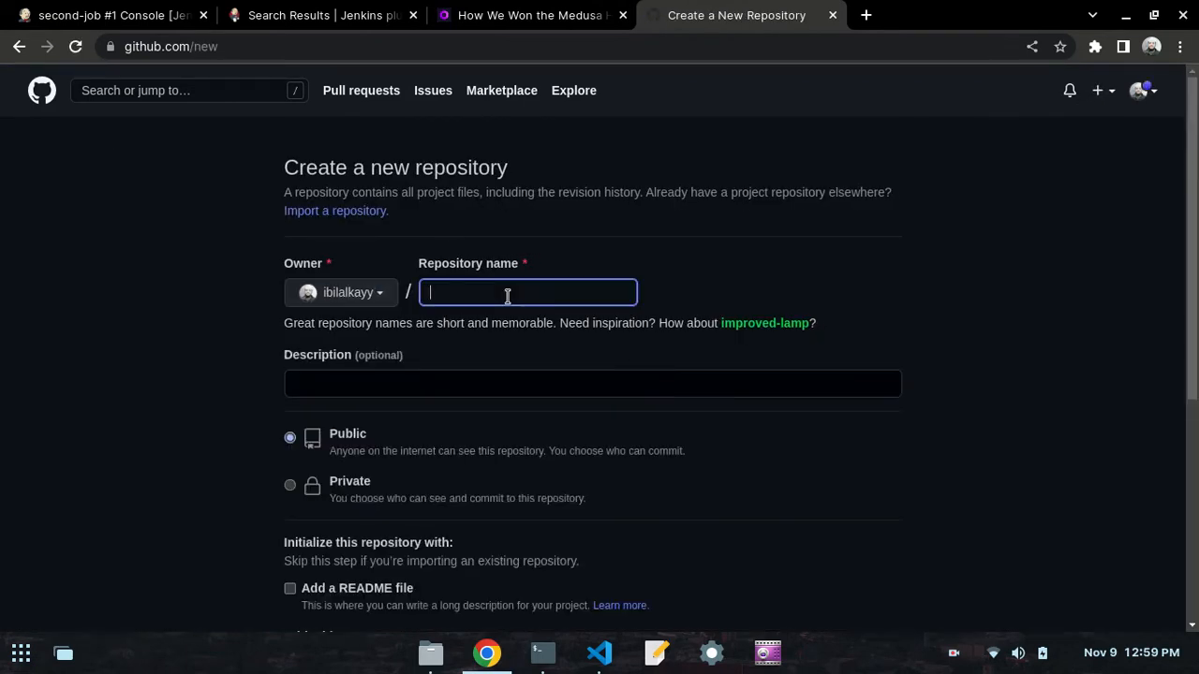
text(jenkinsdemo)
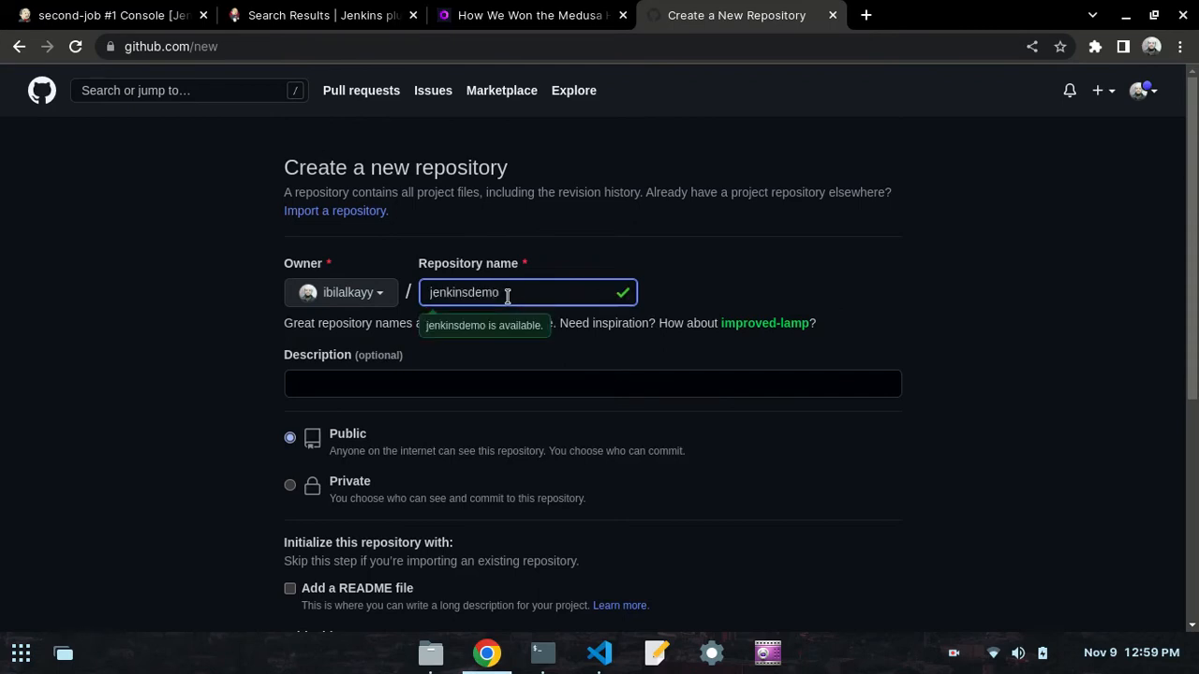
click(31, 422)
scroll(89, 392, down, 3)
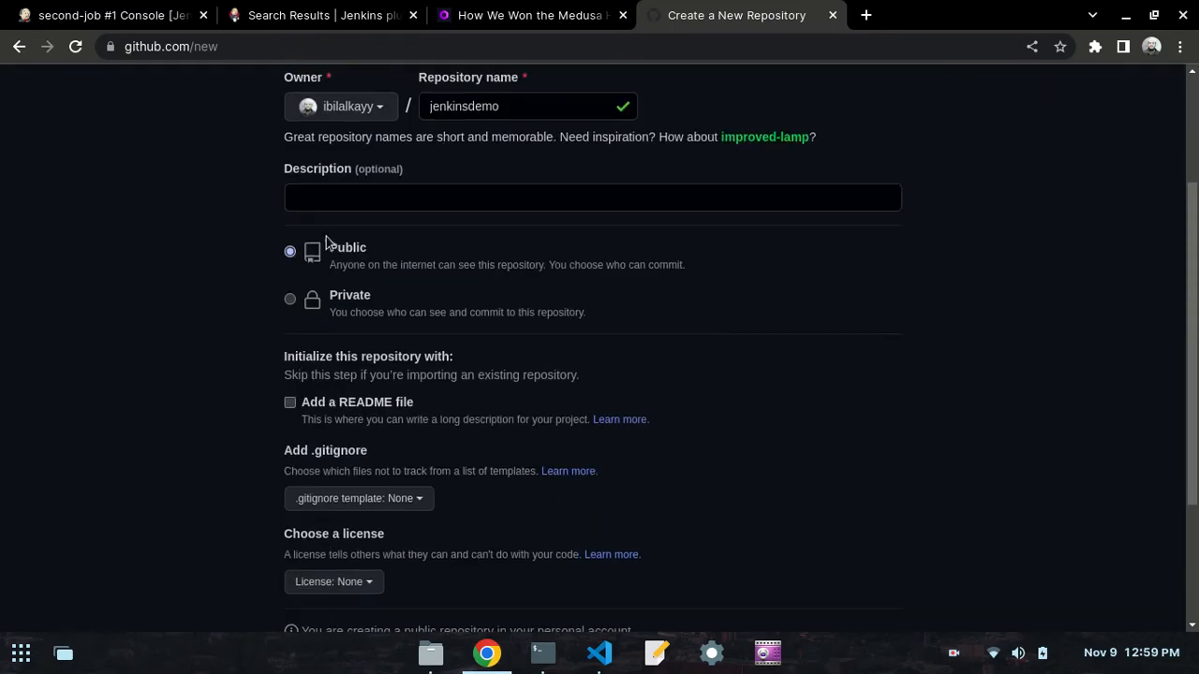
scroll(294, 375, down, 3)
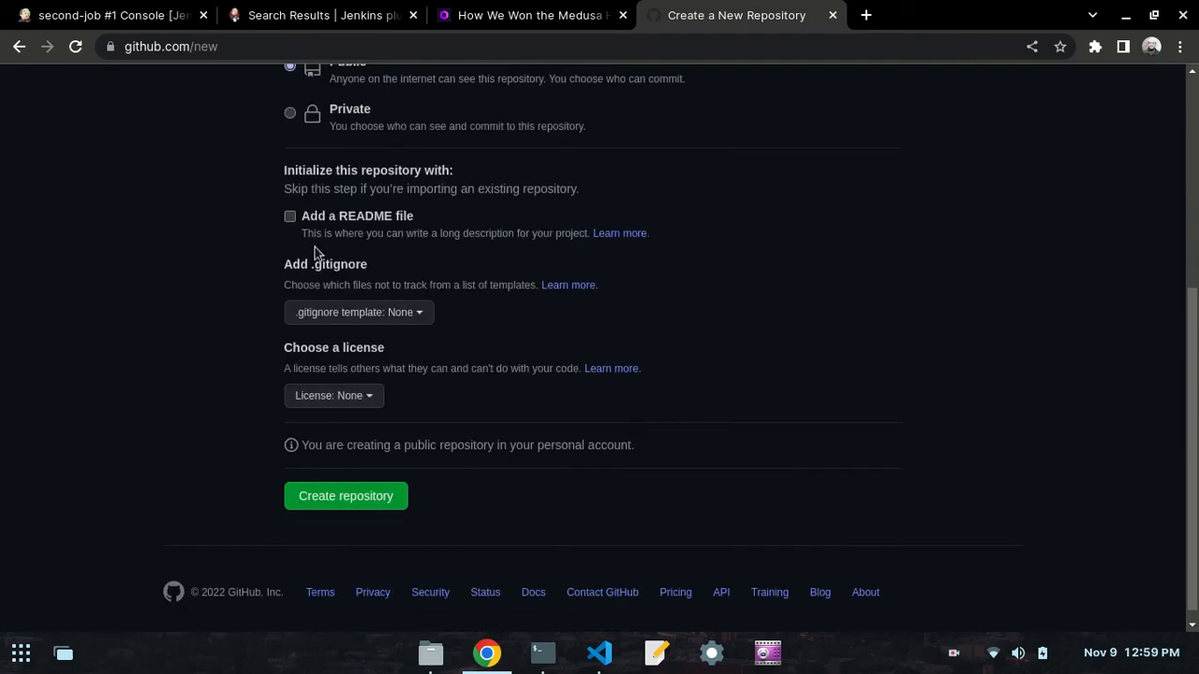
click(291, 219)
scroll(231, 356, up, 5)
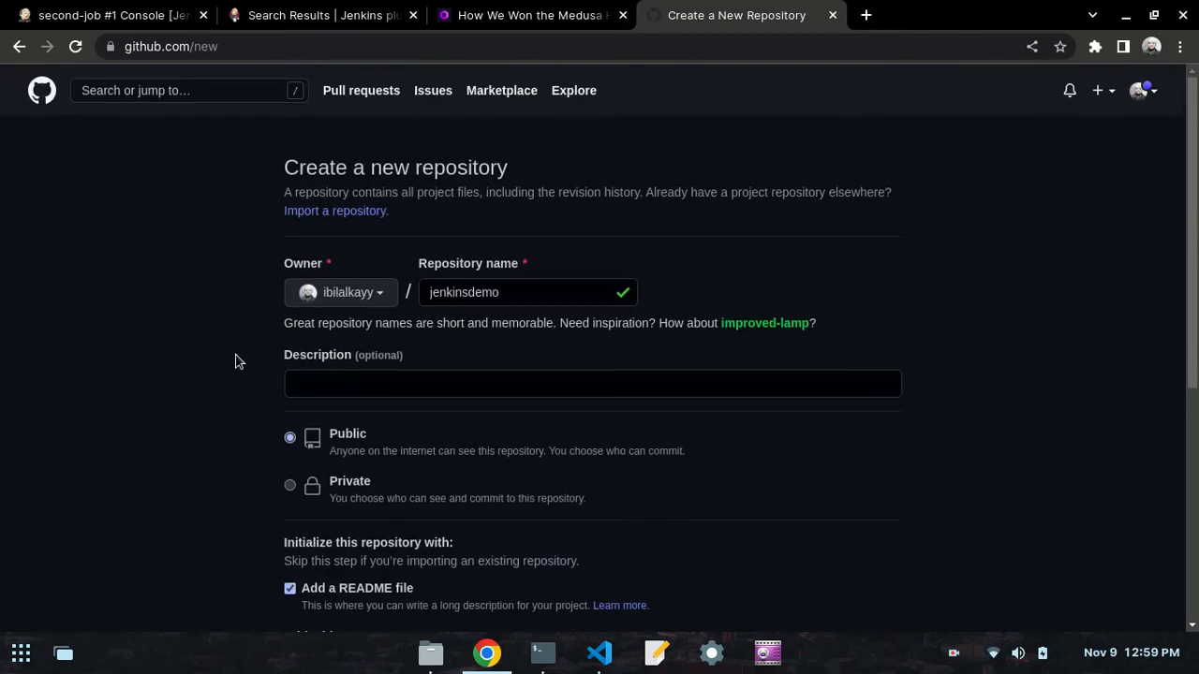
scroll(441, 588, down, 5)
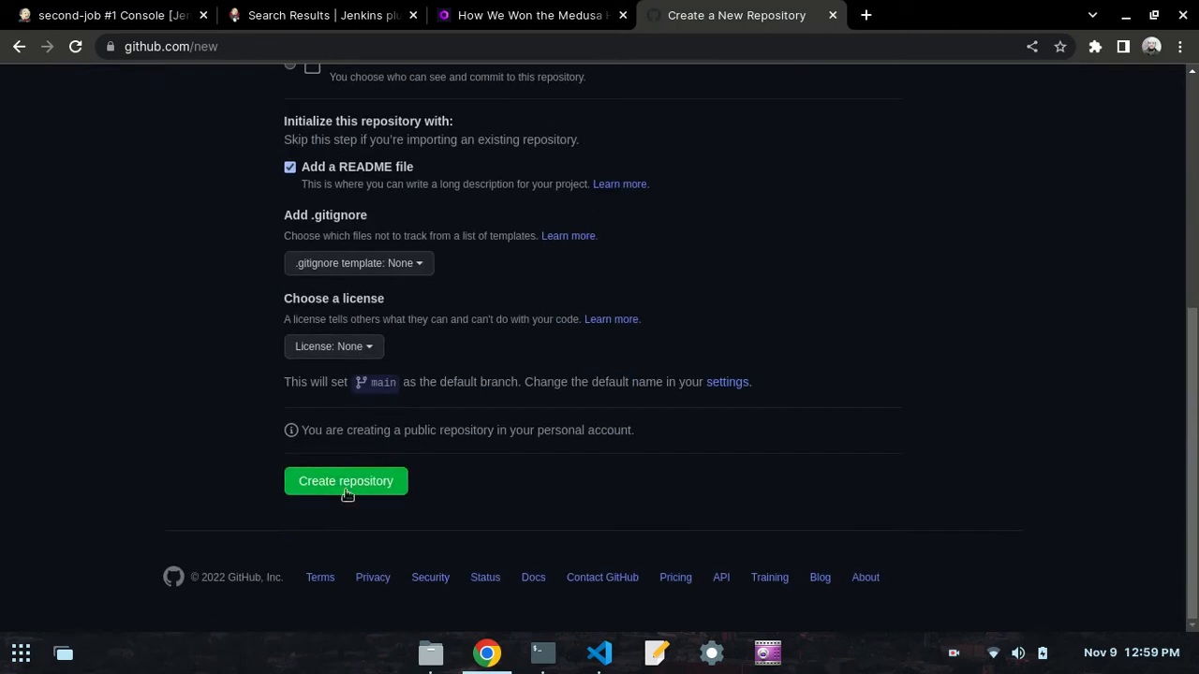
click(338, 482)
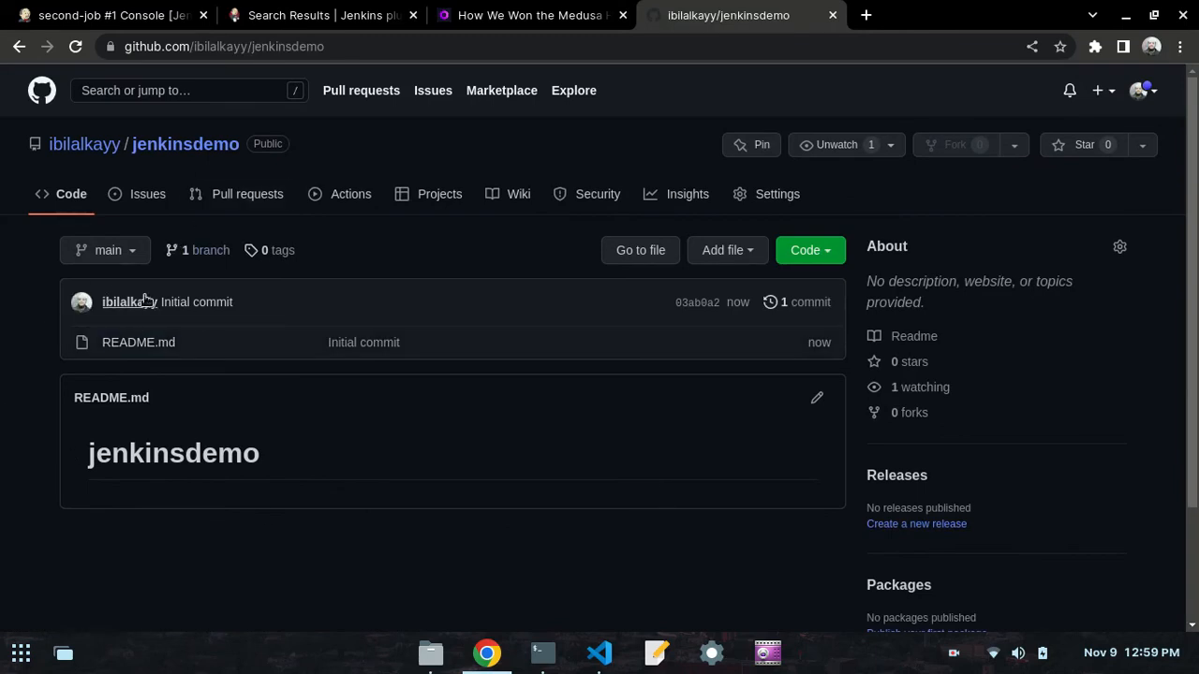
- Start a new file named index.html in the jenkinsdemo repository
click(715, 250)
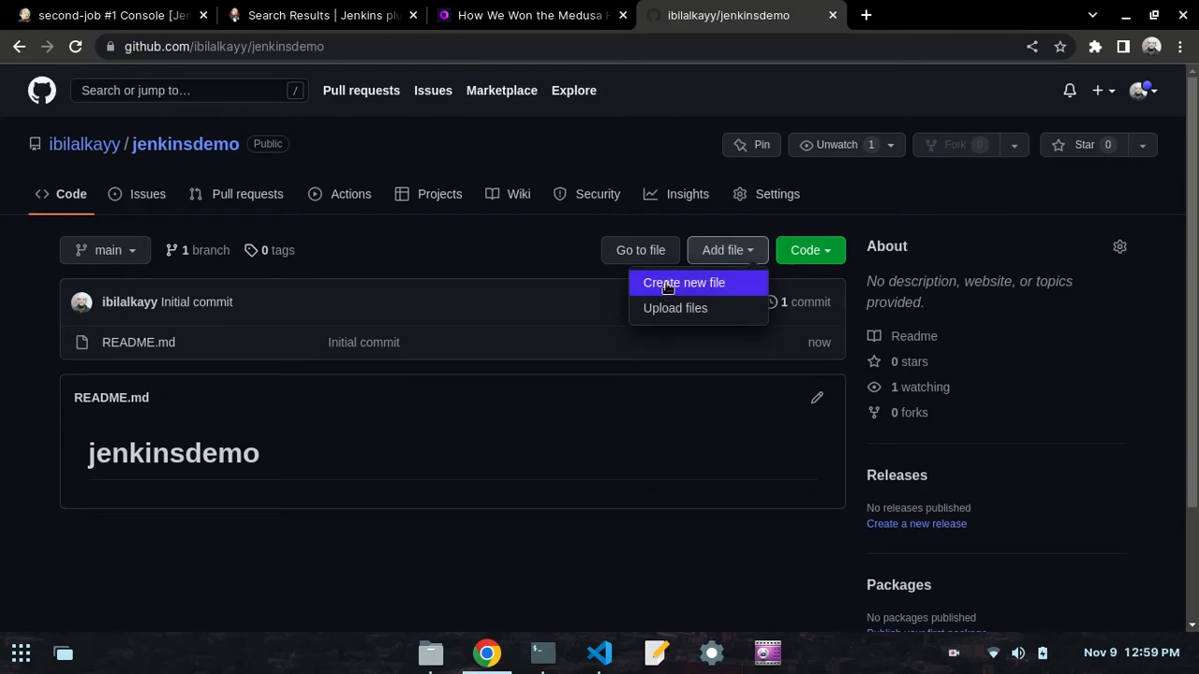
click(667, 284)
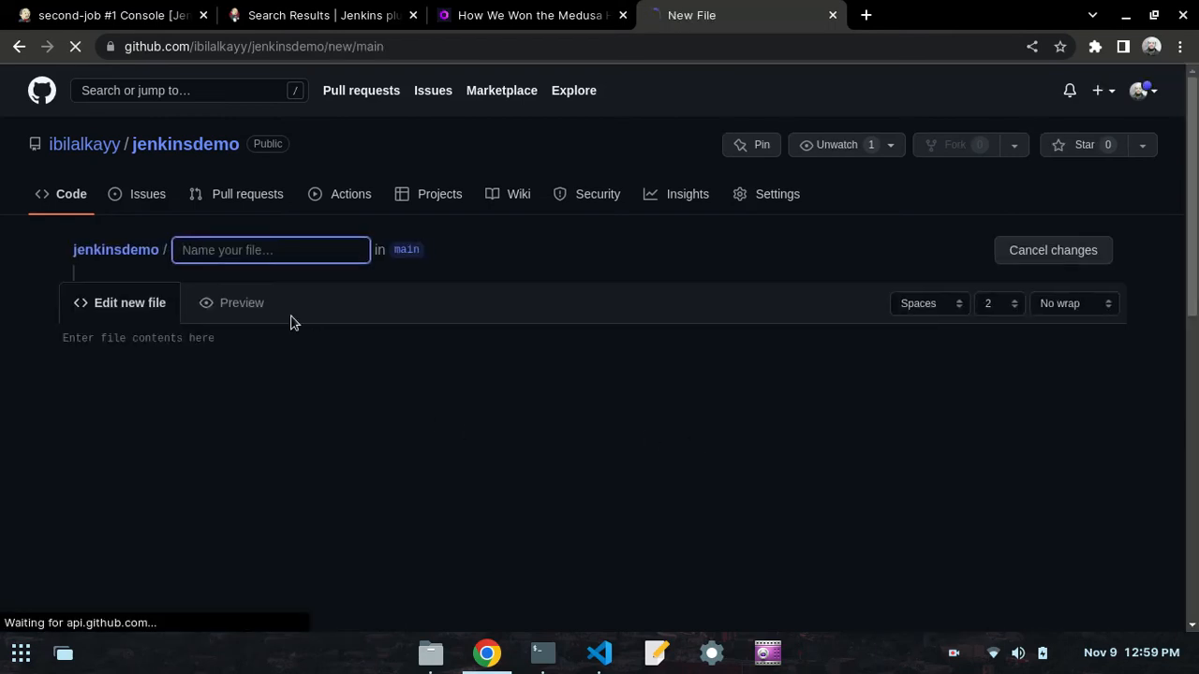
text(index.html)
key(Tab)
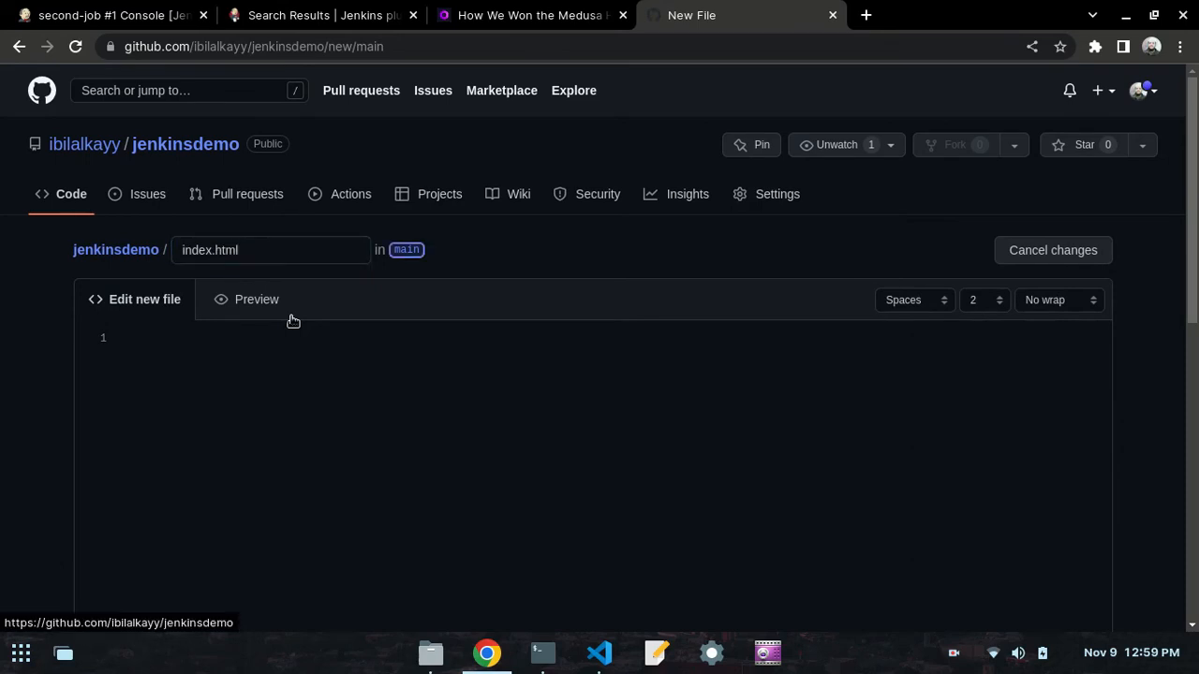
- Copy the HTML sample from the day50.md preview in VS Code into index.html on GitHub, and commit the file directly to main
click(275, 347)
click(599, 653)
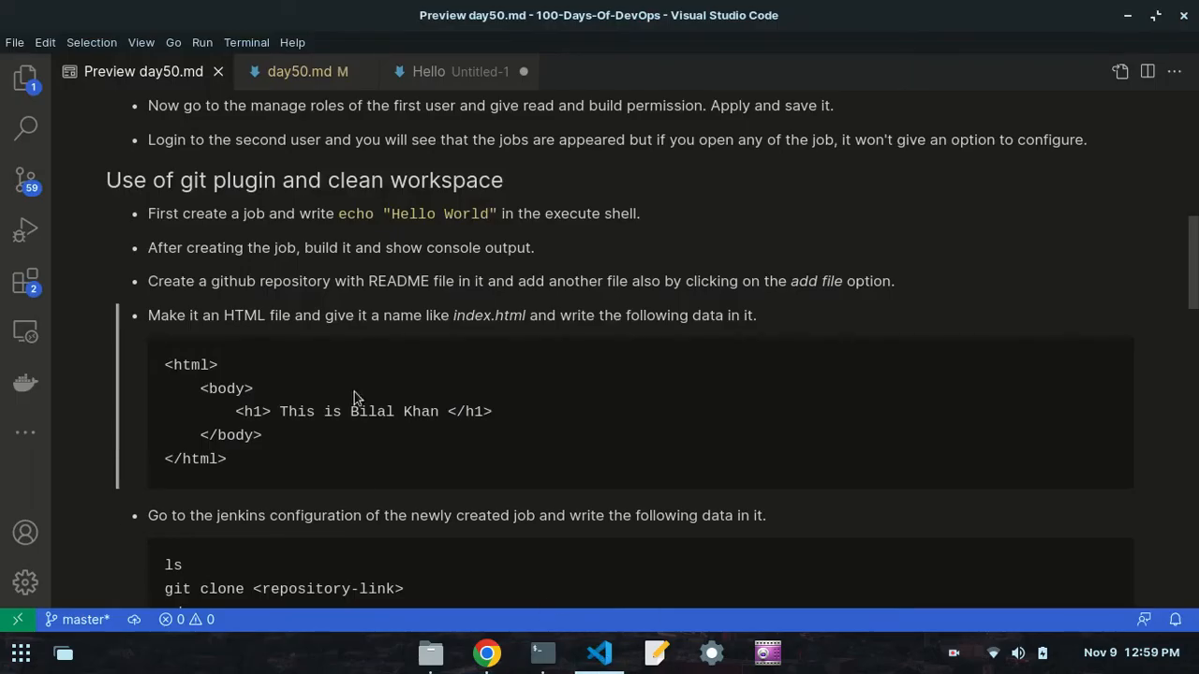
drag(234, 471, 158, 364)
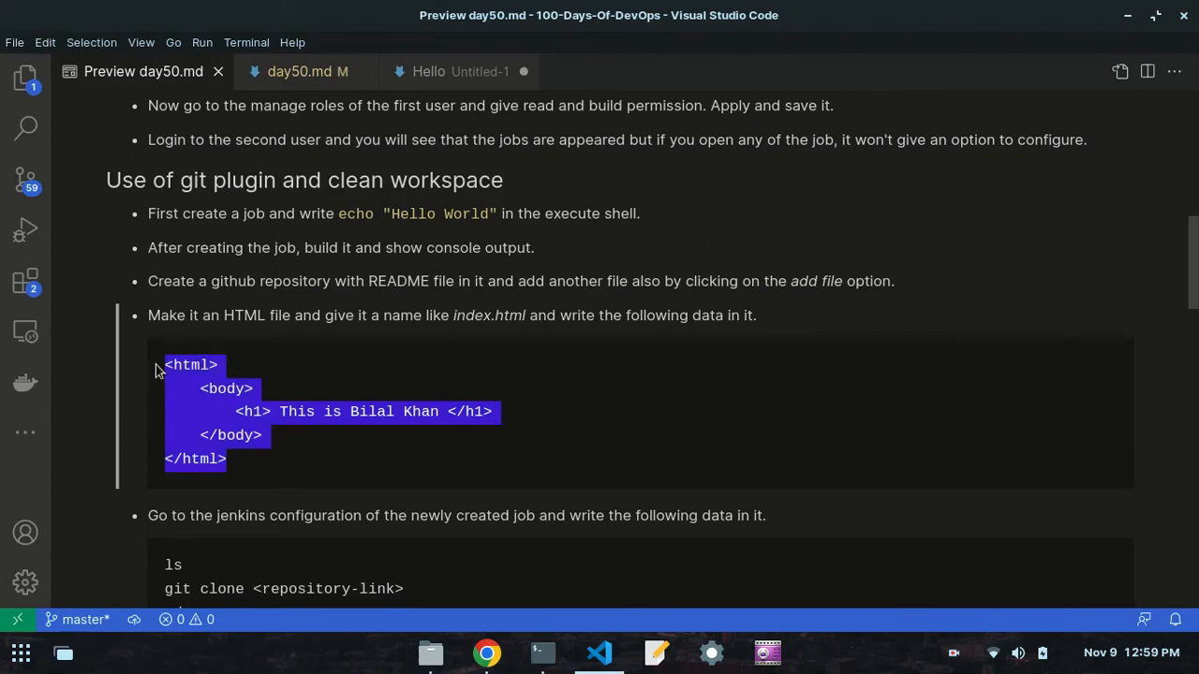
right_click(213, 384)
click(236, 398)
click(486, 653)
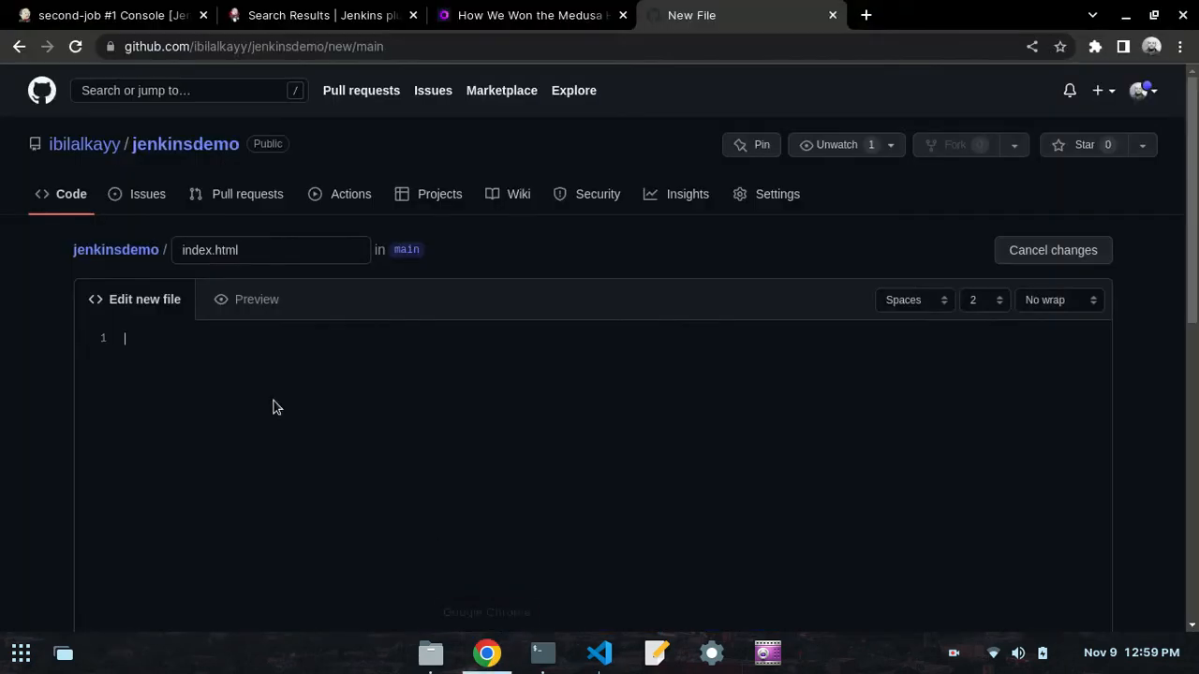
key(ctrl+v)
scroll(104, 393, down, 10)
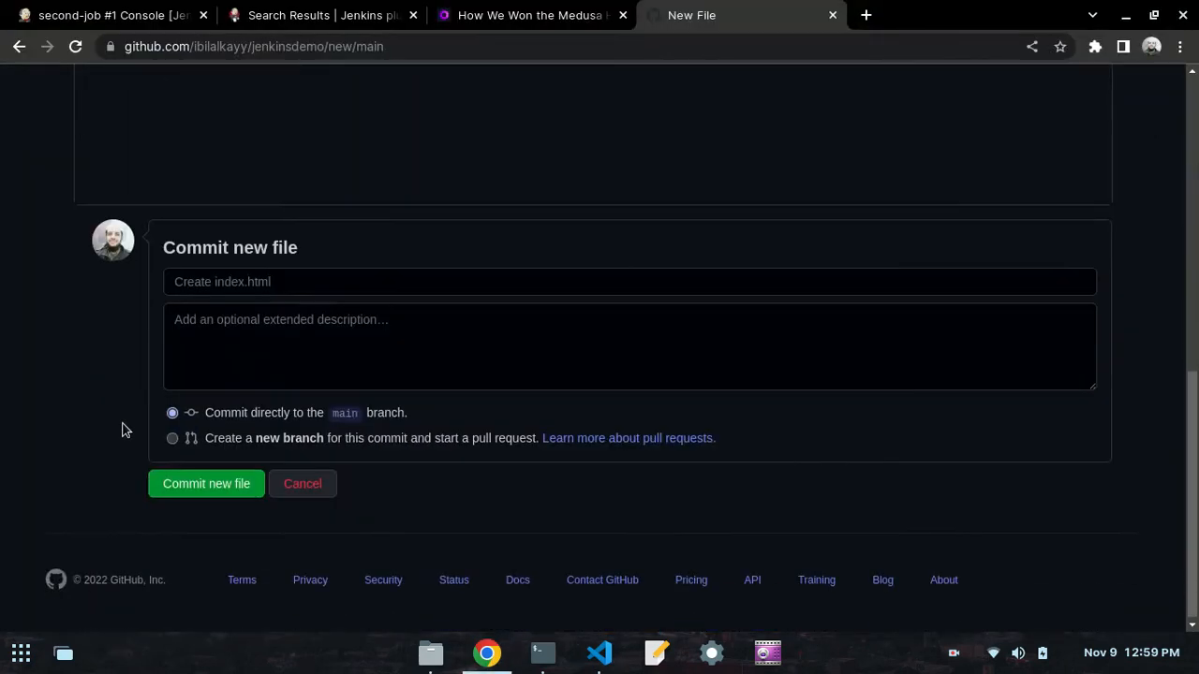
click(200, 482)
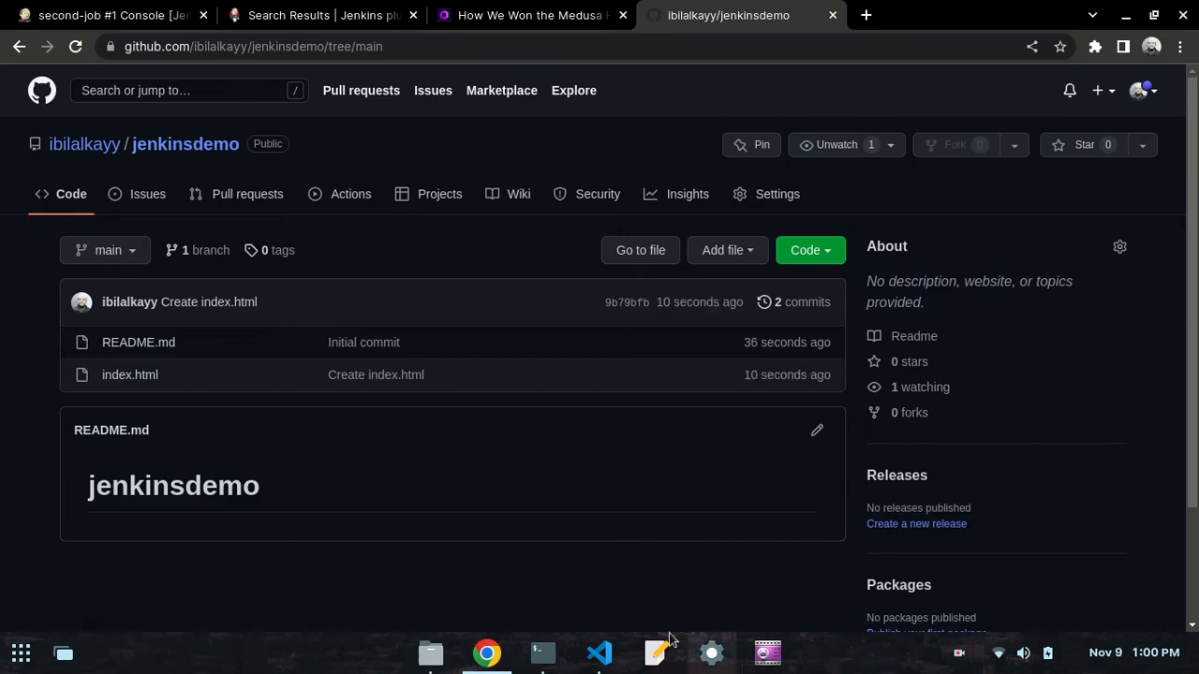
- Read the job configuration instruction in the day50.md preview in VS Code, and return to the Jenkins dashboard in Chrome
click(600, 653)
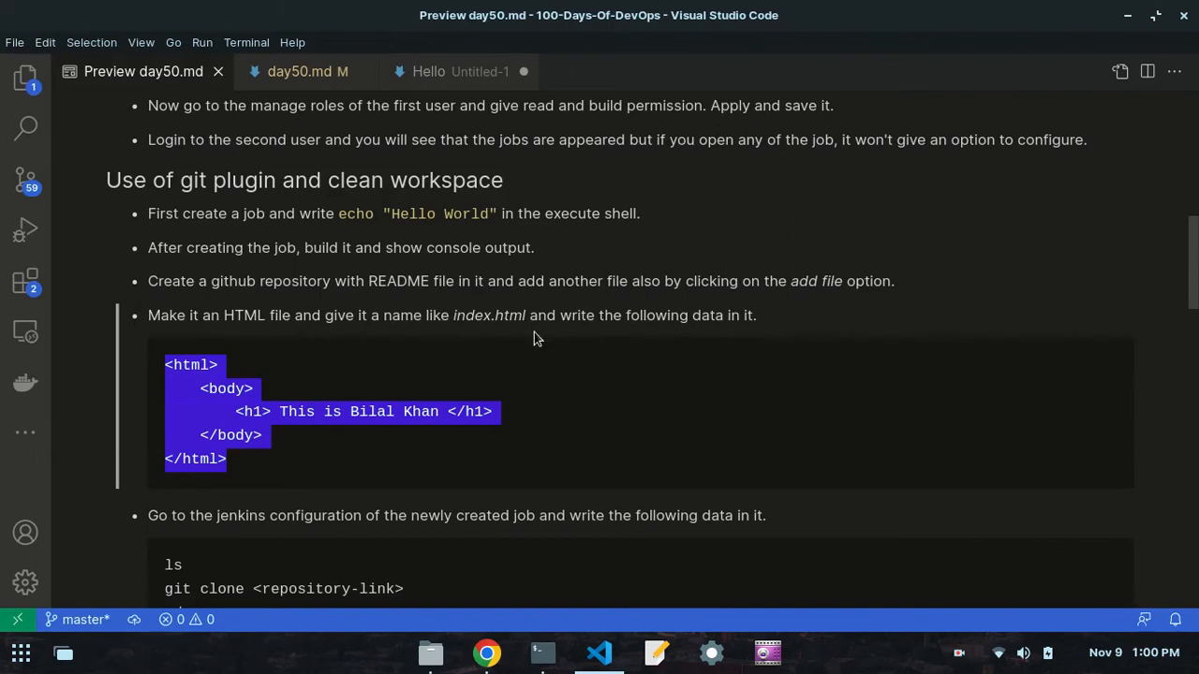
scroll(322, 367, down, 2)
click(322, 366)
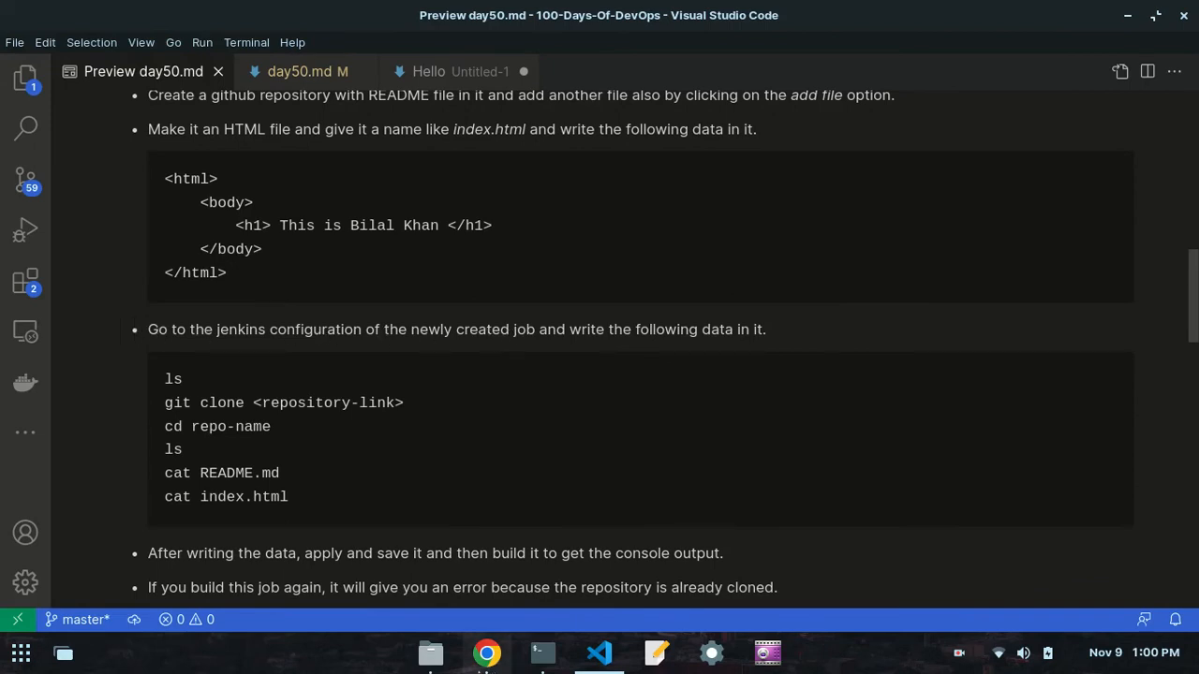
click(487, 653)
click(119, 10)
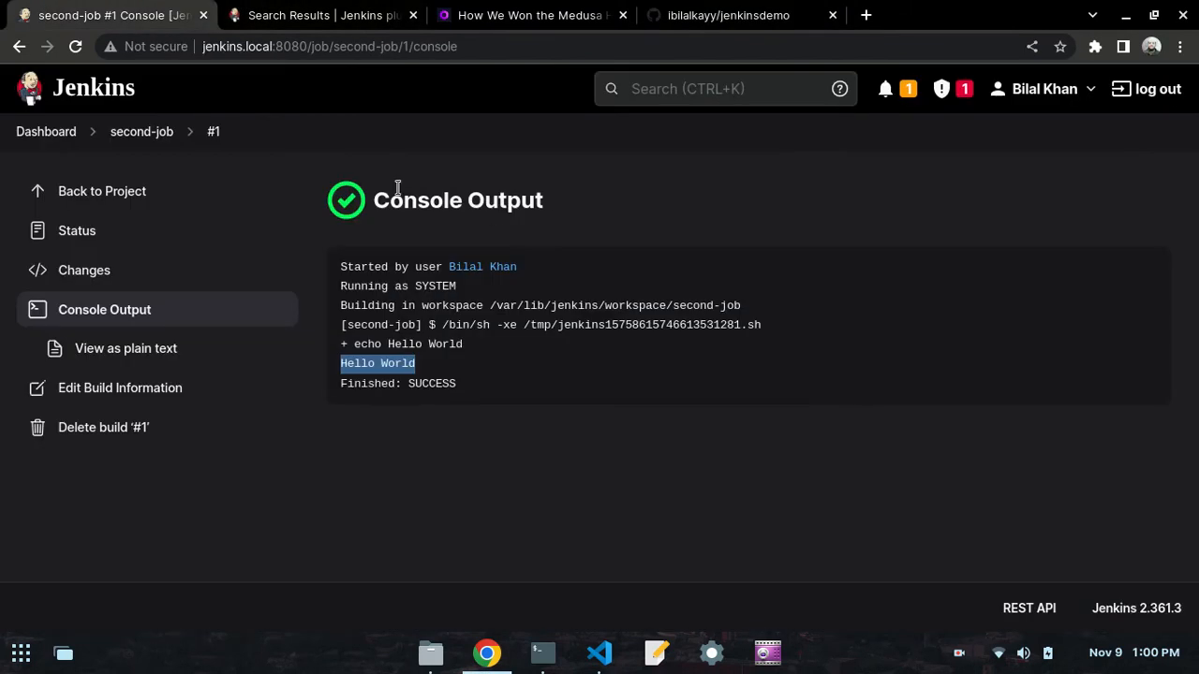
click(63, 138)
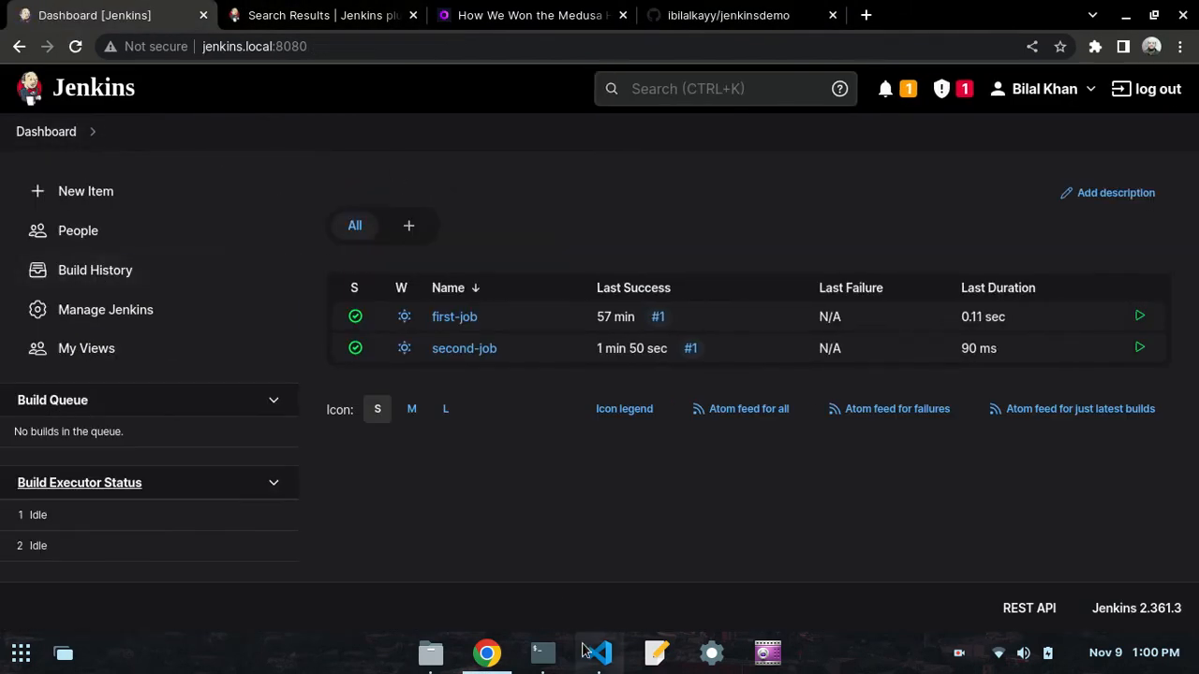
- Copy the block of ls, git clone, cd and cat commands from the day50.md preview in VS Code
click(595, 653)
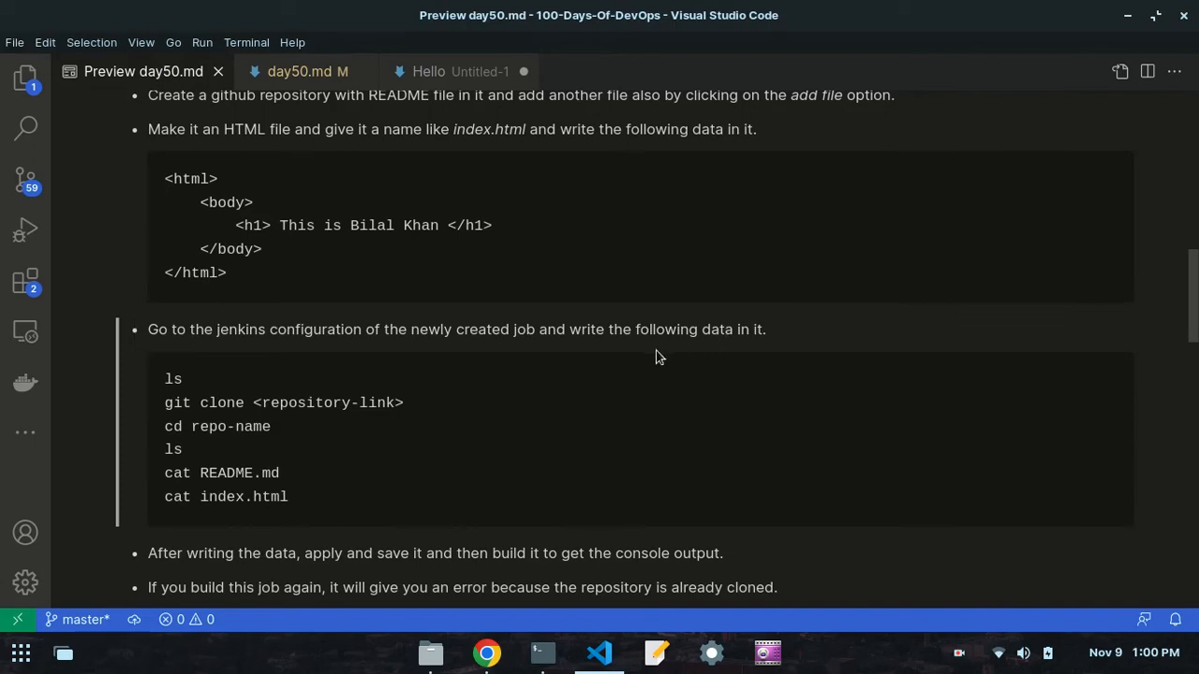
scroll(327, 432, down, 3)
drag(290, 359, 163, 239)
right_click(165, 239)
click(197, 270)
- Open second-job's configuration in Jenkins and paste the copied commands below the echo line of its Execute shell step
click(506, 653)
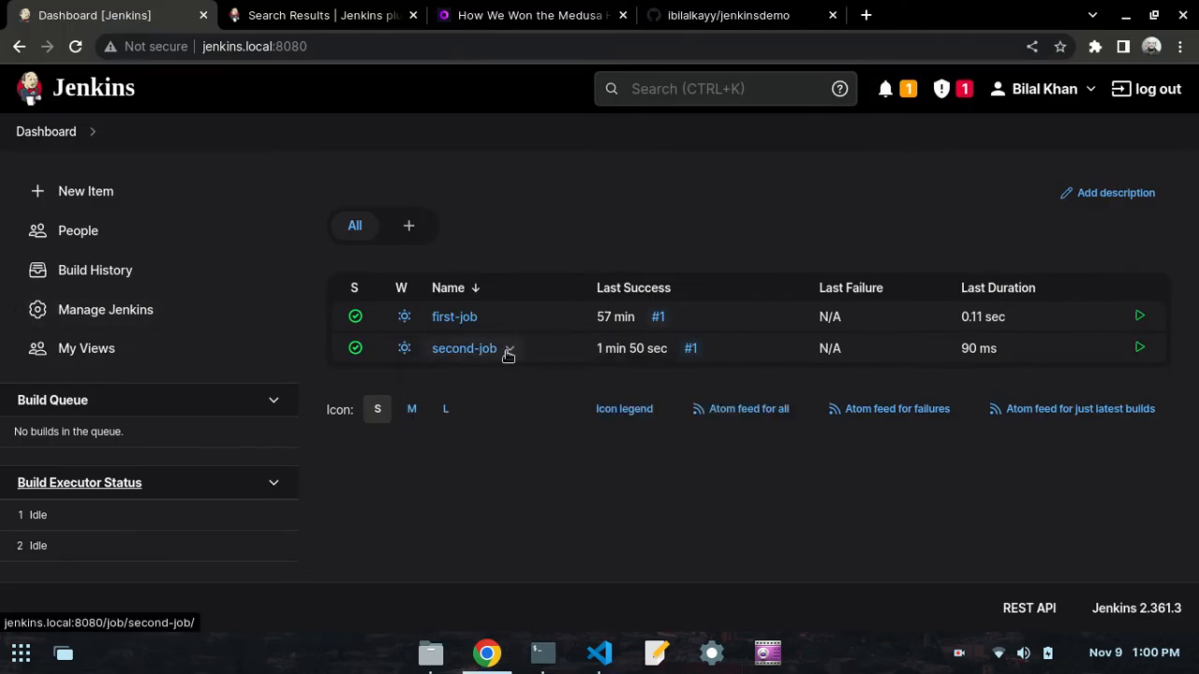
click(511, 349)
click(506, 460)
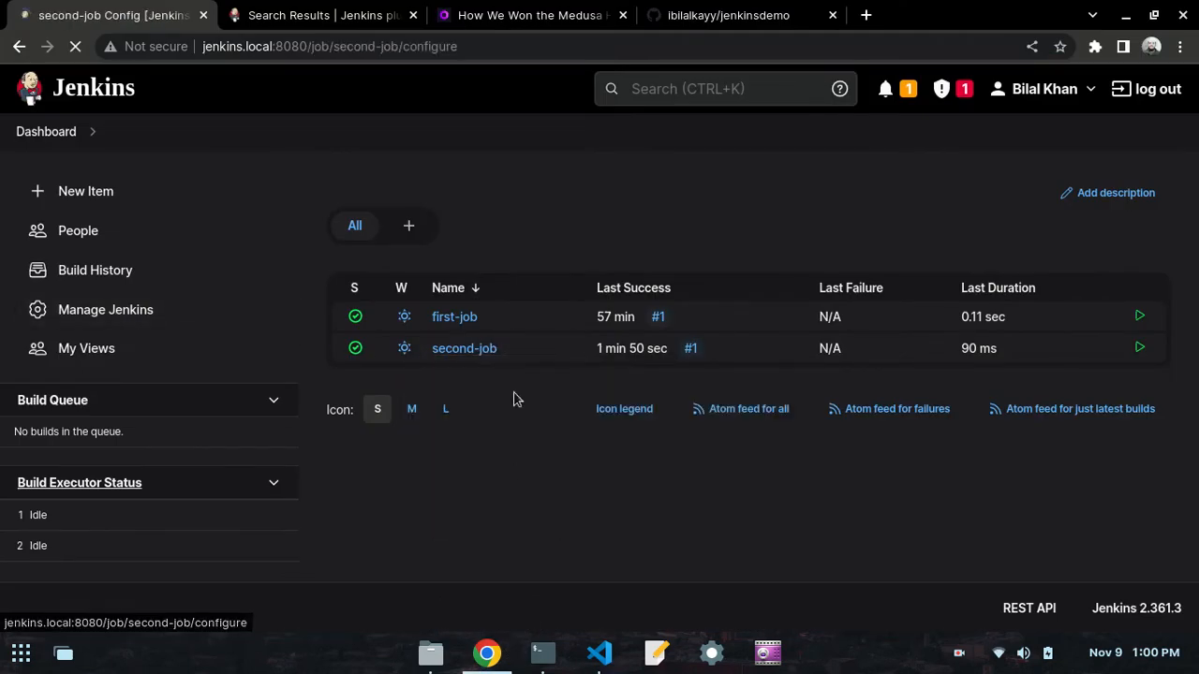
scroll(501, 364, down, 4)
scroll(501, 365, down, 8)
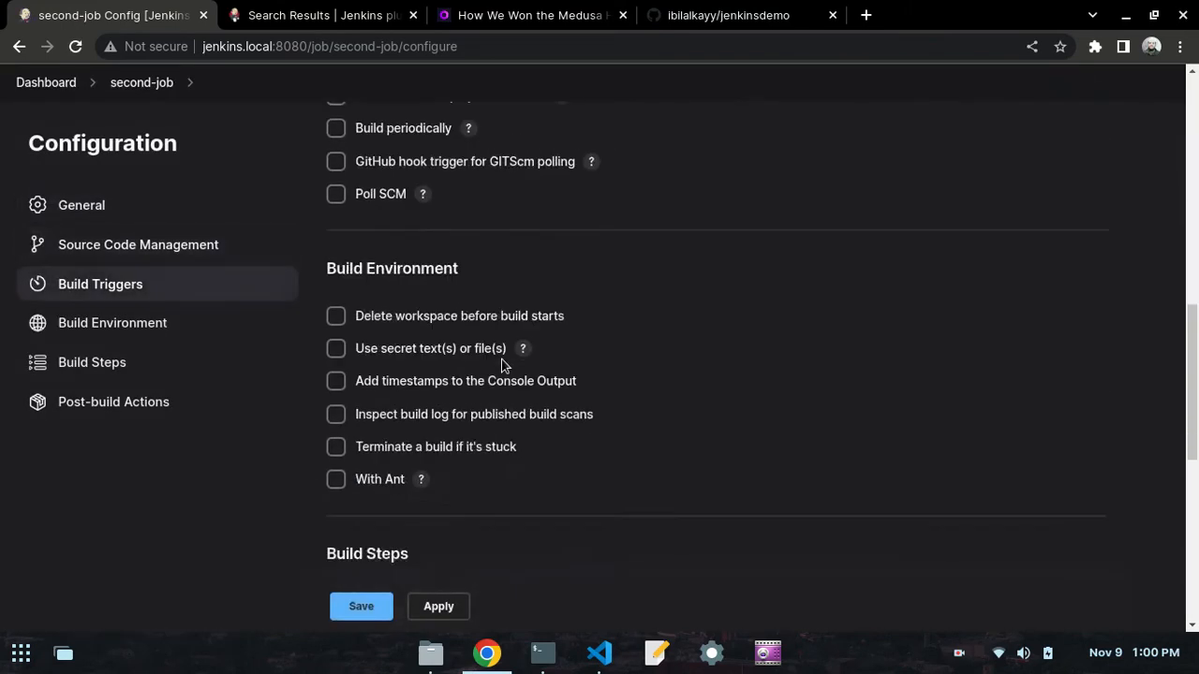
click(432, 400)
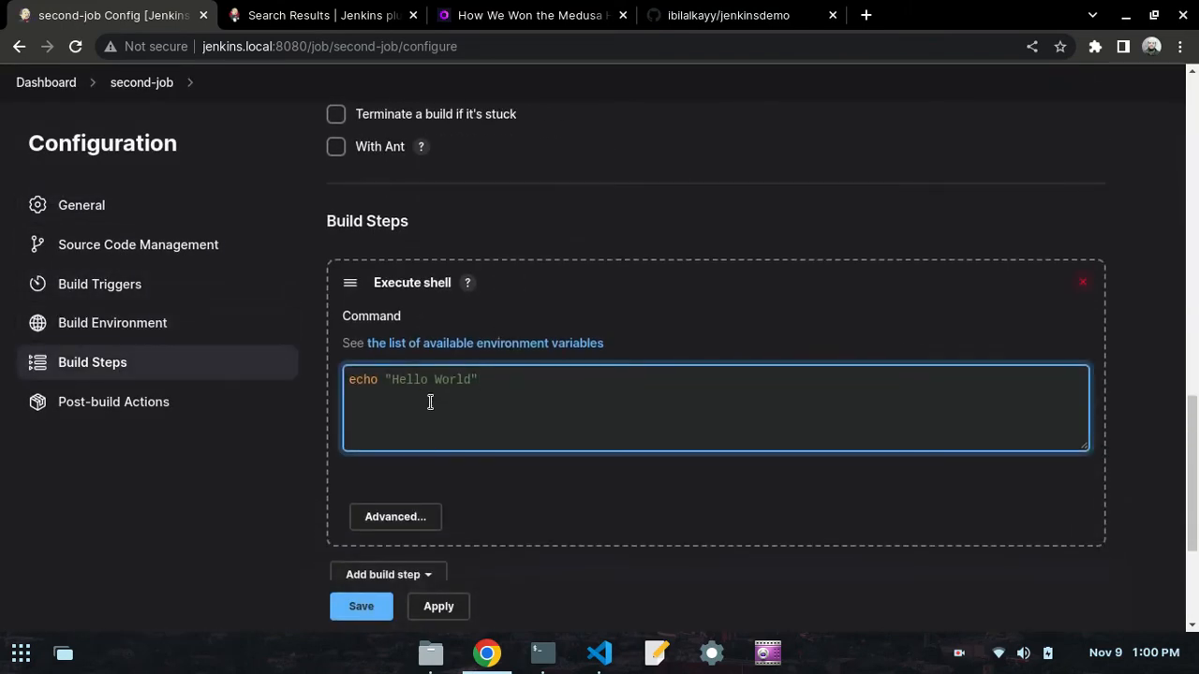
key(ctrl+v)
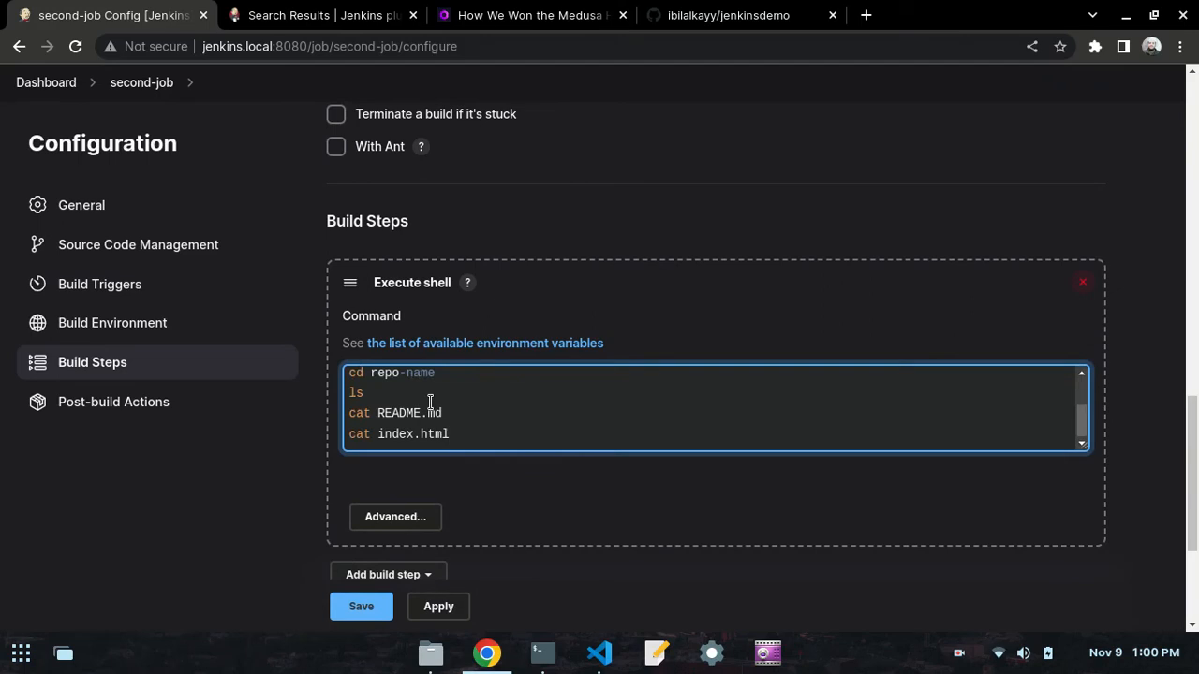
scroll(441, 400, up, 1)
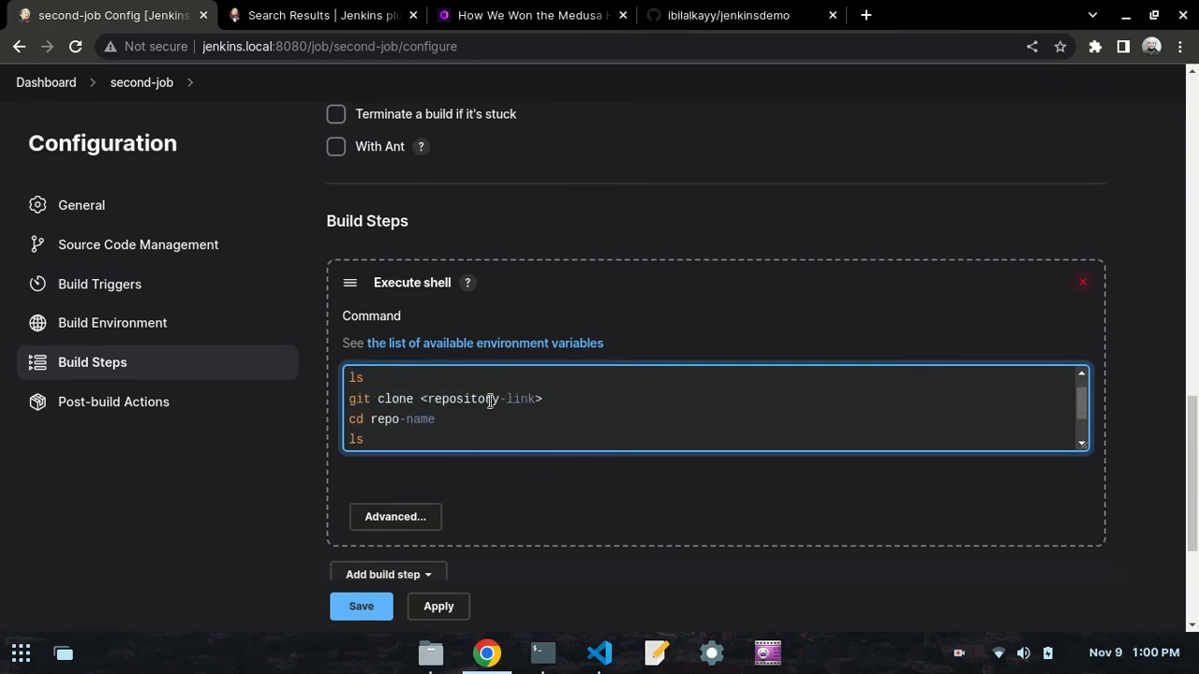
- Copy the HTTPS clone URL of the jenkinsdemo repository from its GitHub page
click(749, 13)
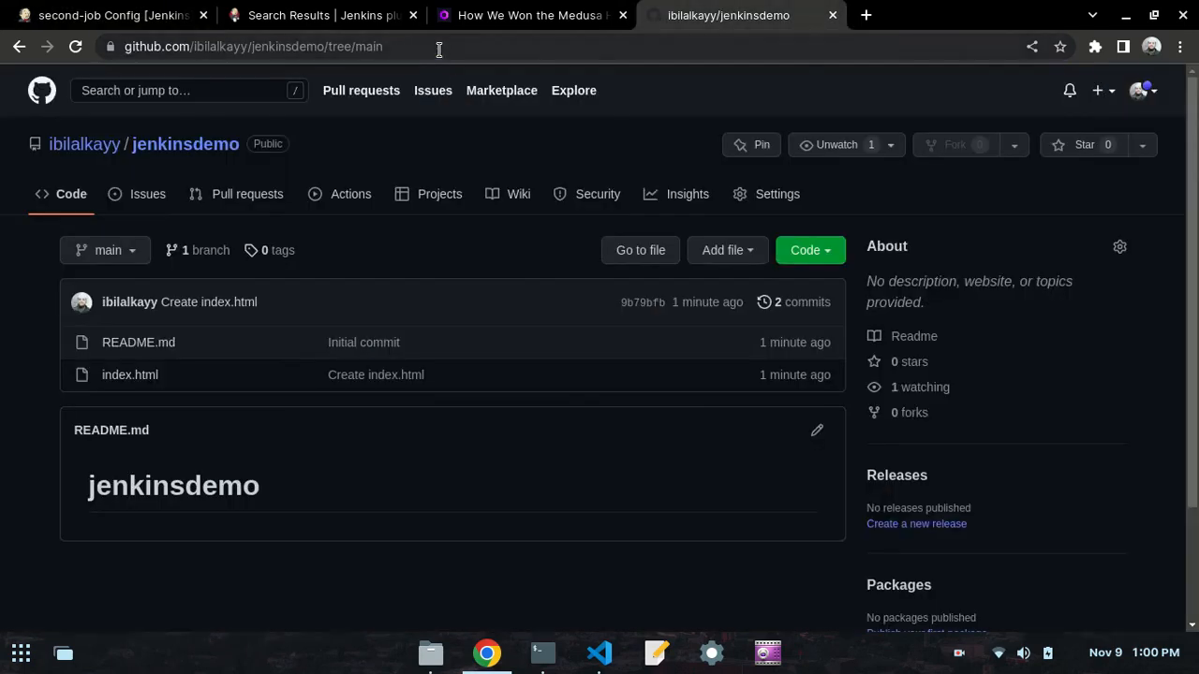
click(439, 49)
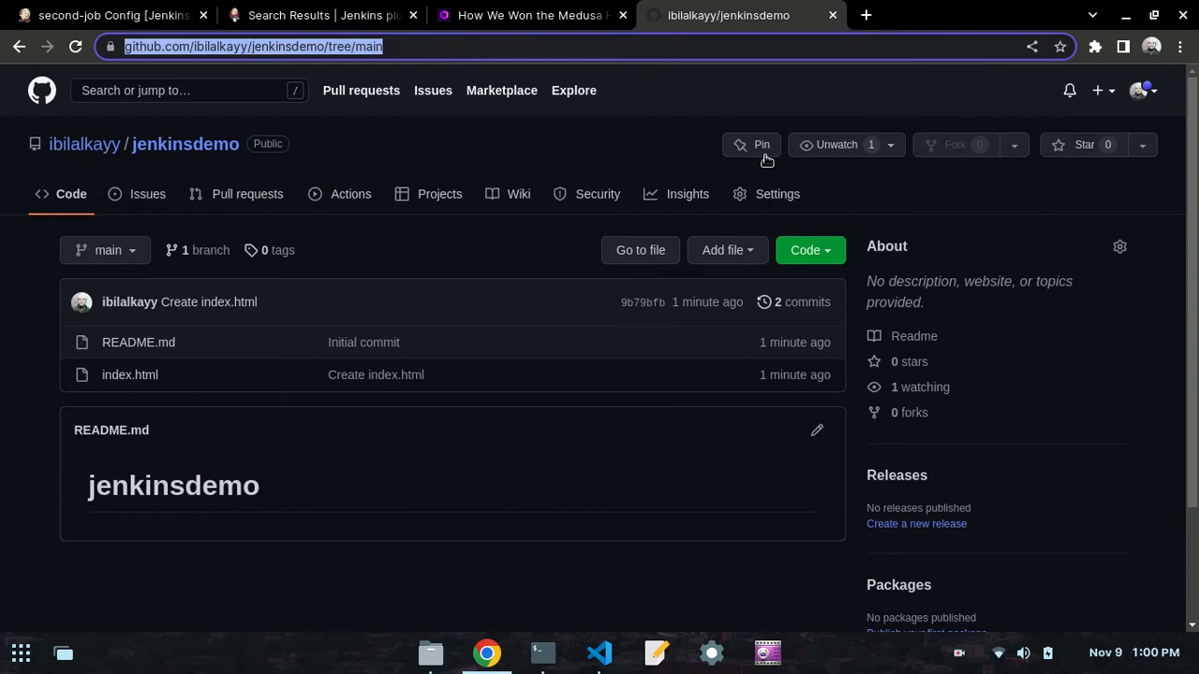
key(Escape)
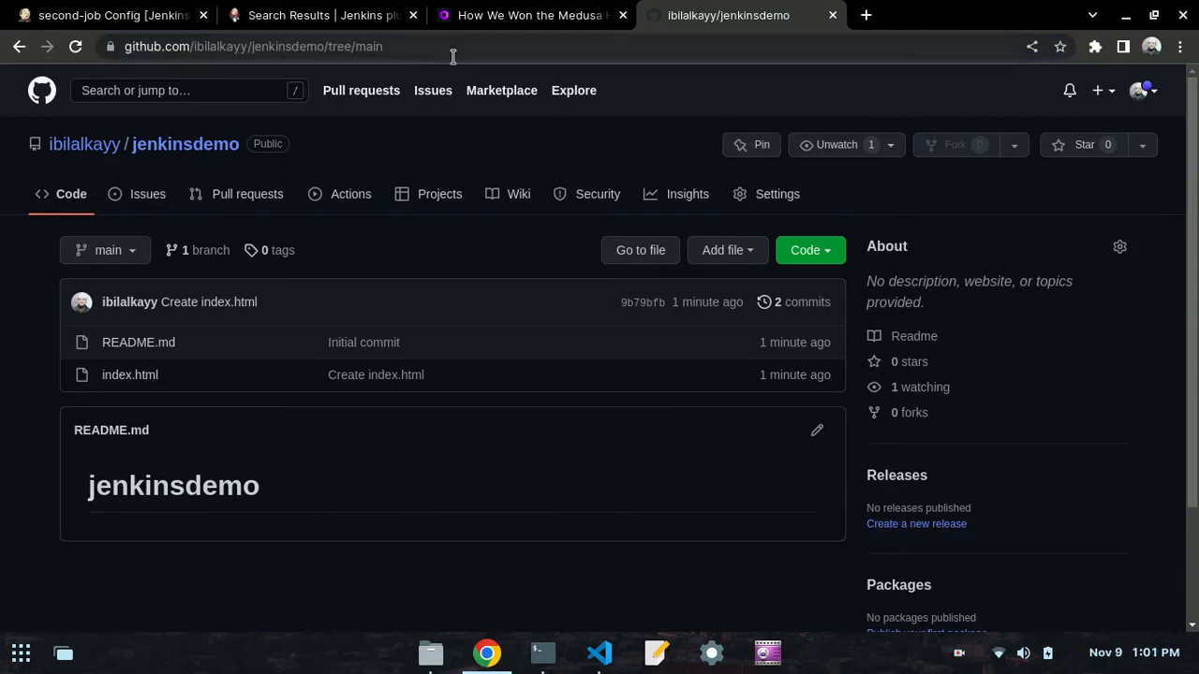
click(806, 251)
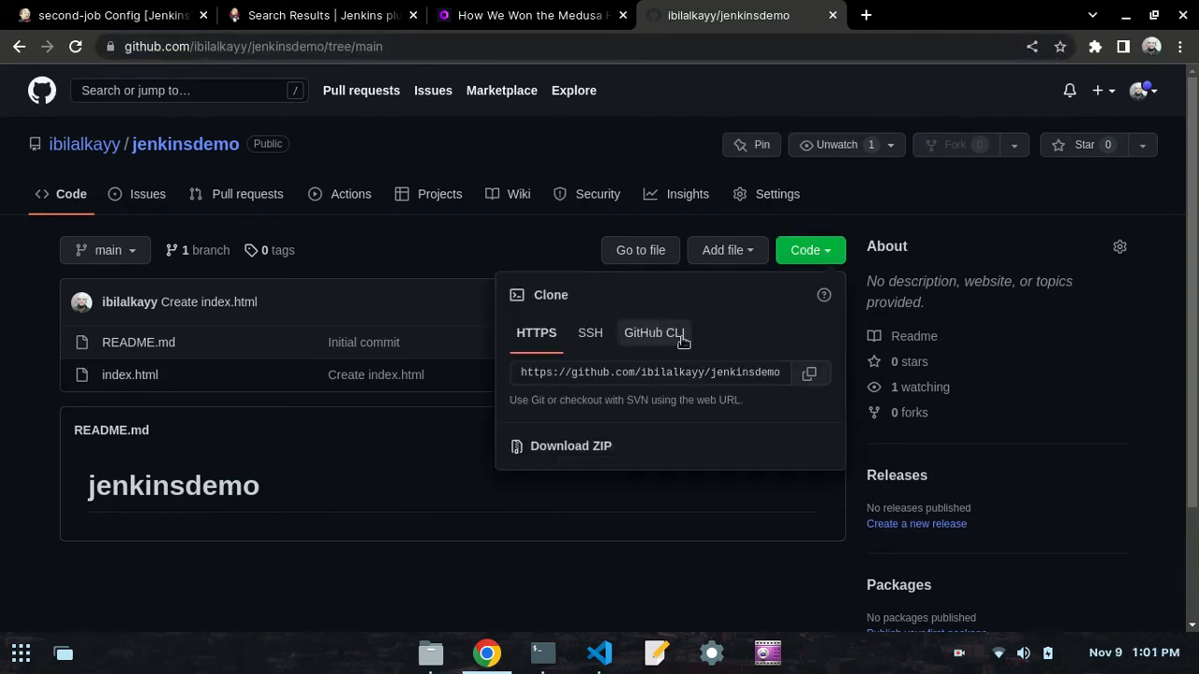
click(820, 374)
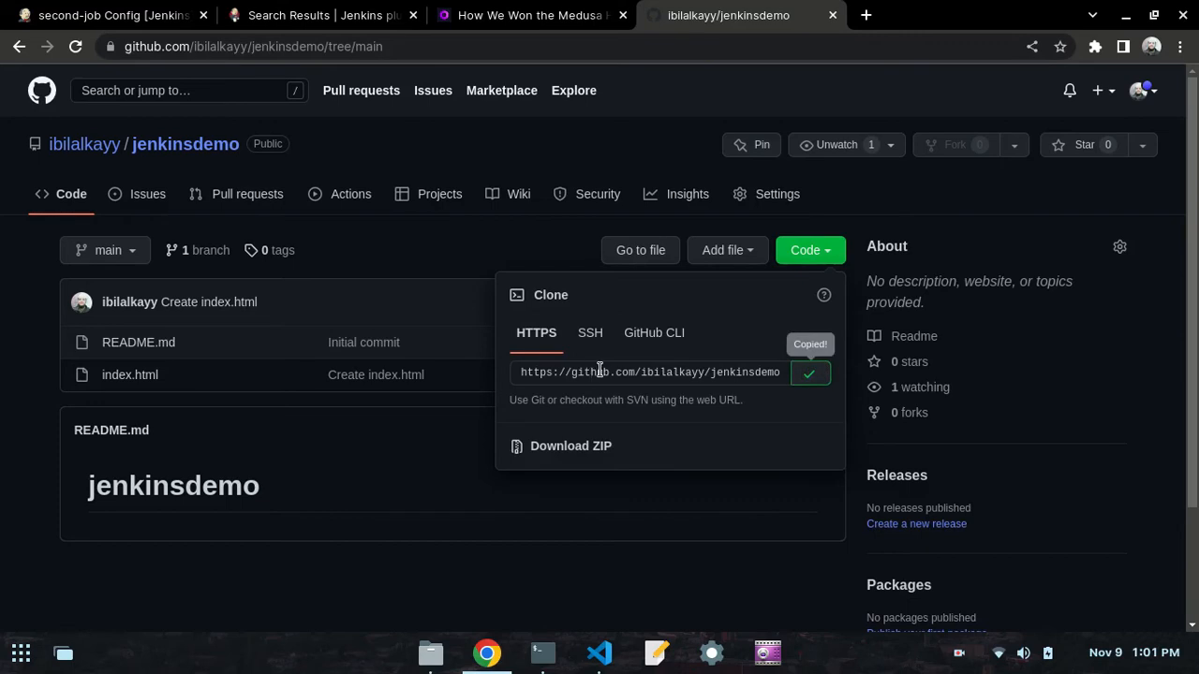
click(494, 155)
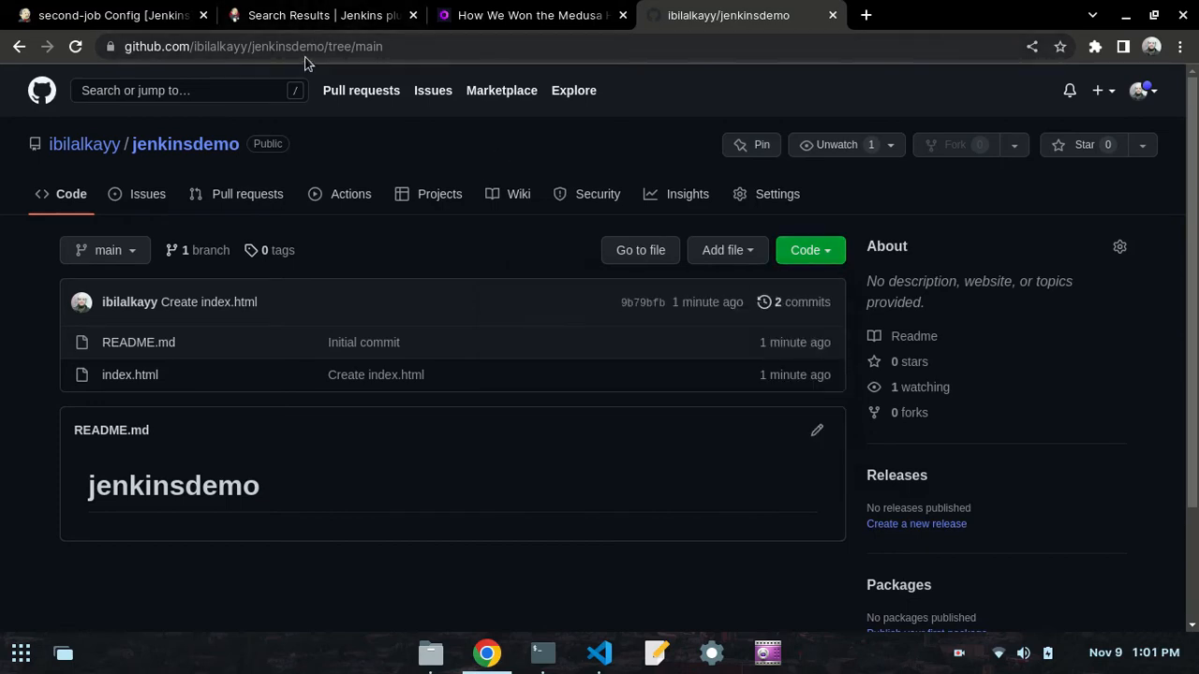
- Replace the <repository-link> placeholder in second-job's git clone command with the copied jenkinsdemo clone URL
key(ctrl+1)
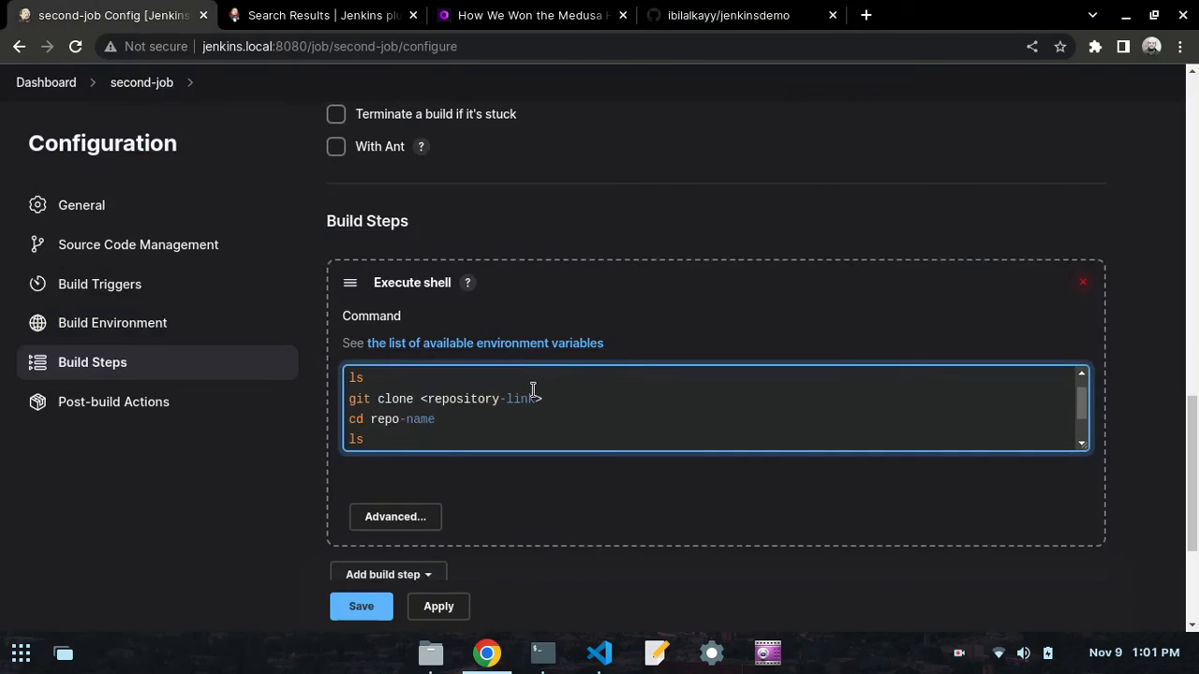
drag(548, 398, 418, 398)
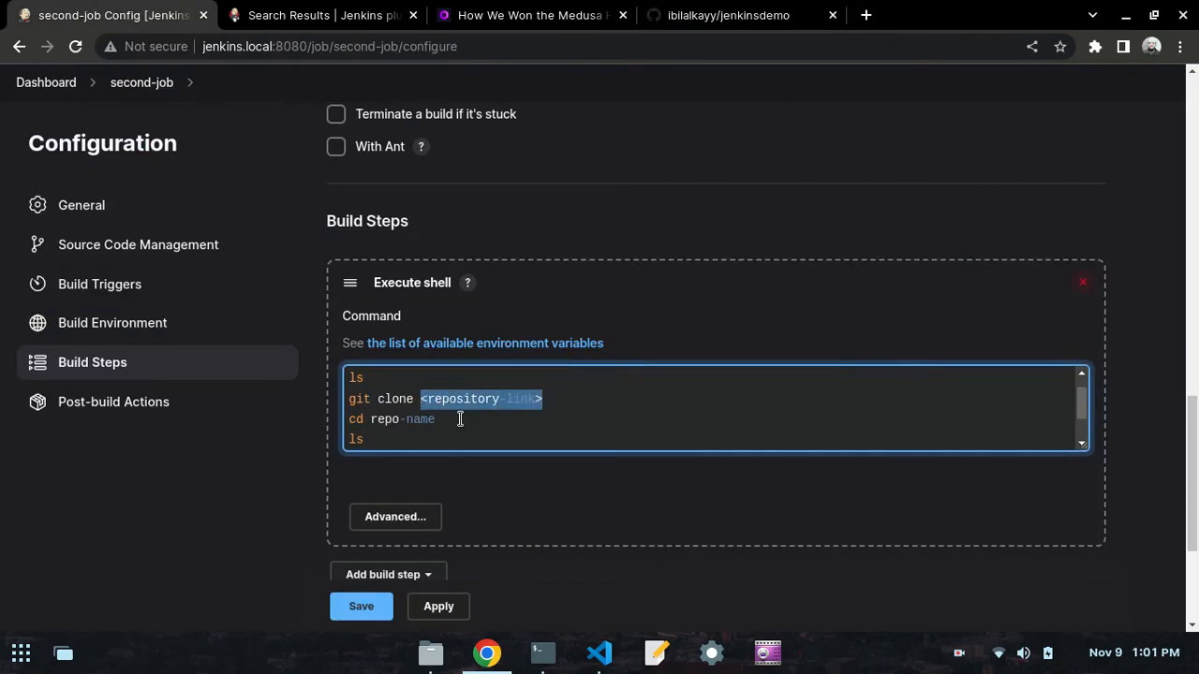
key(BackSpace)
right_click(460, 398)
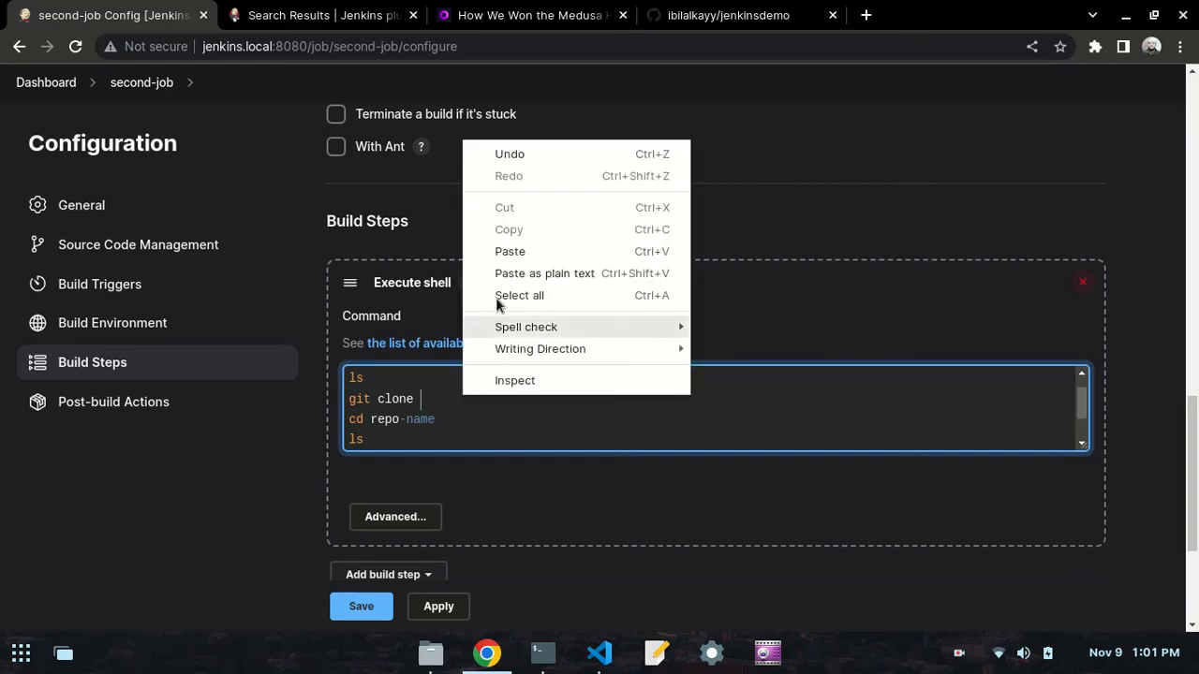
click(501, 251)
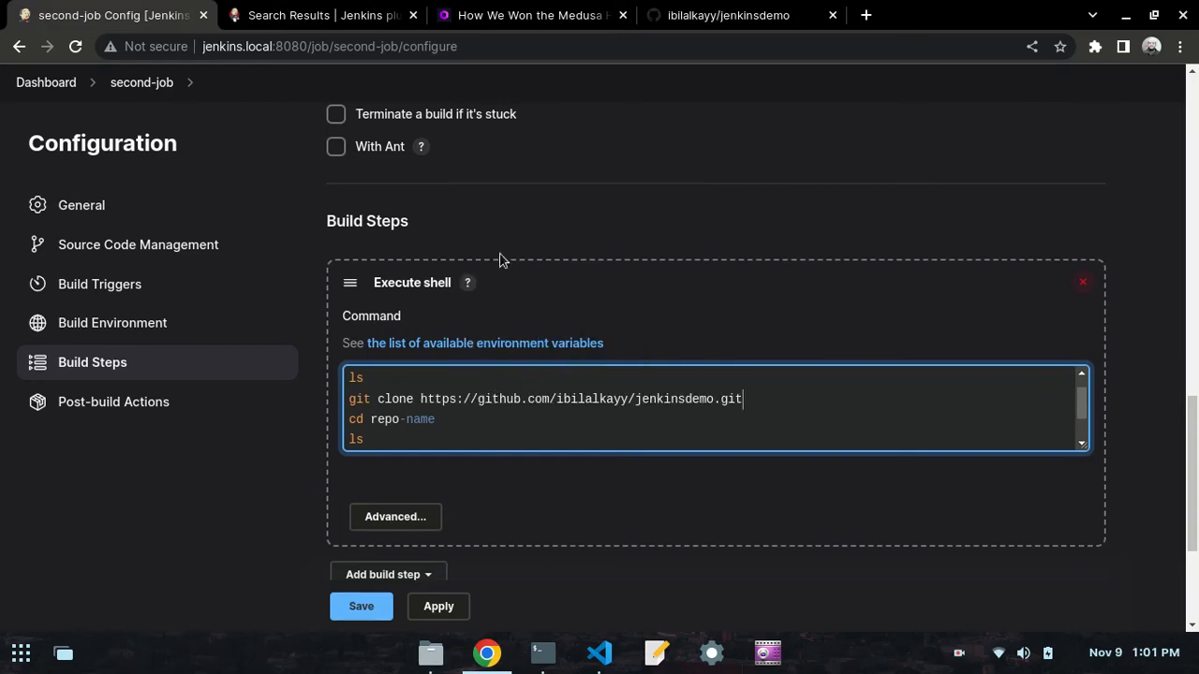
- Examine each command of the job script in the day50.md preview in VS Code, from the first ls through cat index.html
click(602, 655)
click(208, 245)
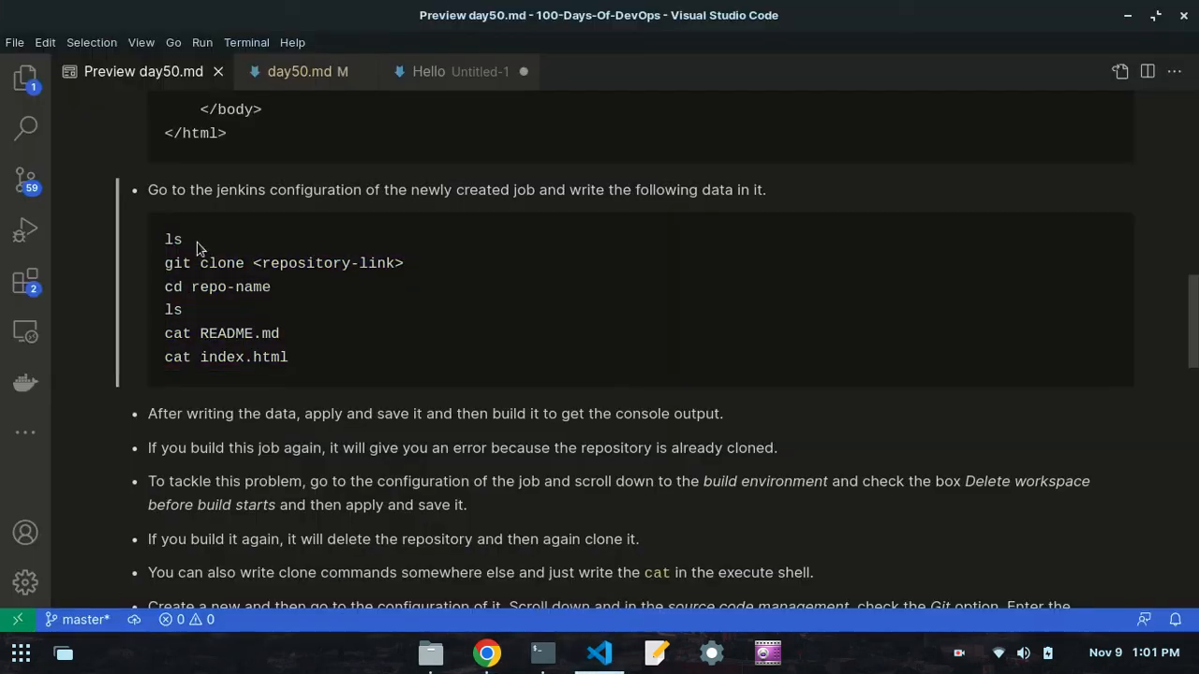
drag(197, 248, 165, 240)
click(185, 241)
drag(428, 270, 166, 263)
click(168, 264)
drag(274, 295, 167, 288)
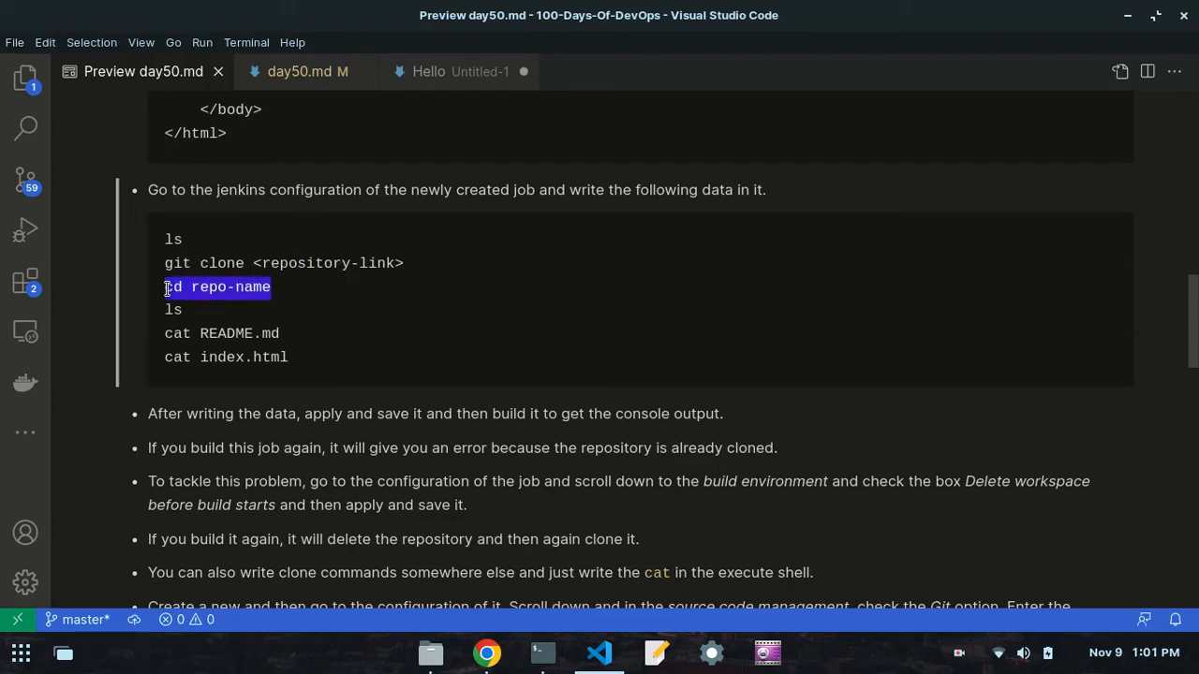
click(218, 287)
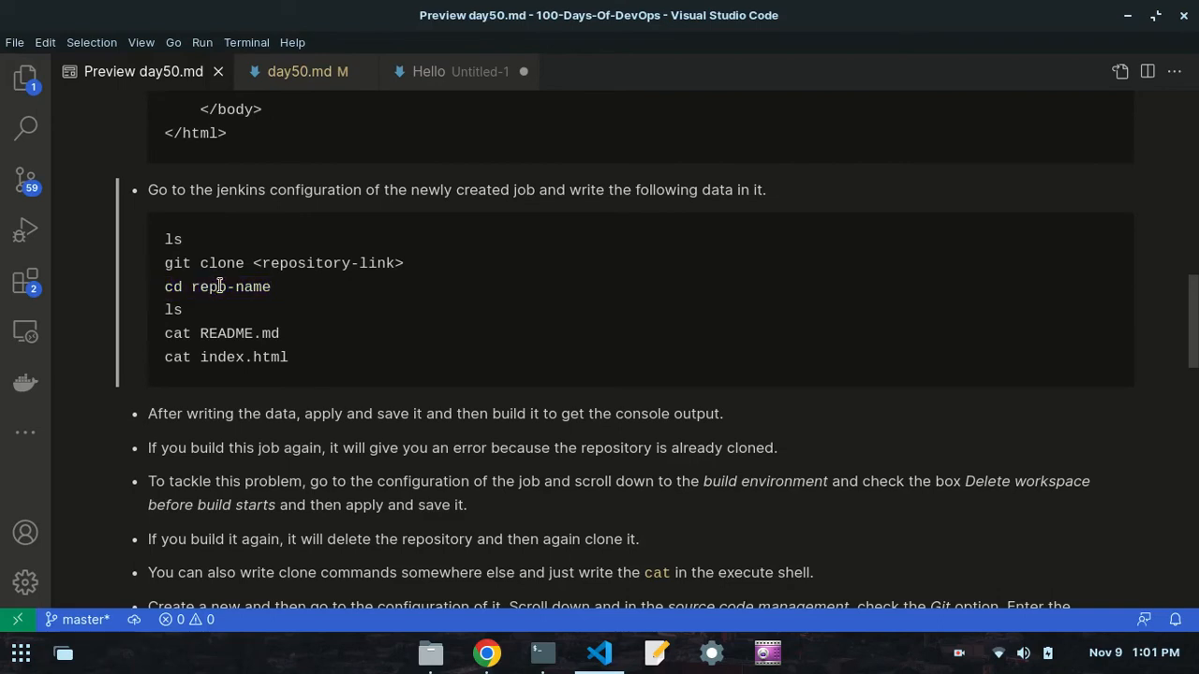
double_click(175, 309)
click(176, 309)
drag(264, 287, 192, 288)
click(214, 302)
drag(284, 336, 204, 333)
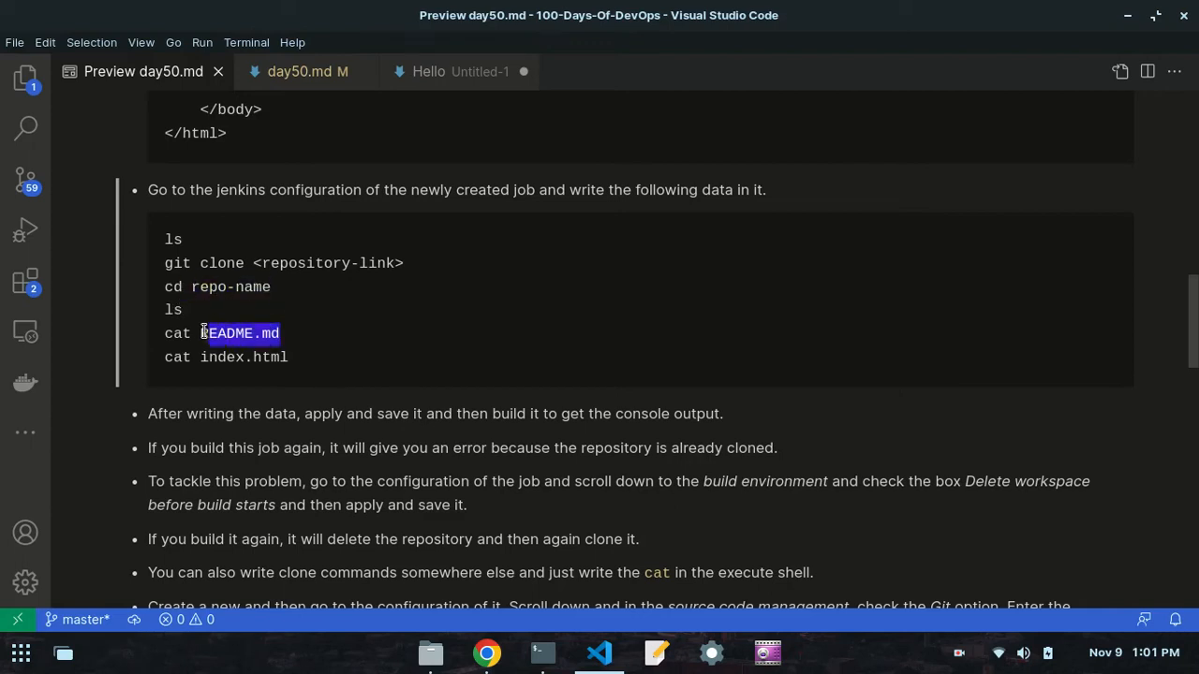
click(203, 333)
drag(284, 335, 193, 328)
click(193, 328)
drag(296, 359, 271, 357)
click(203, 358)
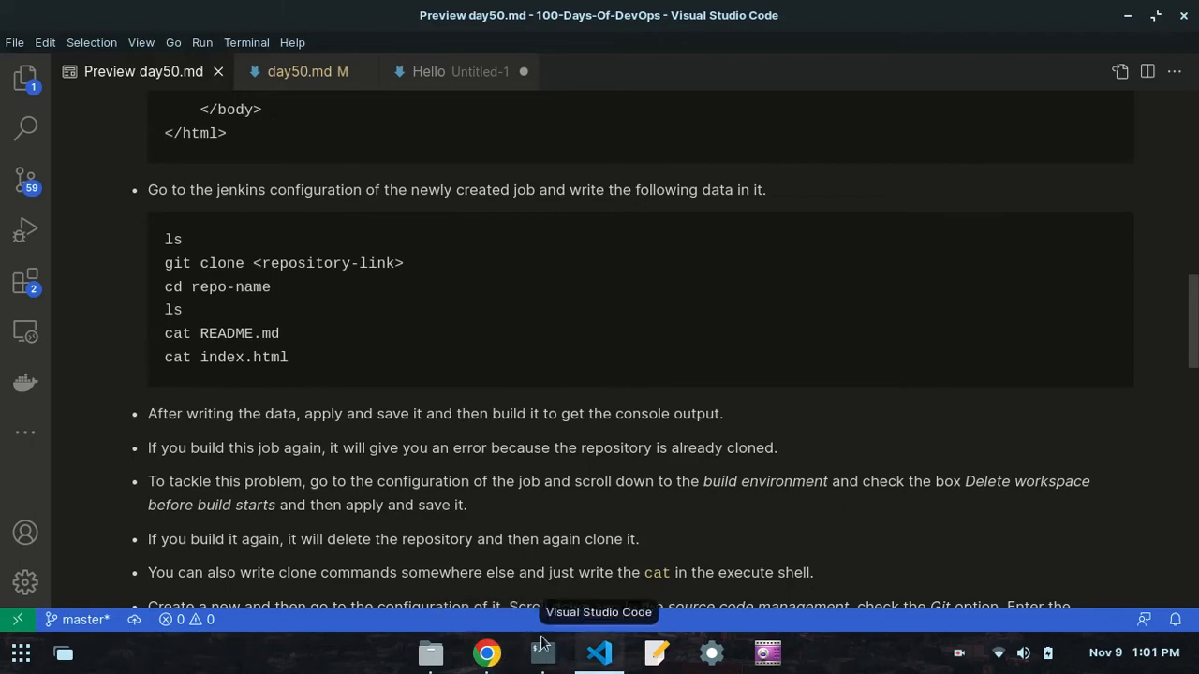
- Back in Jenkins, replace repo-name with jenkinsdemo in the cd command of second-job's shell script
click(486, 653)
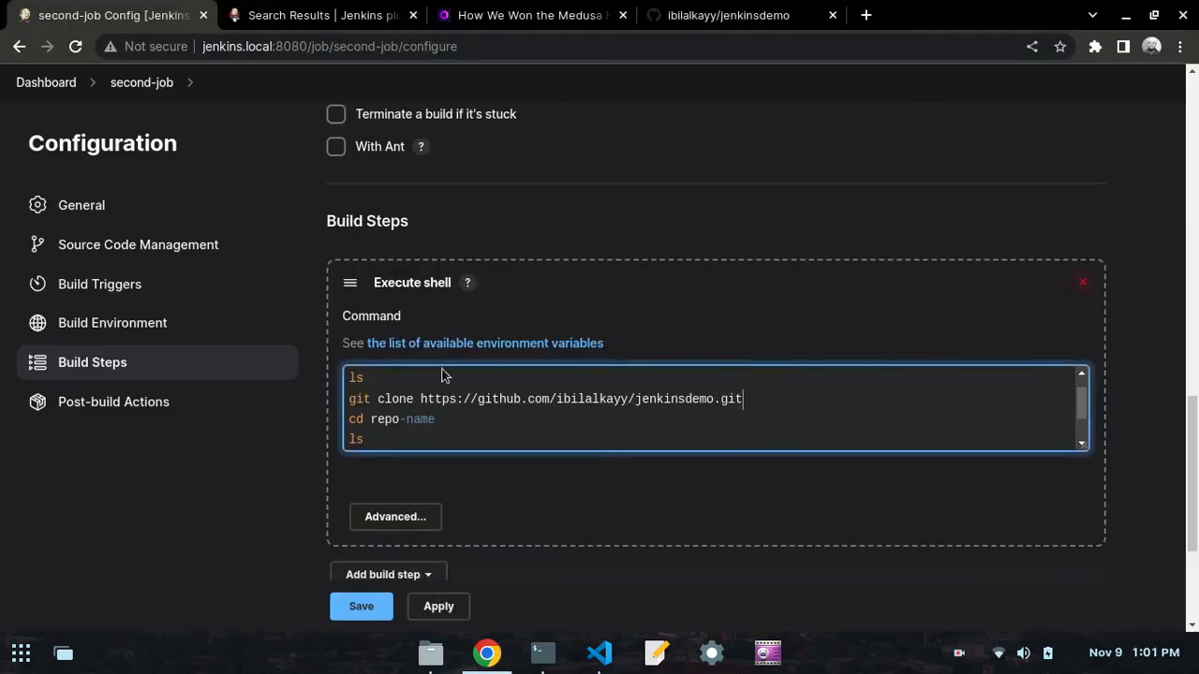
click(446, 419)
text(jenkinsdemo)
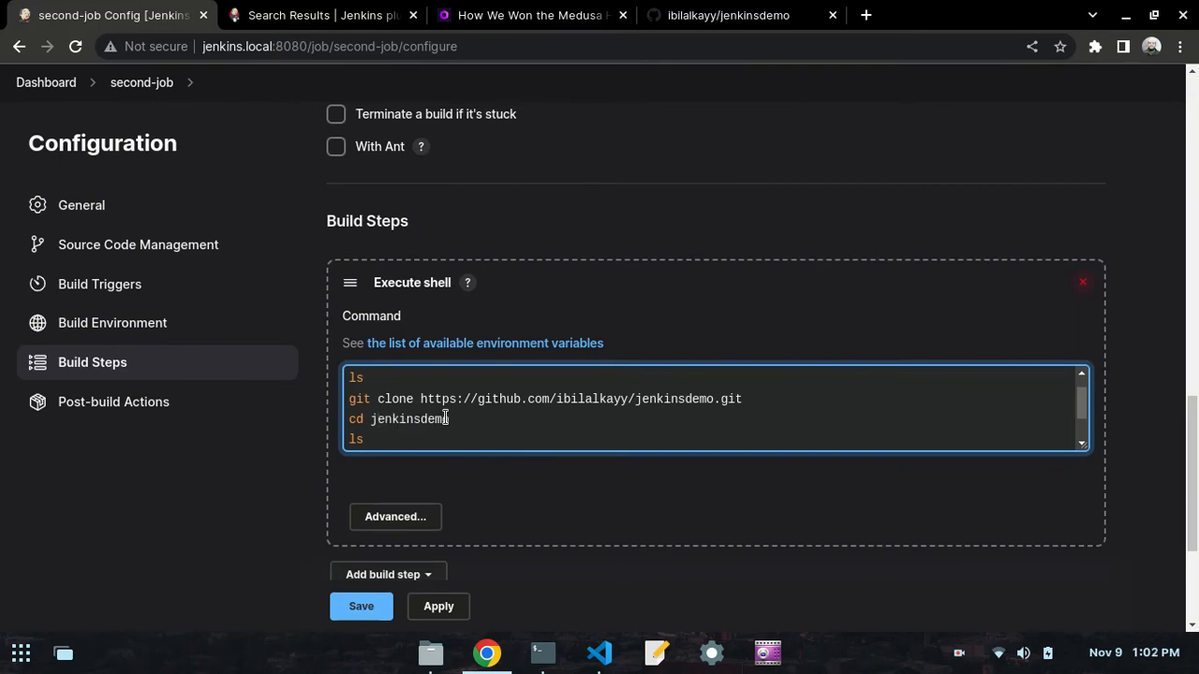
- Review every command in second-job's shell script, from echo "Hello World" through git clone and cd jenkinsdemo to cat index.html
scroll(361, 423, up, 1)
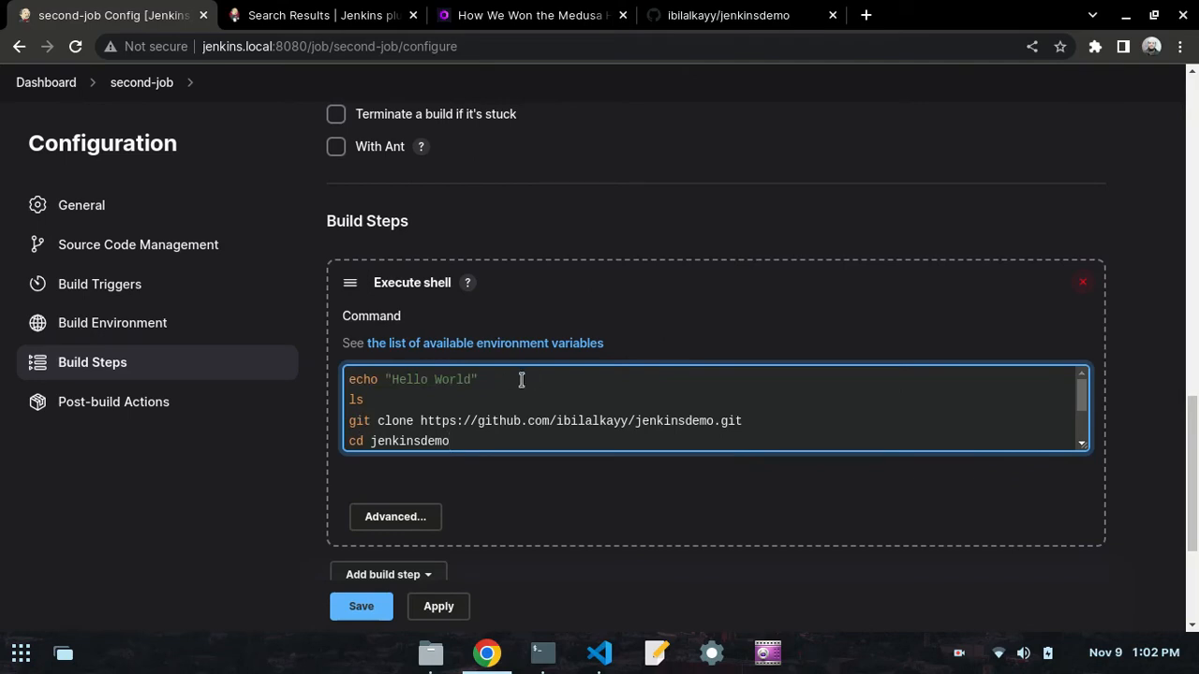
drag(480, 379, 331, 406)
click(352, 379)
click(401, 398)
drag(746, 423, 319, 426)
click(409, 409)
scroll(378, 436, down, 1)
drag(444, 394, 342, 418)
click(453, 396)
click(369, 412)
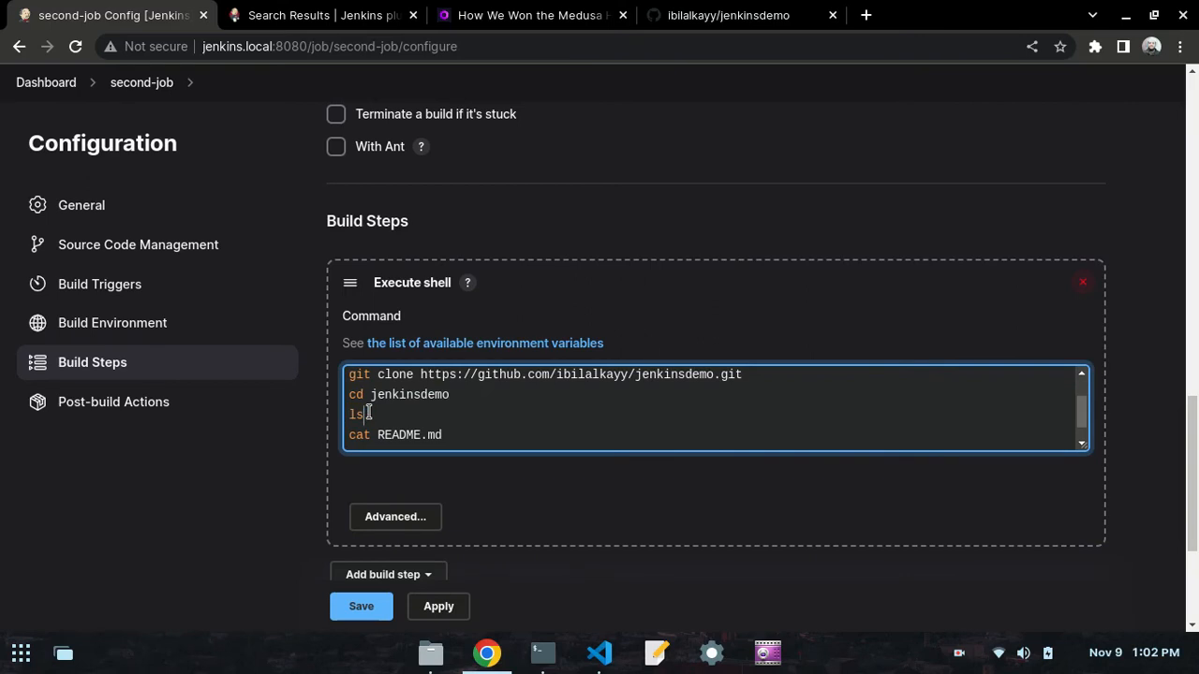
scroll(446, 416, down, 1)
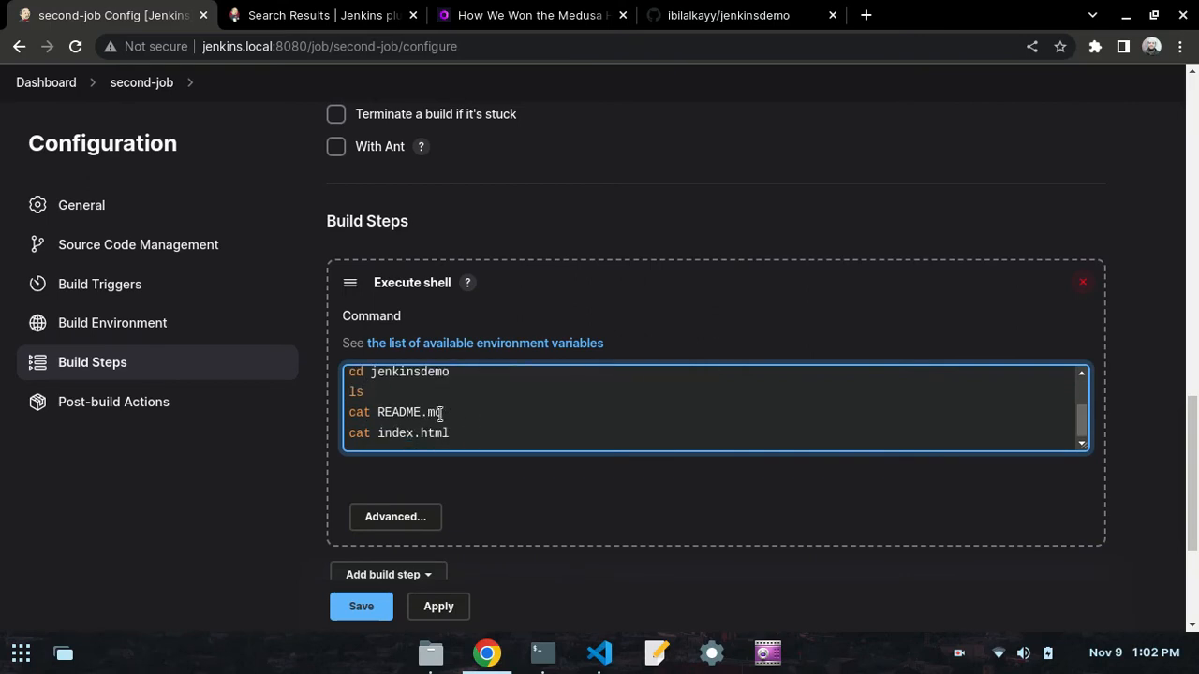
drag(442, 413, 375, 413)
drag(448, 431, 376, 432)
click(378, 434)
- Apply and save the second-job configuration with the updated shell script
scroll(368, 468, down, 3)
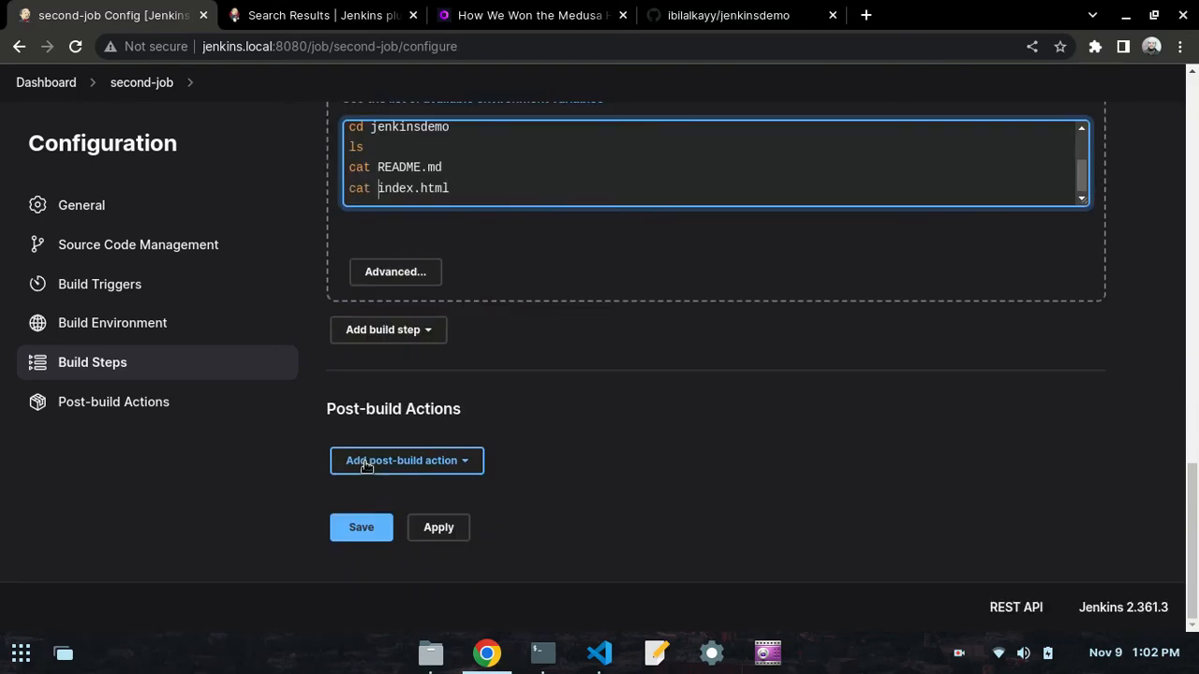
click(436, 525)
click(377, 526)
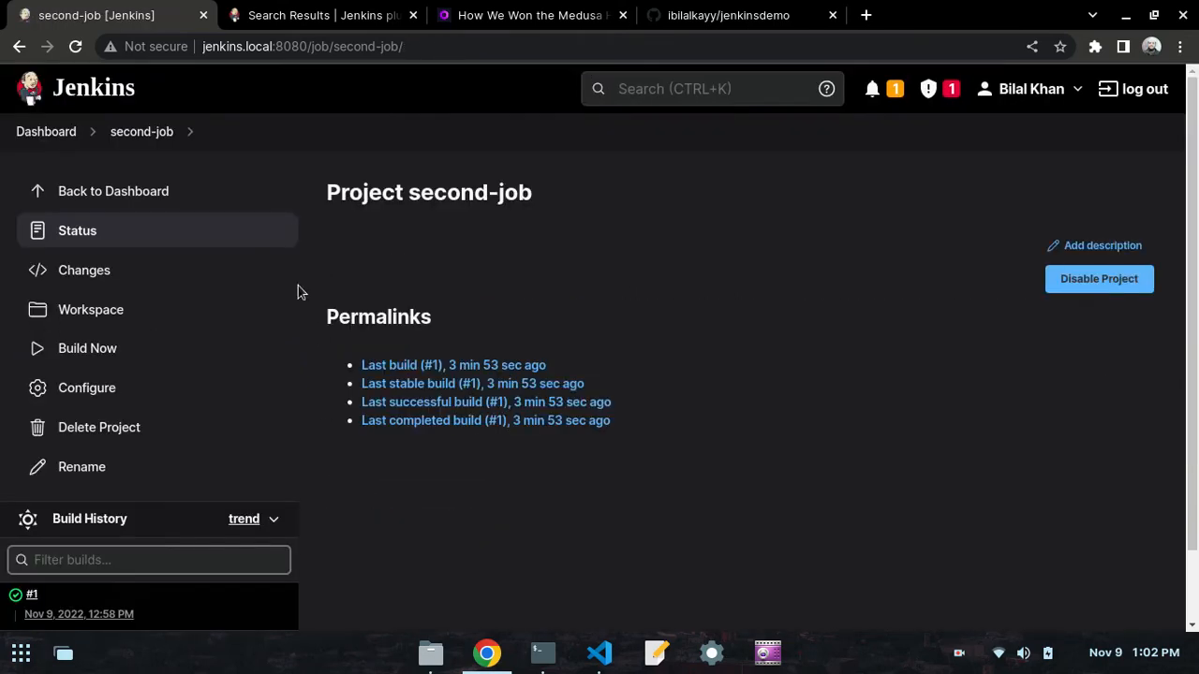
- Return to the Jenkins dashboard and start a build of second-job from its job list
scroll(94, 234, down, 1)
scroll(103, 112, up, 2)
click(48, 131)
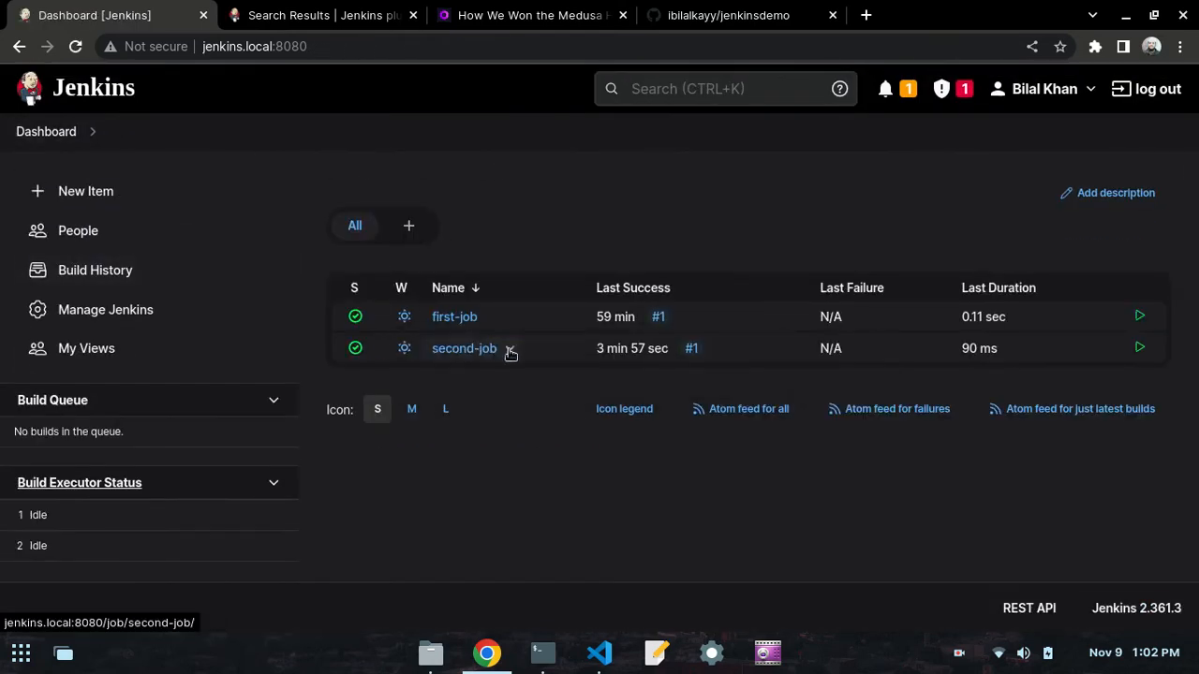
click(510, 350)
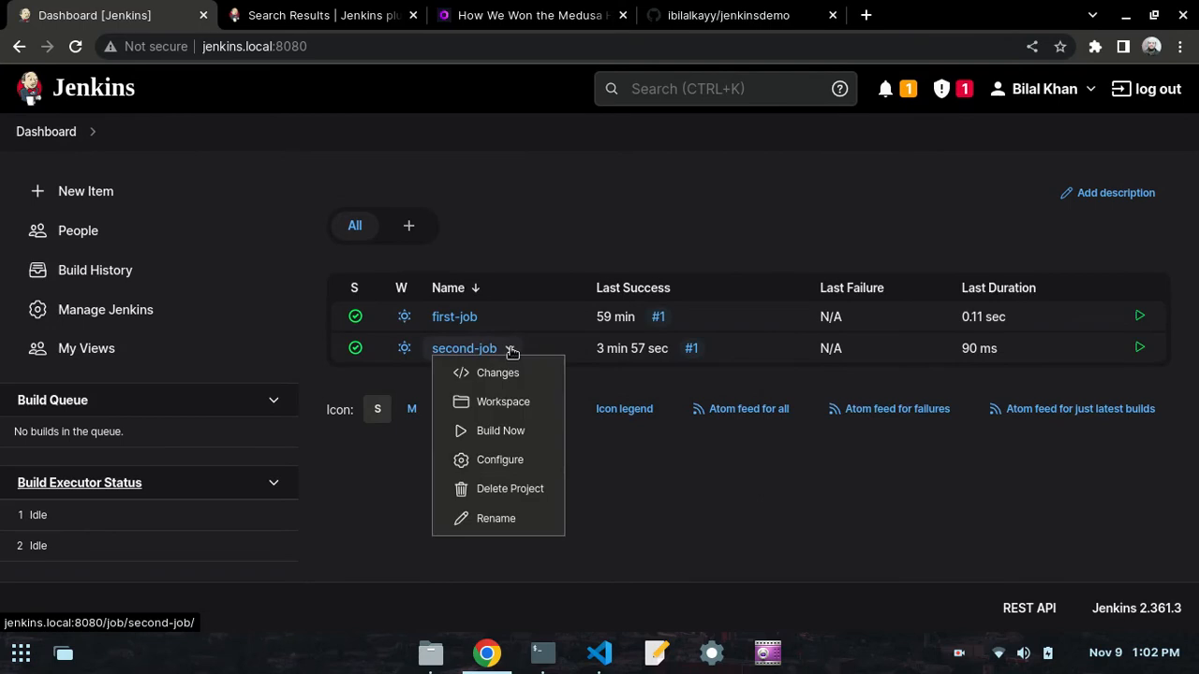
click(502, 432)
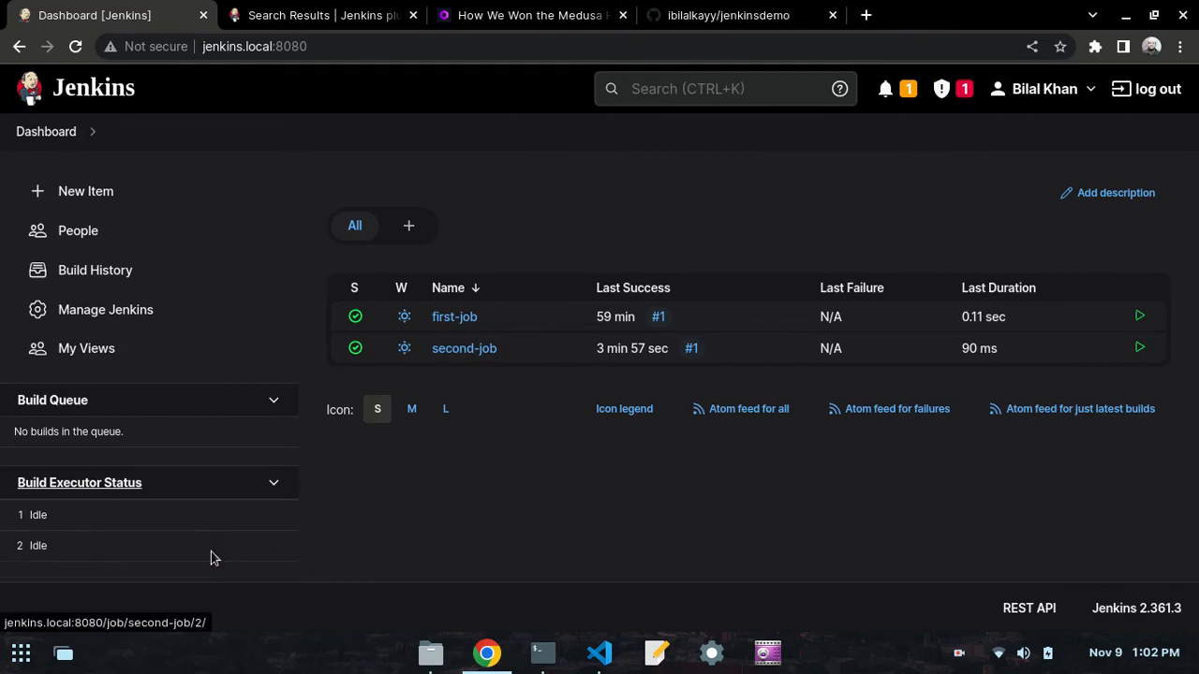
- Open the console output of second-job's build #2
click(466, 349)
scroll(123, 543, down, 2)
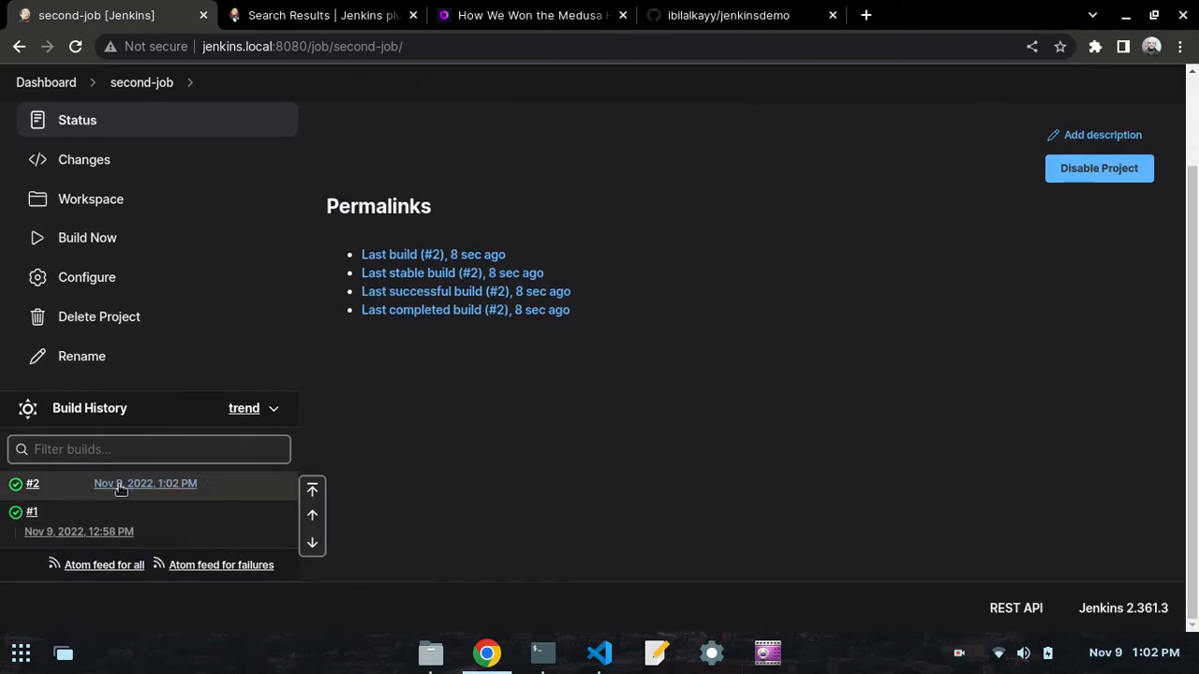
click(34, 491)
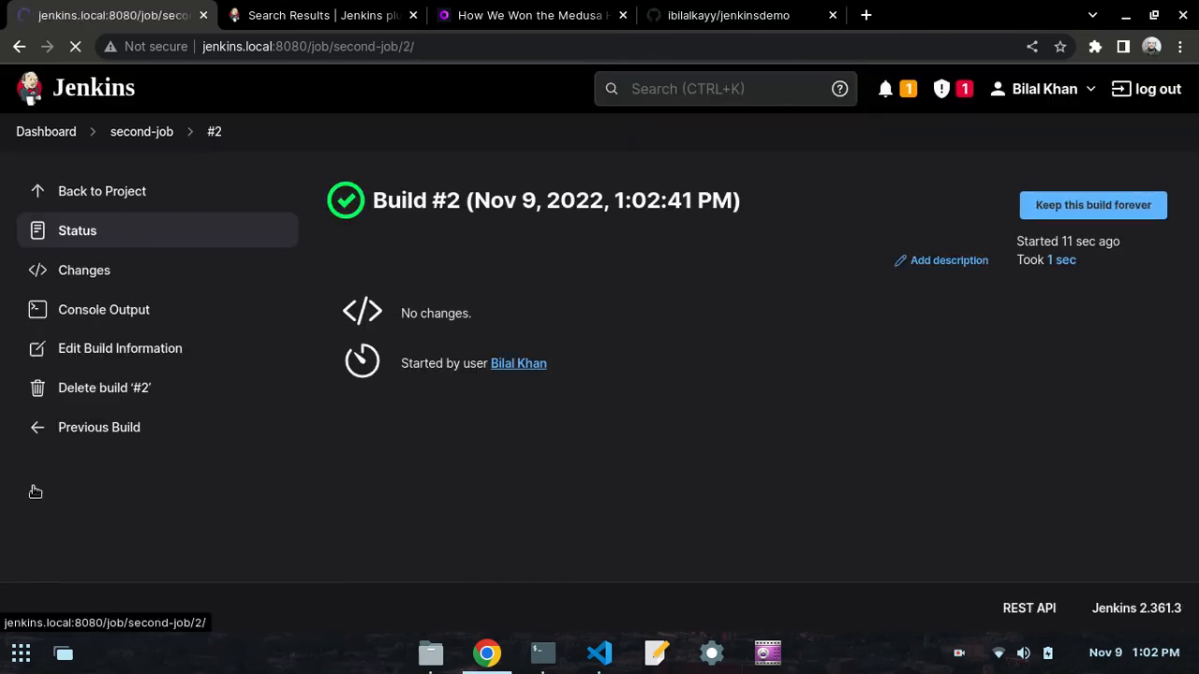
click(94, 317)
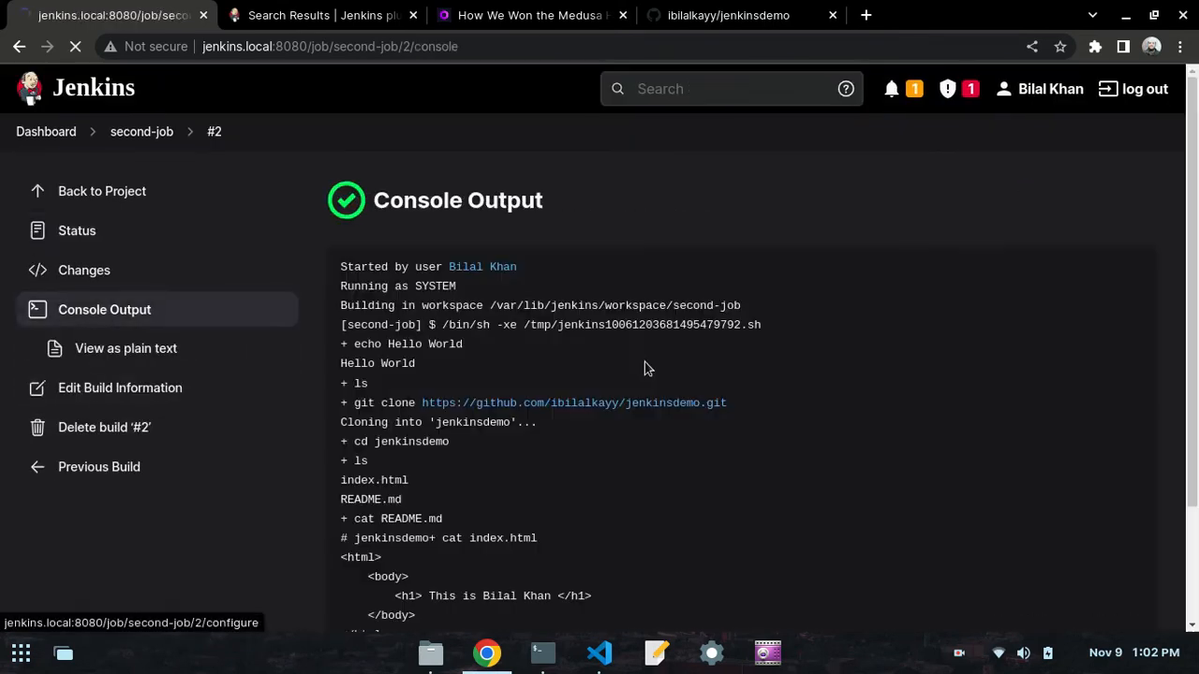
scroll(618, 349, down, 3)
scroll(607, 348, up, 2)
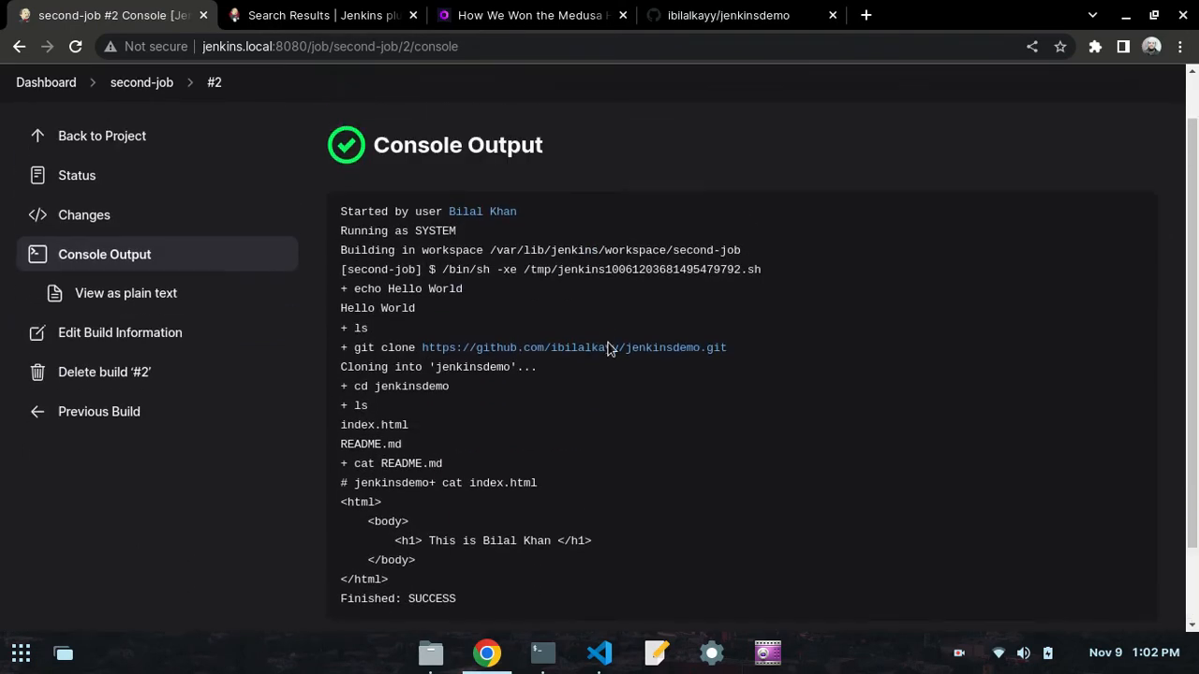
- Examine build #2's console output from the echo command through git clone and cd jenkinsdemo to the ls file listing
drag(475, 295, 342, 292)
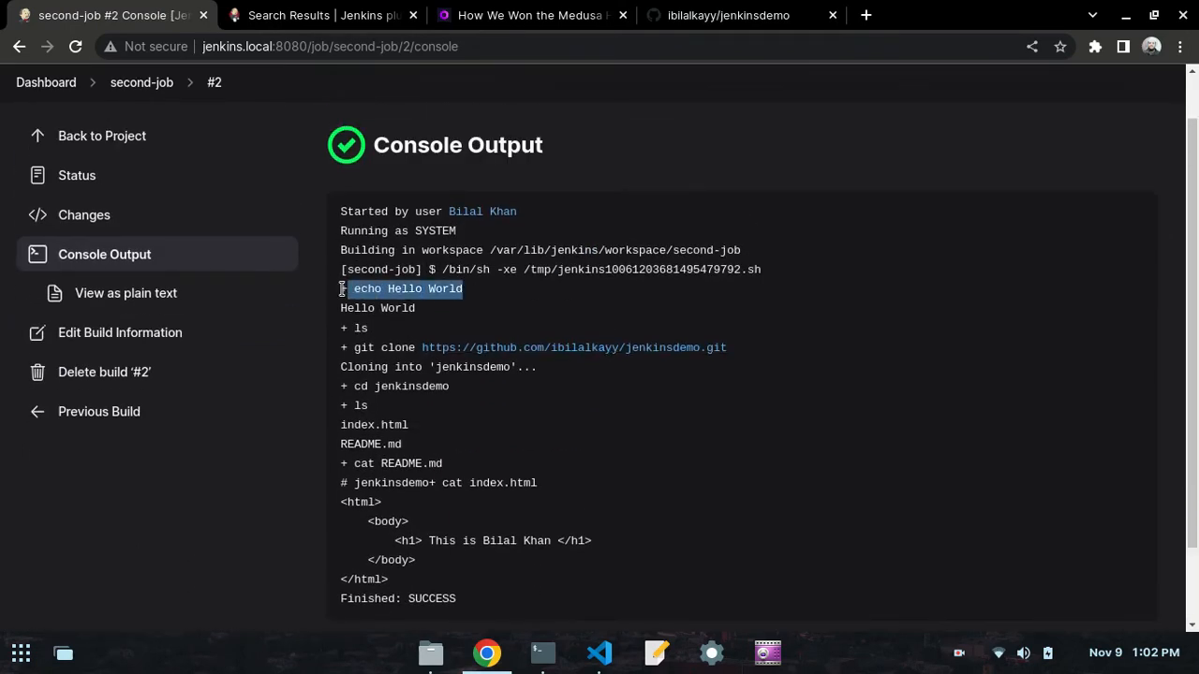
drag(415, 309, 335, 330)
click(343, 307)
click(371, 334)
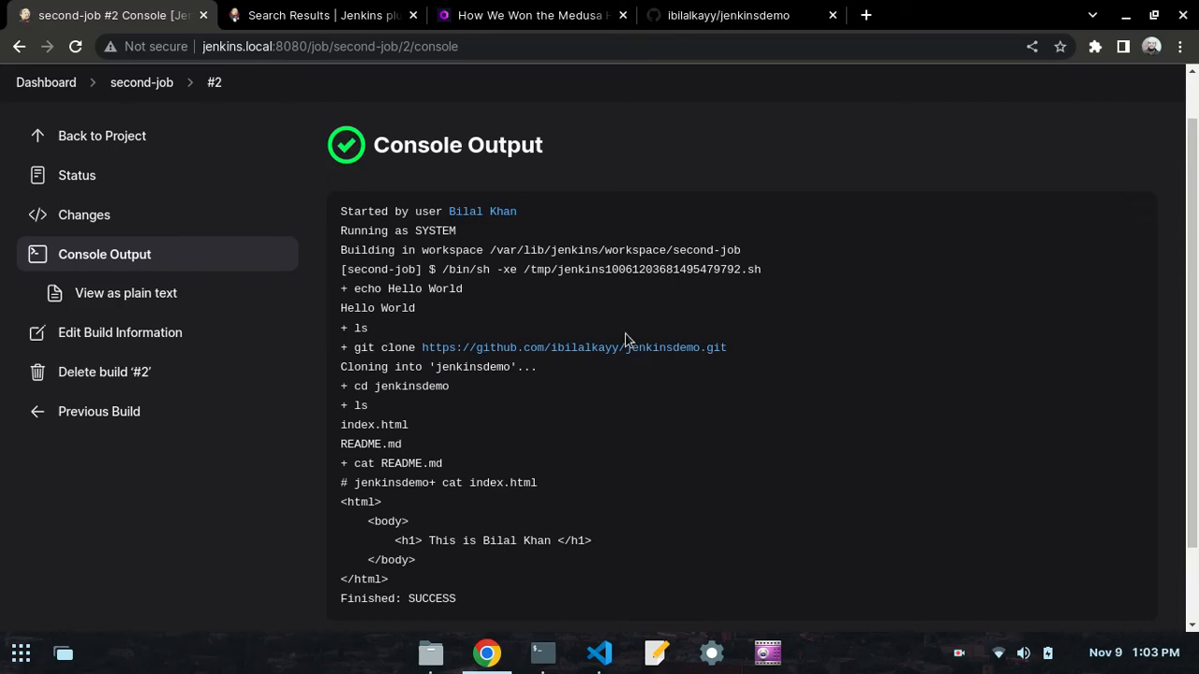
drag(740, 354, 355, 345)
click(355, 345)
drag(453, 388, 359, 387)
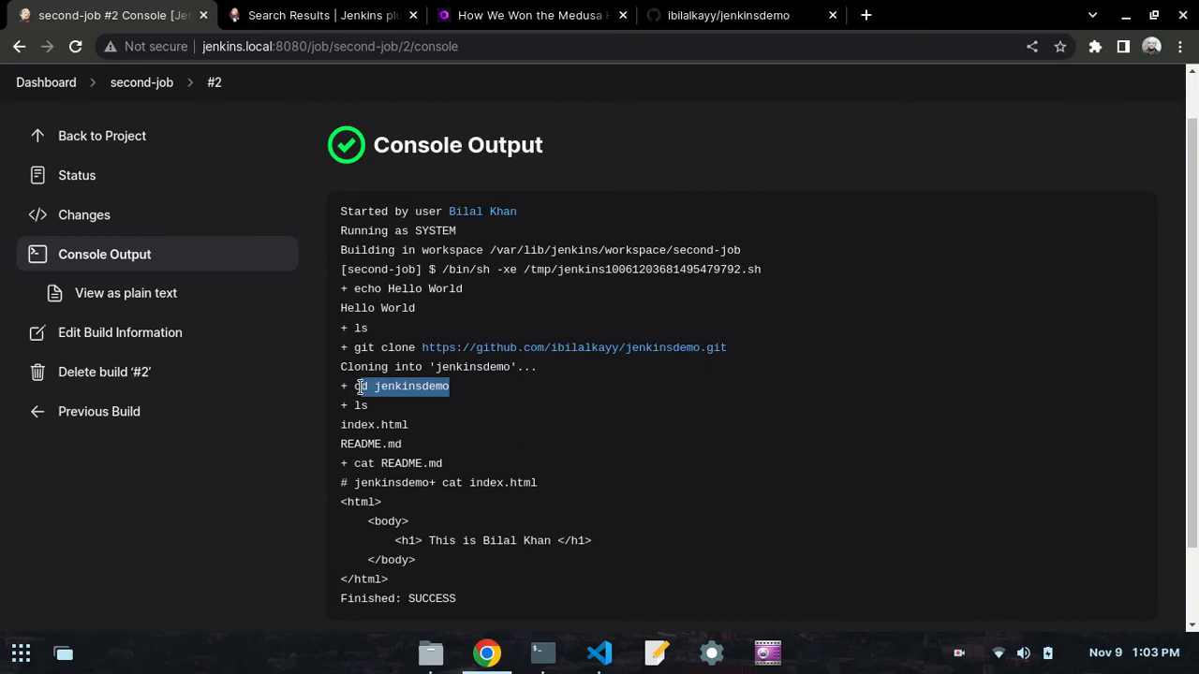
click(359, 387)
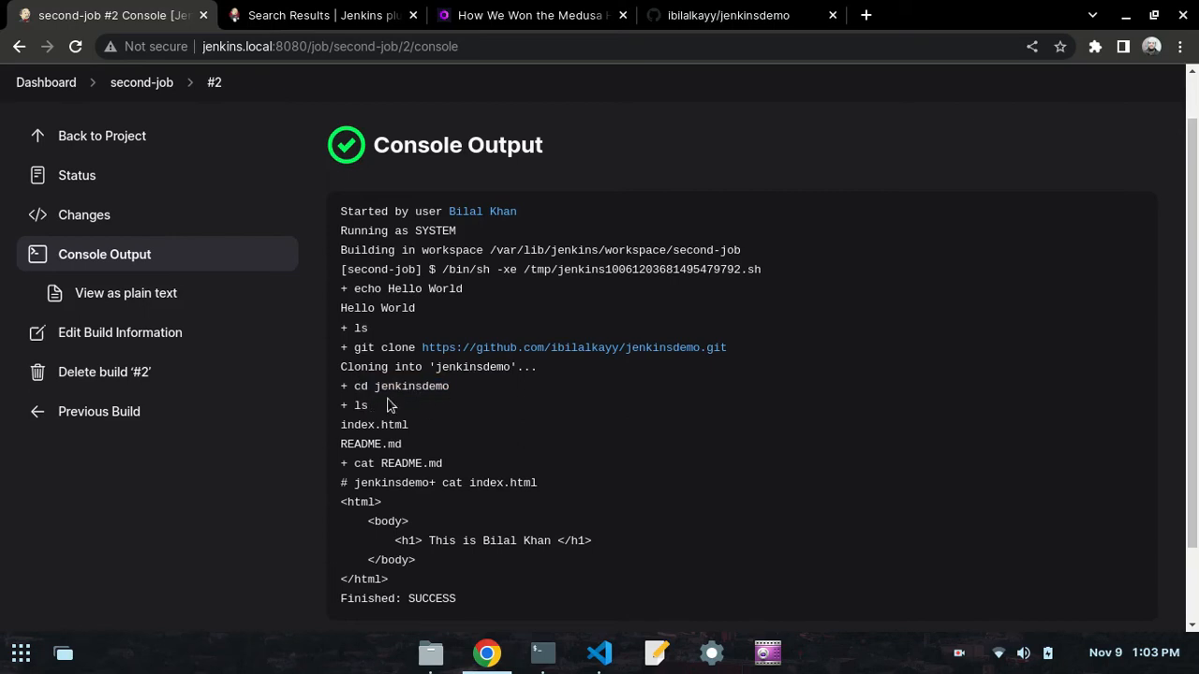
drag(449, 386, 344, 389)
click(346, 387)
drag(370, 413, 339, 415)
drag(412, 444, 324, 433)
click(346, 440)
scroll(405, 453, down, 2)
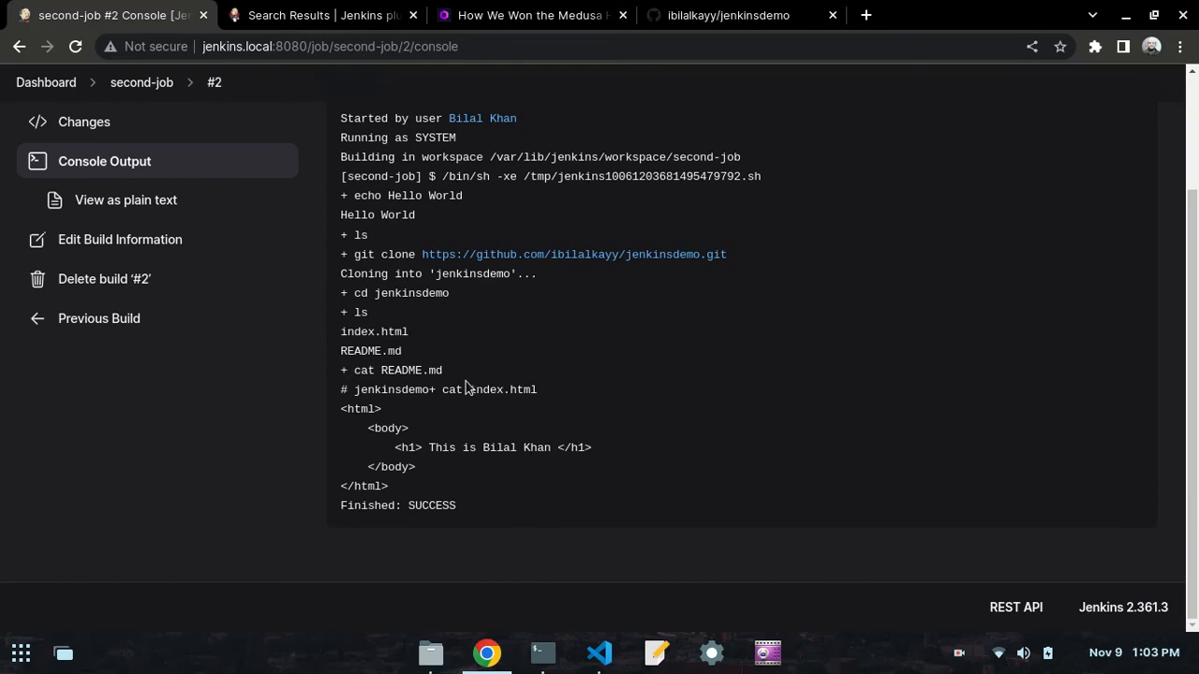
- Examine the cat README.md output in build #2's console and compare it with the README on the jenkinsdemo GitHub page
drag(538, 390, 347, 393)
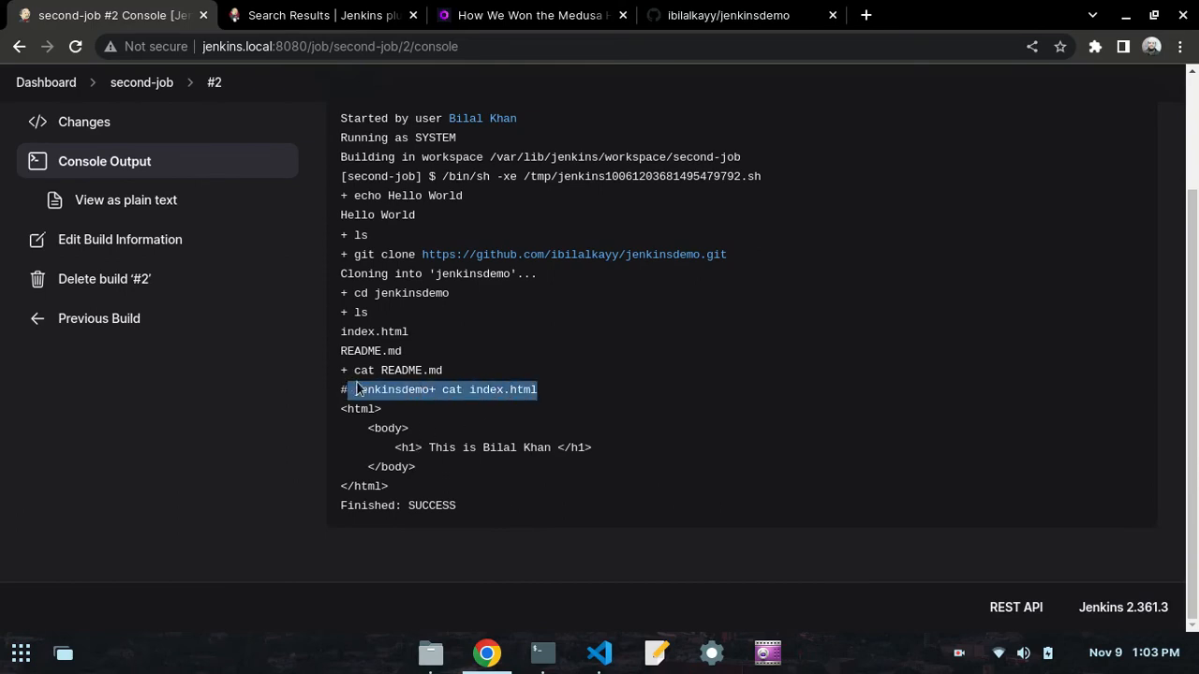
click(360, 390)
drag(446, 375, 380, 376)
click(439, 384)
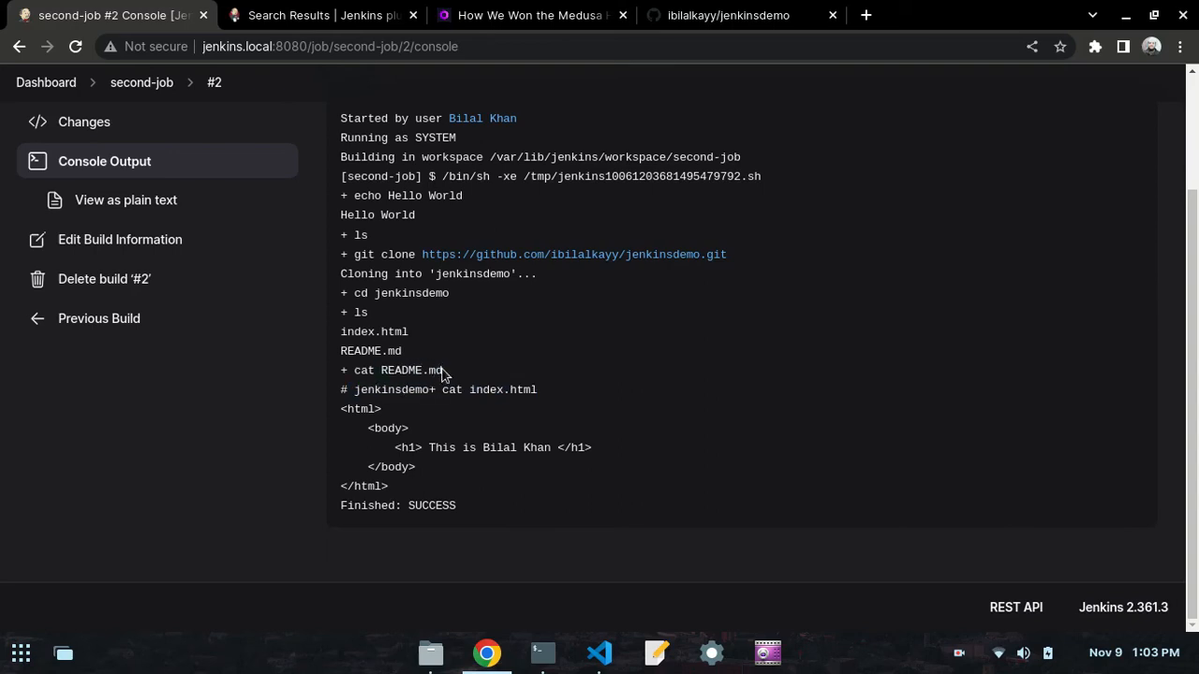
drag(442, 372, 401, 373)
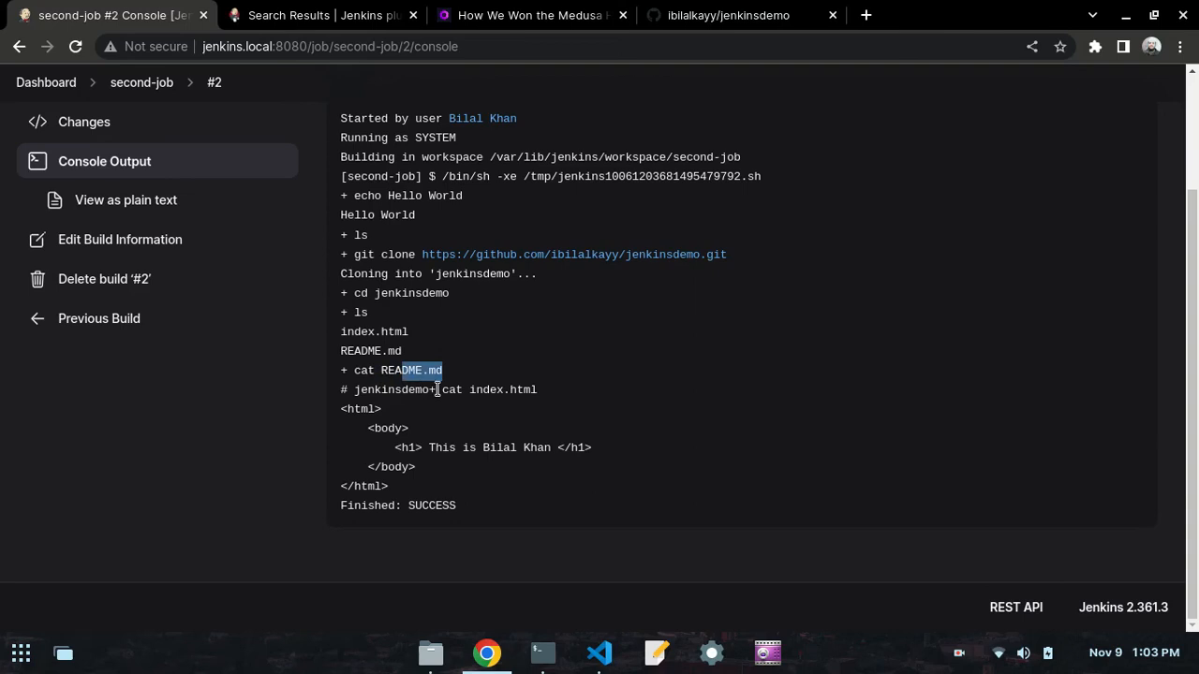
double_click(412, 391)
key(ctrl+4)
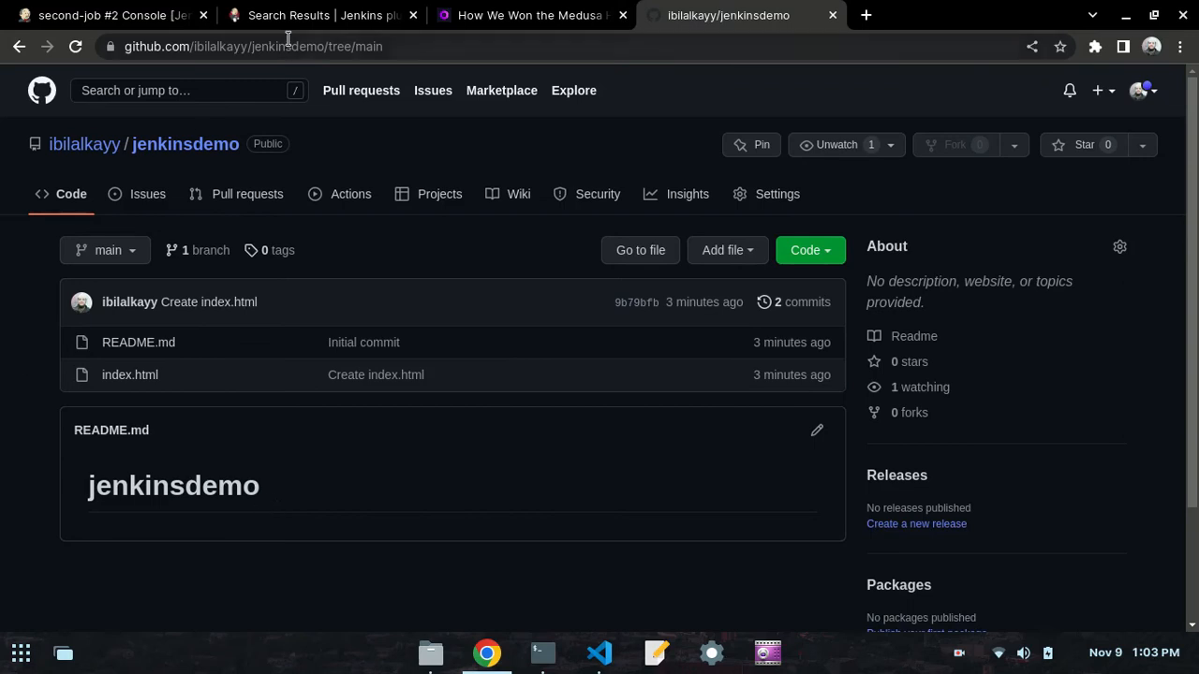
click(304, 7)
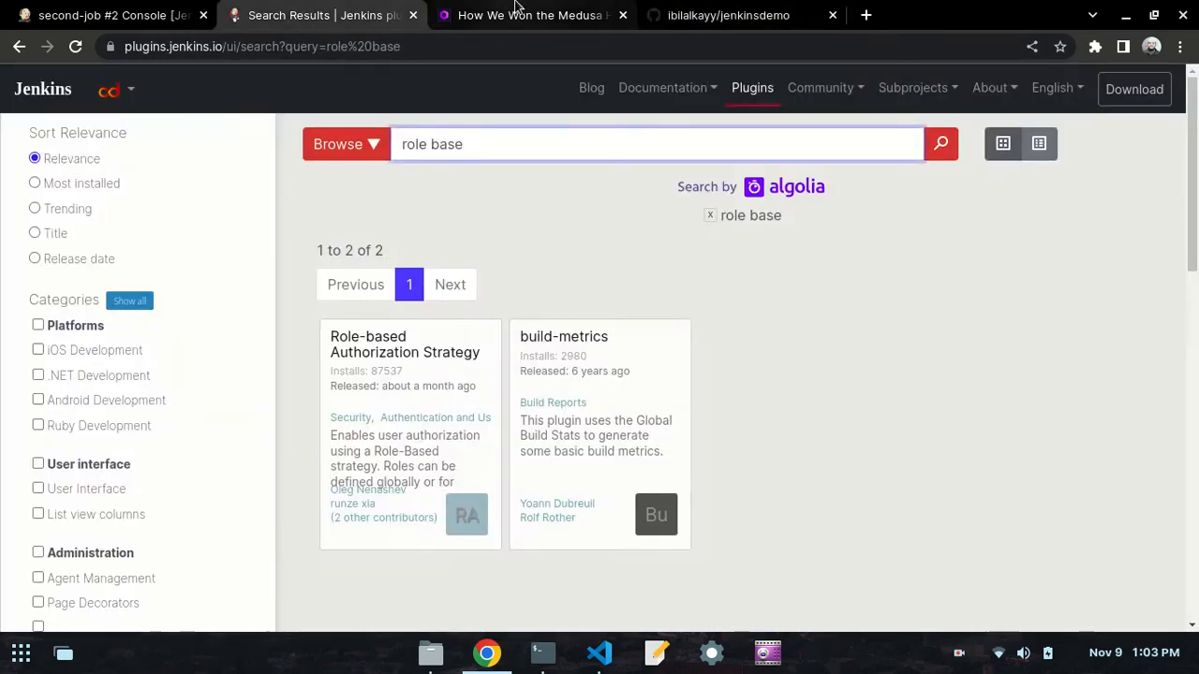
click(98, 11)
- Examine the index.html markup printed in build #2's console output and the closing status line
drag(405, 473, 346, 409)
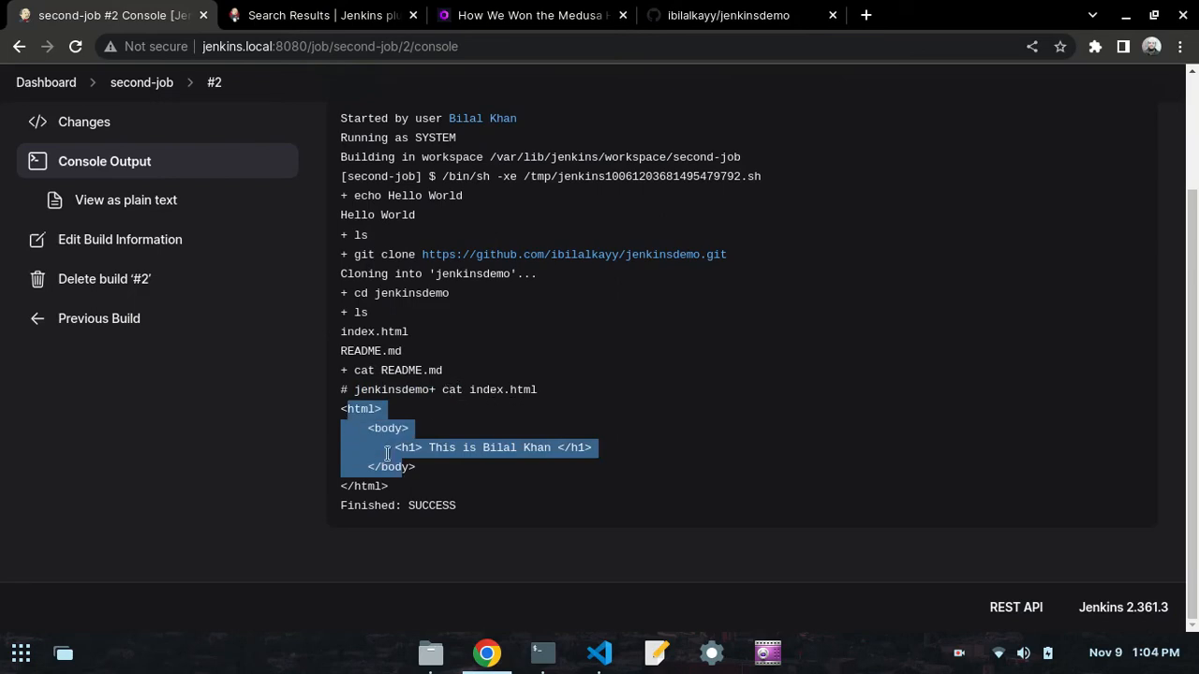
click(393, 490)
drag(394, 491, 334, 436)
click(487, 537)
drag(461, 513, 337, 504)
click(444, 486)
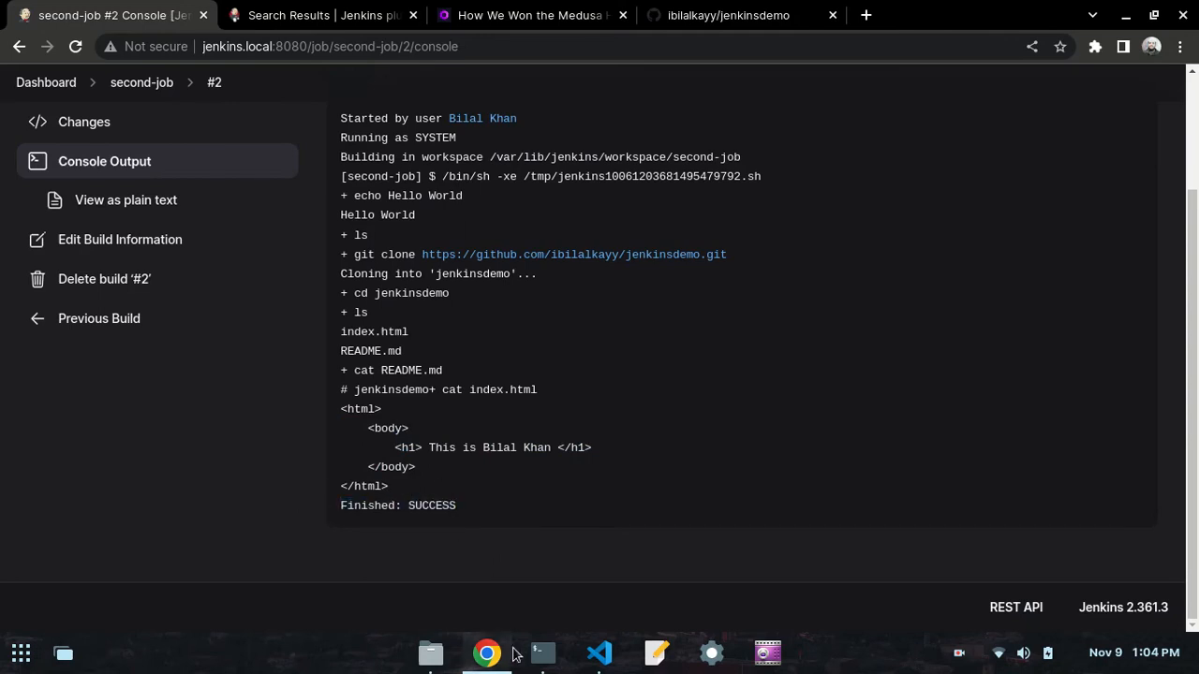
- Read the day50.md preview notes in VS Code on building the job again once the repository is cloned
click(599, 653)
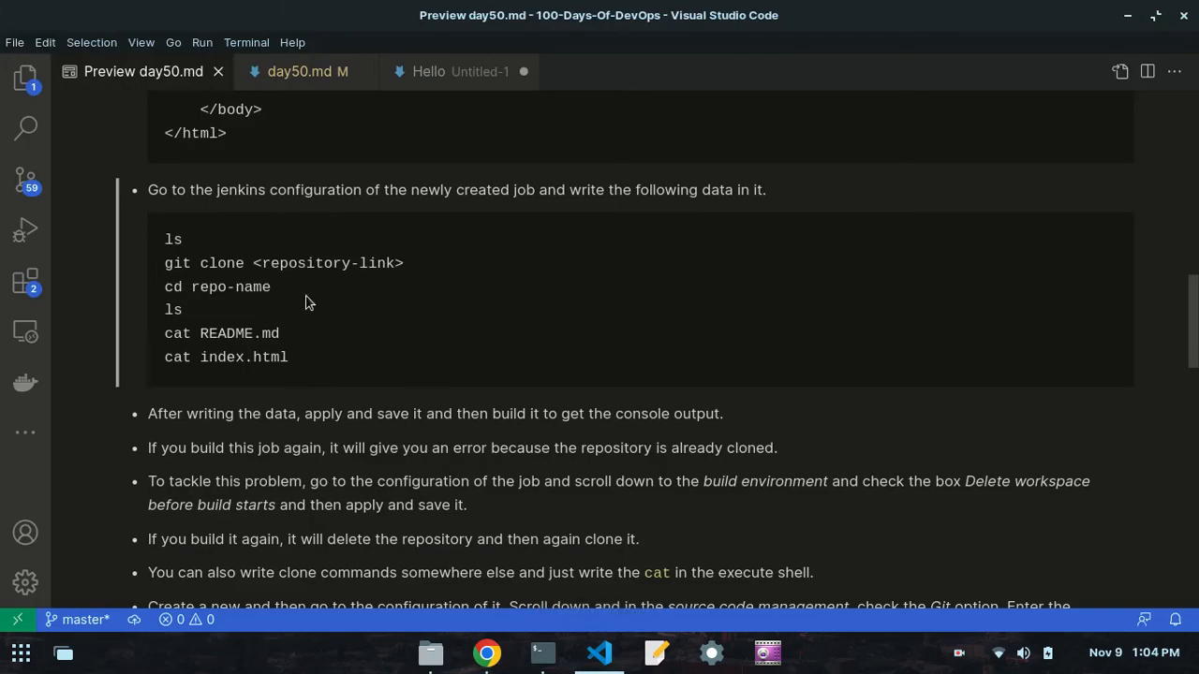
click(502, 650)
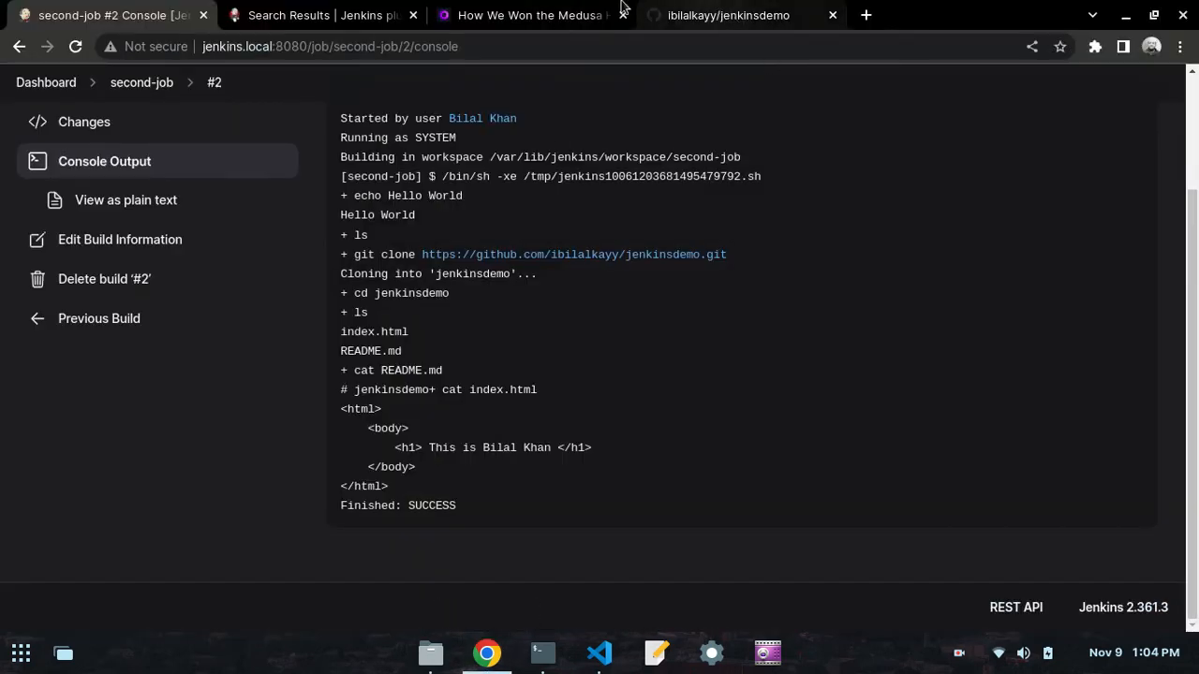
scroll(476, 356, up, 3)
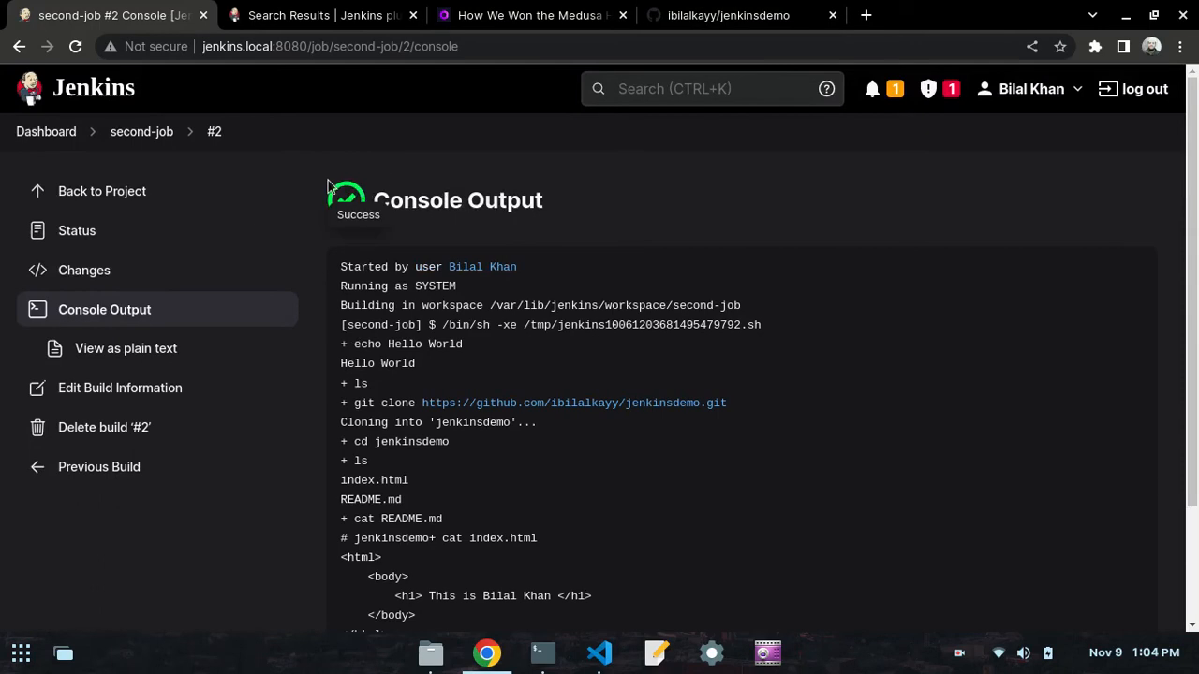
click(156, 132)
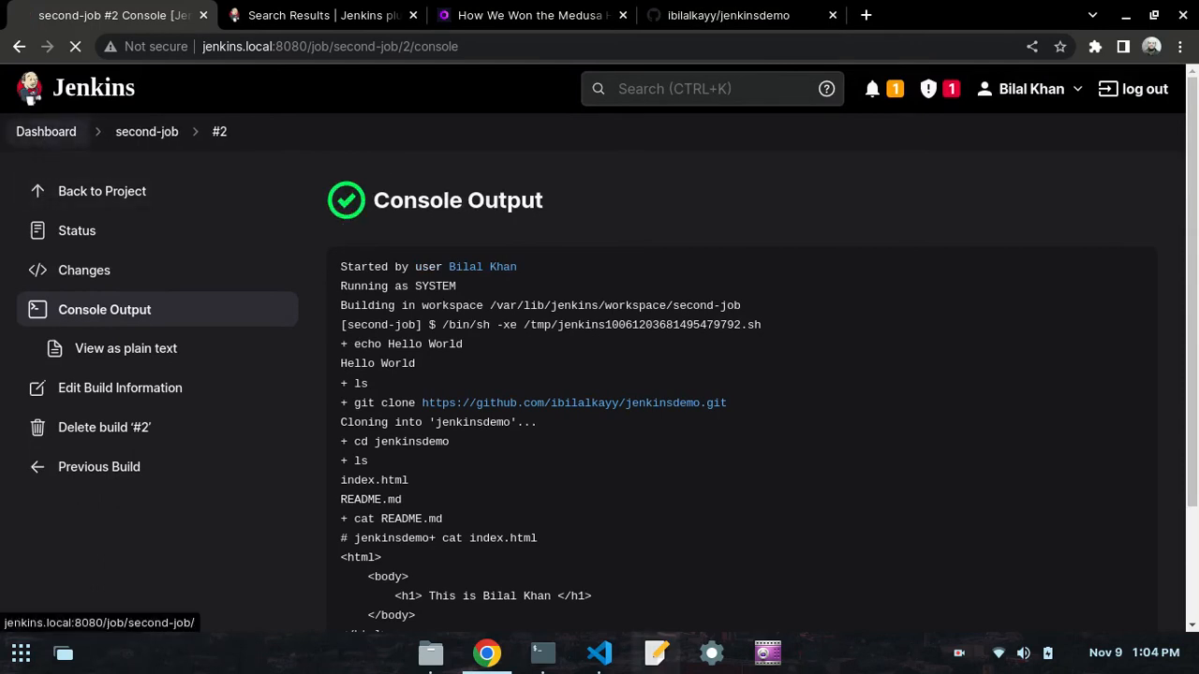
click(600, 653)
scroll(319, 379, down, 3)
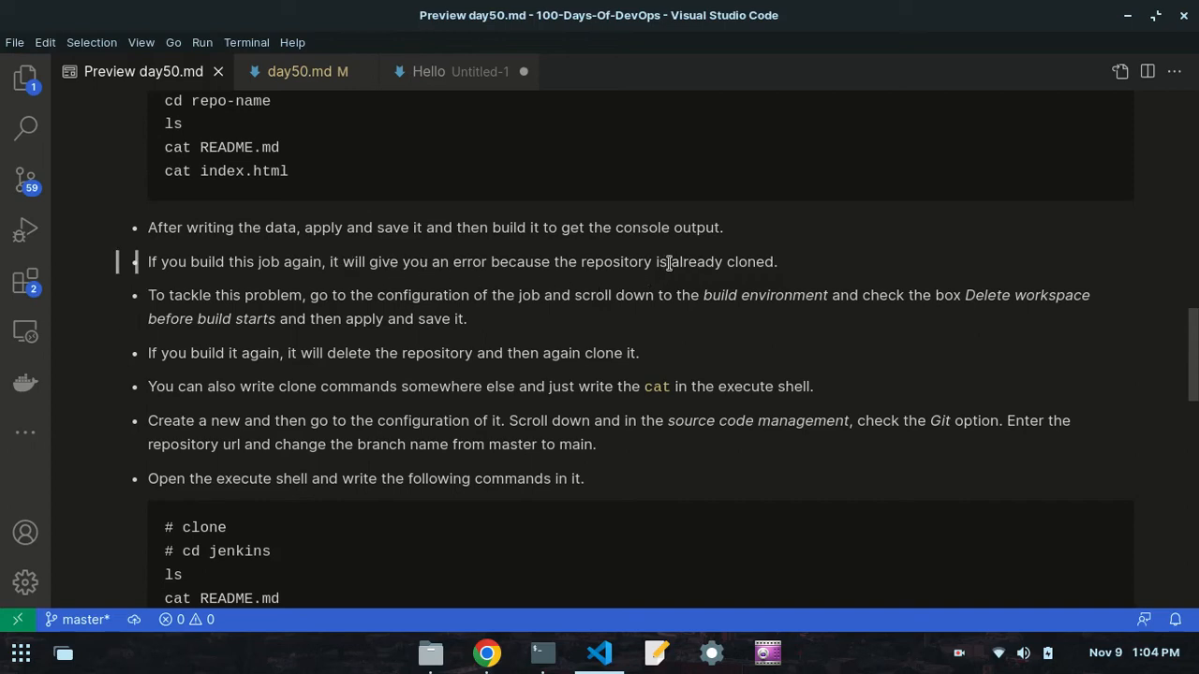
- Back on the Jenkins dashboard, build second-job again without changing its configuration
click(486, 653)
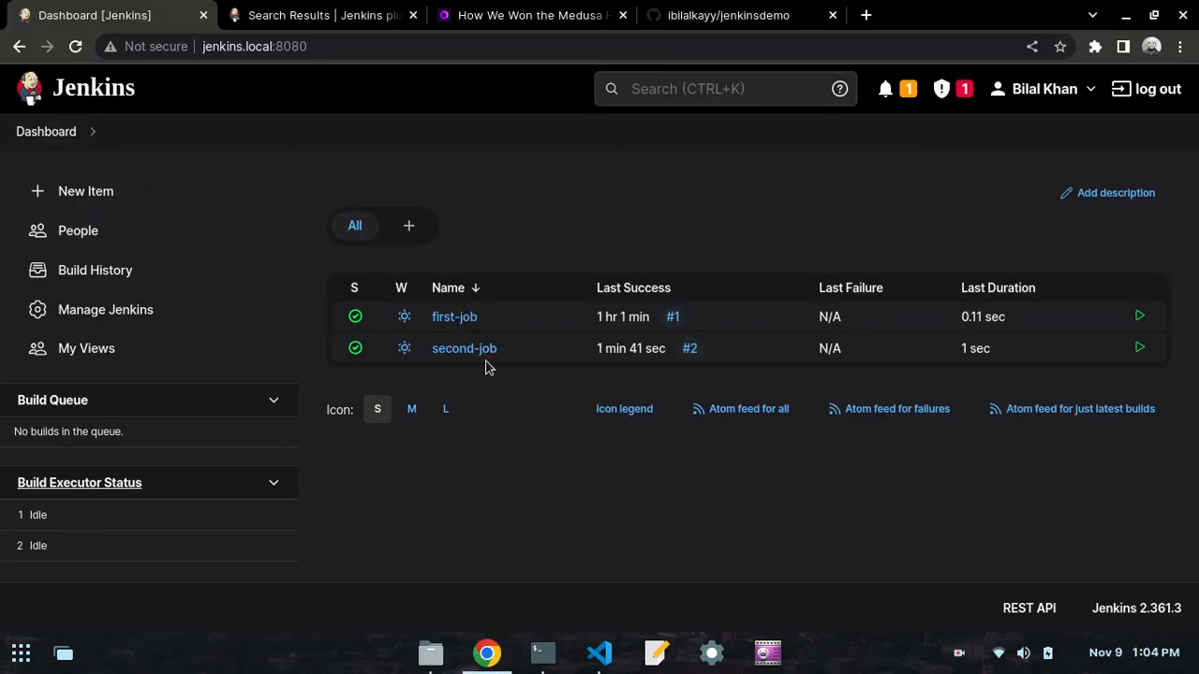
click(511, 350)
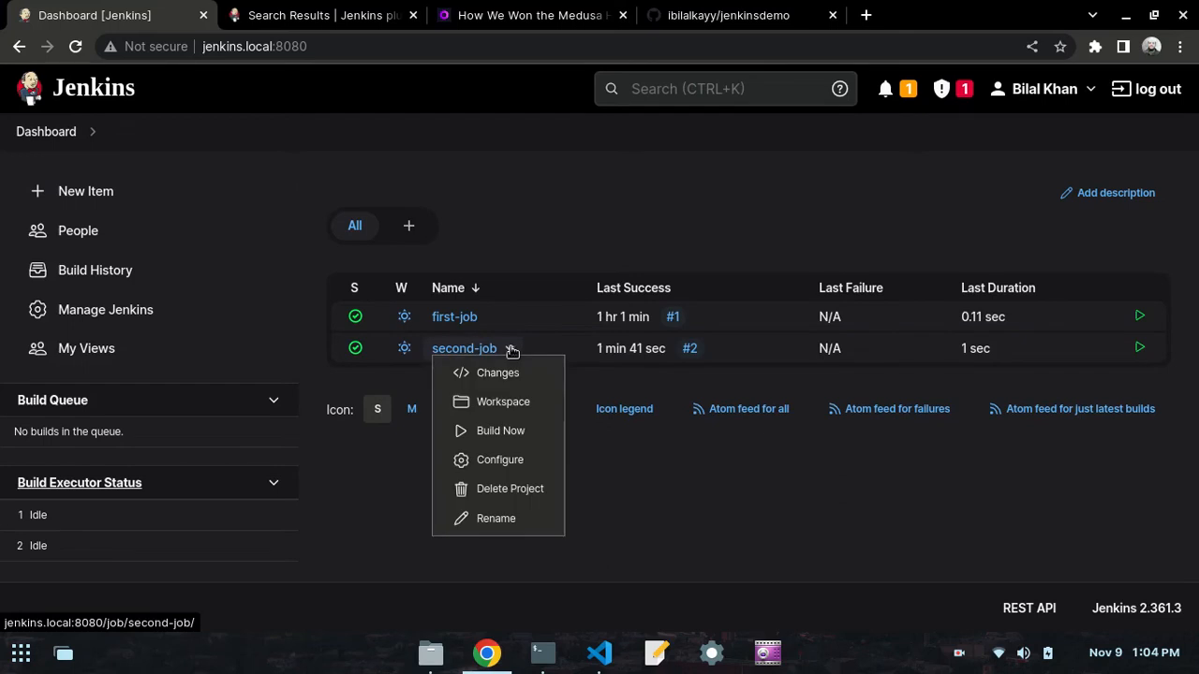
click(496, 431)
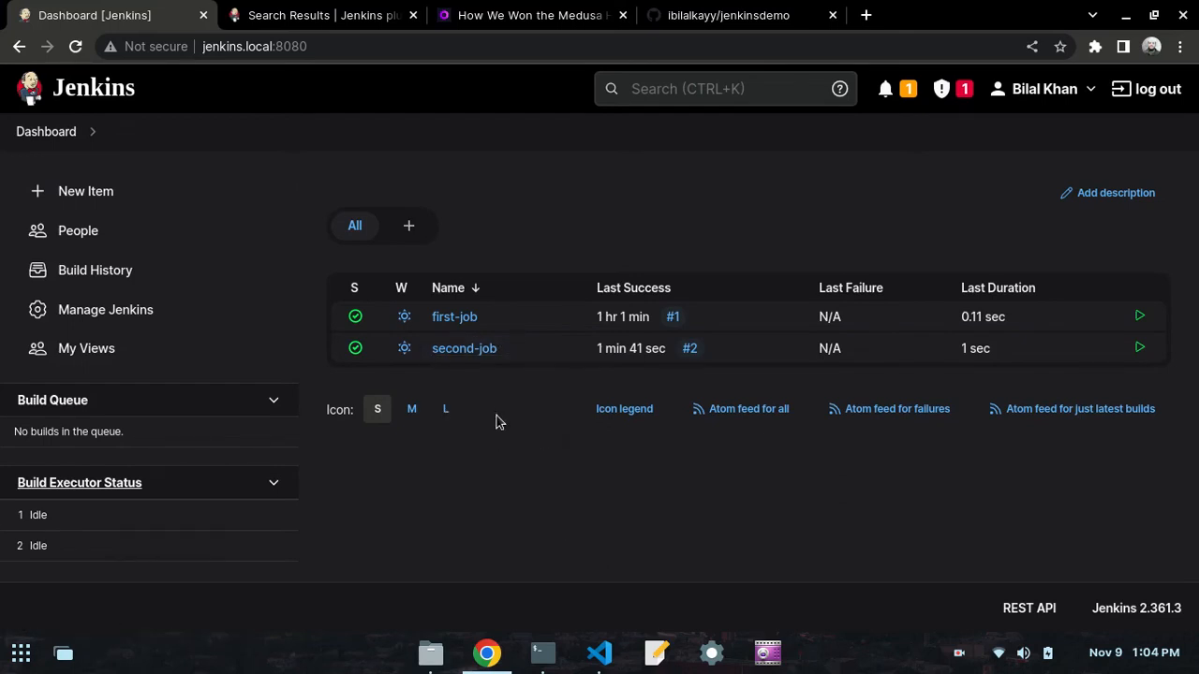
- Open the details page of build #3 from second-job's build history
click(468, 354)
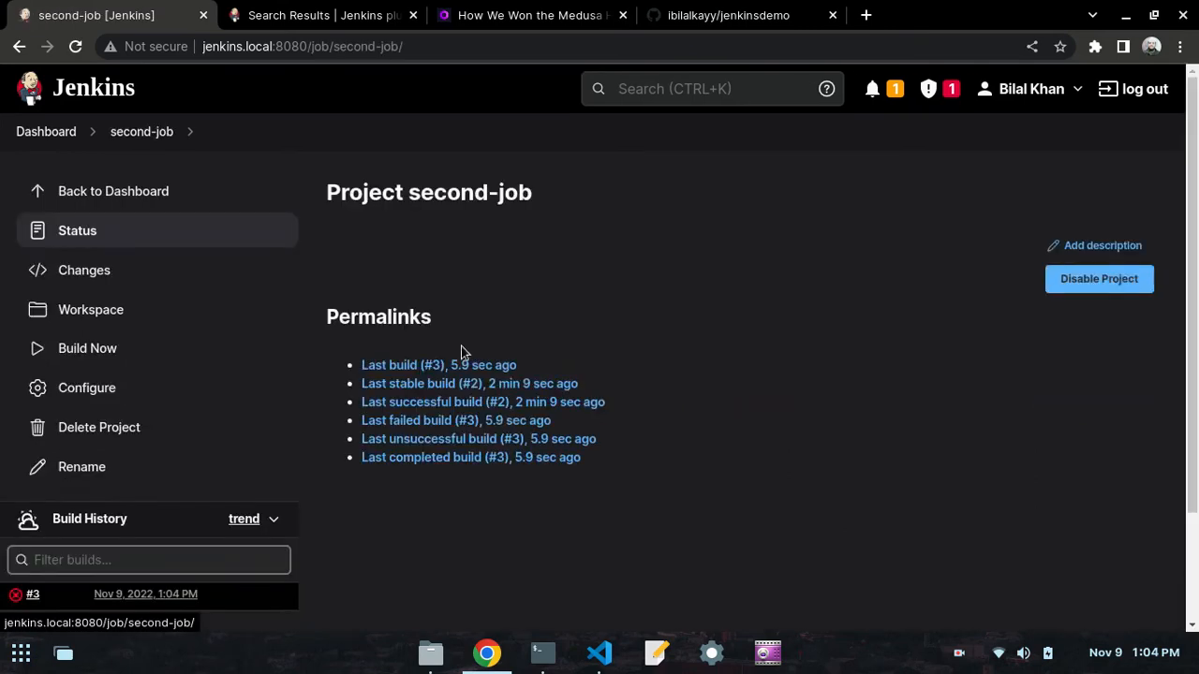
scroll(5, 510, down, 2)
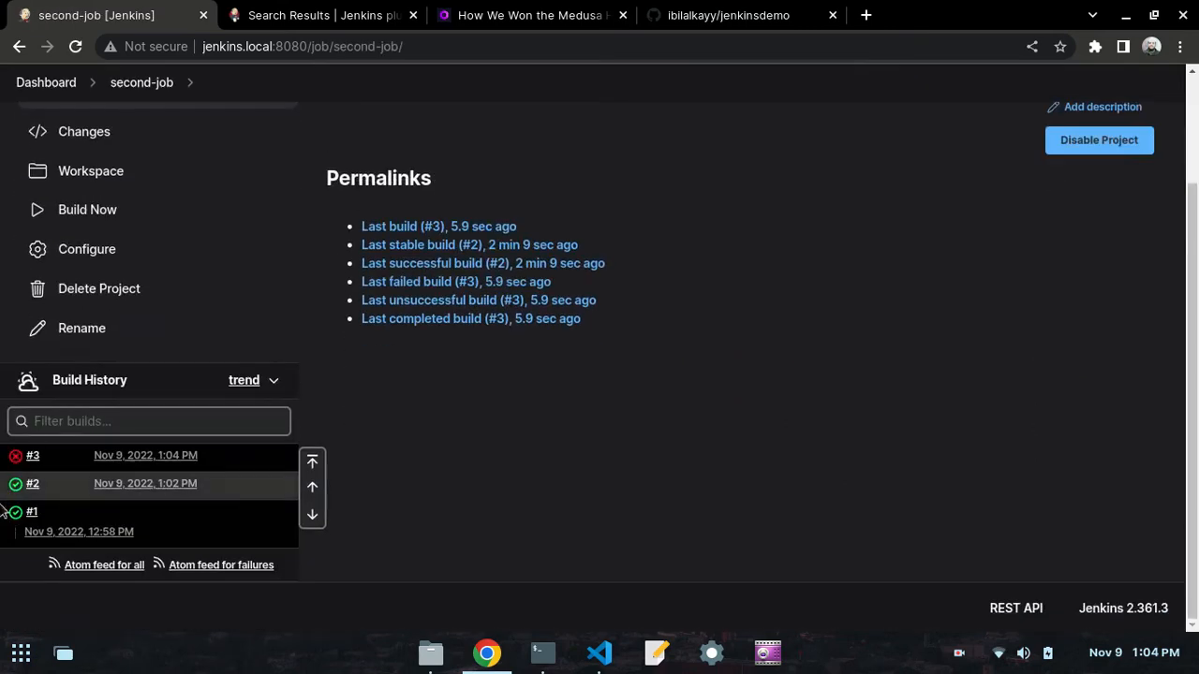
click(36, 459)
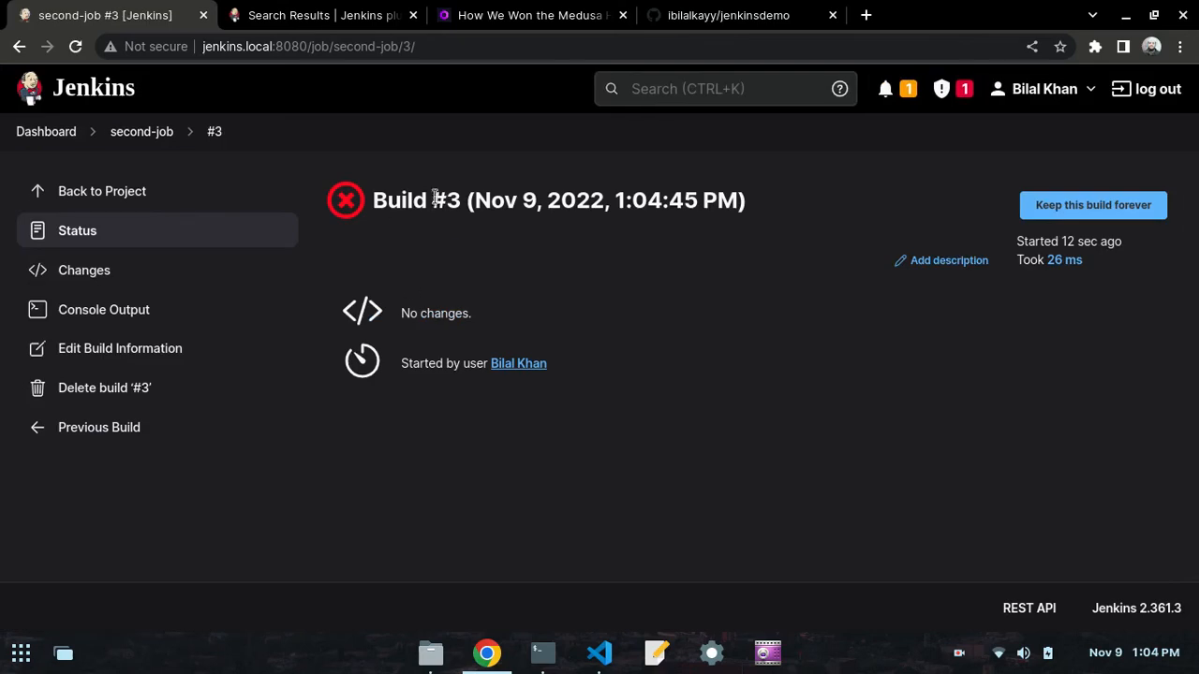
- Check build #3's heading and open its console output
drag(375, 200, 830, 203)
click(379, 262)
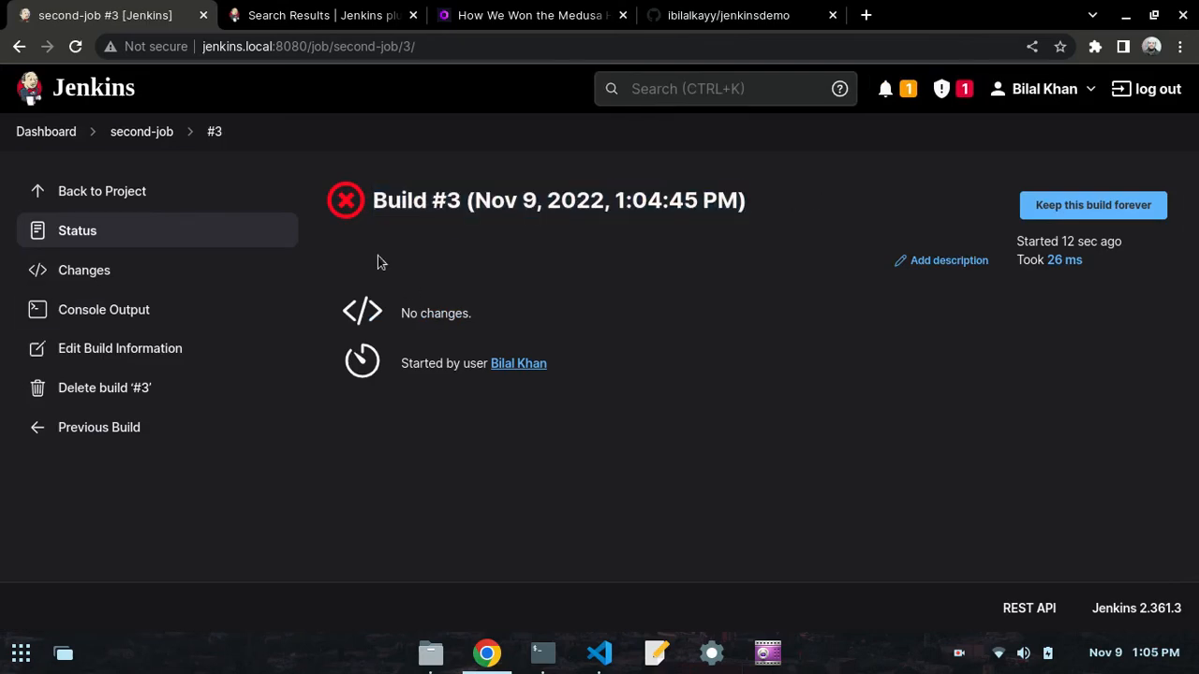
click(125, 318)
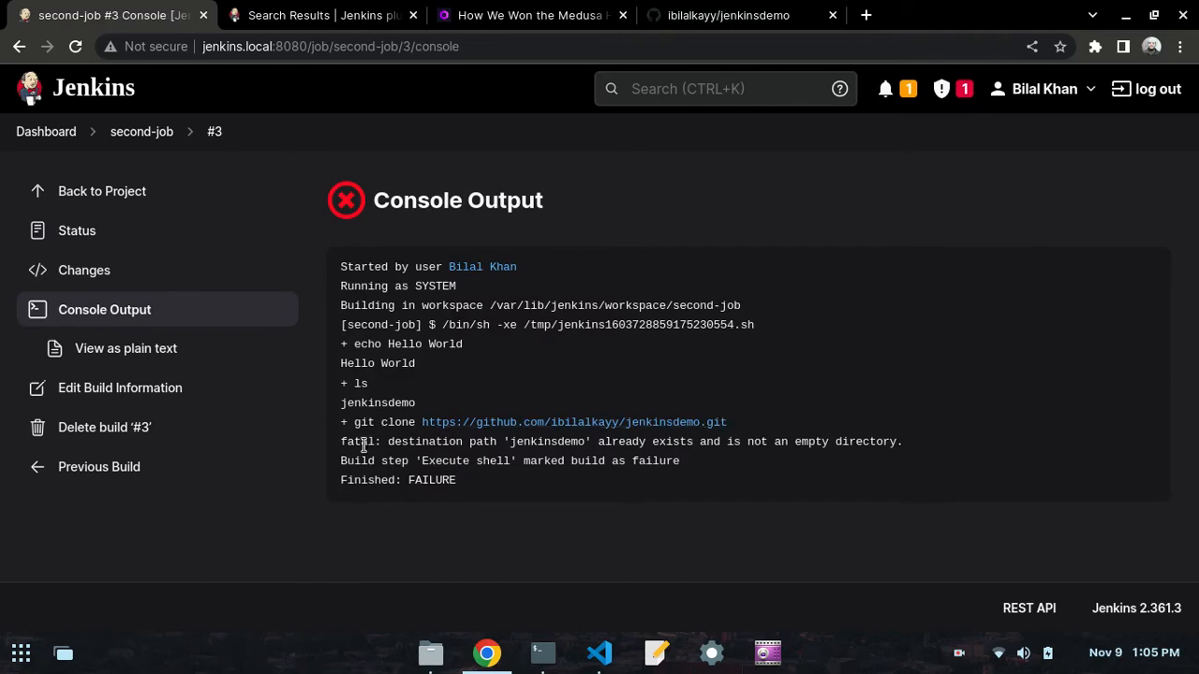
- Examine the git clone command for jenkinsdemo and the lines following it in build #3's console output
drag(359, 422, 436, 423)
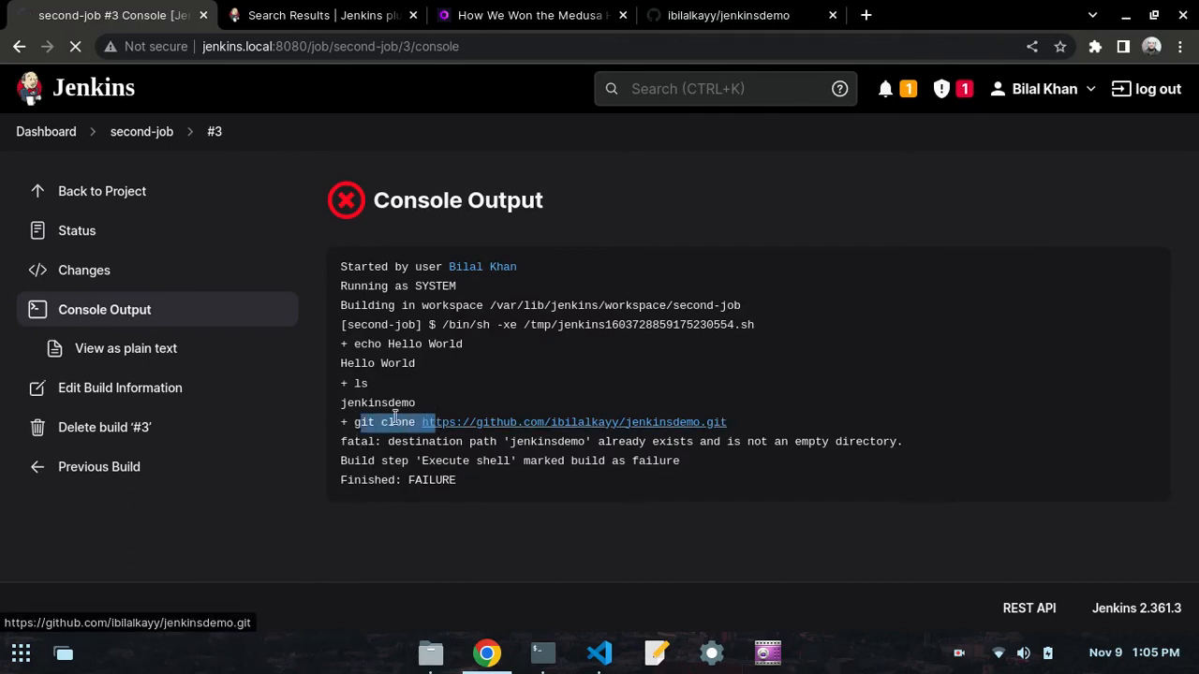
click(317, 527)
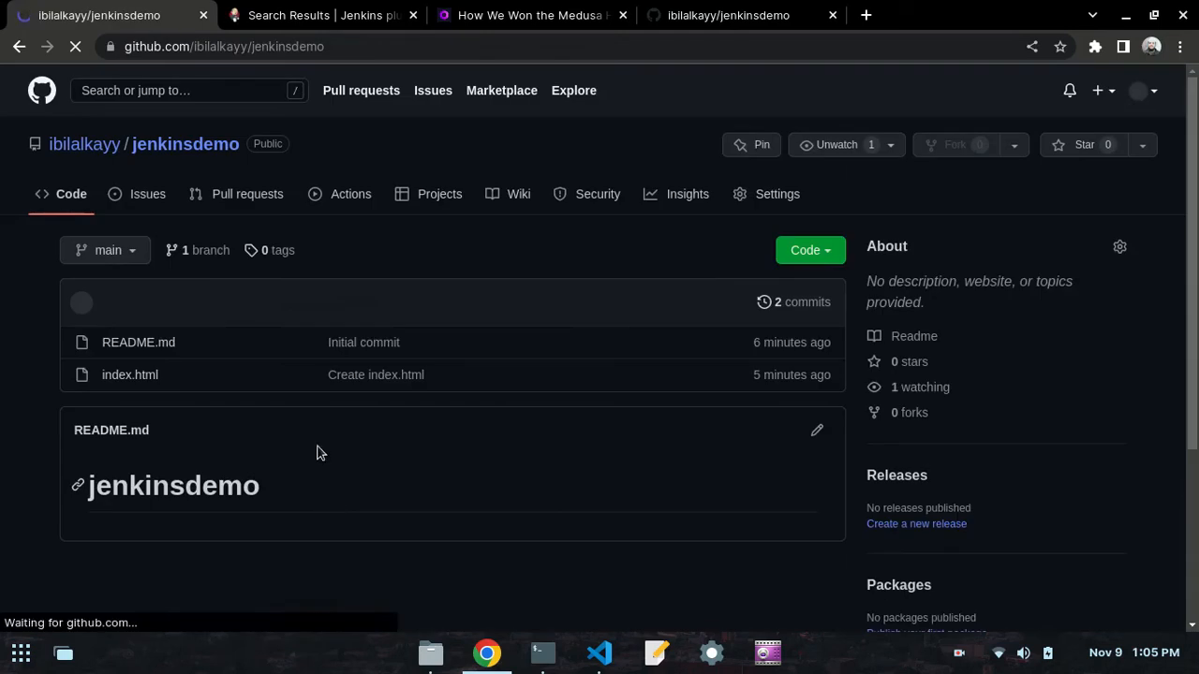
click(19, 48)
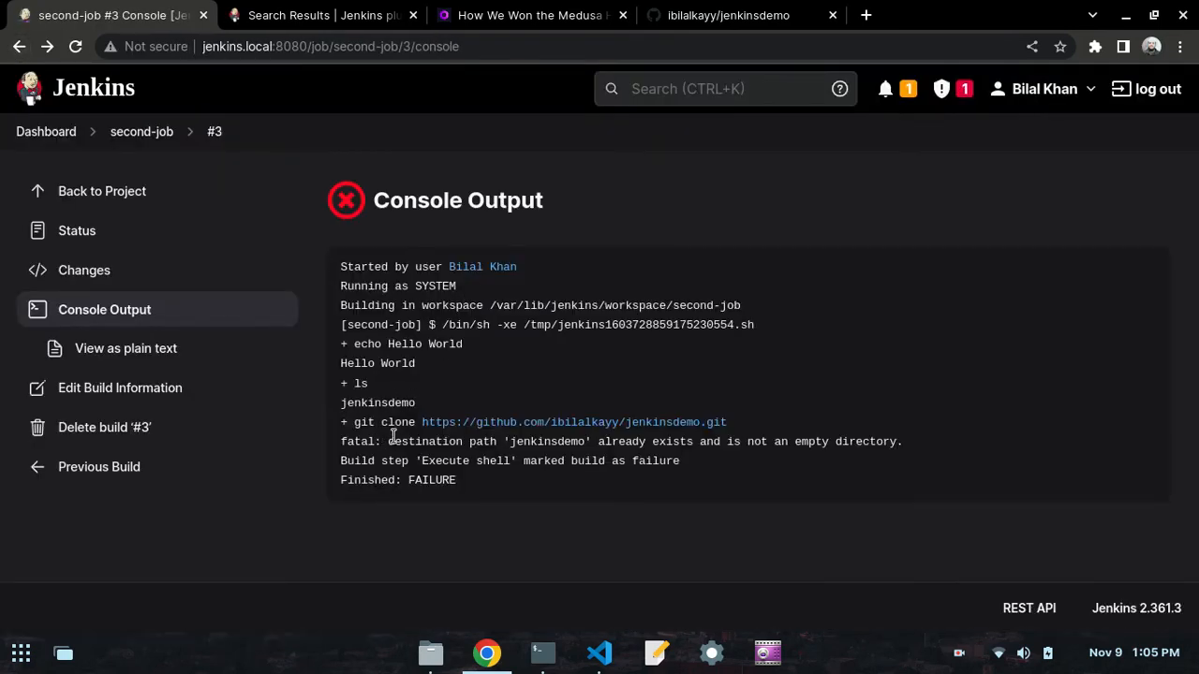
mouse_move(737, 430)
mouse_down()
mouse_move(331, 437)
mouse_move(359, 426)
mouse_up()
click(356, 435)
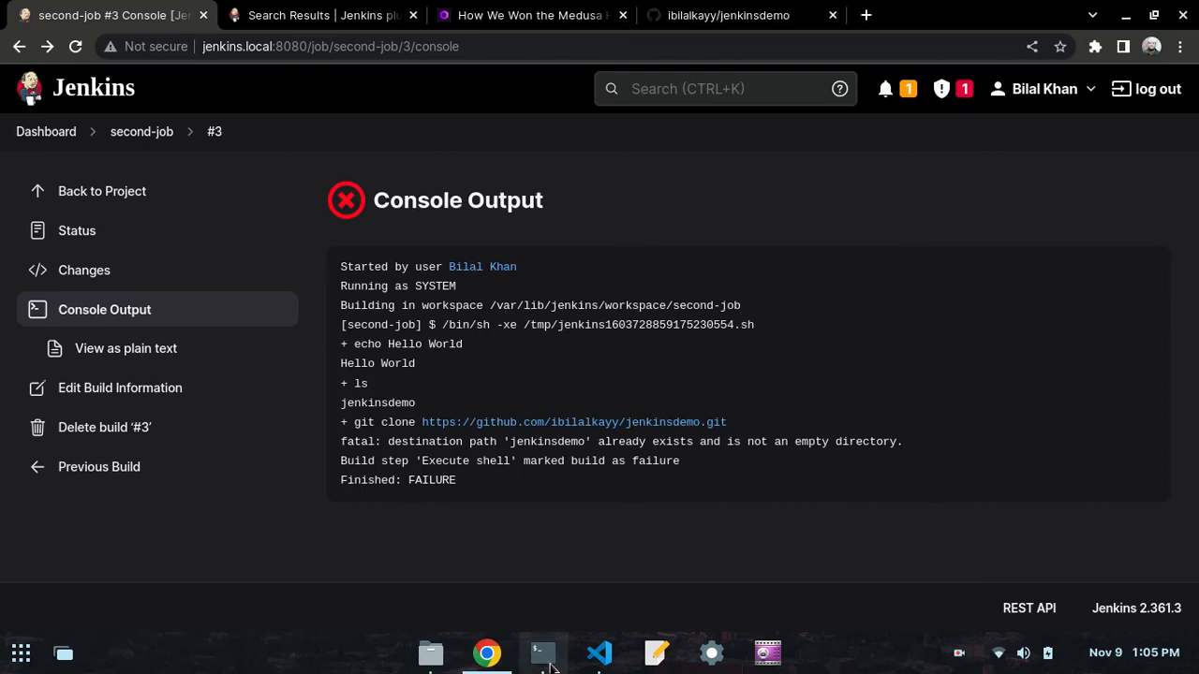
- Read the day50.md notes in VS Code on handling an already-cloned repository, and return to the Jenkins dashboard in Chrome
click(599, 653)
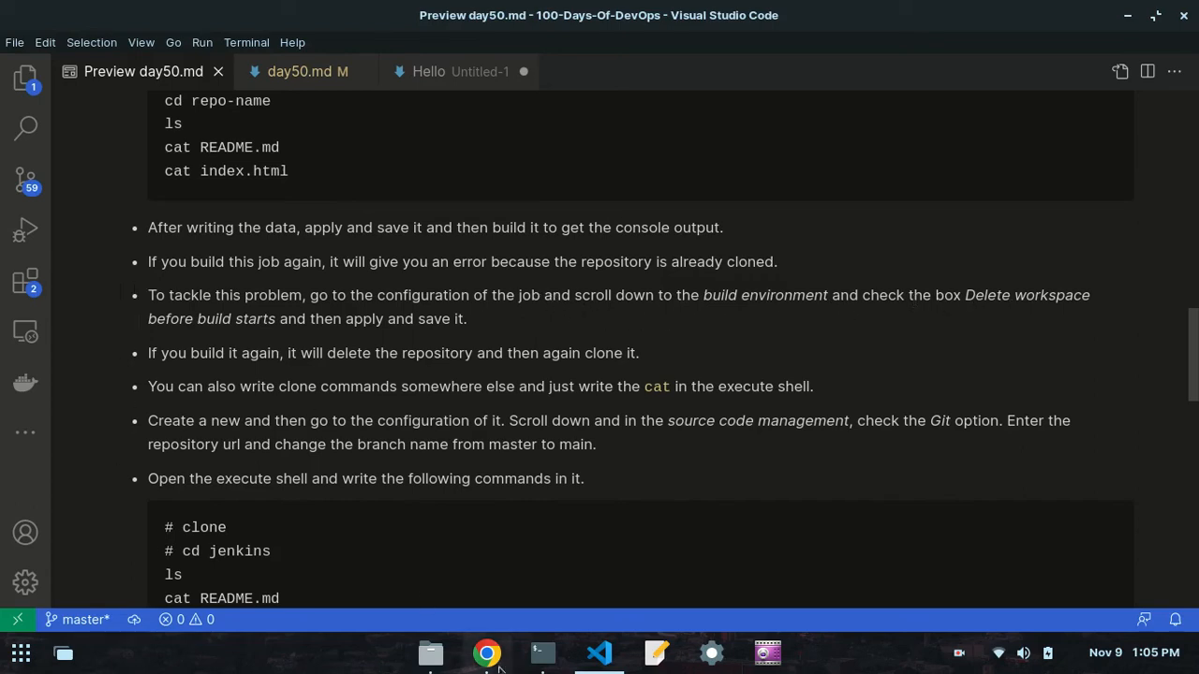
click(489, 656)
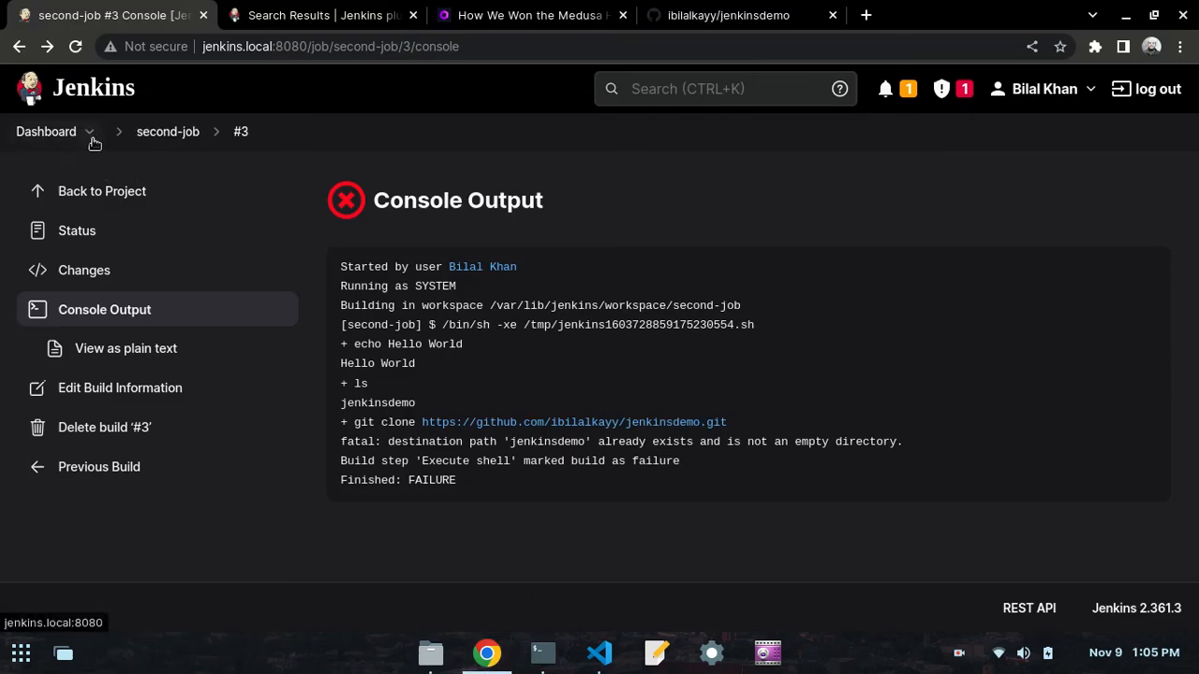
click(140, 131)
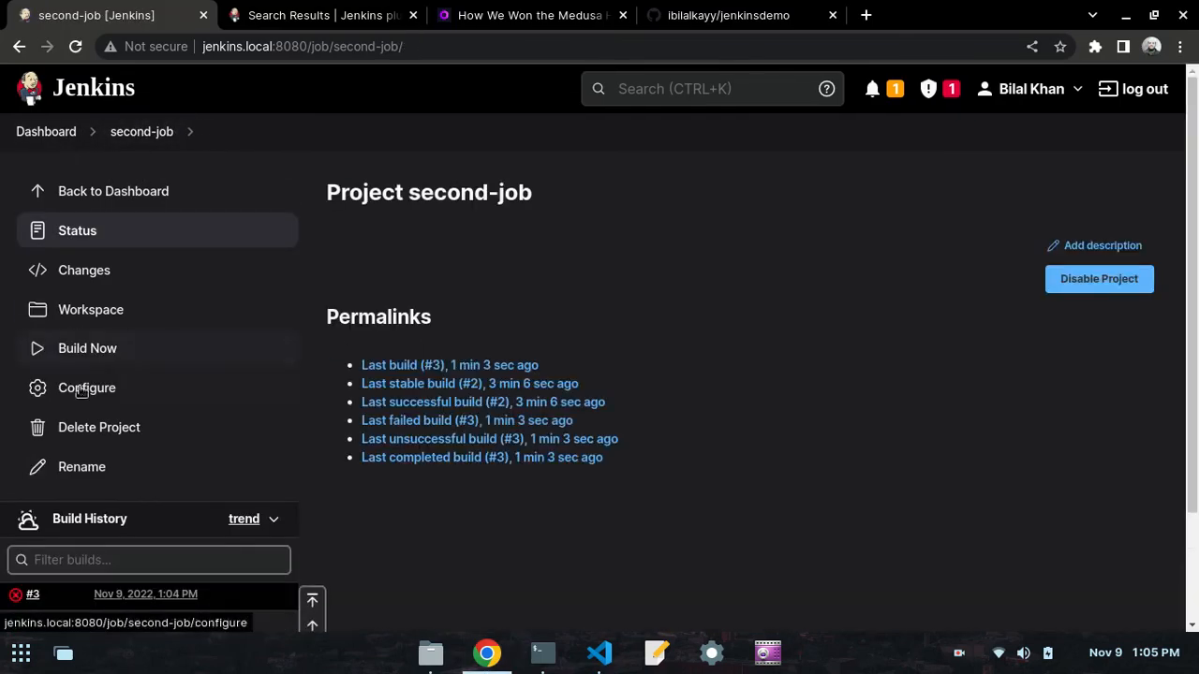
click(39, 131)
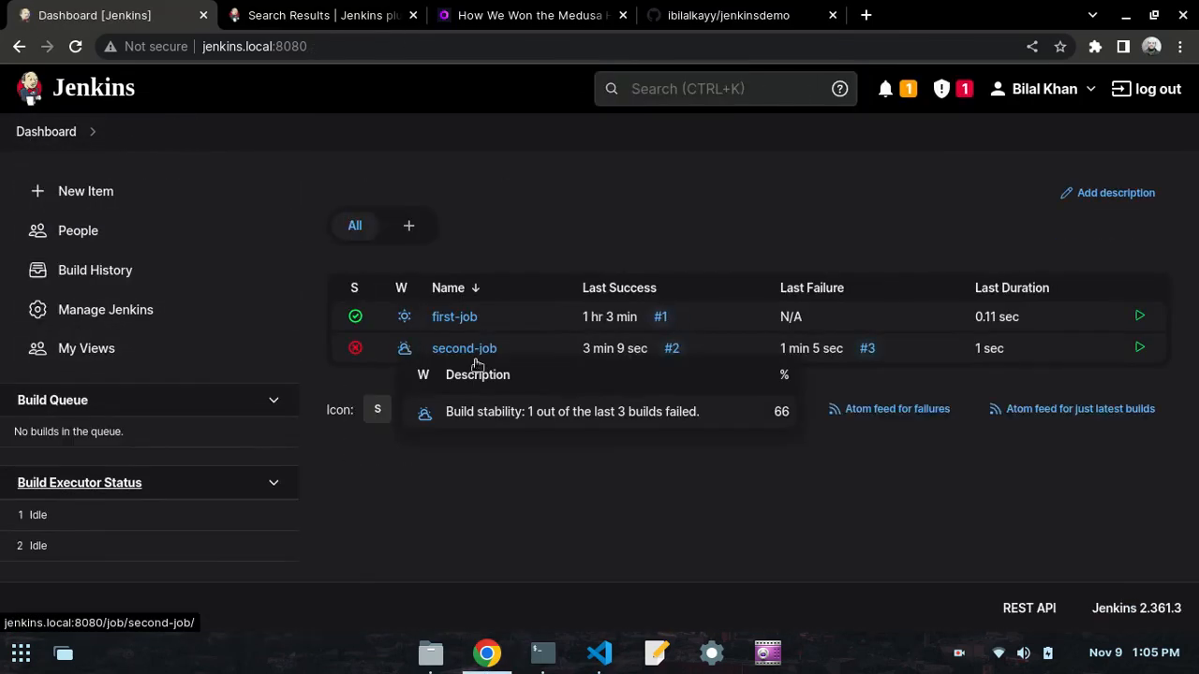
click(600, 653)
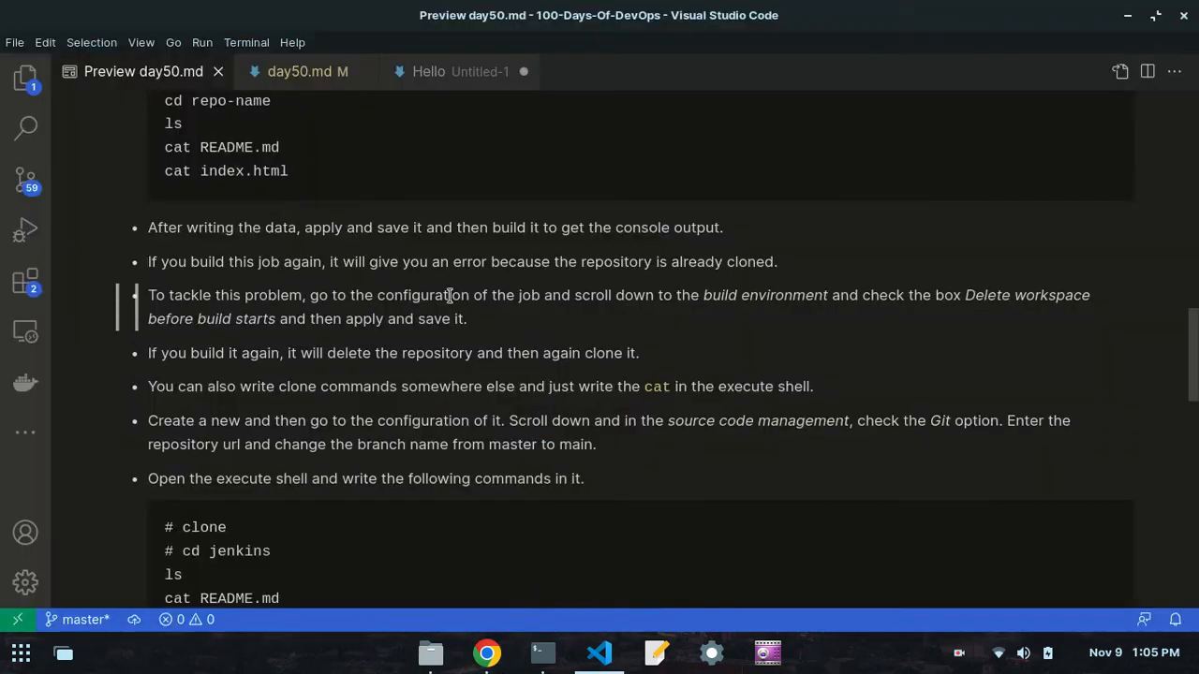
click(487, 652)
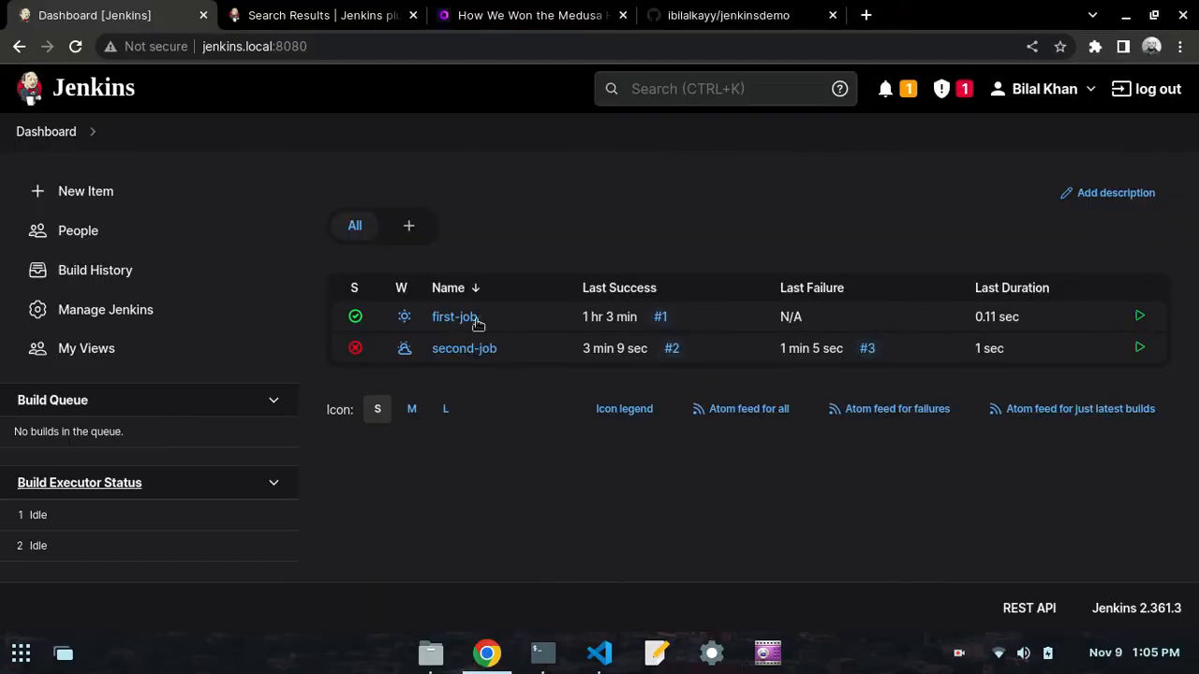
- In second-job's configuration, enable "Delete workspace before build starts" under Build Environment, checking the option against the day50.md notes
click(508, 348)
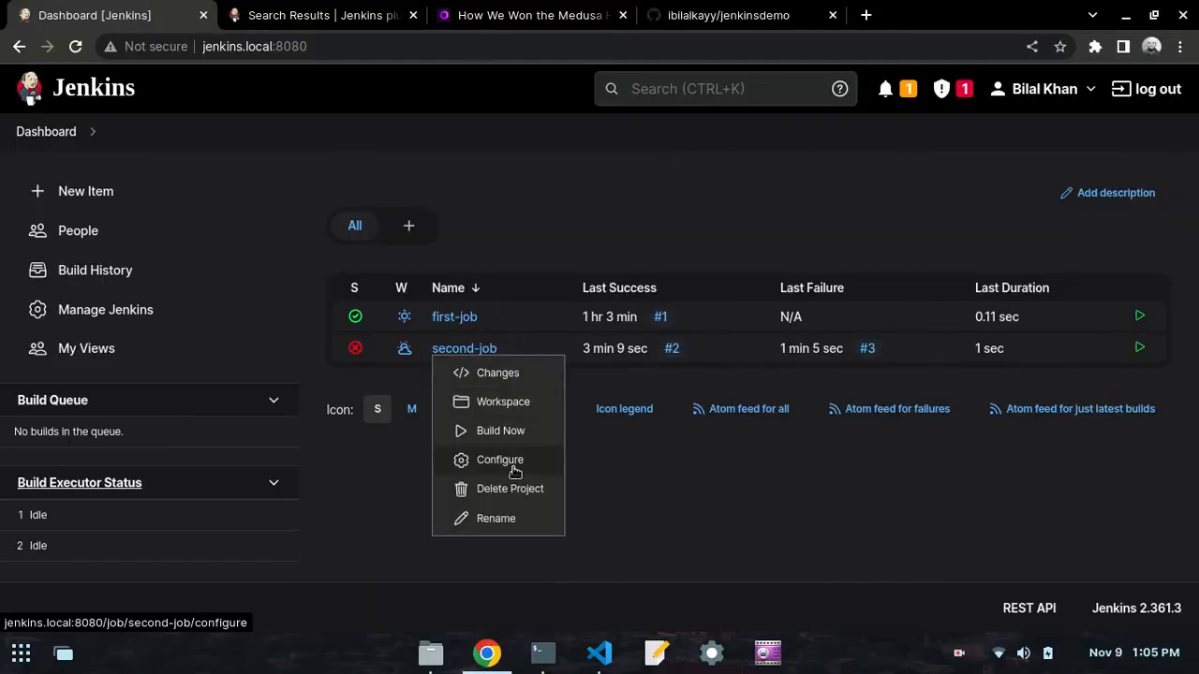
click(514, 468)
scroll(516, 324, down, 8)
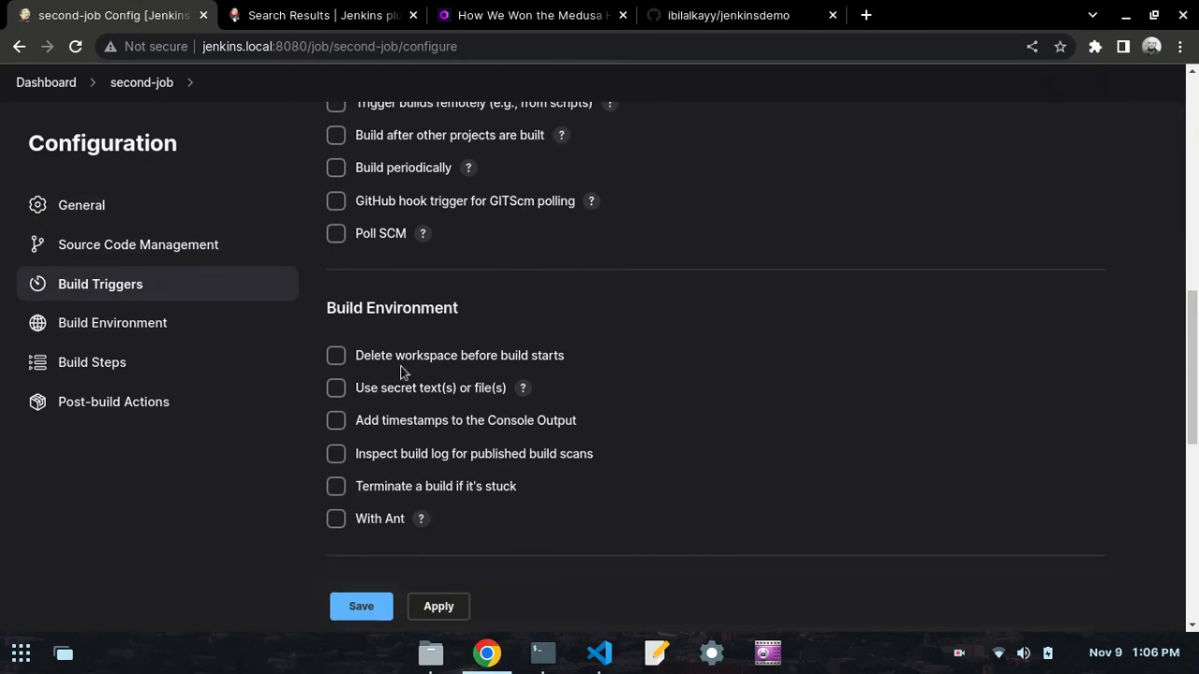
click(599, 652)
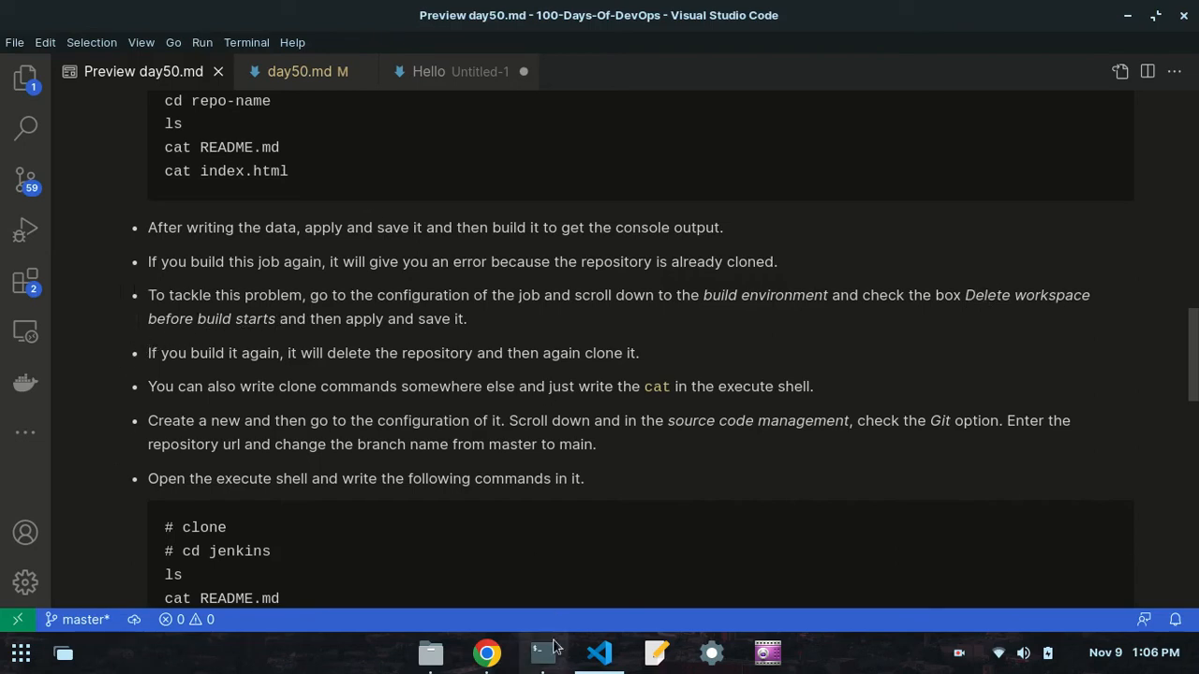
click(486, 653)
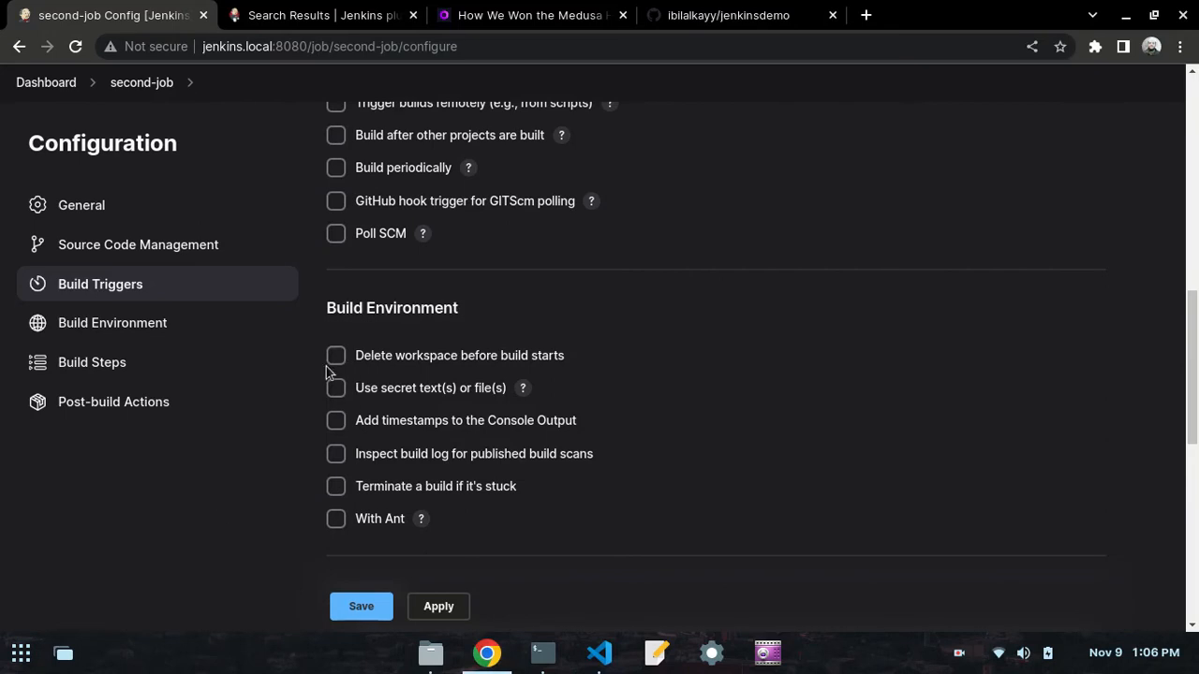
click(336, 357)
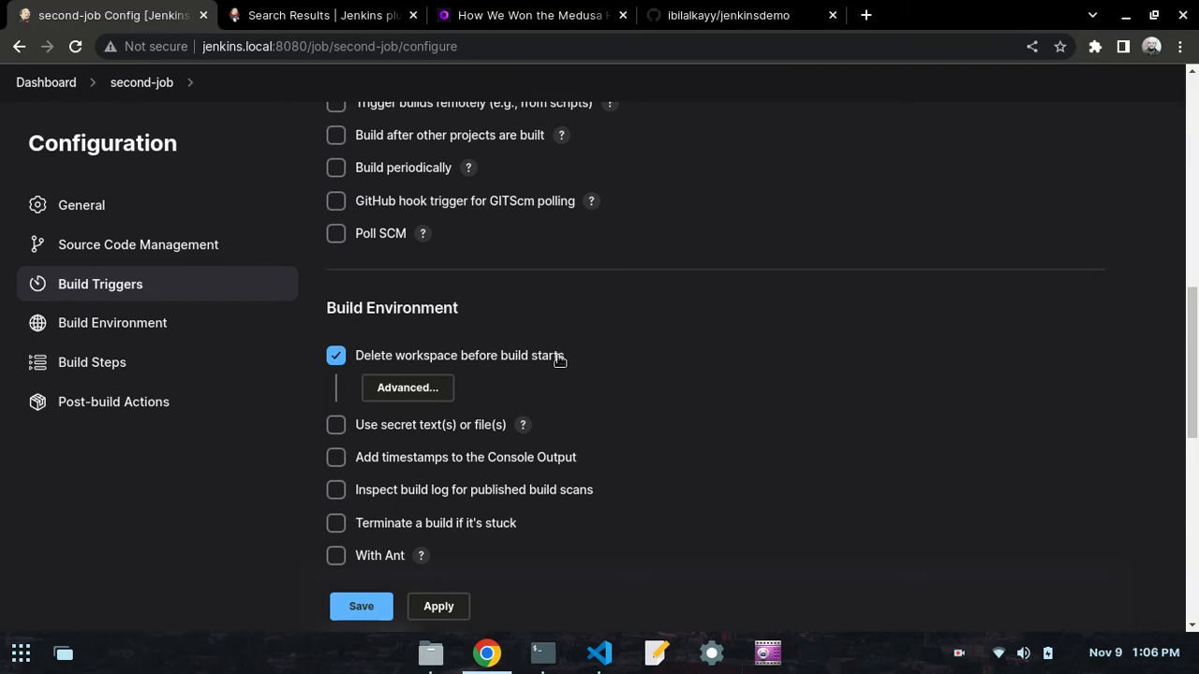
- Apply and save second-job's configuration, and check the rebuild instruction in the day50.md notes in VS Code before returning to Chrome
click(427, 609)
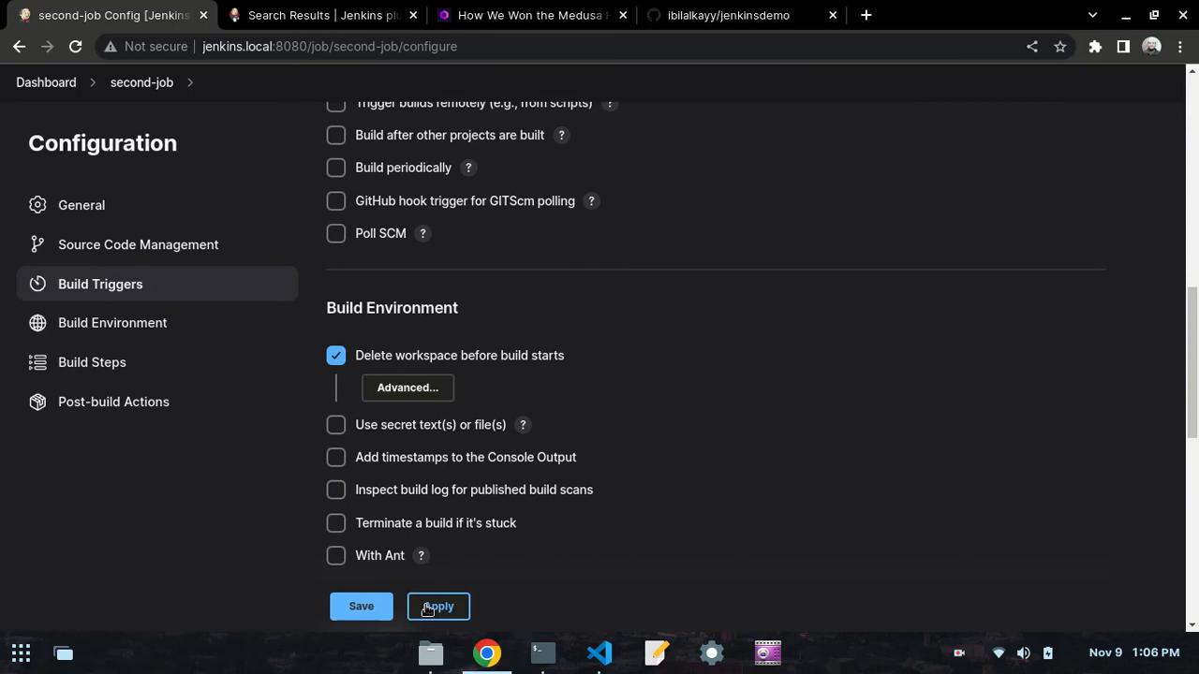
click(432, 608)
click(359, 606)
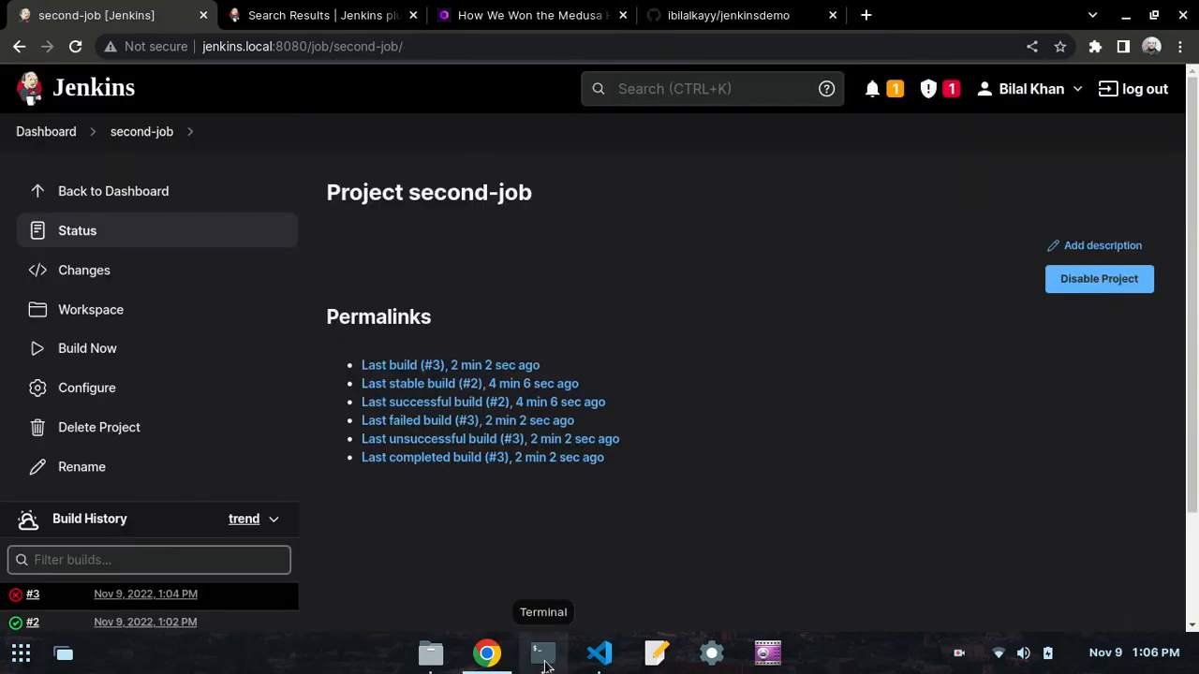
click(600, 653)
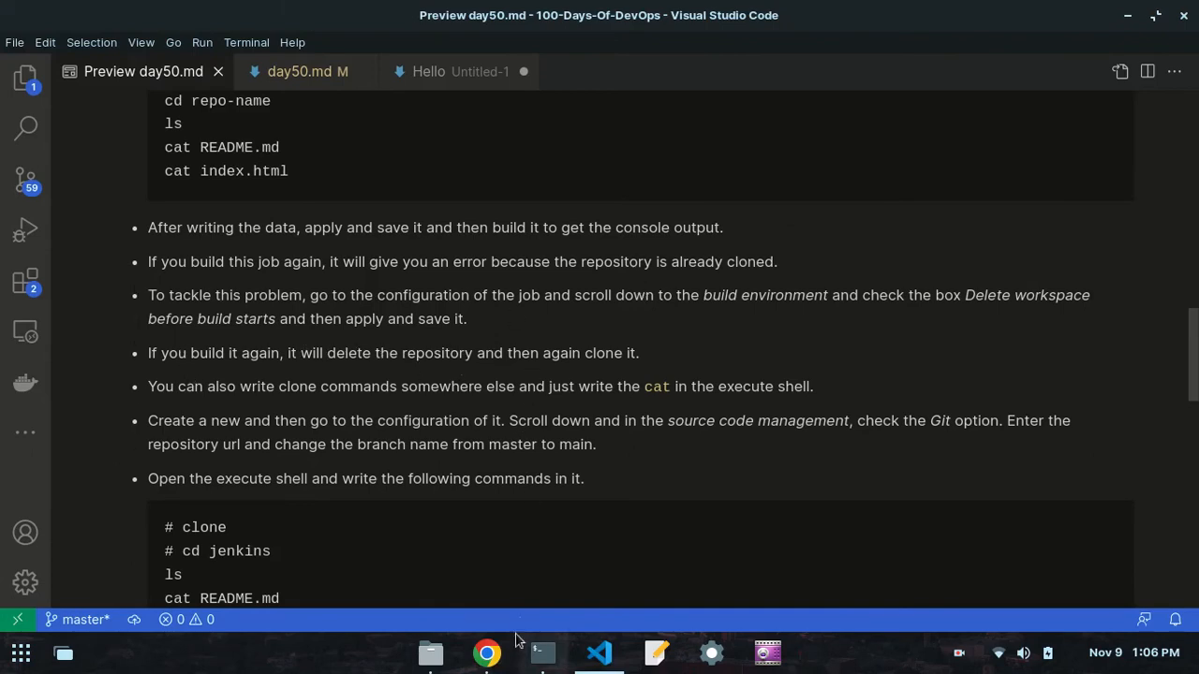
click(486, 653)
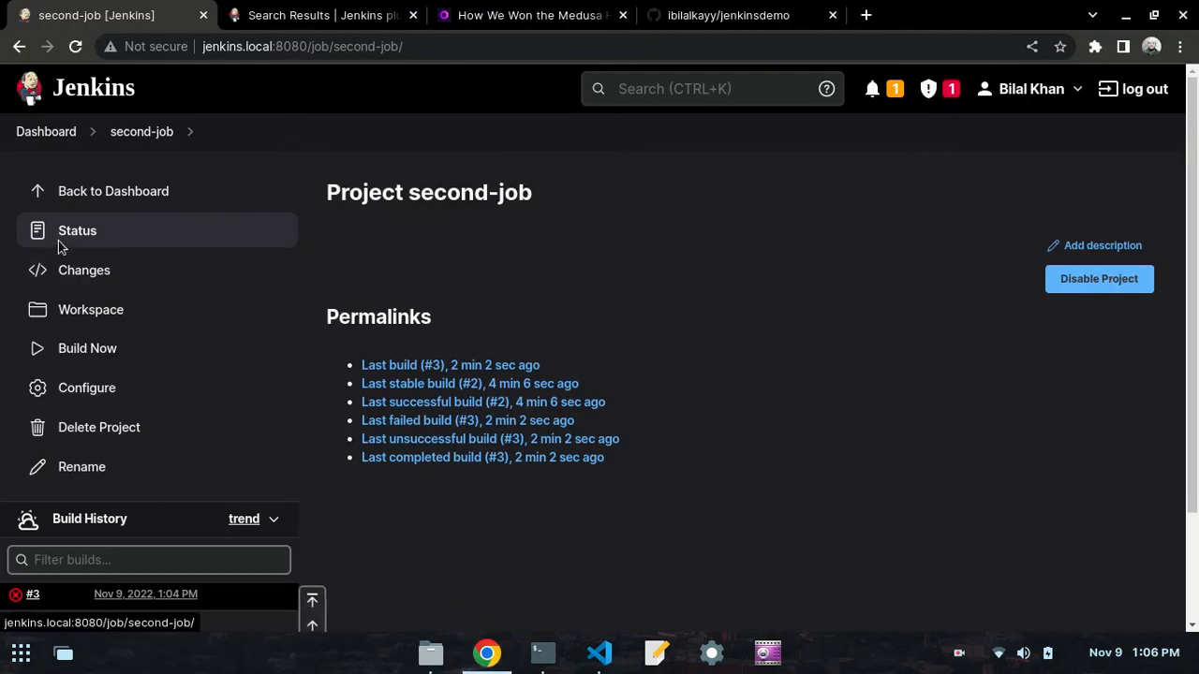
- Check second-job's build history, return to the Jenkins dashboard and start a new build of second-job
scroll(58, 240, down, 3)
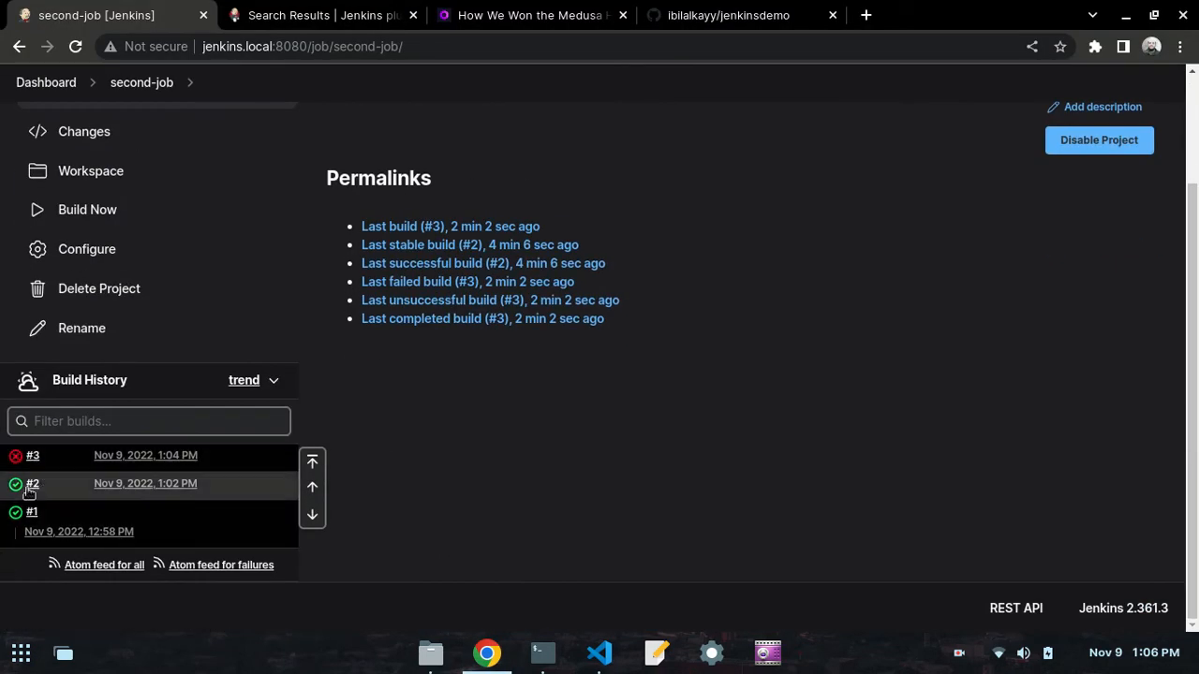
scroll(88, 310, up, 3)
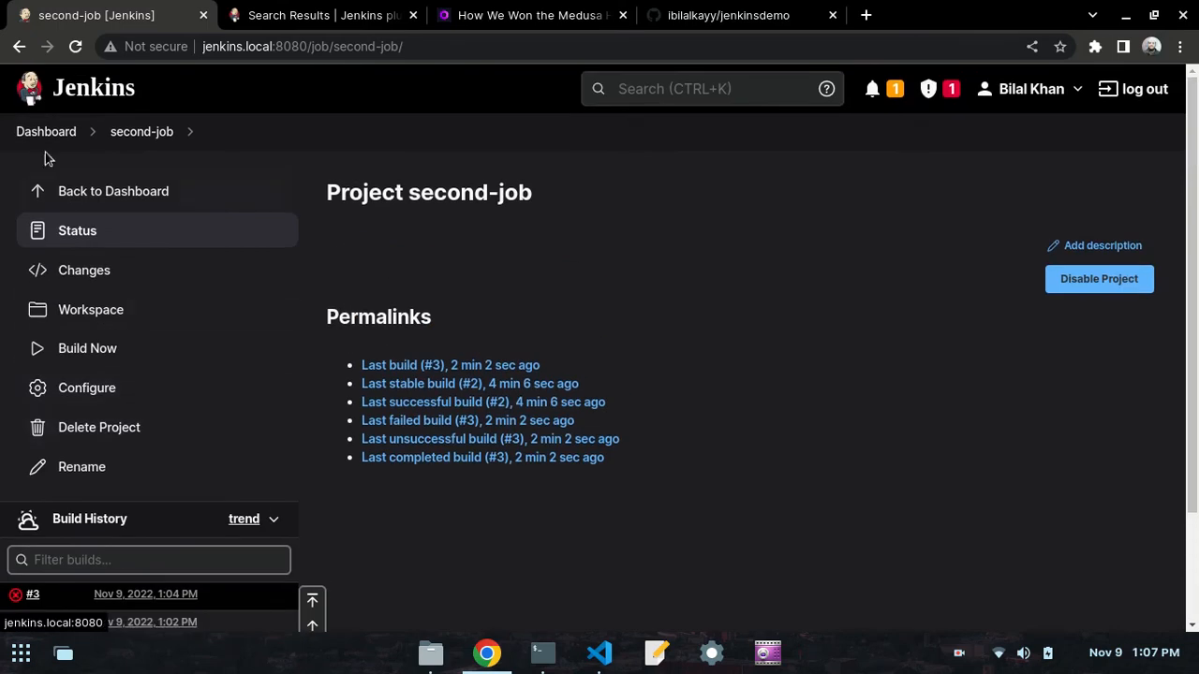
click(53, 130)
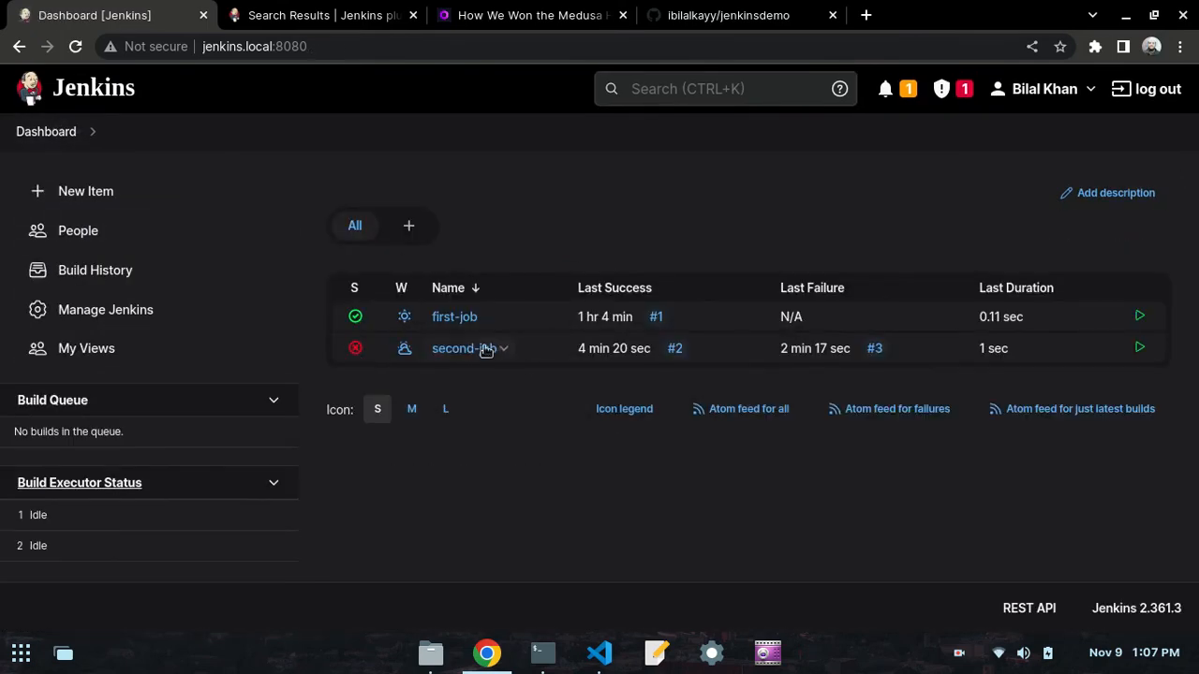
click(510, 349)
click(497, 431)
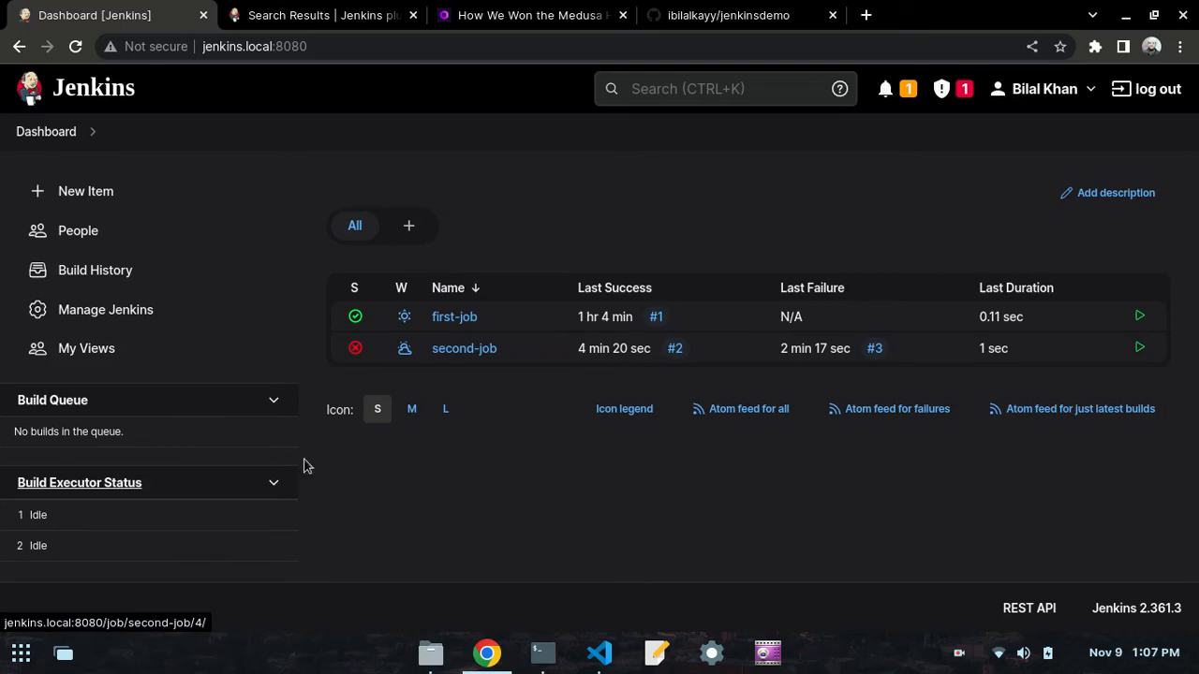
- Open the console output of second-job's build #4
click(450, 350)
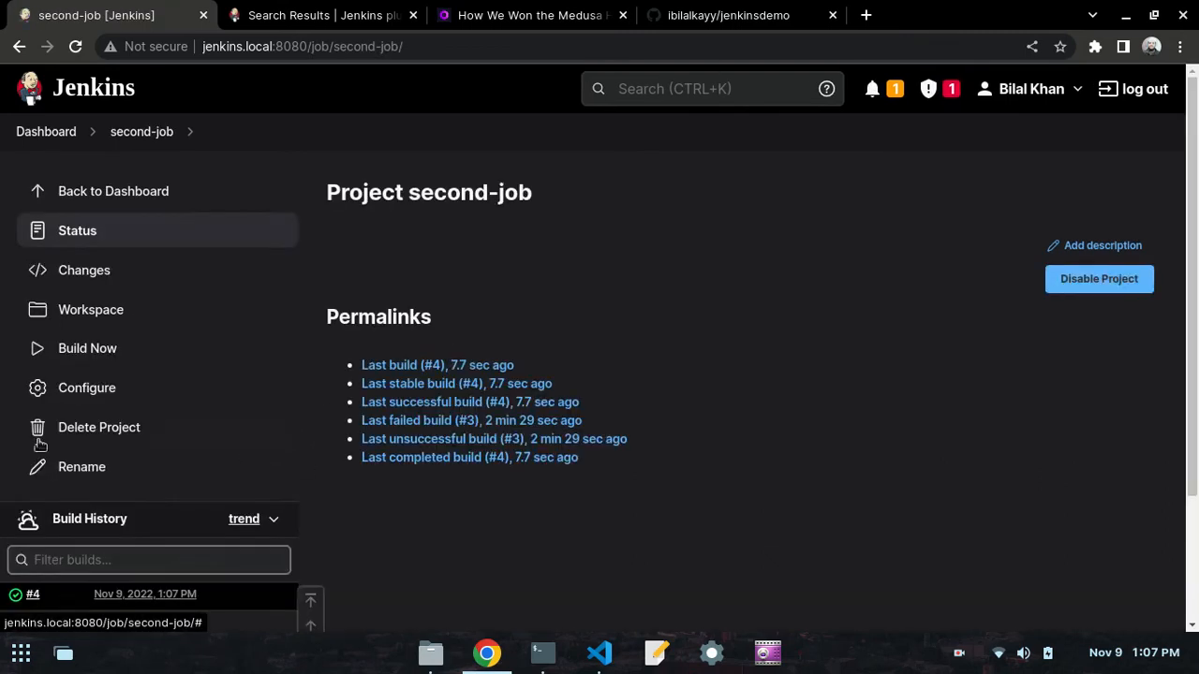
scroll(56, 450, down, 3)
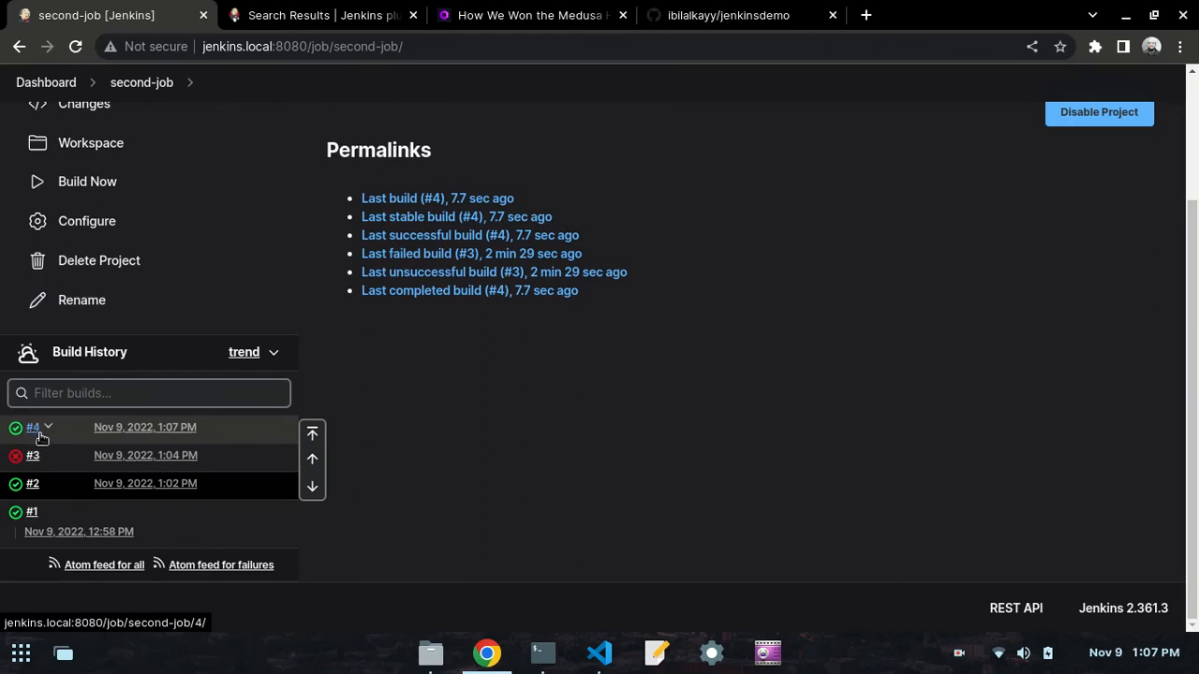
click(35, 433)
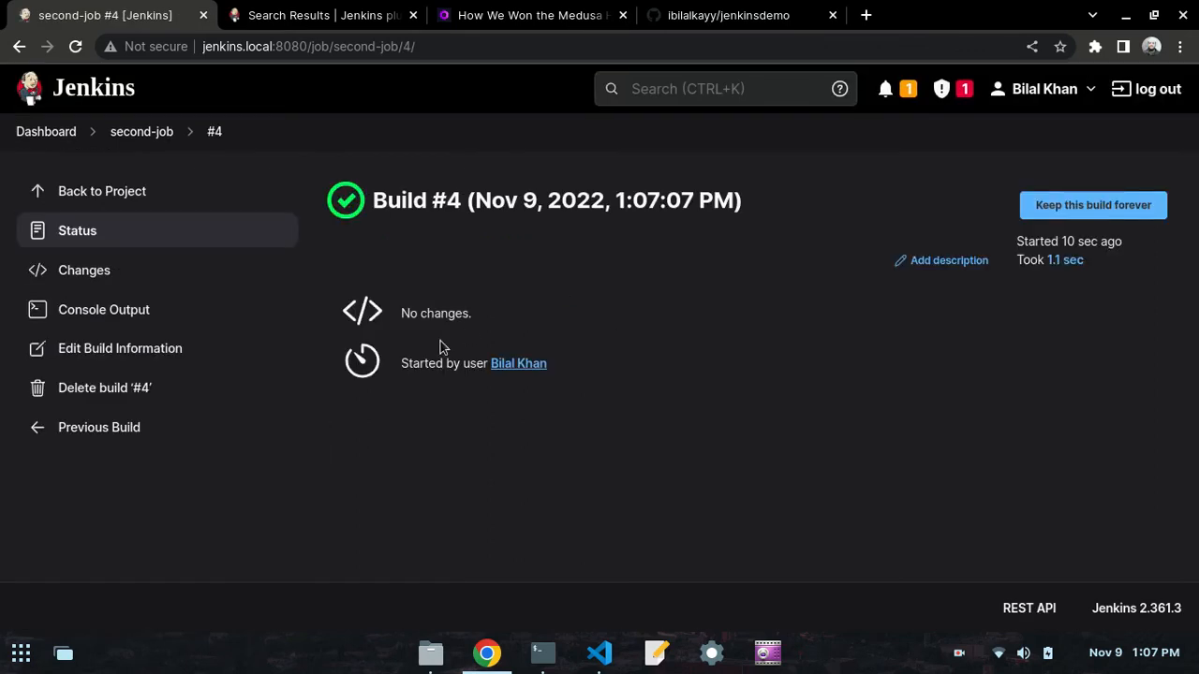
click(87, 326)
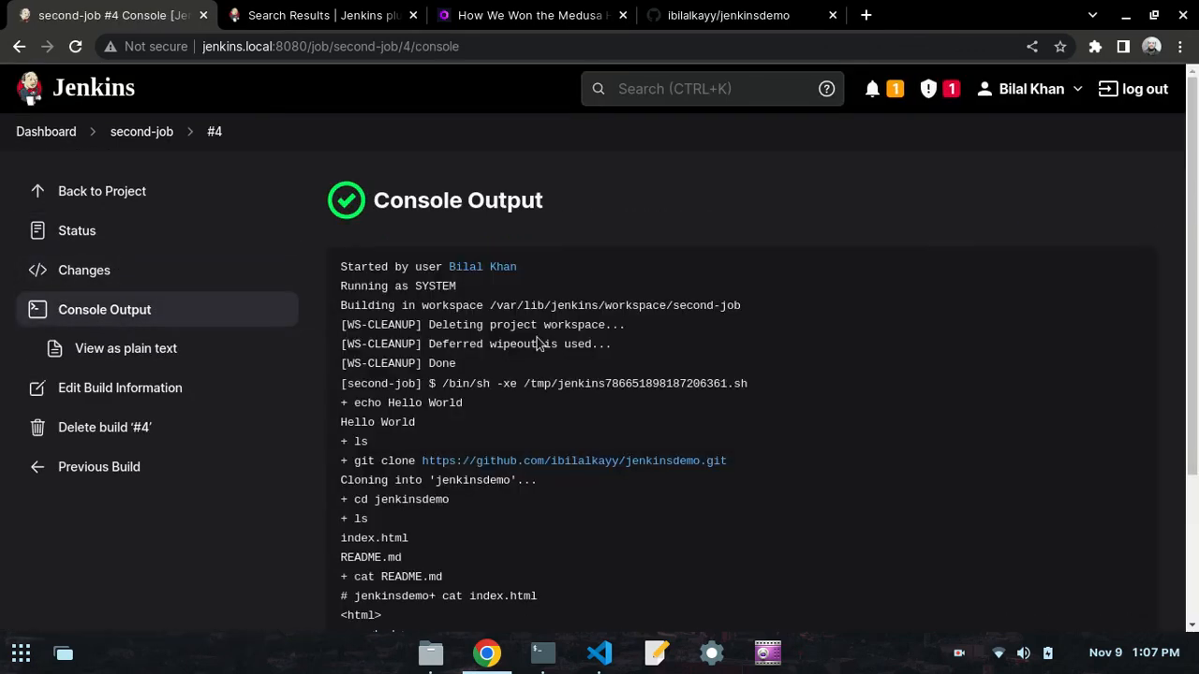
- Examine the echo, ls, git clone and cd commands in build #4's console output
scroll(535, 339, down, 3)
scroll(536, 340, up, 2)
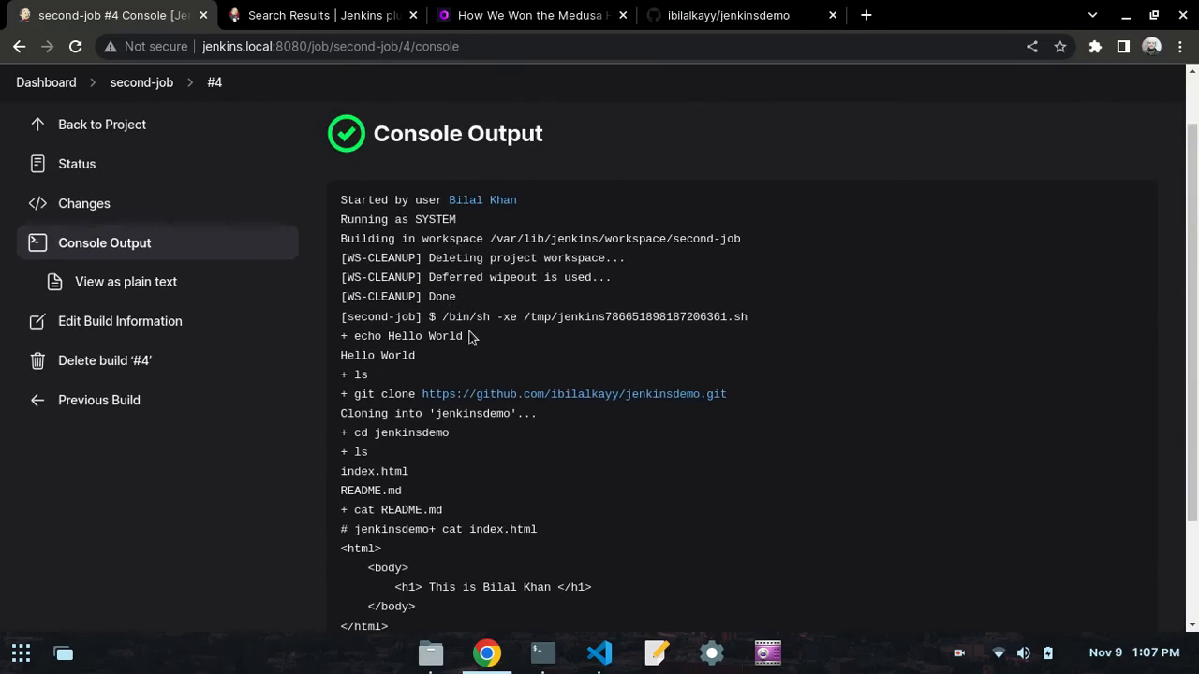
drag(471, 337, 362, 336)
click(367, 339)
triple_click(360, 374)
drag(742, 396, 347, 414)
click(441, 430)
scroll(375, 484, down, 1)
scroll(356, 421, up, 3)
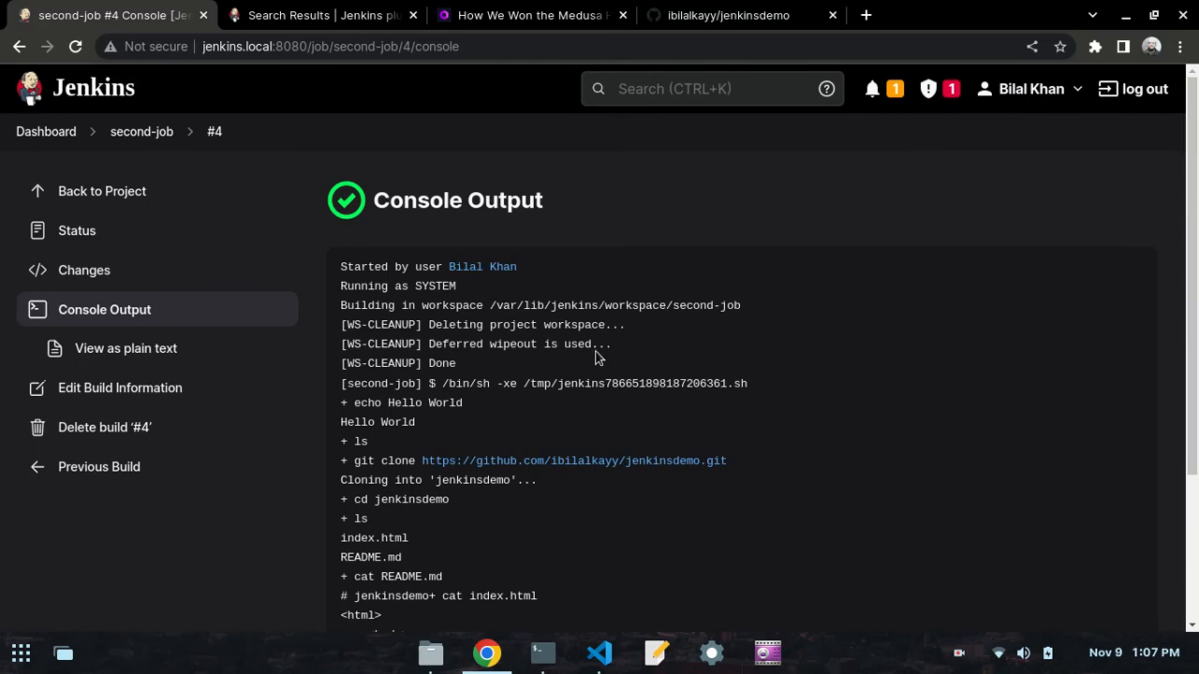
- Examine the workspace path and the WS-CLEANUP lines near the start of build #4's console output
drag(606, 346, 327, 328)
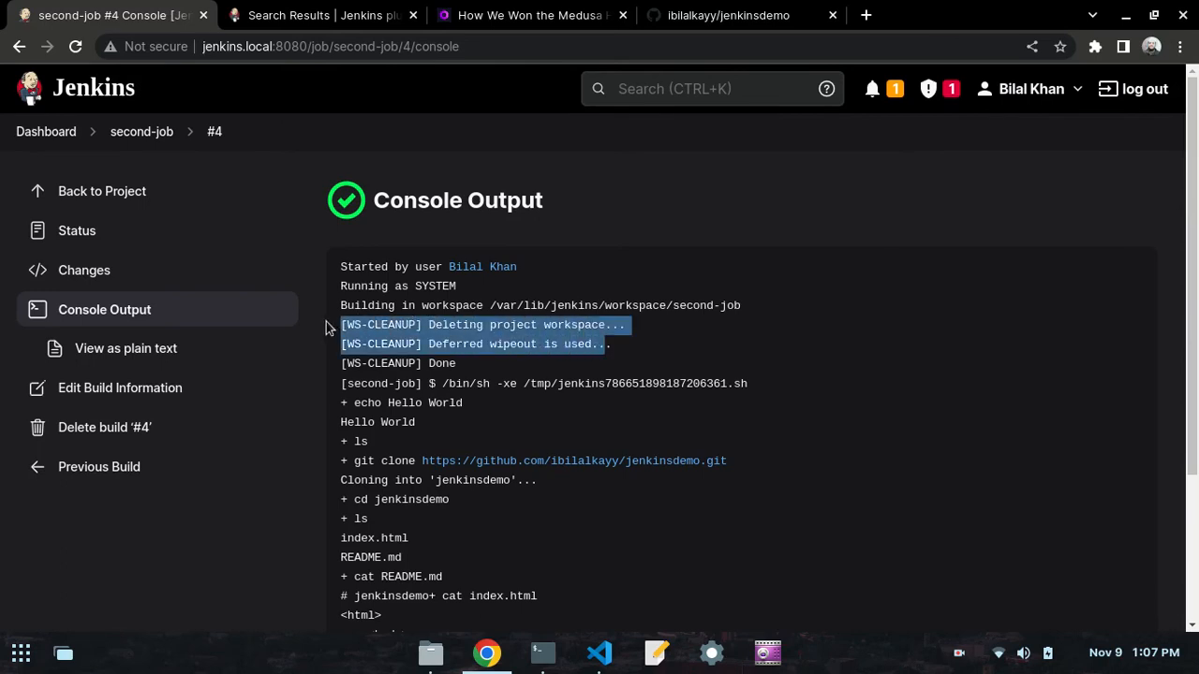
click(328, 328)
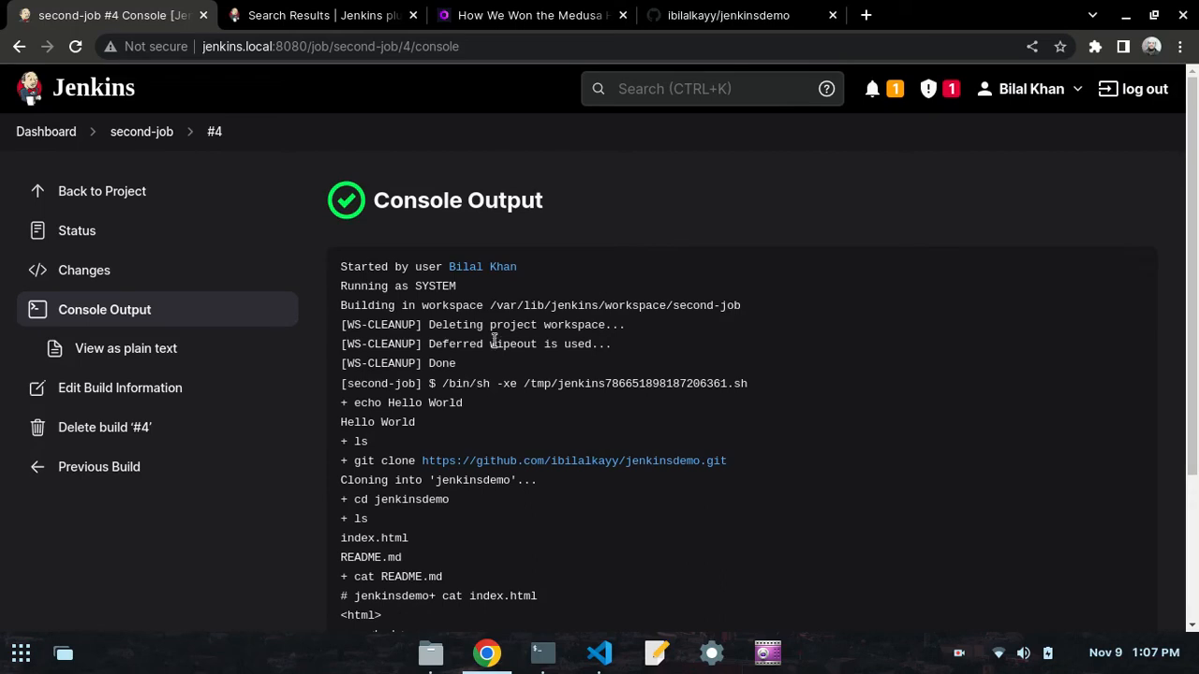
drag(463, 365, 332, 309)
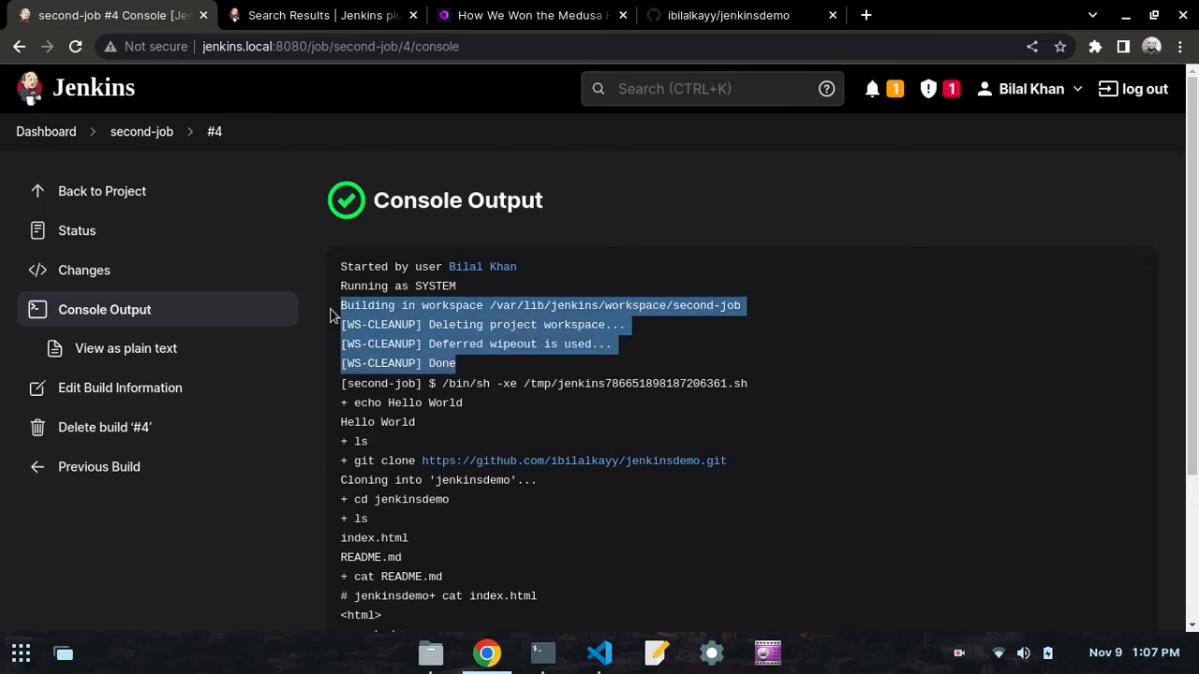
click(529, 313)
drag(723, 313, 470, 309)
click(471, 309)
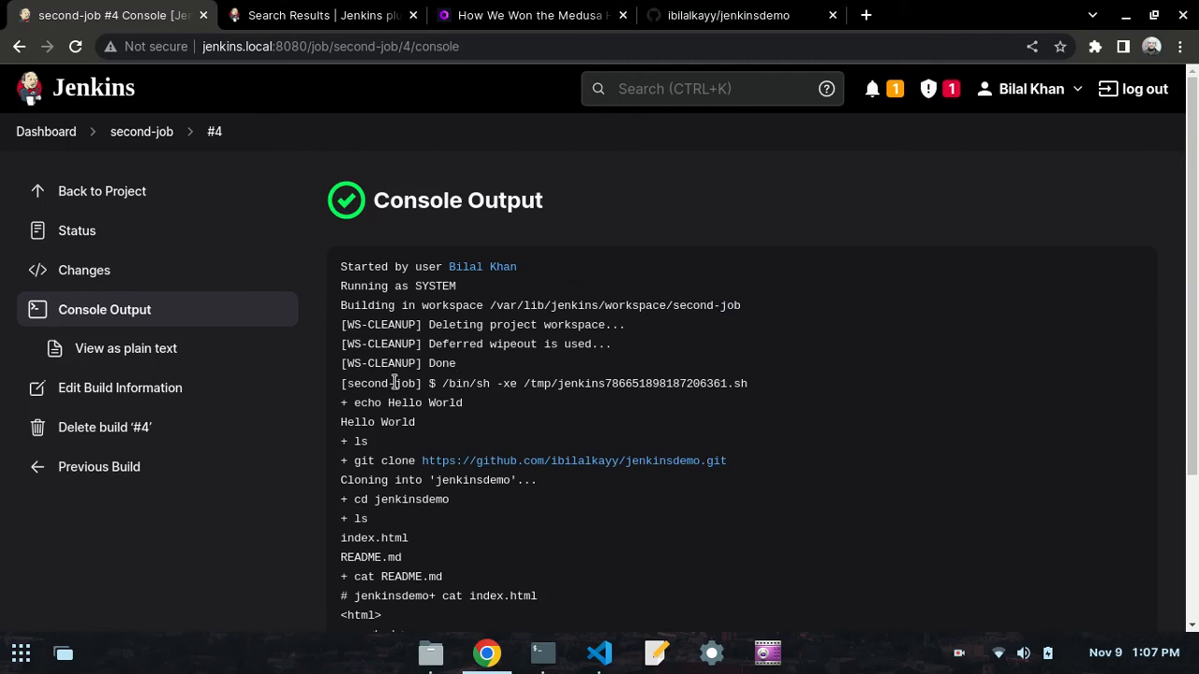
- Go back to the Jenkins dashboard and read the day50.md notes in VS Code on cloning through source code management
click(56, 132)
click(597, 653)
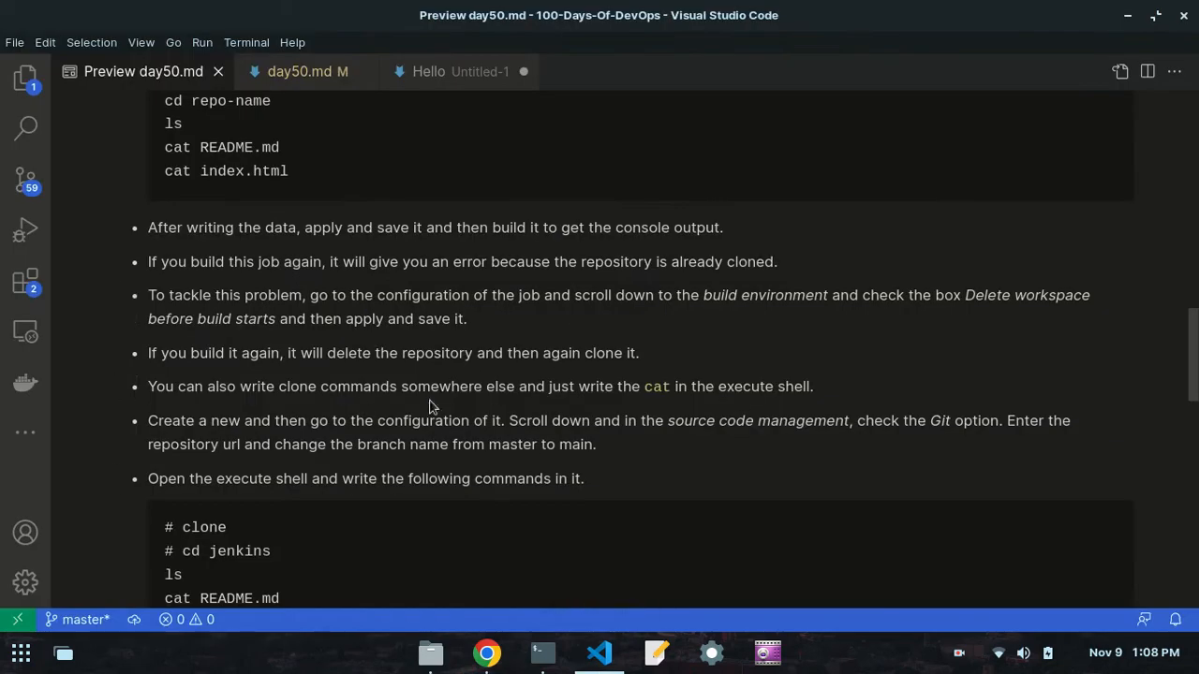
scroll(378, 379, down, 1)
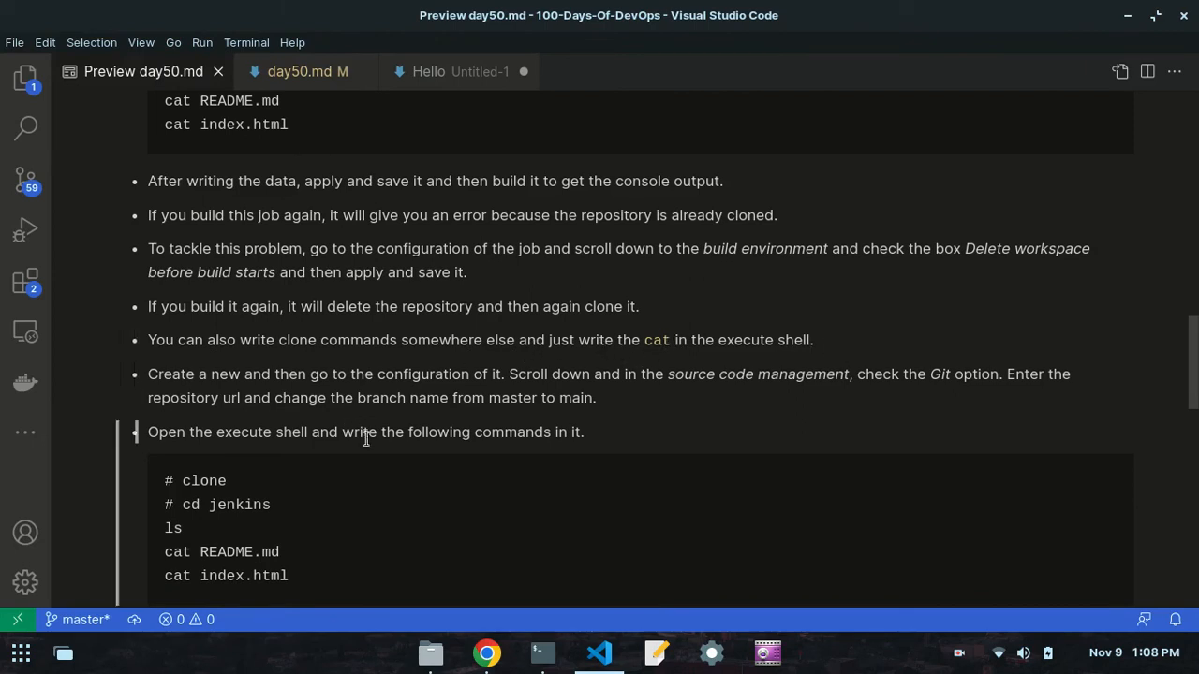
scroll(366, 437, down, 2)
click(486, 653)
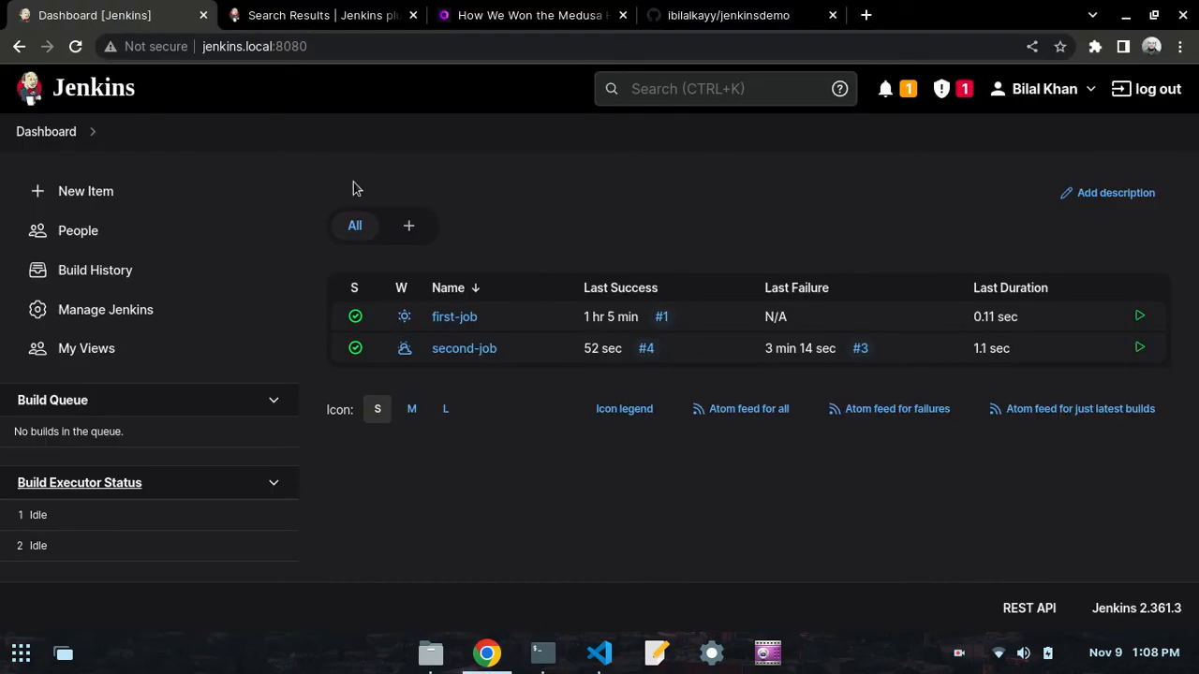
- Open second-job's configuration and examine the git clone command in its Execute shell build step
click(506, 349)
click(518, 459)
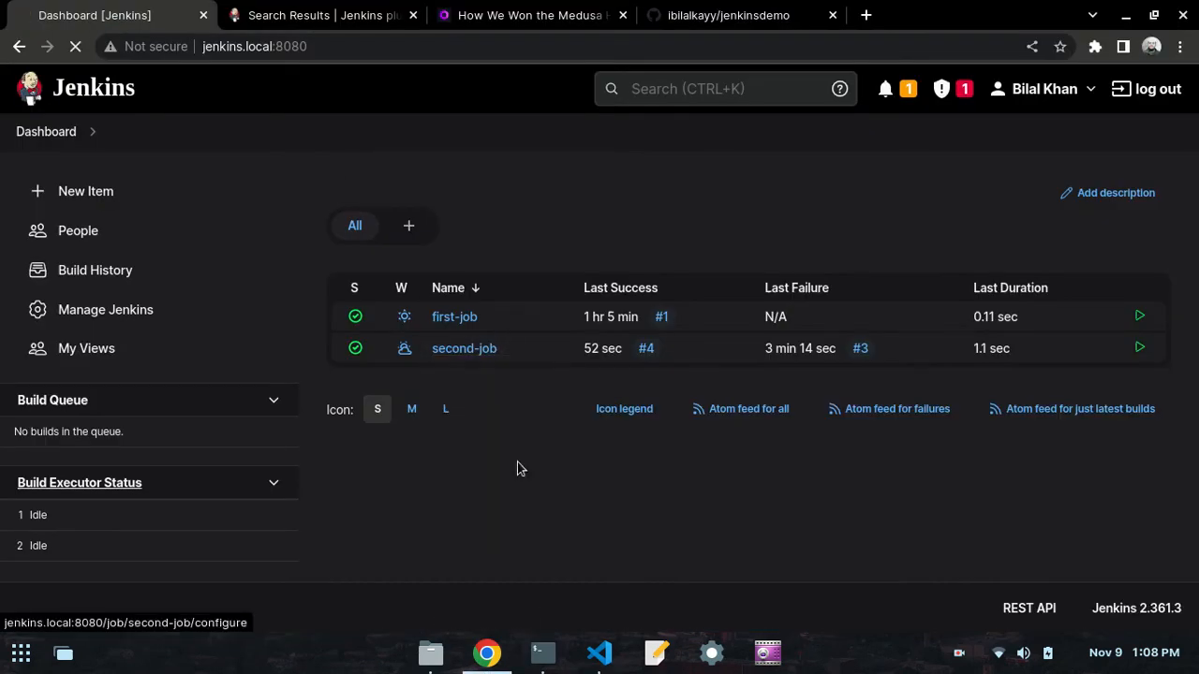
scroll(480, 383, down, 6)
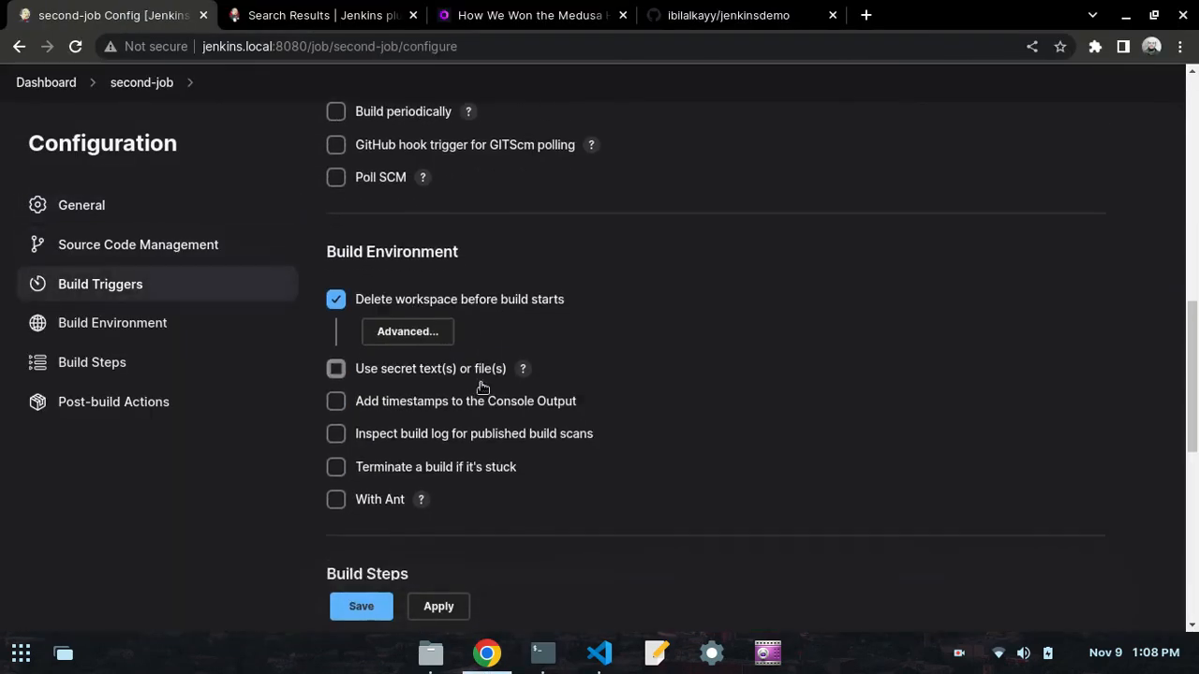
scroll(482, 386, down, 5)
drag(742, 318, 348, 320)
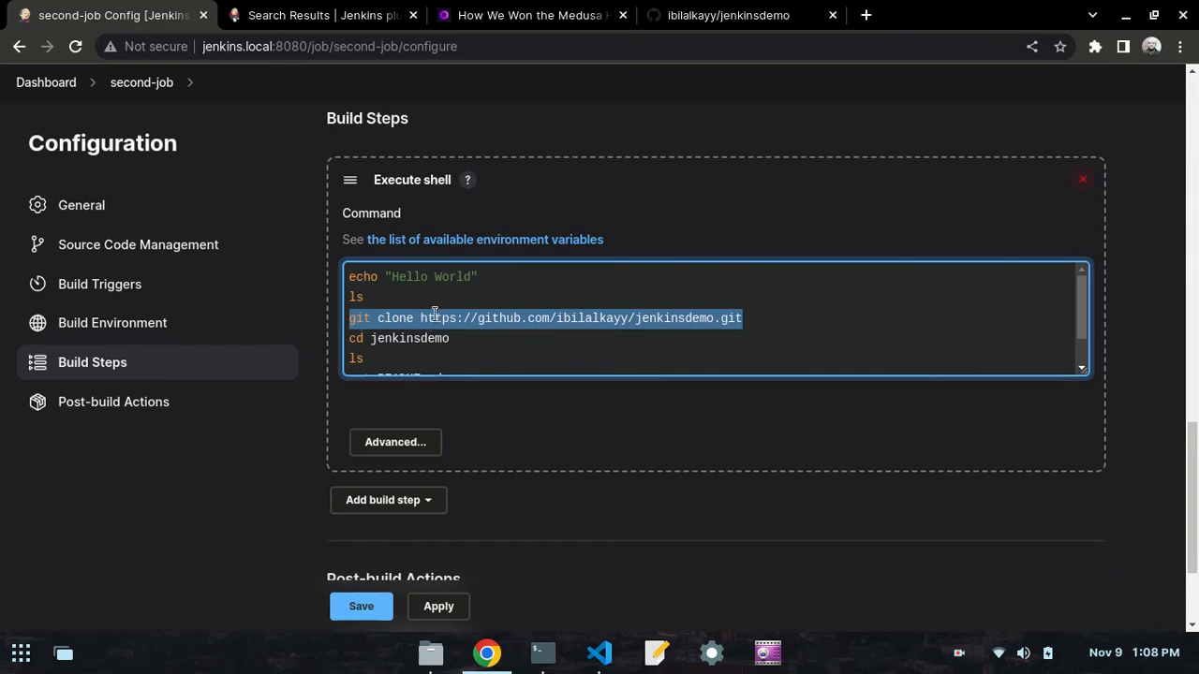
- Check the day50.md notes in VS Code on creating another job, and return to the Jenkins dashboard in Chrome
click(599, 653)
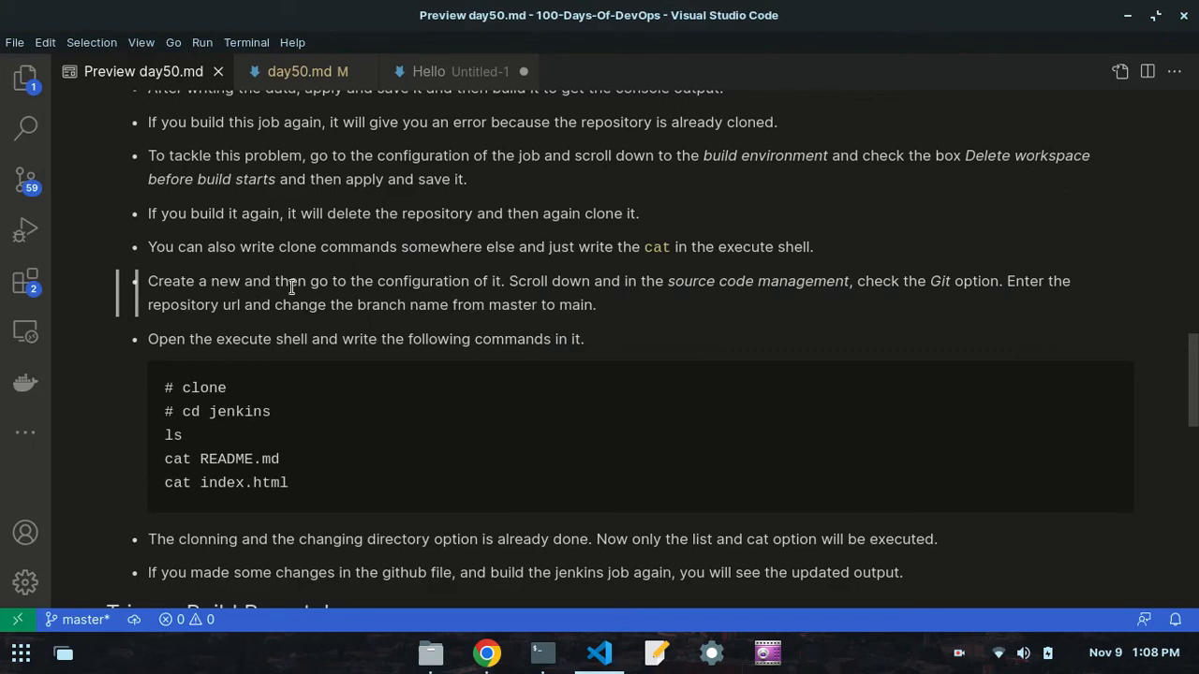
click(487, 653)
scroll(191, 248, up, 5)
scroll(33, 96, up, 2)
click(39, 87)
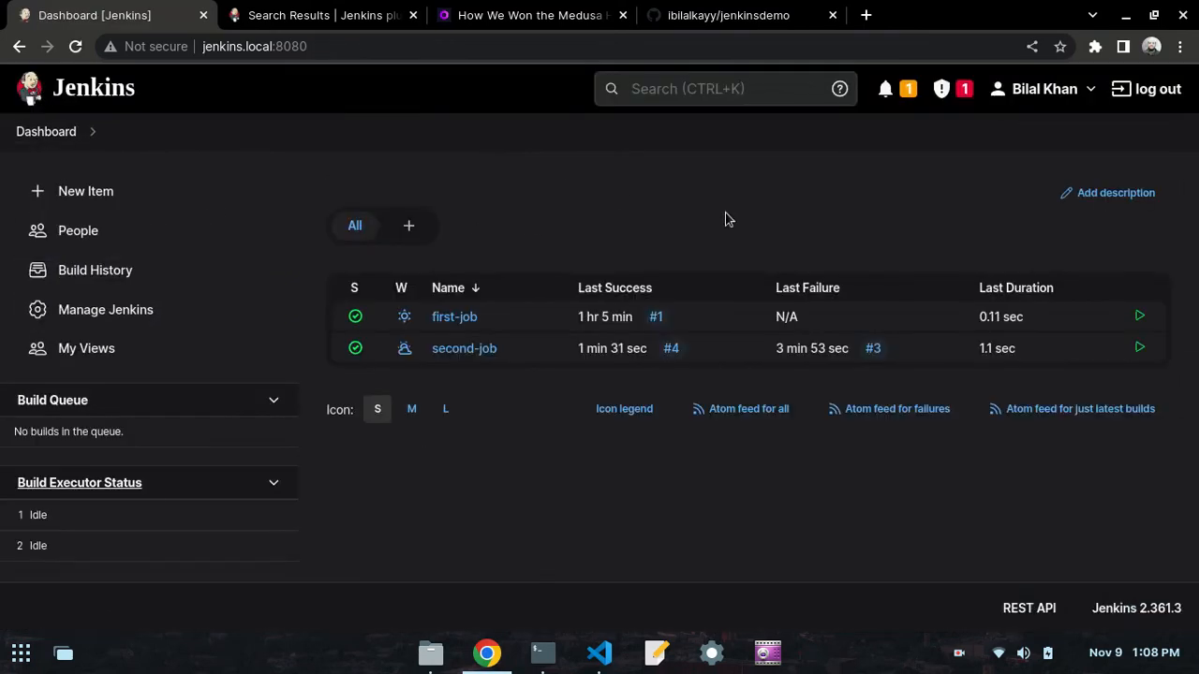
- Create a new Freestyle project named third-job
click(111, 194)
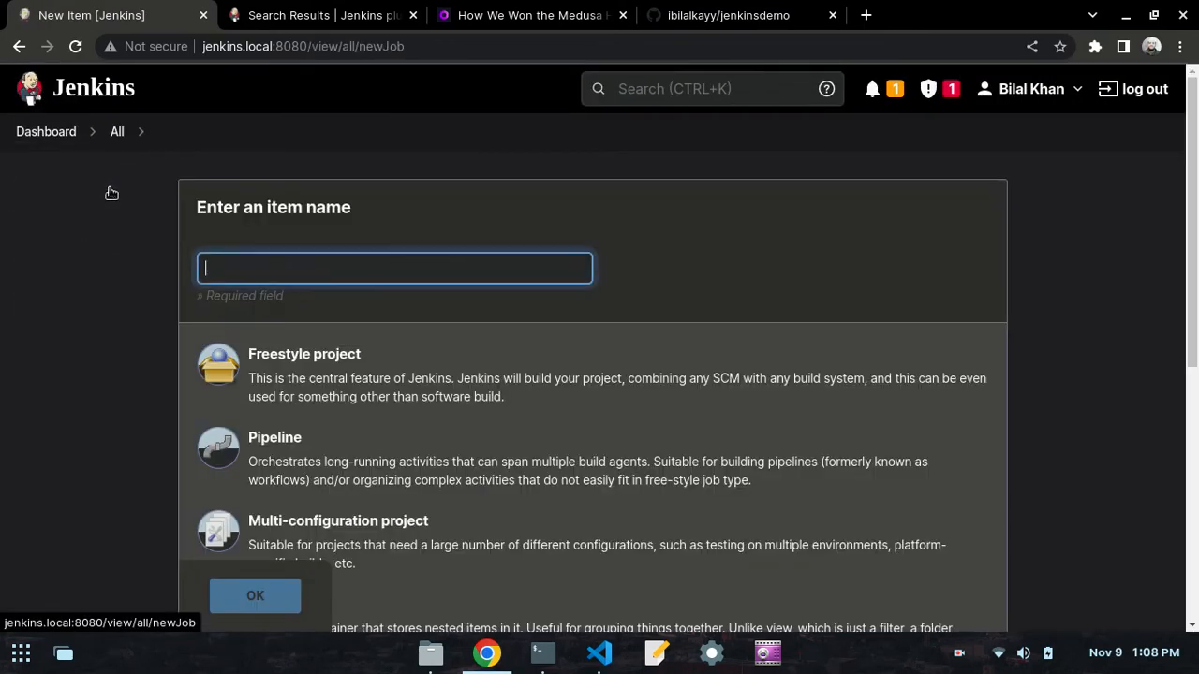
click(346, 266)
text(third-job)
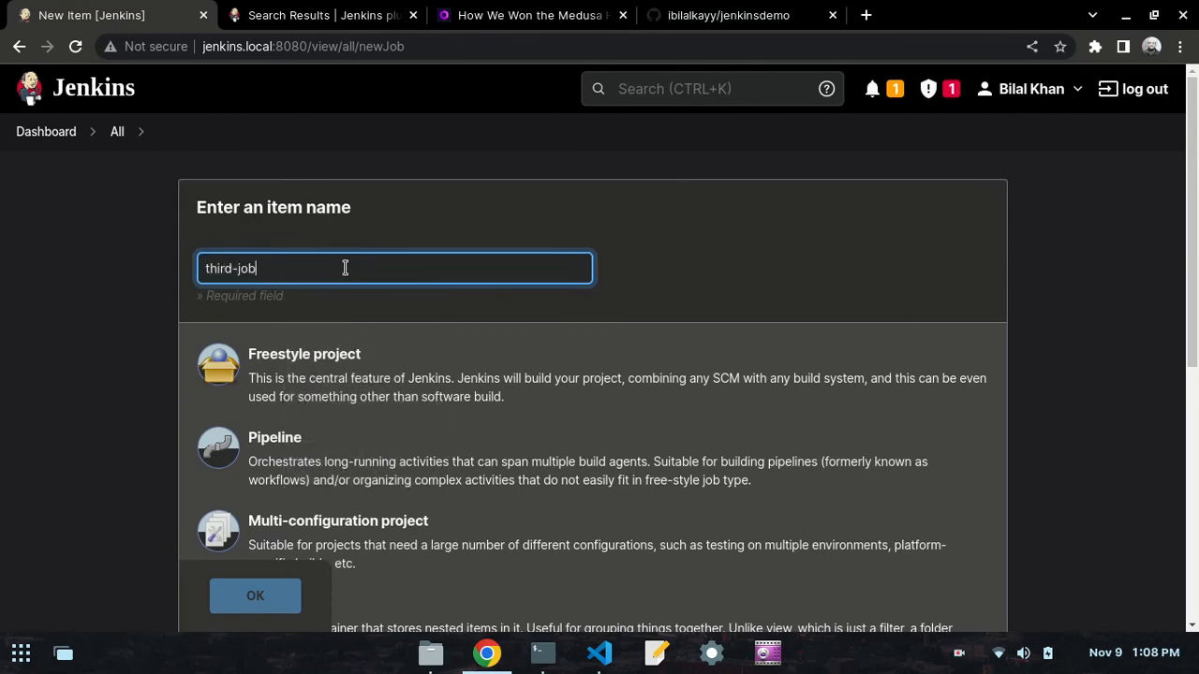
click(310, 350)
scroll(314, 330, down, 3)
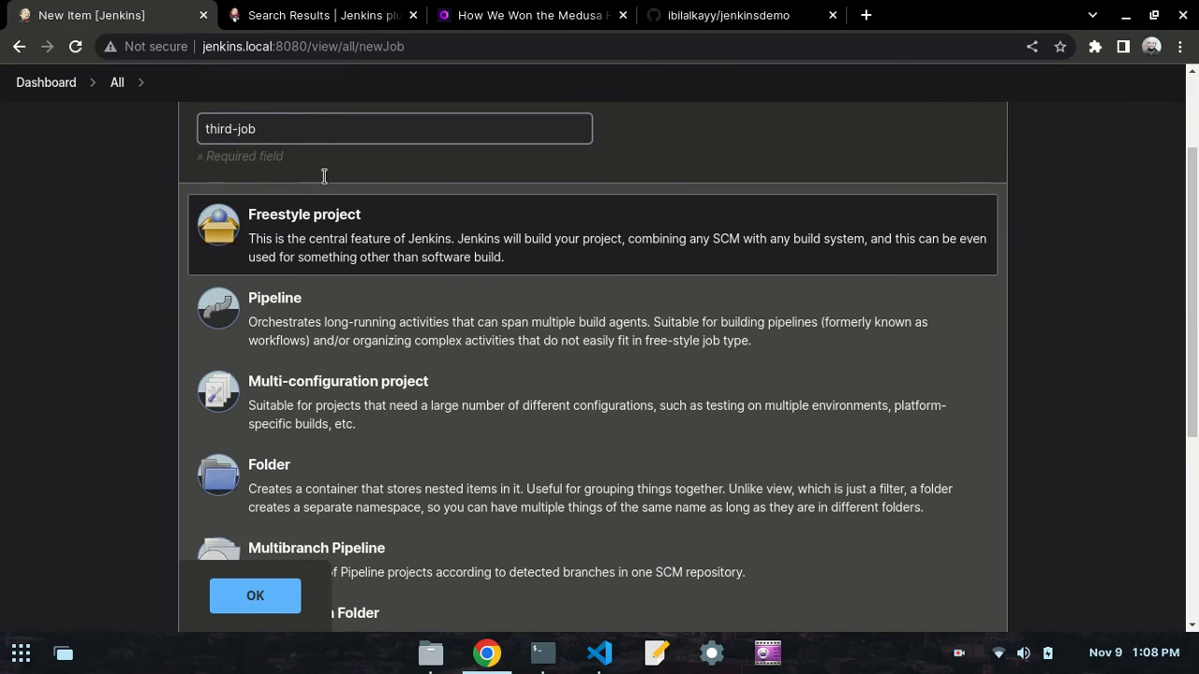
click(259, 590)
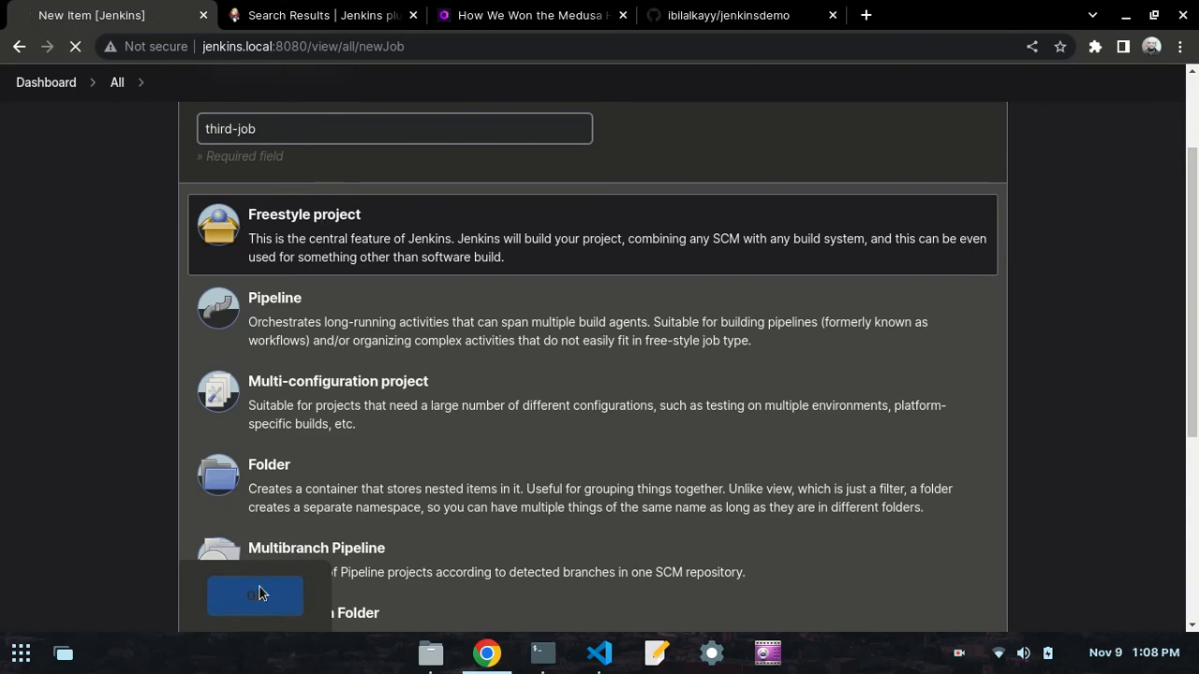
- Review third-job's configuration sections and the day50.md notes on the Git option, returning to Source Code Management
scroll(458, 351, down, 6)
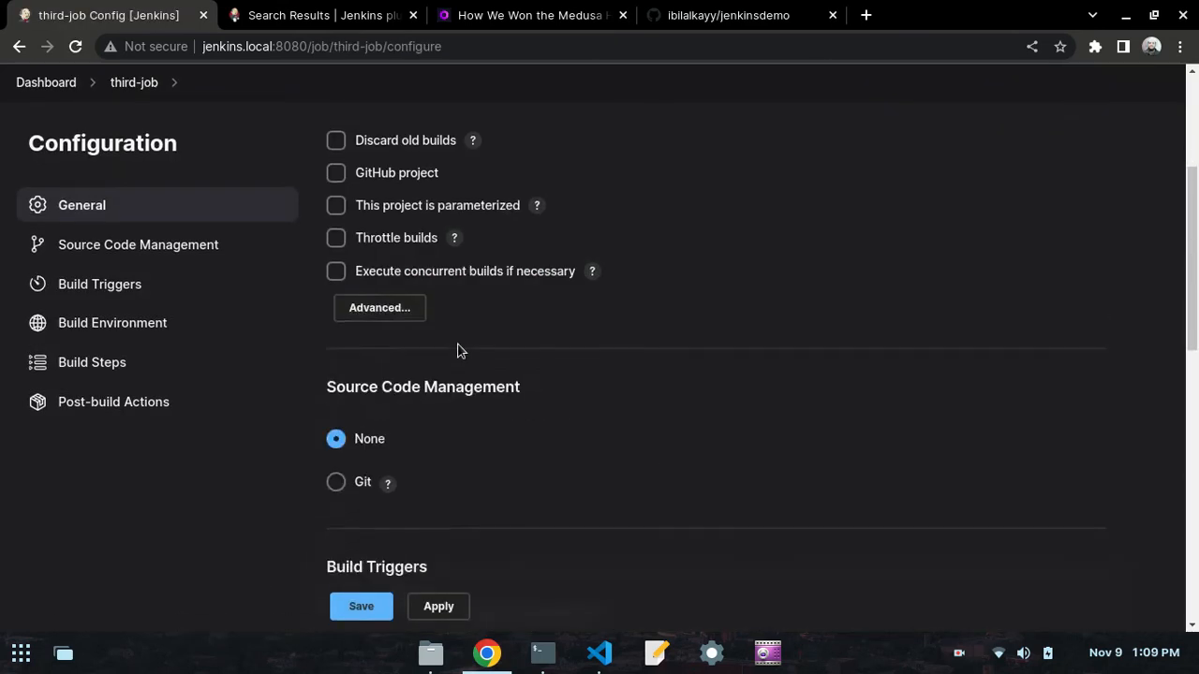
scroll(500, 281, up, 3)
scroll(500, 281, down, 1)
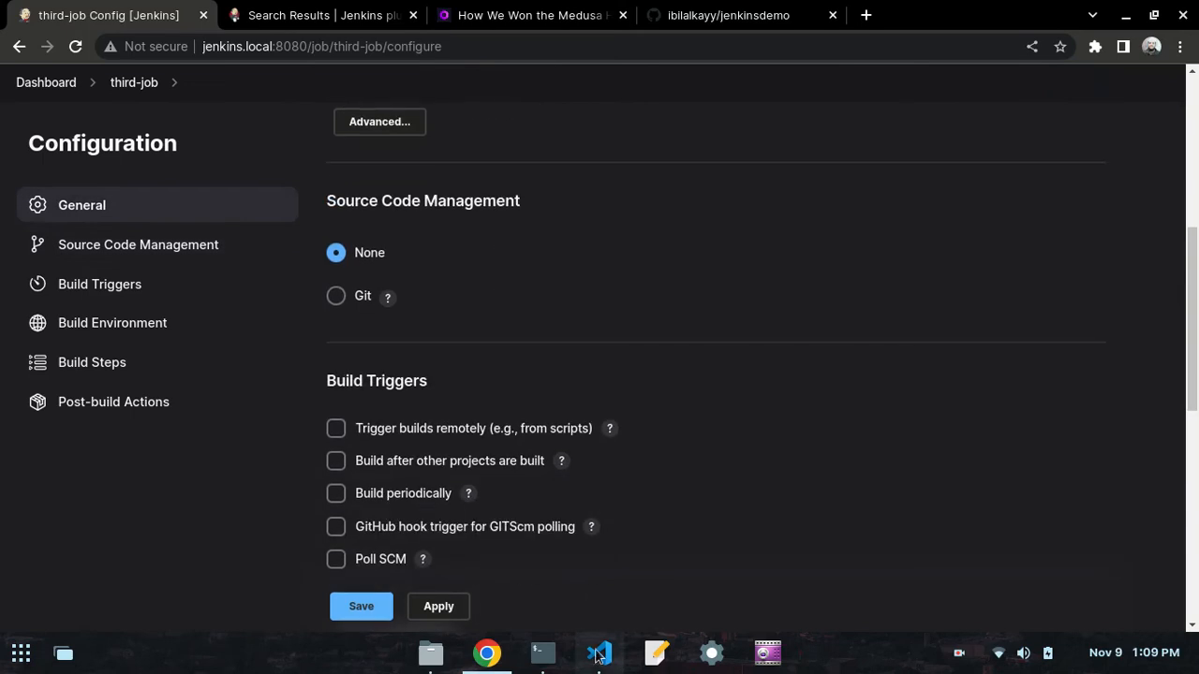
scroll(556, 374, down, 6)
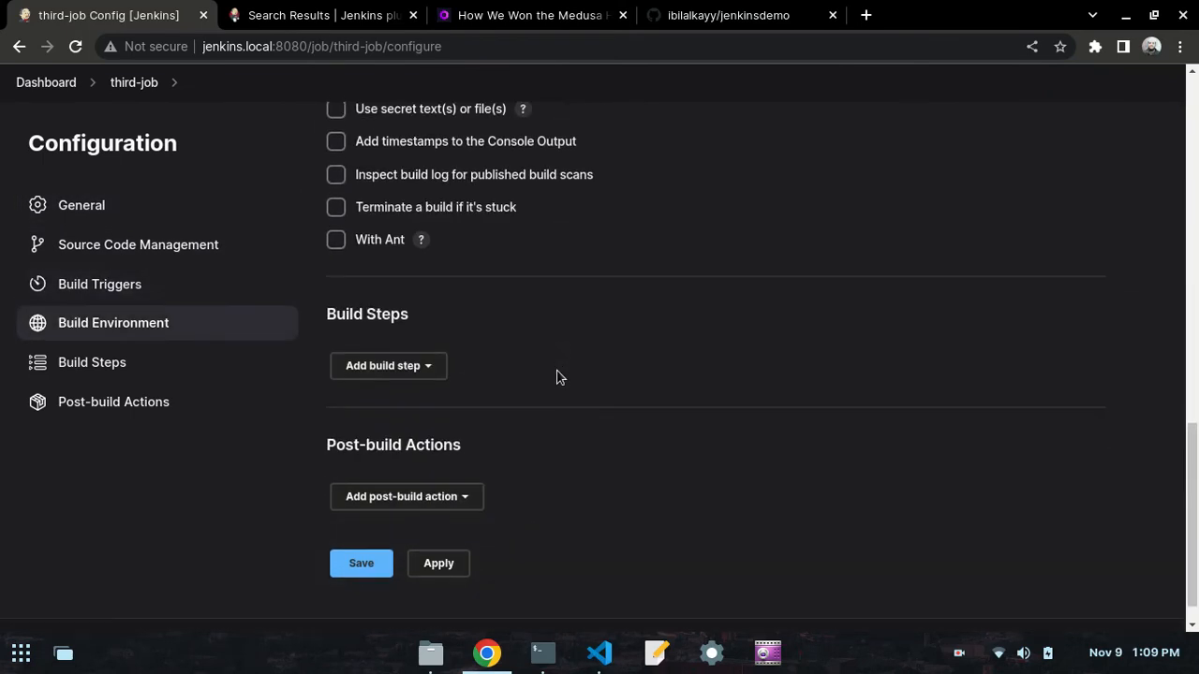
click(599, 652)
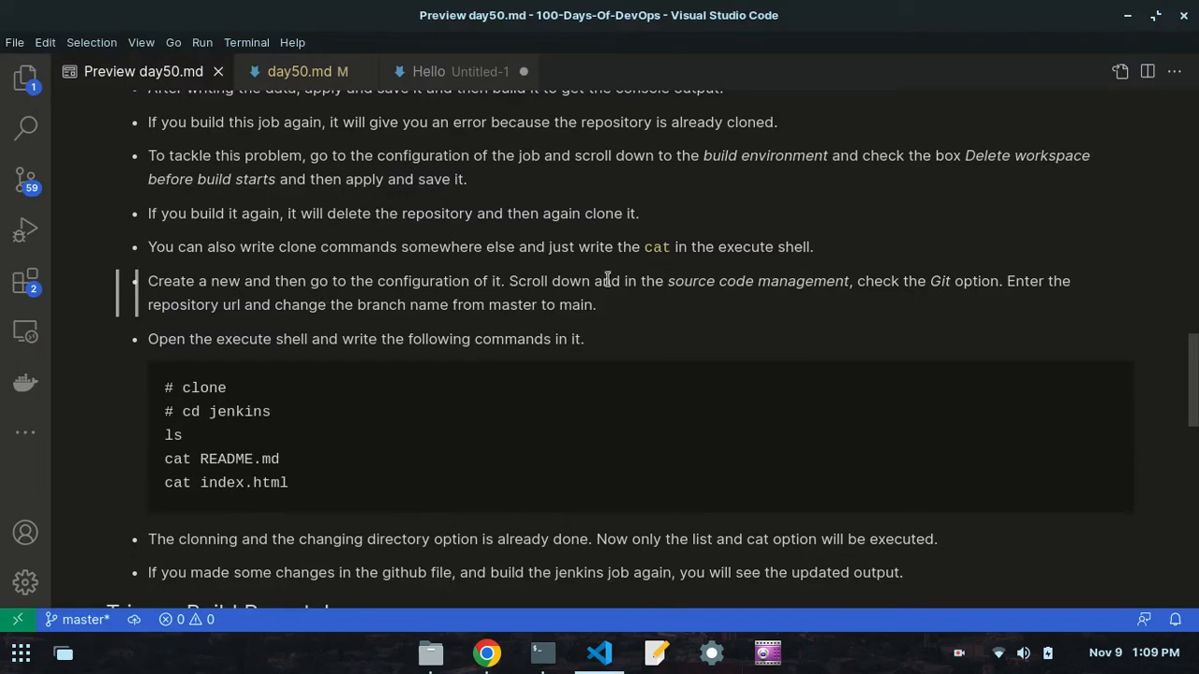
click(487, 653)
scroll(319, 277, up, 1)
scroll(334, 271, up, 6)
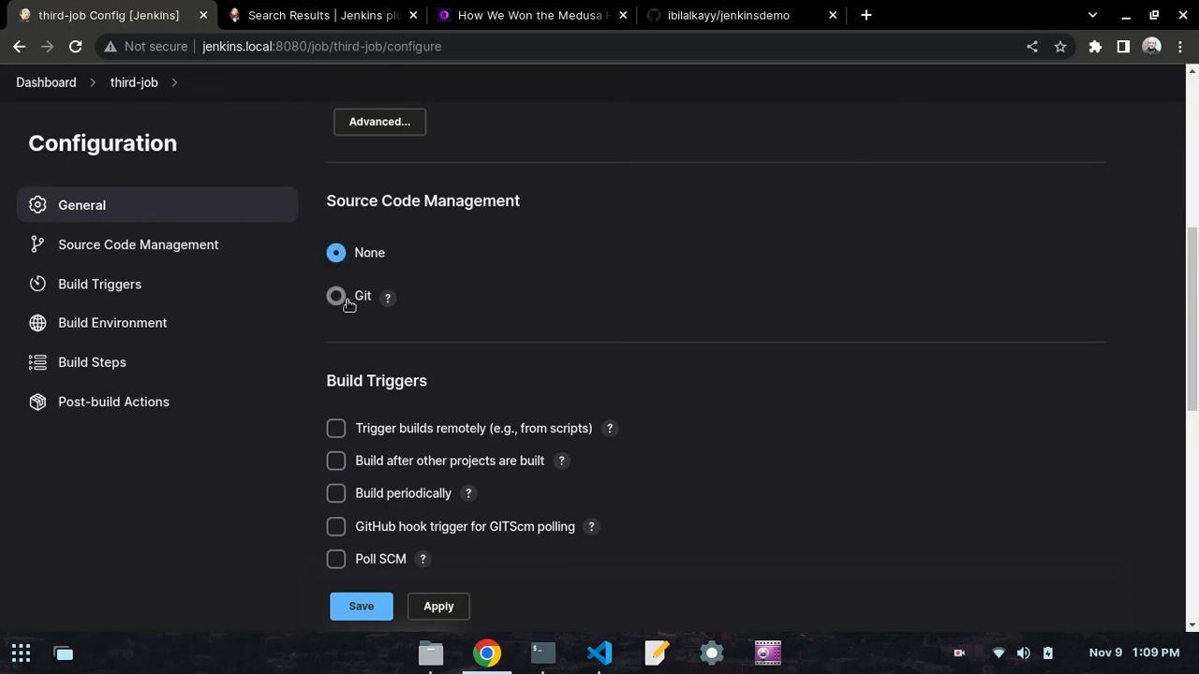
- Enable Git under third-job's Source Code Management and check the day50.md notes in VS Code for the required repository settings
click(336, 297)
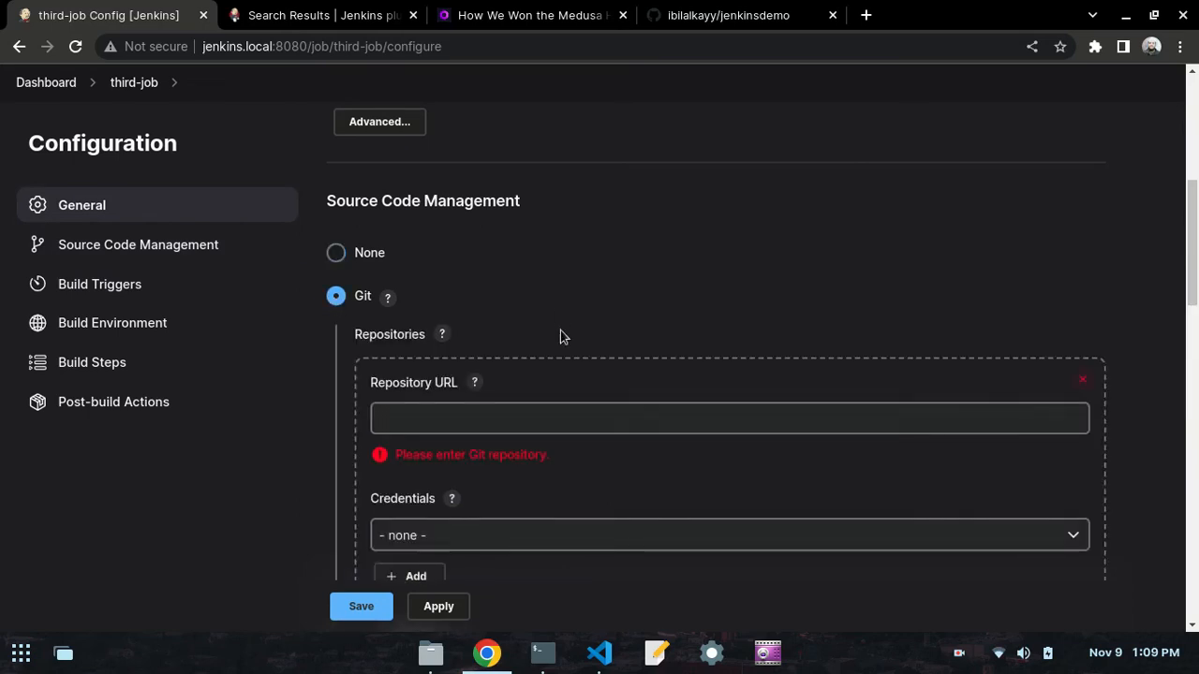
scroll(559, 369, down, 2)
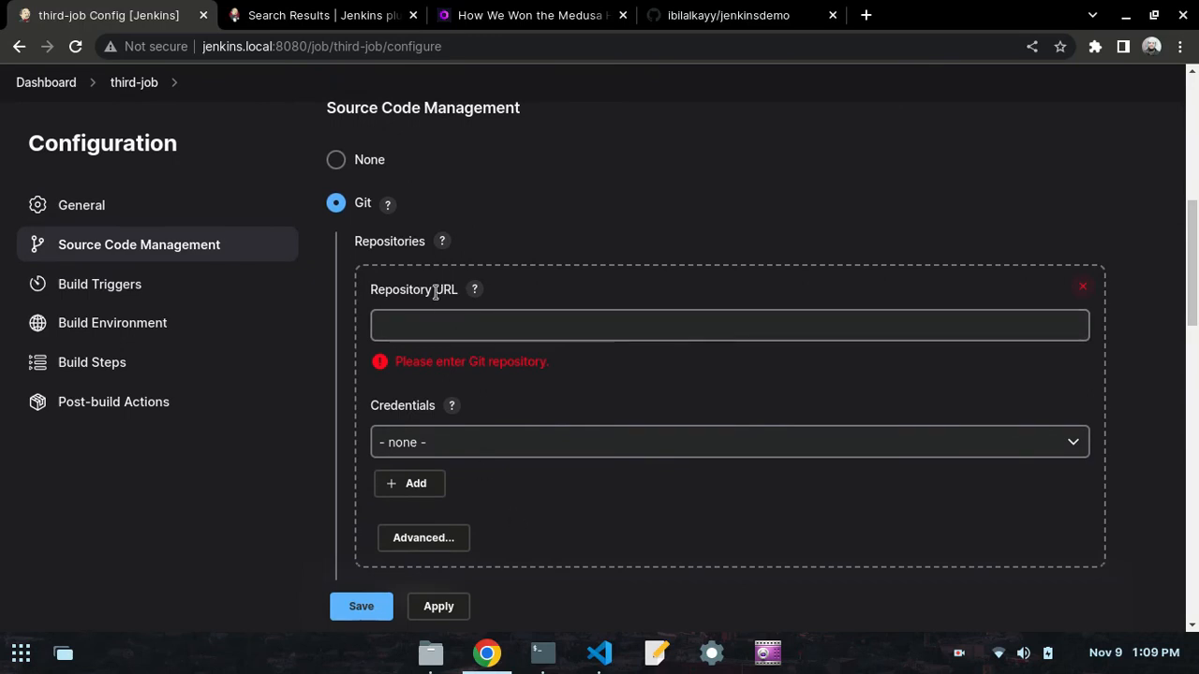
scroll(419, 335, down, 10)
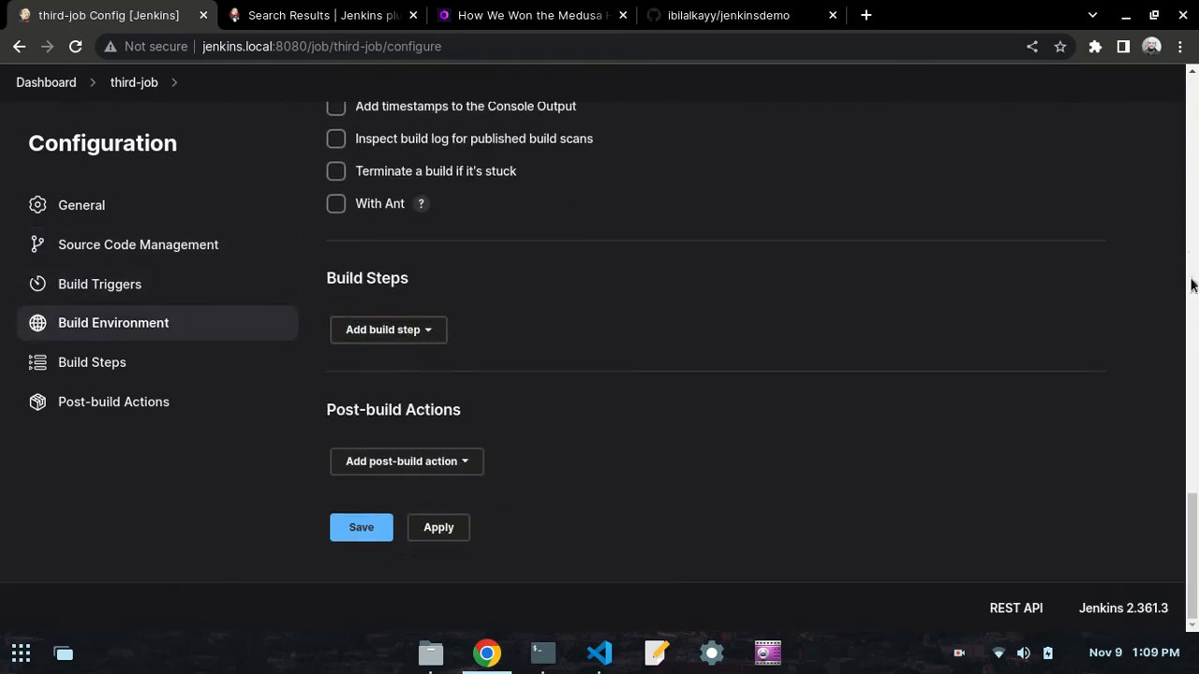
drag(1192, 543, 1077, 243)
click(599, 652)
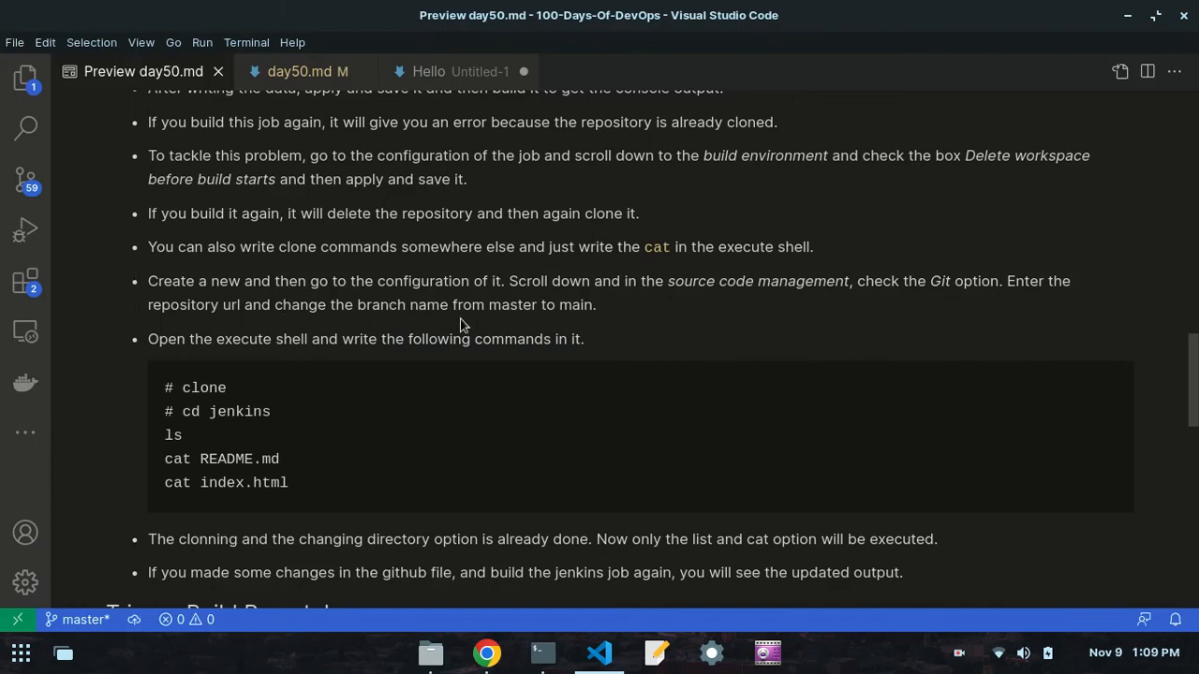
- Copy the jenkinsdemo repository's HTTPS clone URL from GitHub in Chrome and enter it as third-job's Repository URL
click(487, 653)
click(685, 28)
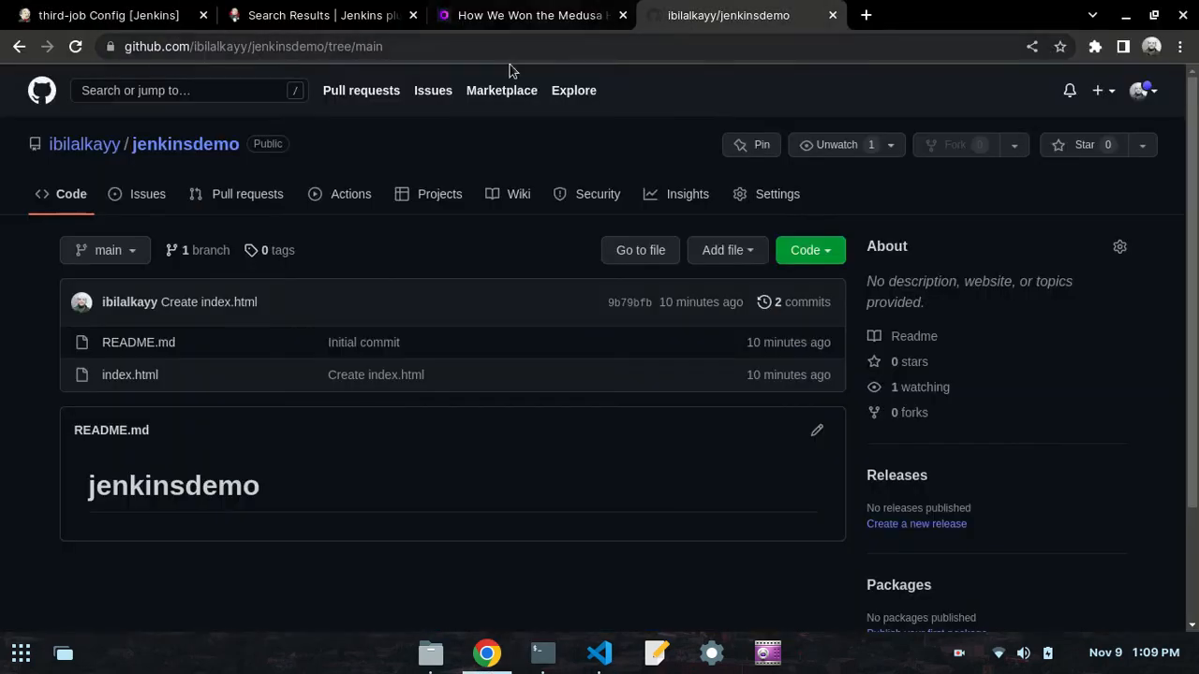
click(828, 253)
click(824, 377)
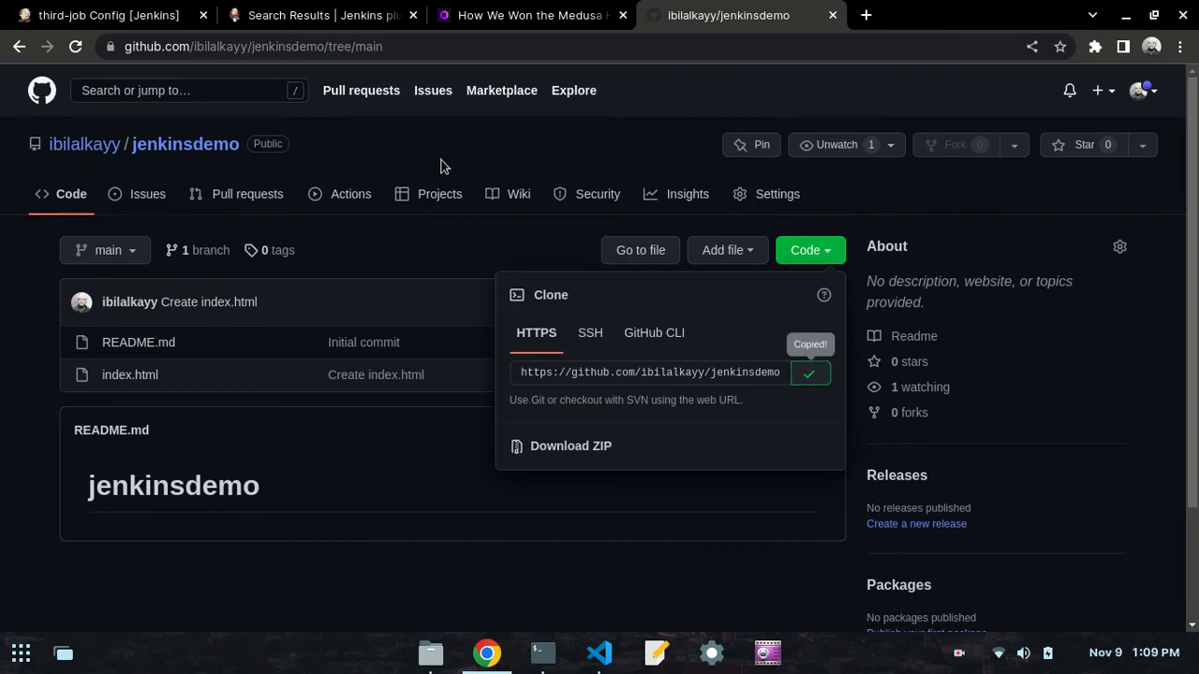
click(37, 9)
click(493, 364)
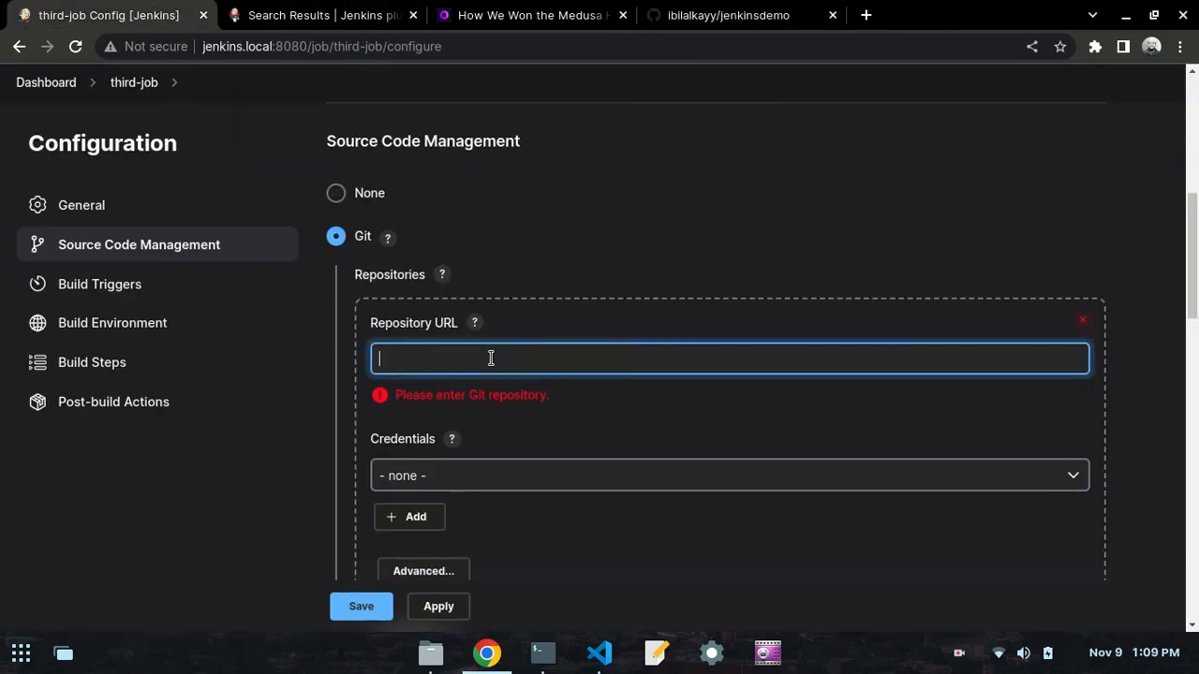
key(ctrl+v)
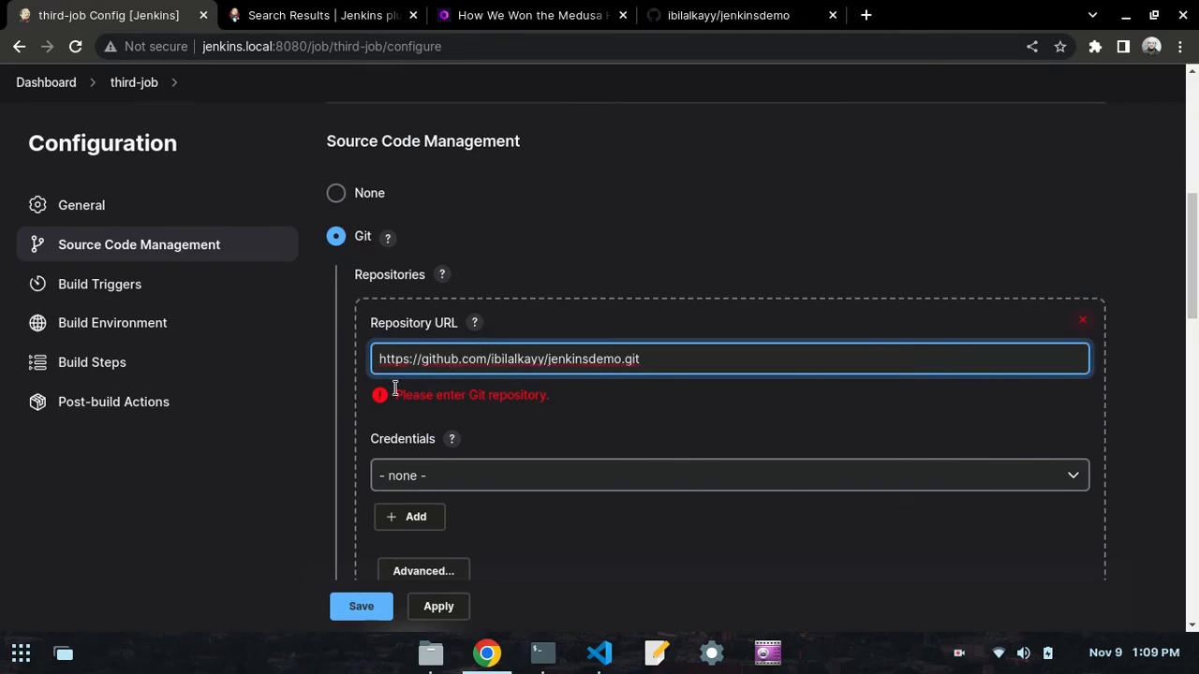
- Set the Branch Specifier to */main and check it against the jenkinsdemo repository's branch list on GitHub
scroll(267, 414, down, 3)
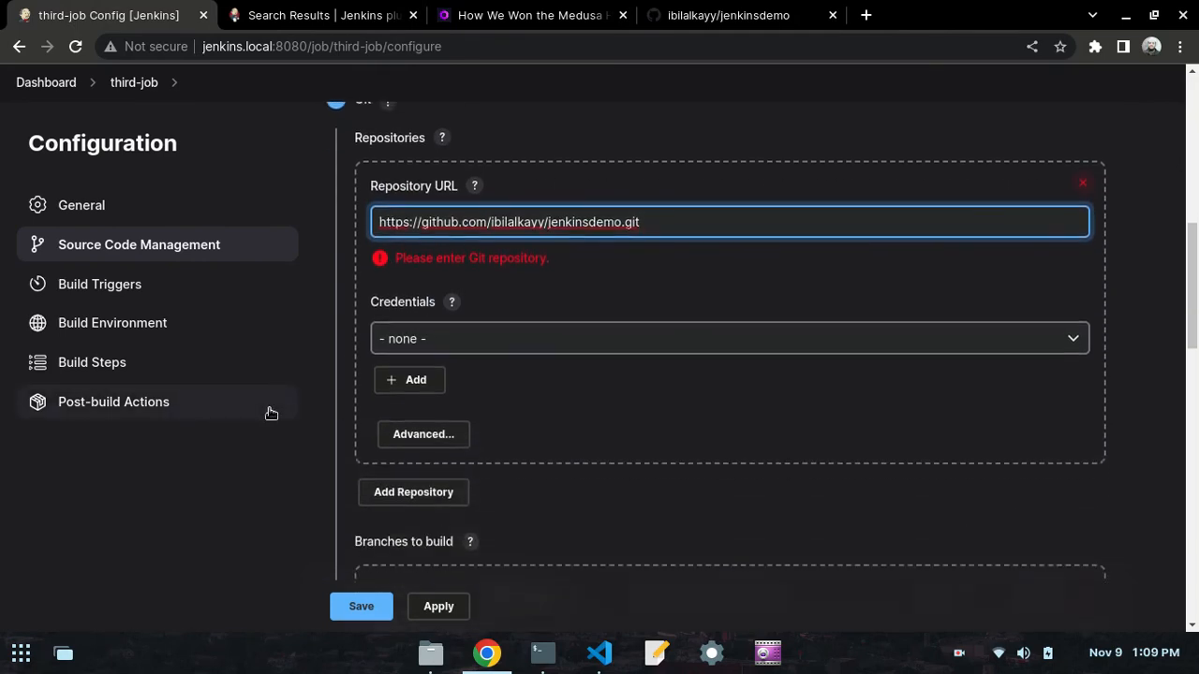
click(468, 483)
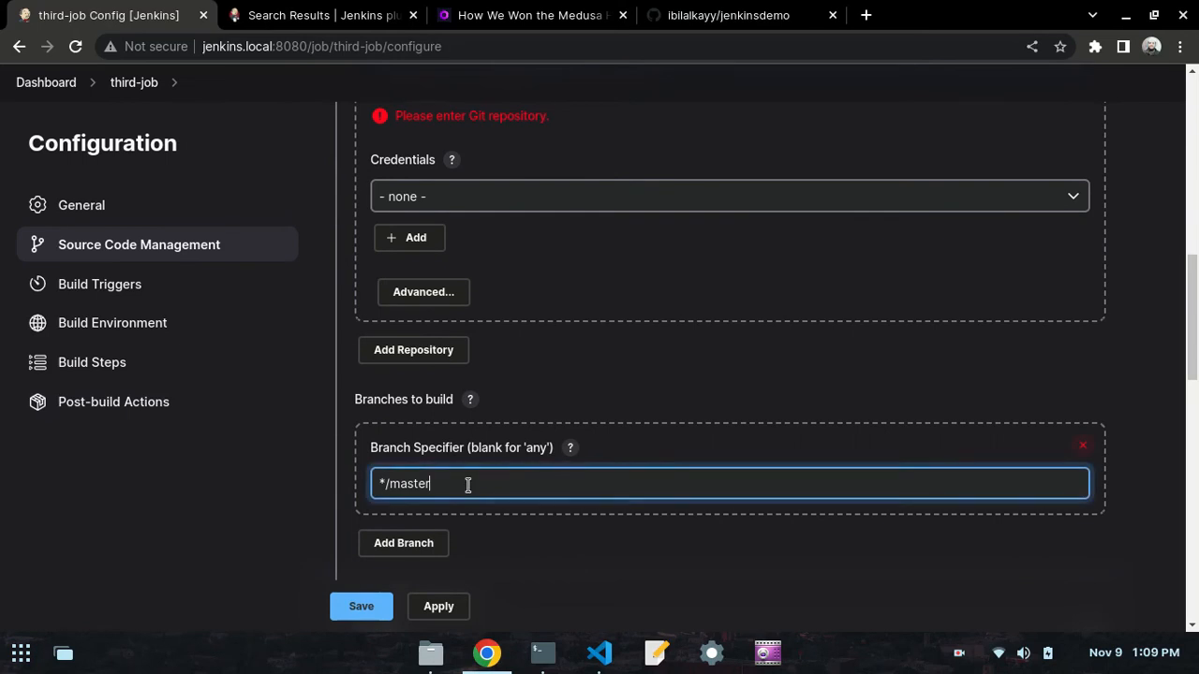
key(BackSpace)
key(BackSpace)
key(BackSpace)
key(BackSpace)
key(BackSpace)
key(BackSpace)
text(main)
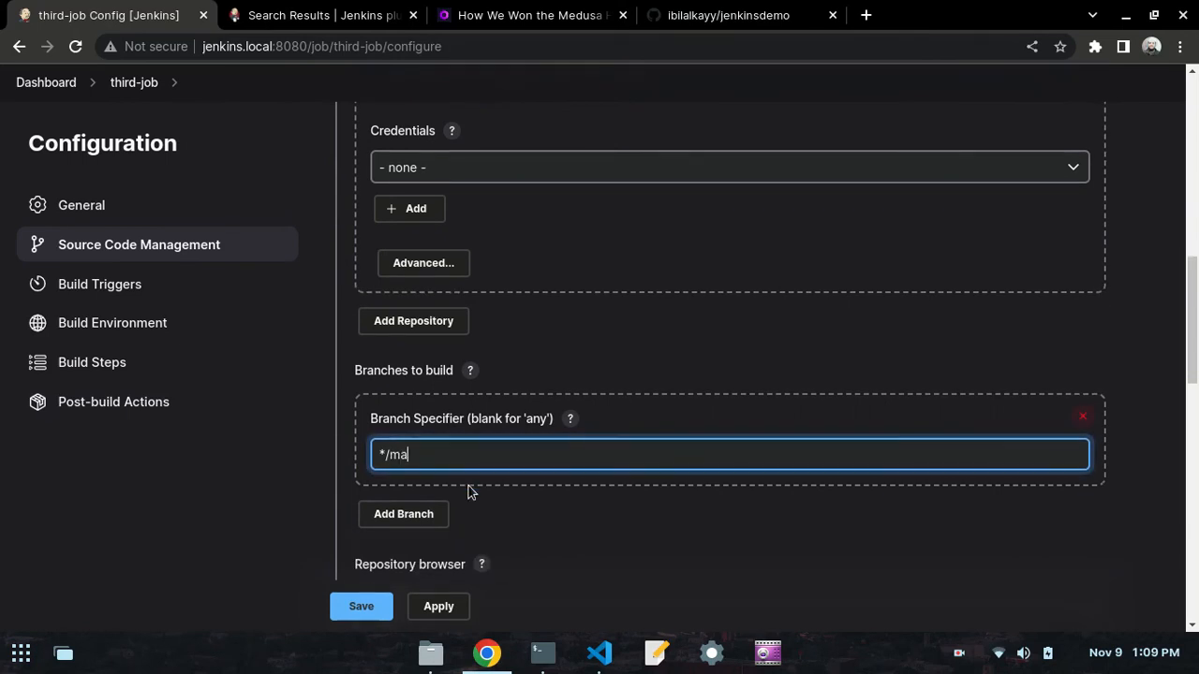
click(728, 15)
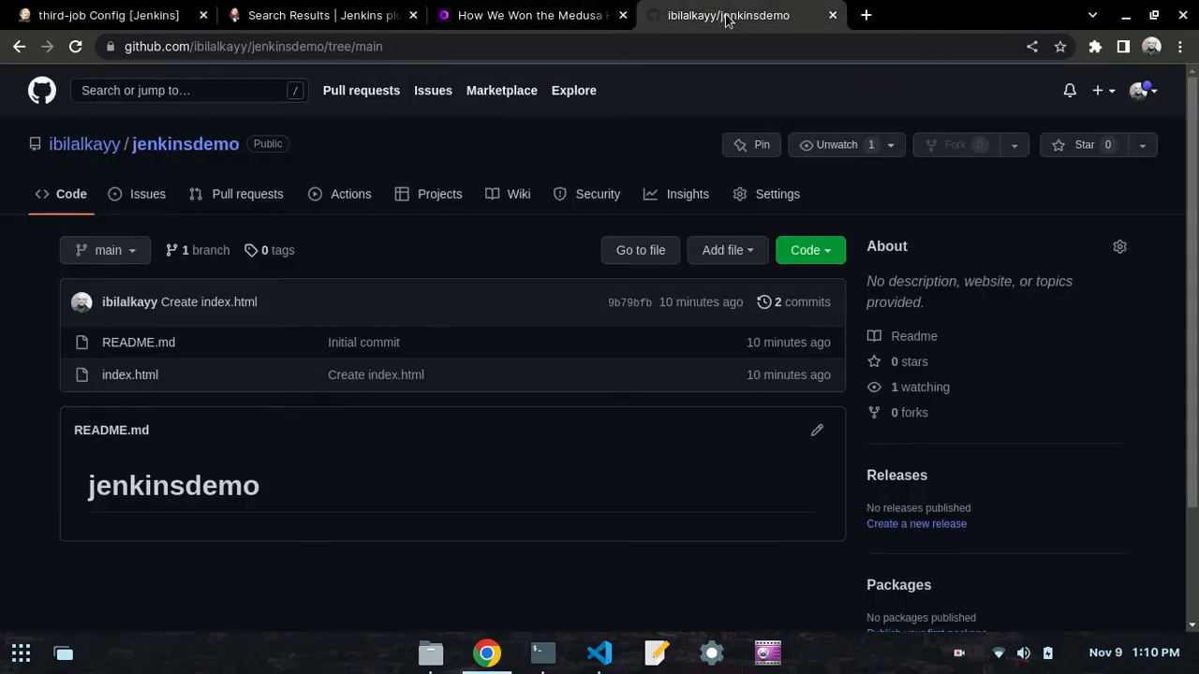
click(135, 253)
click(40, 404)
click(90, 13)
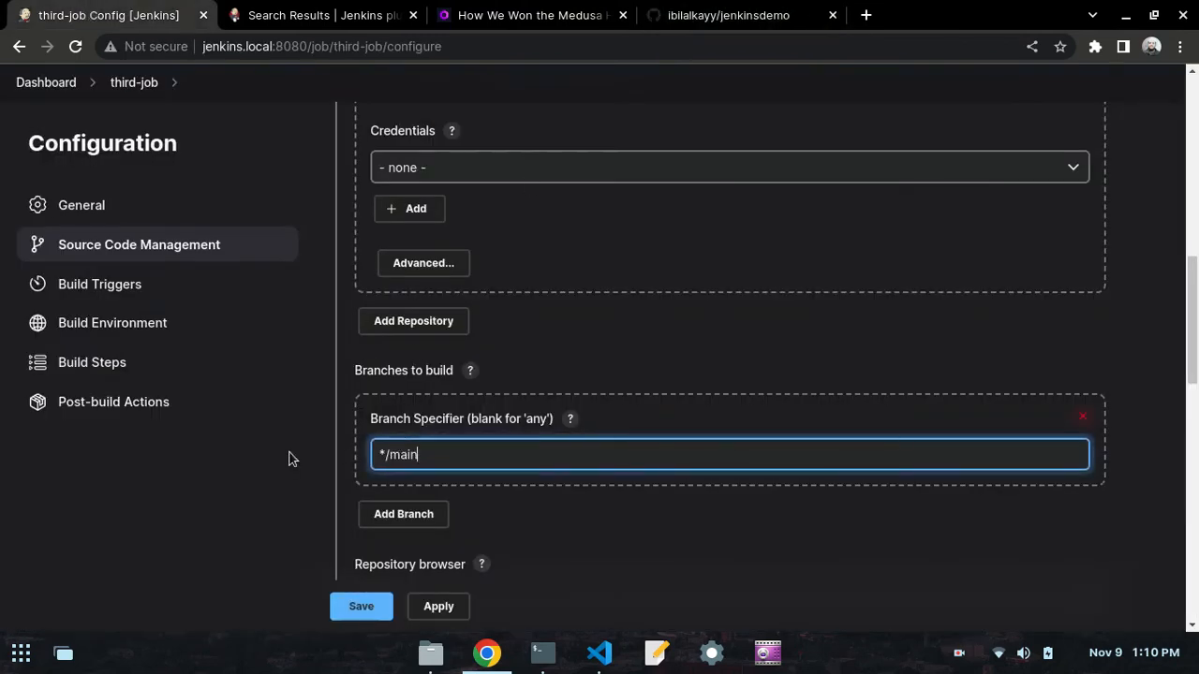
- Add an Execute shell build step to third-job and make its empty command field ready for input
scroll(290, 459, down, 6)
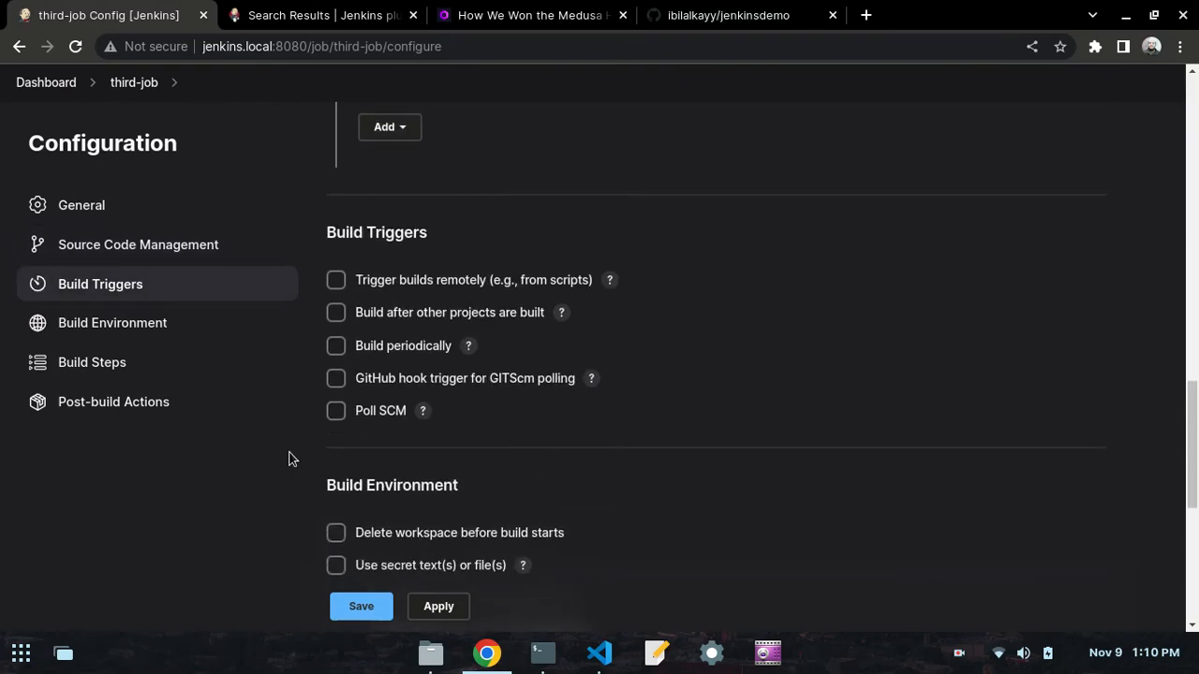
scroll(290, 459, down, 3)
scroll(290, 459, up, 2)
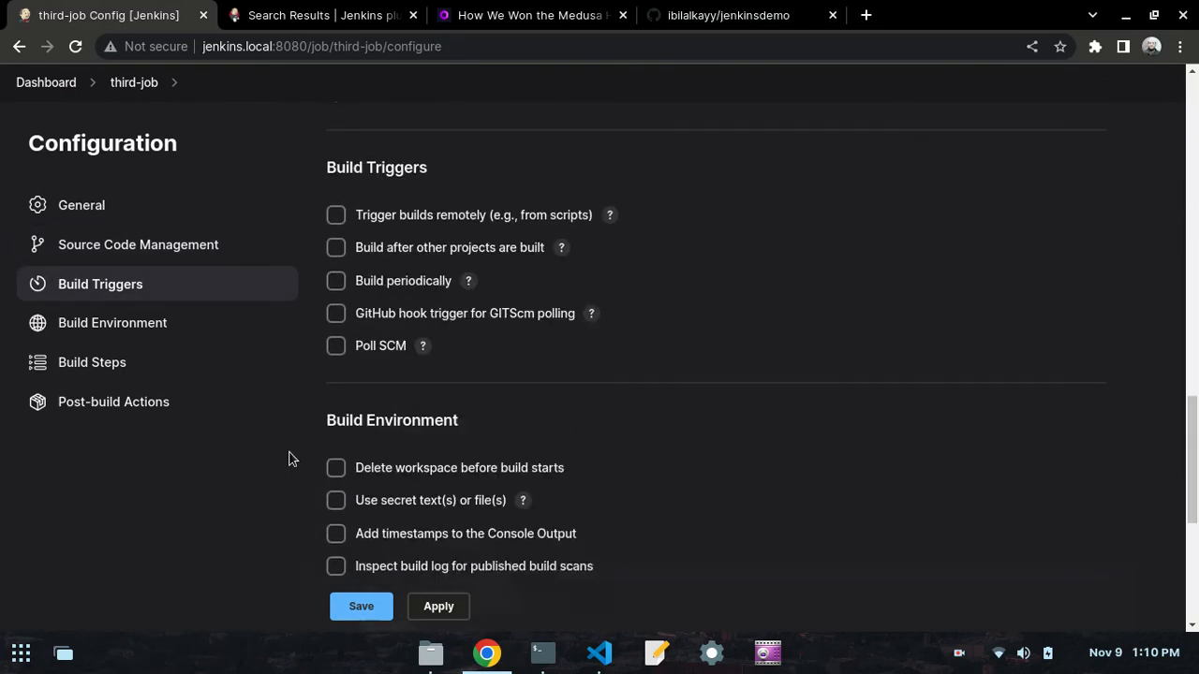
scroll(288, 459, down, 5)
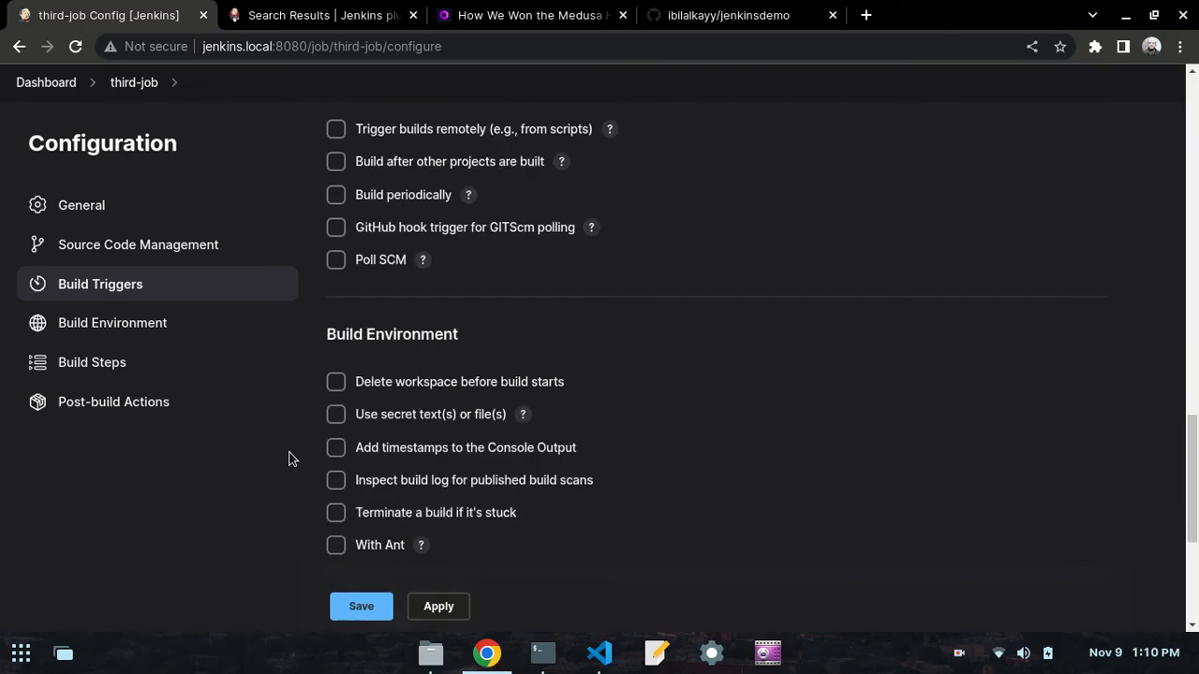
click(419, 342)
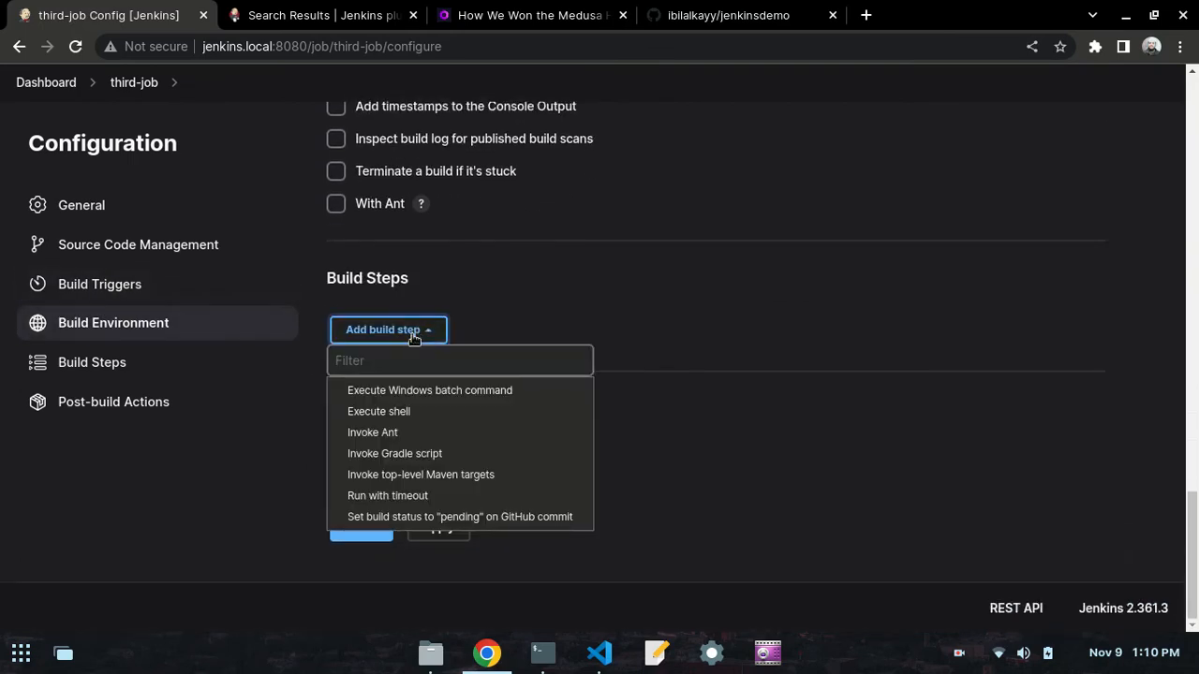
click(402, 412)
click(407, 448)
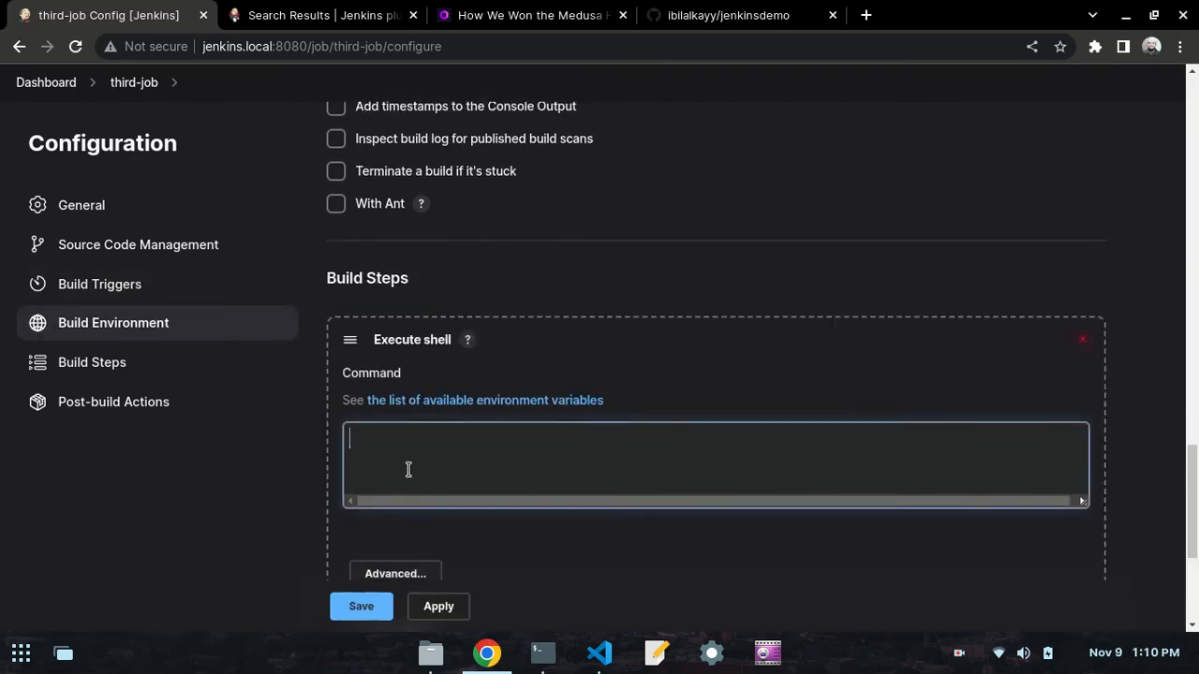
- Copy the clone, cd, ls and cat command block from day50.md in VS Code into third-job's Execute shell command in Chrome
click(599, 653)
mouse_move(296, 495)
mouse_down()
mouse_move(148, 436)
mouse_move(145, 386)
mouse_up()
key(ctrl+c)
right_click(213, 409)
click(248, 437)
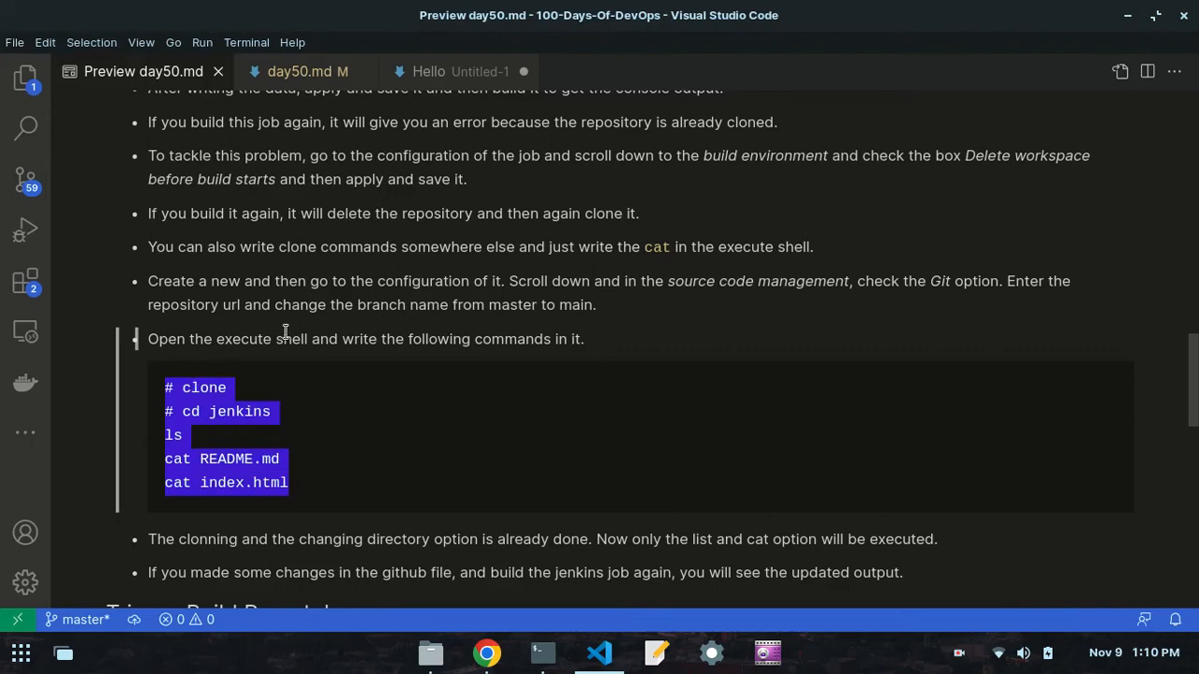
click(486, 653)
click(371, 429)
right_click(378, 431)
click(400, 289)
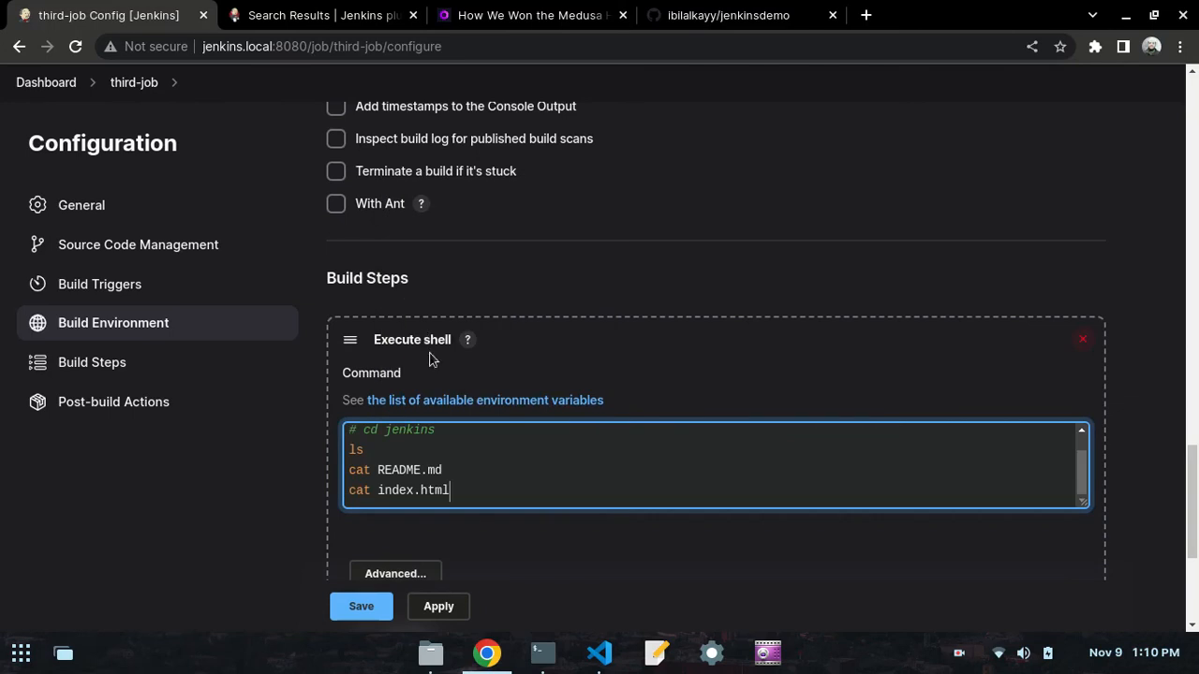
- Examine the commented-out clone and cd jenkins lines in the day50.md notes in VS Code and return to Chrome
click(599, 653)
click(286, 453)
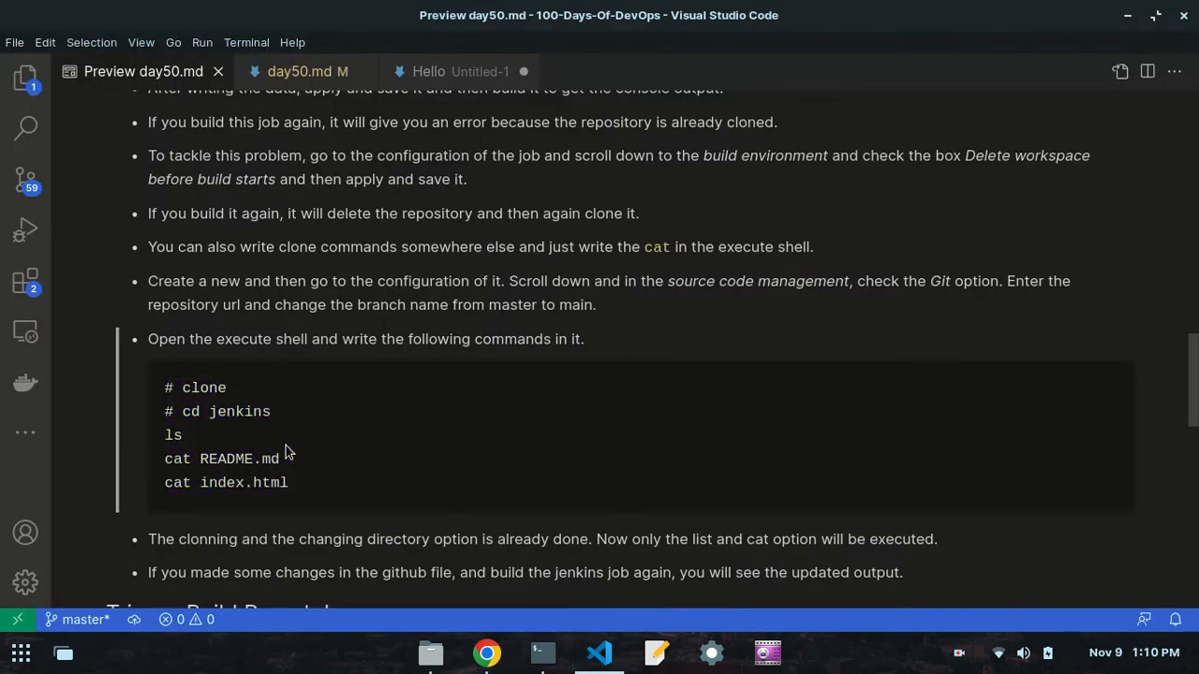
mouse_move(270, 413)
mouse_down()
mouse_move(182, 410)
mouse_move(165, 388)
mouse_up()
click(192, 402)
drag(273, 417, 165, 388)
click(174, 396)
click(166, 389)
click(494, 653)
- Review third-job's Git repository settings and the ls, cat README.md and cat index.html commands in its Execute shell step
scroll(476, 215, up, 10)
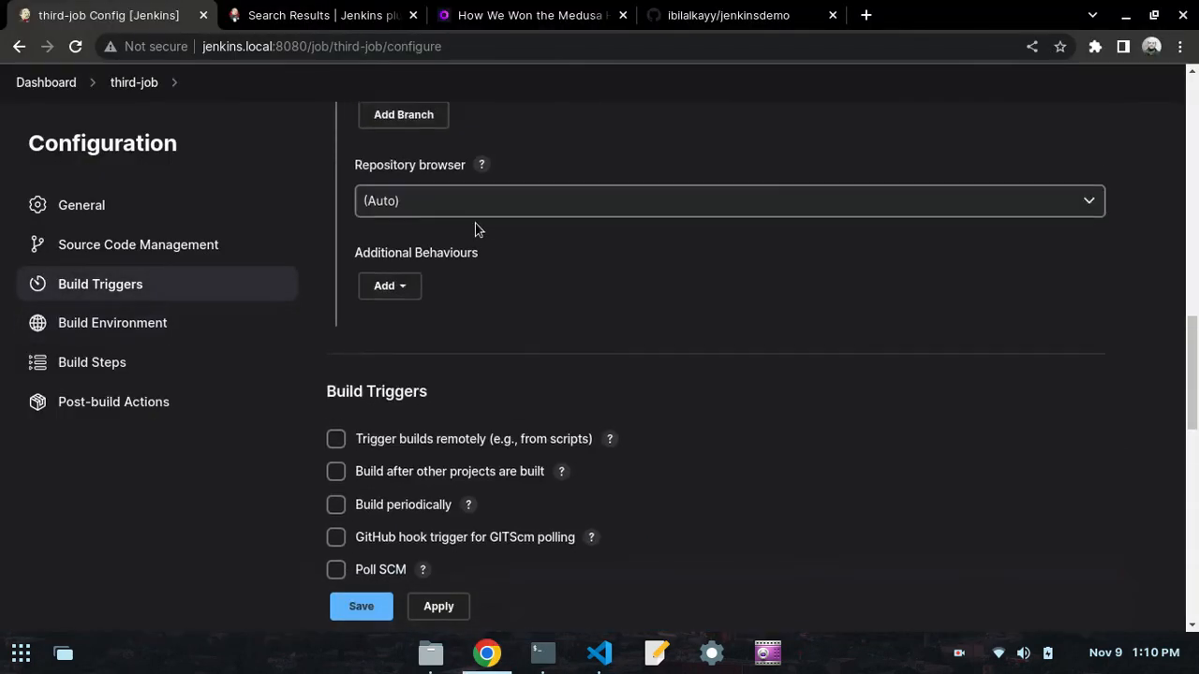
scroll(475, 225, up, 3)
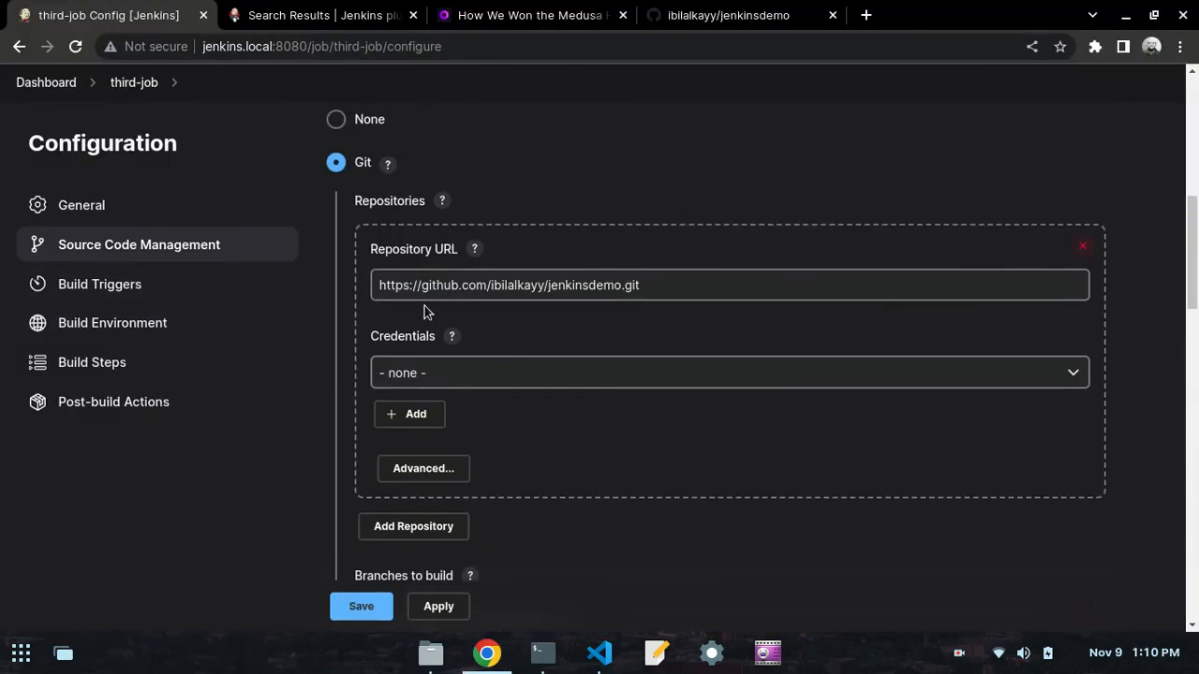
scroll(424, 312, down, 10)
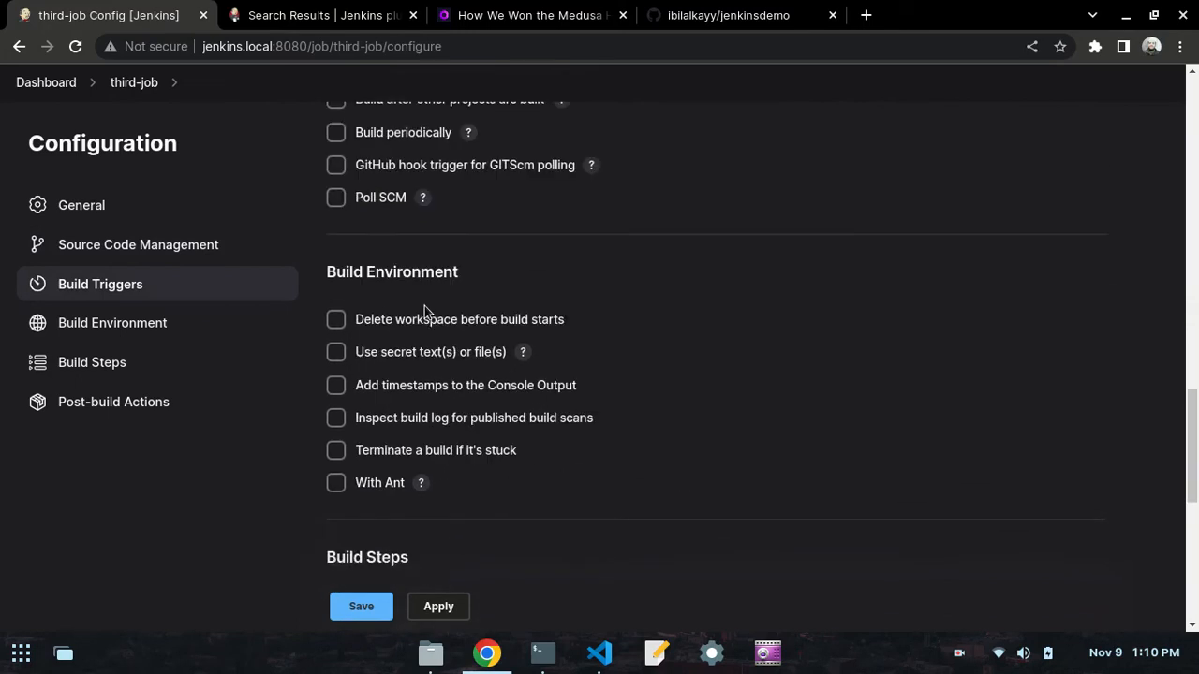
scroll(424, 311, down, 3)
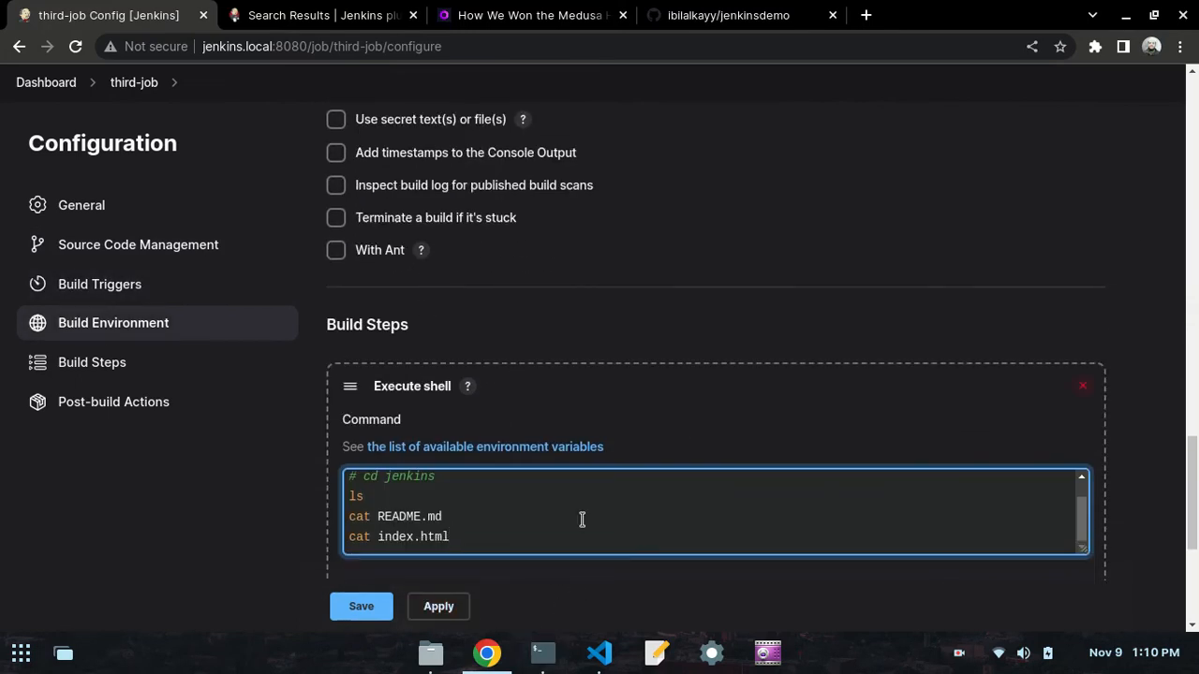
drag(463, 536, 353, 493)
click(376, 498)
drag(451, 536, 345, 521)
click(347, 518)
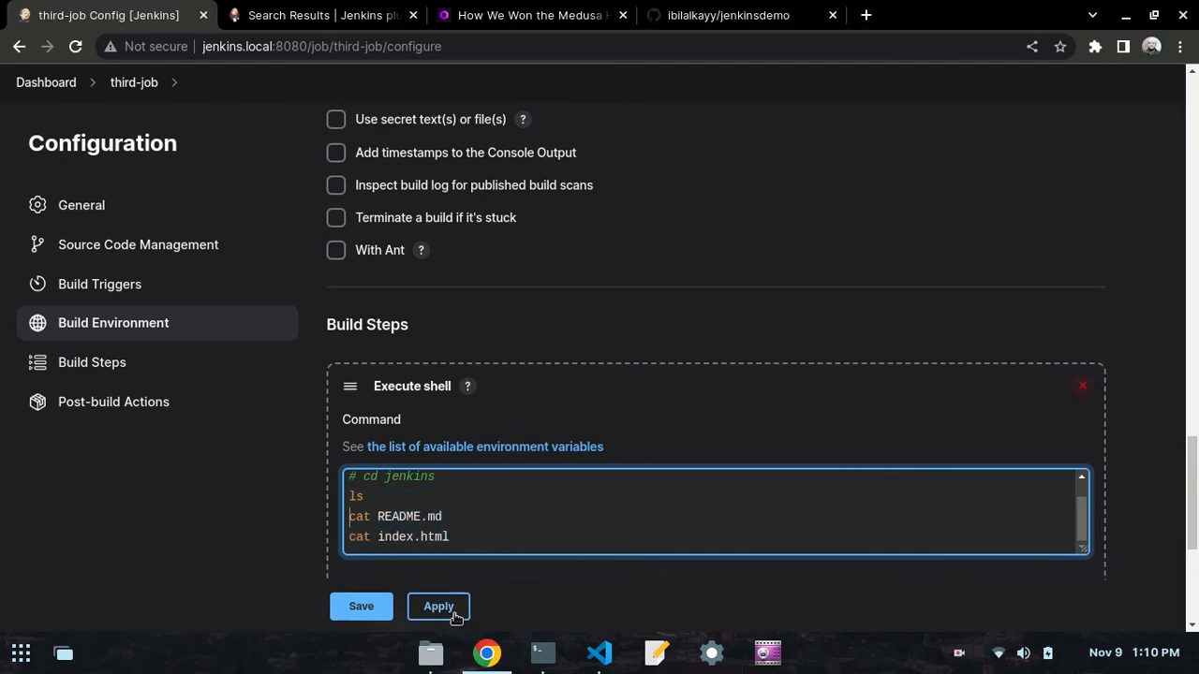
- Apply and save third-job's configuration
click(437, 605)
scroll(468, 383, down, 4)
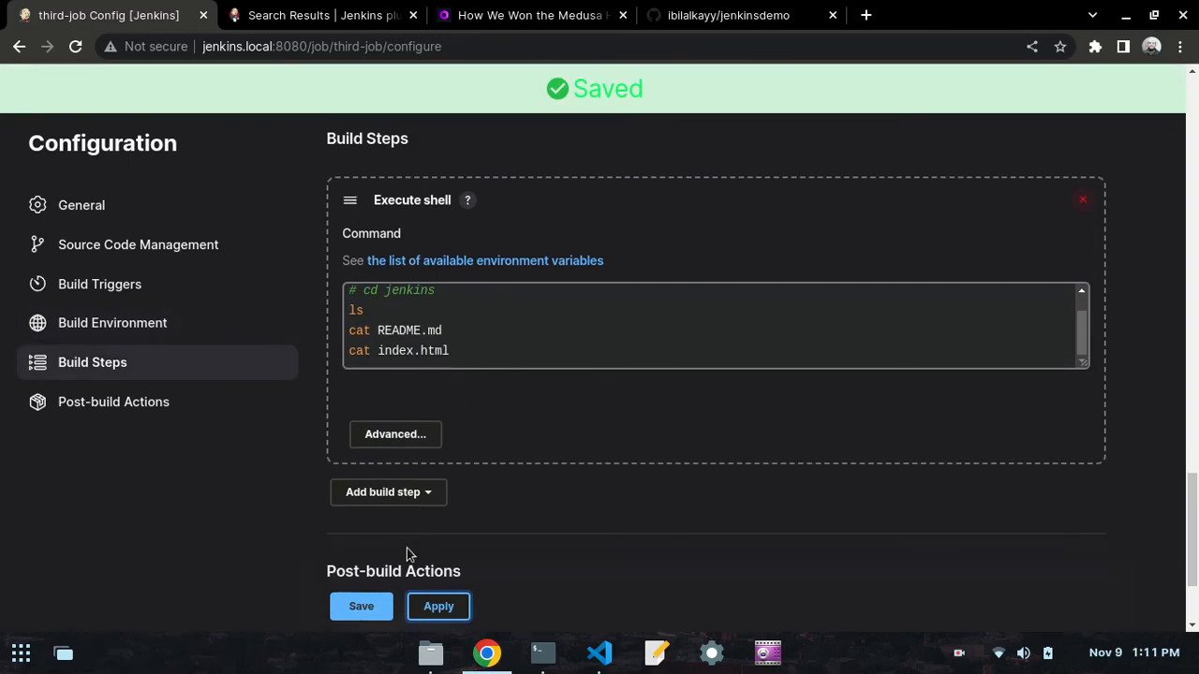
click(362, 607)
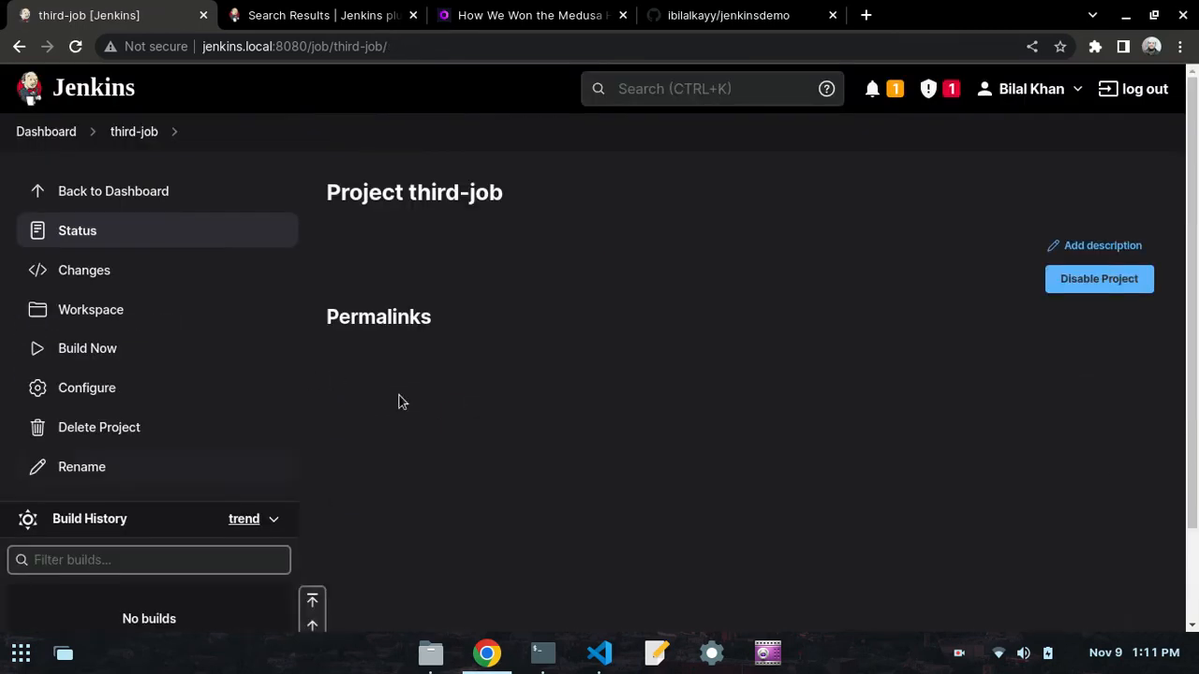
- Start a build of third-job from the Jenkins dashboard and reload the job list
click(43, 131)
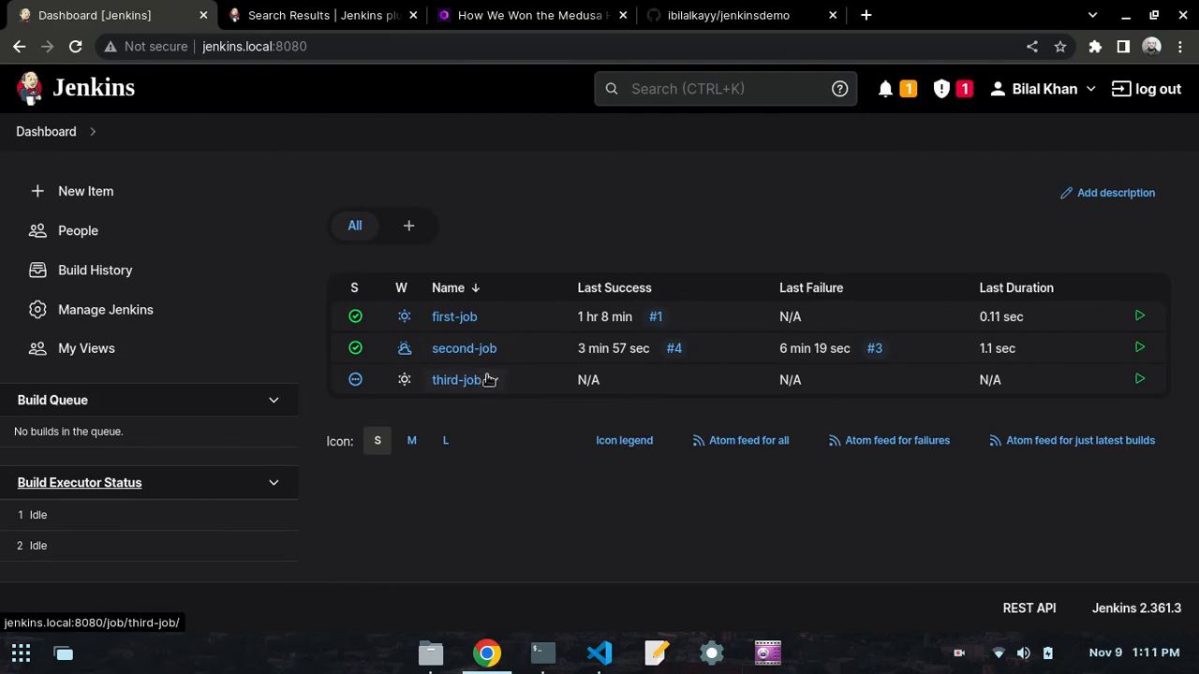
click(489, 379)
click(497, 462)
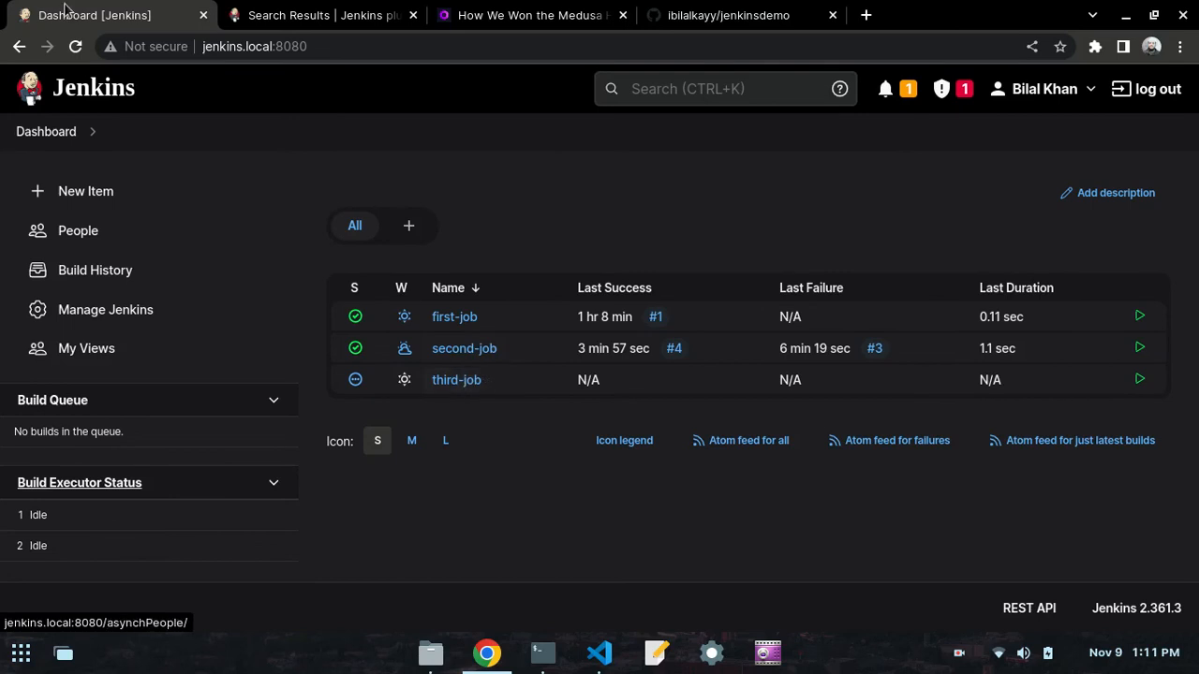
click(73, 48)
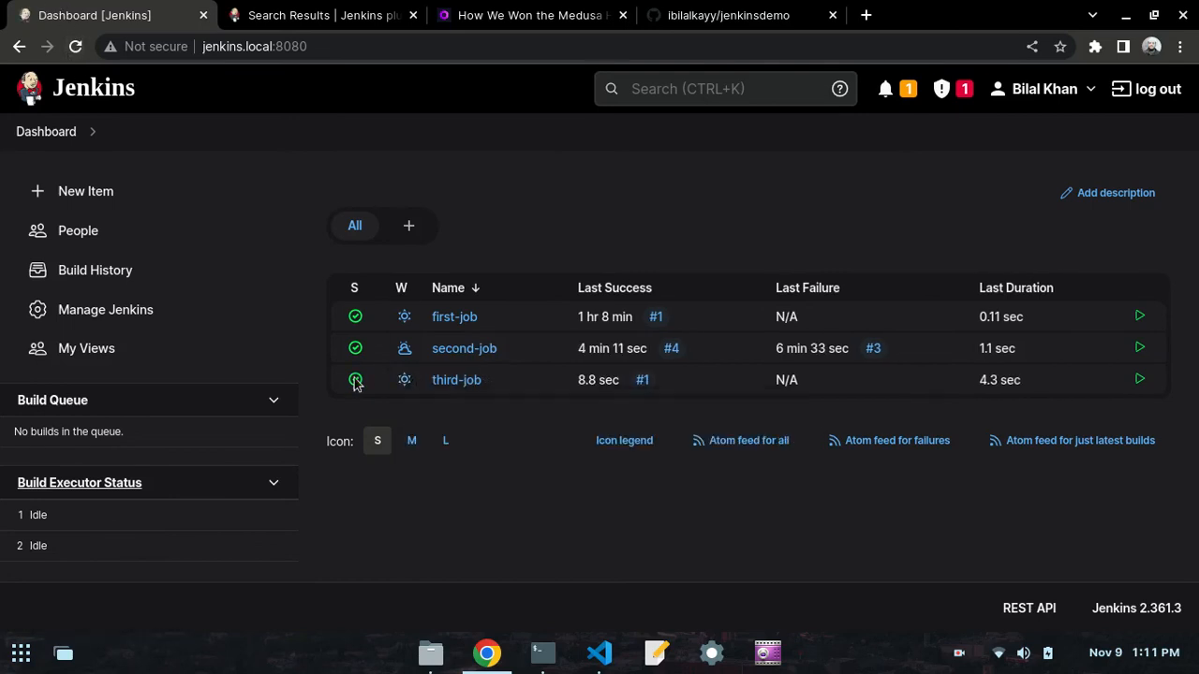
- Open the console output of third-job's build #1 from its build history
click(494, 379)
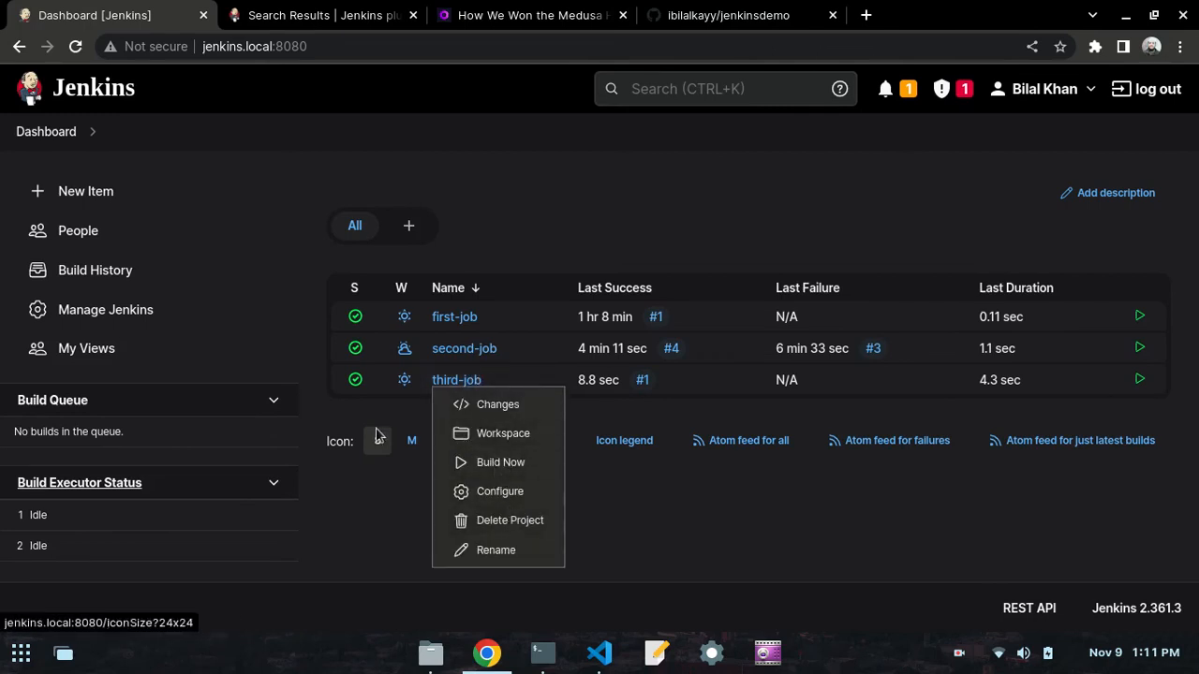
click(459, 382)
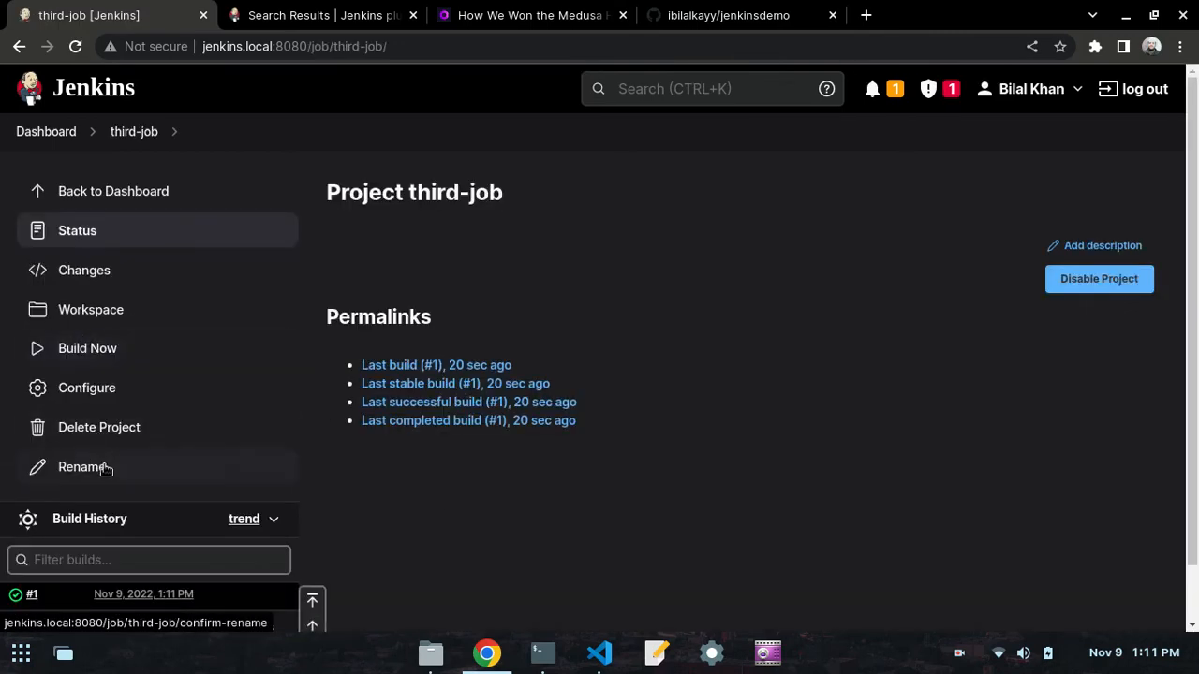
scroll(105, 470, down, 1)
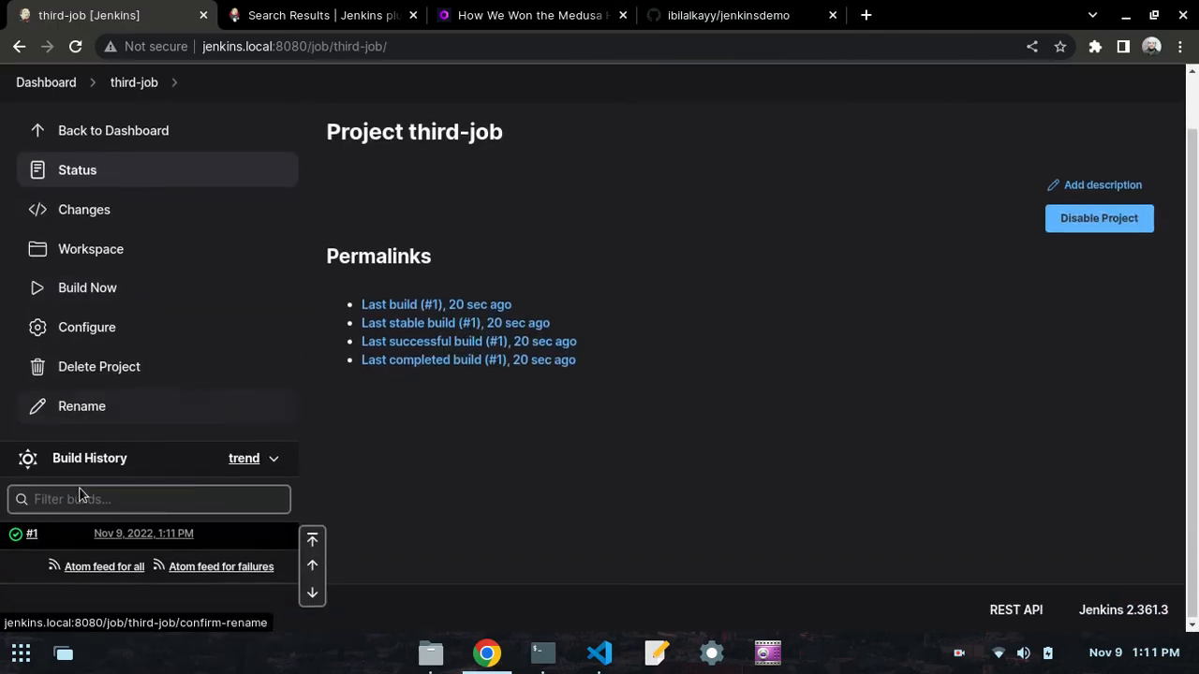
click(49, 534)
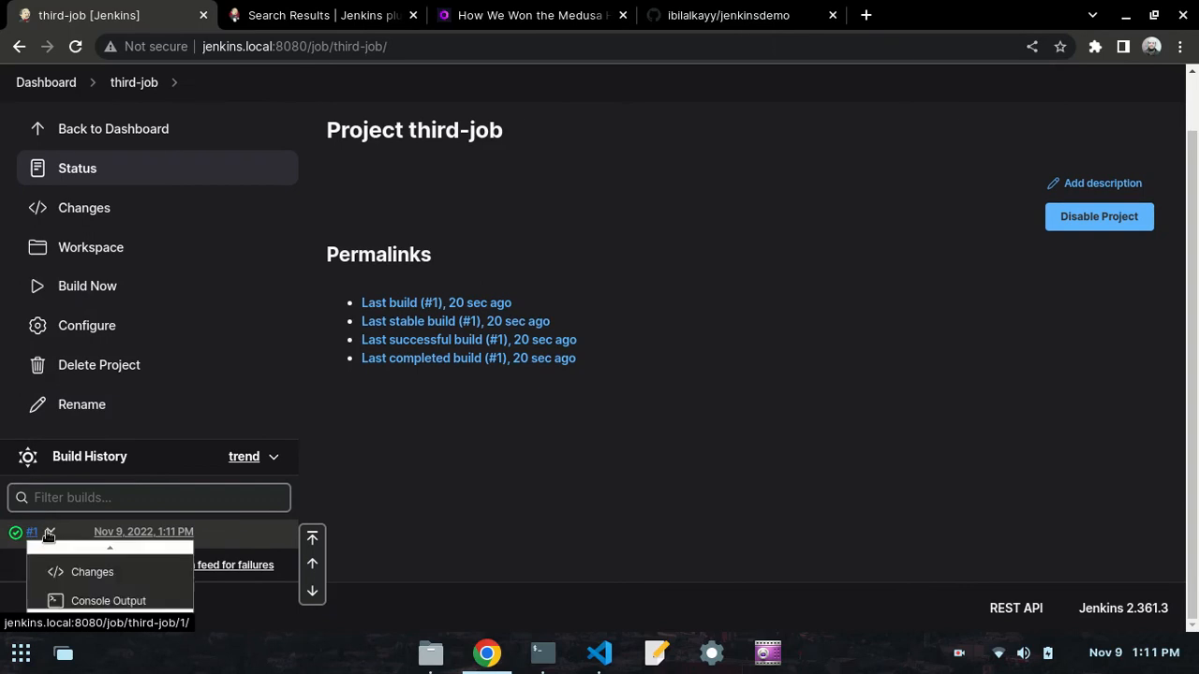
click(89, 596)
- Examine build #1's console output, covering the Git clone commands and the output of ls, cat README.md and cat index.html
scroll(436, 289, down, 6)
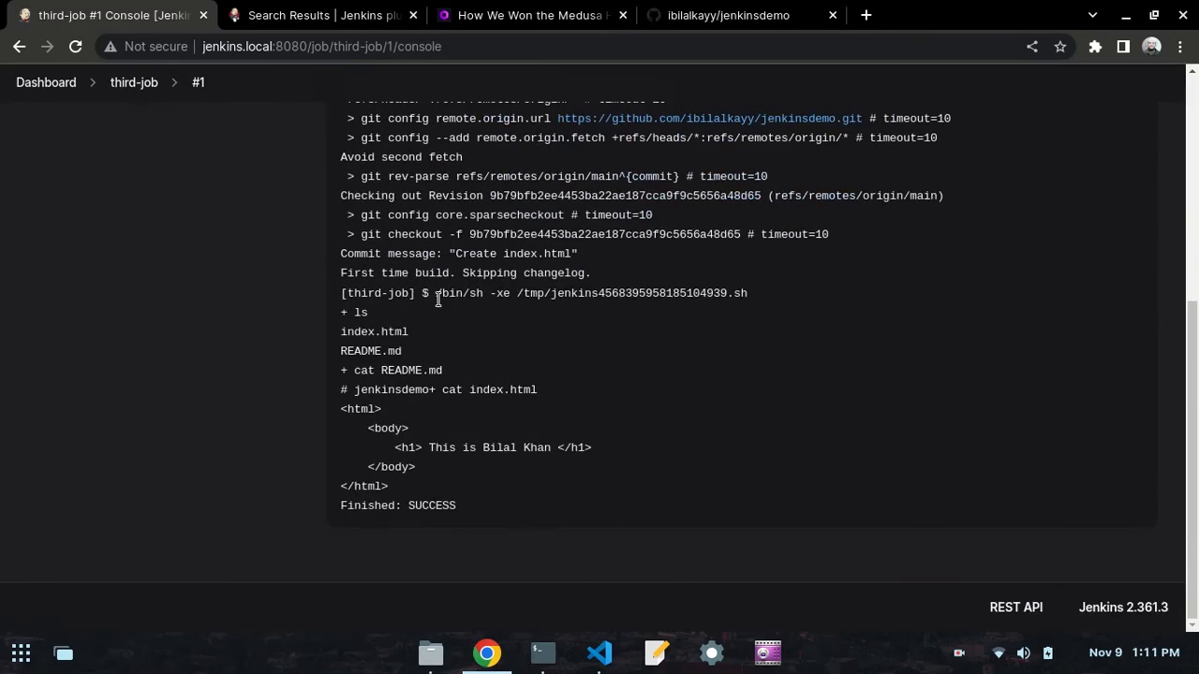
scroll(437, 299, up, 3)
scroll(437, 298, up, 3)
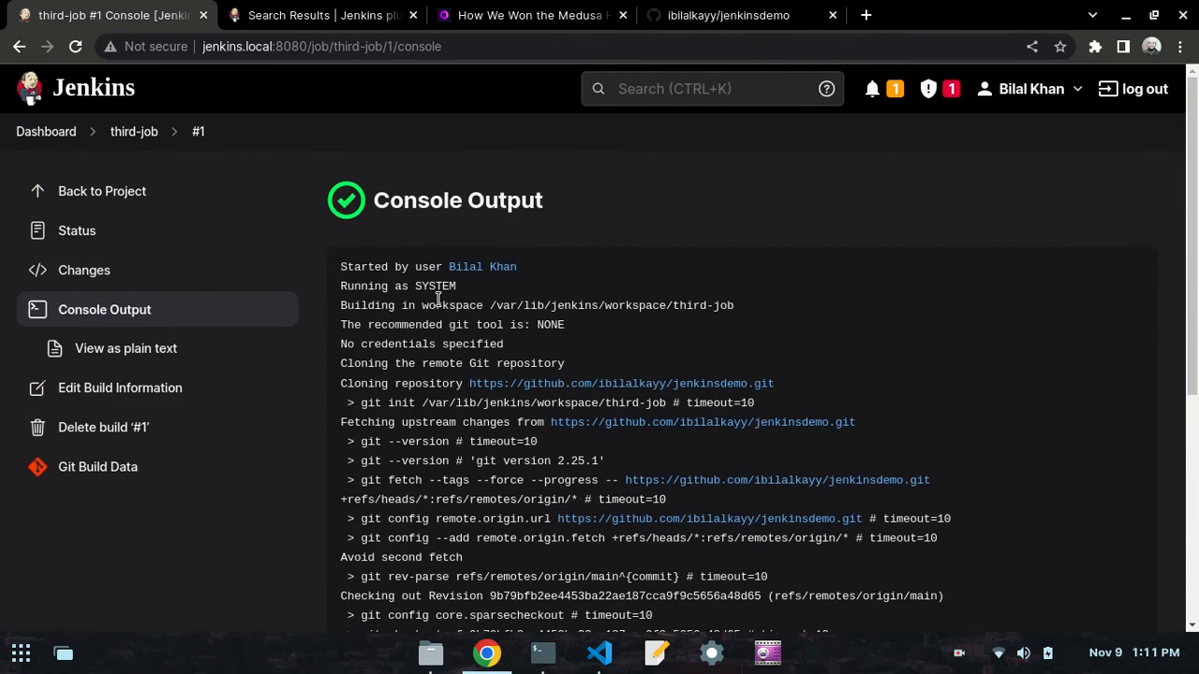
scroll(437, 299, down, 2)
scroll(399, 404, up, 3)
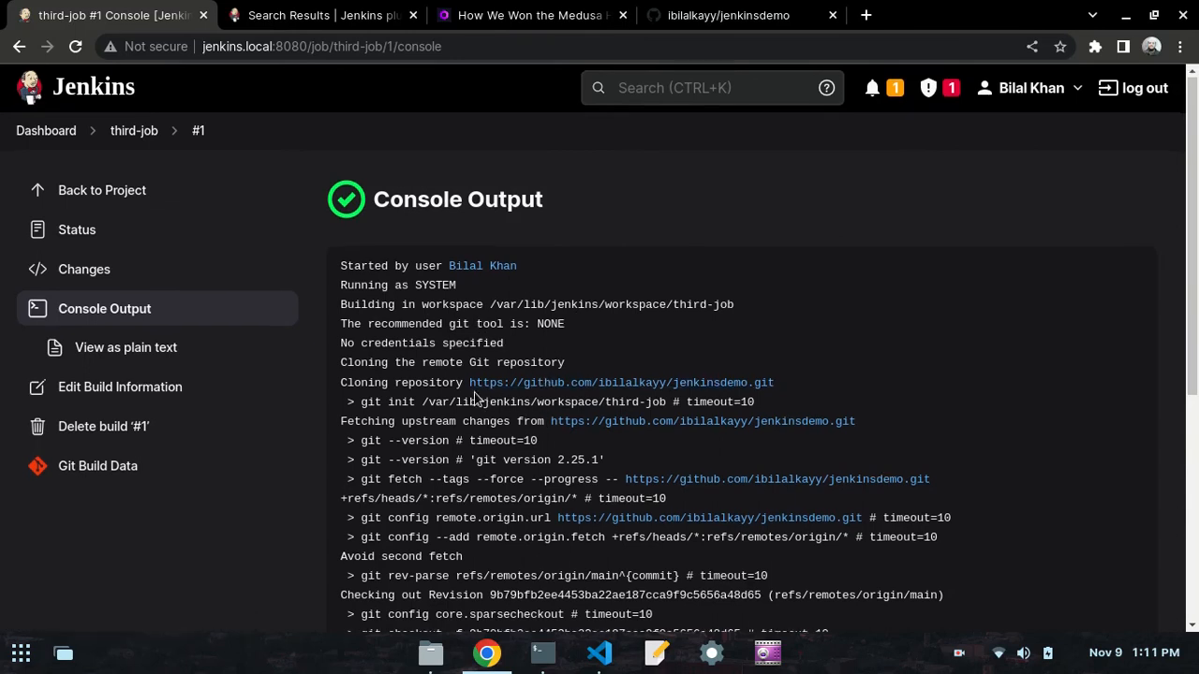
scroll(476, 399, down, 1)
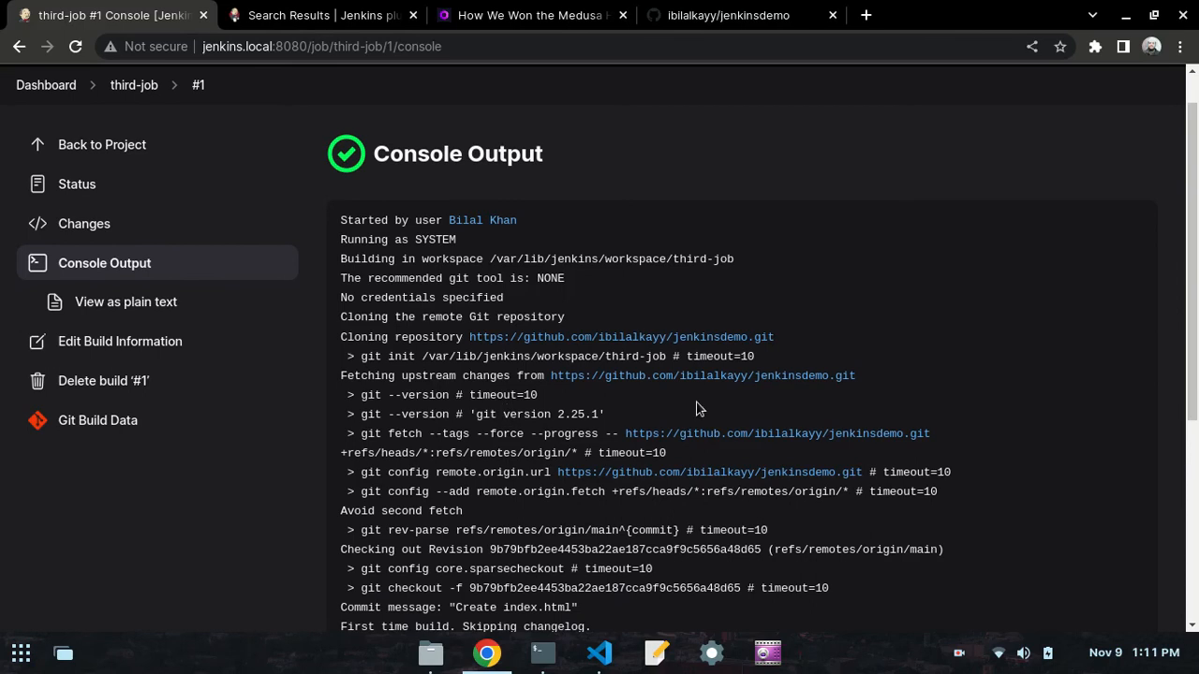
scroll(590, 400, down, 4)
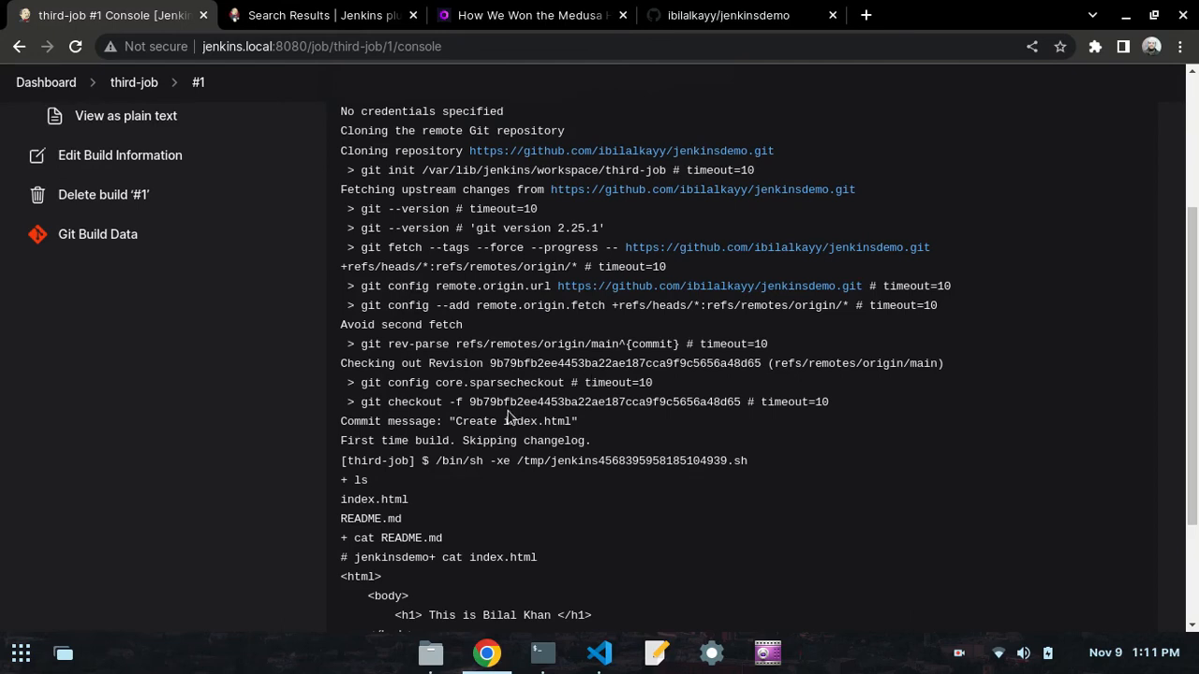
scroll(505, 409, down, 3)
scroll(525, 409, up, 3)
scroll(496, 405, down, 2)
drag(451, 565, 340, 419)
click(363, 421)
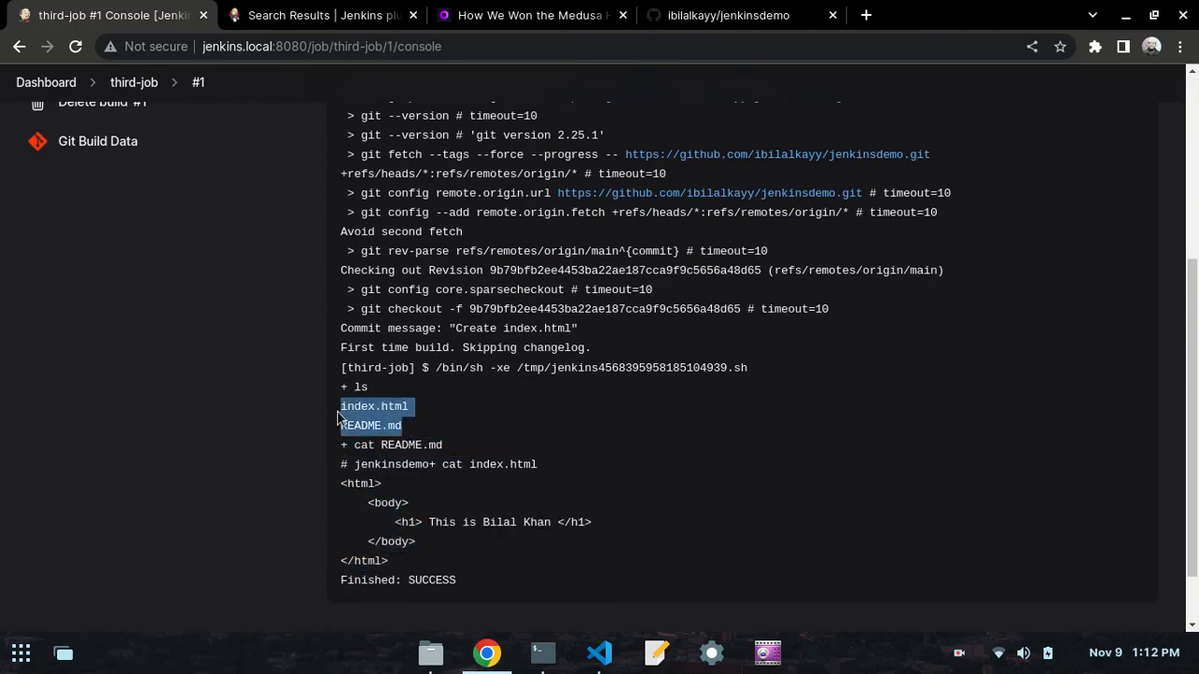
click(473, 494)
drag(424, 565, 319, 456)
click(345, 465)
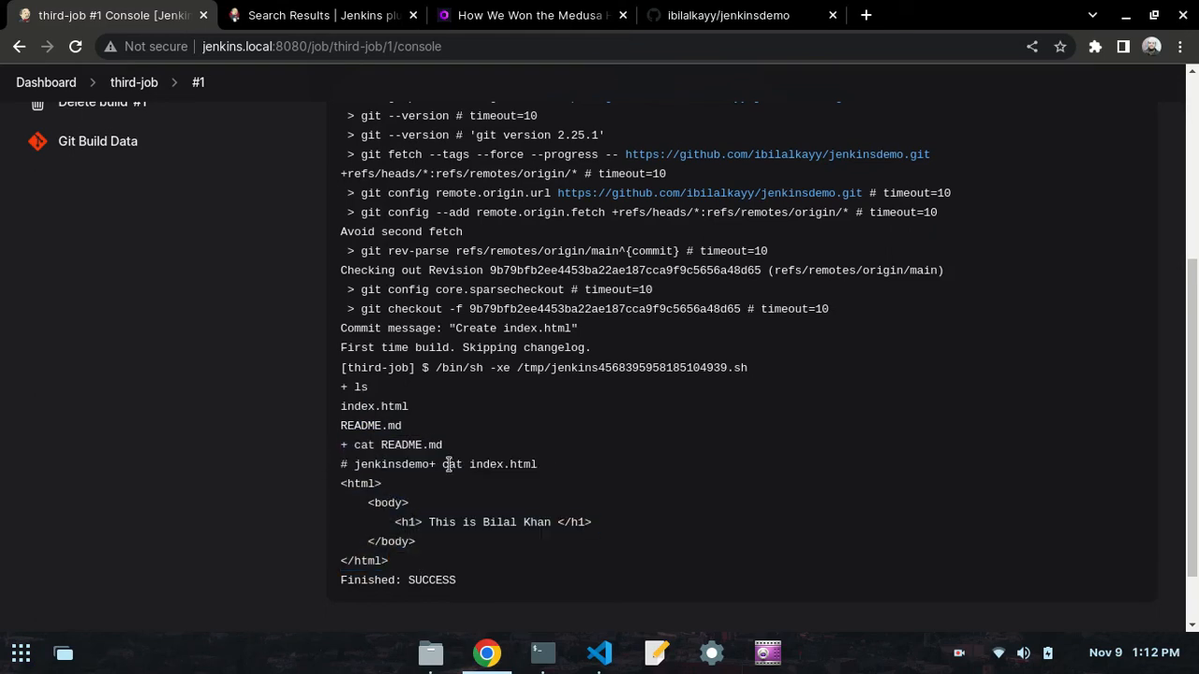
scroll(448, 463, up, 3)
scroll(448, 462, up, 3)
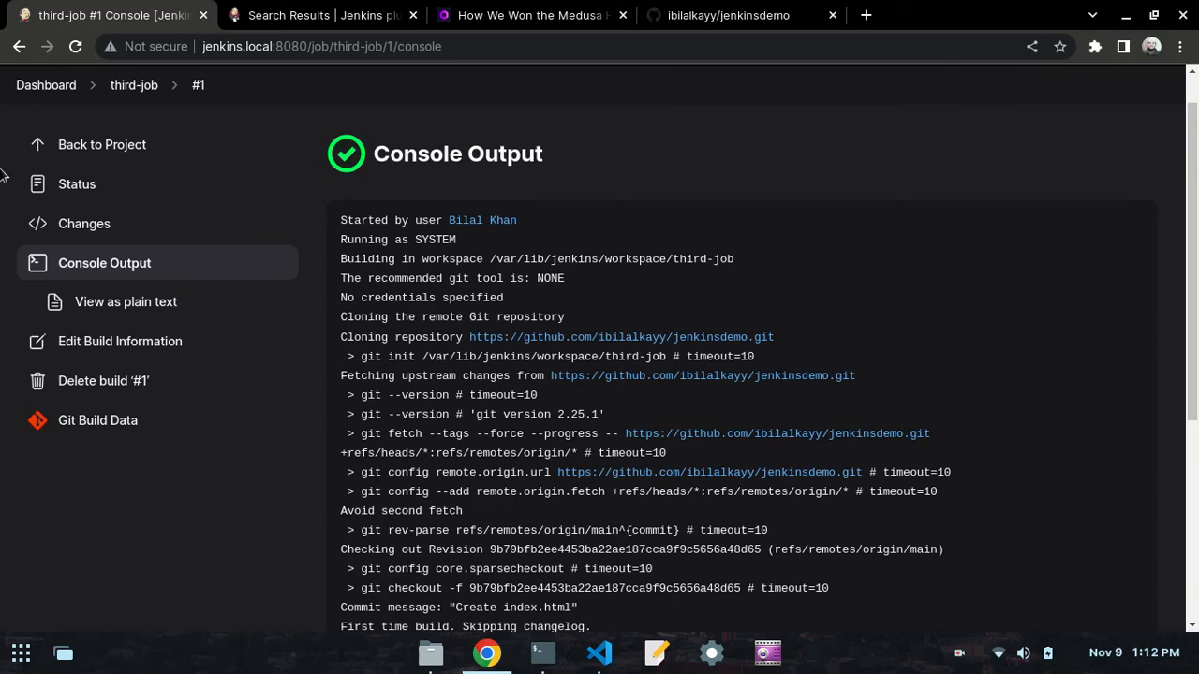
- Return to the Jenkins dashboard, then switch to VS Code and read the day50.md note about rebuilding after changes on GitHub
click(40, 87)
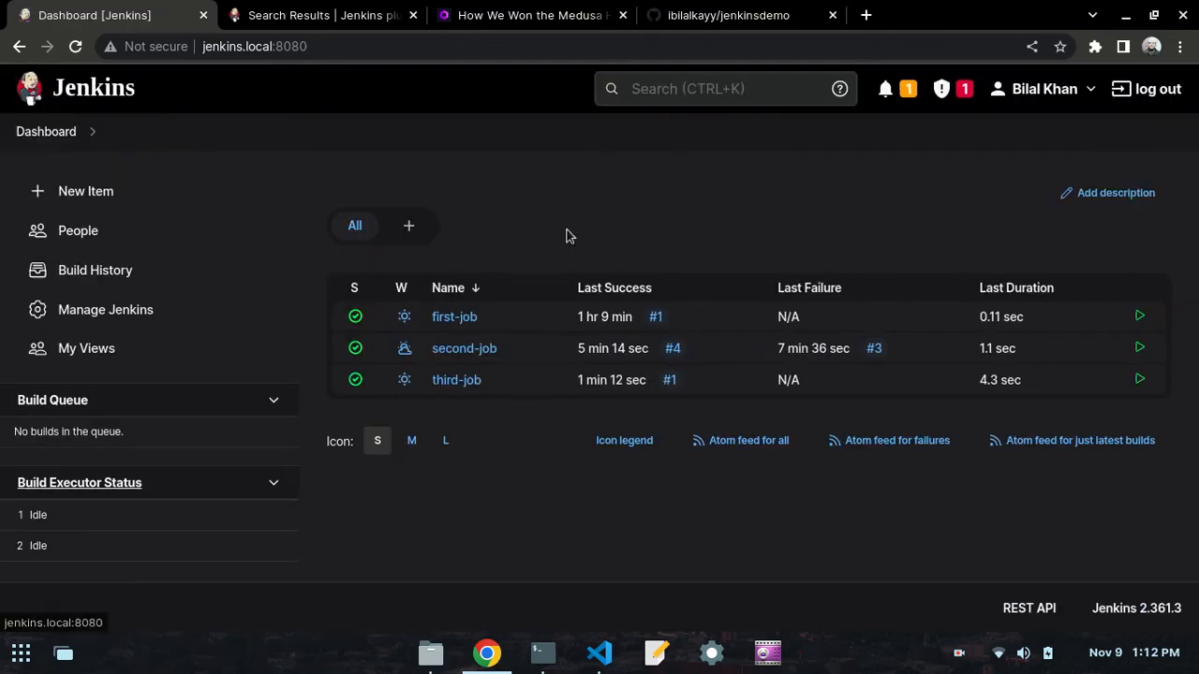
click(581, 661)
scroll(386, 341, down, 5)
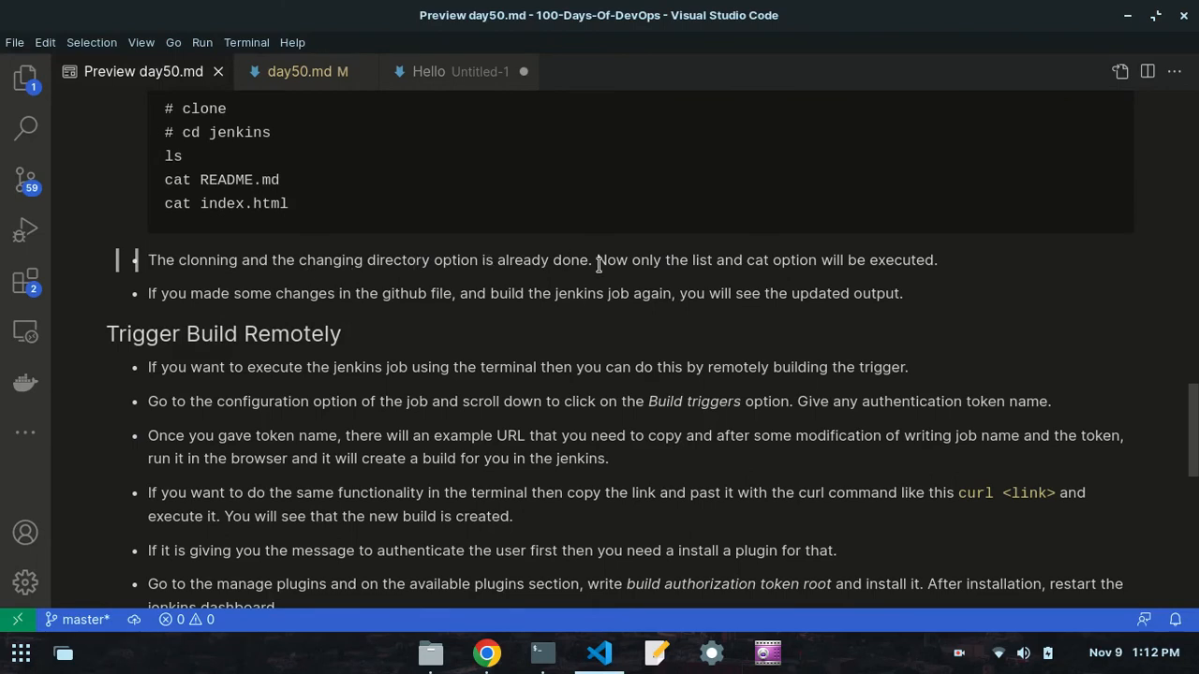
scroll(740, 286, up, 3)
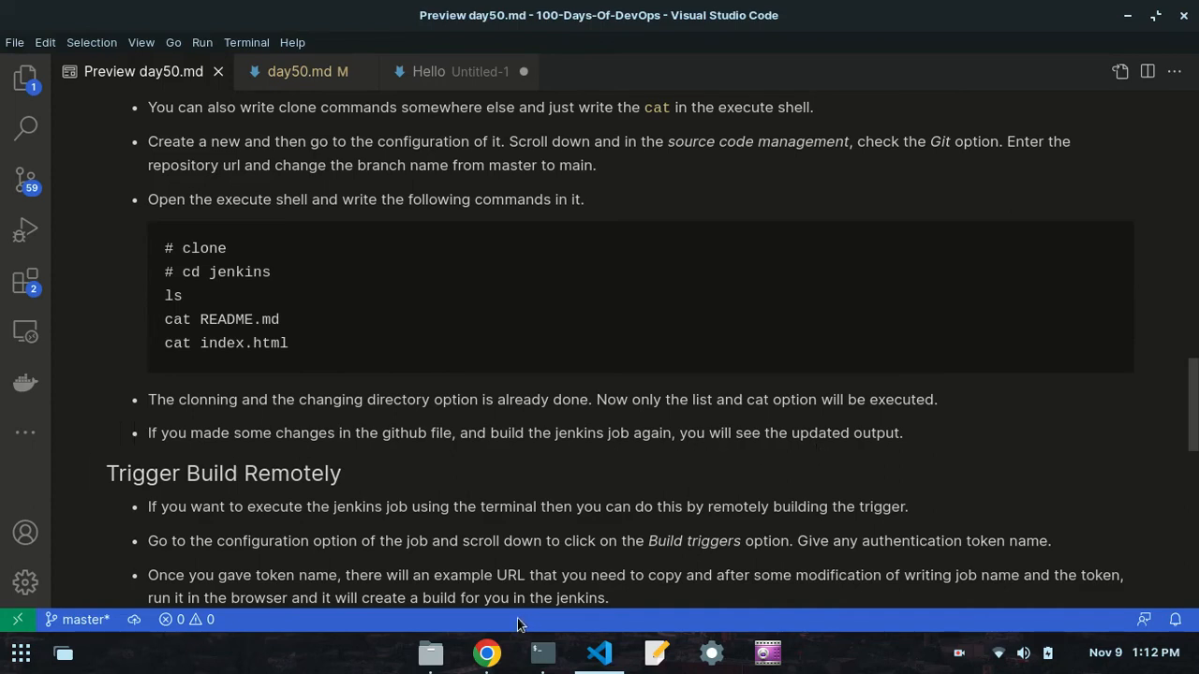
- Switch to Chrome, change README.md in the jenkinsdemo GitHub repository to "# jenkinsdemo. It is updated" and commit directly to the main branch
click(487, 653)
click(646, 15)
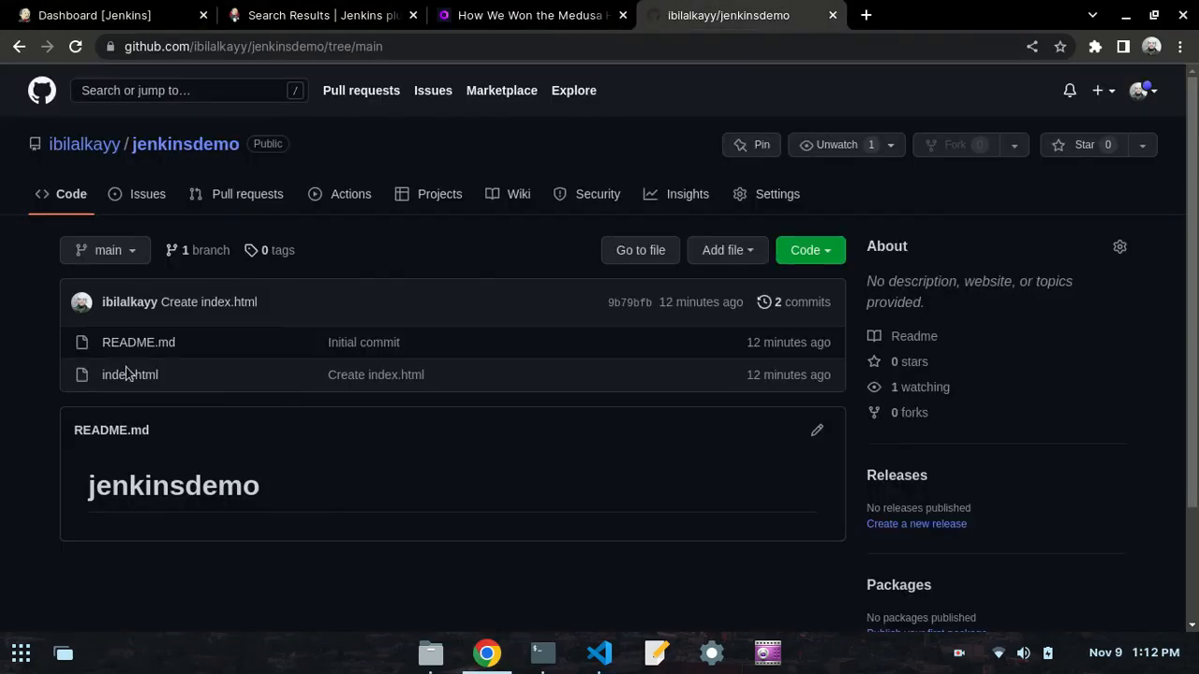
click(821, 431)
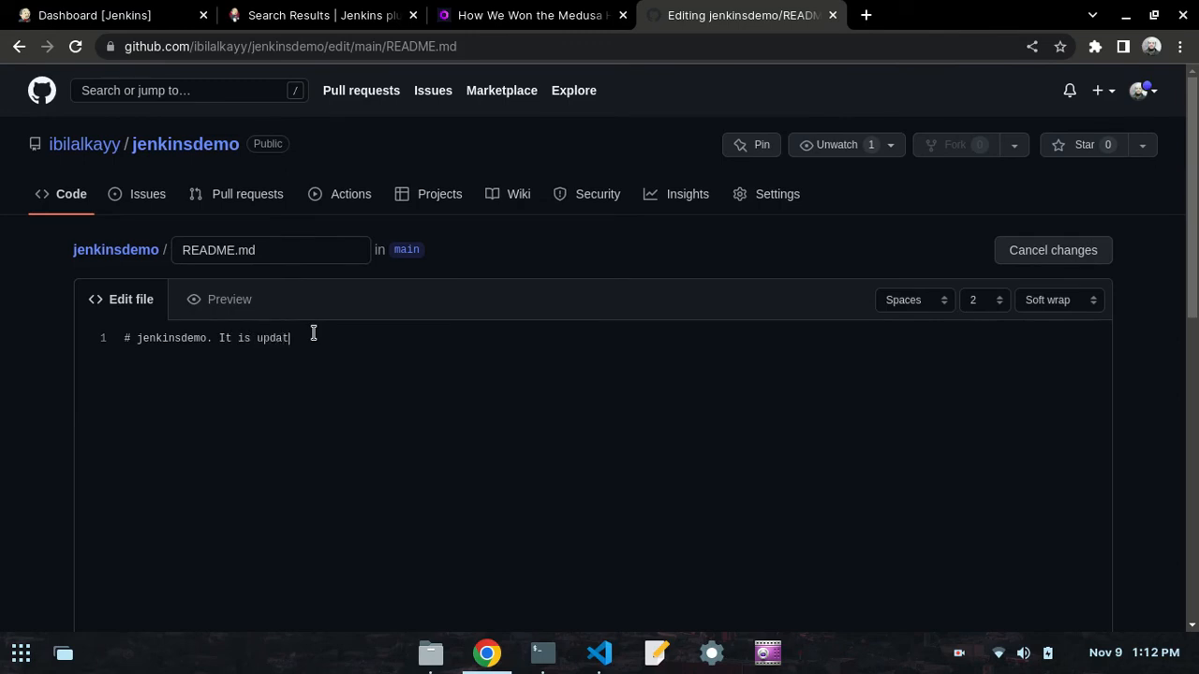
scroll(9, 436, down, 10)
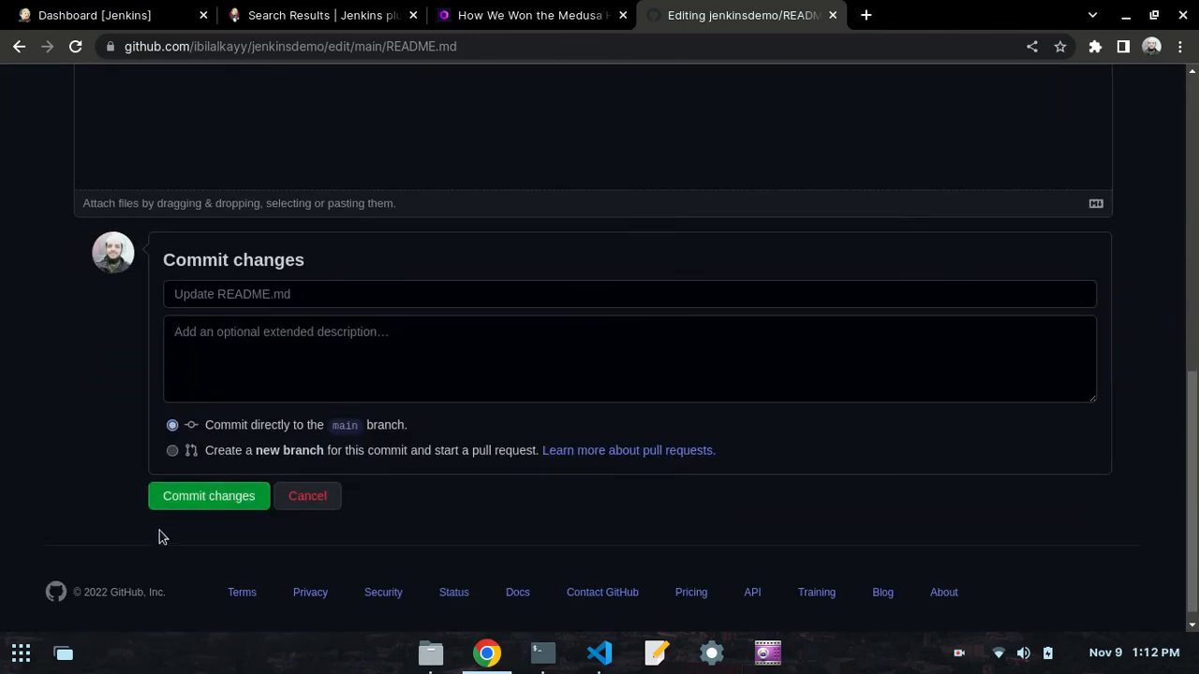
click(167, 503)
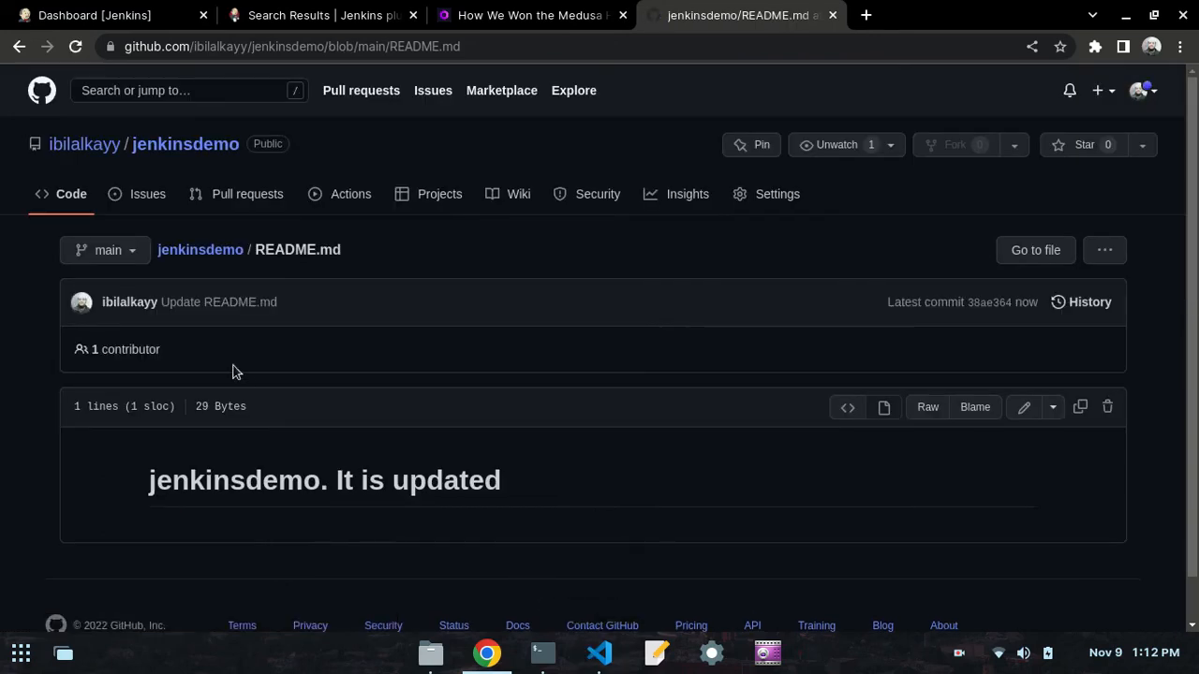
- Start another build of third-job from the Jenkins dashboard and reload the job list
click(599, 653)
click(487, 652)
click(150, 11)
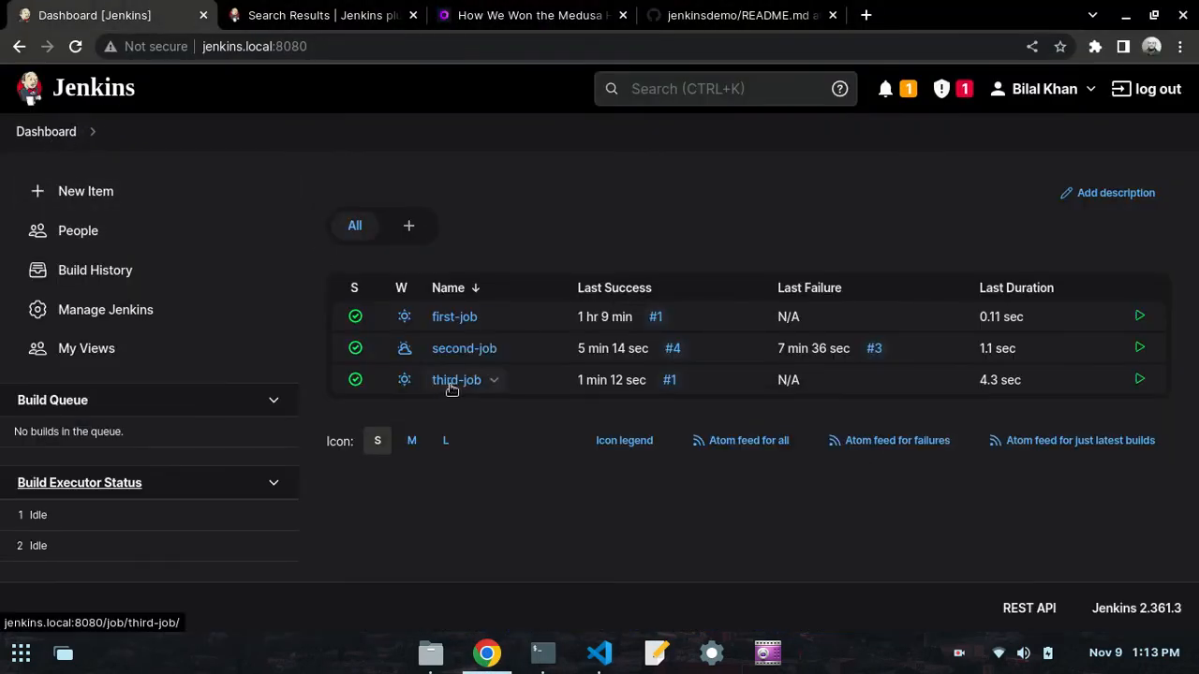
click(495, 382)
click(500, 463)
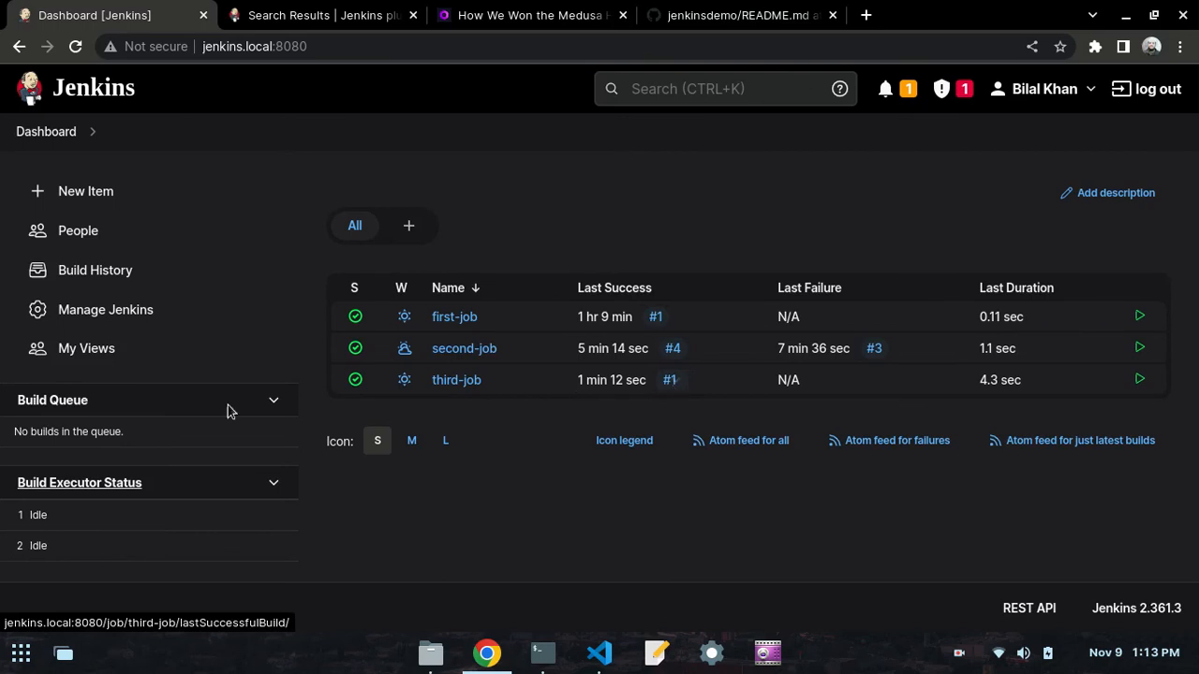
click(78, 48)
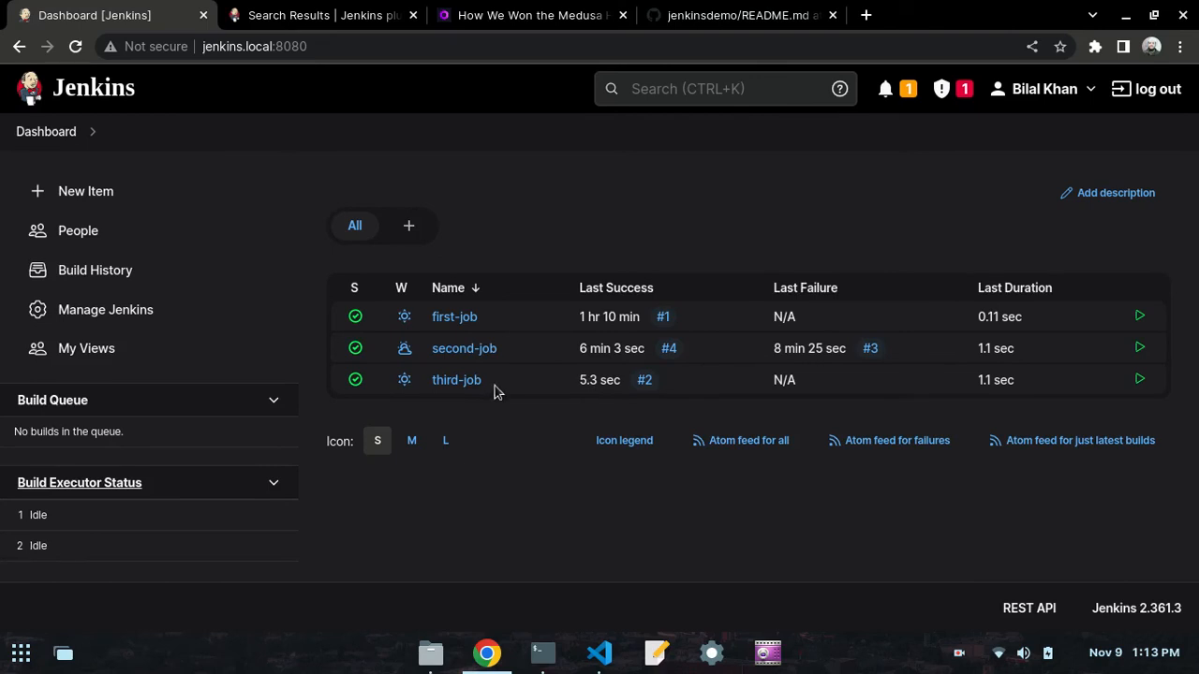
- Open the console output of third-job's build #2 and examine the Git fetch commands and the cat README.md output
click(455, 379)
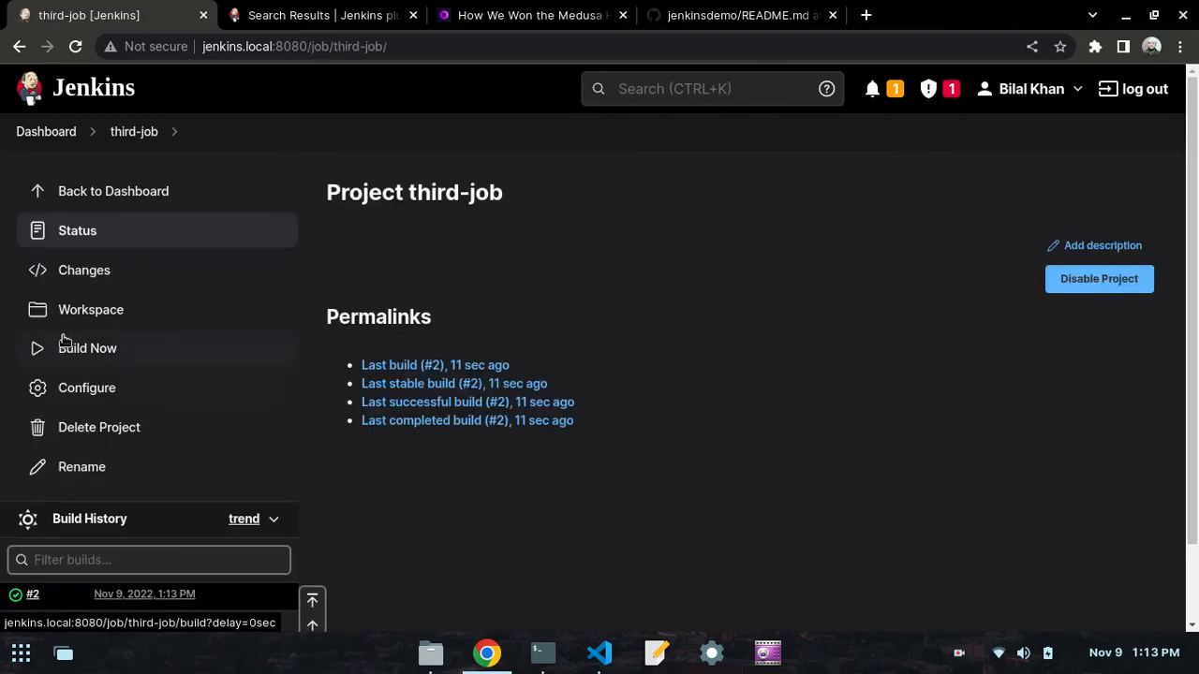
scroll(73, 414, down, 2)
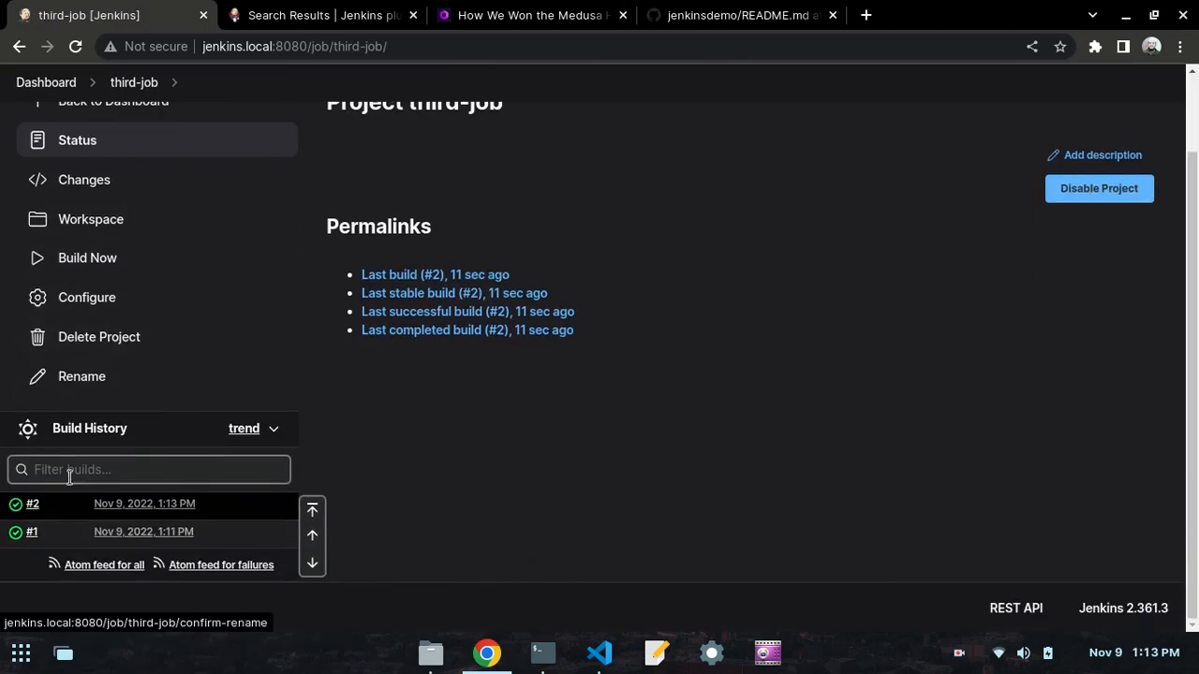
click(54, 506)
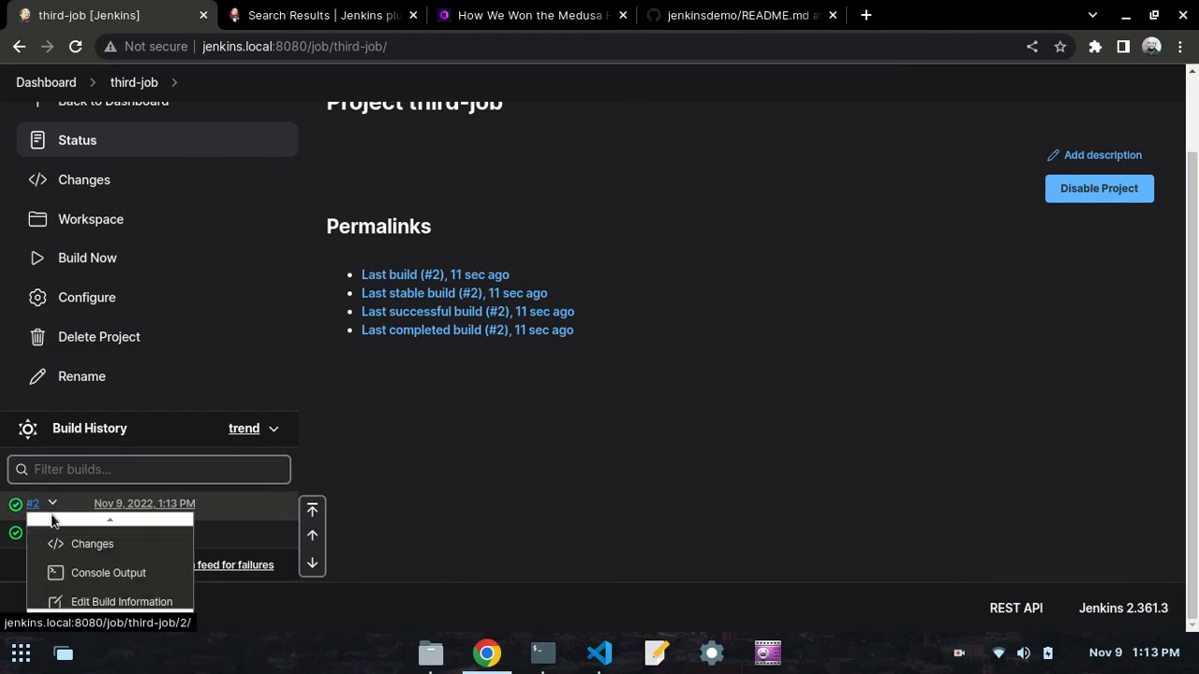
click(88, 572)
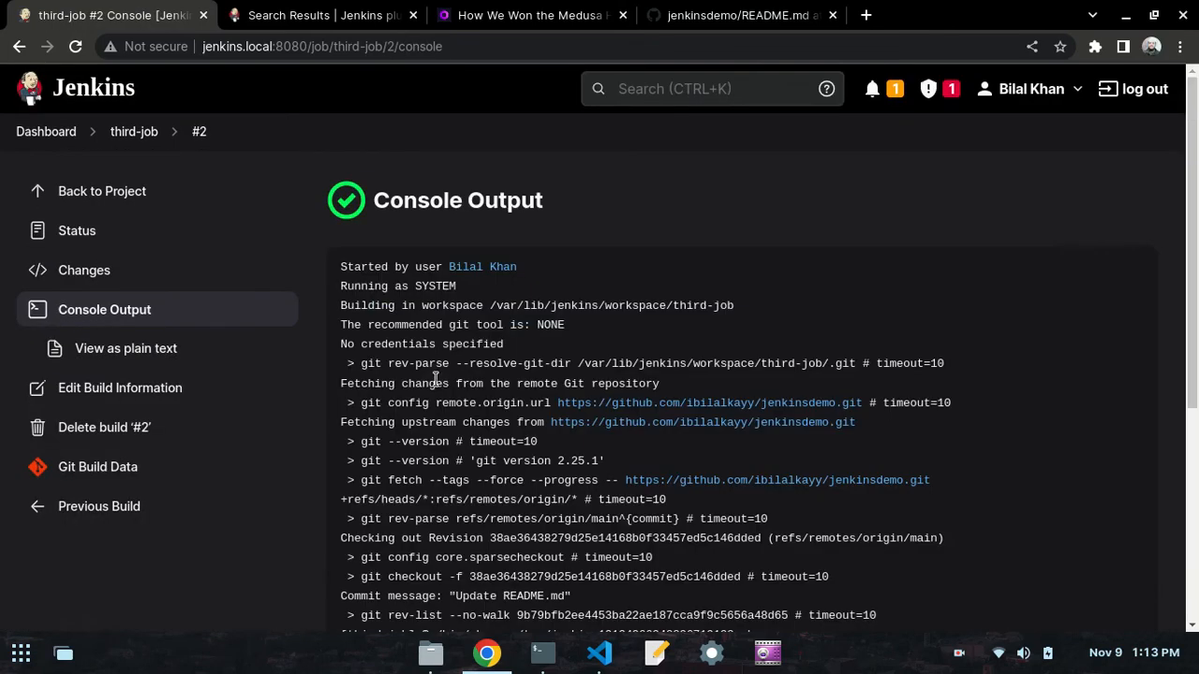
scroll(548, 323, down, 5)
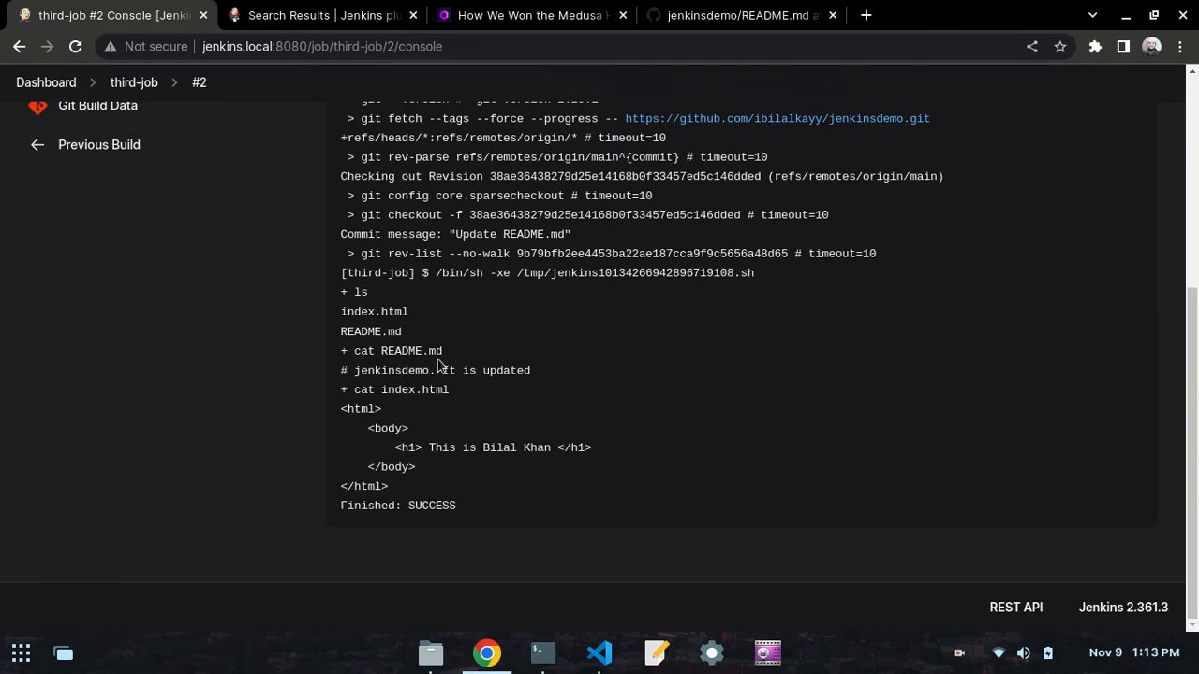
drag(532, 374, 354, 370)
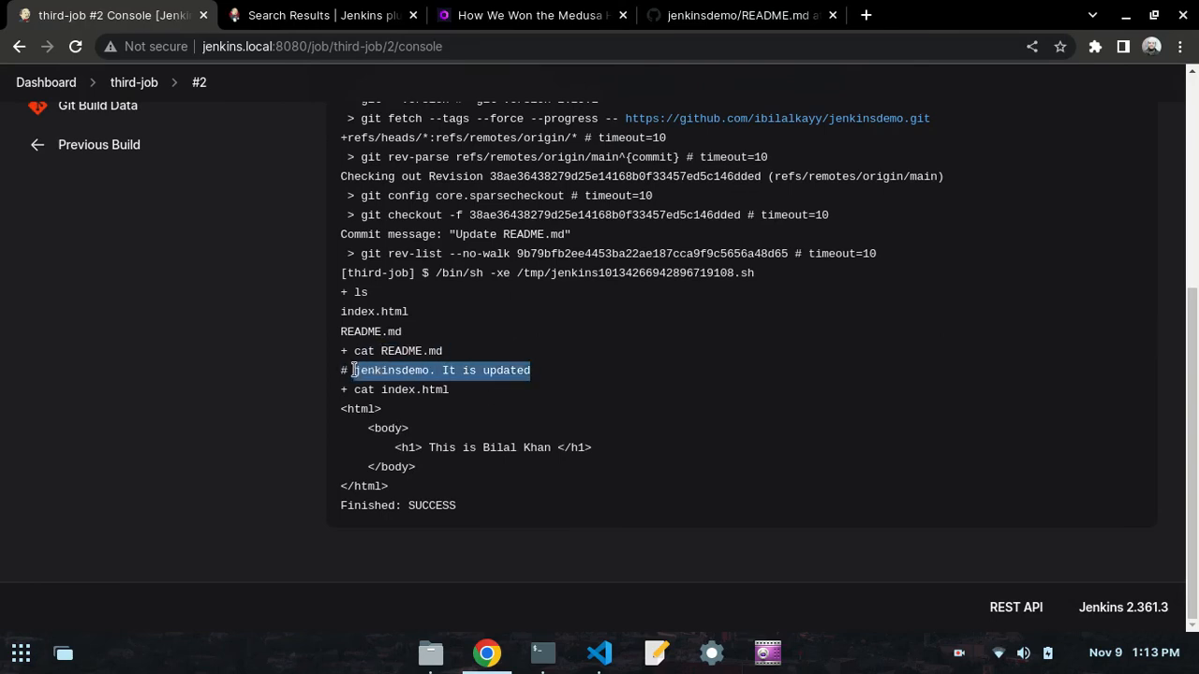
click(502, 374)
scroll(502, 374, up, 6)
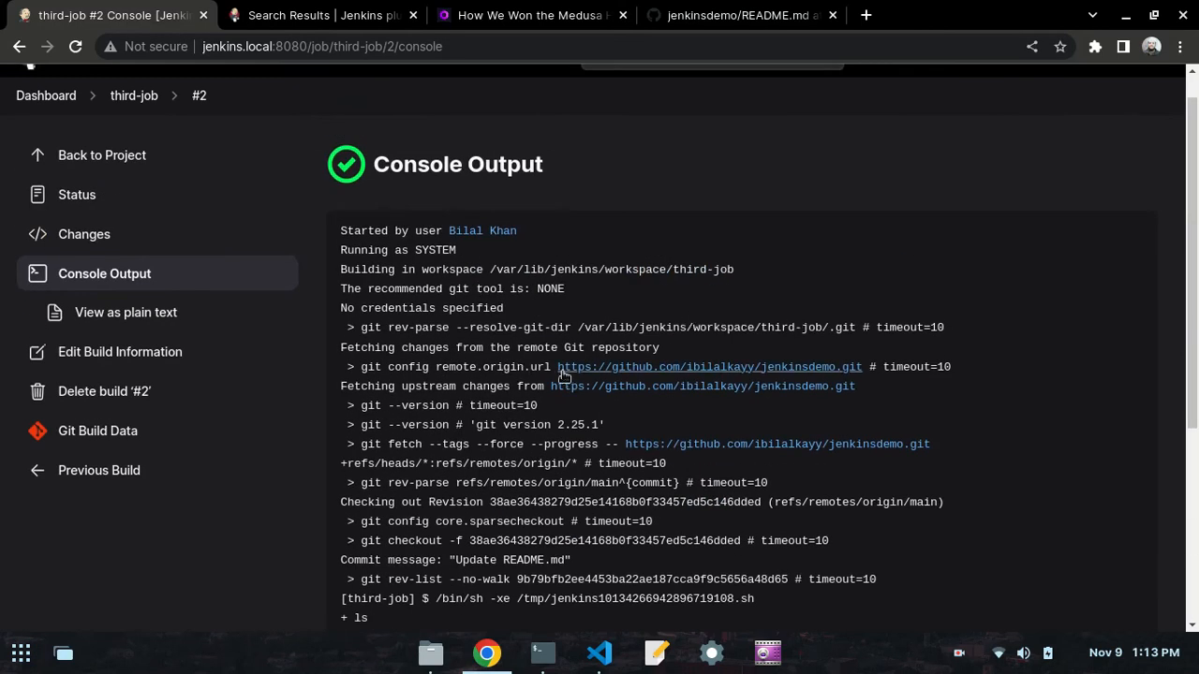
scroll(433, 383, down, 2)
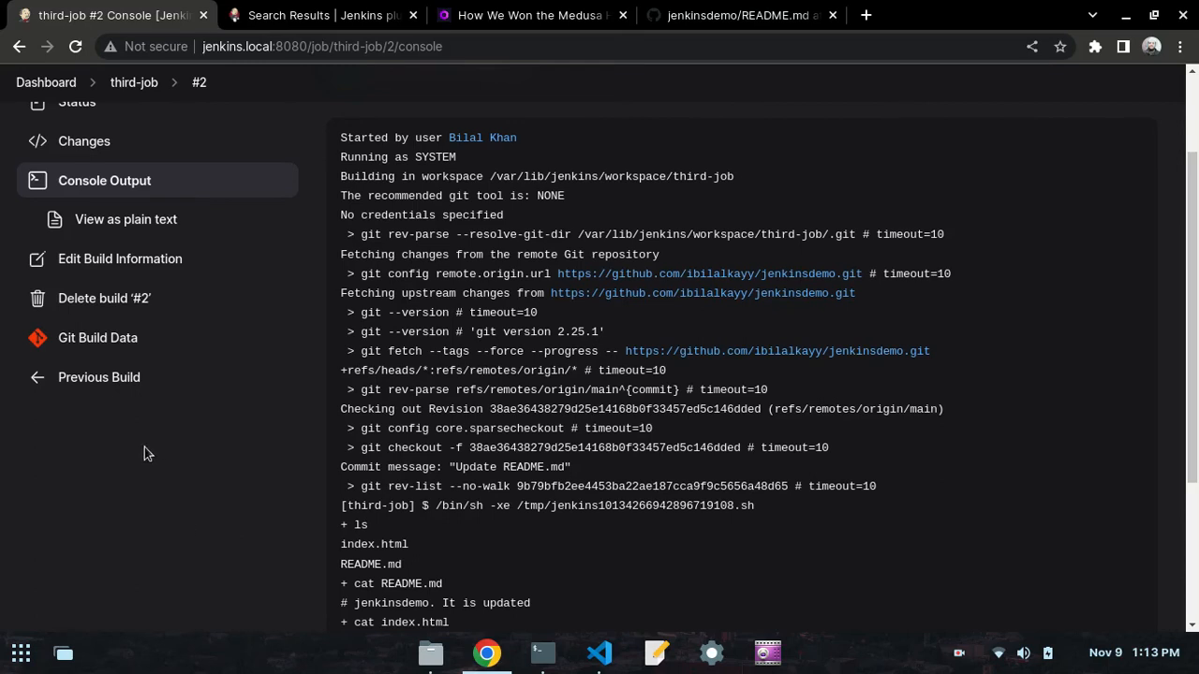
- Return to third-job's page, then switch to VS Code and read the Trigger Build Remotely section of the day50.md notes
click(17, 47)
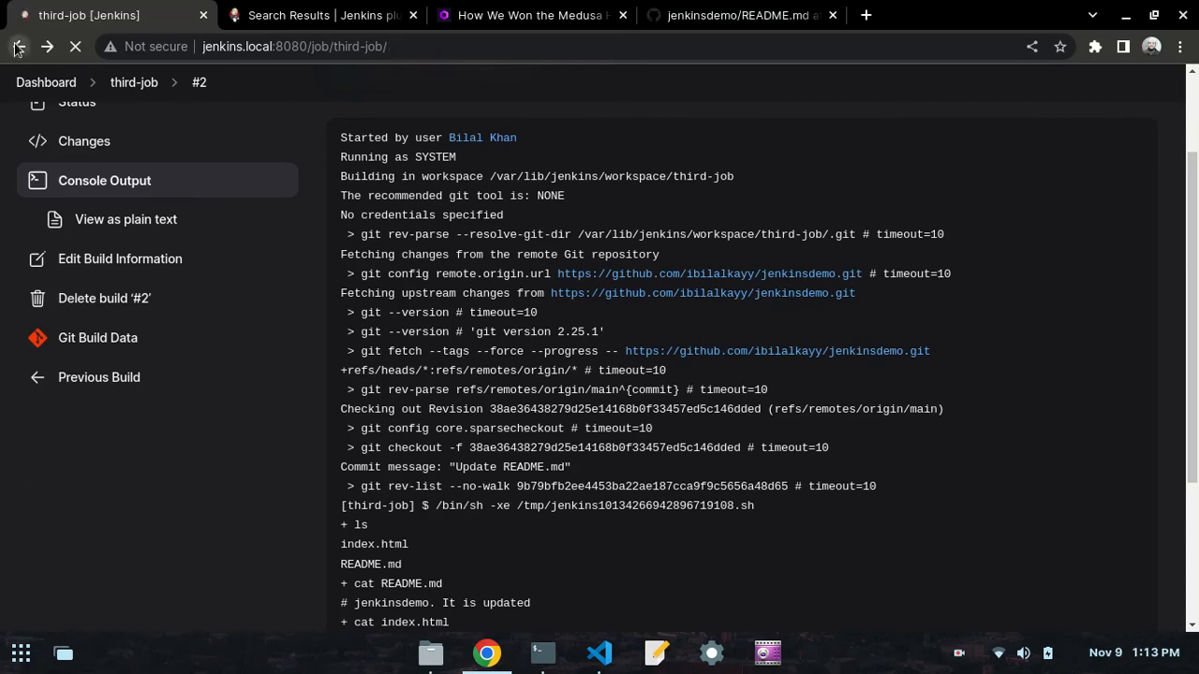
click(592, 658)
scroll(177, 375, down, 5)
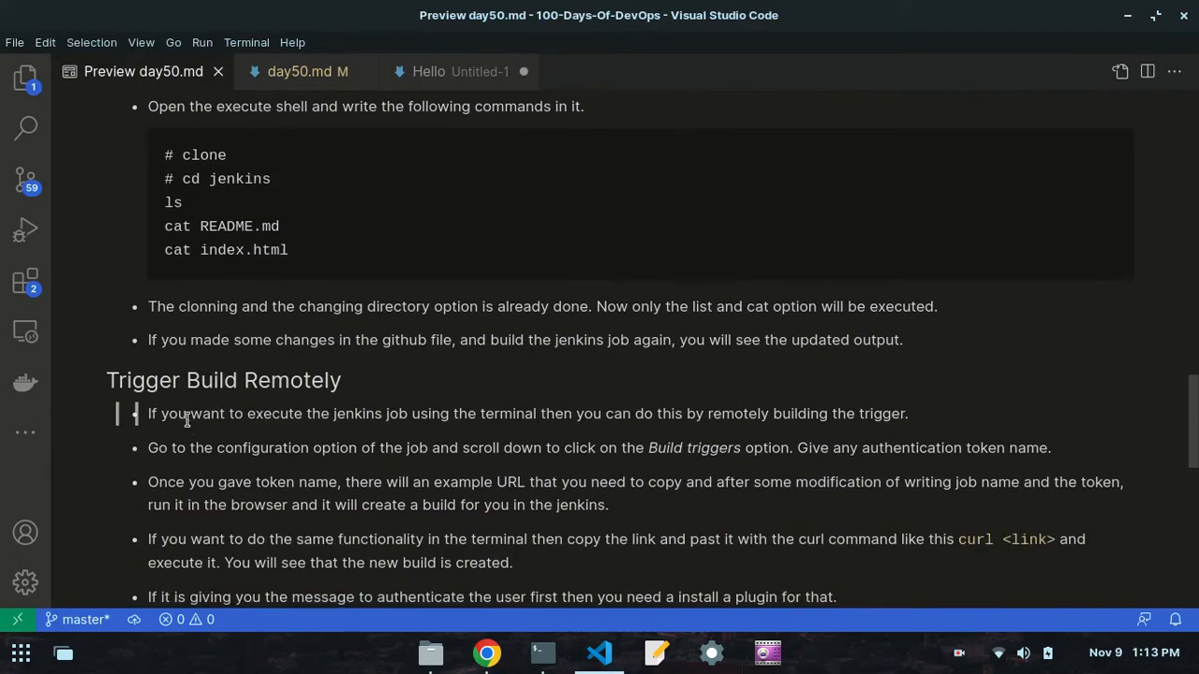
scroll(289, 211, down, 3)
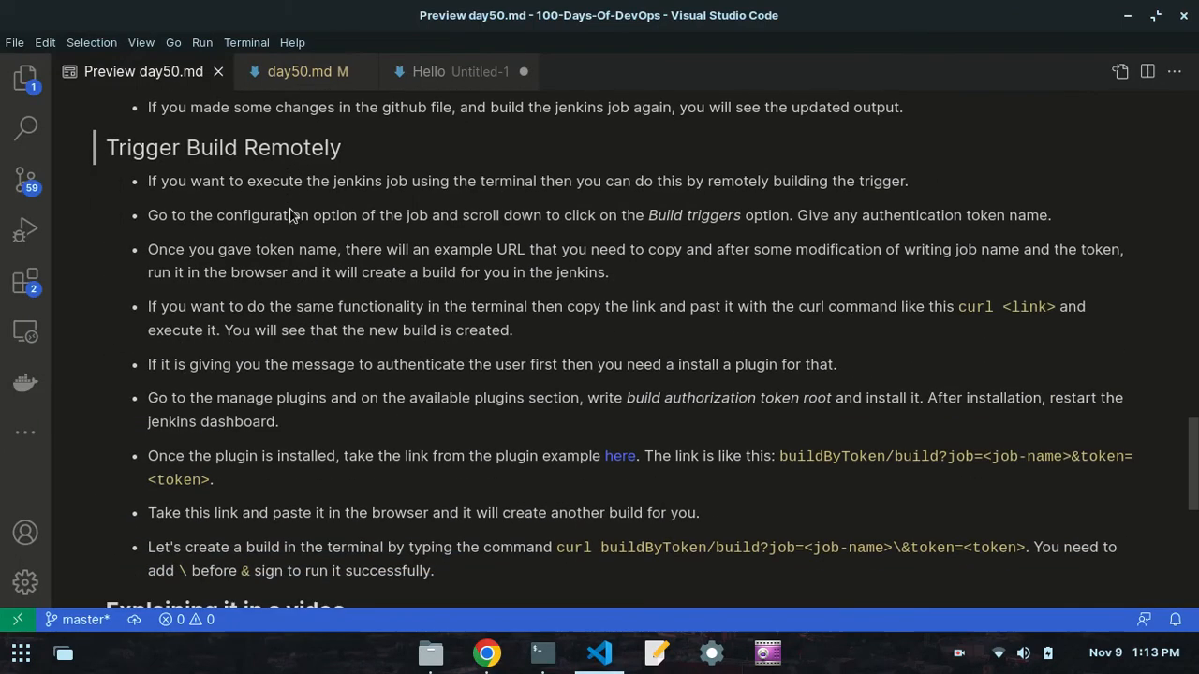
scroll(289, 211, up, 1)
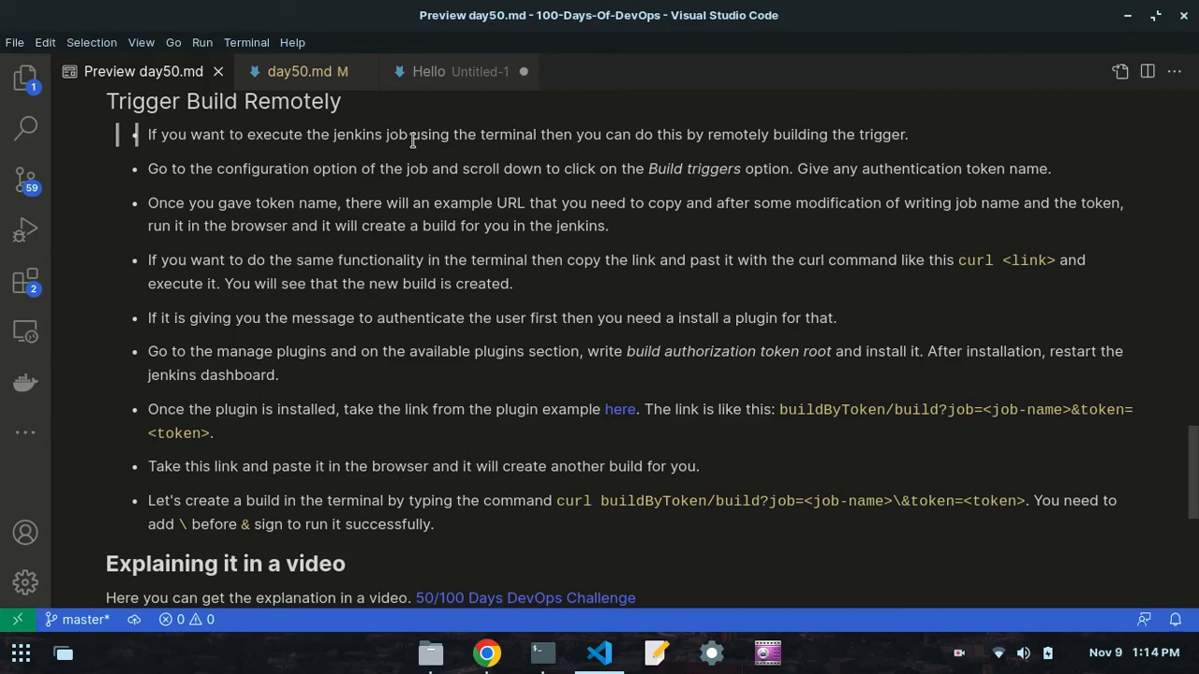
- Check the configuration instruction in the VS Code notes, and open third-job's configuration page in Chrome
click(486, 653)
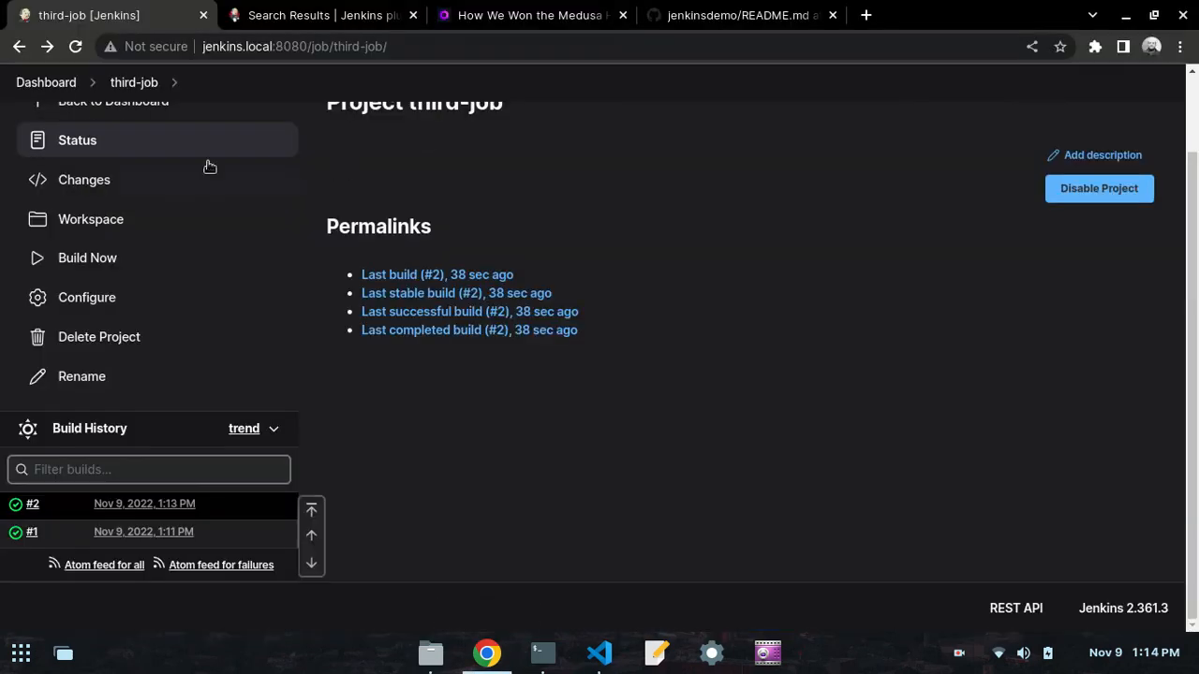
click(600, 653)
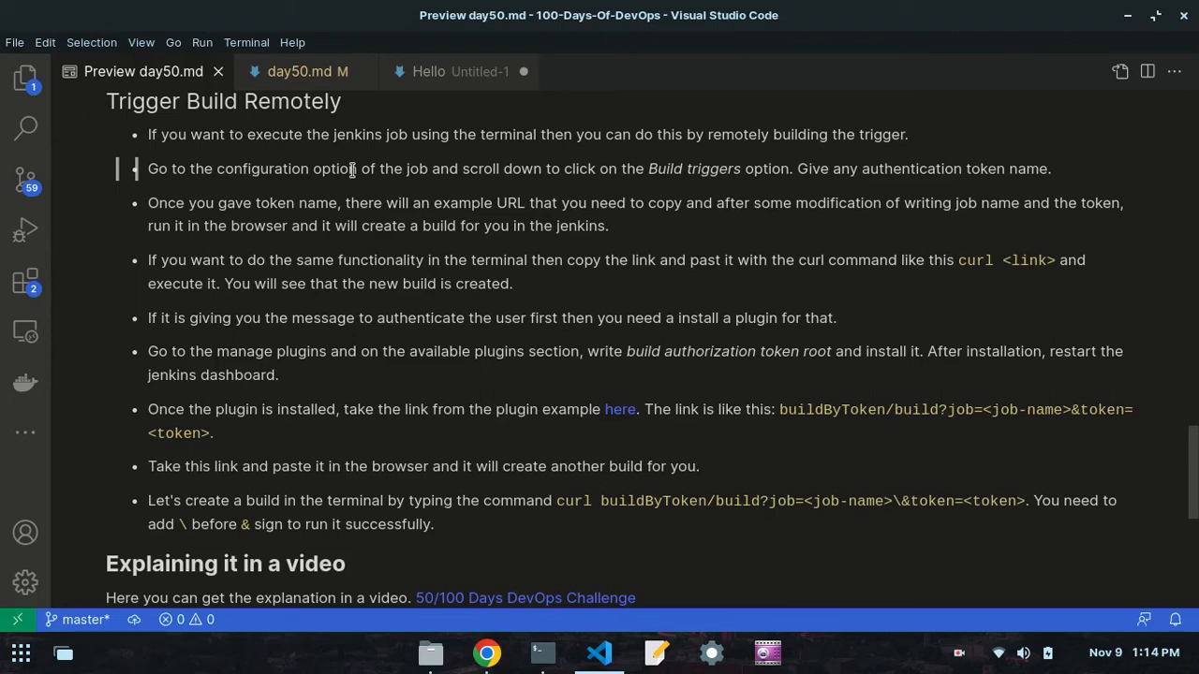
click(486, 653)
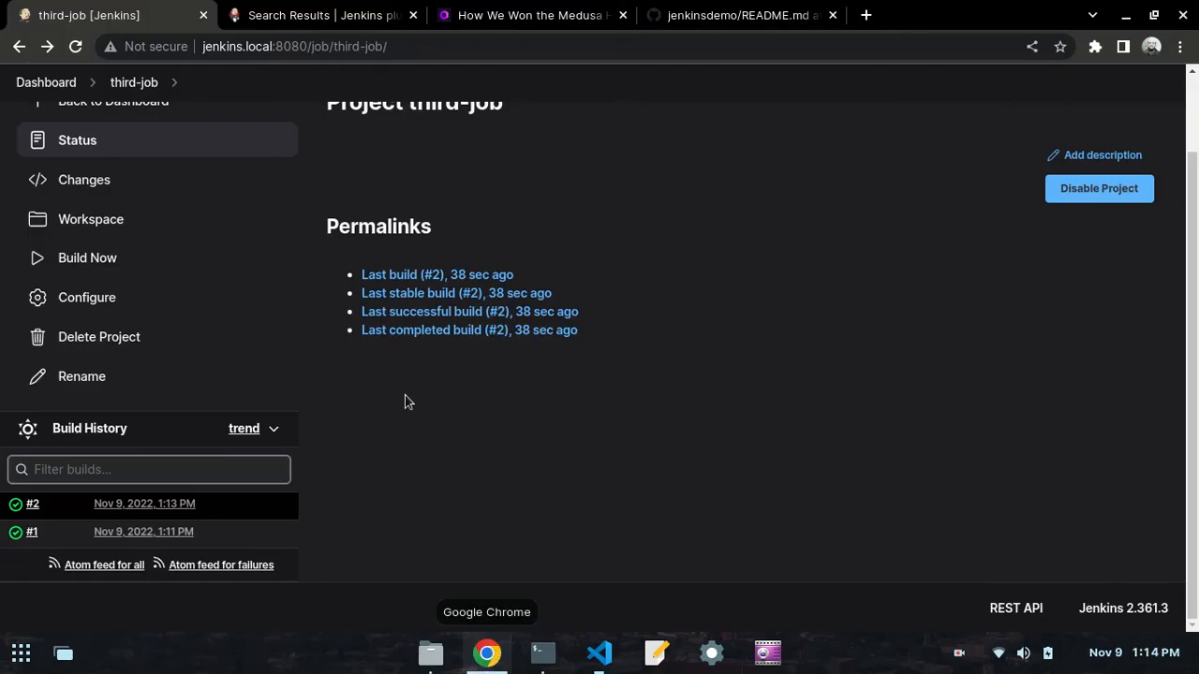
scroll(98, 238, up, 1)
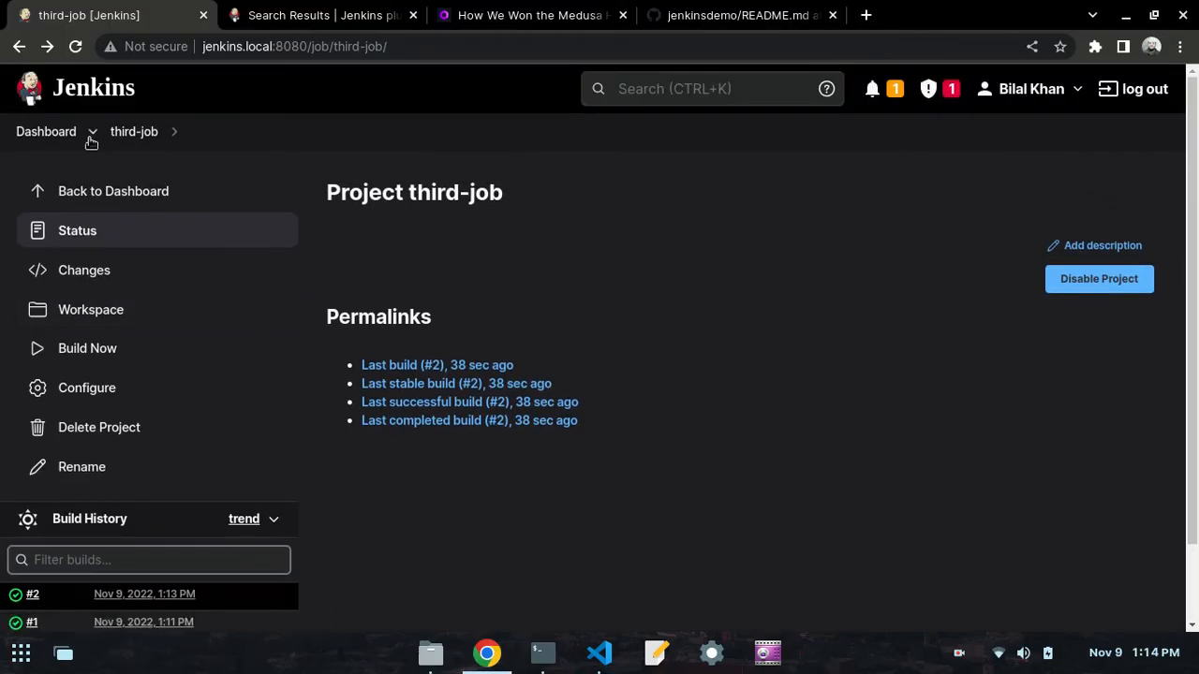
click(87, 392)
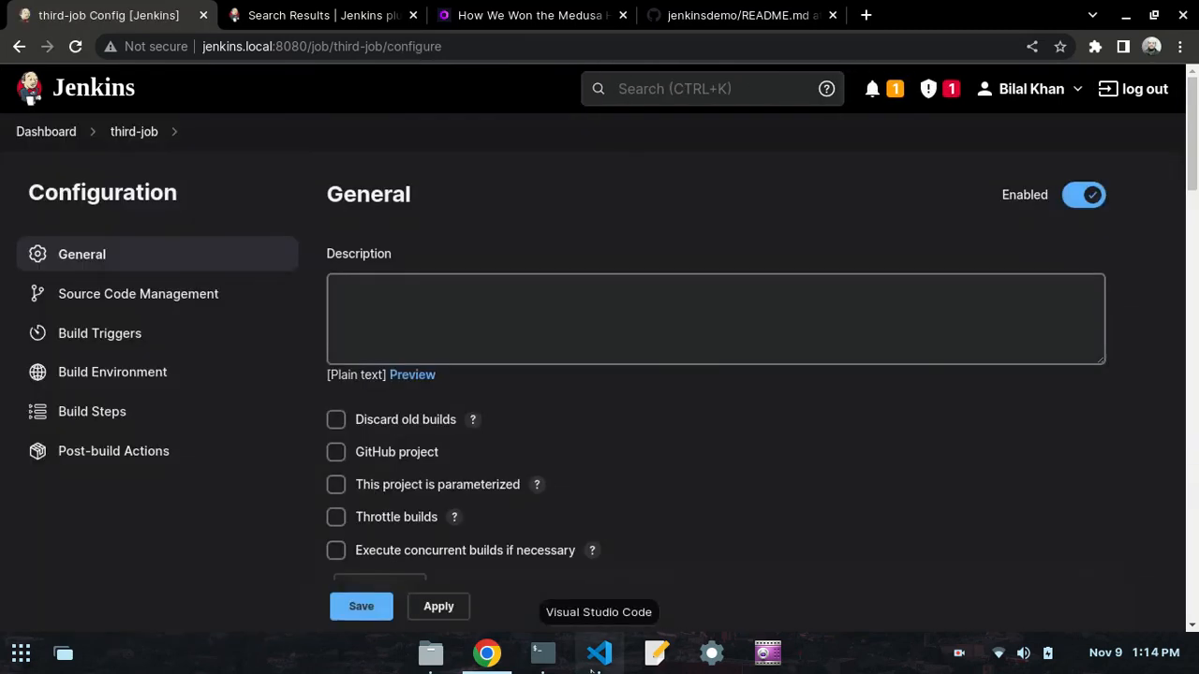
- Under third-job's Build Triggers in Chrome, enable Trigger builds remotely and enter the authentication token, following the VS Code notes
click(597, 653)
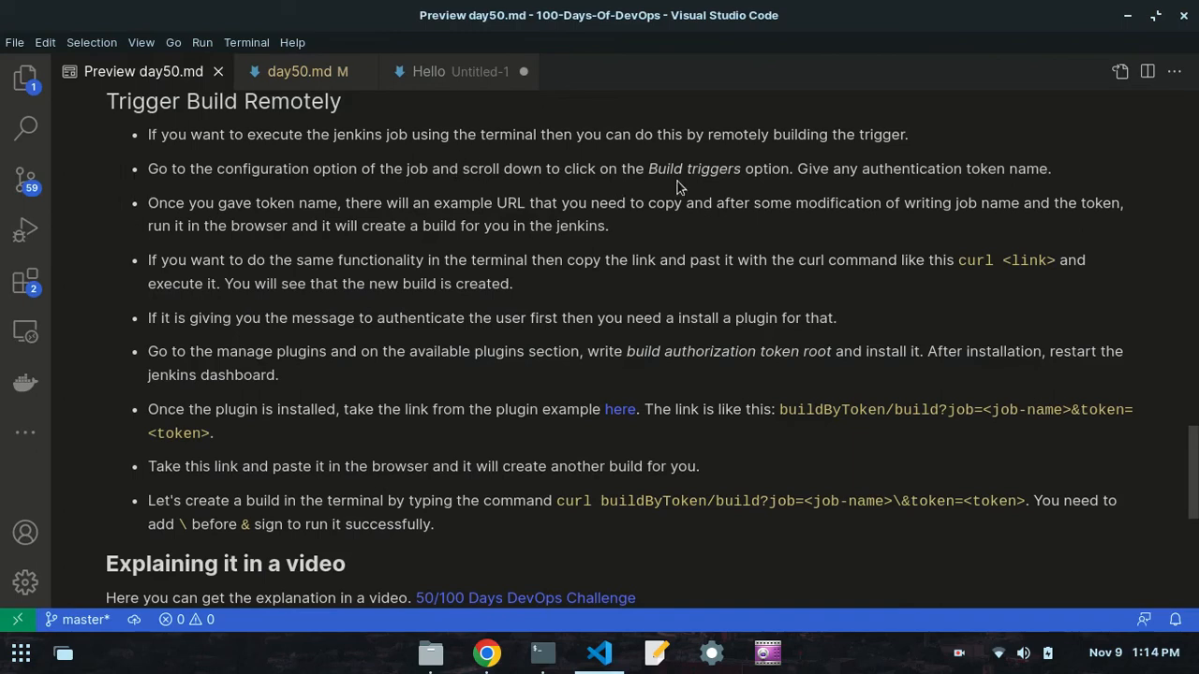
click(486, 653)
scroll(403, 334, down, 1)
scroll(403, 334, down, 10)
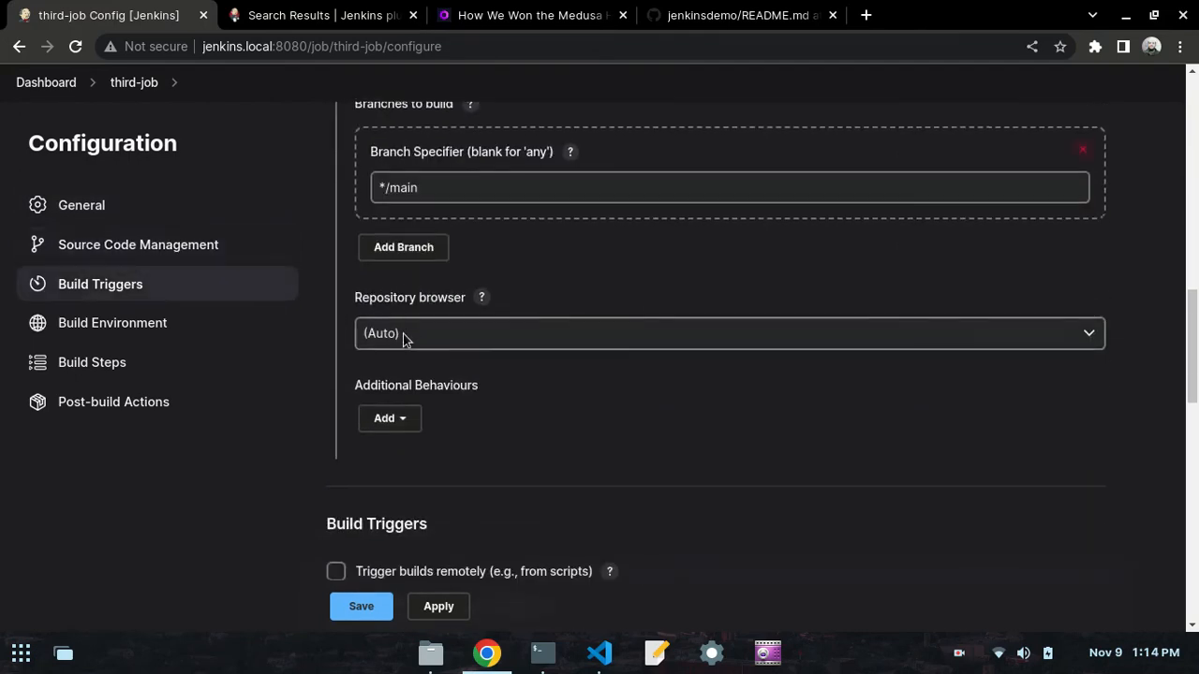
scroll(405, 335, down, 4)
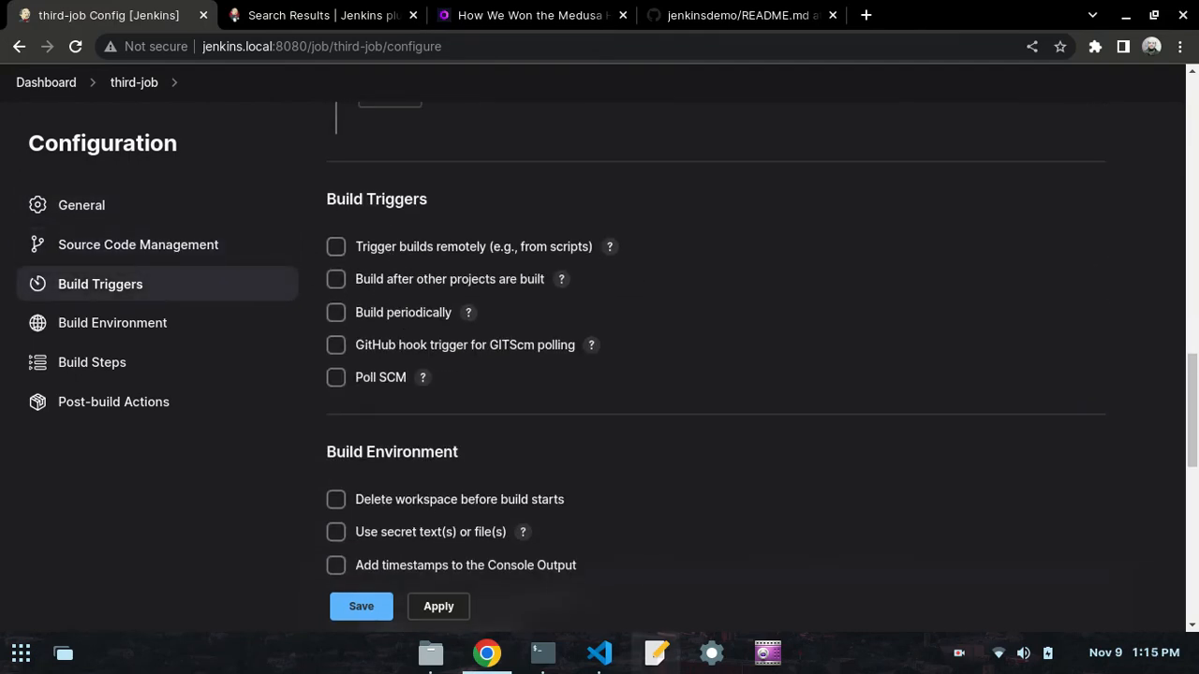
click(600, 653)
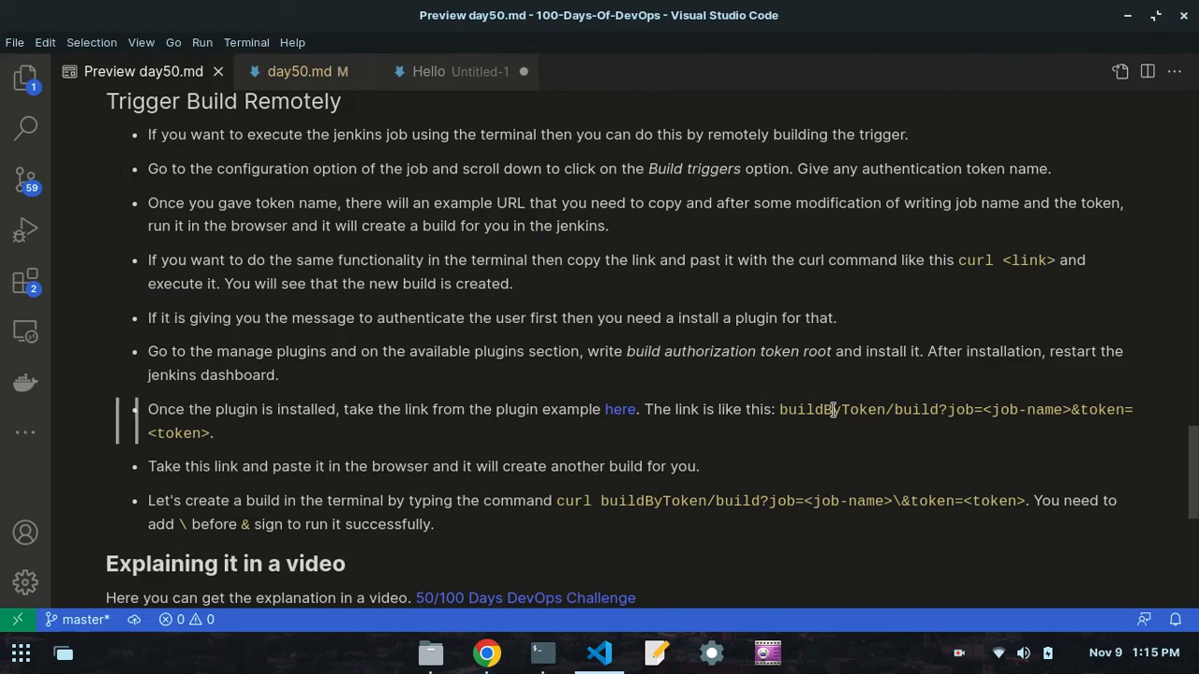
click(487, 653)
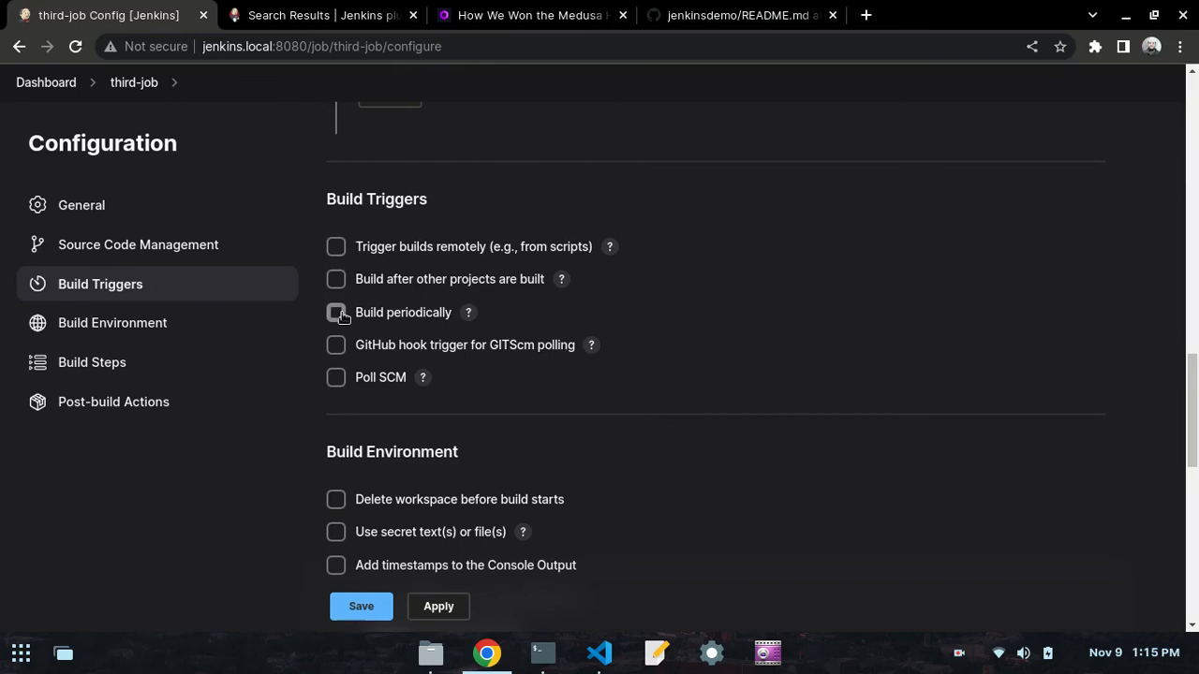
click(336, 248)
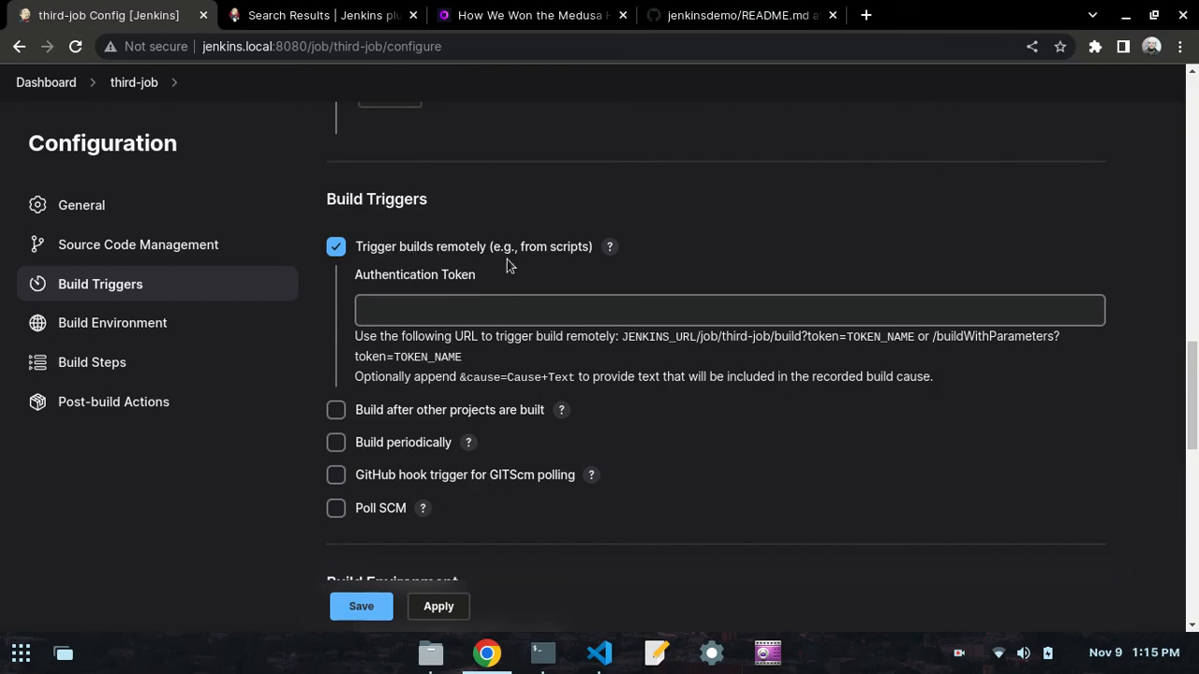
click(490, 308)
text(jenkinstoken)
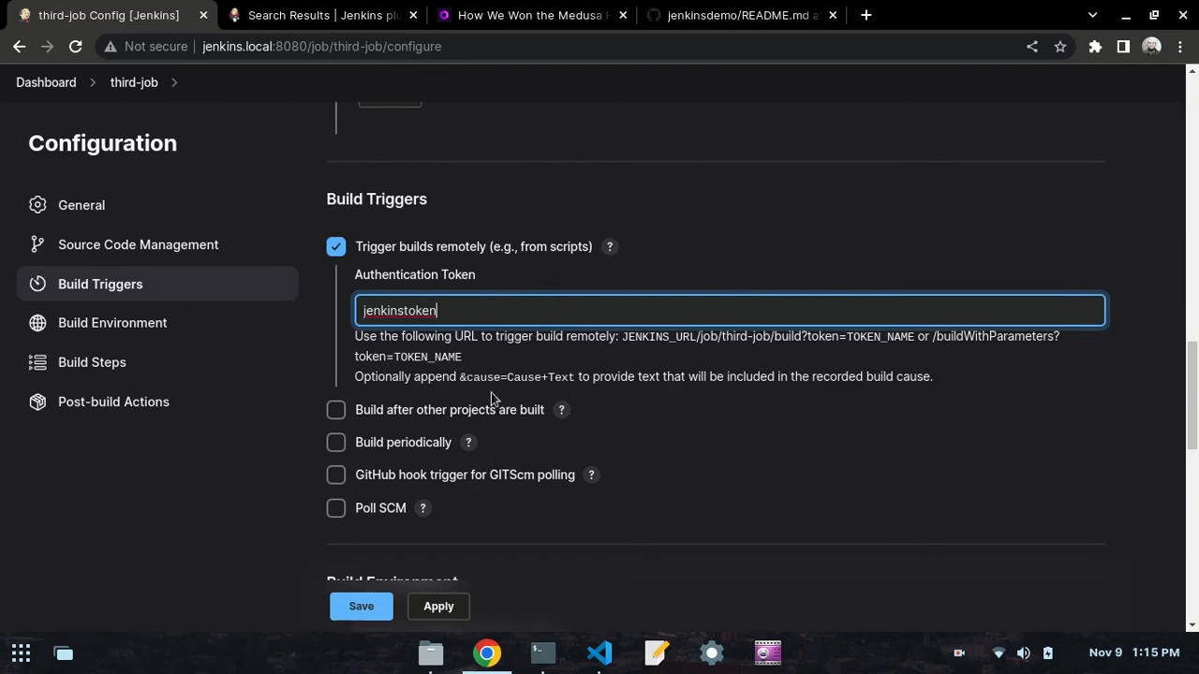
- Check the example-URL note in VS Code, and copy JENKINS_URL/job/third-job/build?token=TOKEN_NAME from third-job's configuration in Chrome
click(600, 652)
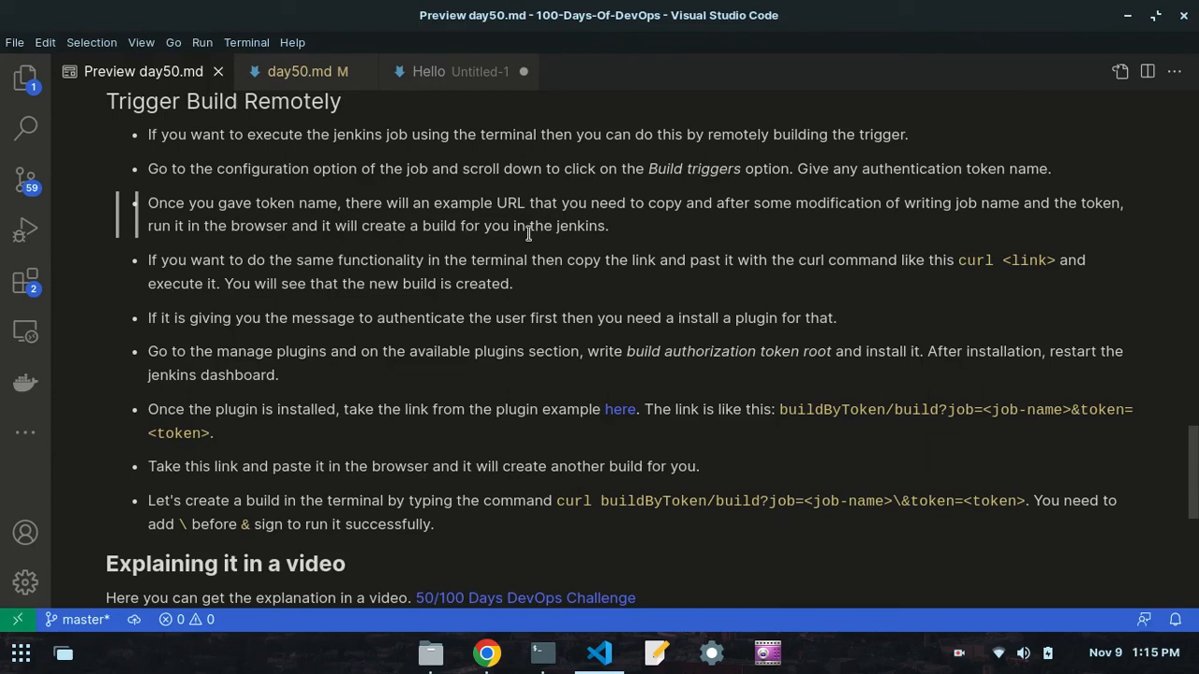
click(486, 653)
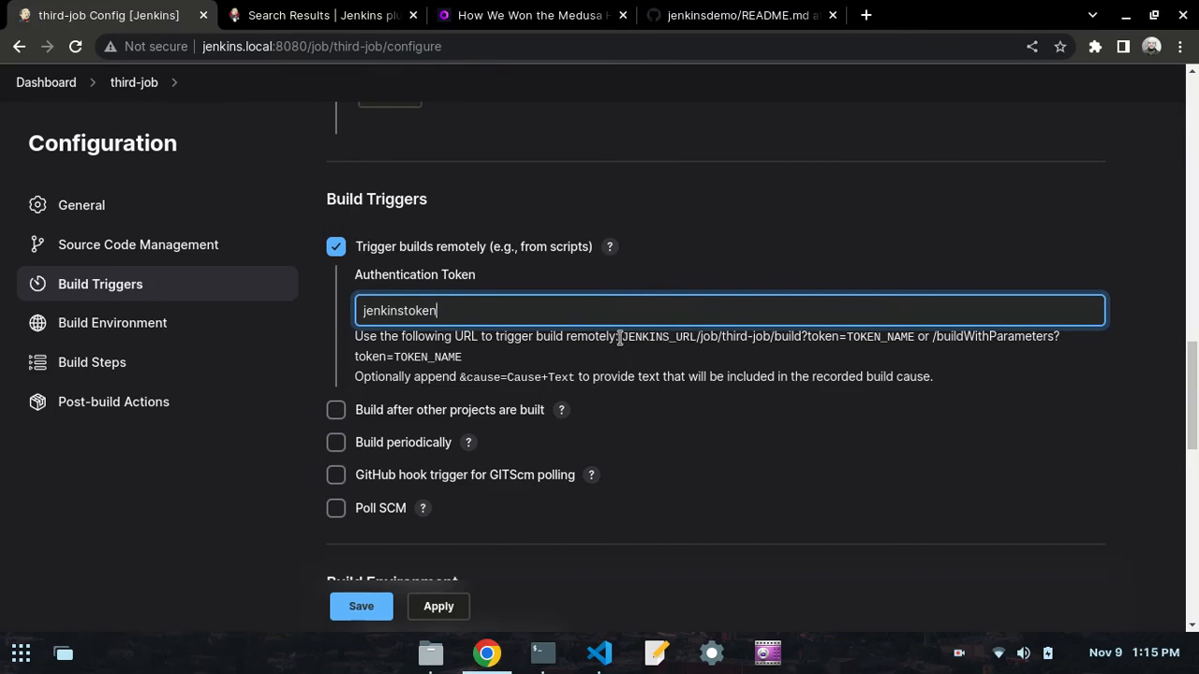
drag(624, 338, 909, 334)
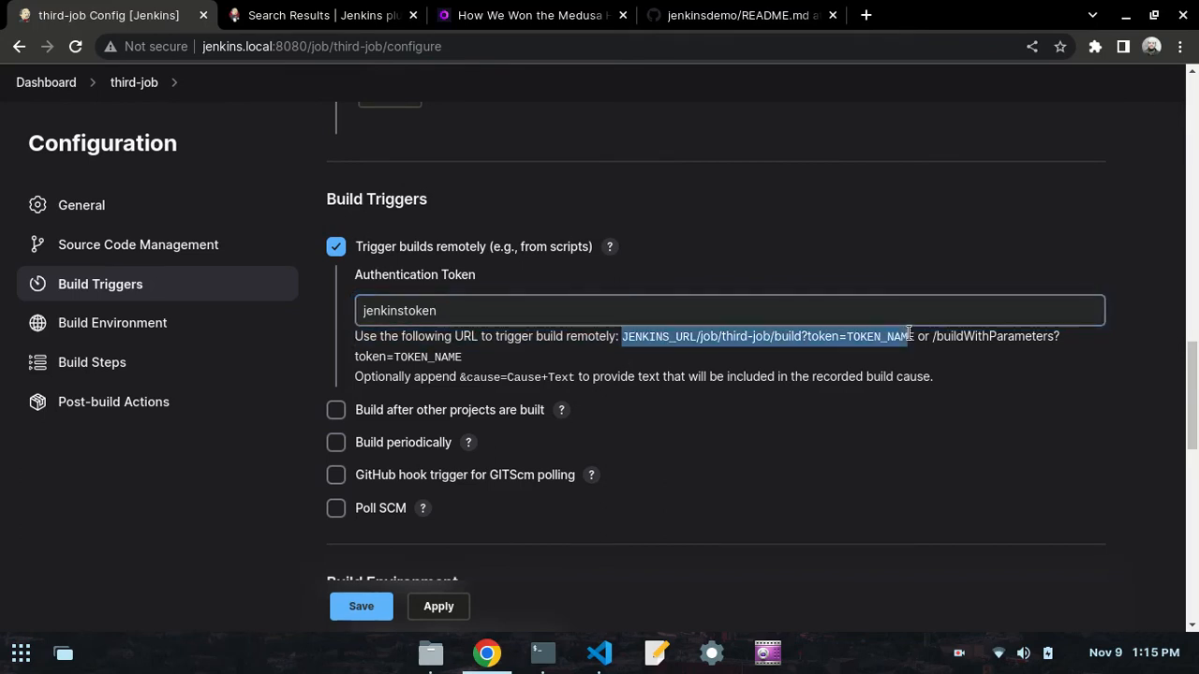
right_click(807, 339)
click(821, 348)
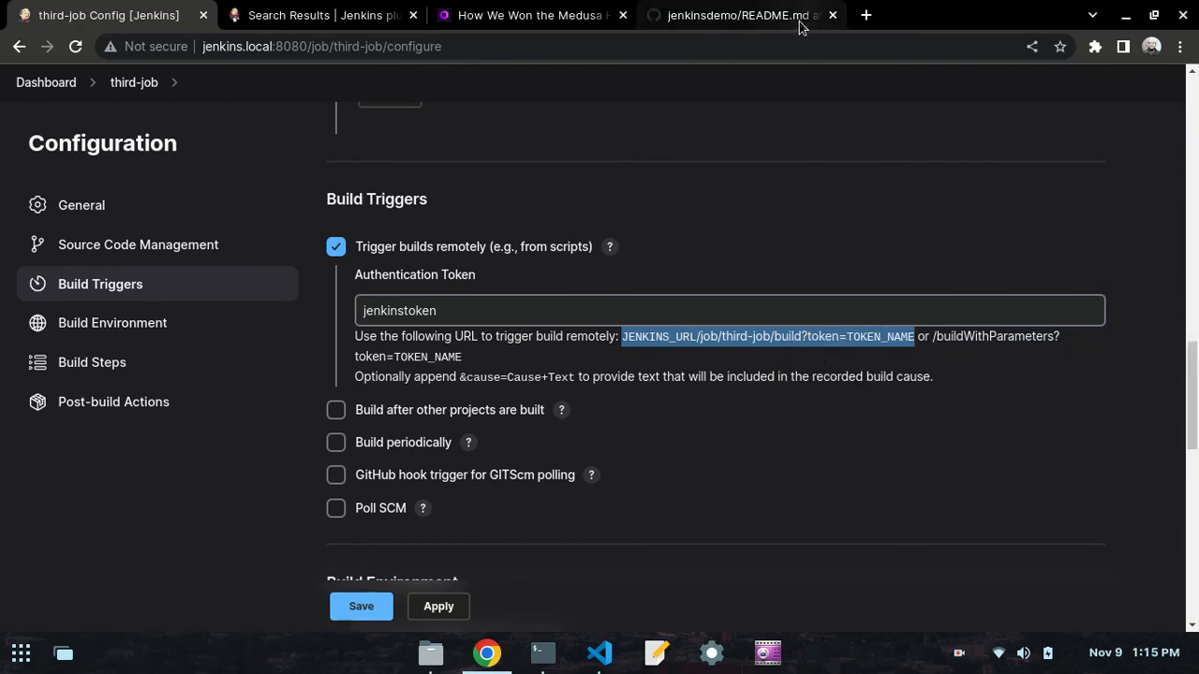
- Close the GitHub README.md tab and paste the copied trigger URL into the address of a new tab
click(832, 15)
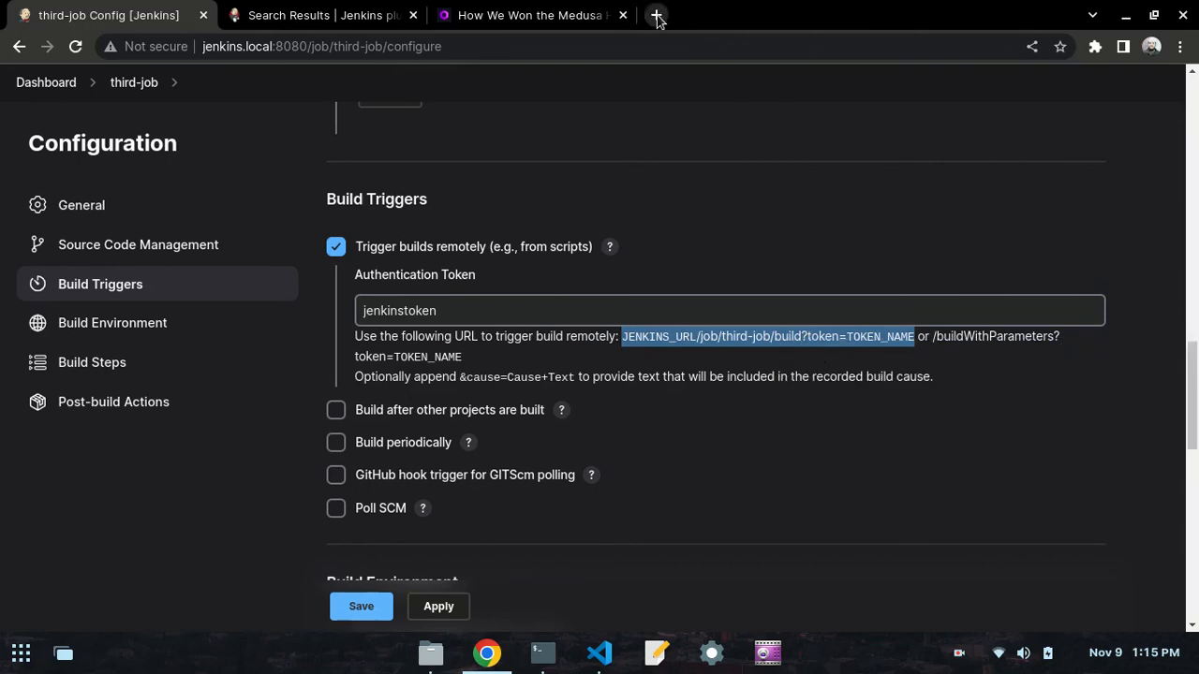
click(659, 16)
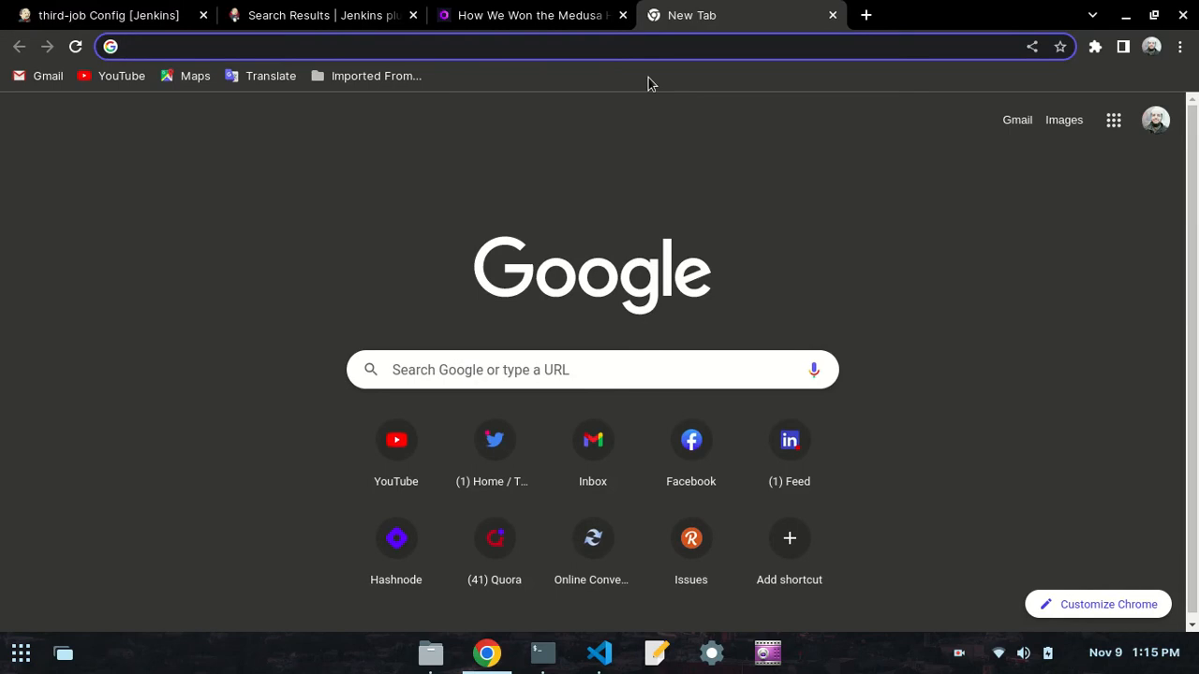
key(ctrl+v)
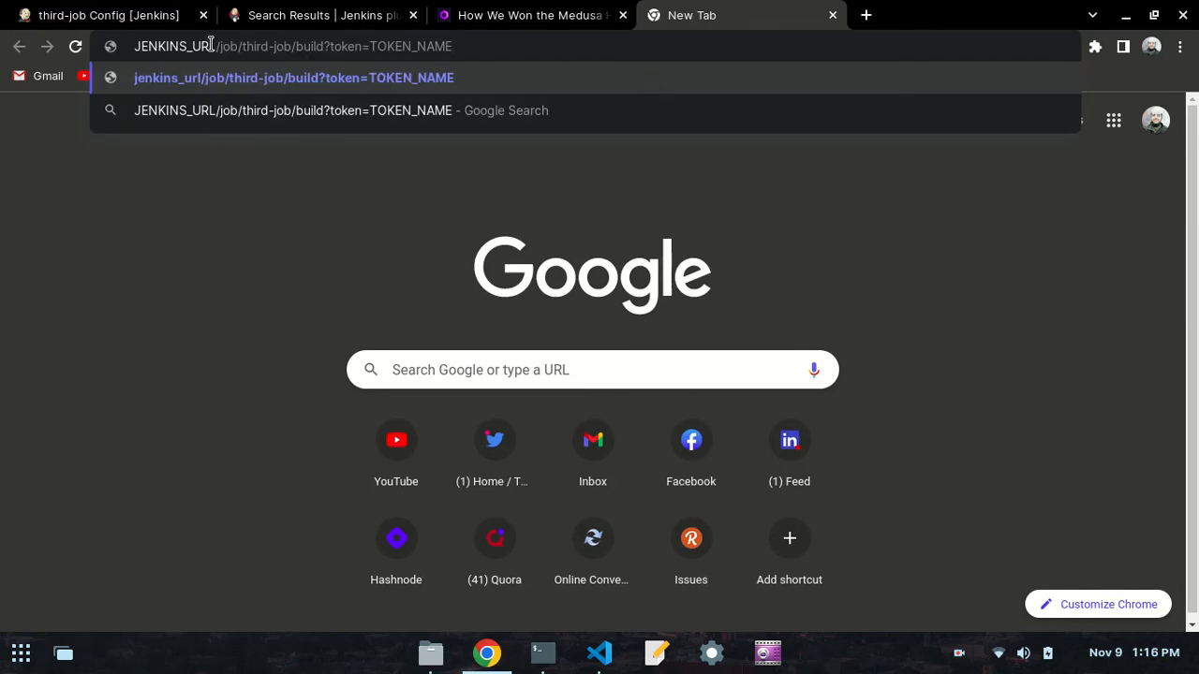
- Replace the JENKINS_URL placeholder in the pasted address with jenkins.local:8080
drag(204, 49, 133, 48)
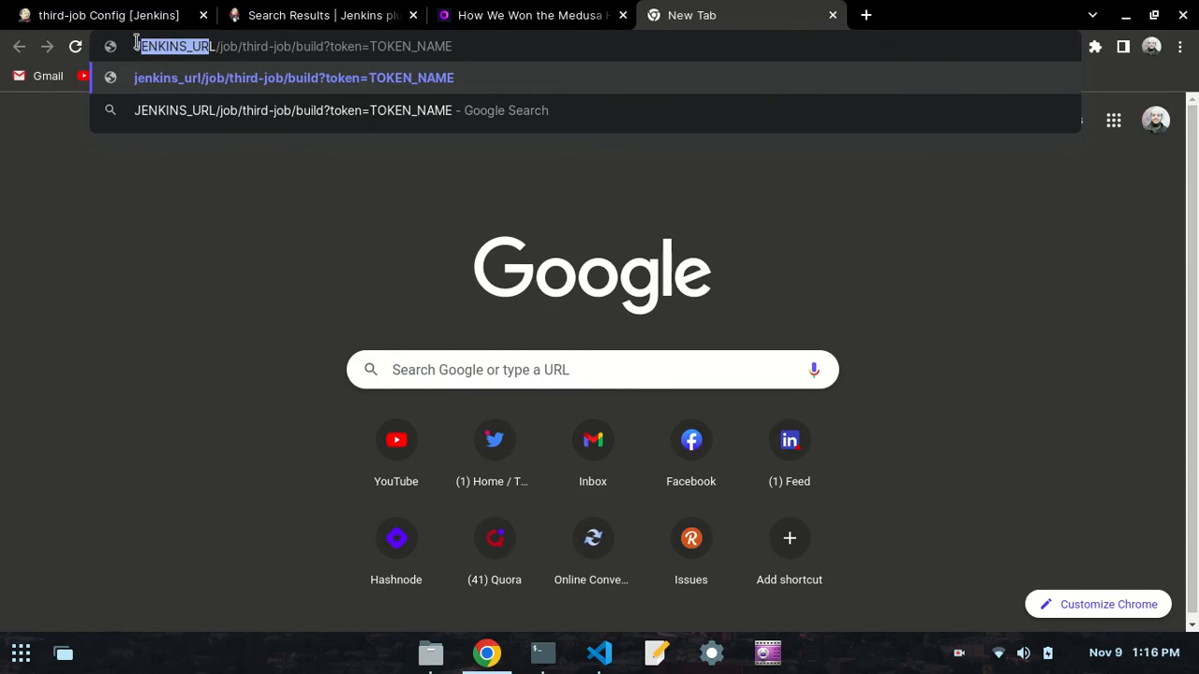
click(211, 44)
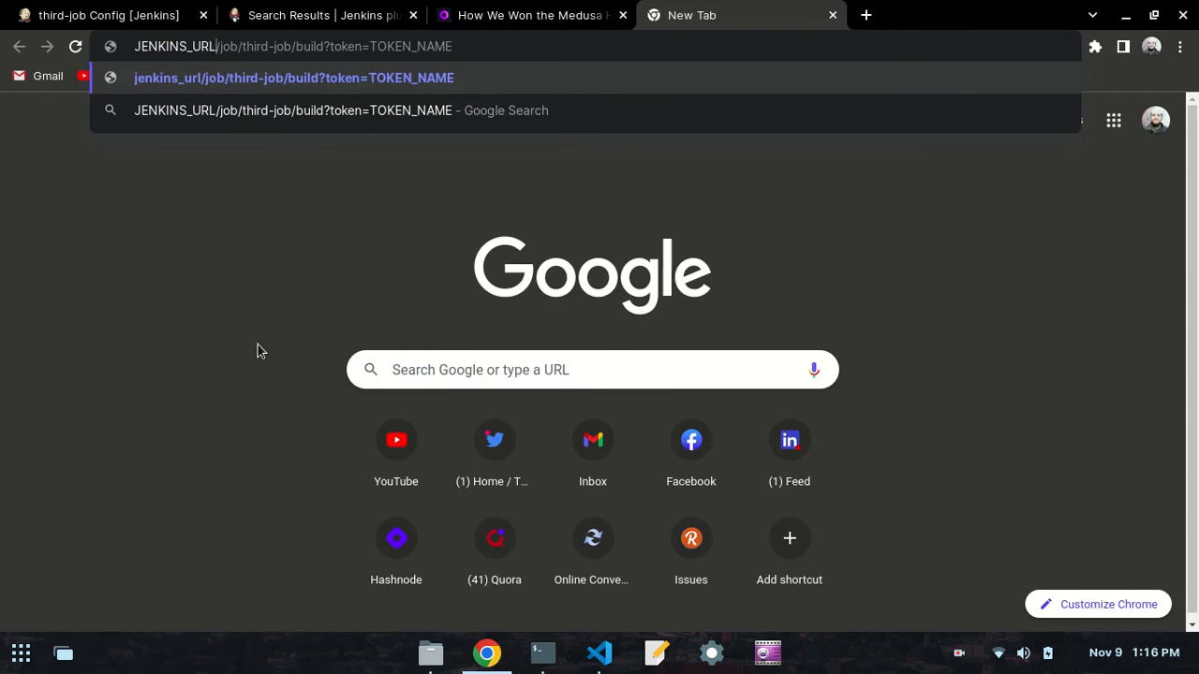
key(BackSpace)
key(BackSpace)
key(BackSpace)
key(BackSpace)
key(BackSpace)
key(BackSpace)
key(BackSpace)
key(BackSpace)
key(BackSpace)
key(BackSpace)
key(BackSpace)
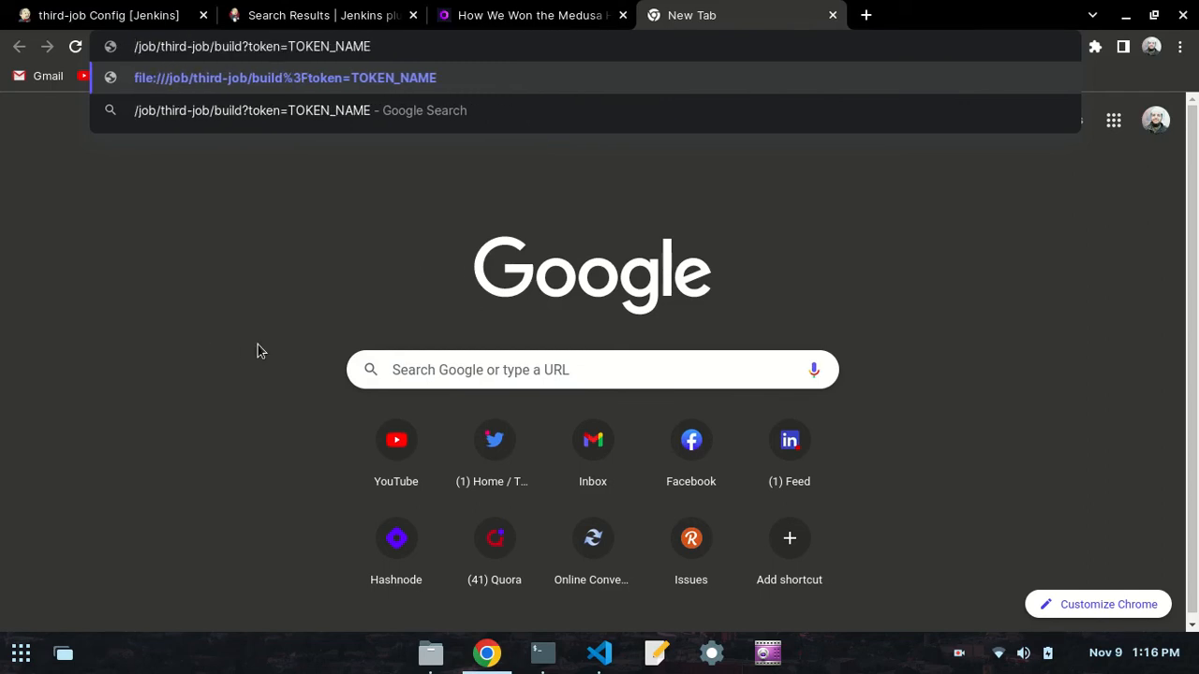
text(je)
text(nkins)
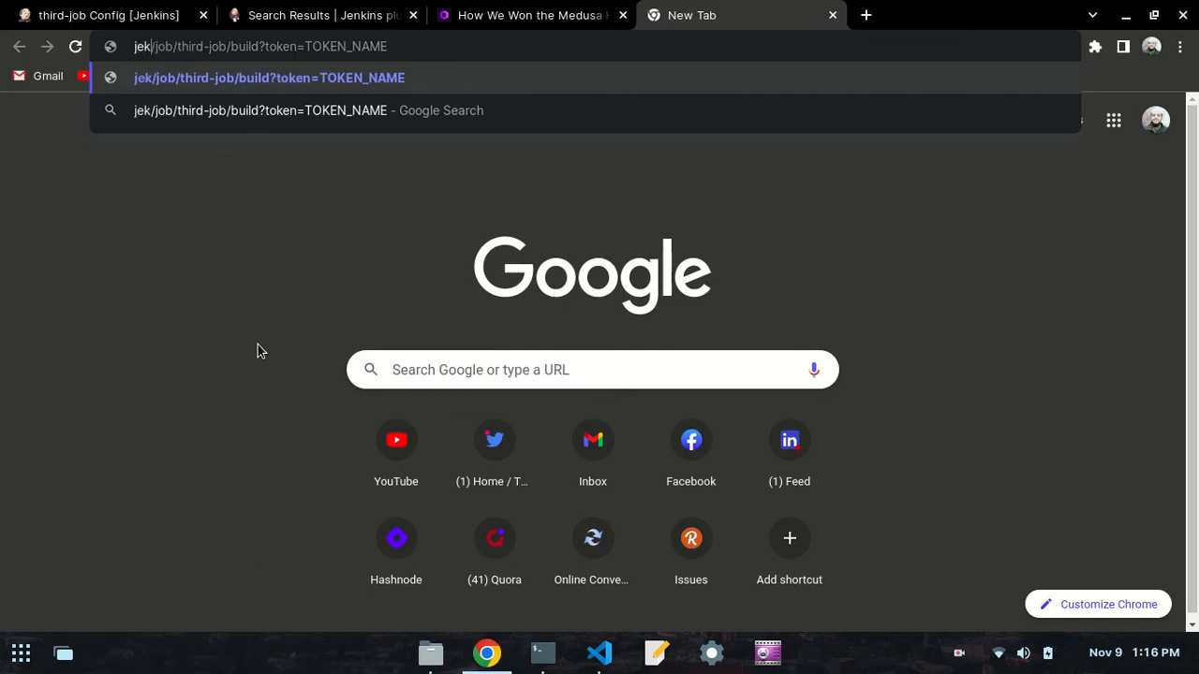
text(.local)
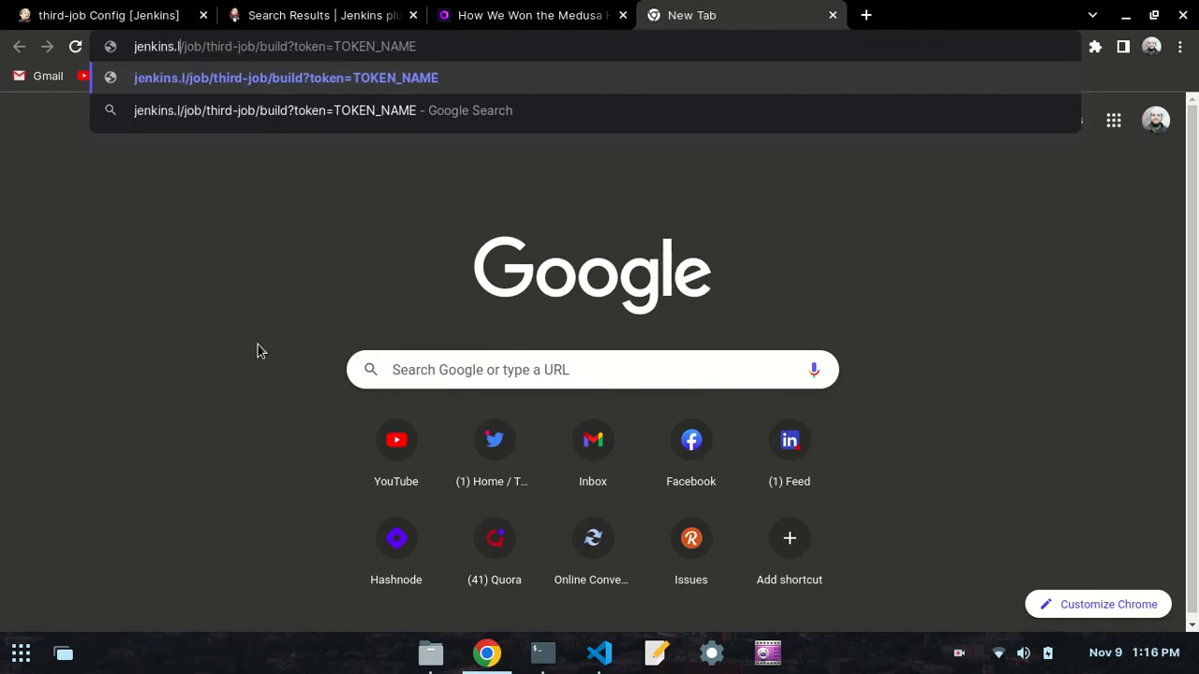
text(:)
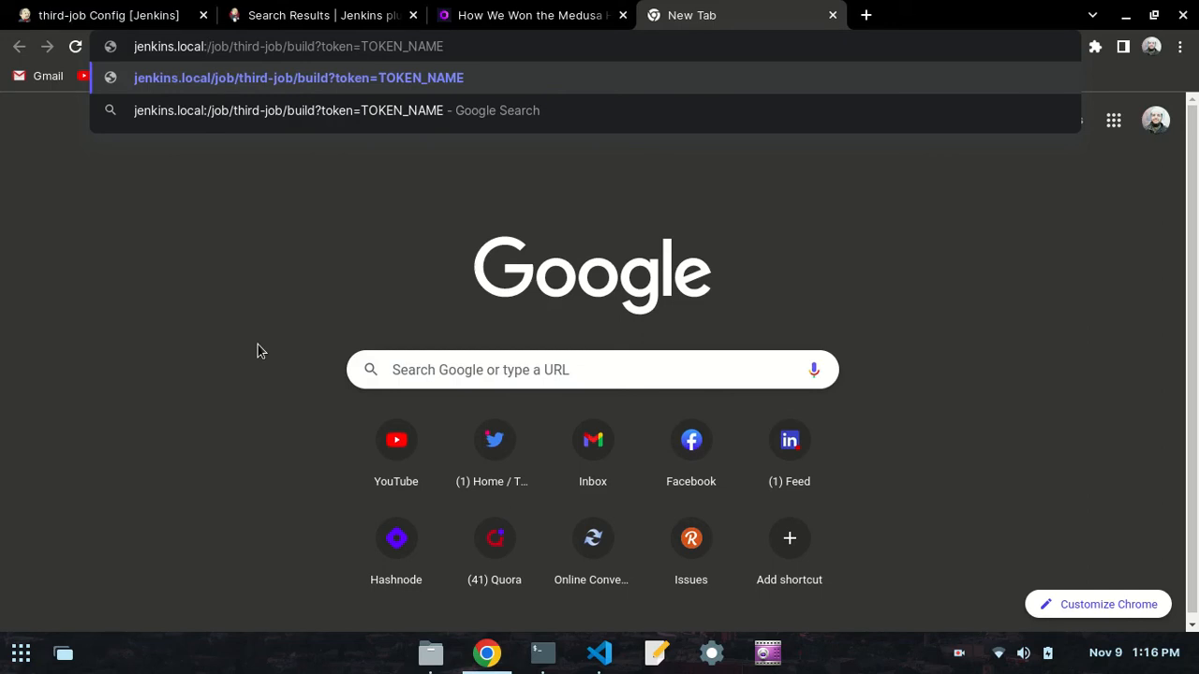
text(8080)
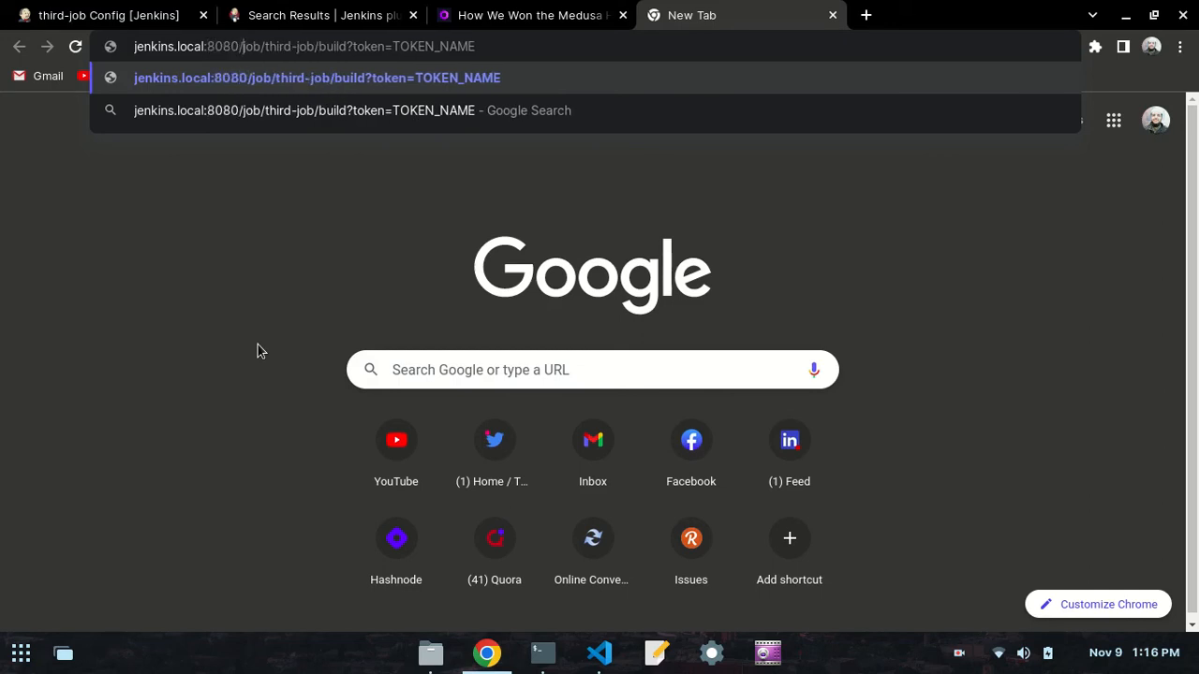
- Replace the TOKEN_NAME placeholder at the end of the trigger URL with the job's authentication token
key(BackSpace)
key(BackSpace)
key(BackSpace)
key(BackSpace)
key(BackSpace)
key(BackSpace)
key(BackSpace)
key(BackSpace)
key(BackSpace)
key(BackSpace)
key(BackSpace)
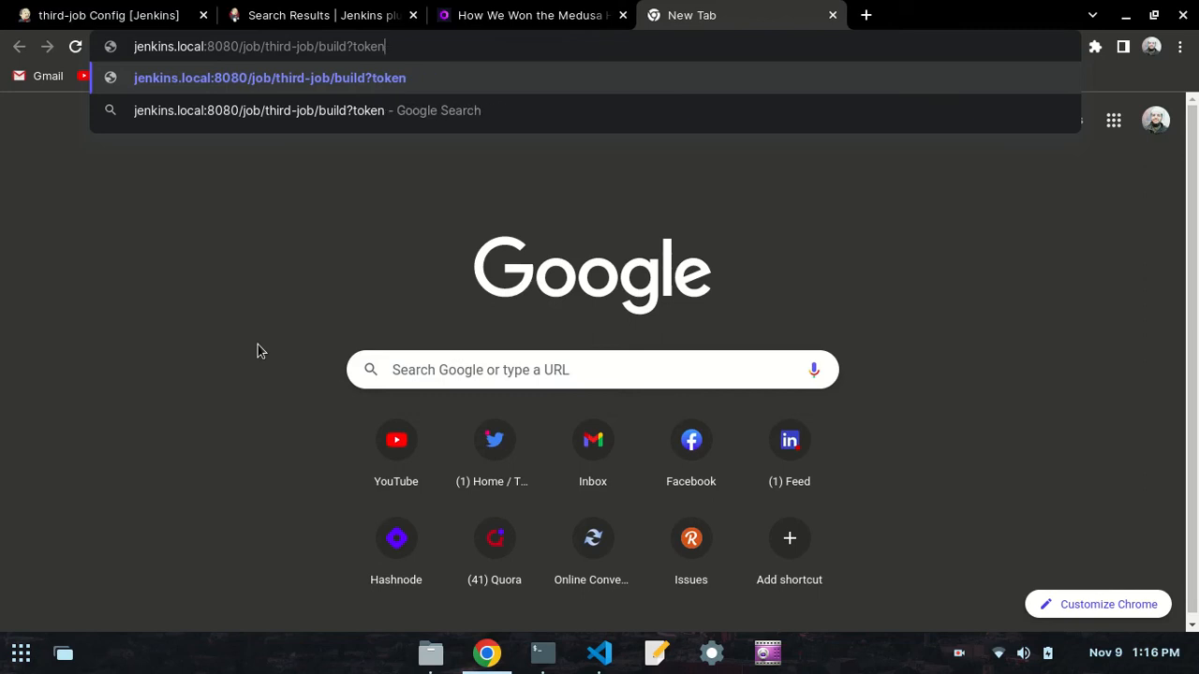
text(=)
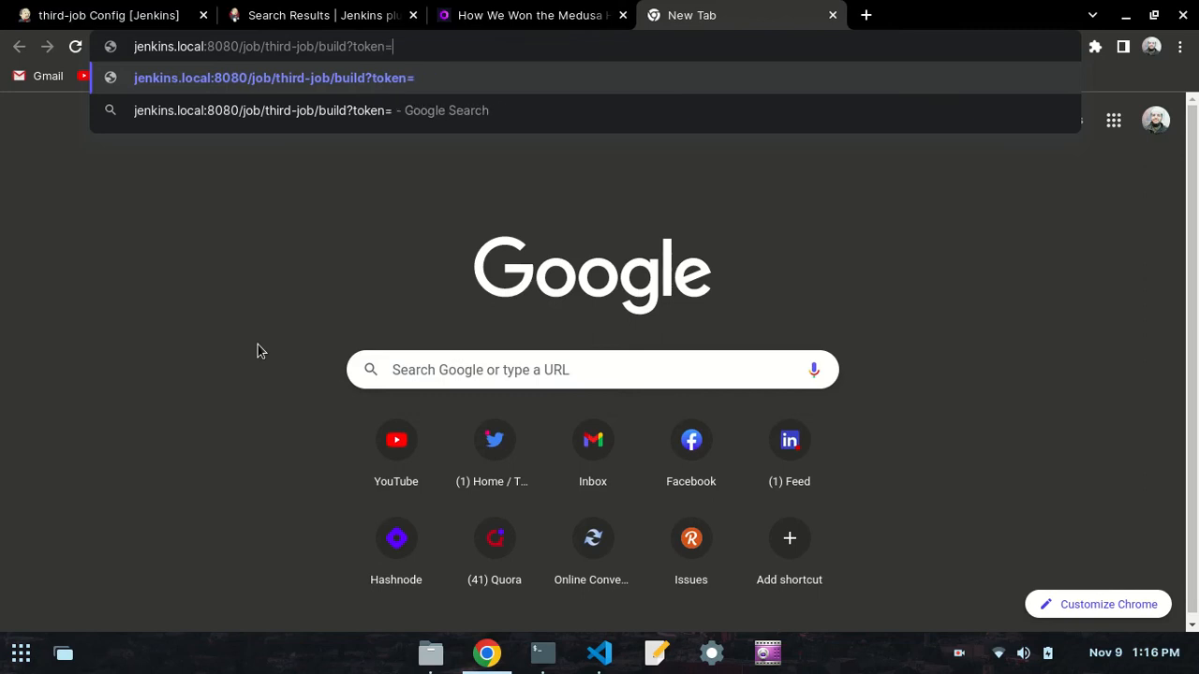
text(jenkin)
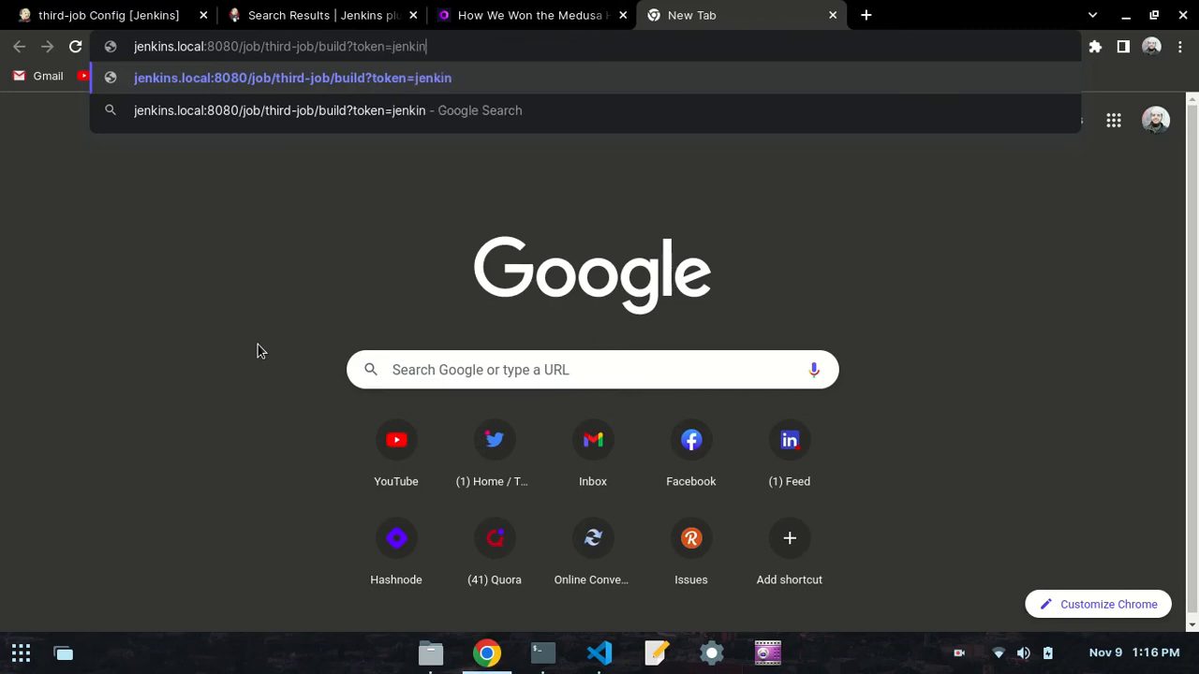
text(stoken)
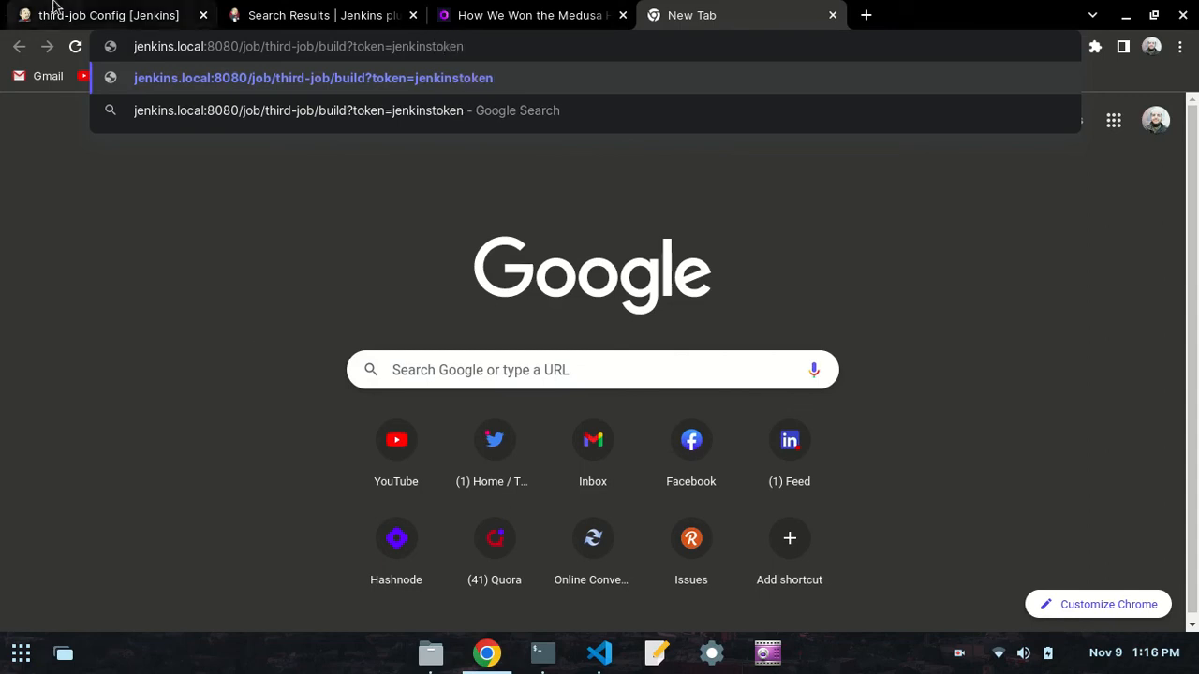
- Compare the authentication token in third-job's configuration with the one in the prepared trigger URL
key(ctrl+1)
click(422, 310)
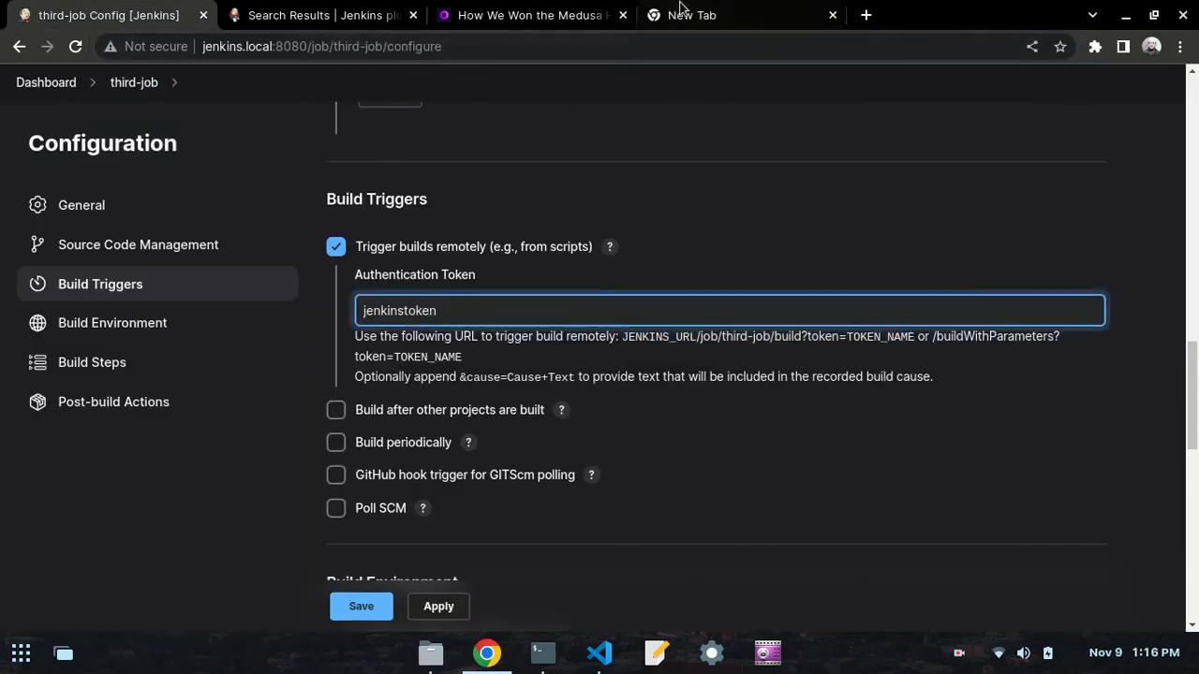
key(ctrl+4)
key(ctrl+1)
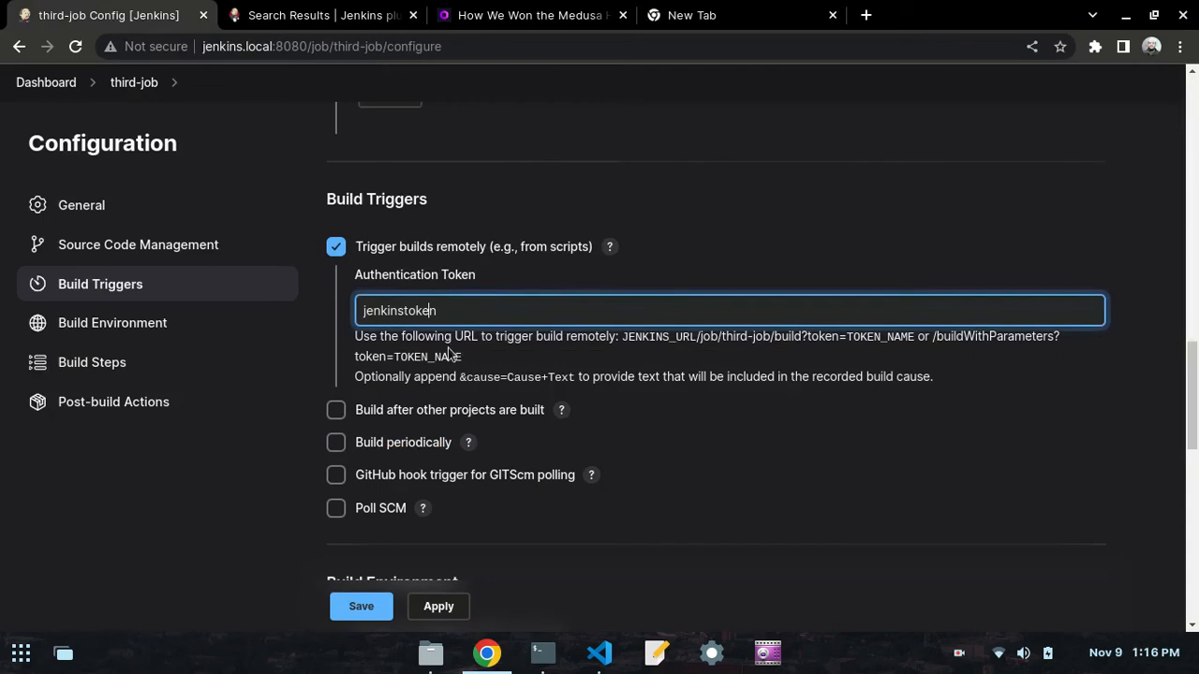
- Read the curl instruction in the VS Code notes, return to Chrome, and apply and save third-job's configuration
scroll(451, 348, down, 3)
click(600, 653)
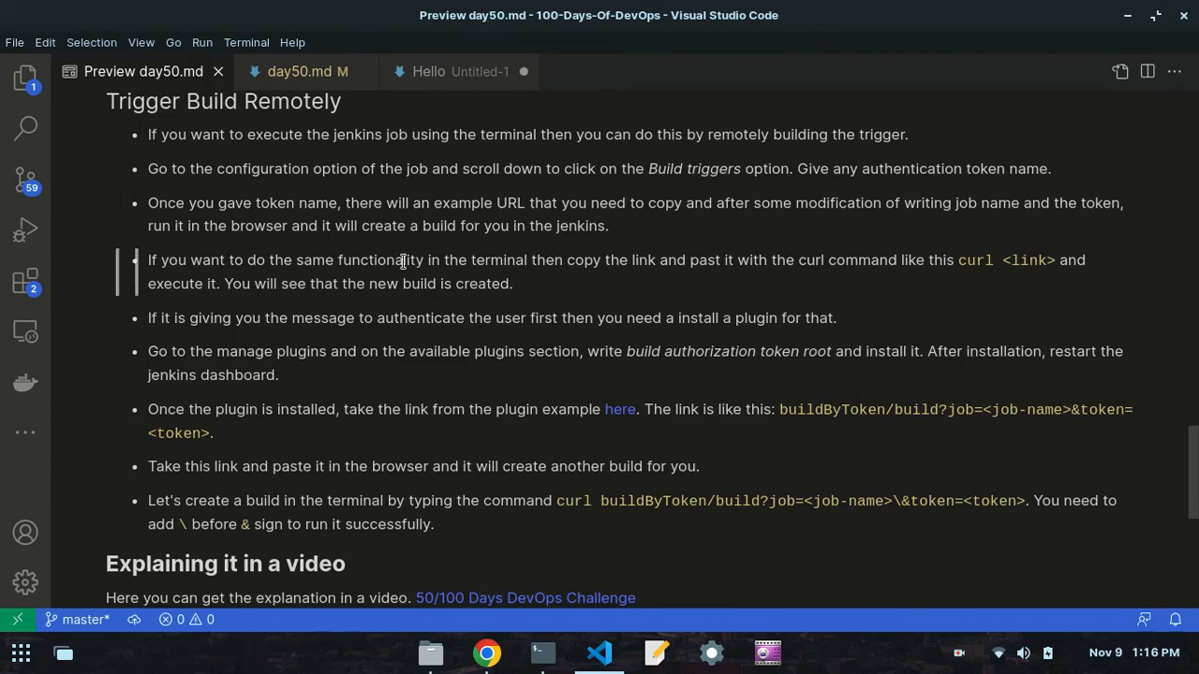
click(499, 639)
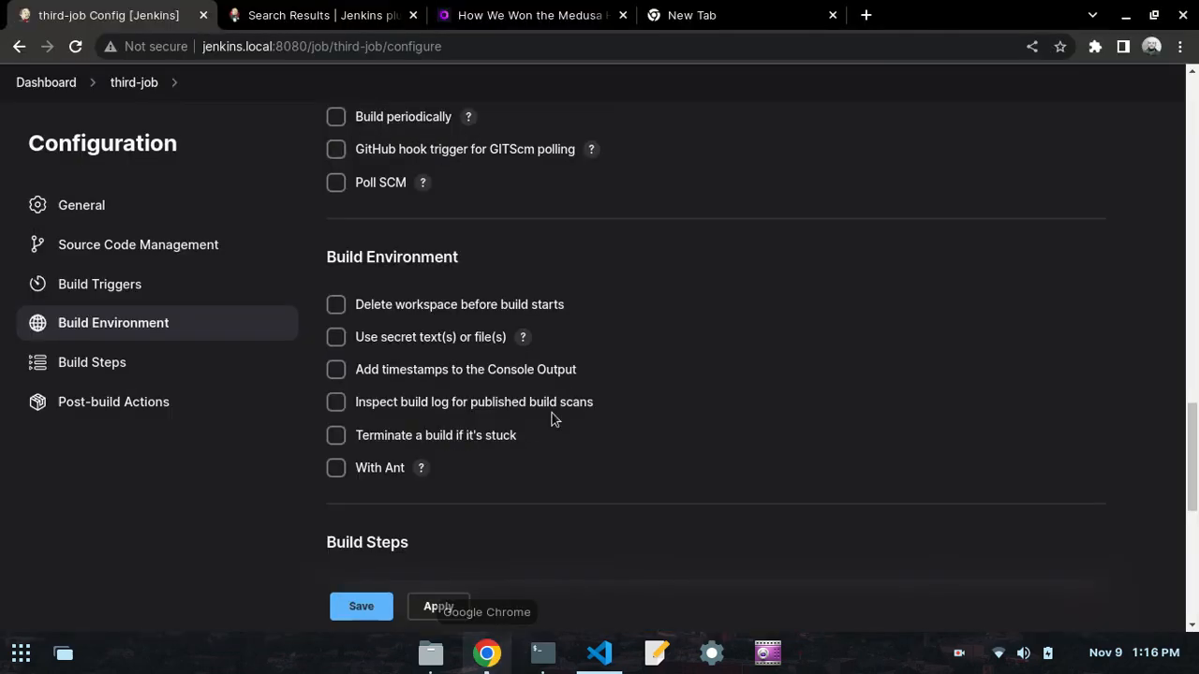
scroll(459, 337, down, 3)
click(438, 607)
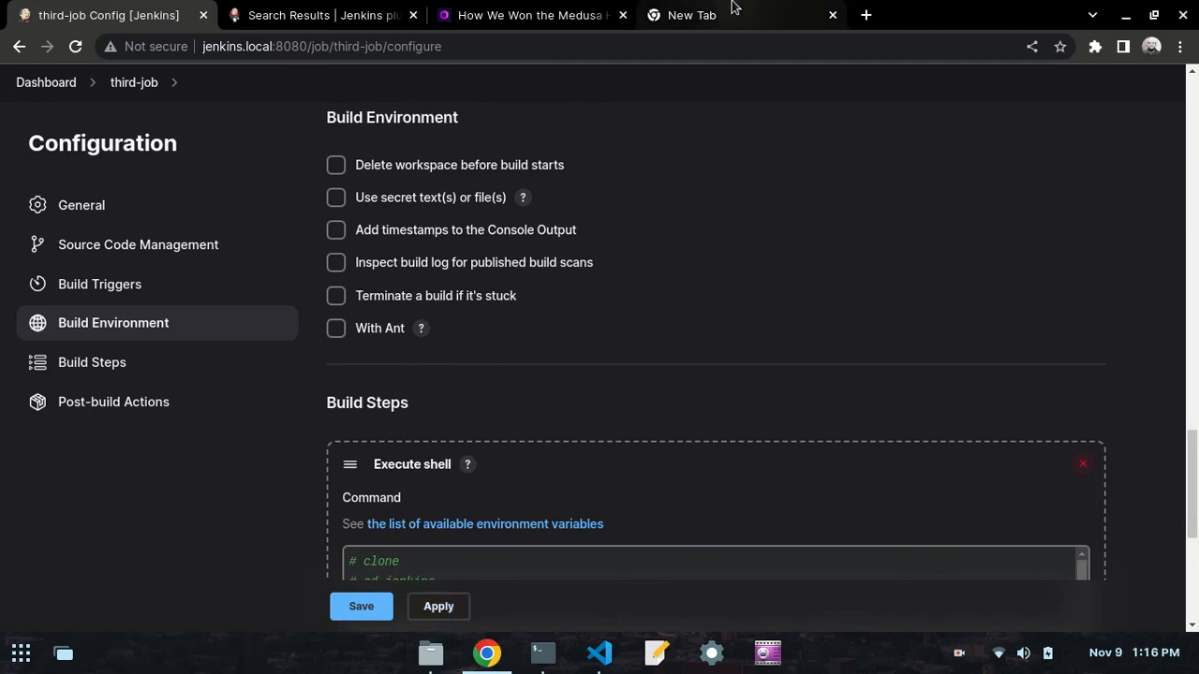
click(437, 606)
click(381, 608)
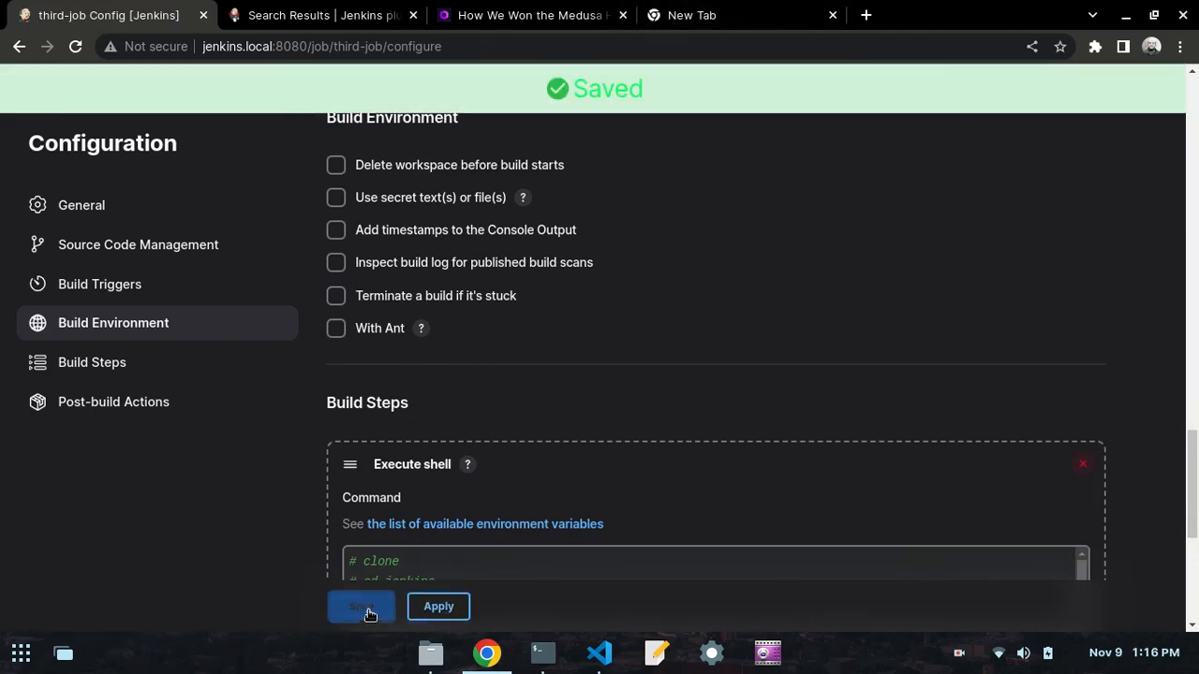
- Review the prepared trigger URL, then reload third-job's page and check the latest entries in its build history
click(761, 8)
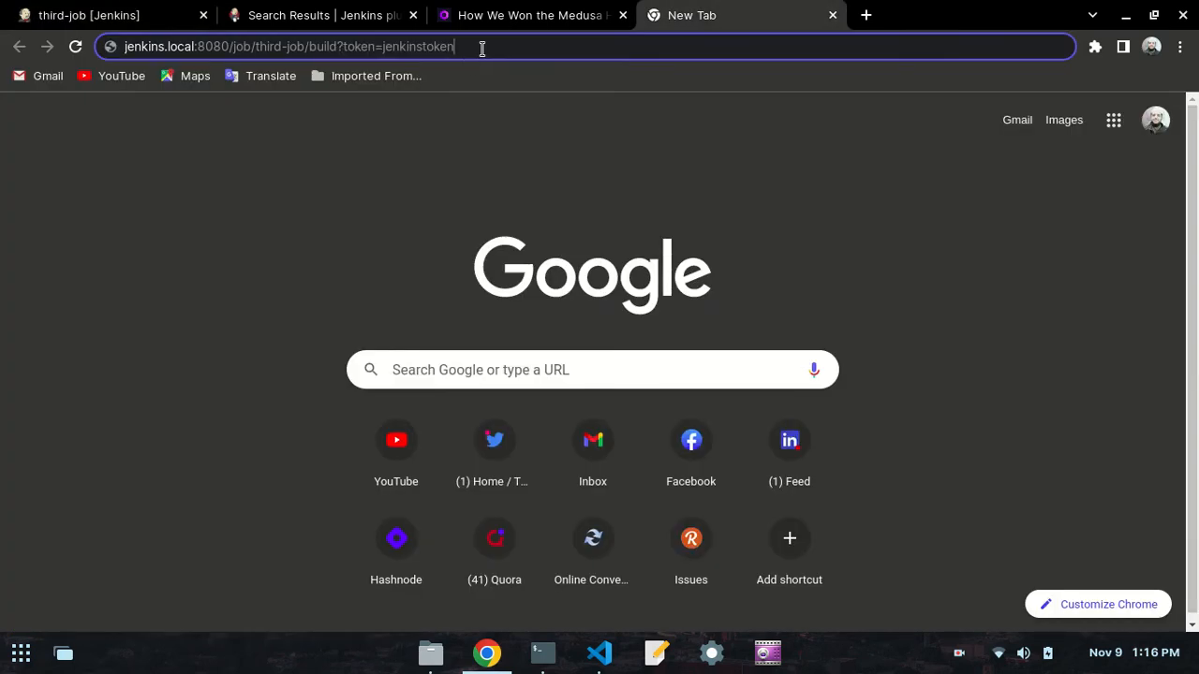
click(83, 15)
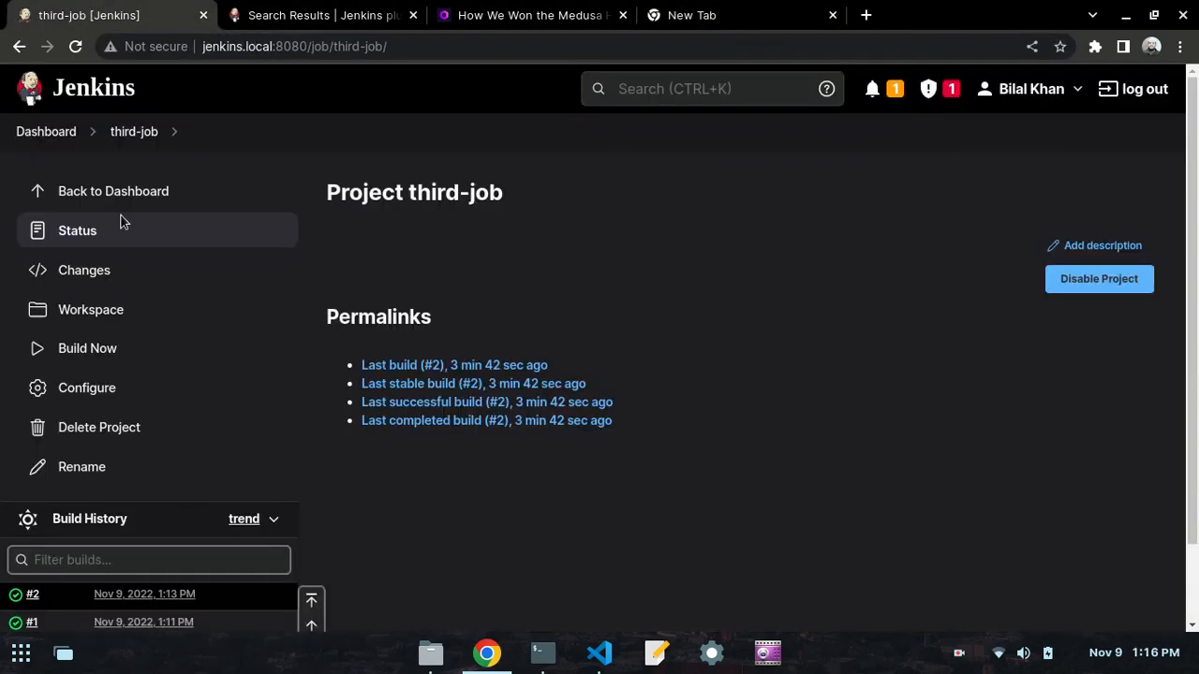
click(134, 131)
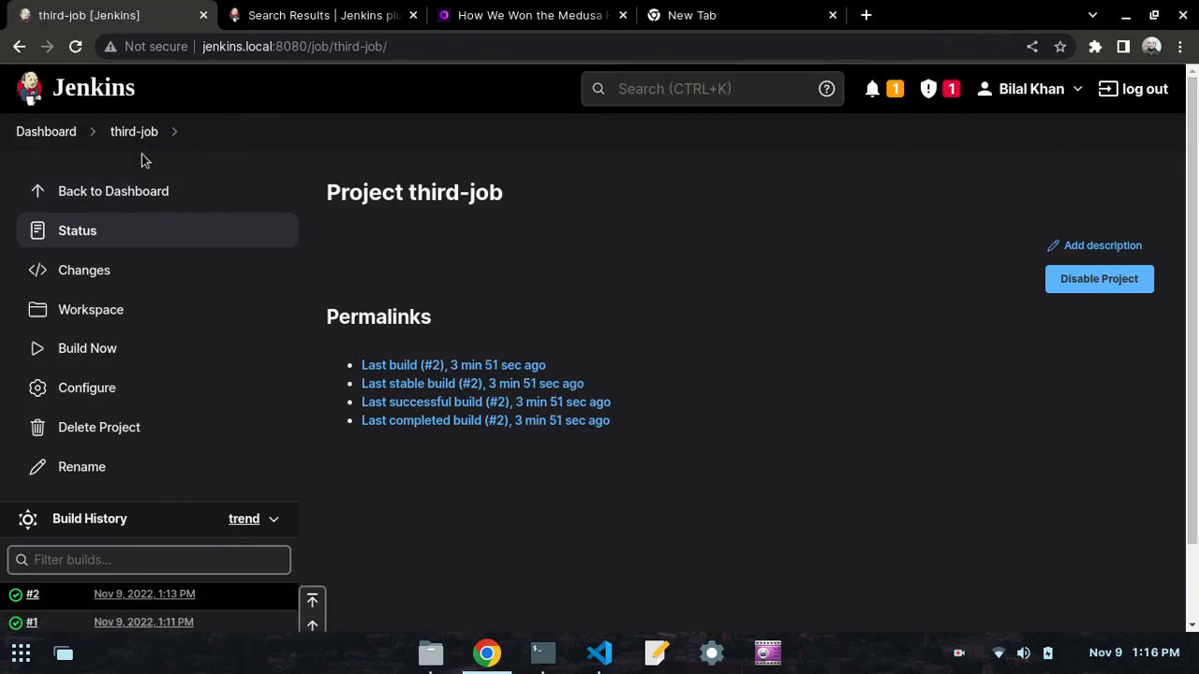
scroll(84, 295, down, 1)
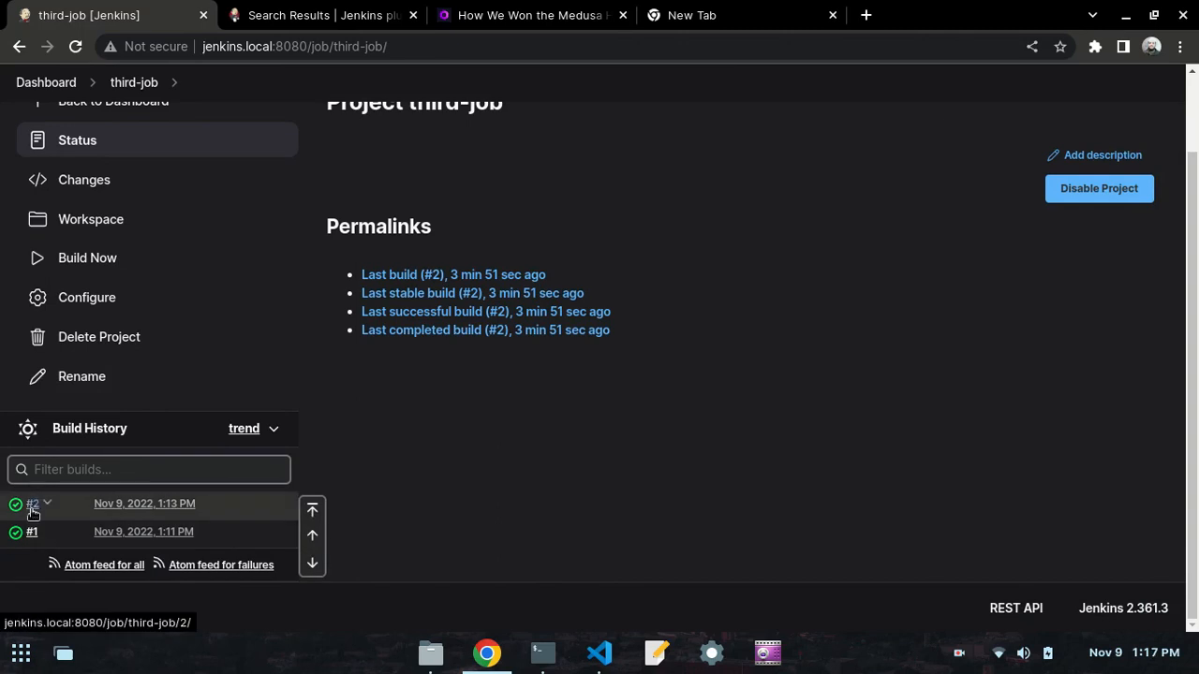
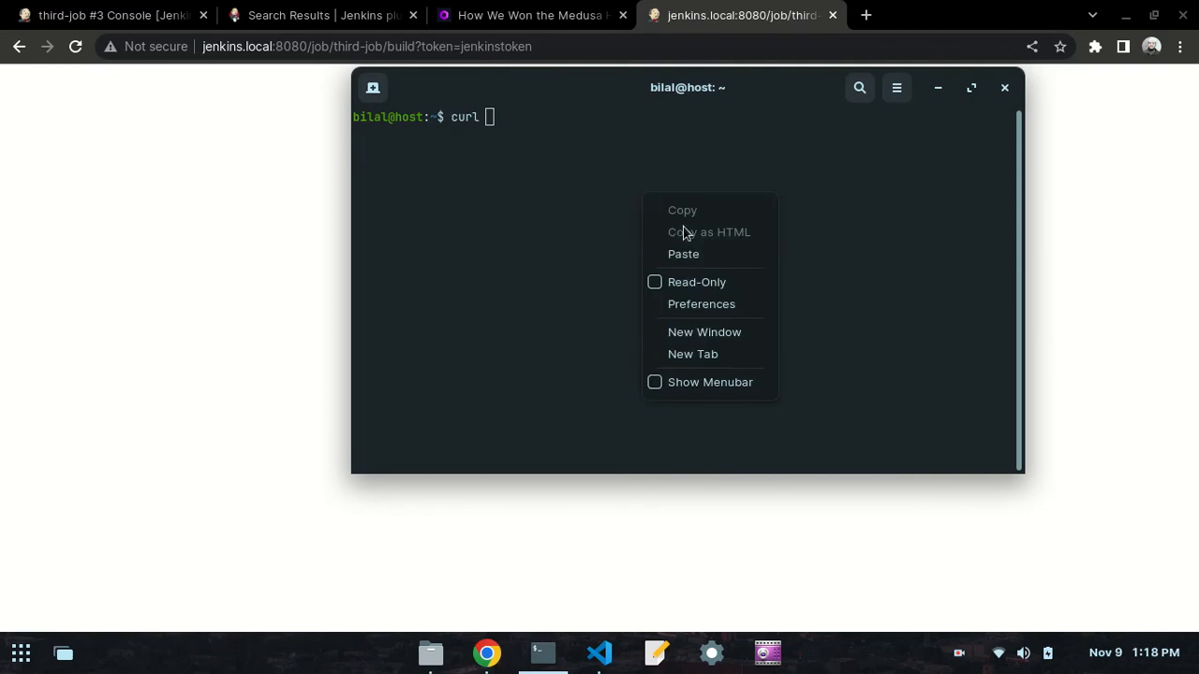
- Paste third-job's trigger URL with its authentication token after curl in the terminal, and check the job's build history in Chrome
click(696, 249)
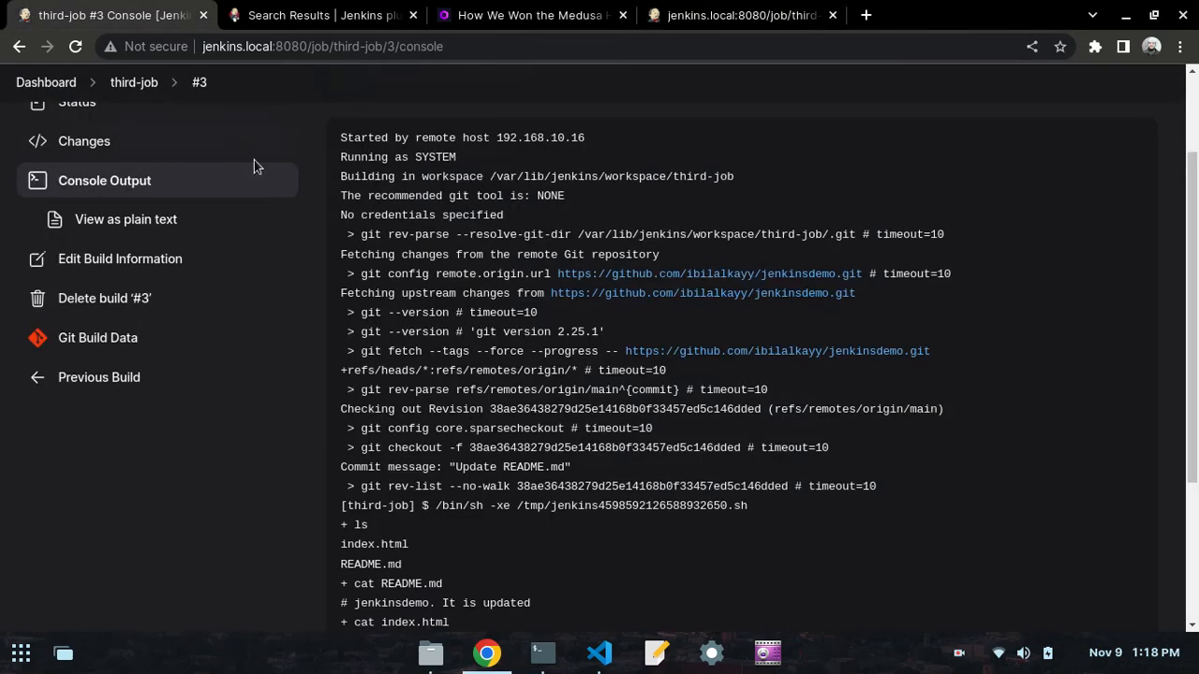
scroll(209, 223, up, 2)
click(73, 200)
scroll(208, 394, down, 1)
scroll(207, 394, down, 2)
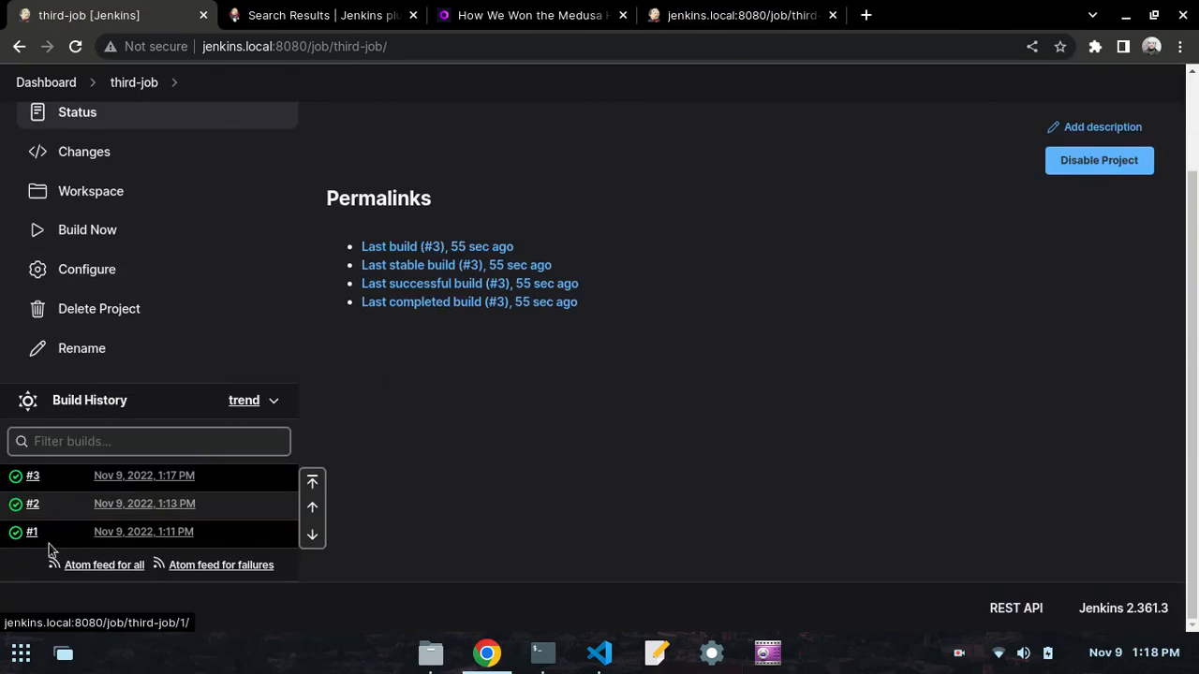
- Switch to the terminal, run the prepared curl request for third-job's trigger URL, and clear the terminal output
click(543, 653)
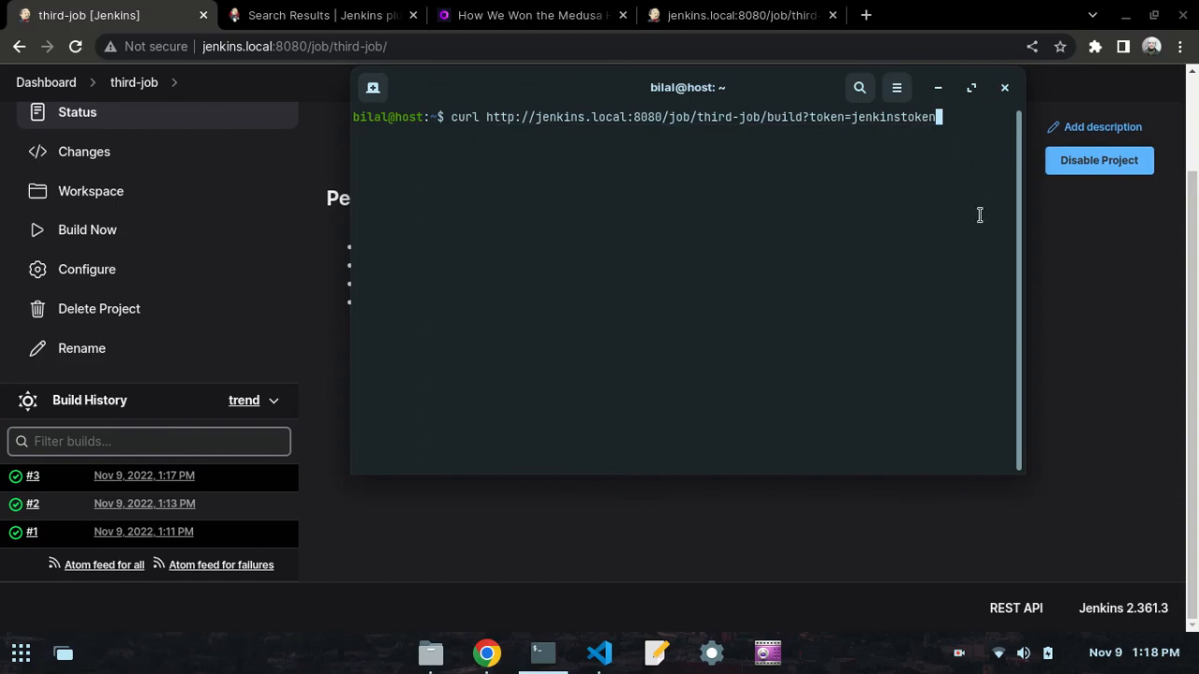
key(Return)
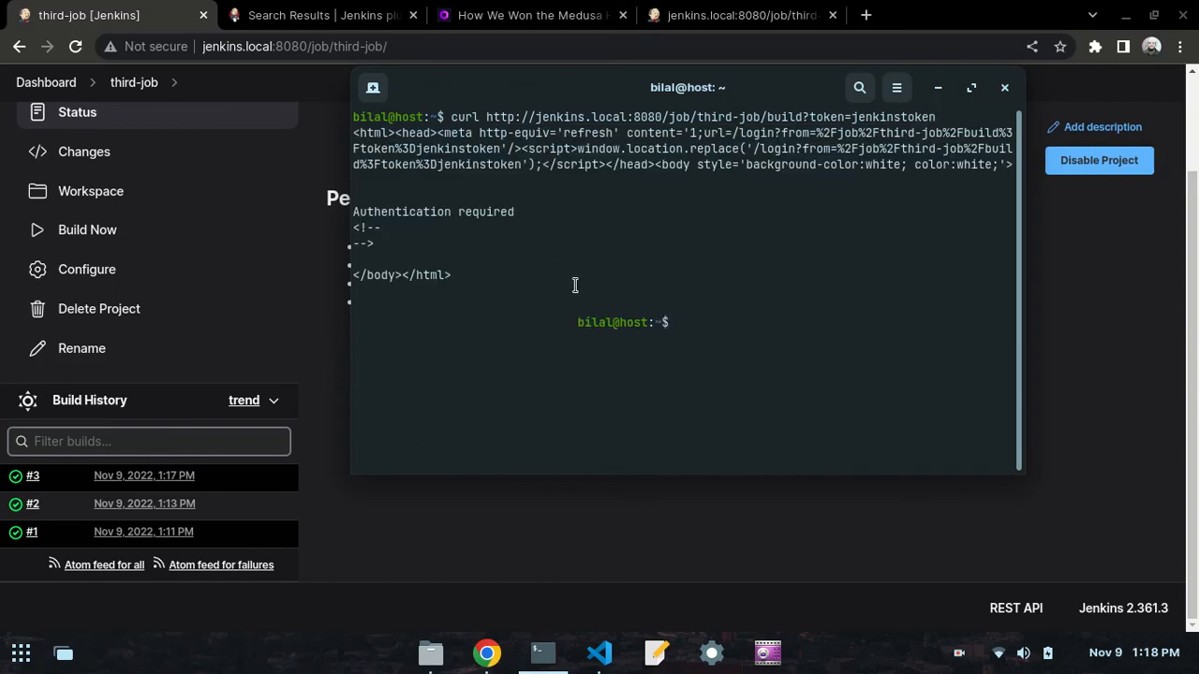
drag(506, 275, 386, 197)
click(387, 196)
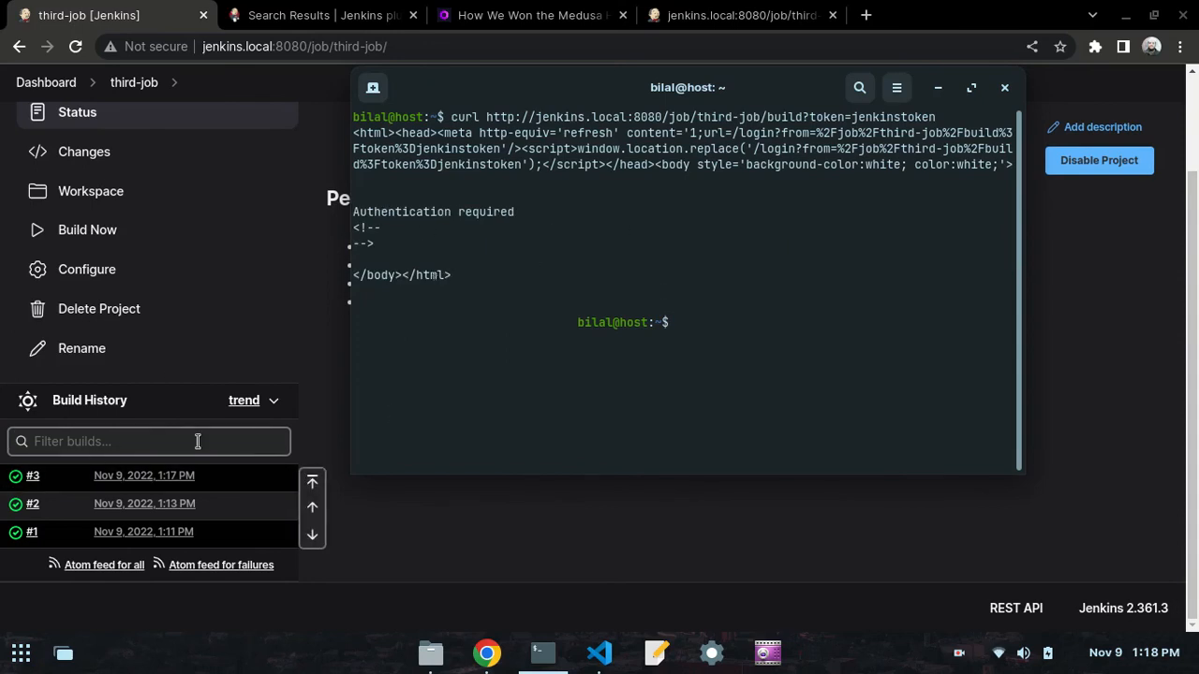
text(clear)
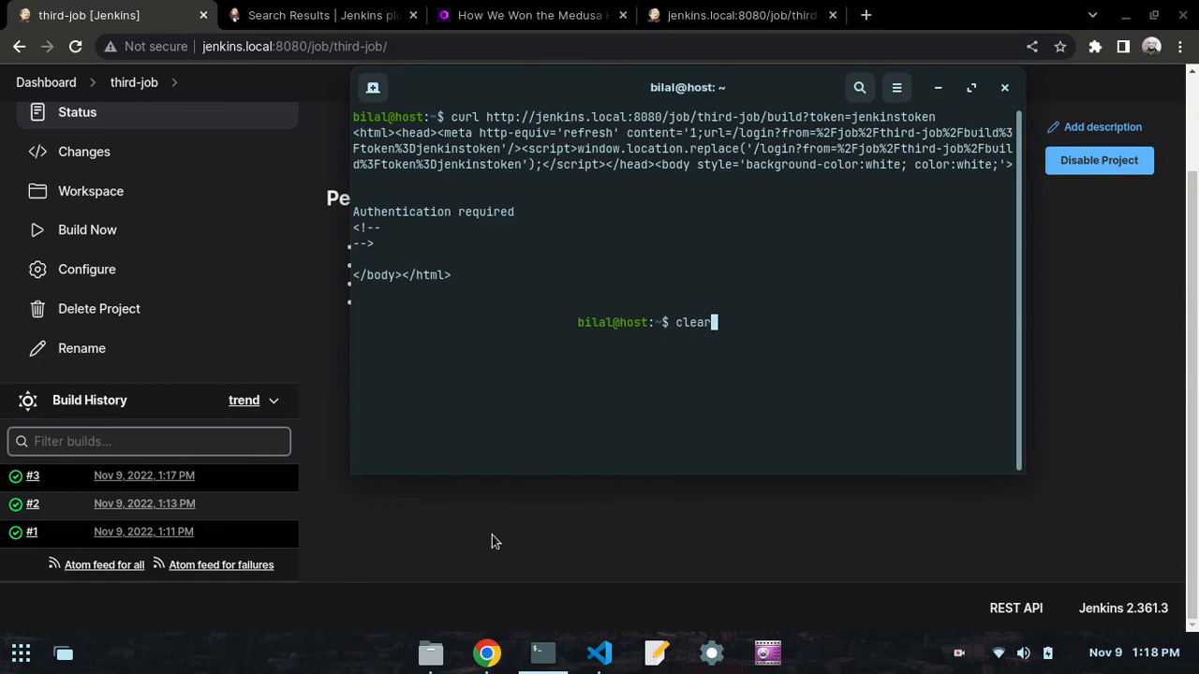
key(Return)
- Read the authentication plugin instructions under Trigger Build Remotely in the VS Code notes
click(486, 655)
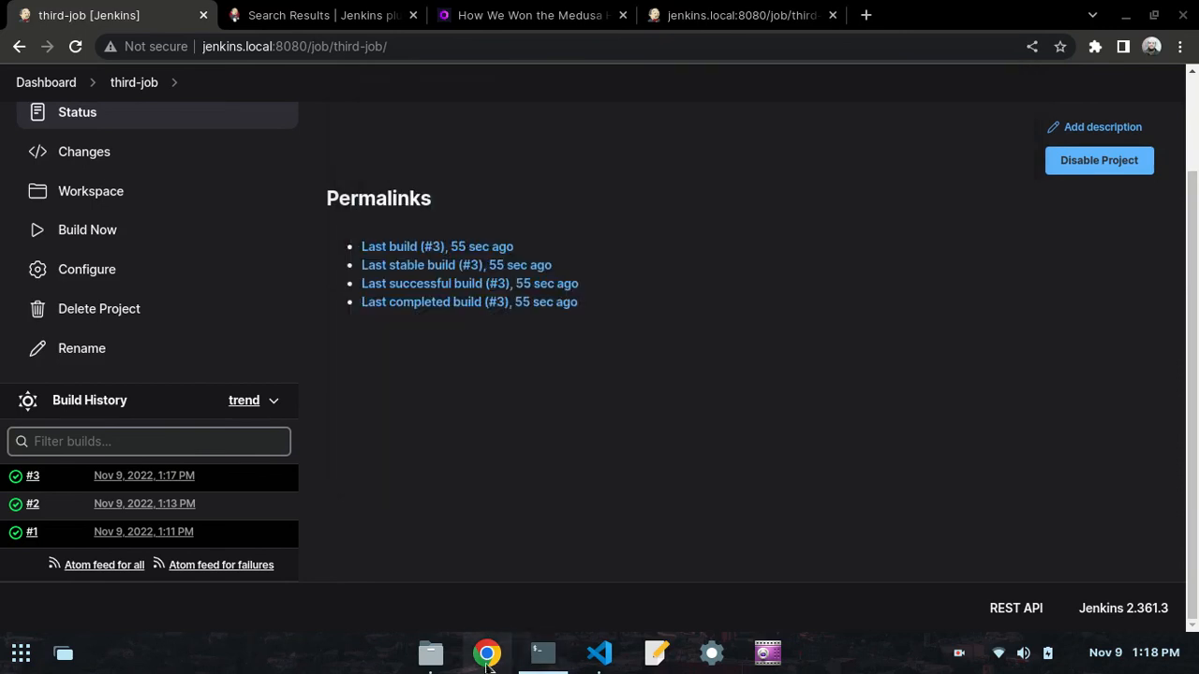
click(599, 653)
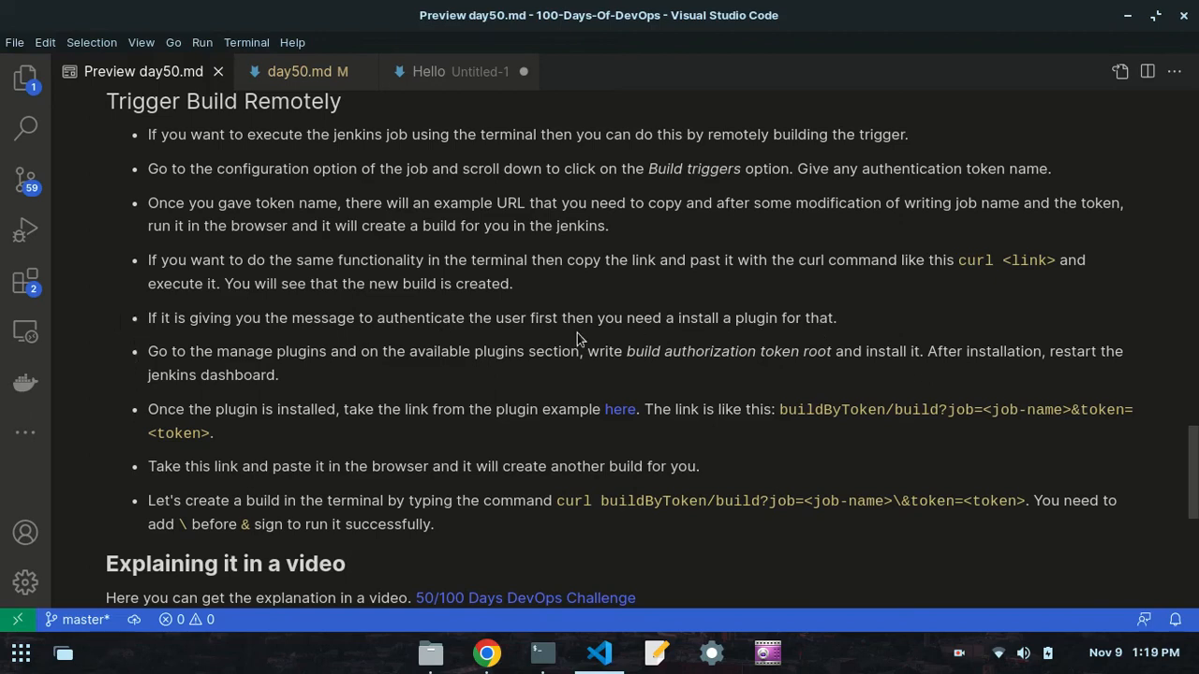
scroll(578, 339, down, 2)
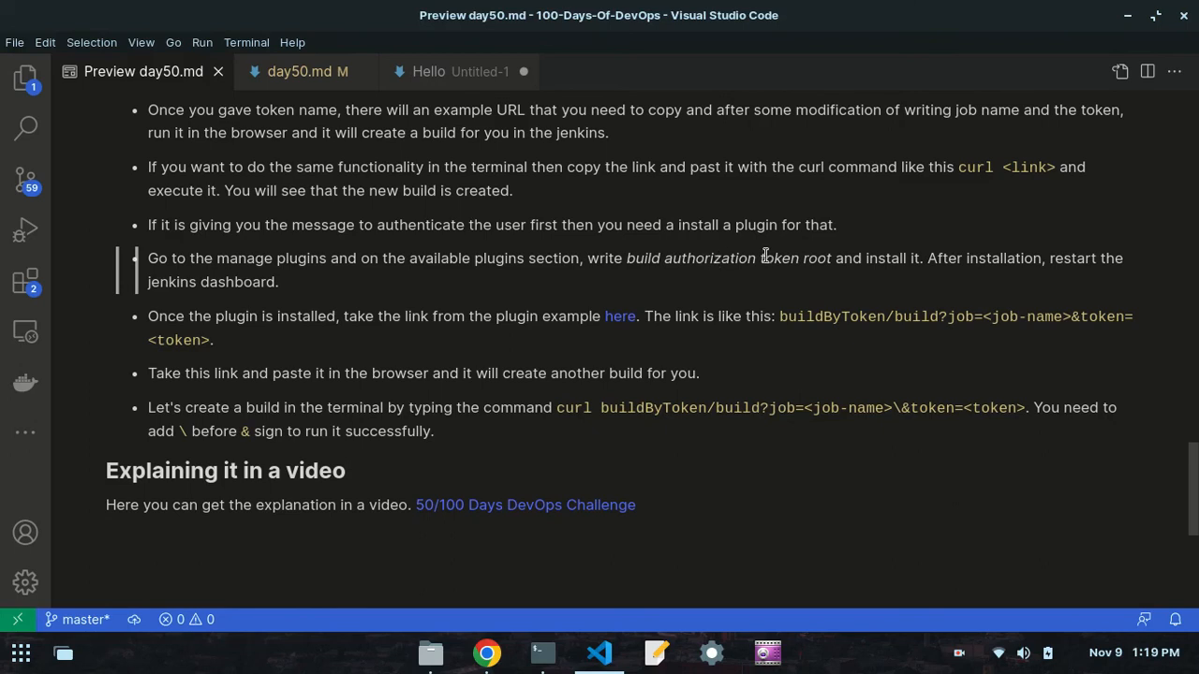
- Return to Chrome and open the list of available plugins in the Jenkins Plugin Manager
click(487, 653)
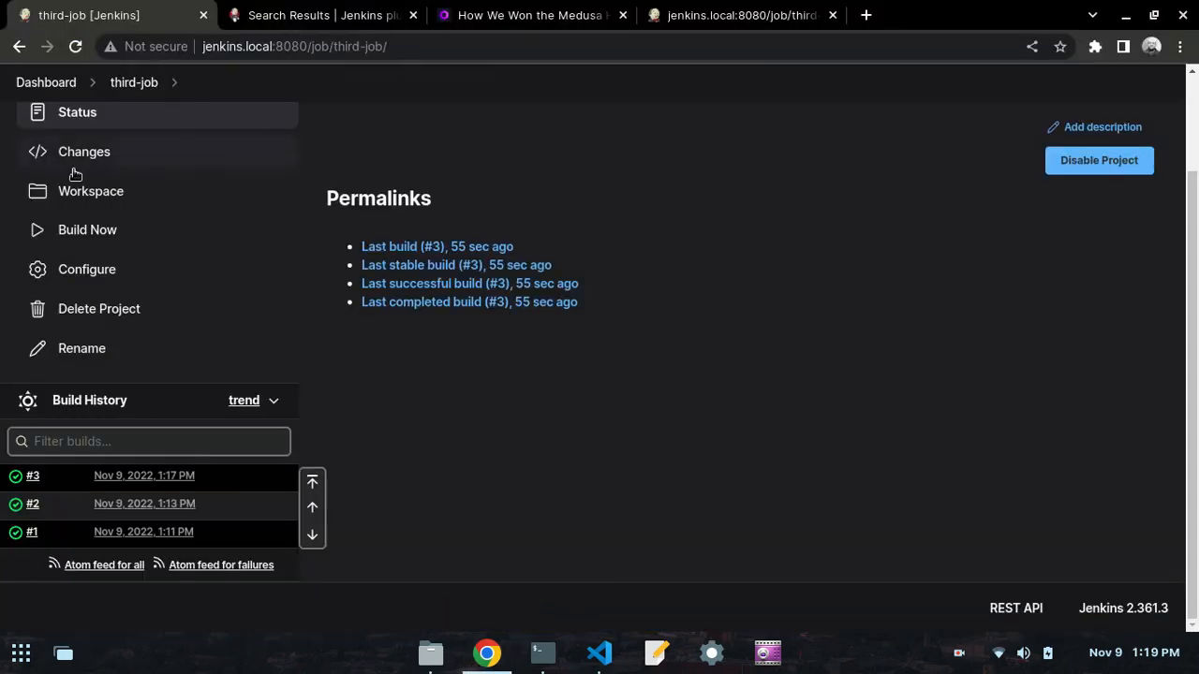
scroll(68, 155, up, 2)
click(54, 139)
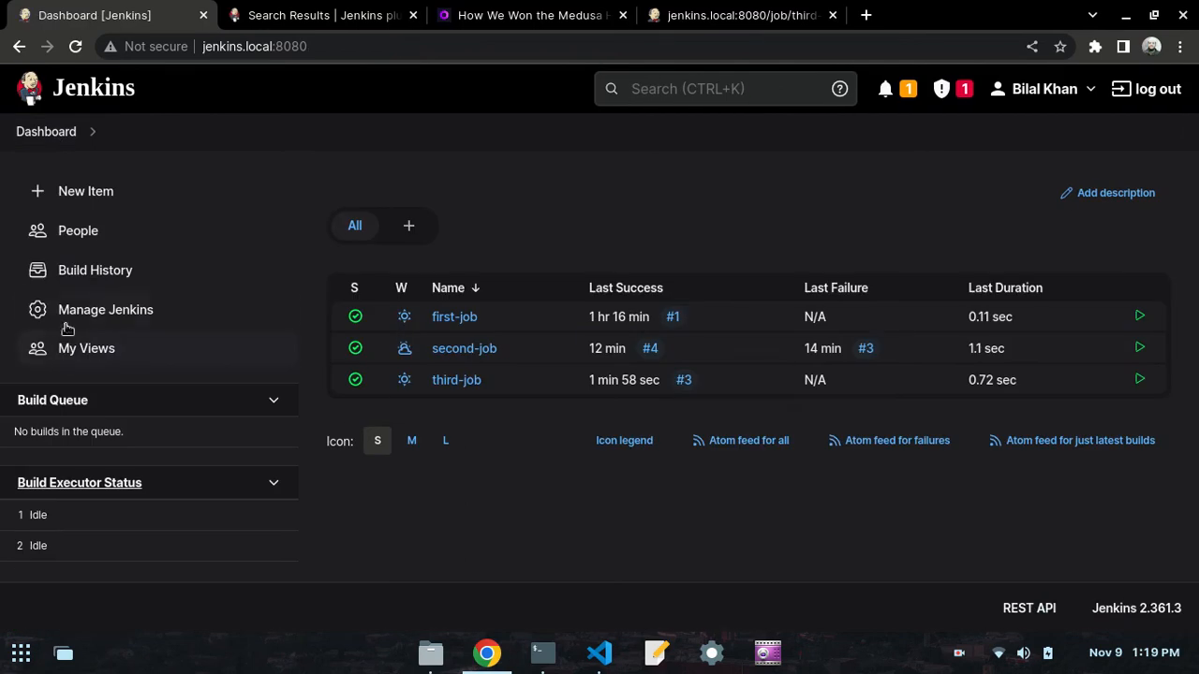
click(72, 307)
scroll(875, 487, down, 5)
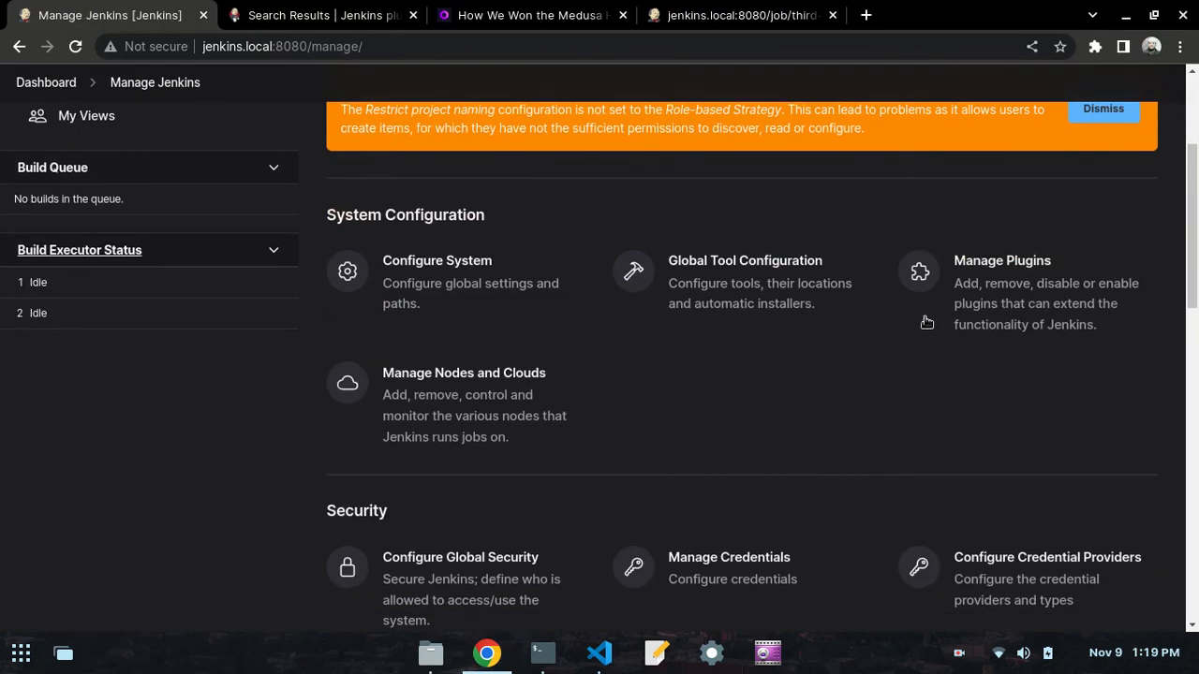
click(982, 291)
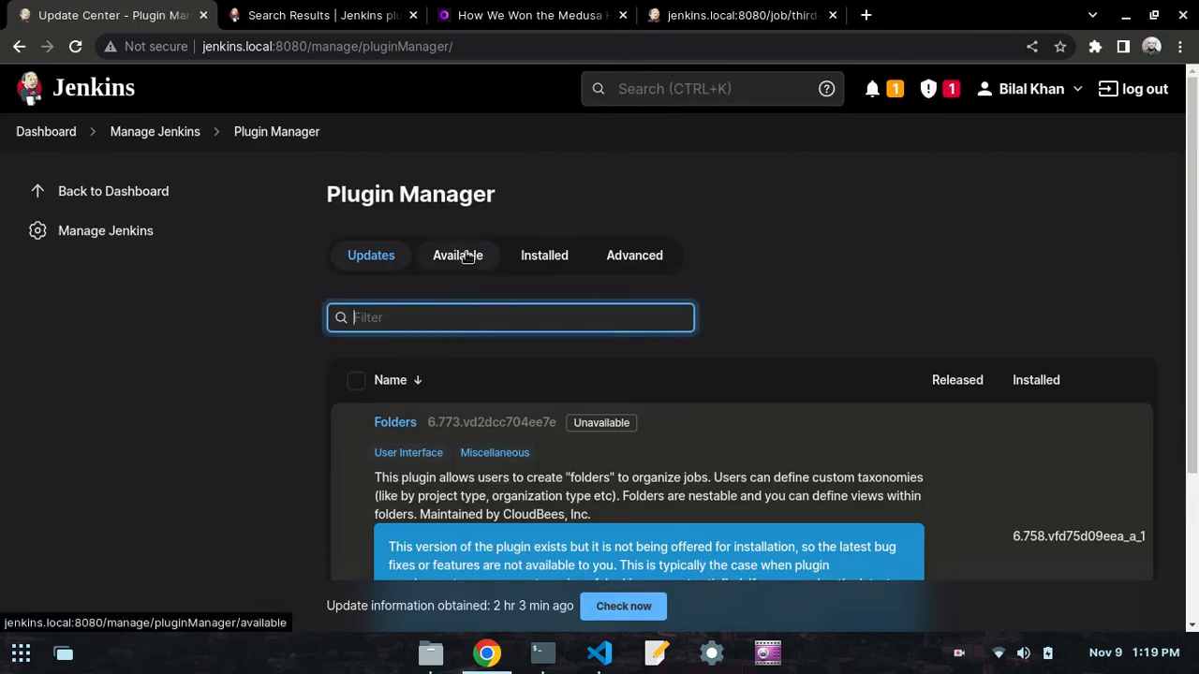
click(468, 256)
- Copy "build authorization token root" from the VS Code notes and search Jenkins' available plugins for it in Chrome
click(599, 653)
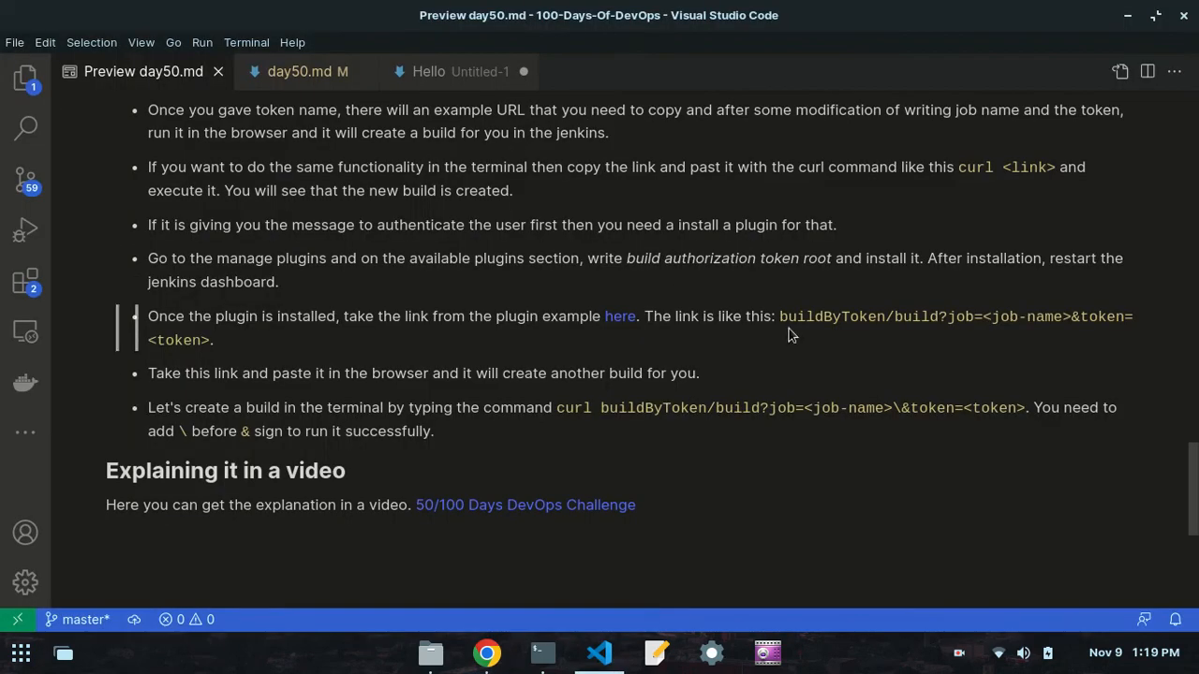
drag(629, 259, 827, 265)
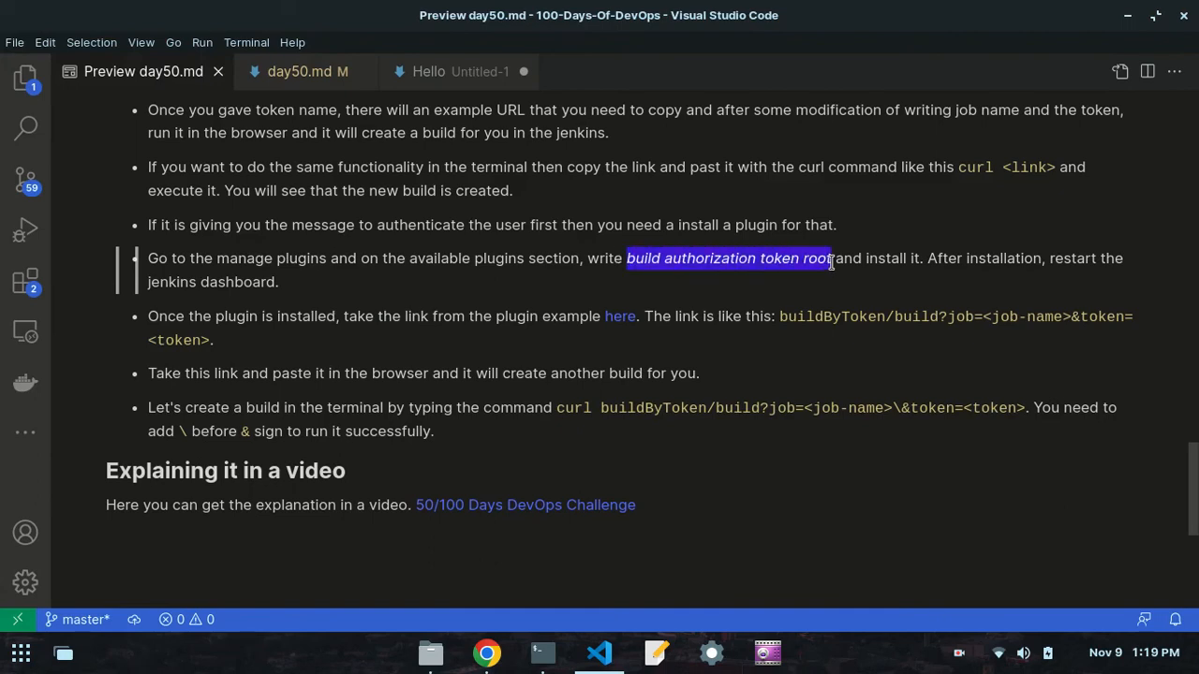
right_click(765, 258)
click(795, 293)
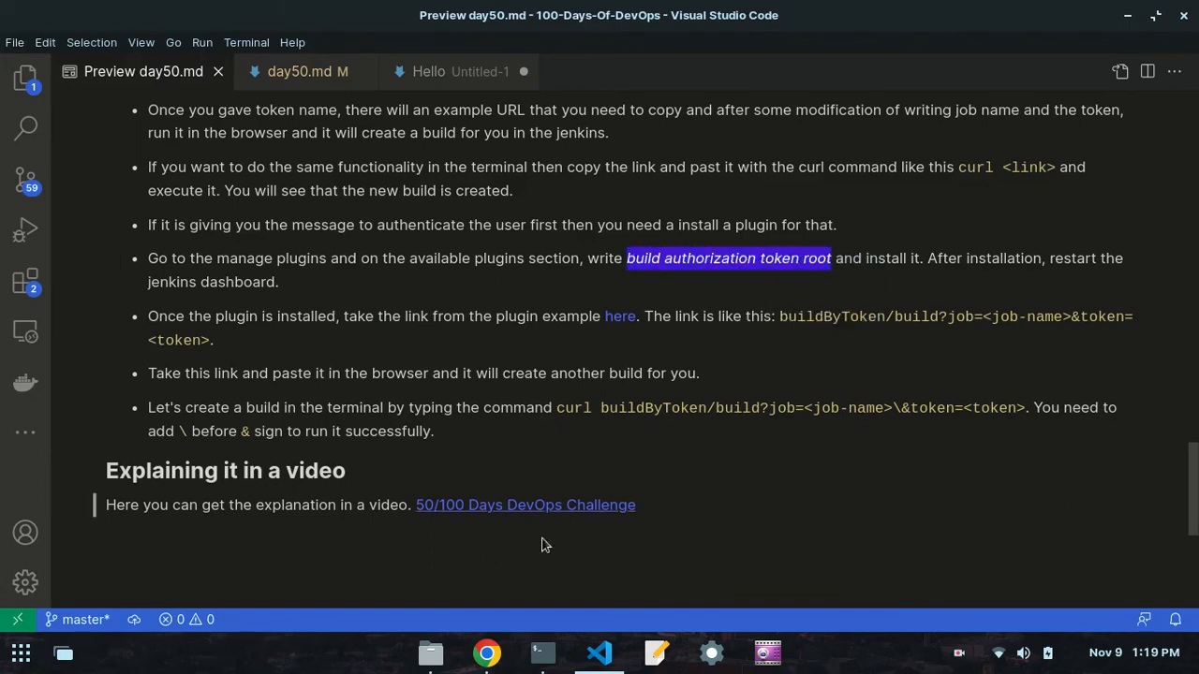
click(486, 653)
right_click(500, 300)
click(460, 318)
right_click(461, 318)
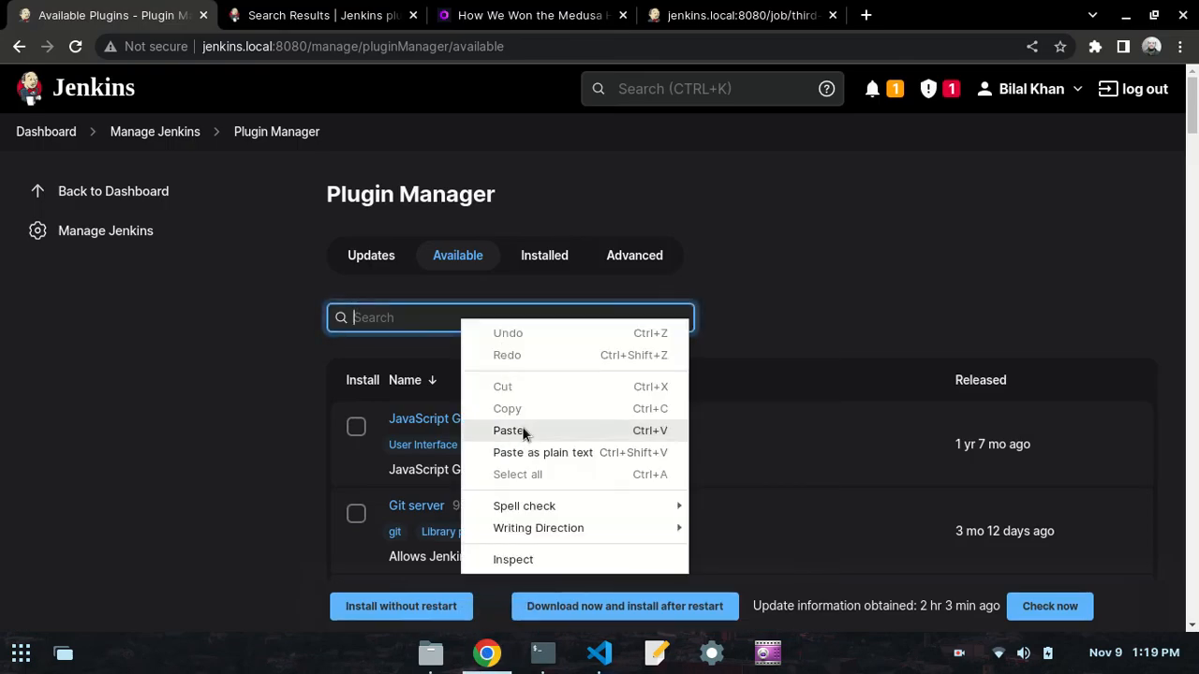
click(521, 431)
click(765, 306)
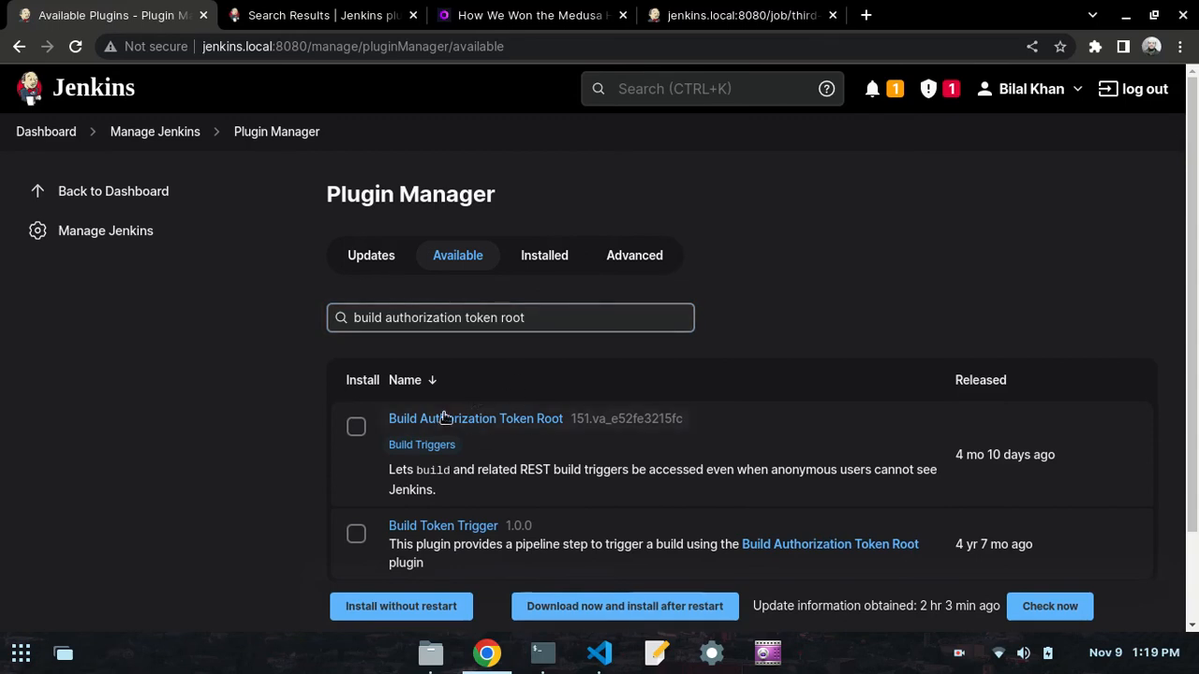
- Select the Build Authorization Token Root plugin and install it without restart
click(356, 427)
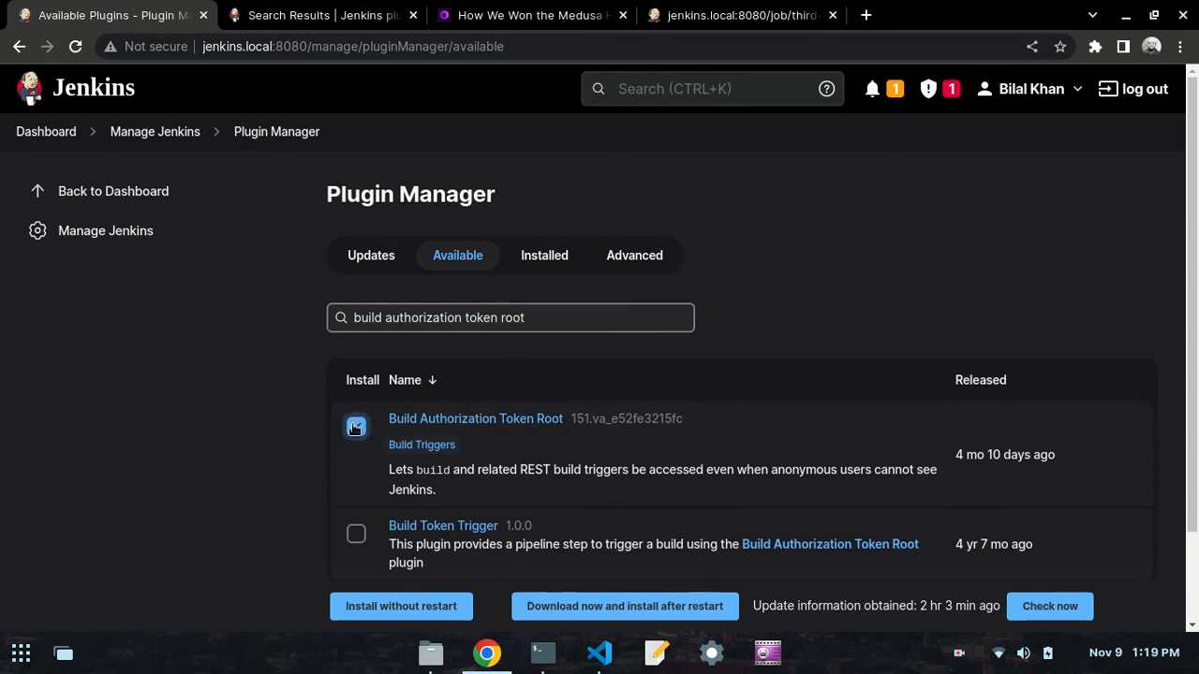
scroll(347, 431, down, 1)
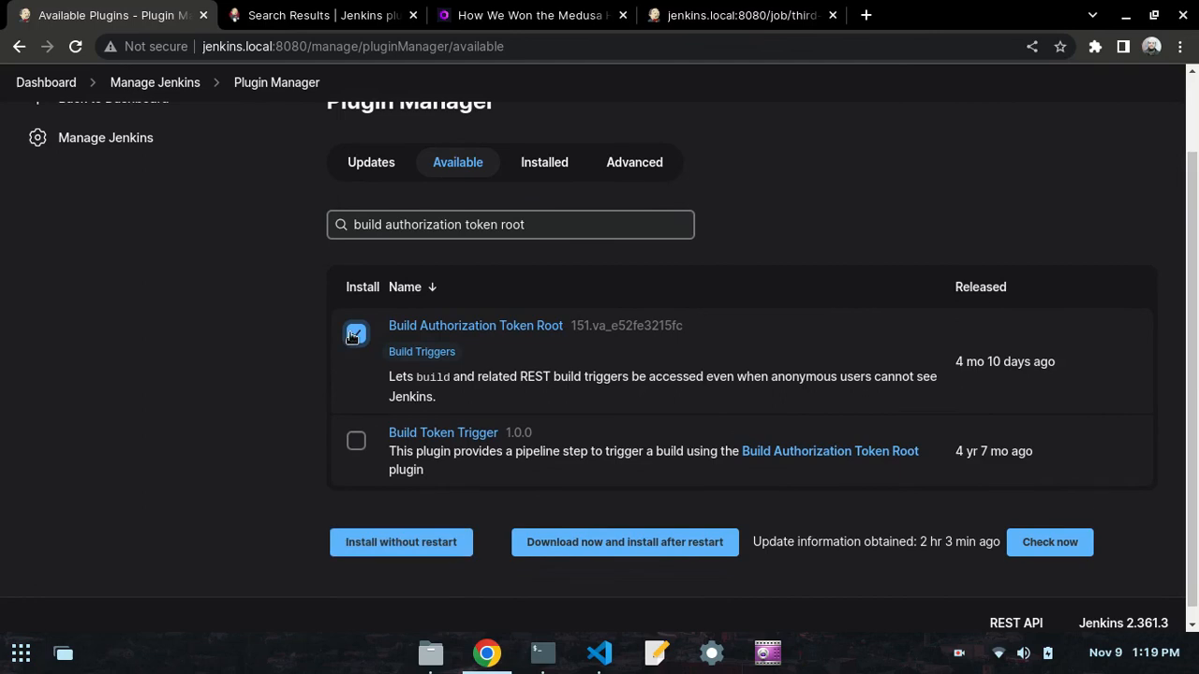
click(393, 532)
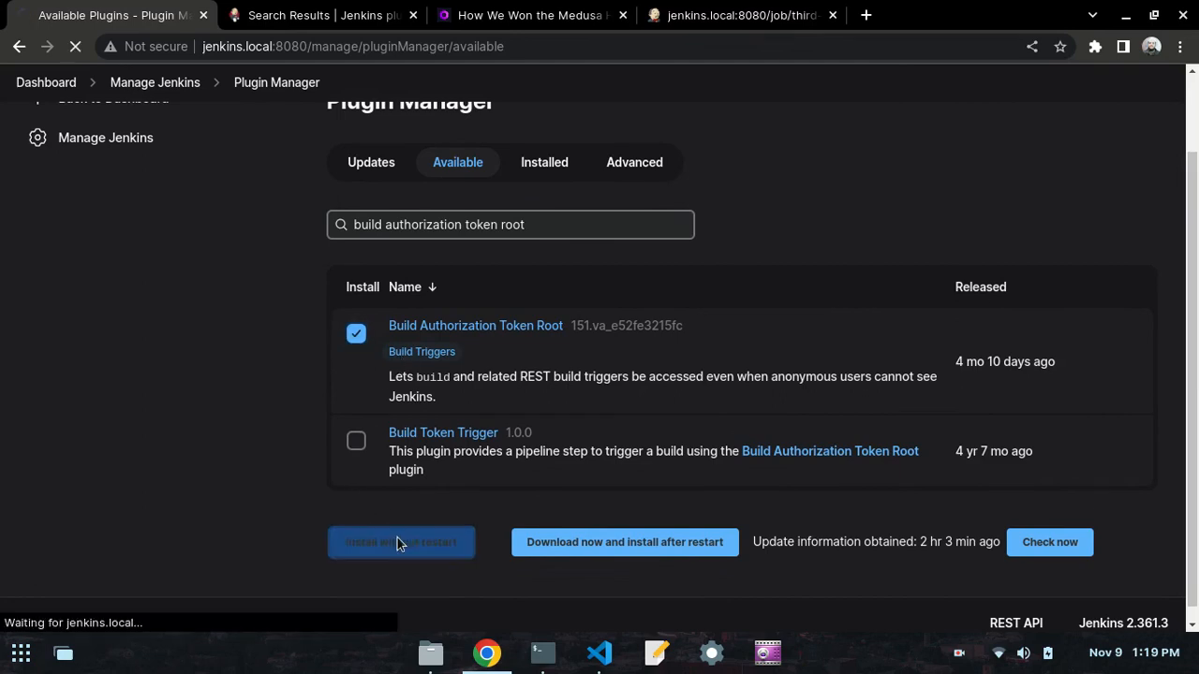
- Switch to the VS Code notes and open the linked Build Authorization Token Root plugin page
click(599, 653)
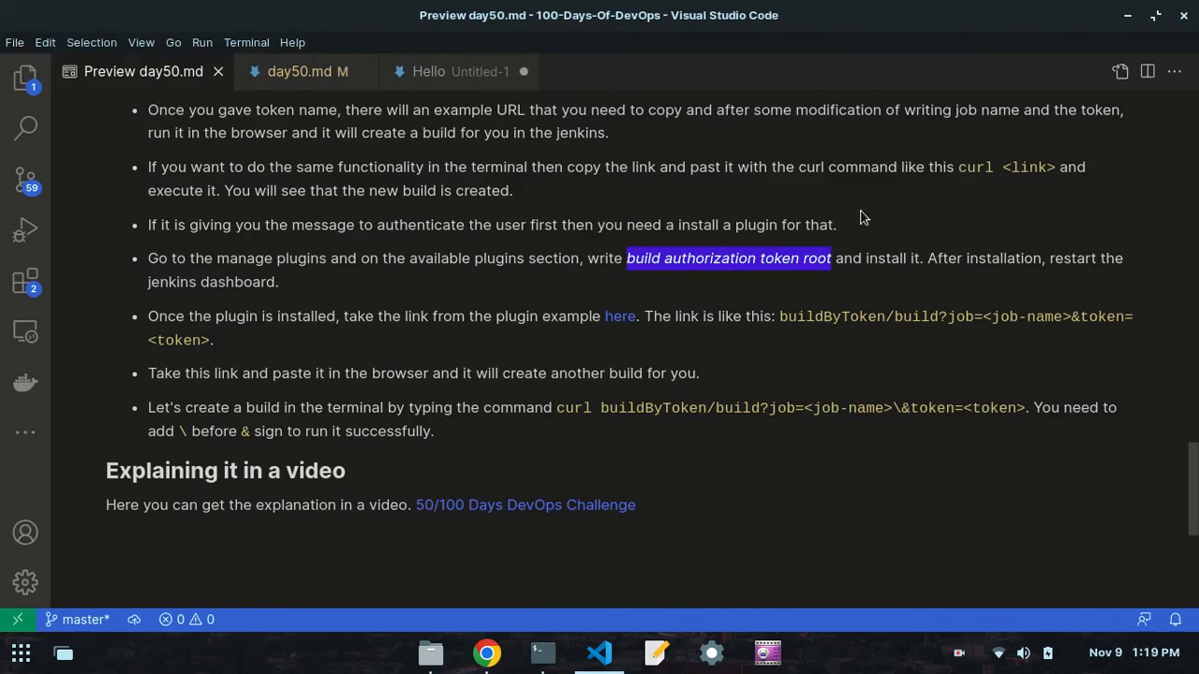
click(979, 251)
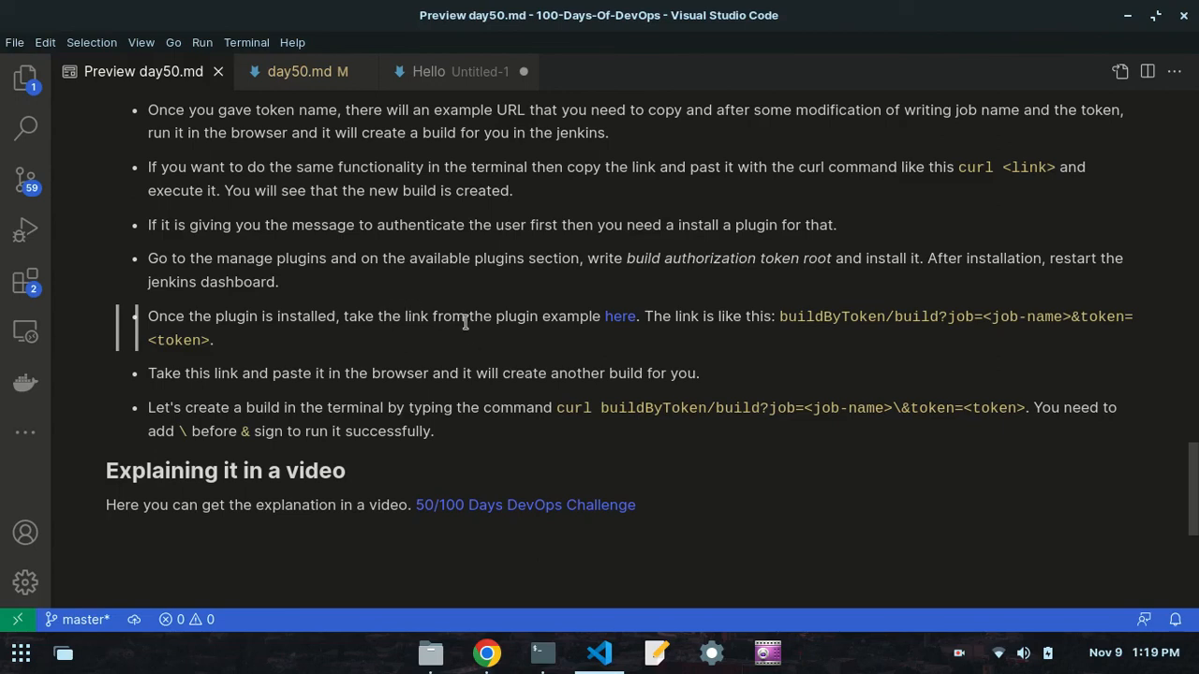
click(618, 318)
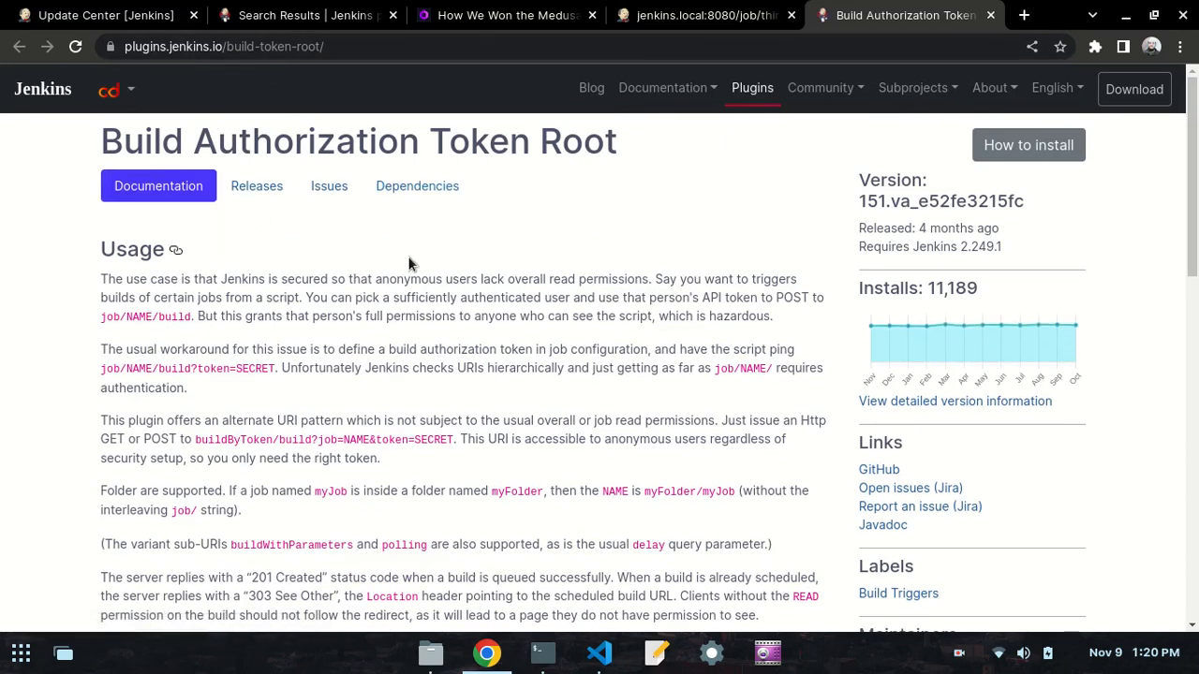
- Examine the buildByToken/build example URL in the Examples section of the plugin documentation
scroll(409, 248, down, 5)
scroll(407, 256, up, 1)
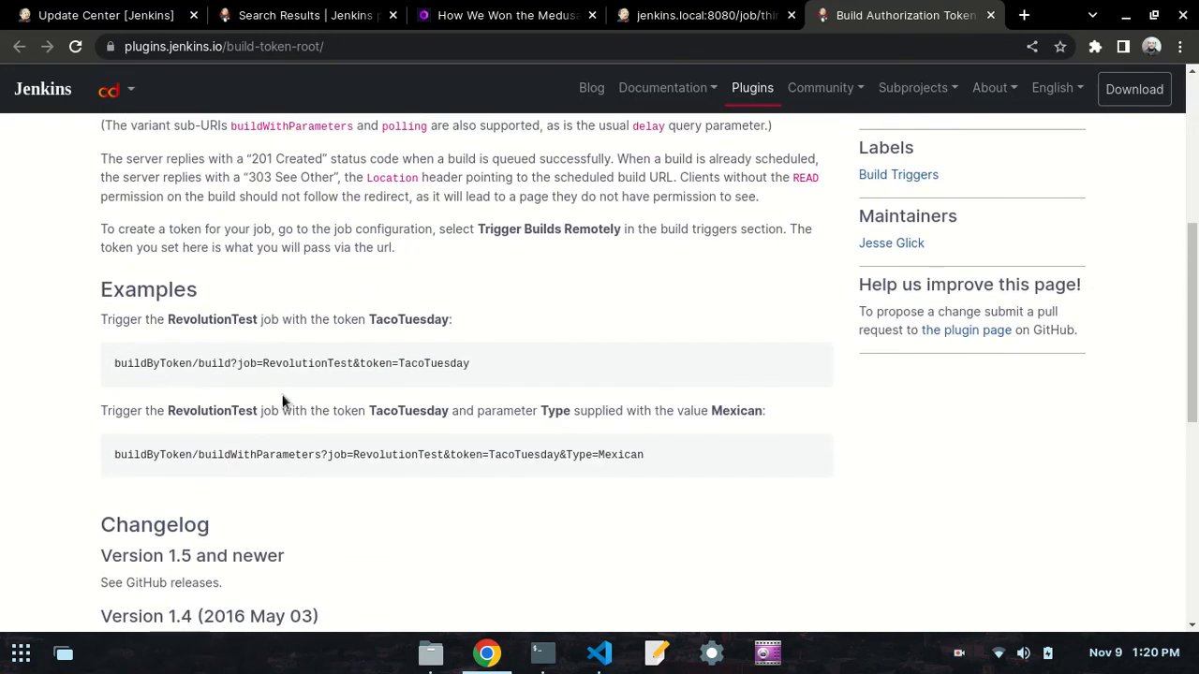
drag(466, 365, 109, 373)
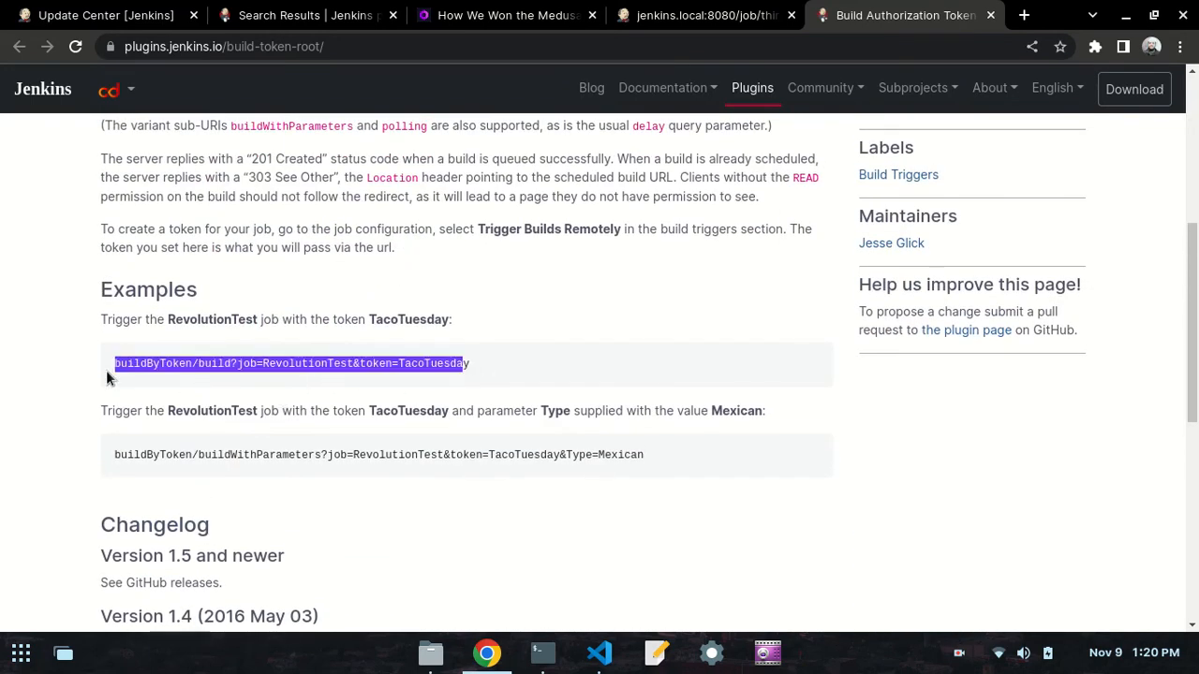
click(145, 363)
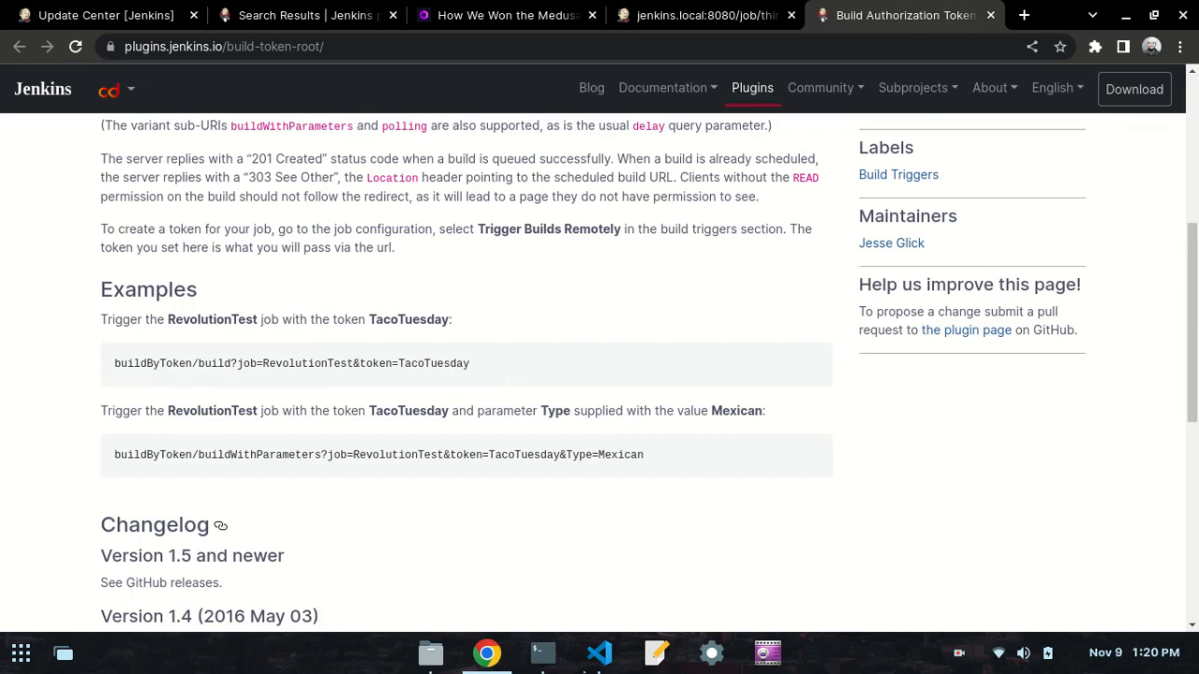
drag(470, 366, 95, 368)
click(115, 366)
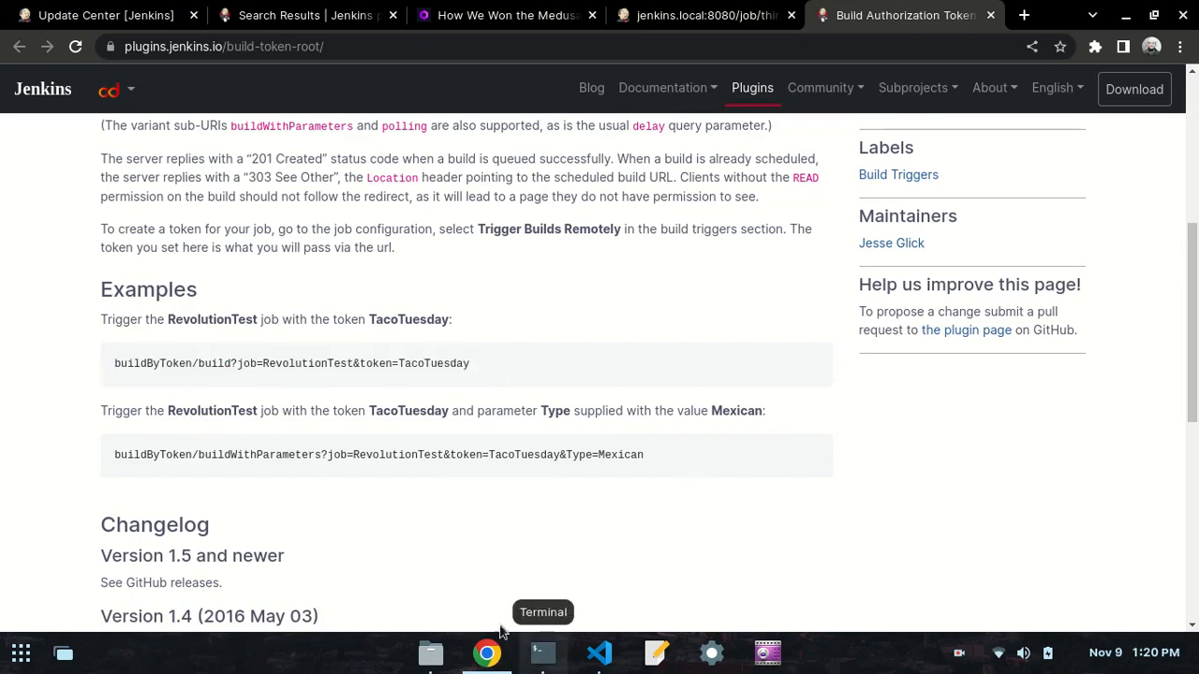
- Check the plugin installation status and have Jenkins restart once installation is complete and no jobs are running
click(103, 13)
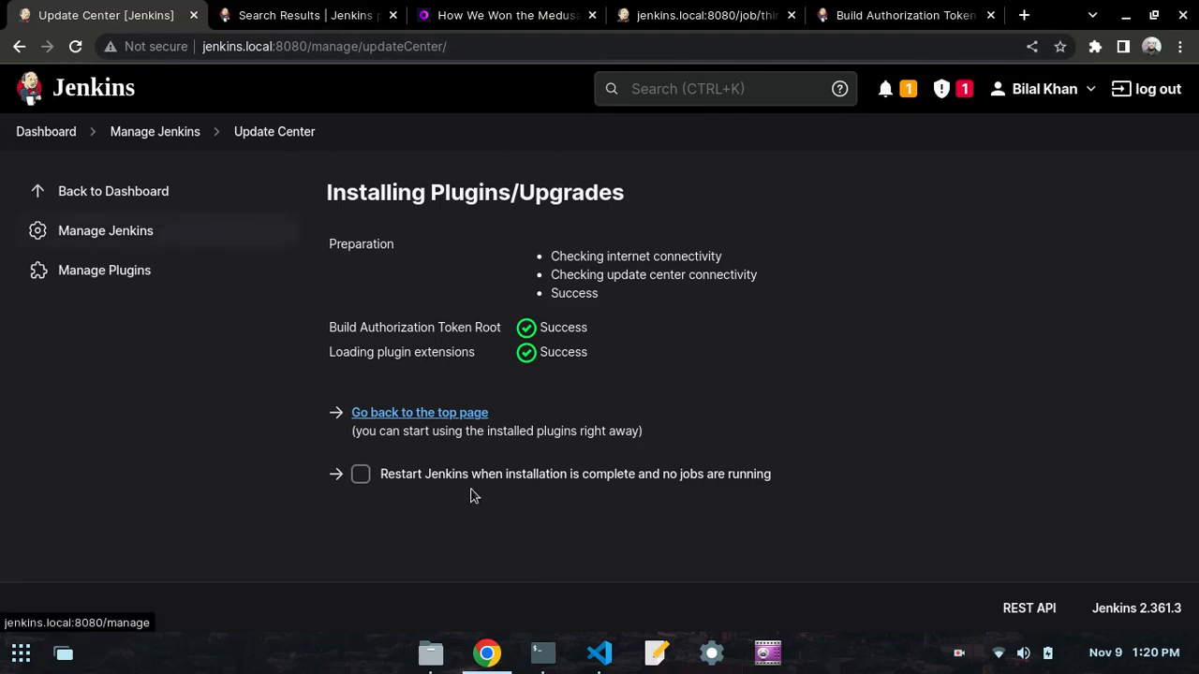
click(904, 15)
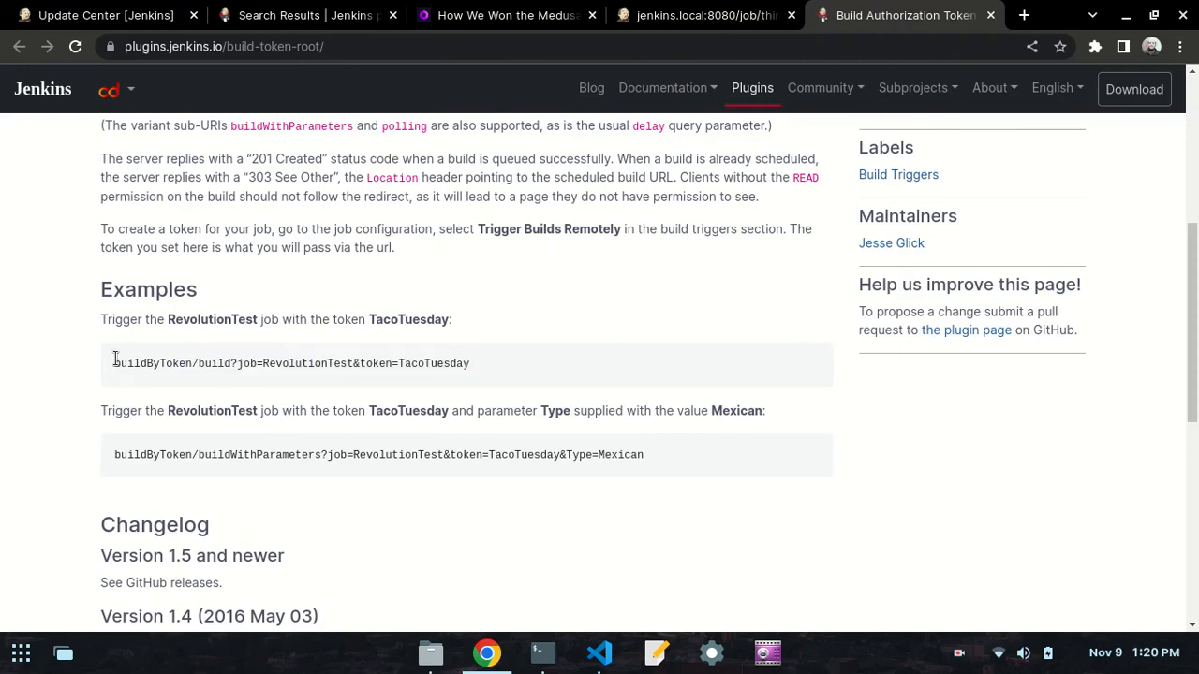
click(78, 7)
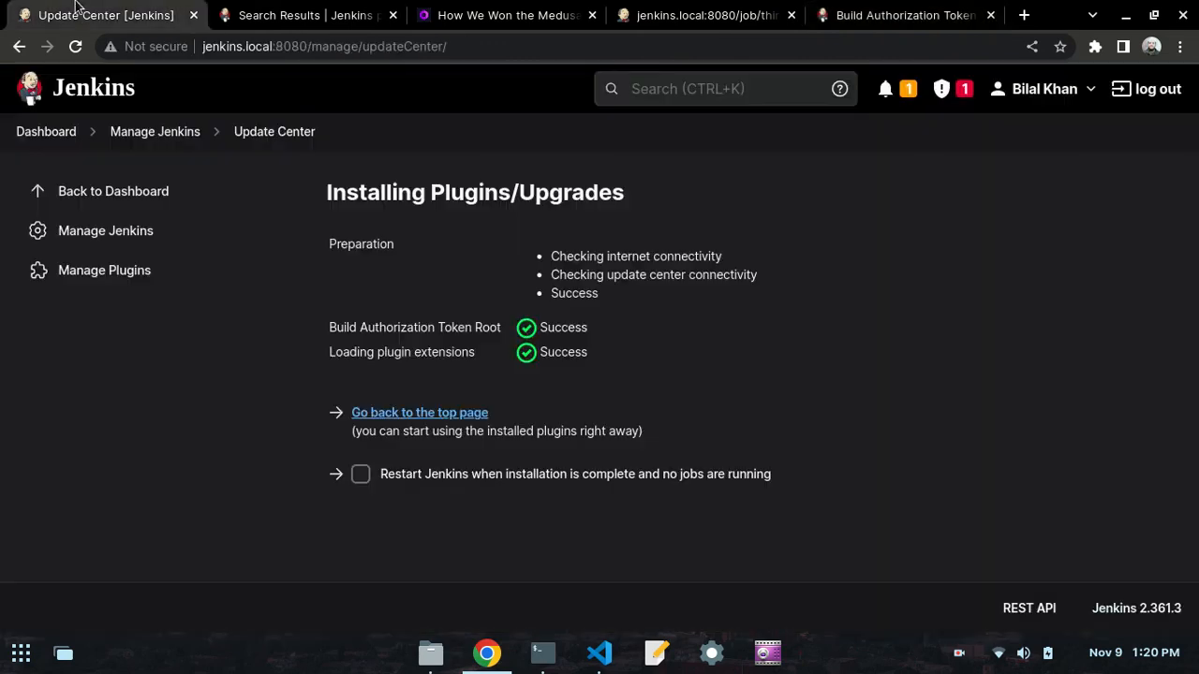
click(361, 474)
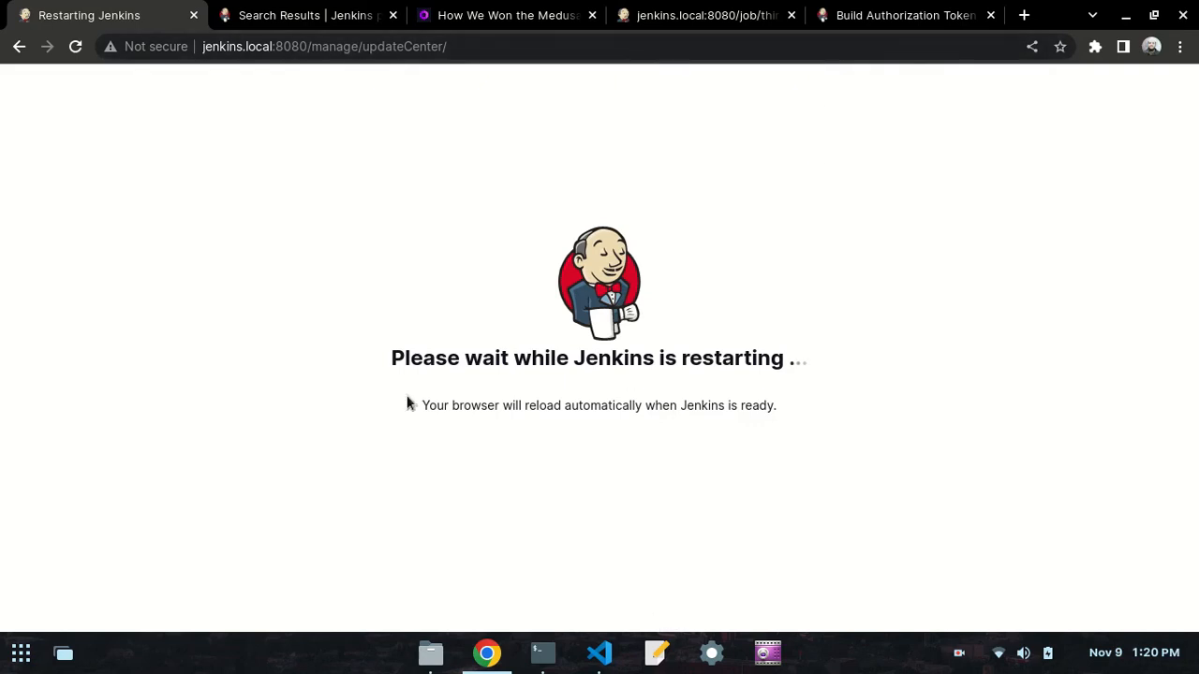
- Copy the buildByToken/build example for the RevolutionTest job from the plugin documentation
click(888, 9)
drag(476, 367, 104, 360)
right_click(144, 365)
click(174, 379)
- Review the link format in the VS Code notes, then return to Chrome and check the Jenkins restart progress
click(599, 653)
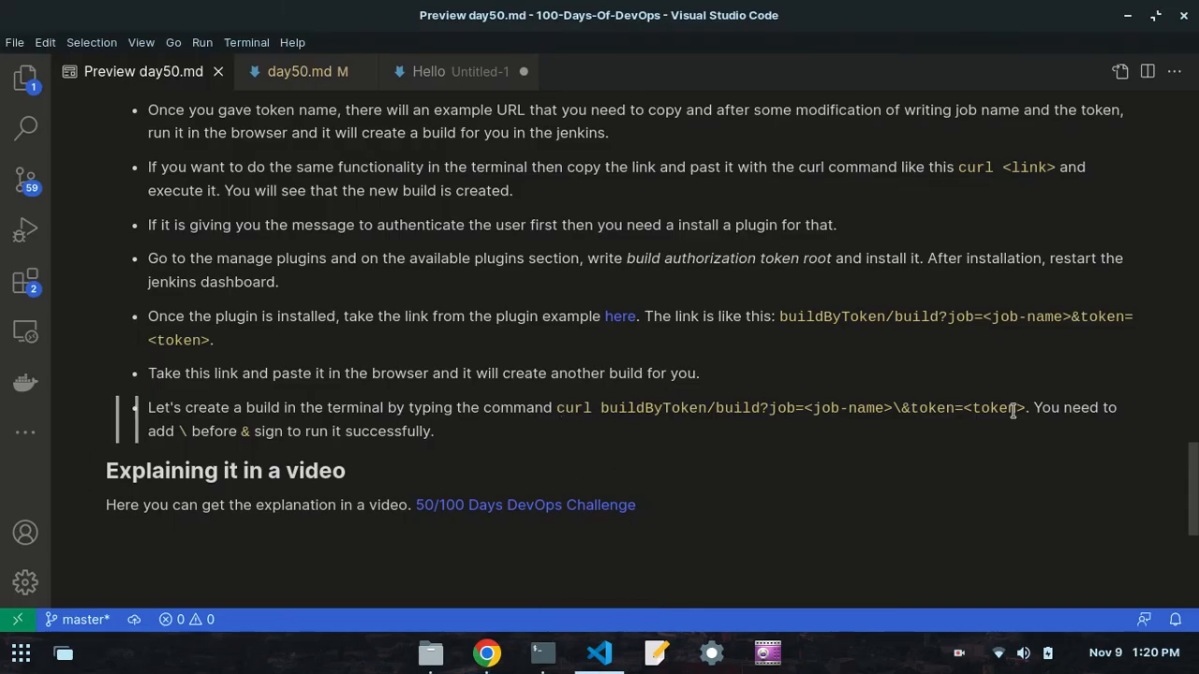
click(487, 653)
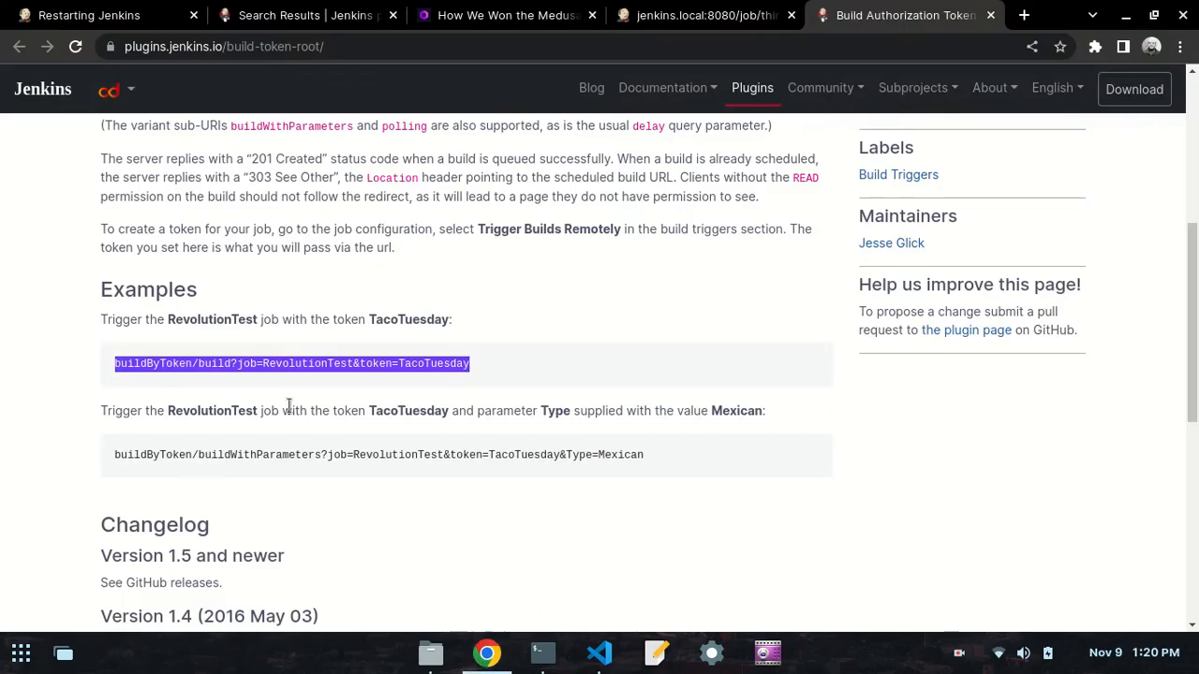
click(17, 10)
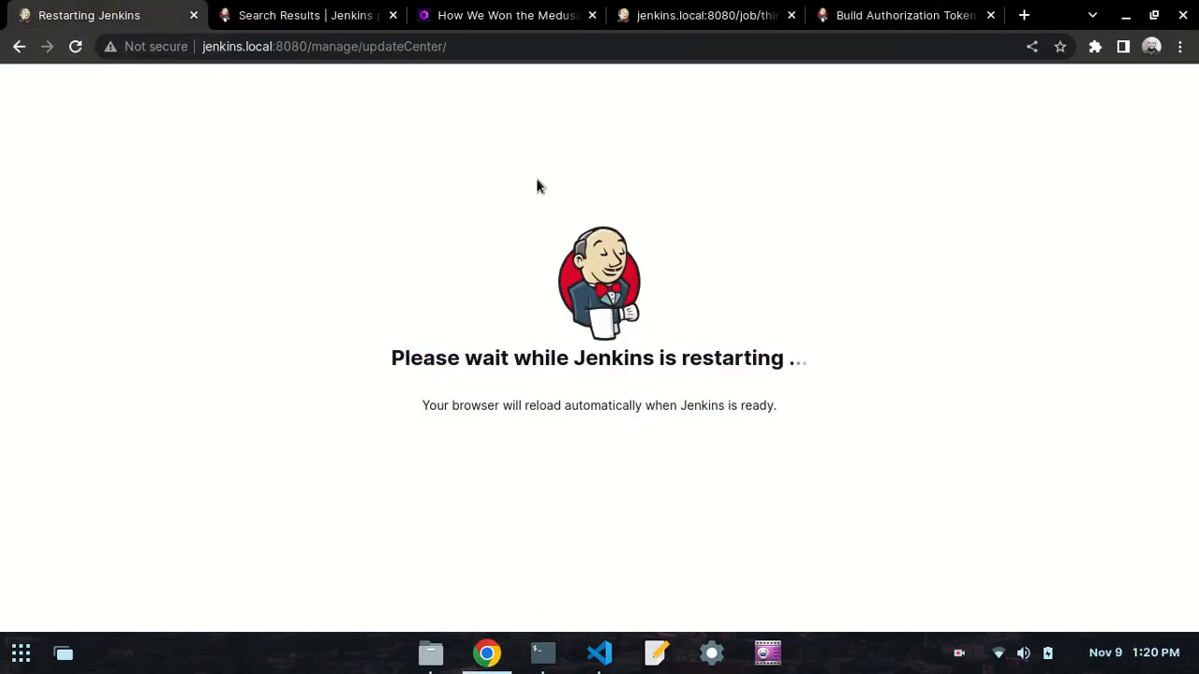
- Switch to the day50.md preview in VS Code and copy the buildByToken/build?job=<job-name>&token=<token> link template
click(600, 653)
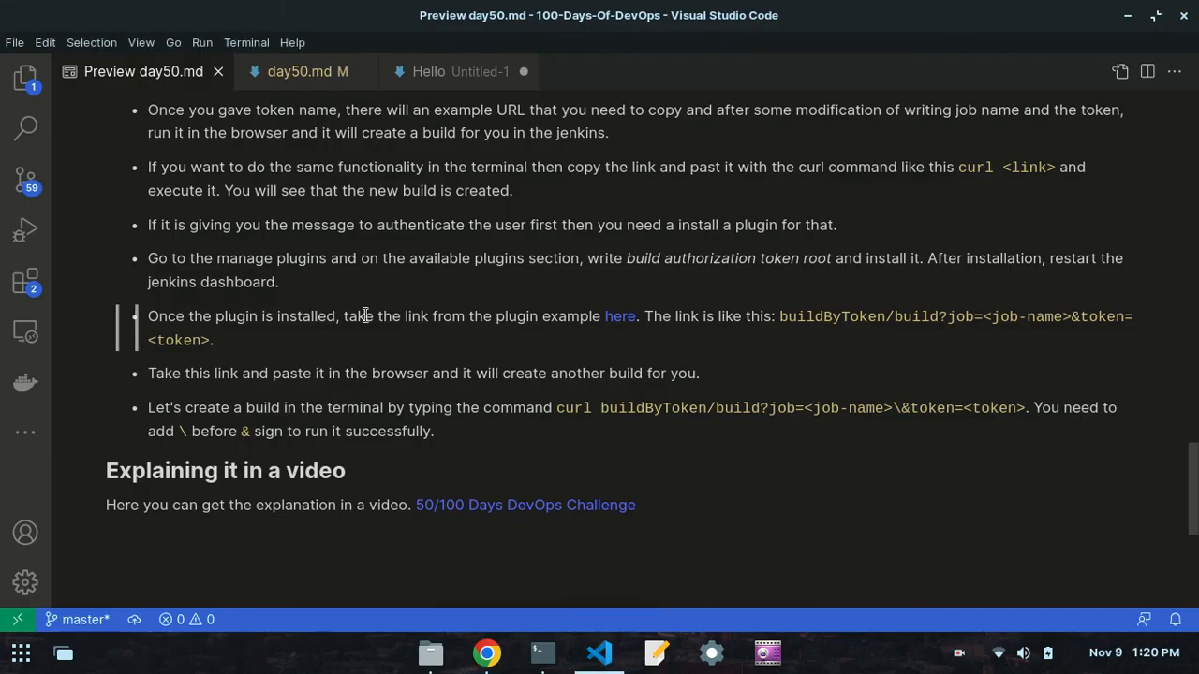
scroll(261, 288, up, 1)
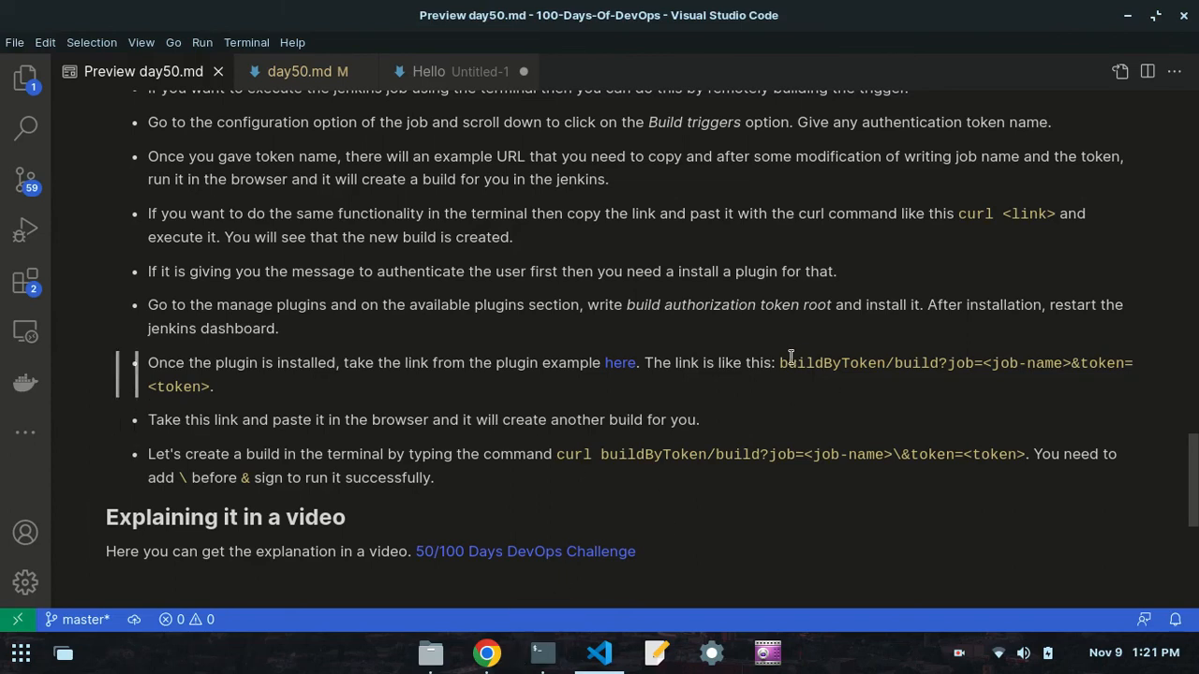
drag(776, 364, 207, 379)
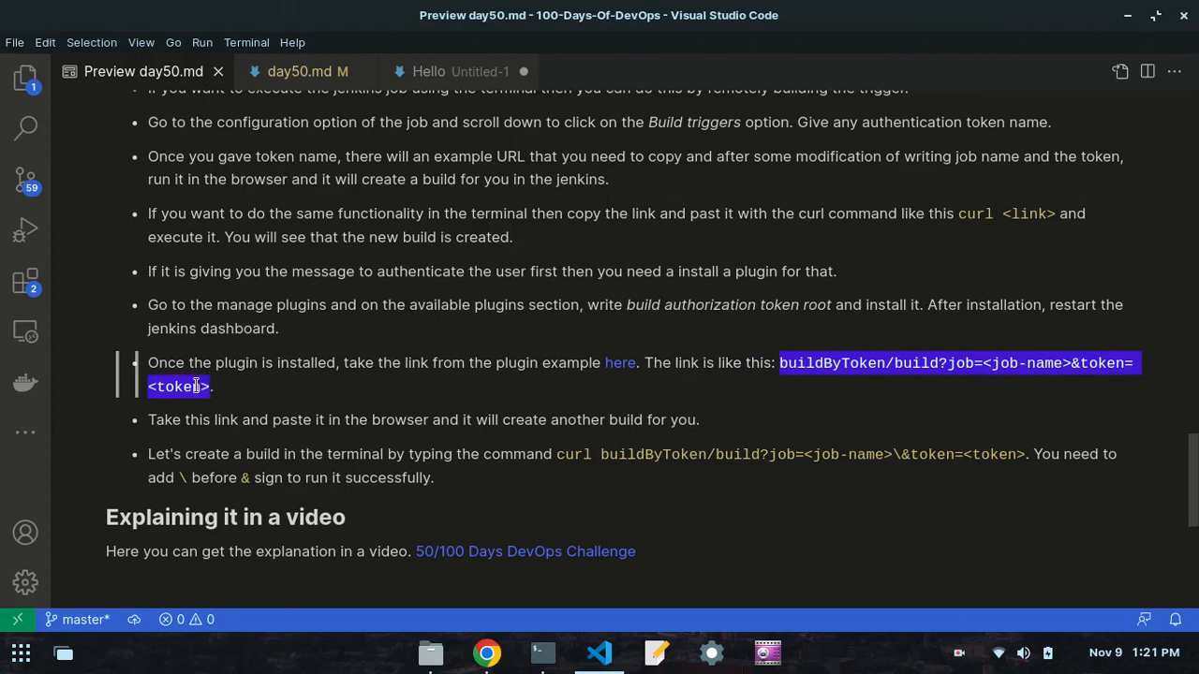
right_click(197, 386)
click(246, 421)
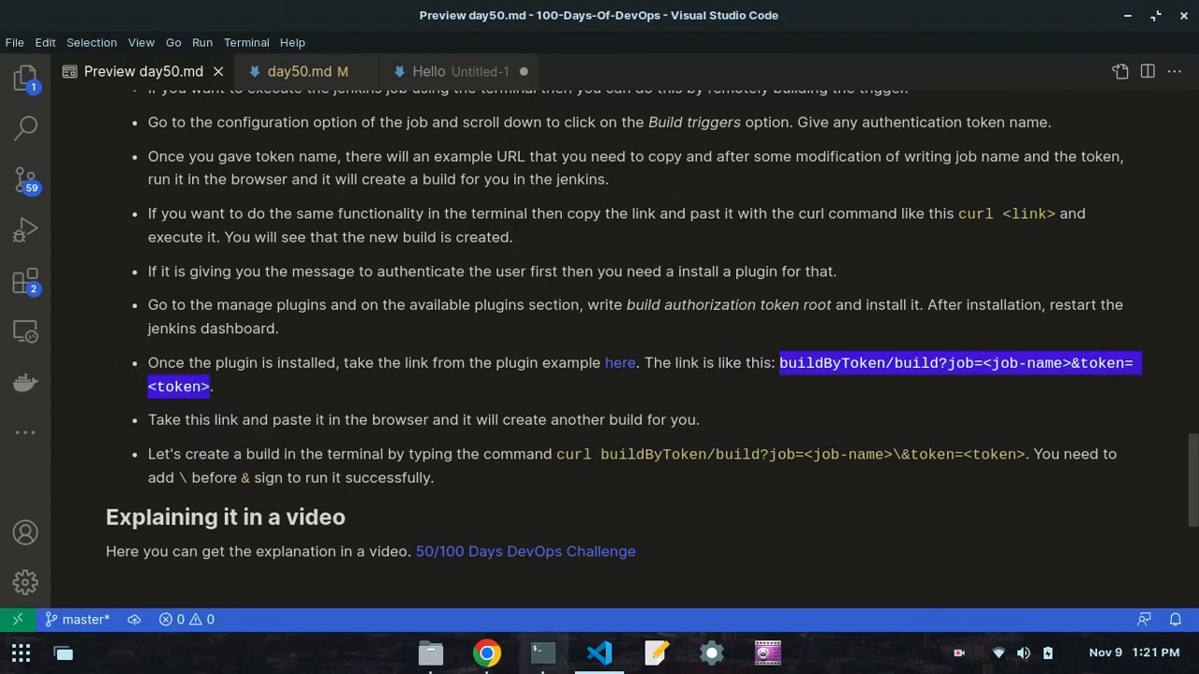
- Switch to Chrome and sign in to Jenkins using the saved username and password
click(487, 653)
click(518, 345)
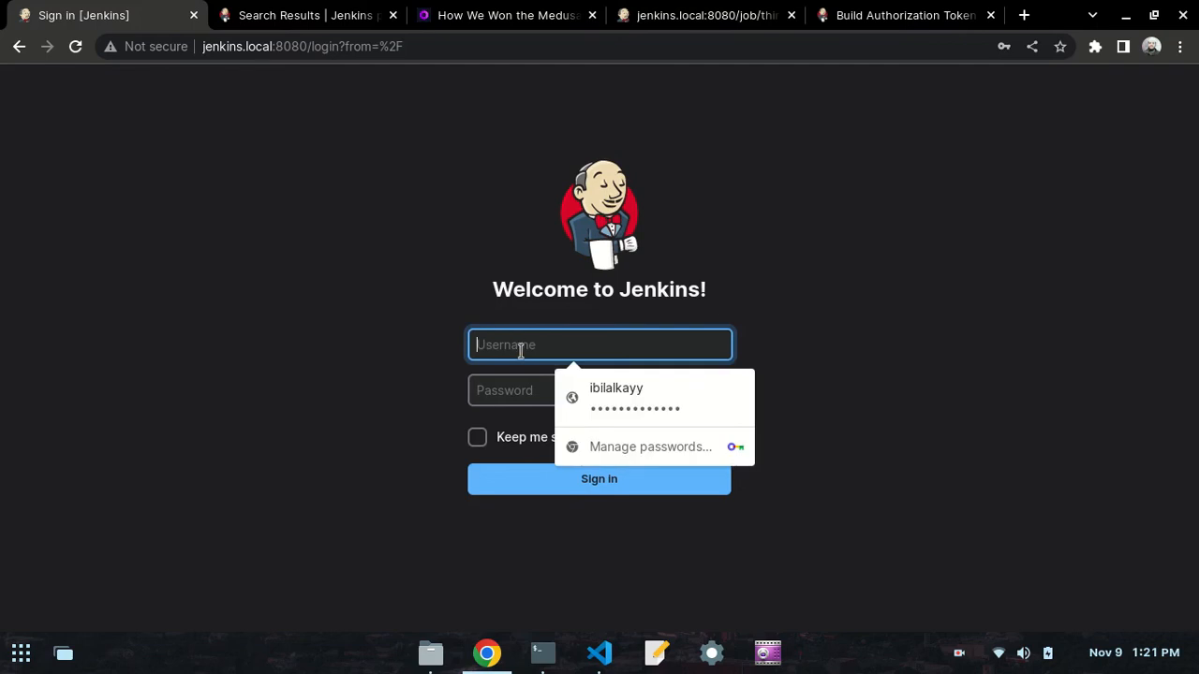
click(576, 398)
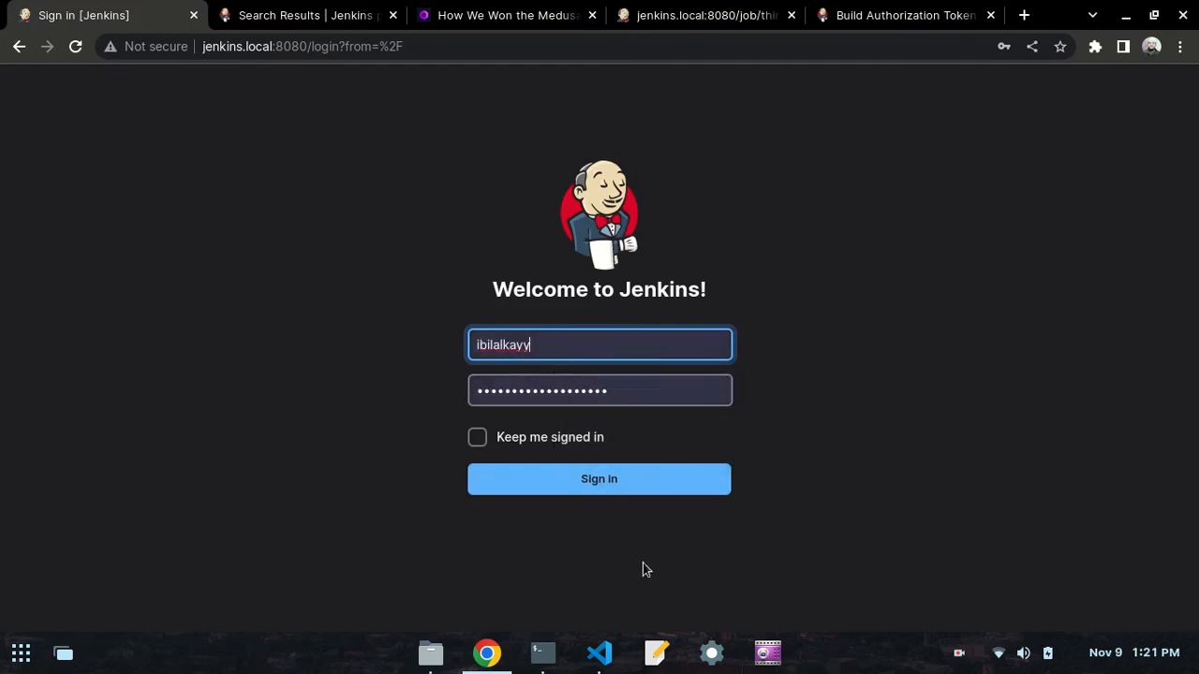
click(580, 478)
- Replace the old third-job build URL with the copied buildByToken link and fill in the job's authentication token for <token>
click(687, 14)
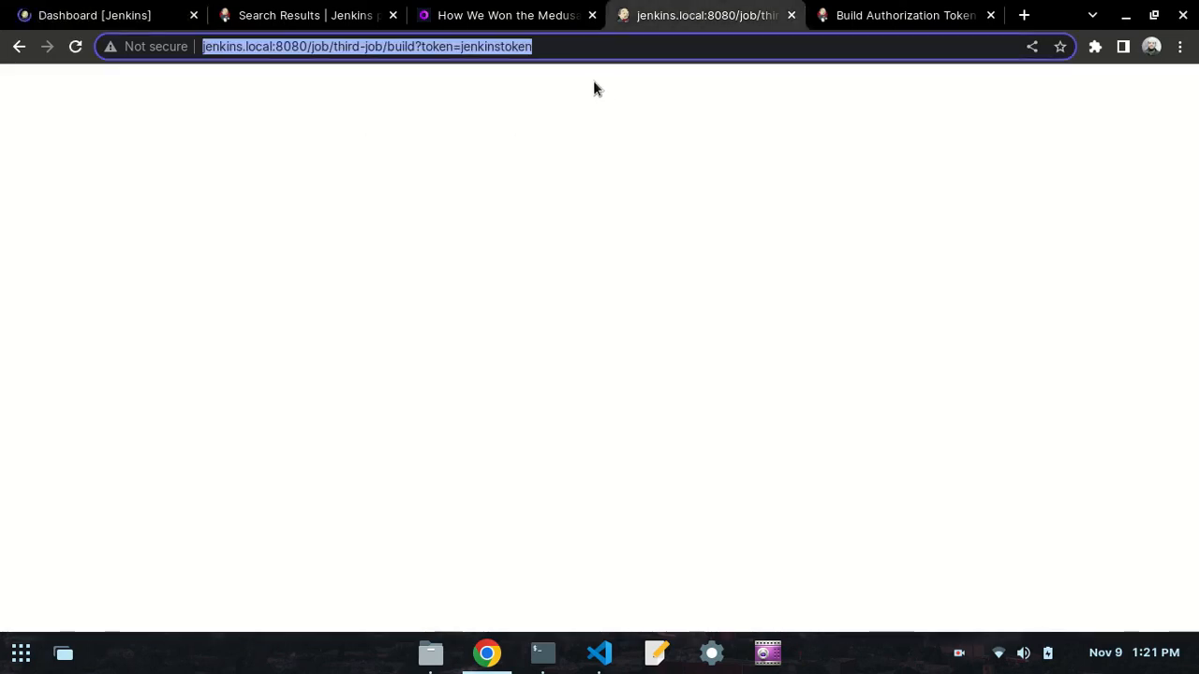
key(BackSpace)
key(ctrl+v)
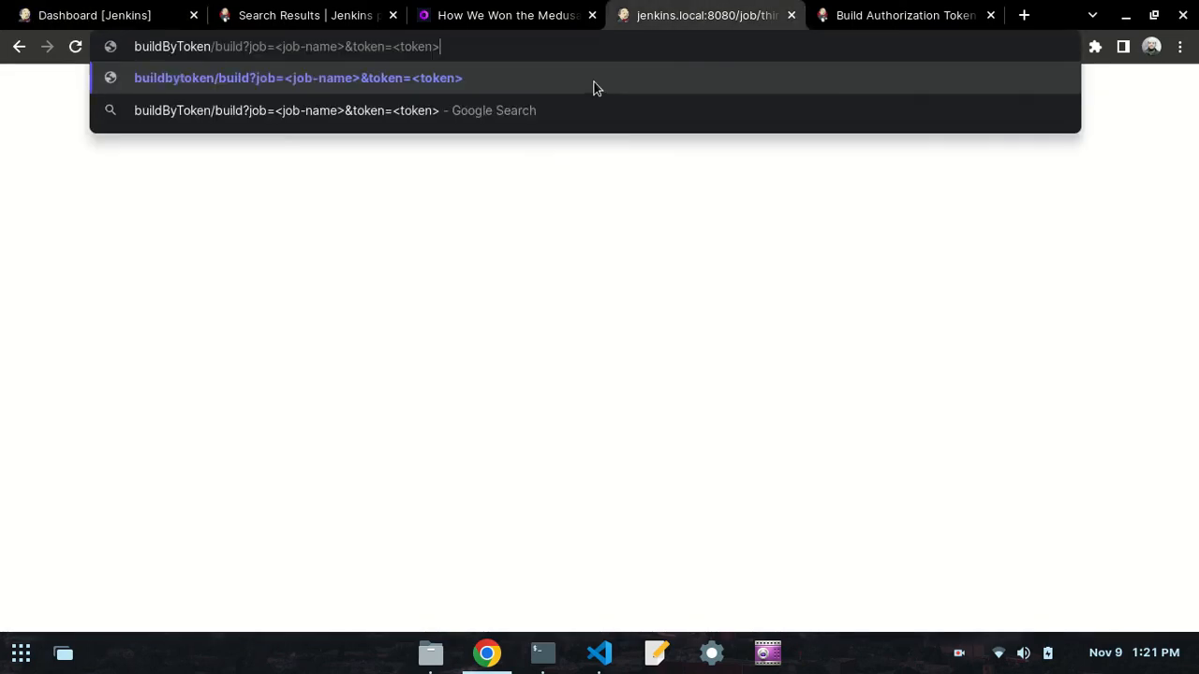
key(BackSpace)
key(BackSpace)
key(BackSpace)
key(BackSpace)
key(BackSpace)
key(BackSpace)
key(BackSpace)
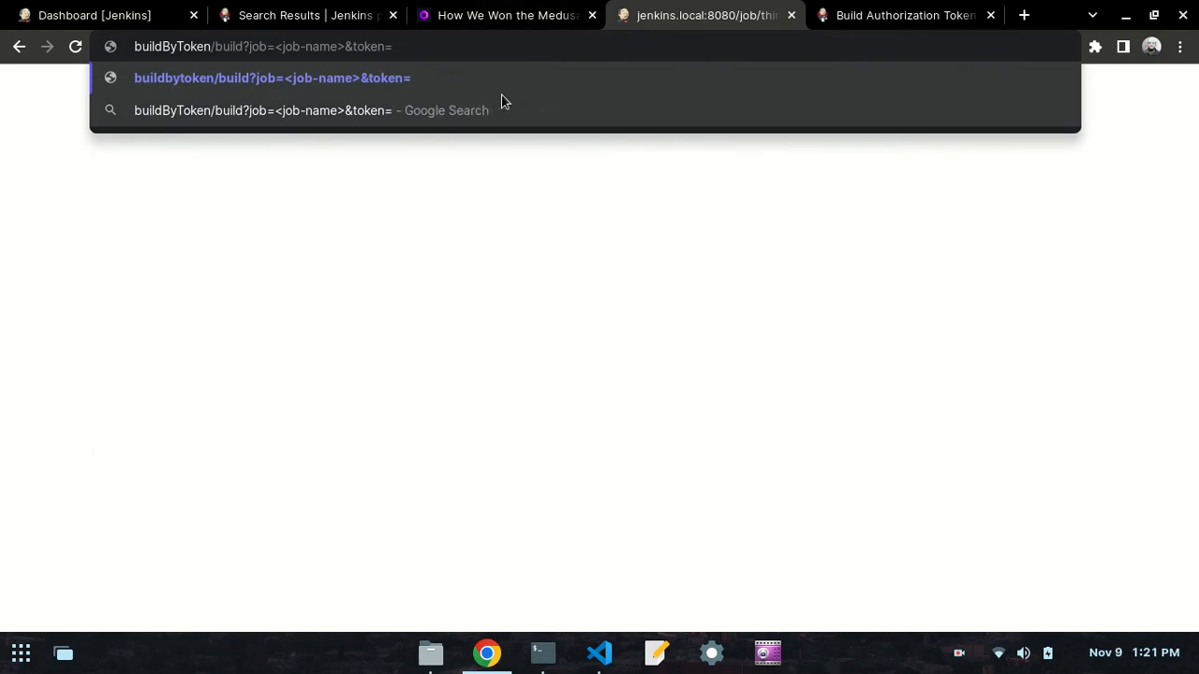
text(jen)
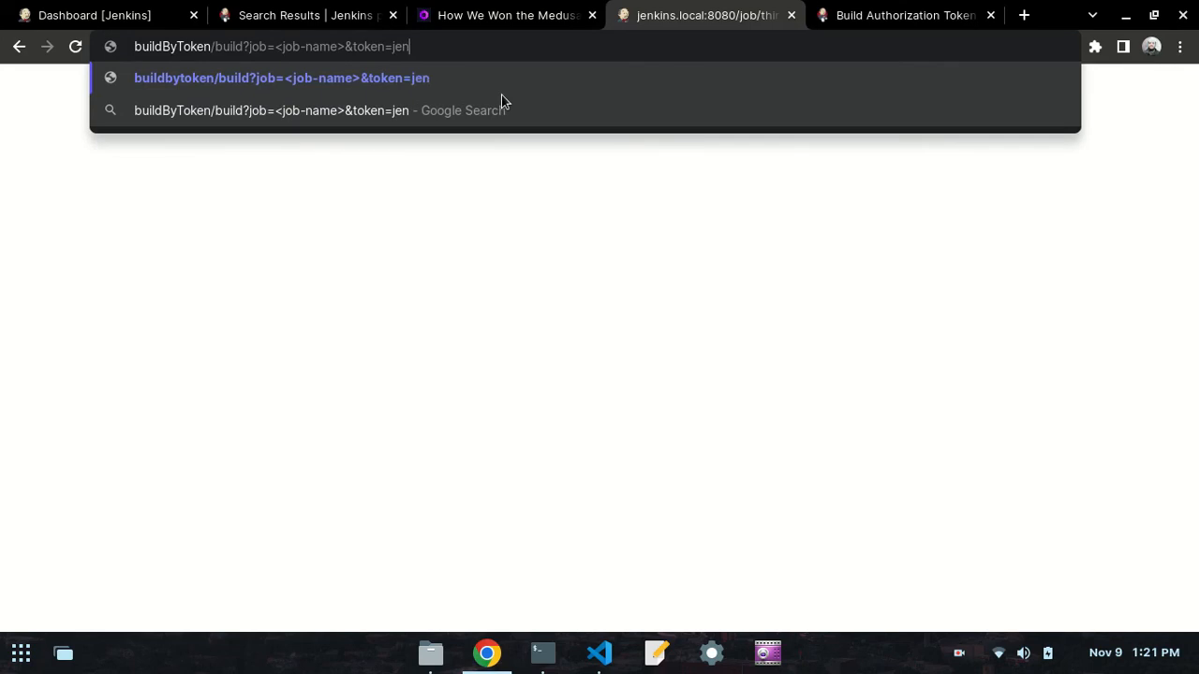
text(kinstoken)
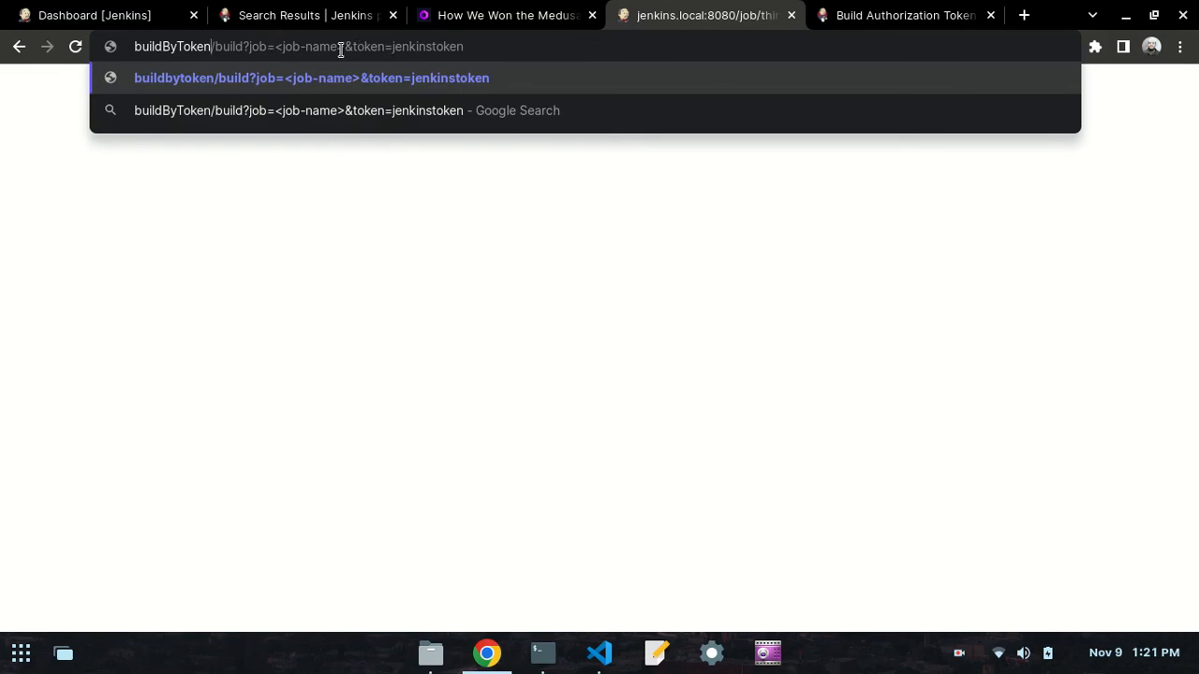
- Replace the <job-name> placeholder in the buildByToken link with third-job, checking the job's name on the Jenkins dashboard
key(BackSpace)
key(BackSpace)
key(BackSpace)
key(BackSpace)
key(BackSpace)
key(BackSpace)
key(BackSpace)
key(BackSpace)
key(BackSpace)
key(BackSpace)
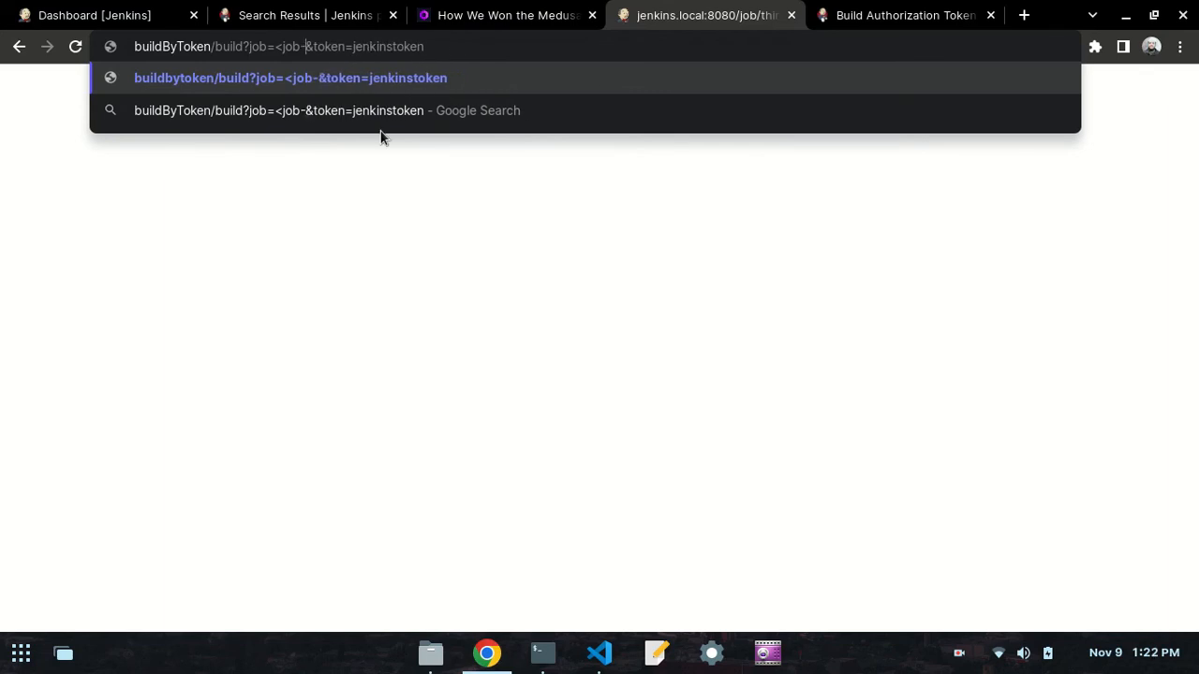
key(ctrl+1)
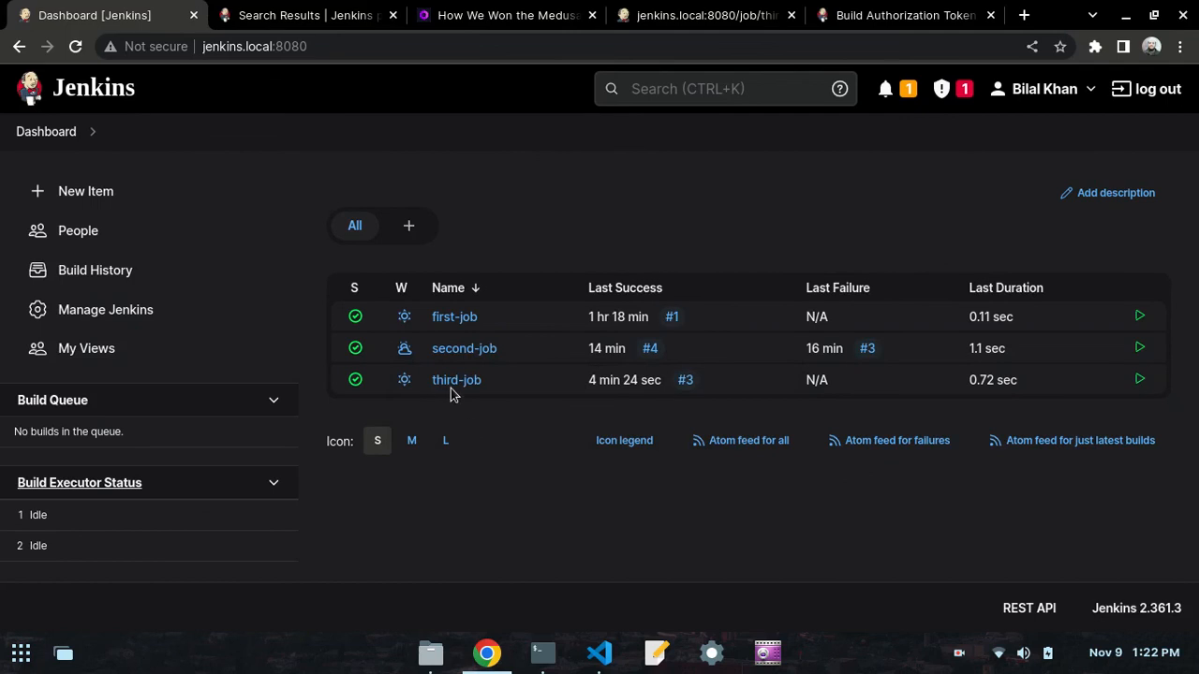
click(647, 15)
text(third)
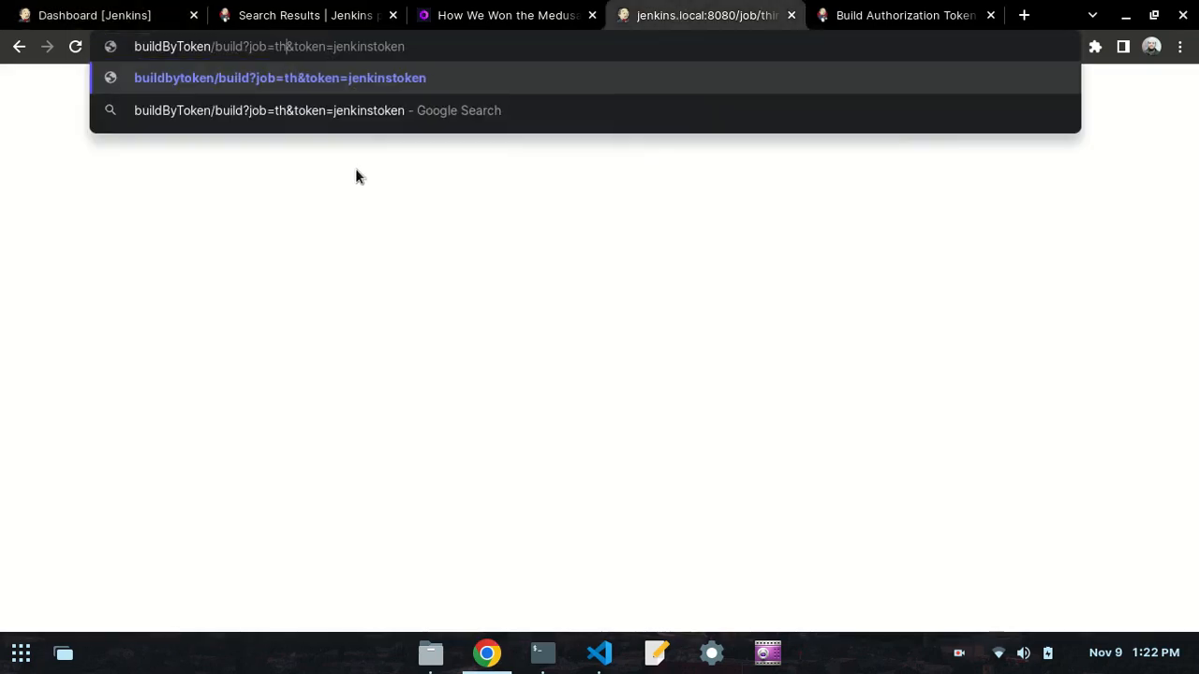
text(-job)
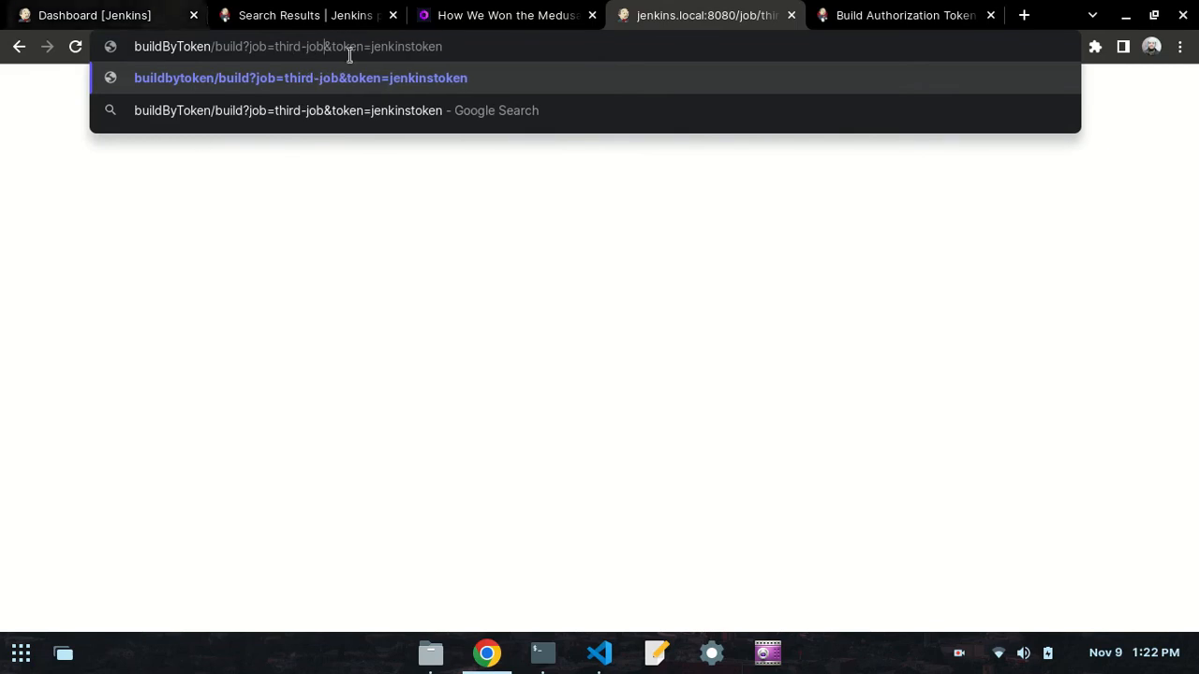
- Open third-job from the Jenkins dashboard and view its build history
click(136, 9)
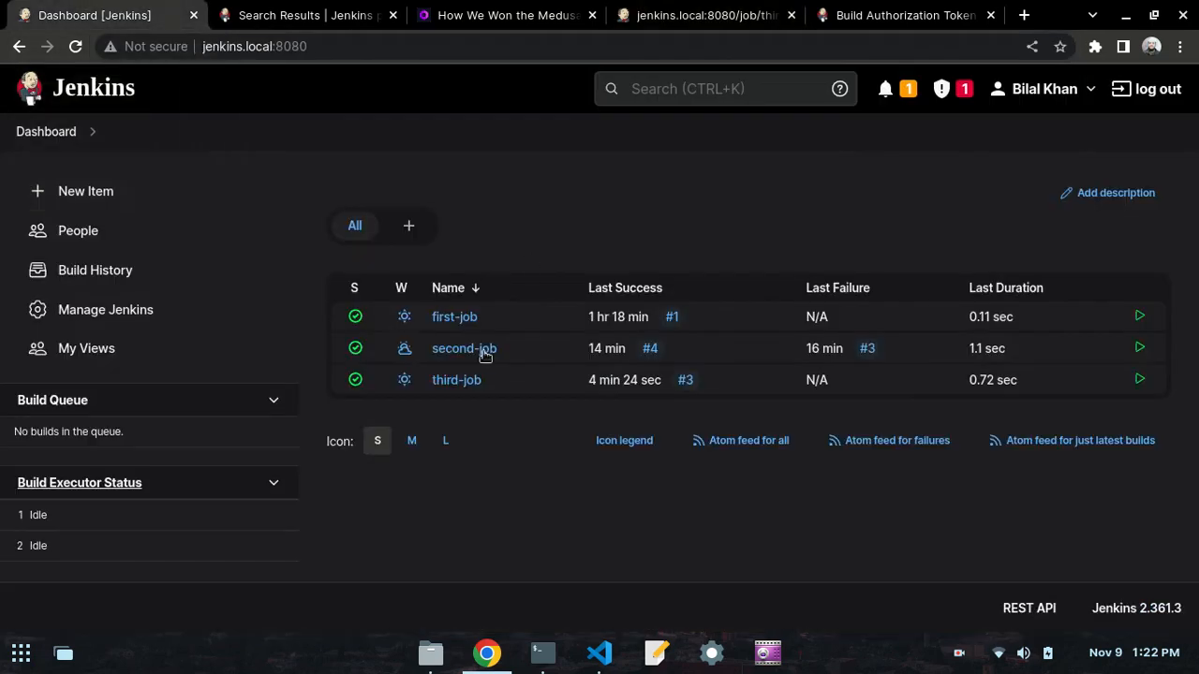
click(461, 383)
scroll(356, 371, down, 2)
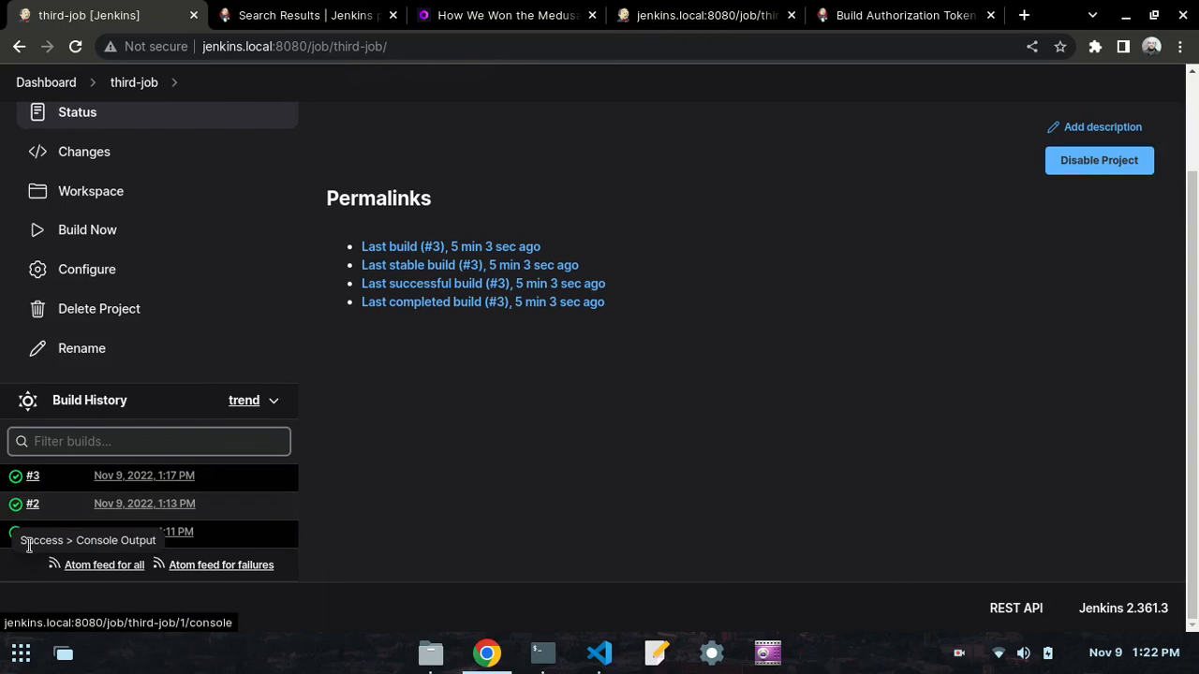
- Try to load the buildByToken link for third-job and check the job's build history for a new build
click(641, 15)
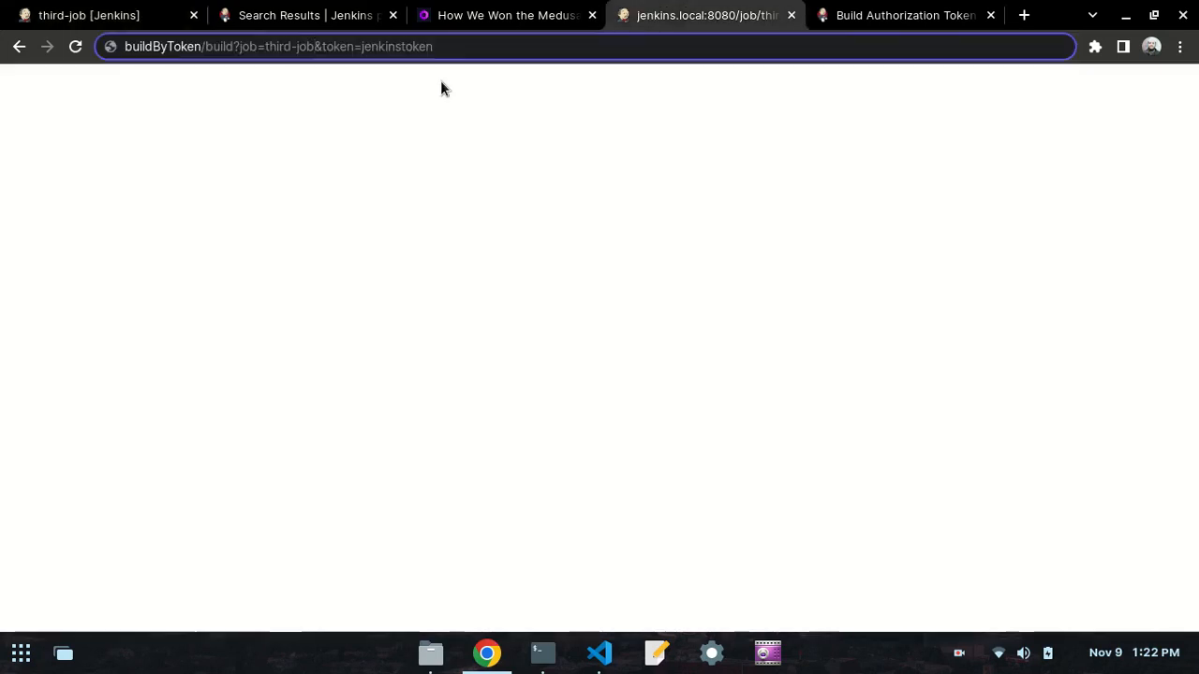
key(Return)
click(56, 9)
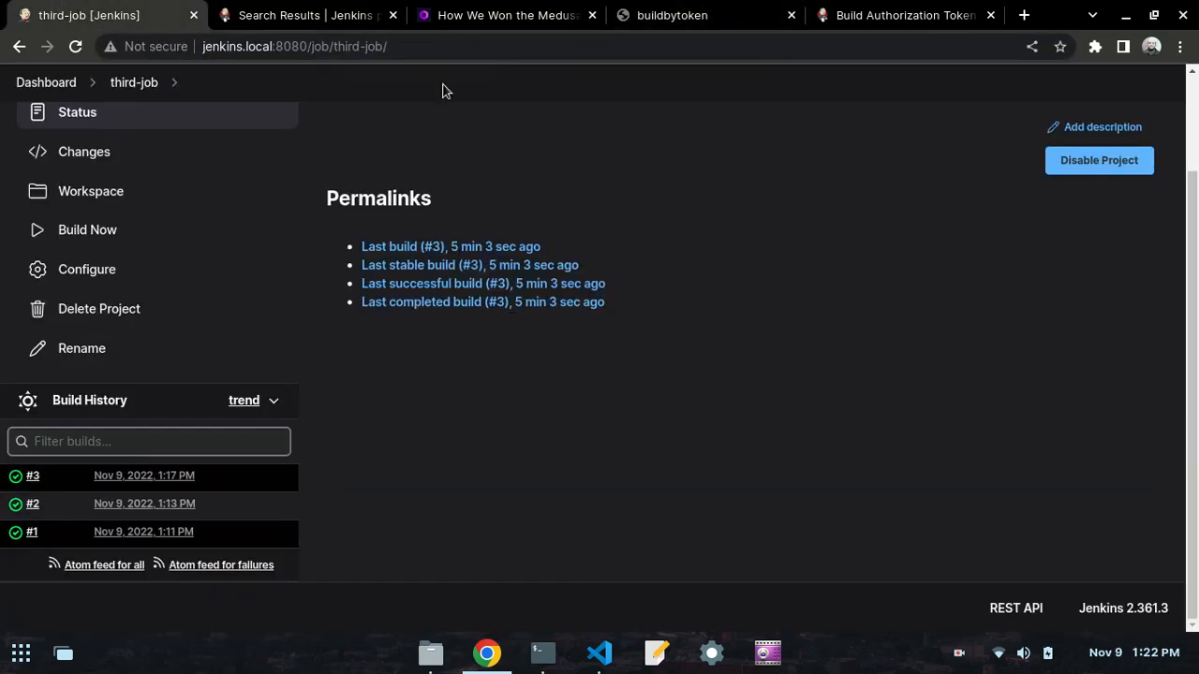
click(718, 7)
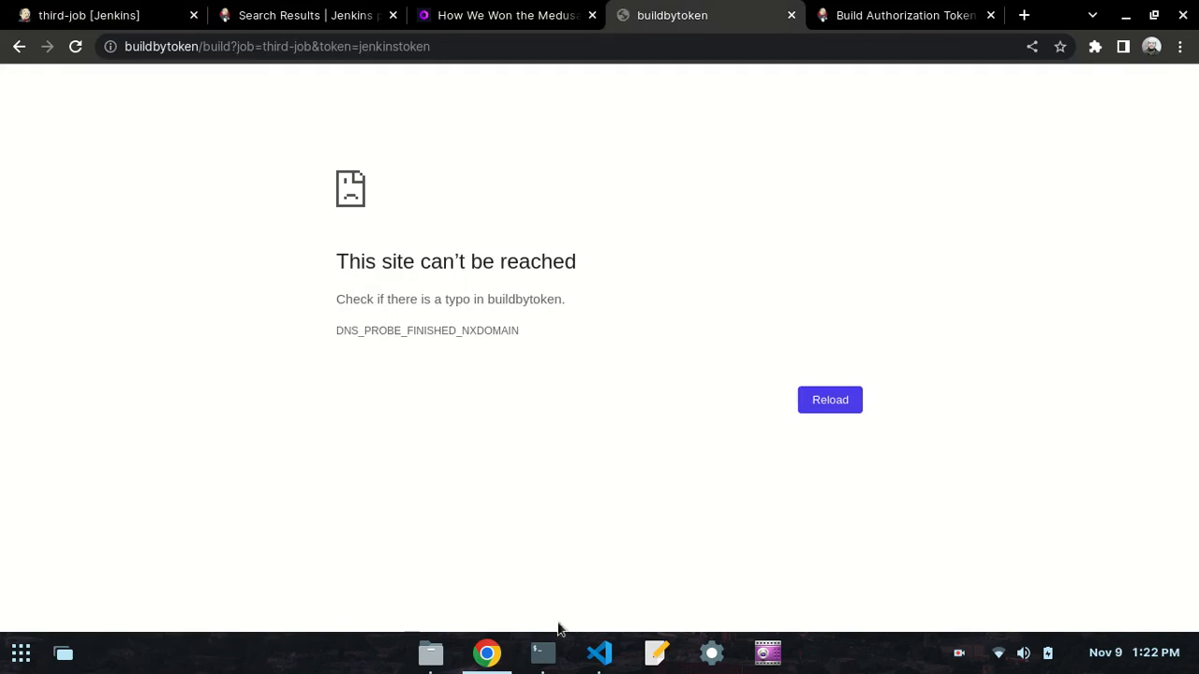
- Check the notes in VS Code, then copy the buildbytoken URL from Chrome and paste it at the Terminal prompt
click(599, 653)
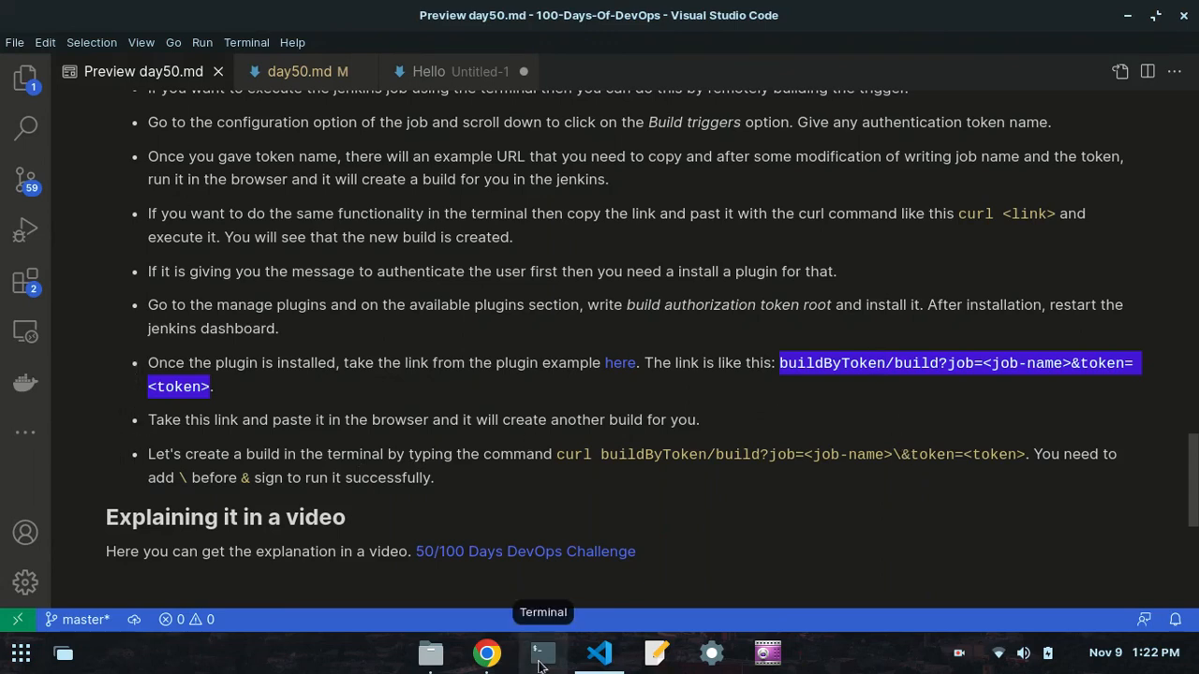
click(488, 659)
click(230, 47)
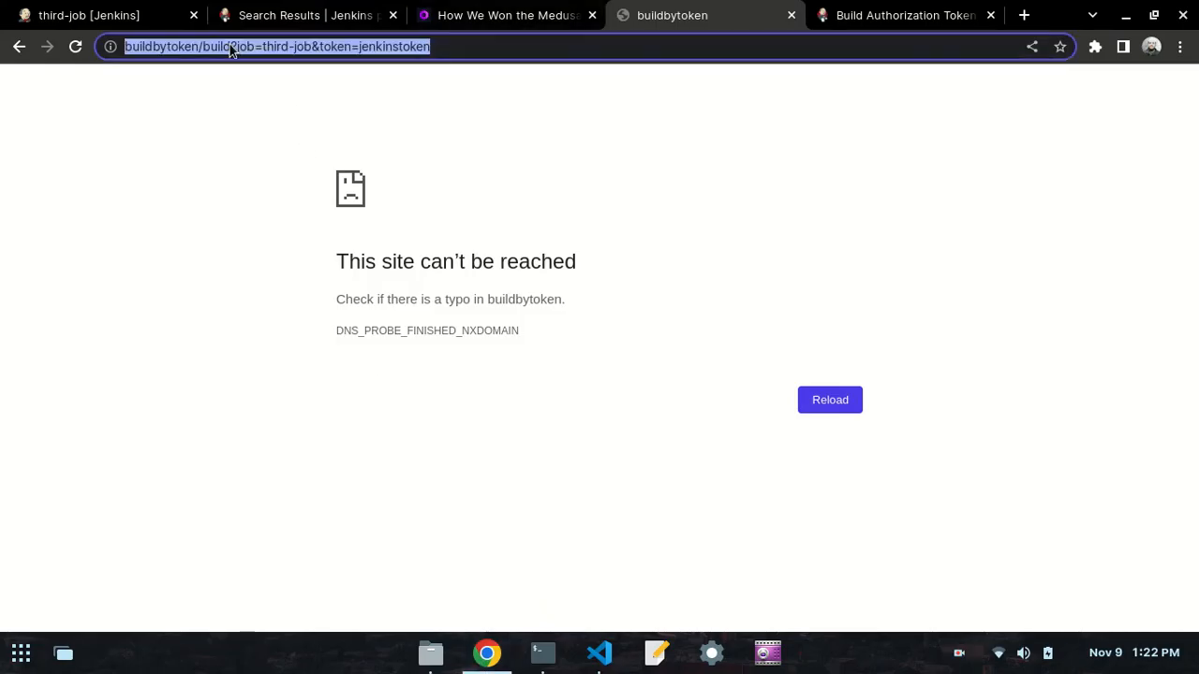
key(Home)
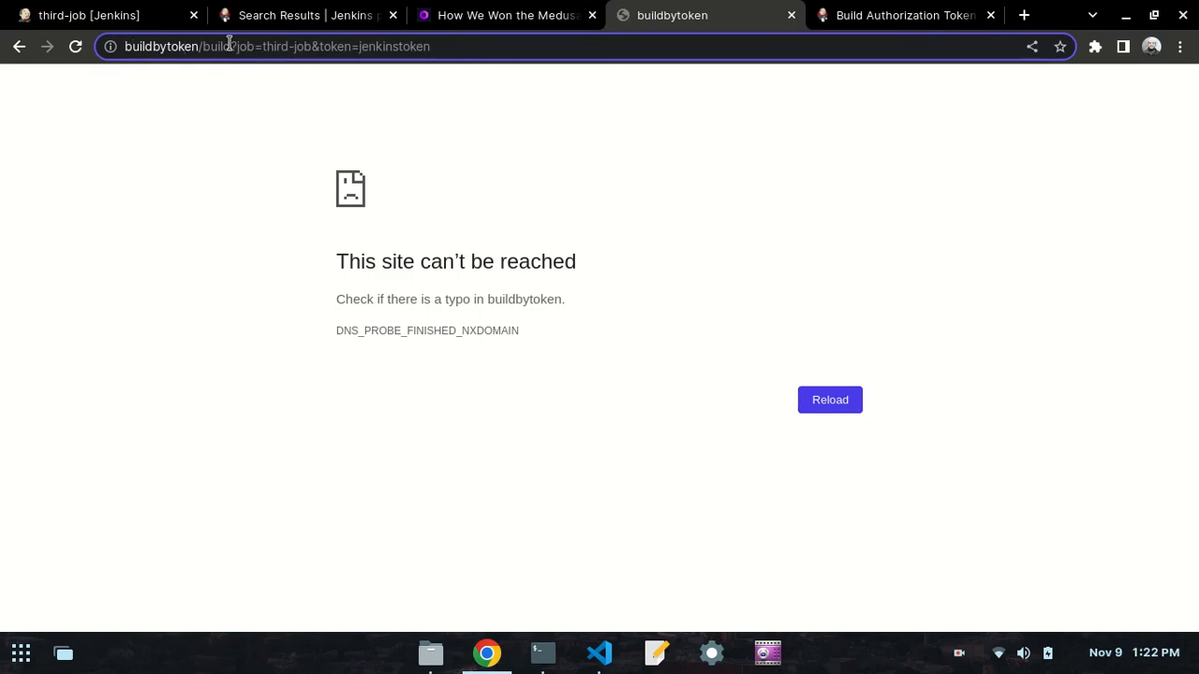
click(229, 45)
key(ctrl+c)
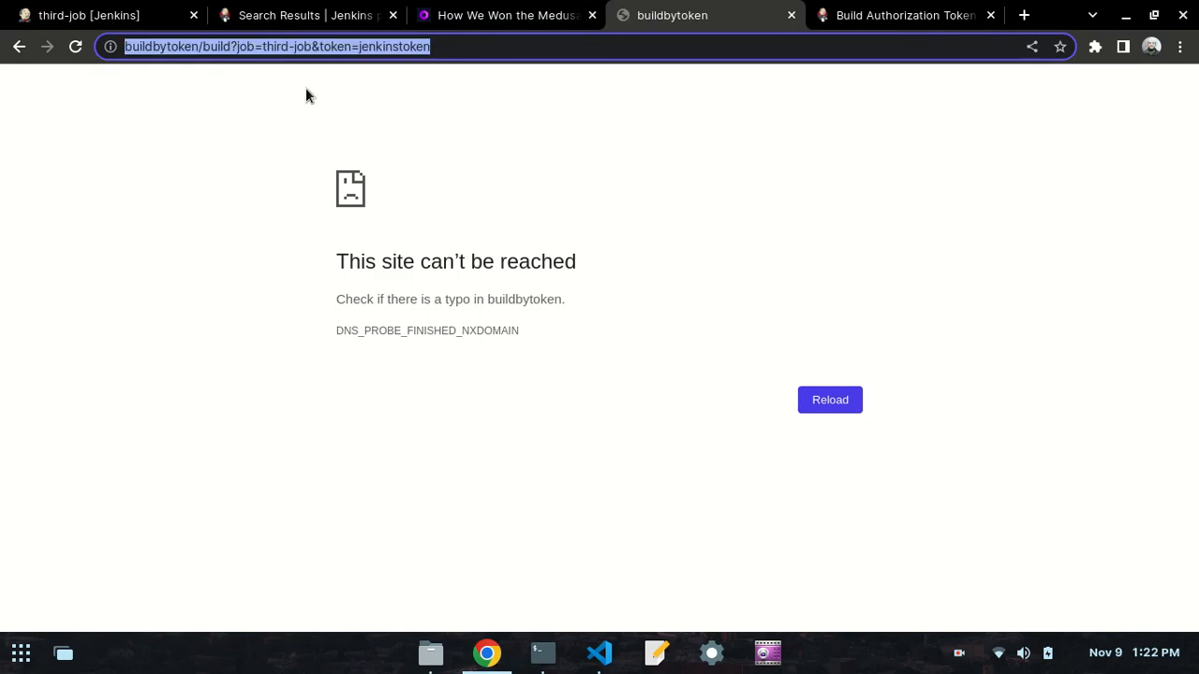
click(543, 652)
right_click(469, 238)
click(515, 296)
- Insert a backslash before the & in the terminal URL and check this escaping against the day50.md notes in VS Code
key(Left)
key(Left)
key(Left)
key(Left)
key(Left)
key(Left)
key(Left)
key(Left)
key(Left)
key(Left)
key(Left)
key(Left)
key(Left)
key(Left)
key(Left)
key(Left)
key(Left)
key(Left)
key(Left)
key(Left)
key(Left)
key(Left)
key(Left)
key(Left)
key(Left)
key(Left)
key(Left)
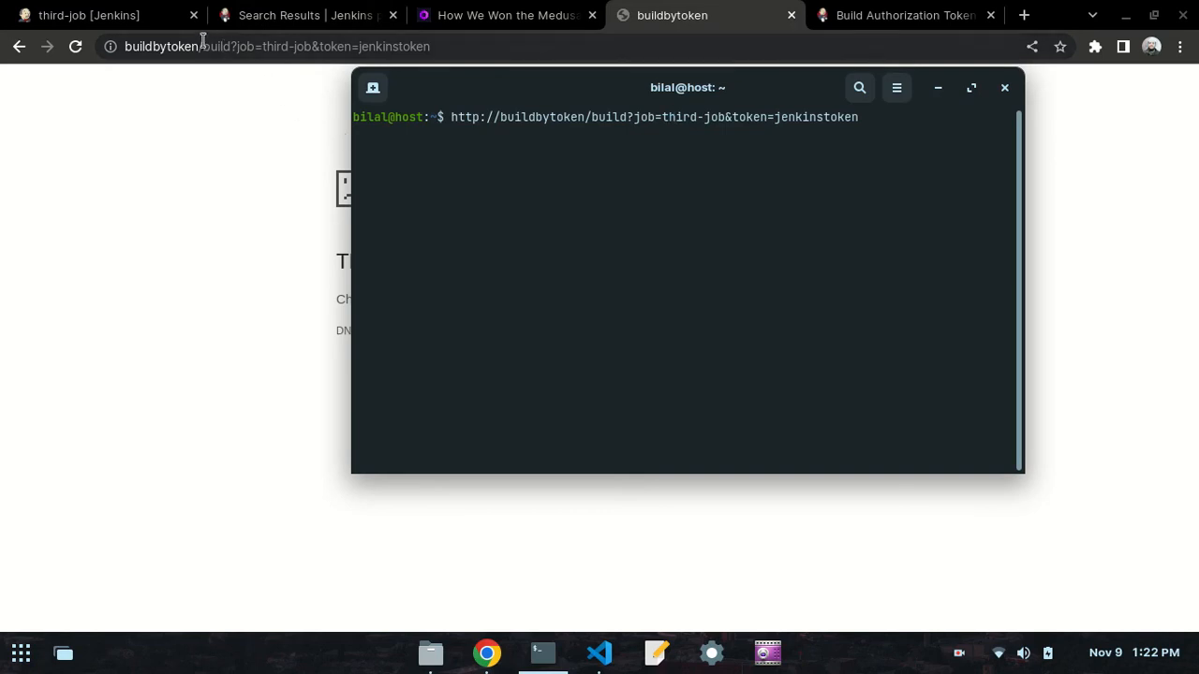
key(Right)
key(Right)
key(Right)
key(Right)
key(Right)
key(Right)
key(Right)
key(Right)
key(Right)
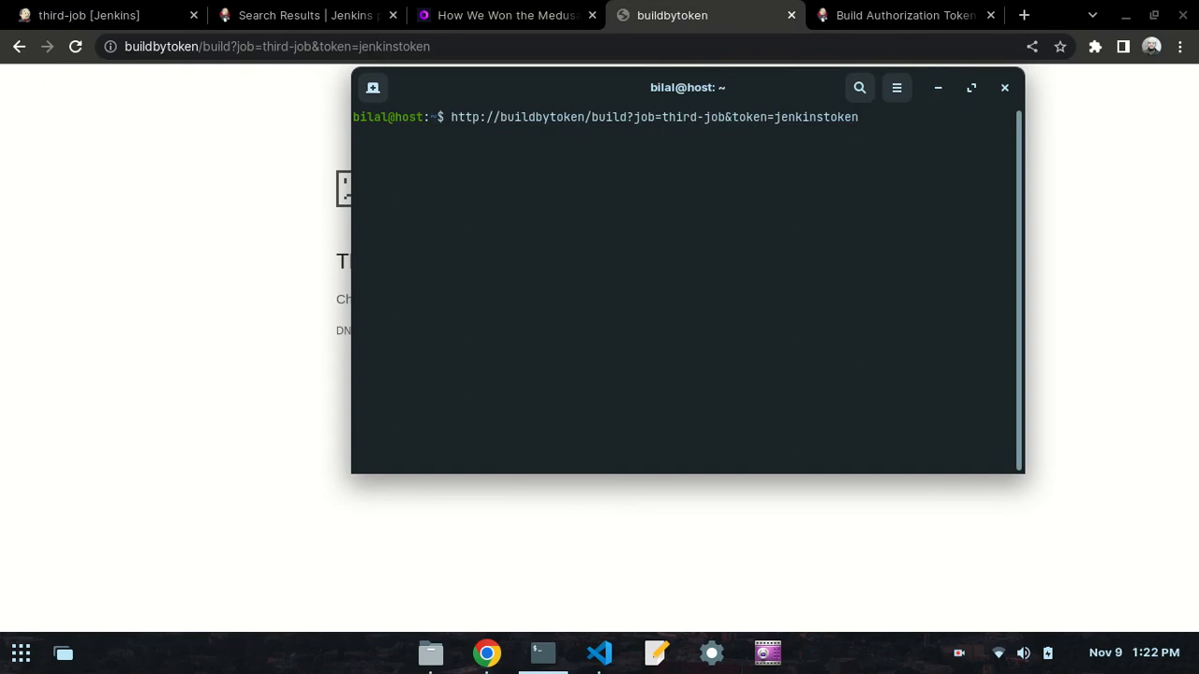
key(Left)
key(Right)
key(Right)
key(Left)
key(Left)
key(Left)
key(Right)
text(/)
key(BackSpace)
text(\)
click(599, 653)
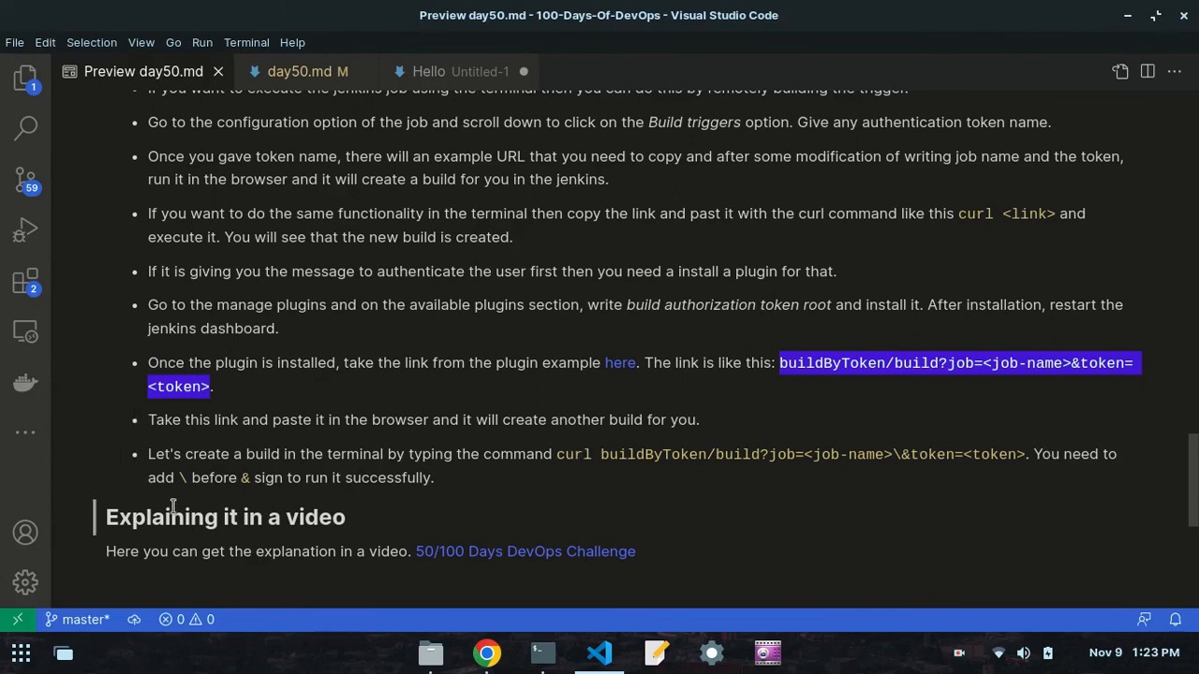
double_click(184, 475)
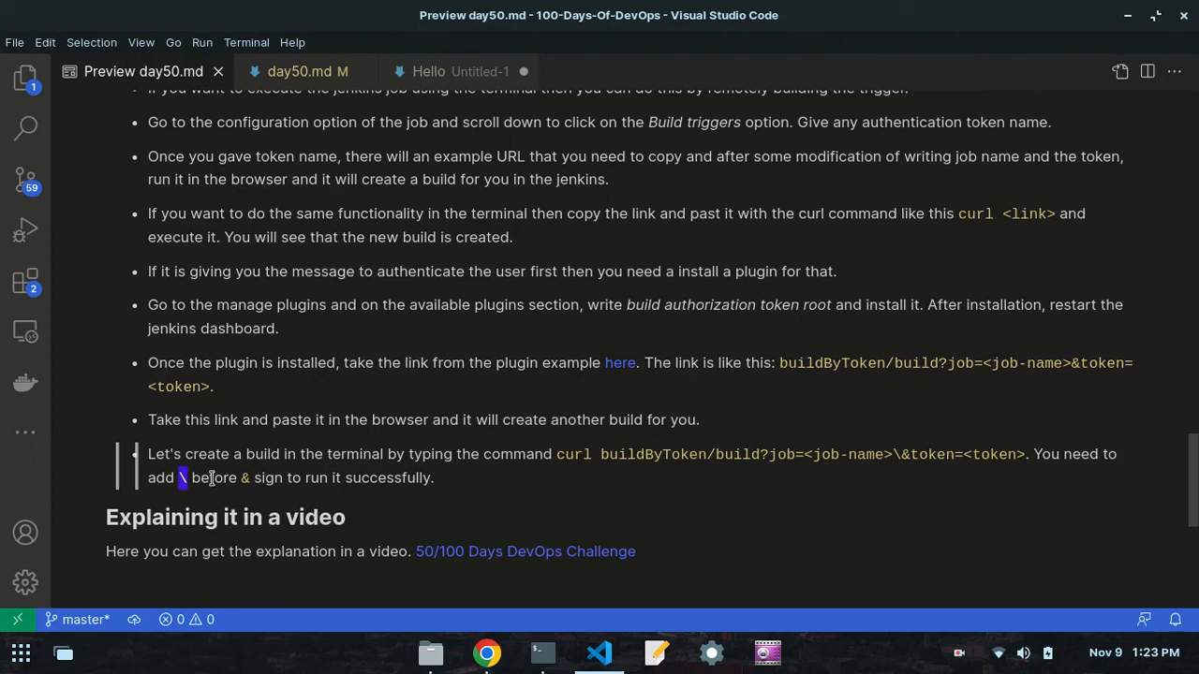
double_click(244, 479)
- Return to the Terminal, put curl before the buildbytoken URL, run the command and examine its response
click(543, 653)
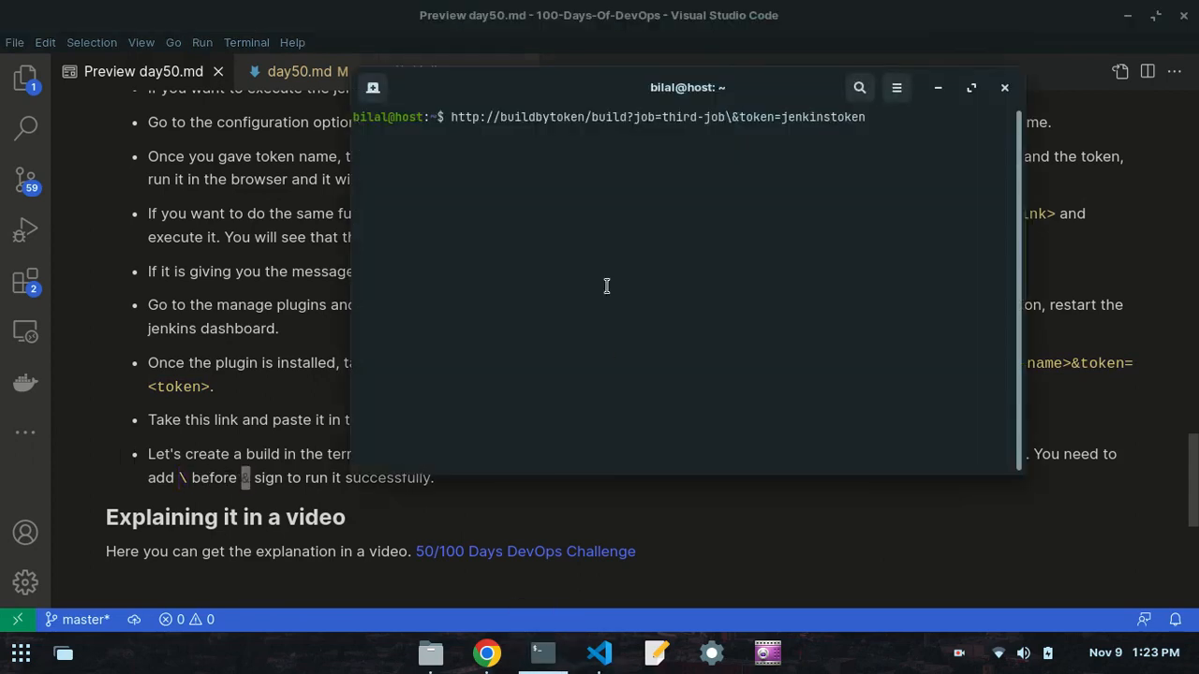
key(Left)
key(Left)
key(Left)
key(Left)
key(Left)
key(Left)
key(Left)
key(Left)
key(Left)
key(Left)
key(Left)
key(Left)
key(Left)
key(Left)
key(Left)
key(Left)
key(Left)
key(Left)
key(Left)
key(Left)
text(curl)
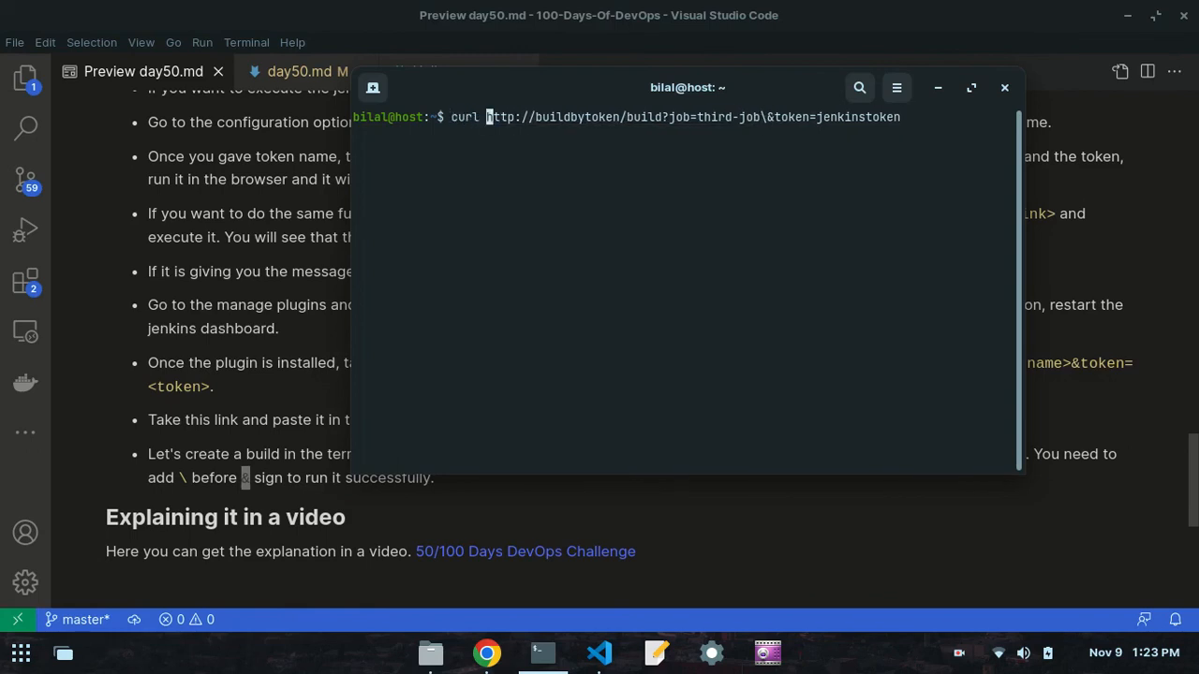
key(Return)
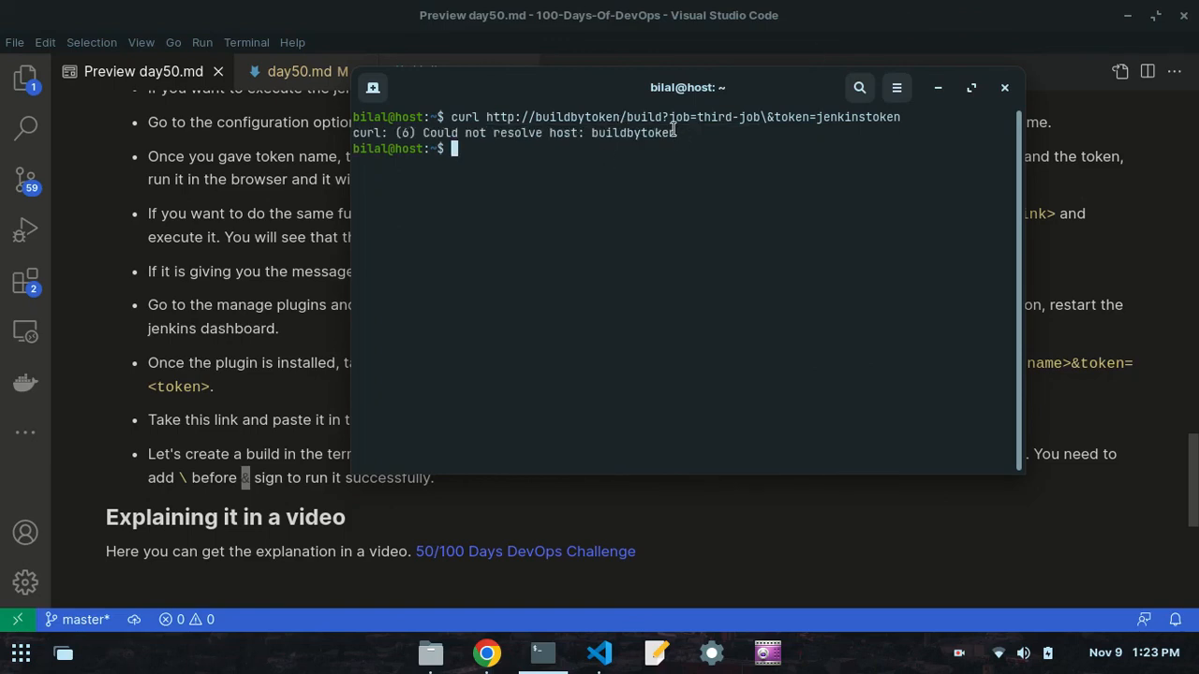
drag(674, 132, 590, 136)
click(587, 138)
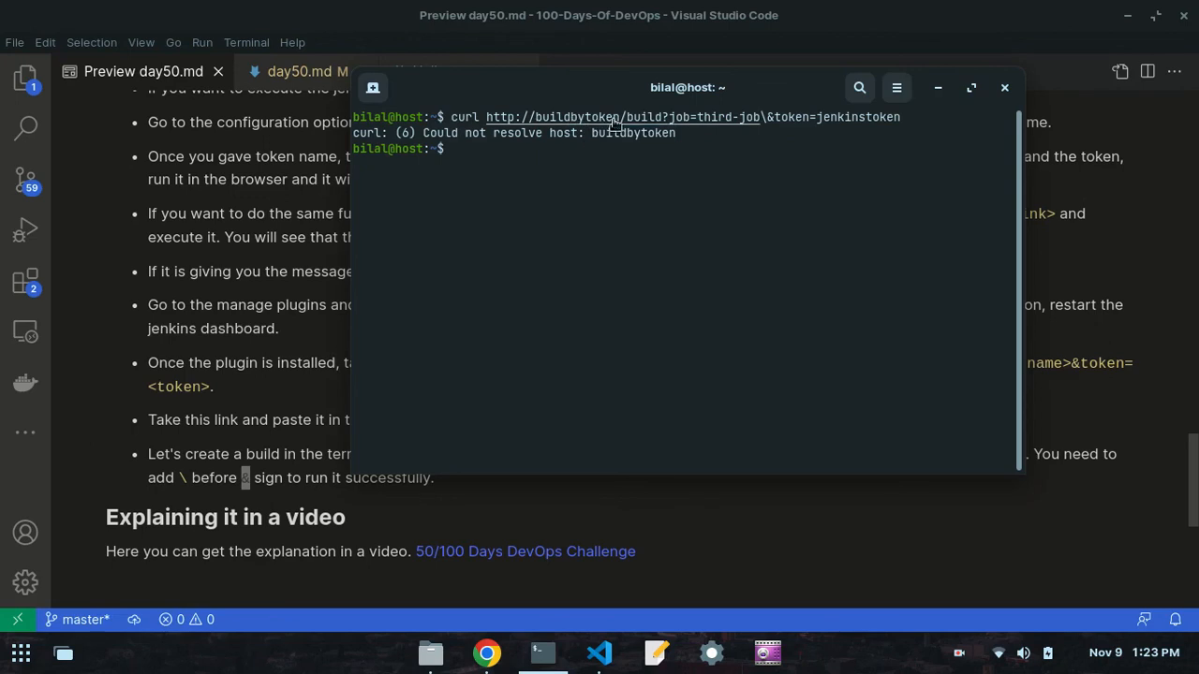
- Switch to Chrome and replace the host buildbytoken in the third-job build URL with jenkins.local:8080
ctrl+click(608, 123)
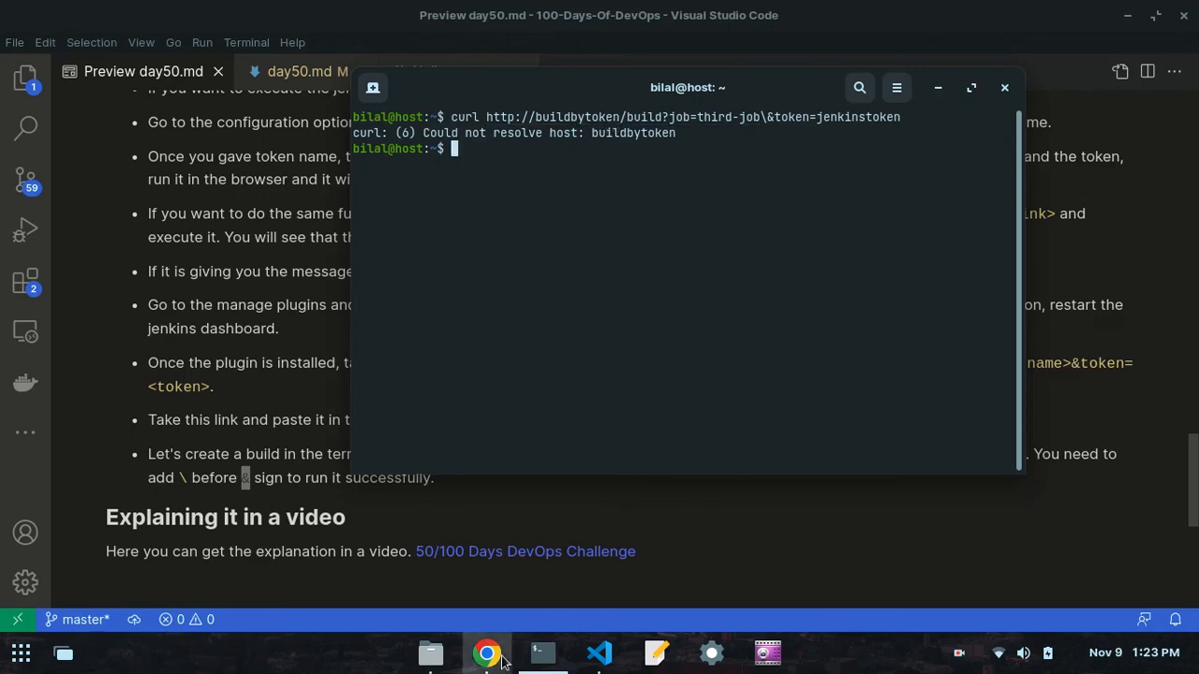
click(201, 49)
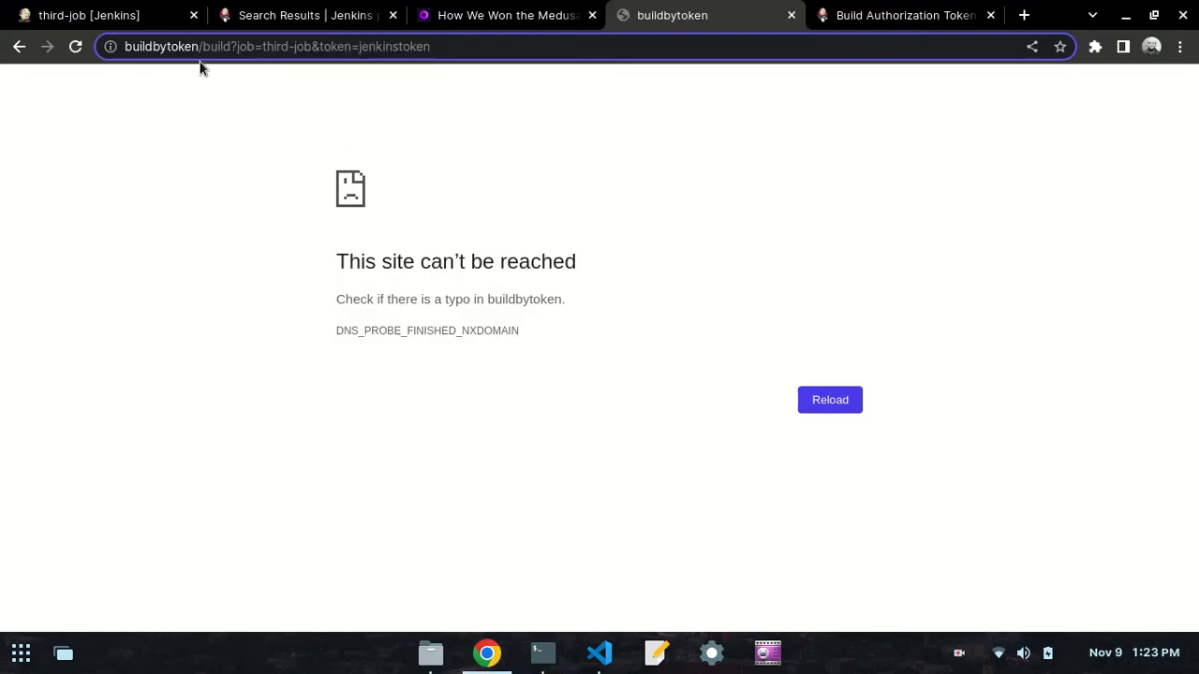
key(BackSpace)
key(BackSpace)
key(BackSpace)
key(BackSpace)
key(BackSpace)
key(BackSpace)
key(BackSpace)
key(BackSpace)
key(BackSpace)
key(BackSpace)
key(BackSpace)
key(BackSpace)
text(local)
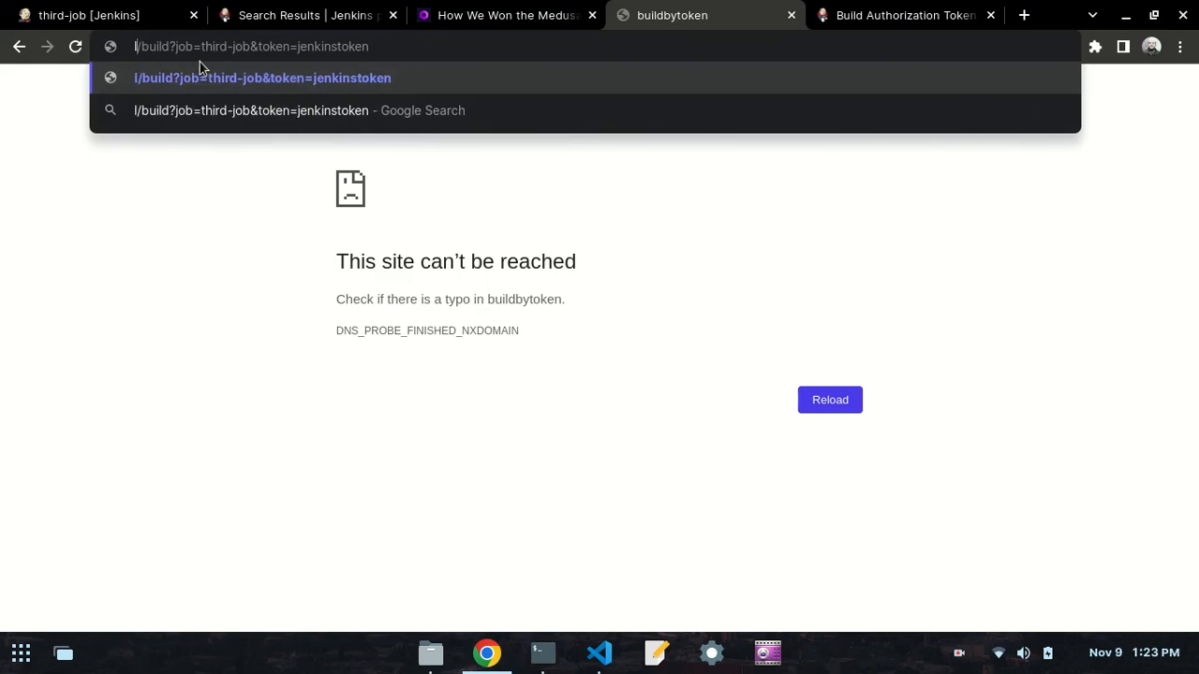
key(BackSpace)
key(BackSpace)
key(BackSpace)
key(BackSpace)
key(BackSpace)
text(jen)
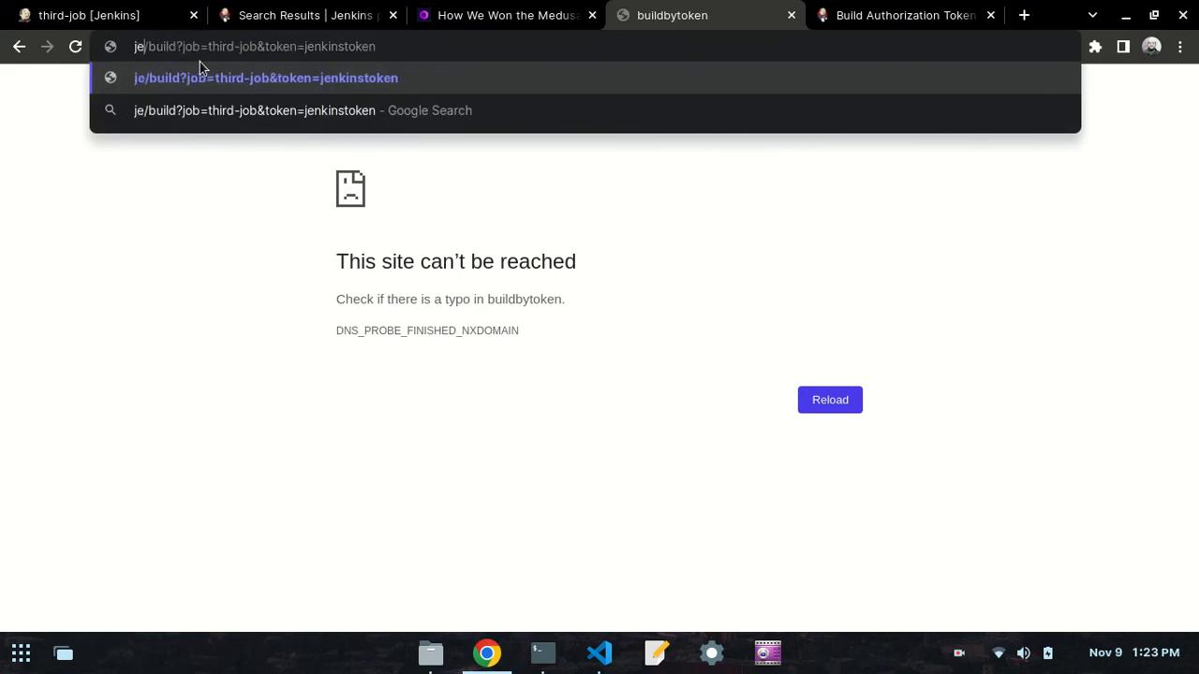
text(kins.local)
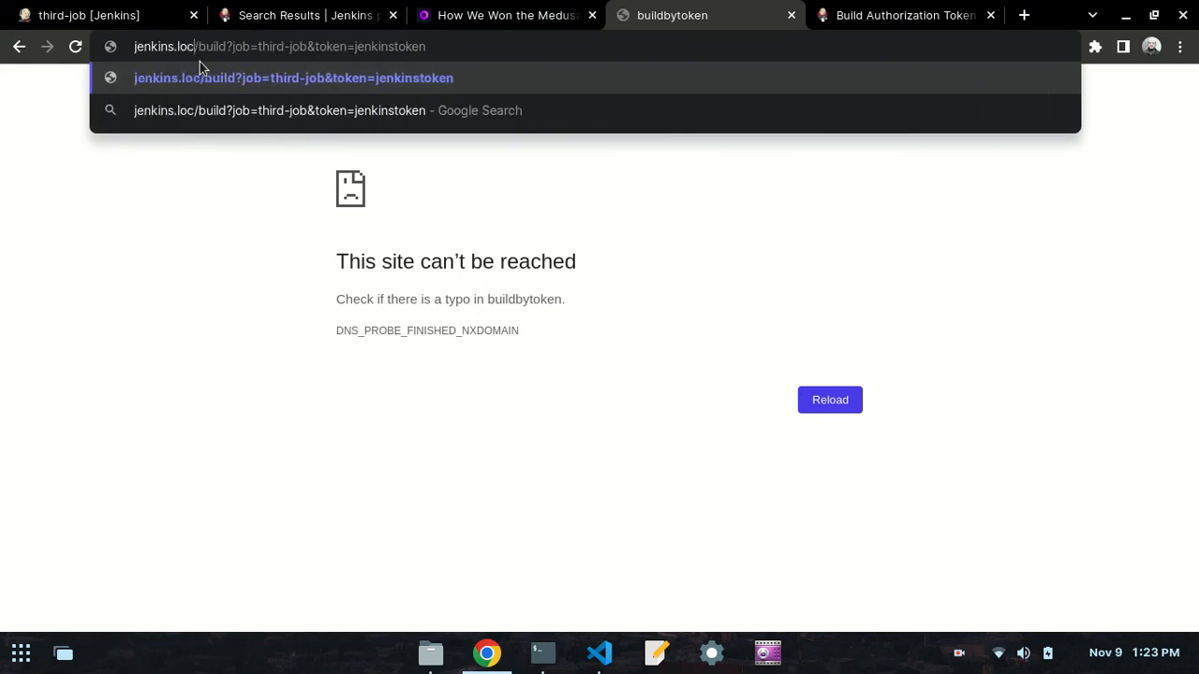
text(:8080)
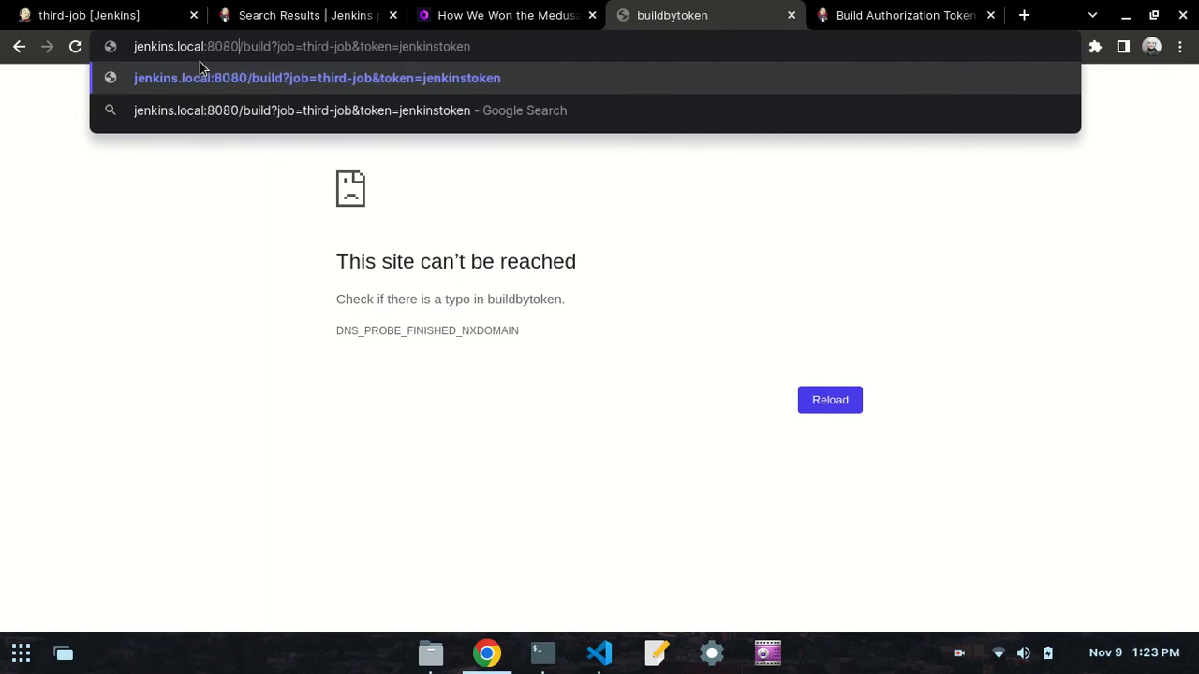
- Load the jenkins.local:8080 build URL and check third-job's build history for a new build
click(72, 20)
click(646, 15)
click(641, 37)
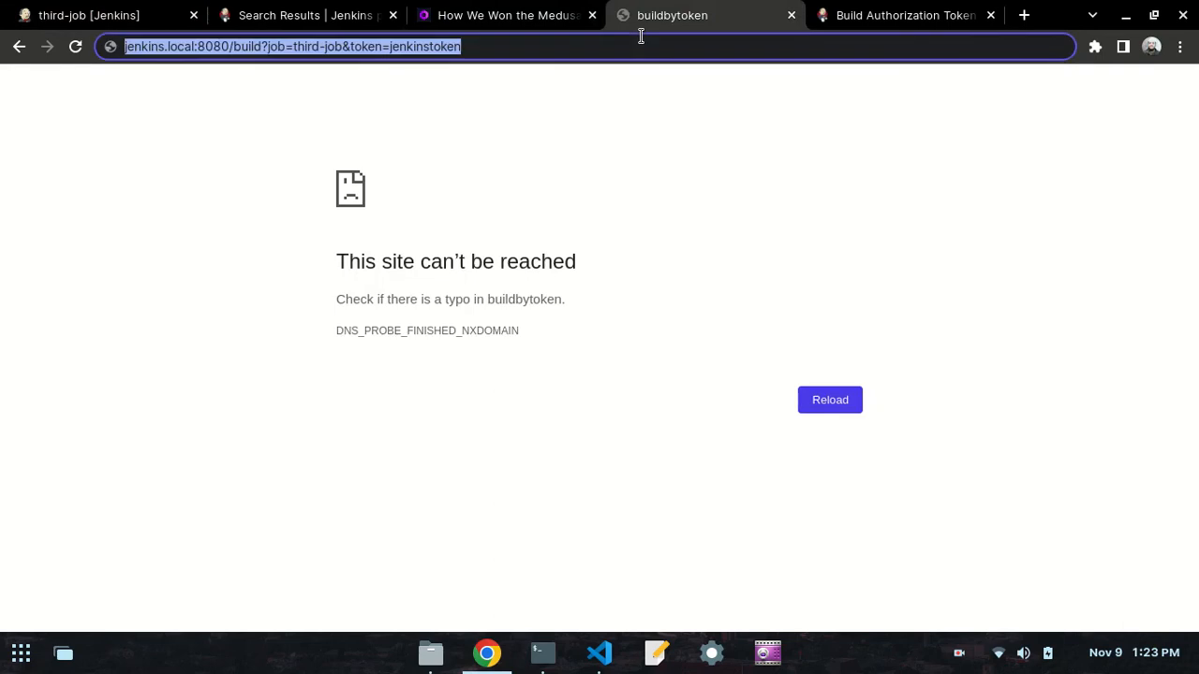
key(Return)
key(ctrl+1)
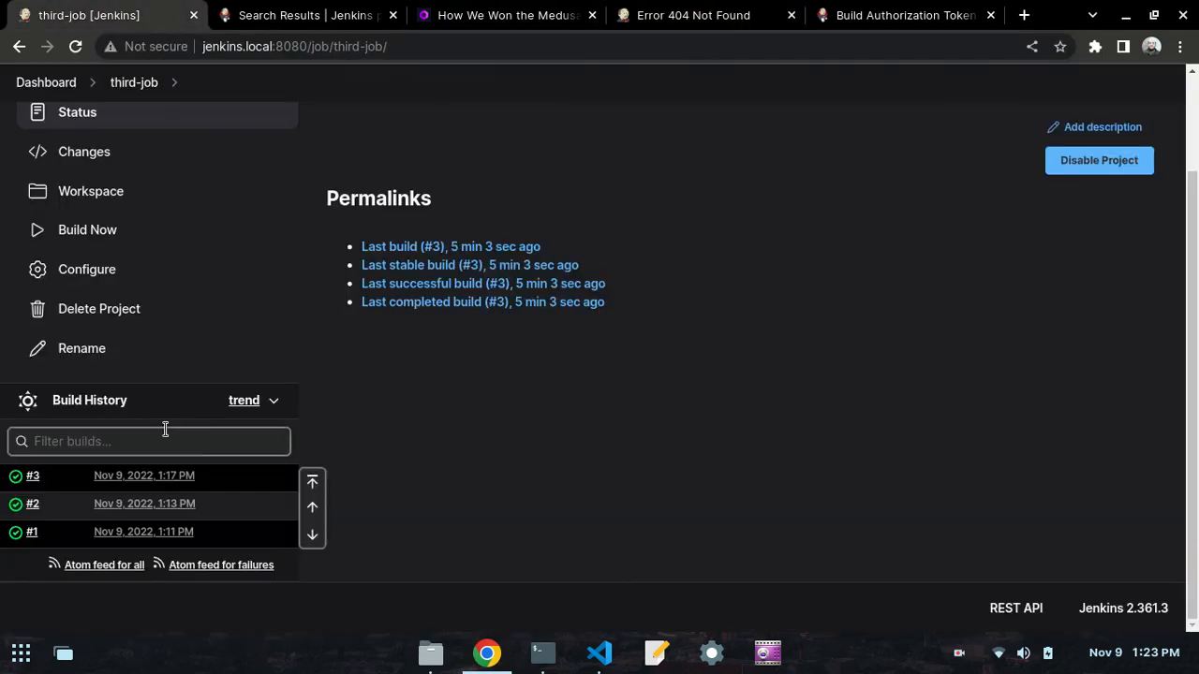
- Examine the build URL's response page, then reload the third-job page and check its build history again
click(680, 21)
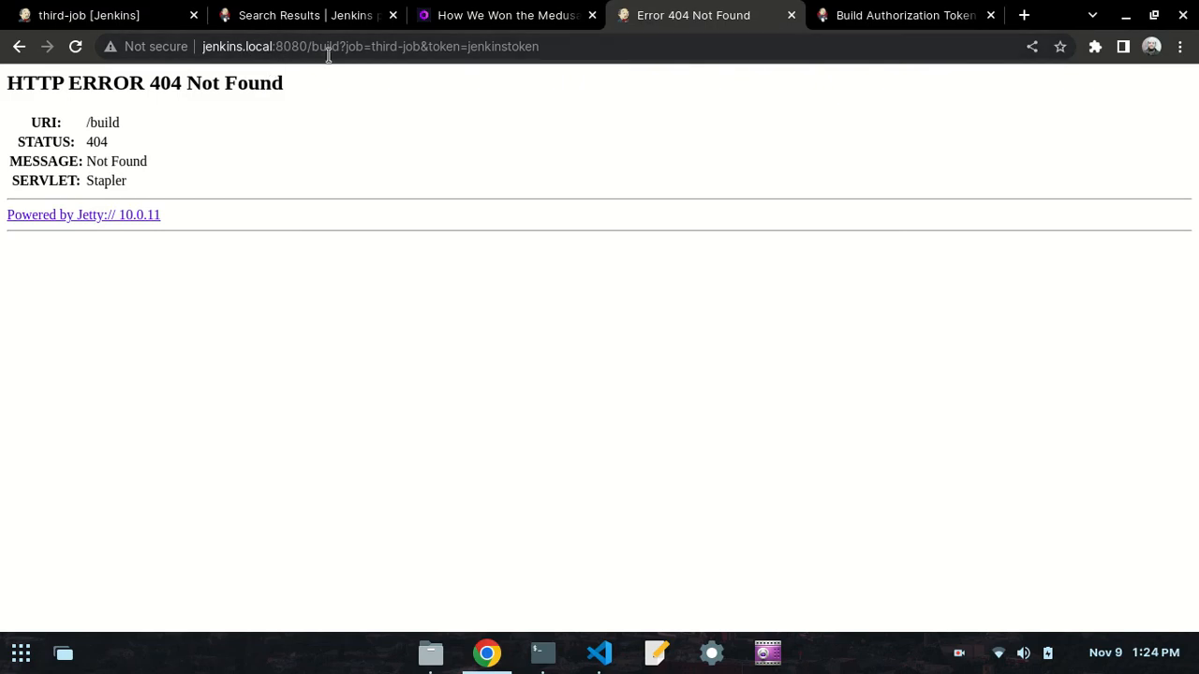
click(431, 47)
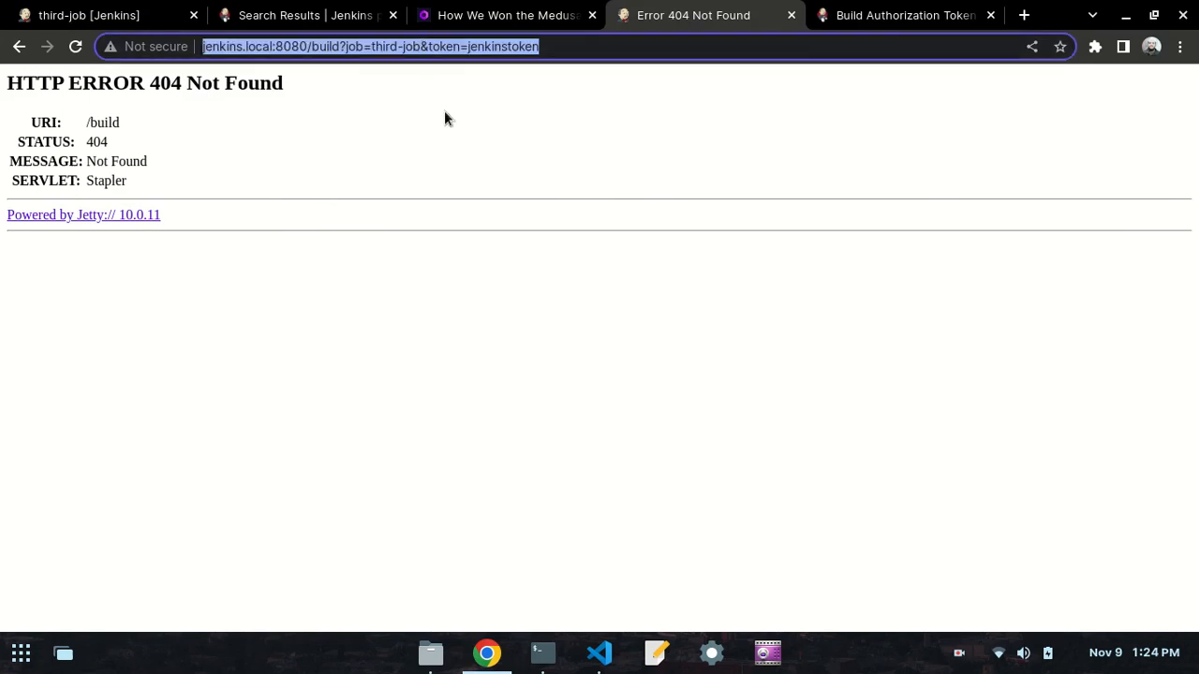
click(504, 270)
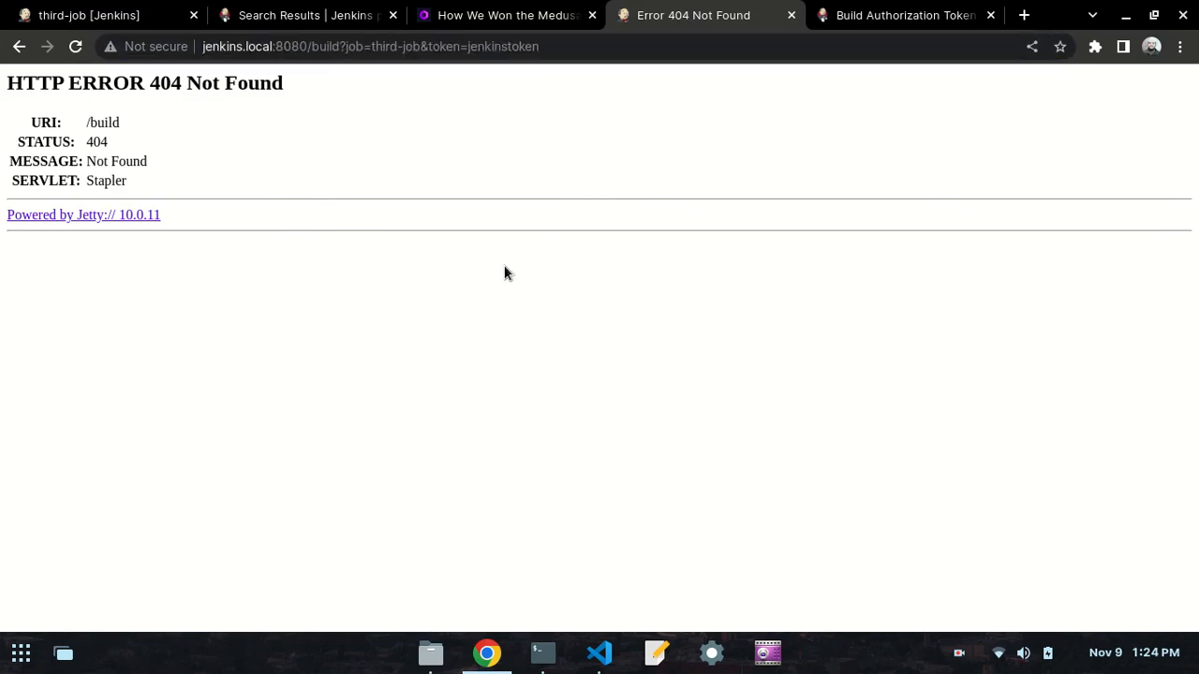
click(37, 13)
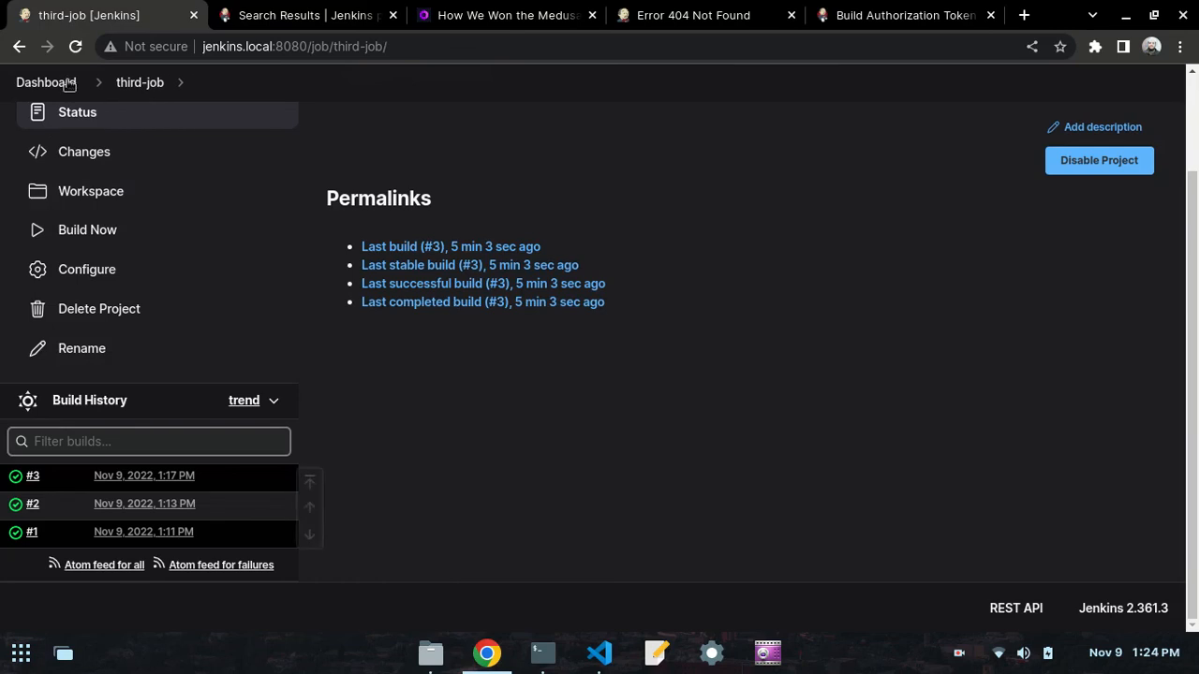
click(75, 46)
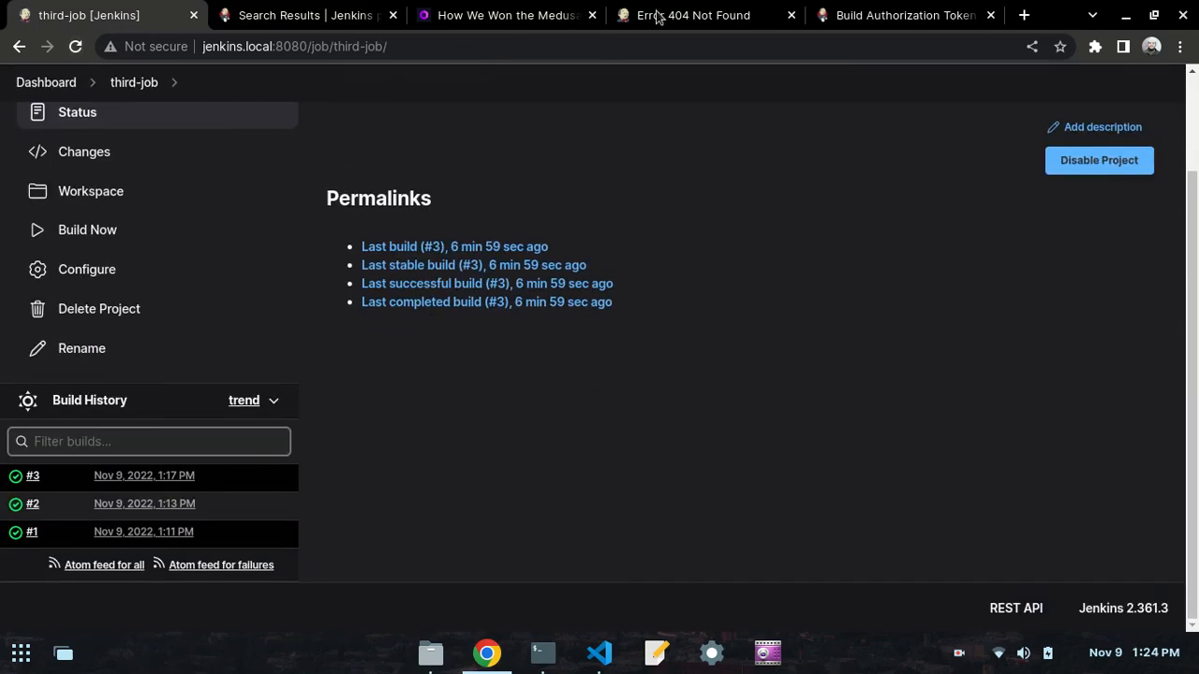
- In the Terminal, recall the curl command, change its host to jenkins.local:8080 and run it
click(655, 13)
click(541, 650)
key(Up)
key(Left)
key(Left)
key(Left)
key(Left)
key(Left)
key(Left)
key(Left)
key(Left)
key(Left)
key(Left)
key(Left)
key(Left)
key(Left)
key(Left)
key(Left)
key(Left)
key(Left)
key(Left)
key(Left)
key(Left)
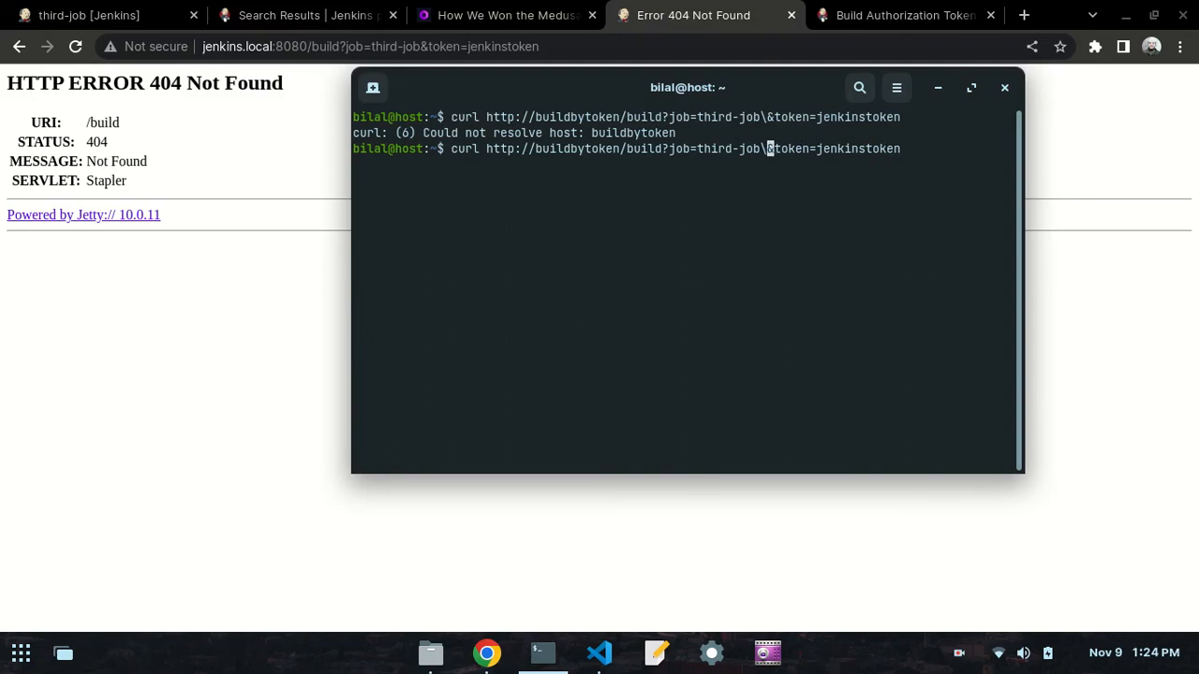
key(BackSpace)
key(BackSpace)
key(BackSpace)
key(BackSpace)
key(BackSpace)
key(BackSpace)
key(BackSpace)
key(BackSpace)
key(BackSpace)
key(BackSpace)
key(BackSpace)
key(BackSpace)
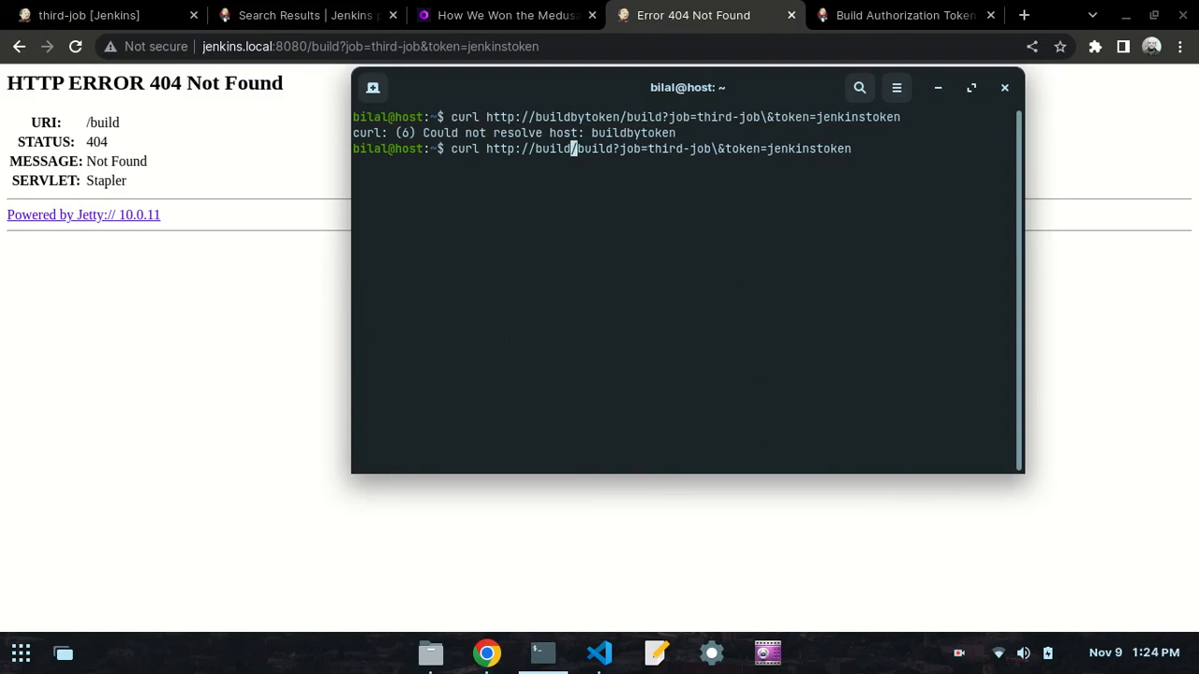
text(jenkins.local:8080)
key(Return)
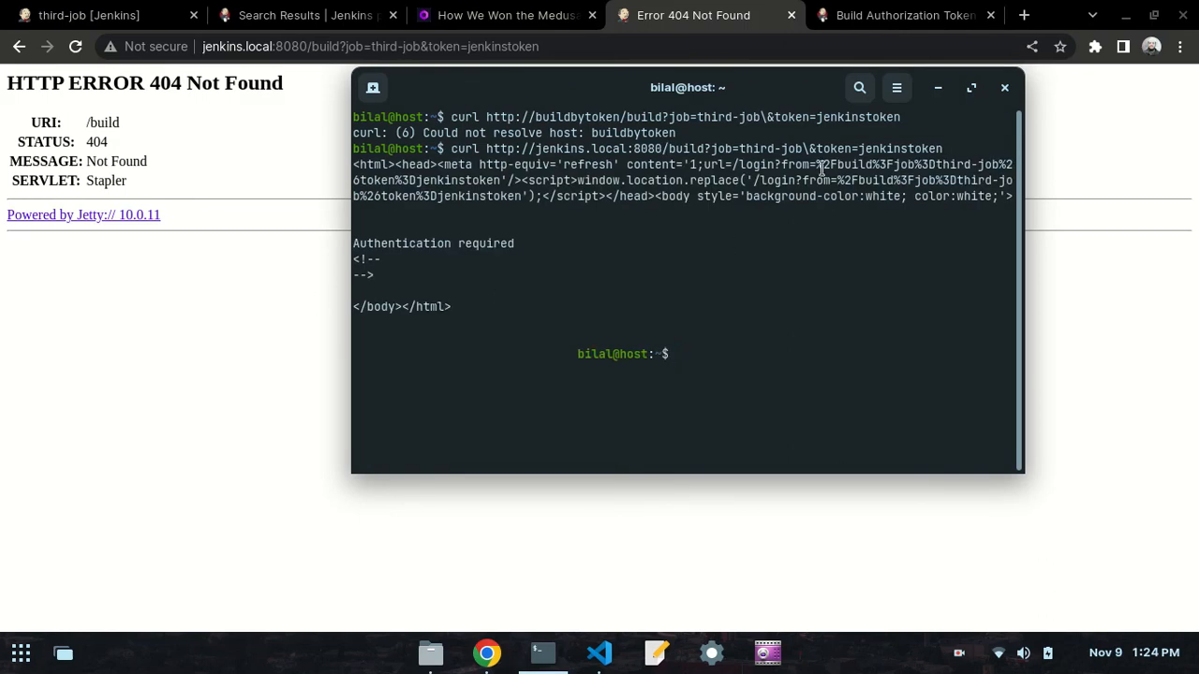
- Clear the terminal, then copy the buildByToken example link for the RevolutionTest job from the plugin page in Chrome
text(clear)
key(Return)
click(209, 284)
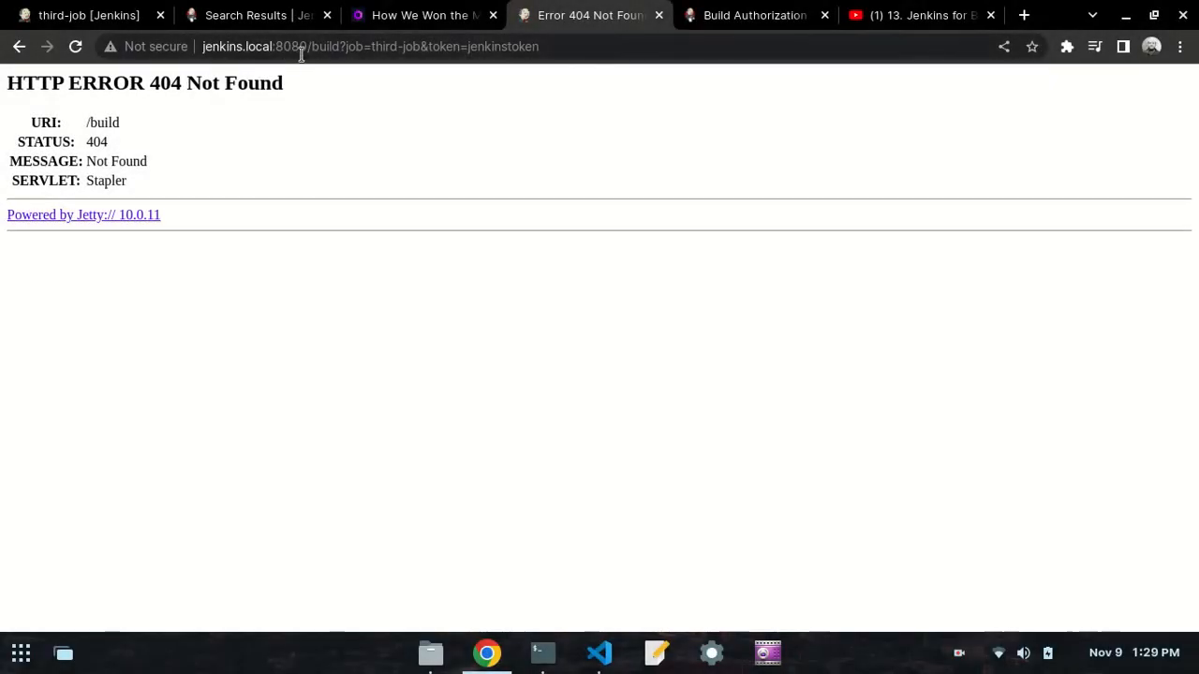
click(705, 14)
right_click(389, 367)
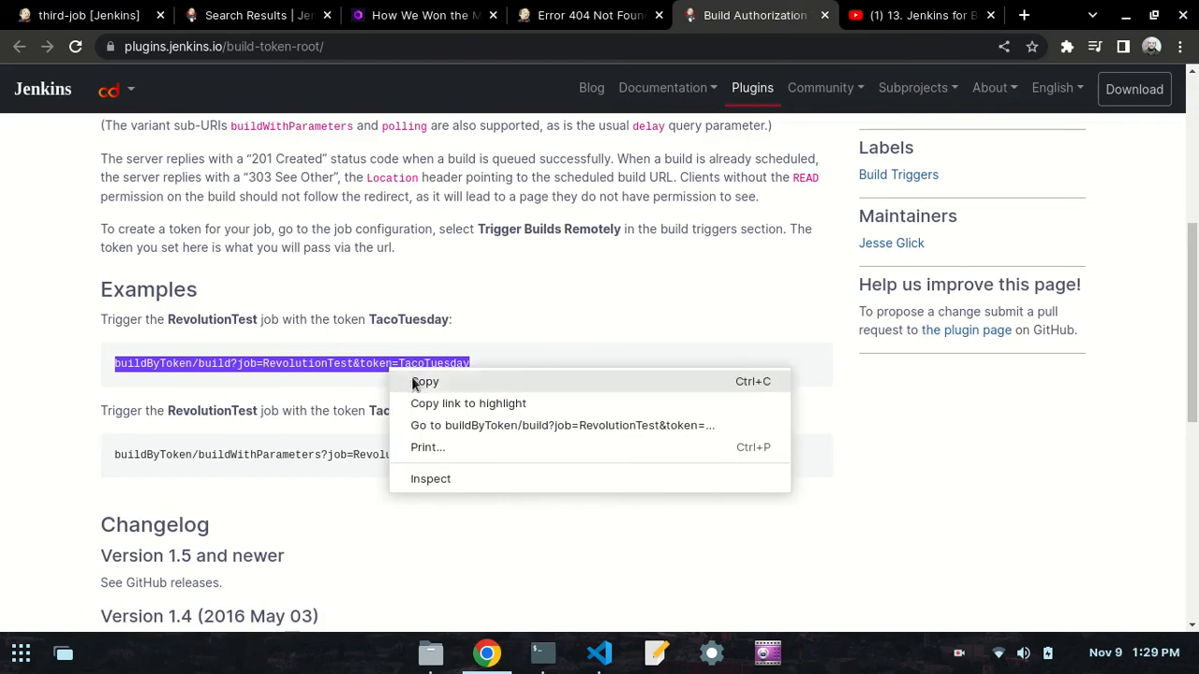
click(428, 383)
- Replace everything after jenkins.local:8080/ in the failed build URL with the copied buildByToken example
click(318, 11)
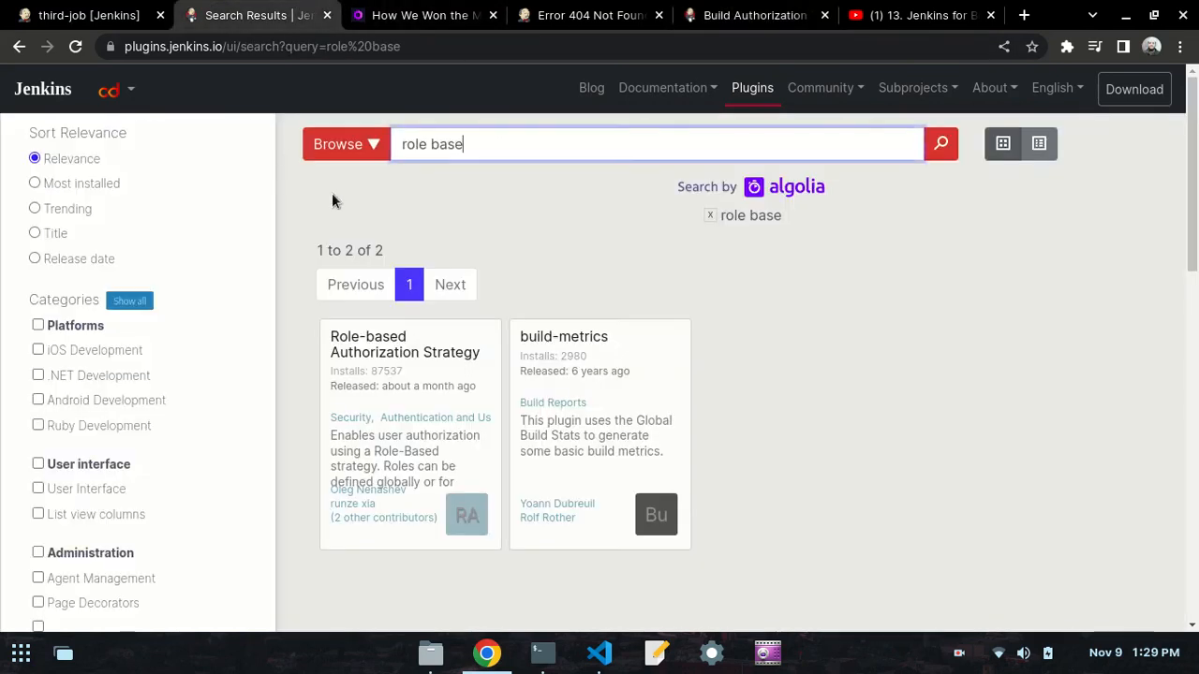
click(84, 15)
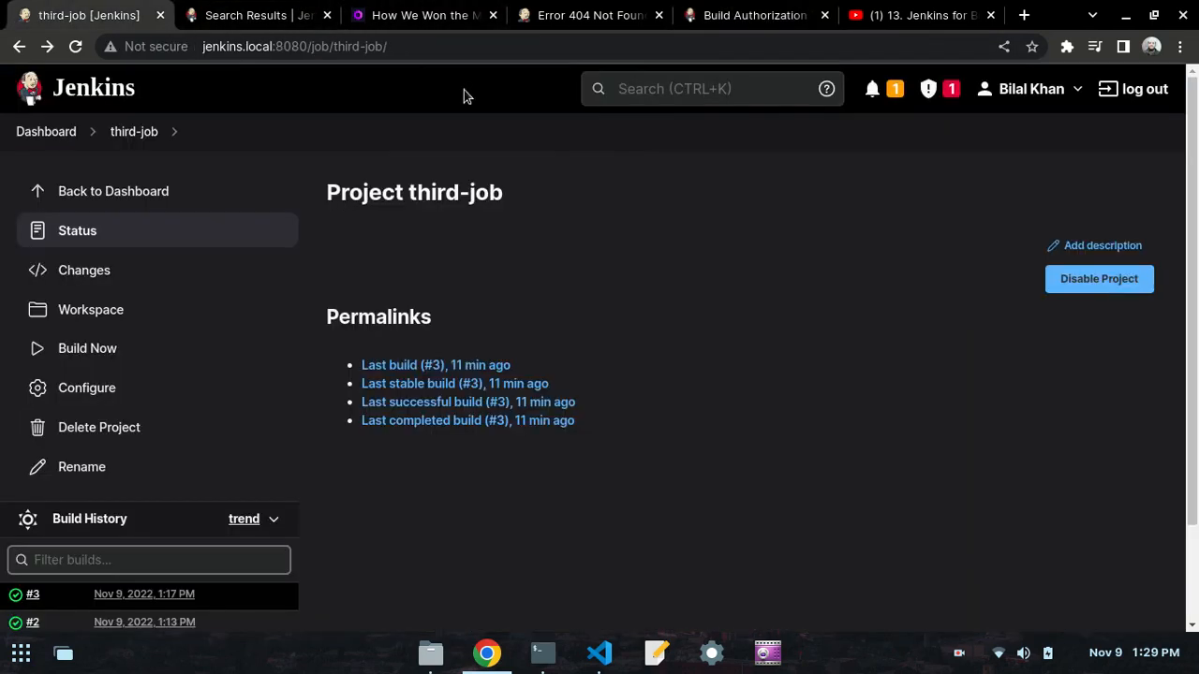
click(570, 13)
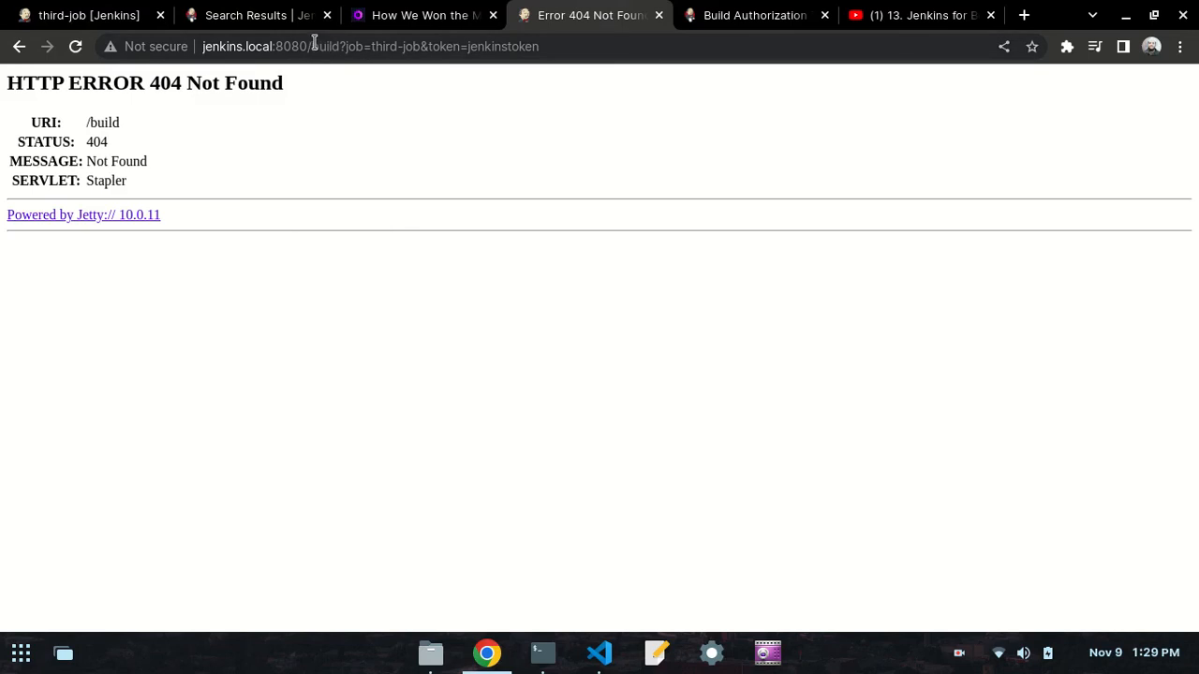
drag(312, 46, 591, 53)
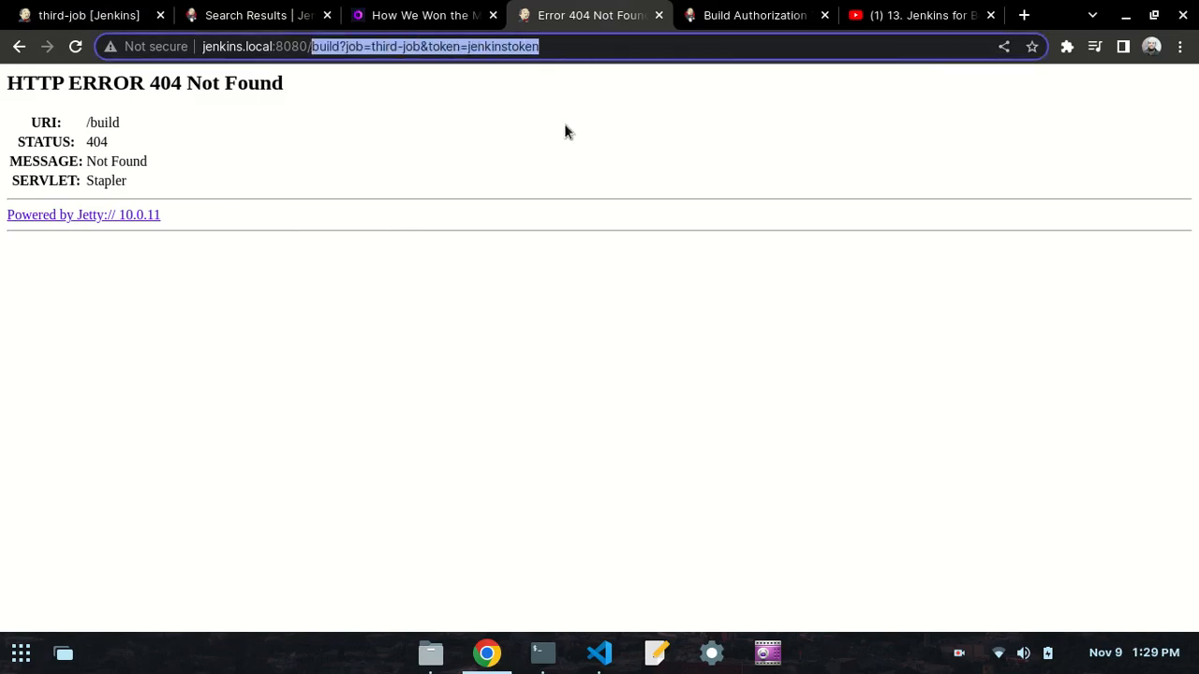
key(BackSpace)
key(ctrl+v)
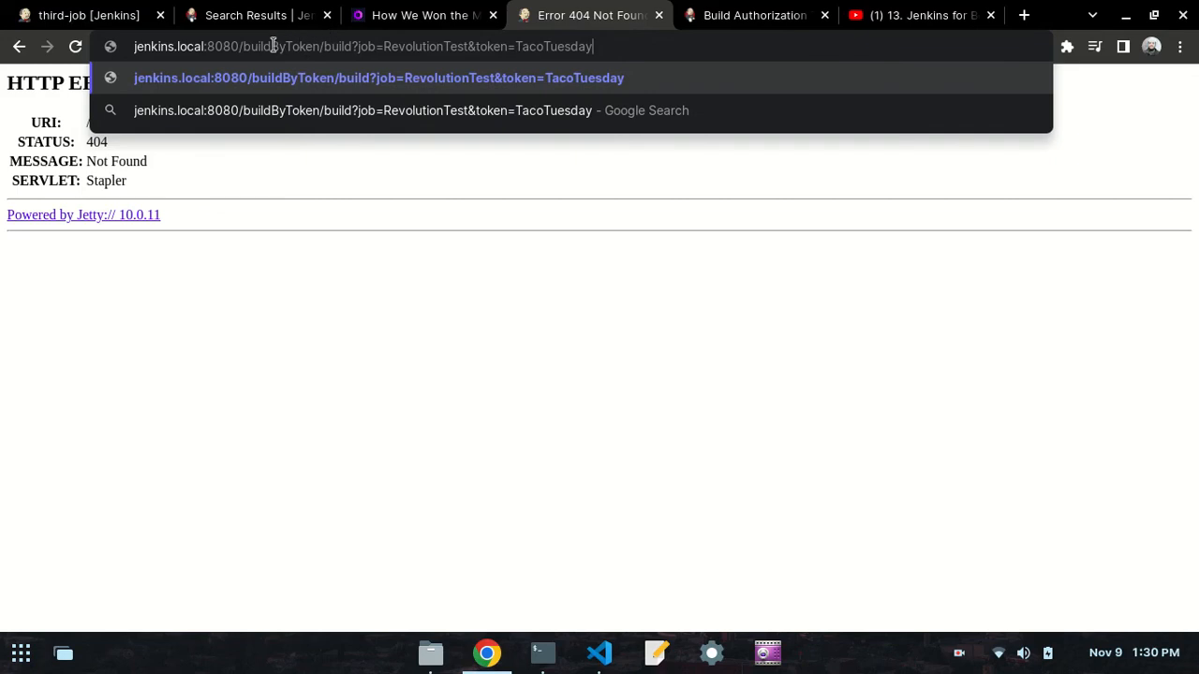
- Examine the URL's structure, highlighting the jenkins.local:8080/ host part and the buildByToken path segment
drag(248, 45, 316, 47)
click(315, 48)
drag(242, 47, 110, 50)
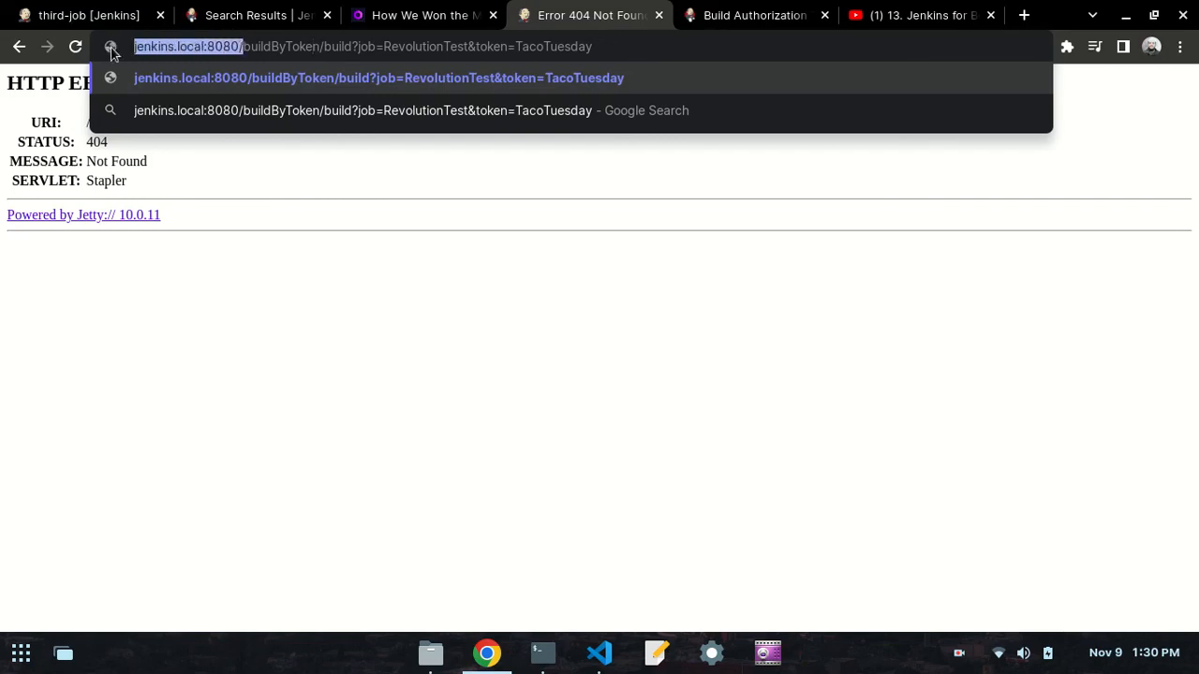
click(207, 55)
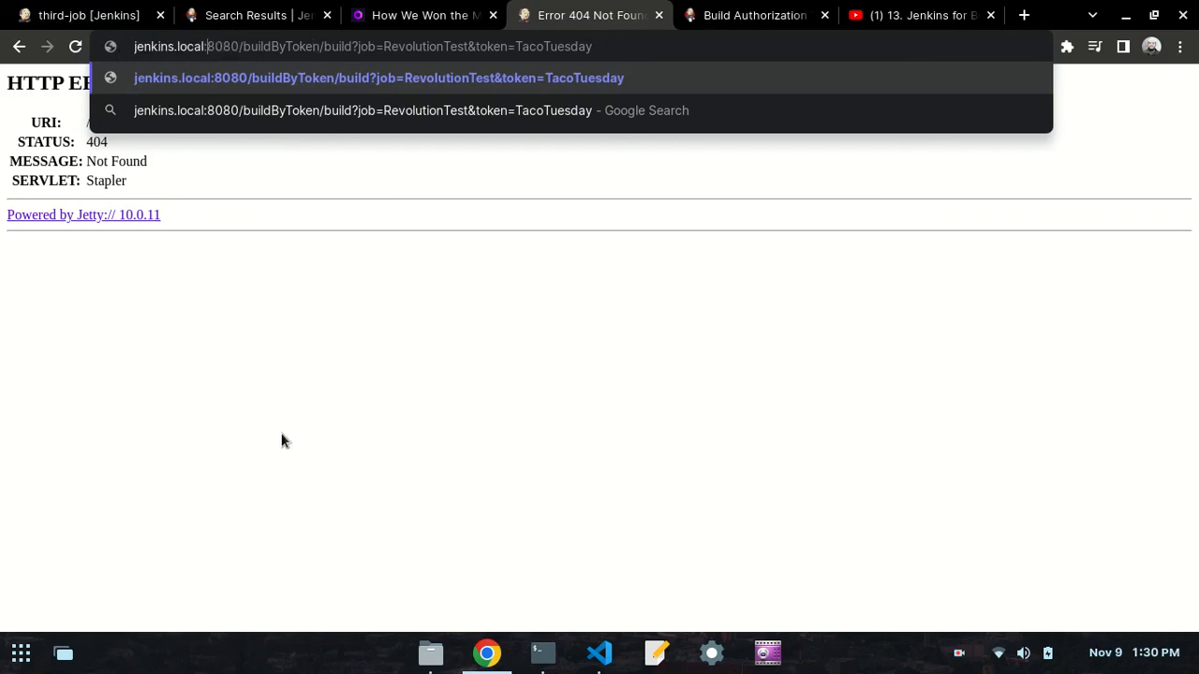
click(297, 372)
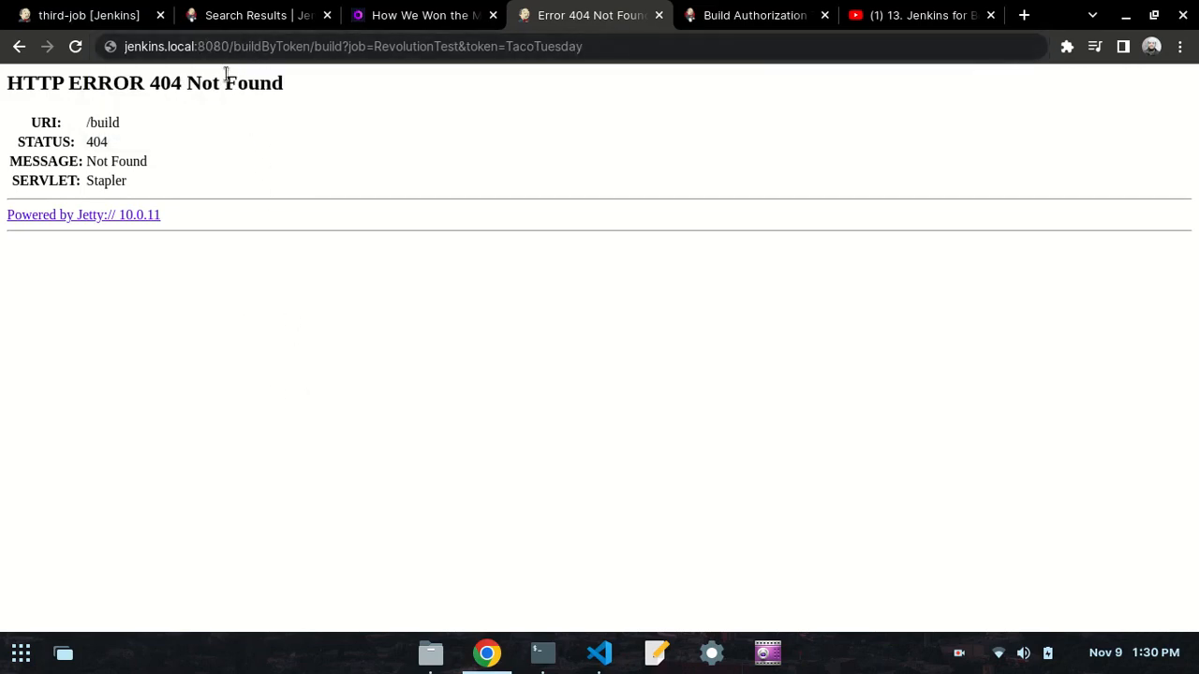
drag(232, 53, 303, 53)
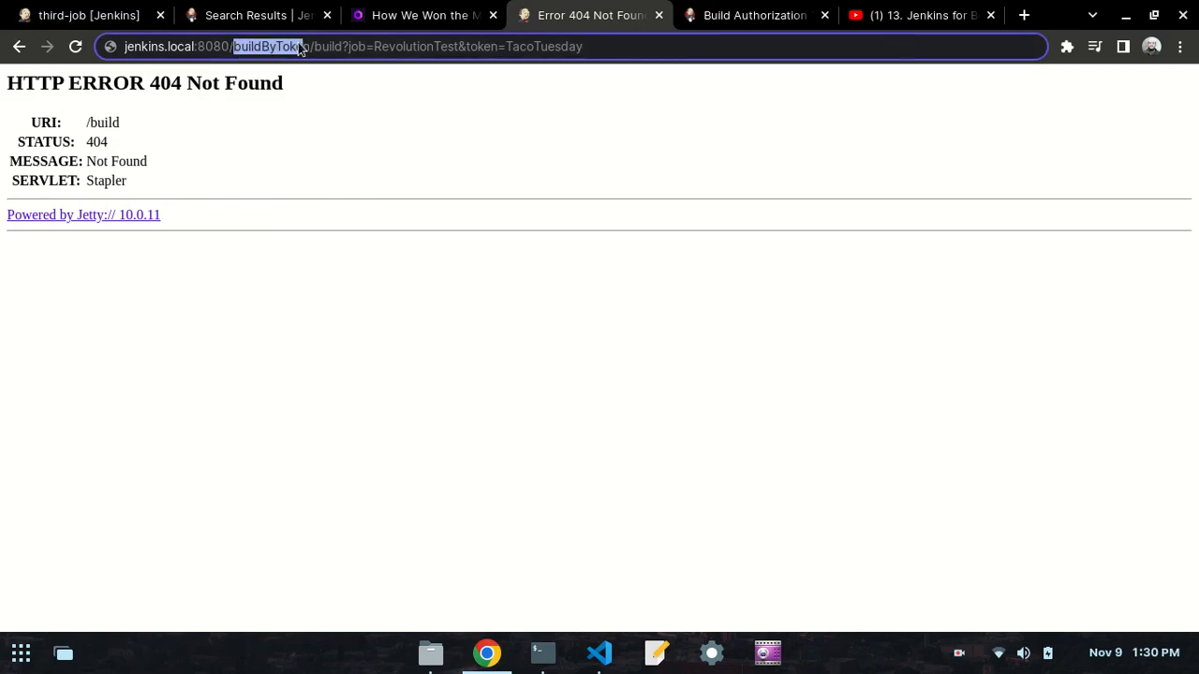
click(305, 45)
drag(307, 45, 173, 39)
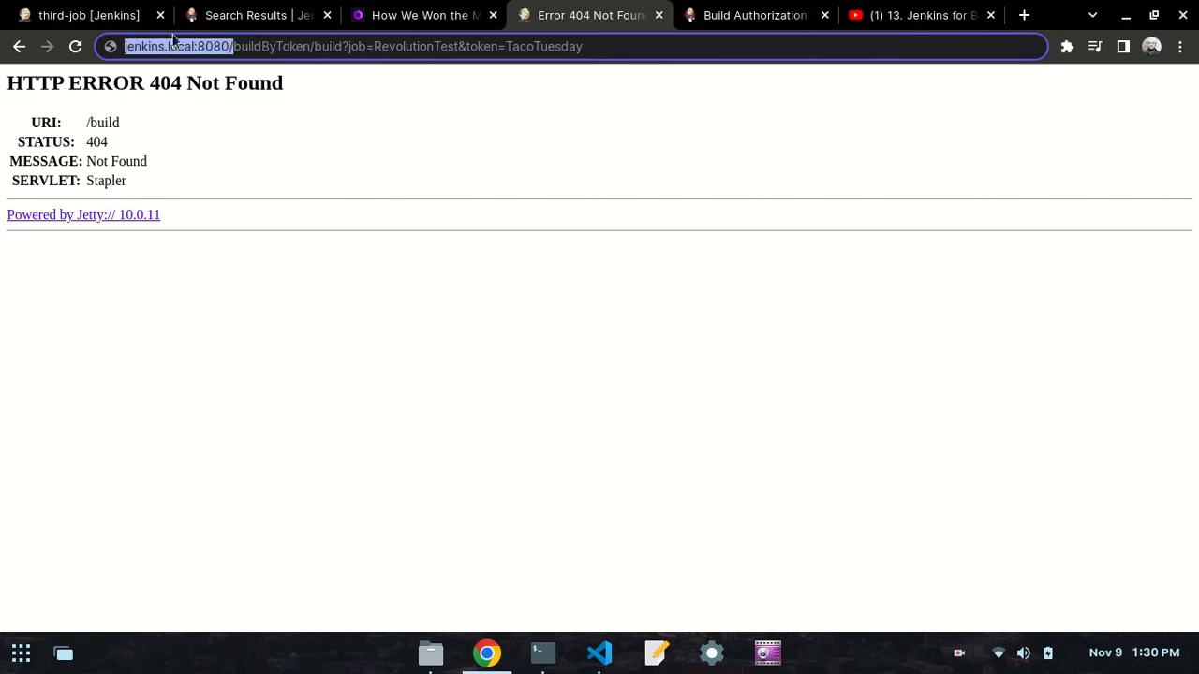
click(311, 73)
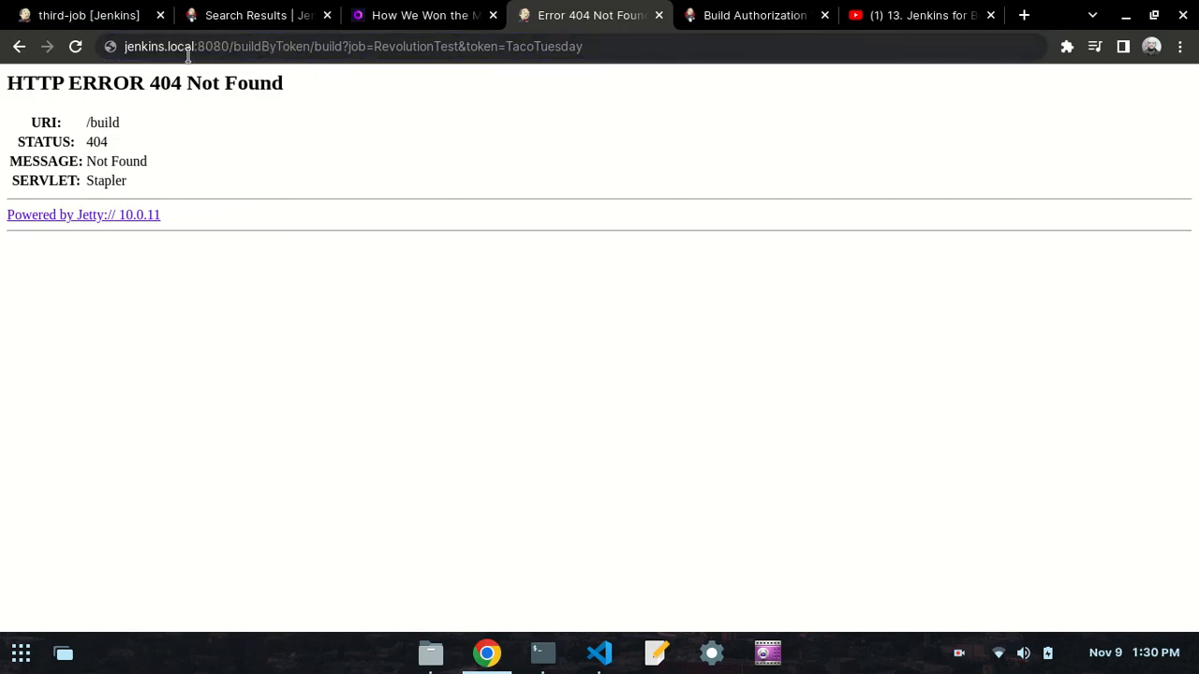
drag(232, 52, 309, 46)
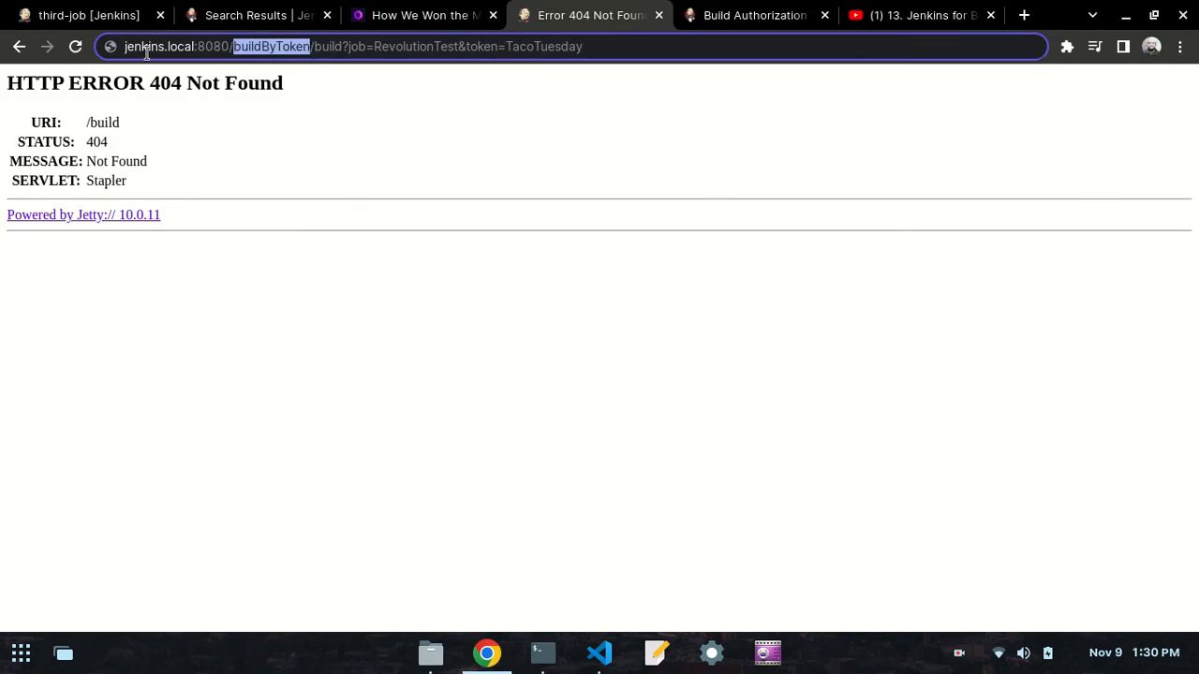
- Replace the example token at the end of the buildByToken URL with the job's own authentication token
key(End)
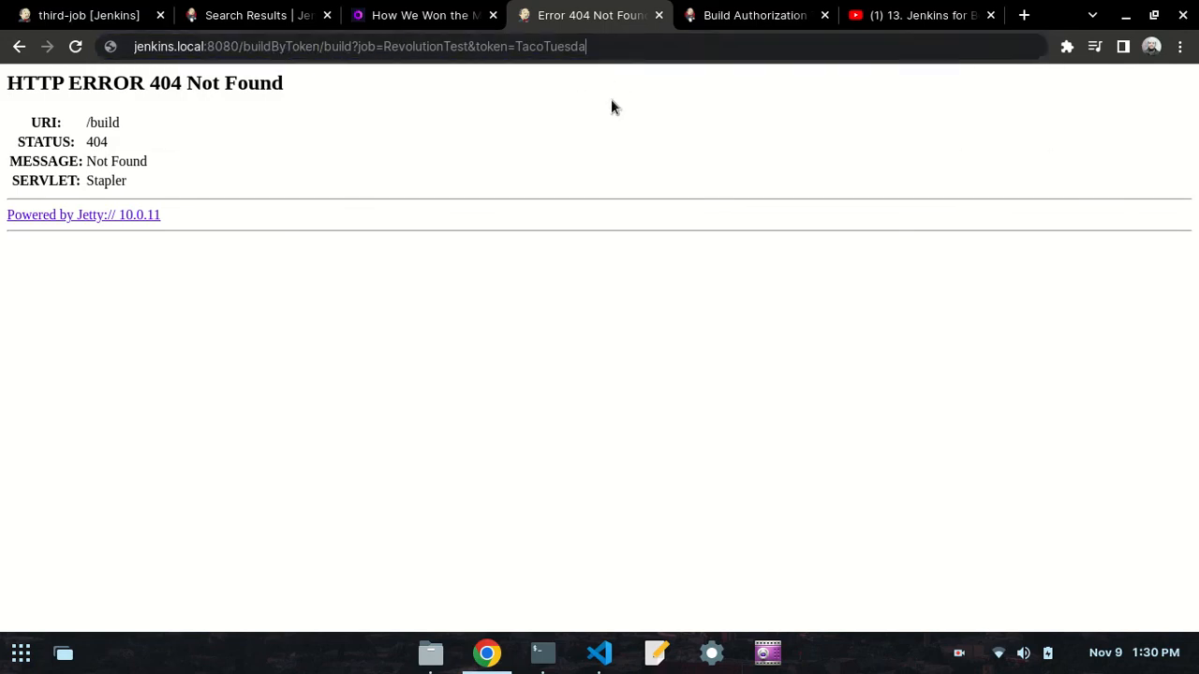
key(BackSpace)
key(BackSpace)
key(BackSpace)
key(BackSpace)
key(BackSpace)
key(BackSpace)
key(BackSpace)
key(BackSpace)
key(BackSpace)
key(BackSpace)
key(BackSpace)
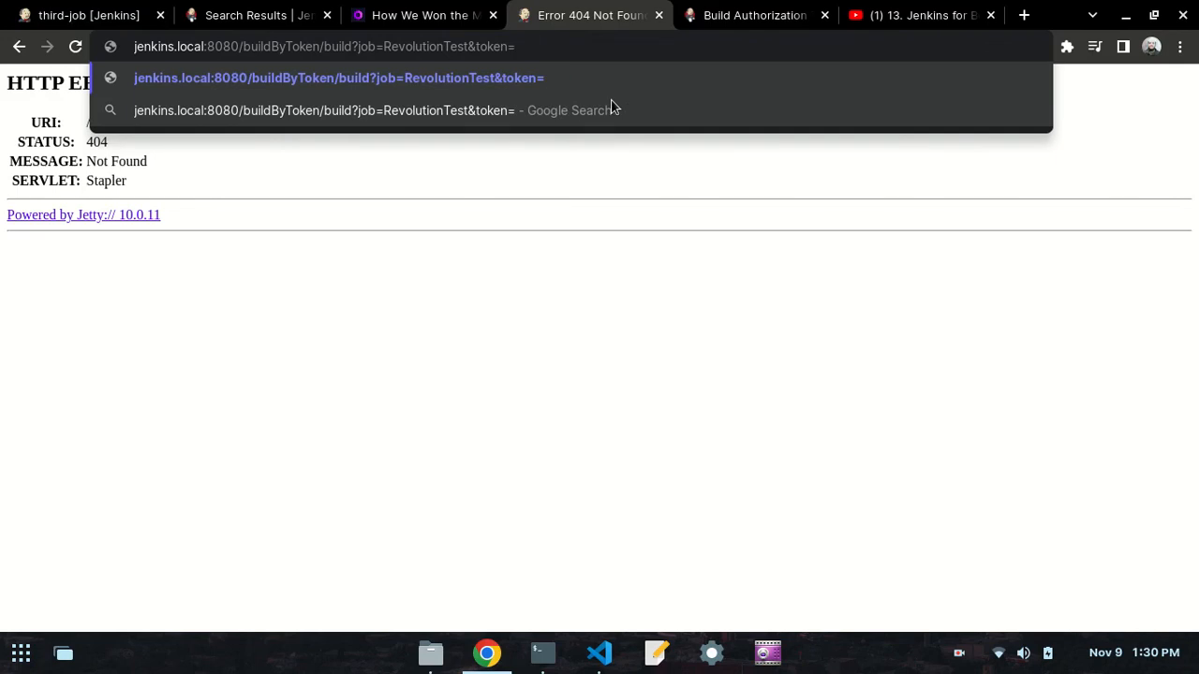
text(jenkinstoken)
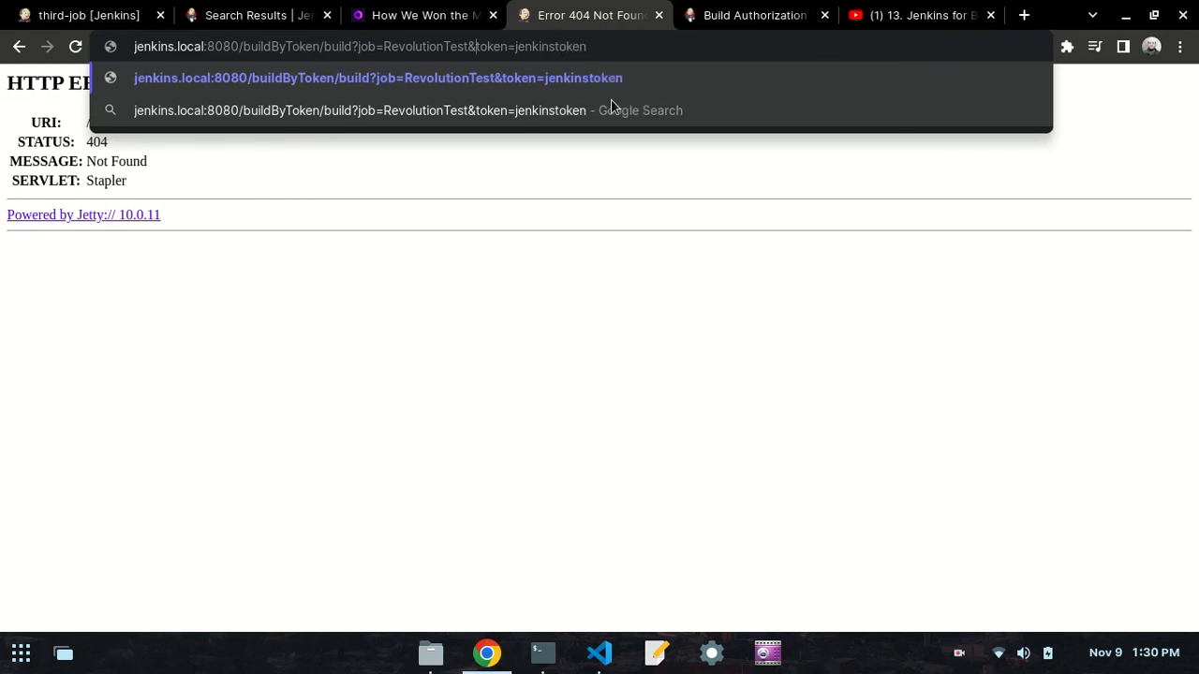
- Replace RevolutionTest with third-job as the job in the buildByToken URL and load it to trigger the build
key(BackSpace)
key(BackSpace)
key(BackSpace)
key(BackSpace)
key(BackSpace)
key(BackSpace)
key(BackSpace)
key(BackSpace)
key(BackSpace)
key(BackSpace)
key(BackSpace)
key(BackSpace)
key(BackSpace)
key(BackSpace)
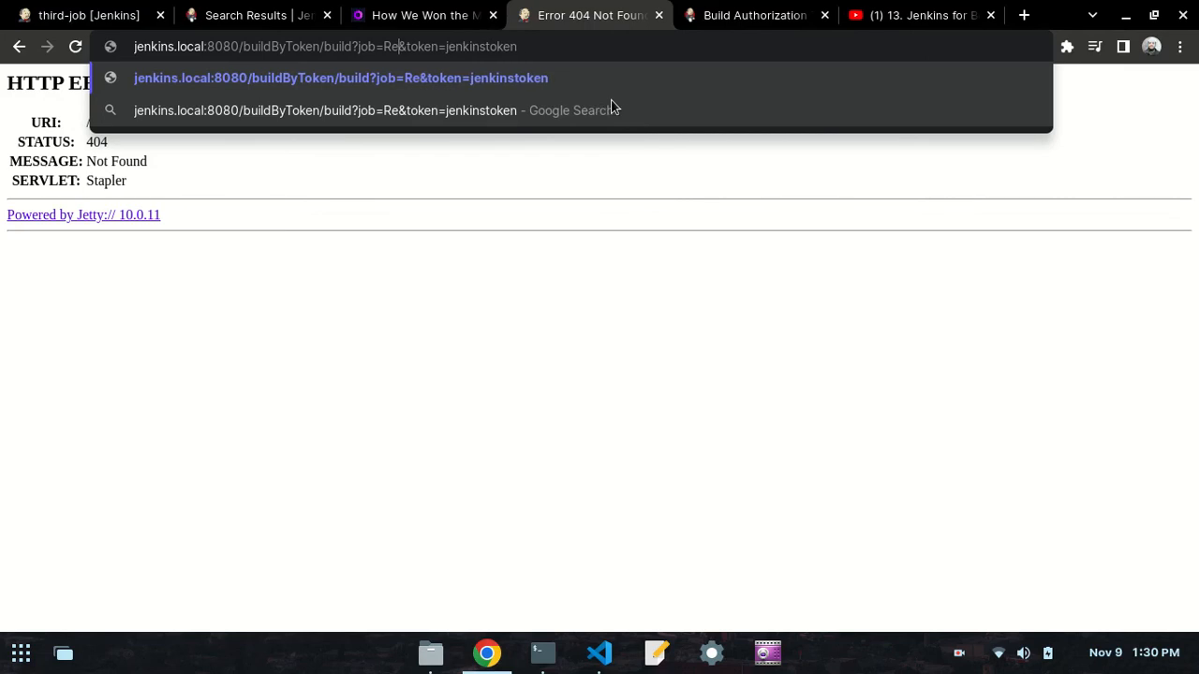
text(third)
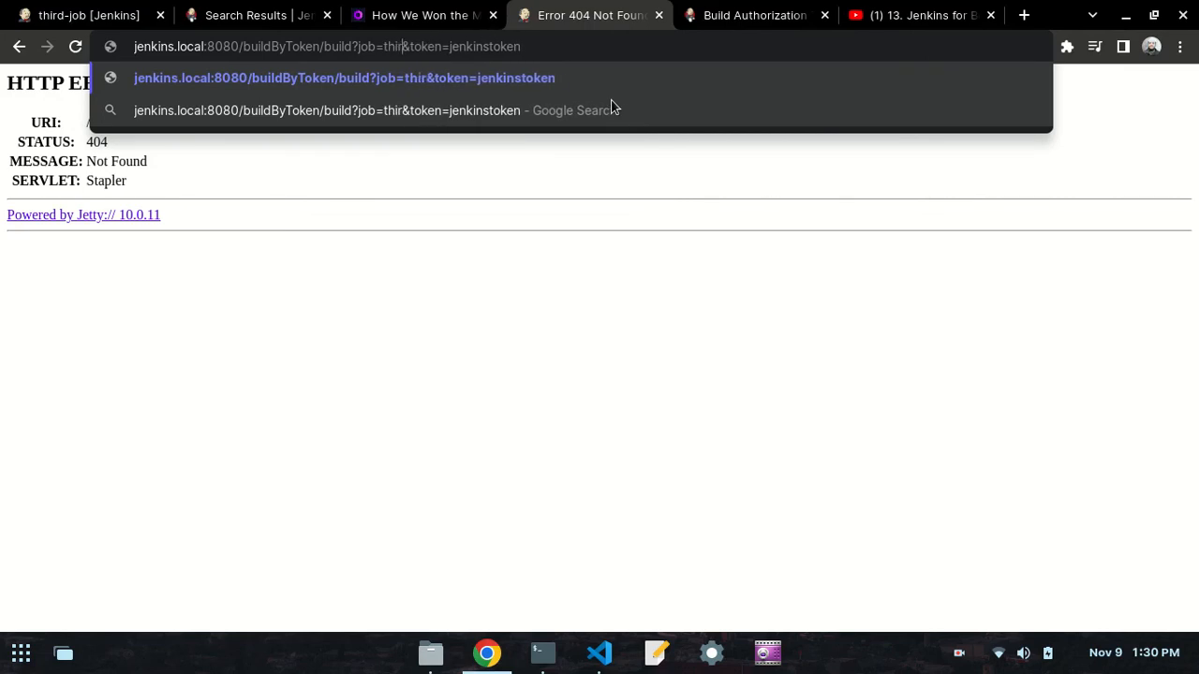
text(-job)
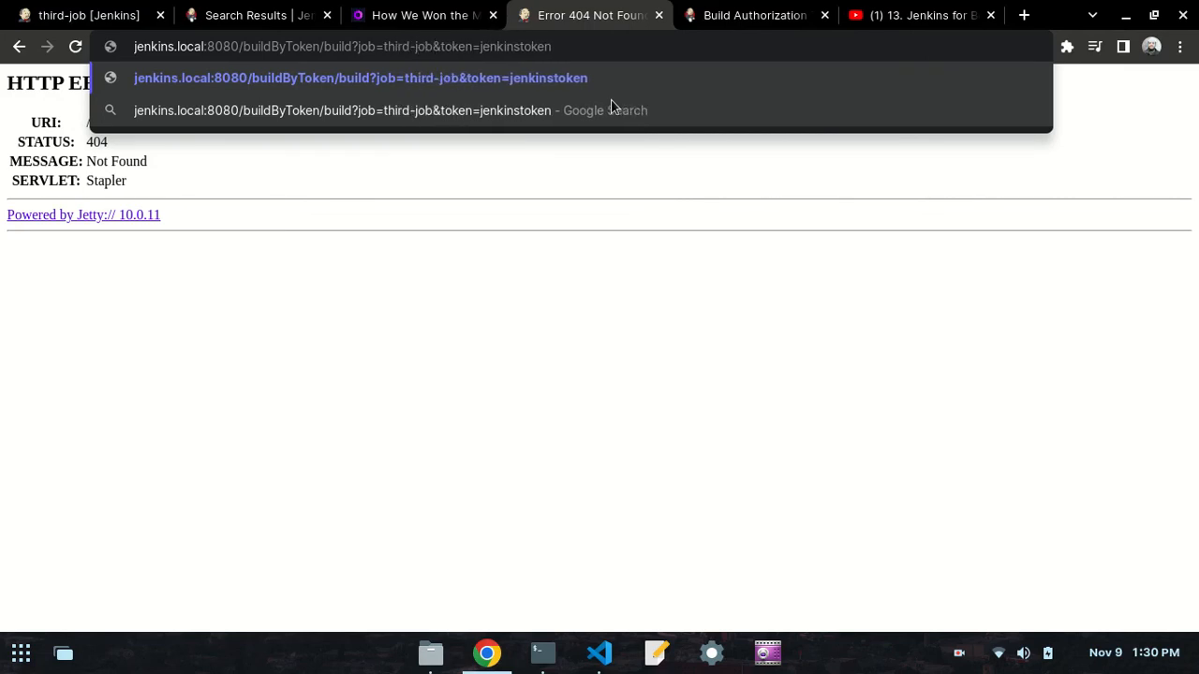
key(Return)
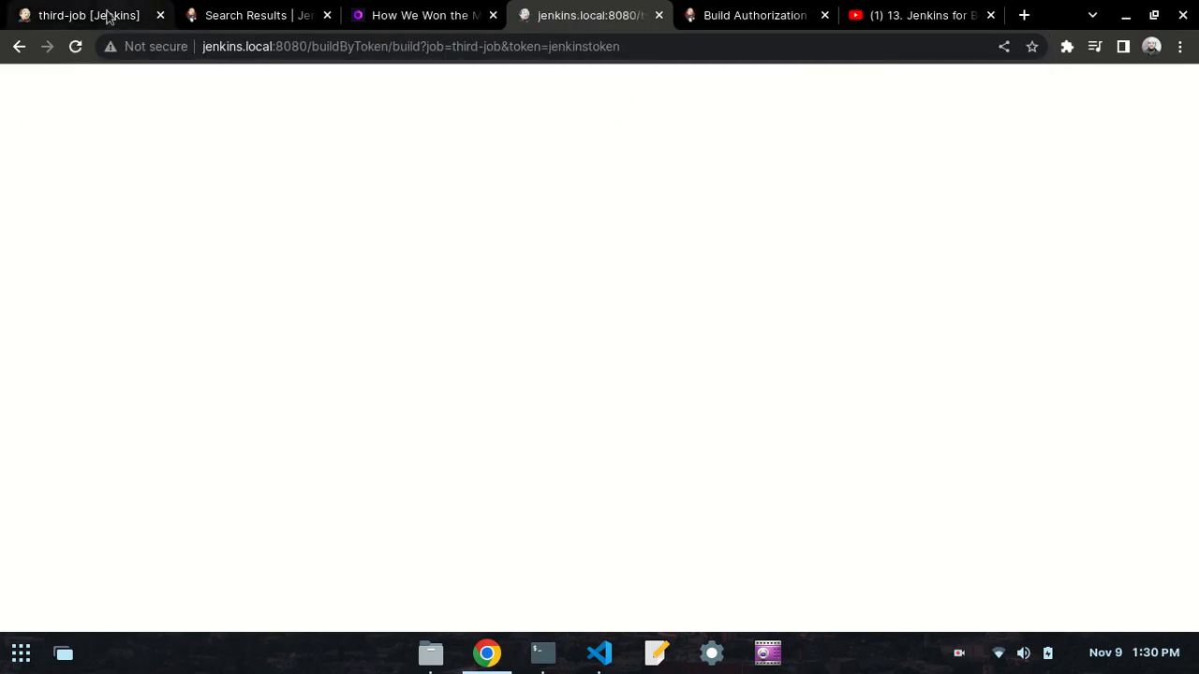
- Check third-job's build history, then open build #4 and read through its console output
click(89, 11)
scroll(261, 477, down, 2)
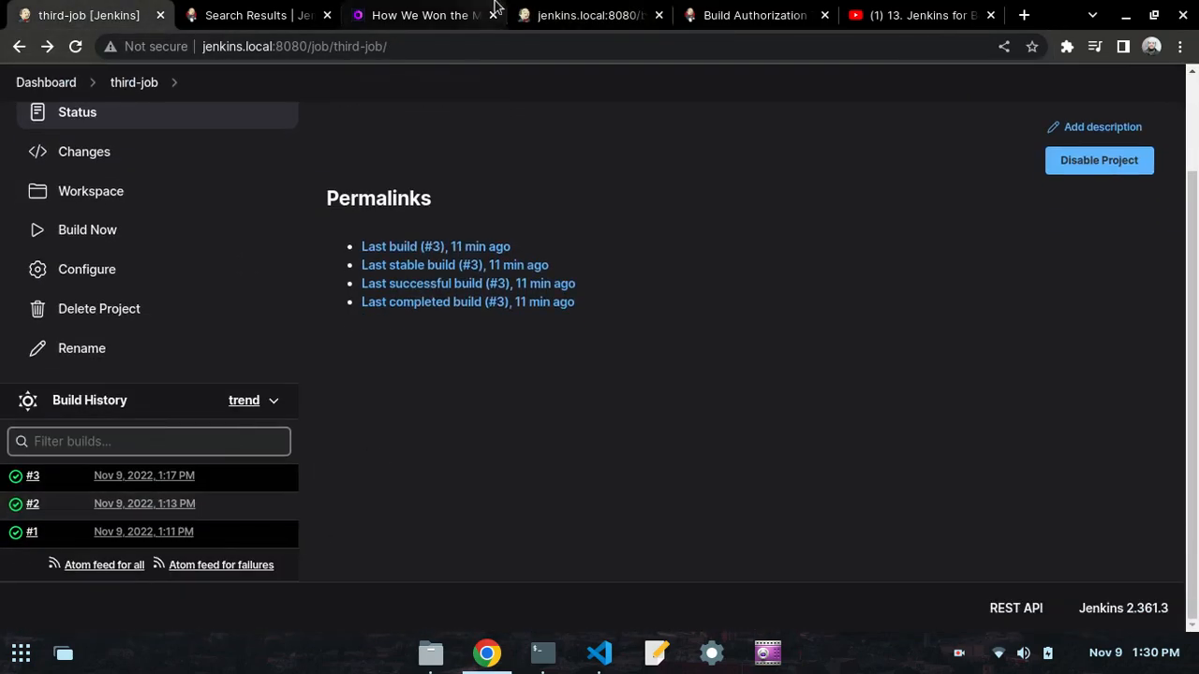
click(553, 9)
click(88, 11)
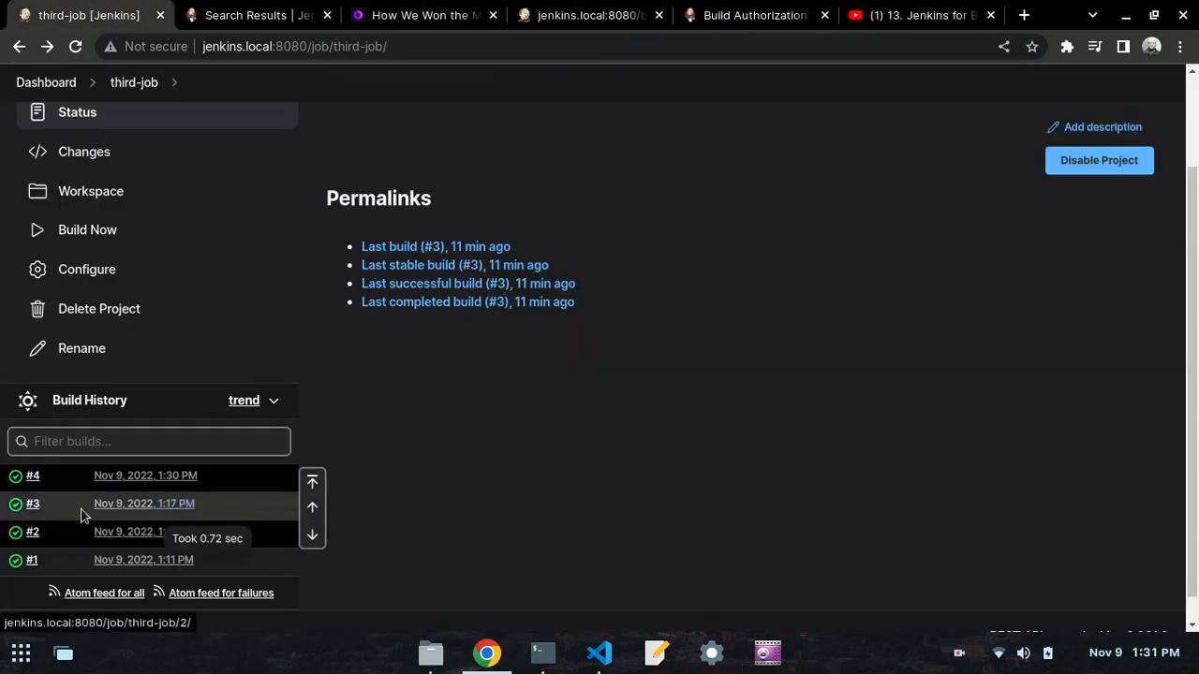
click(33, 476)
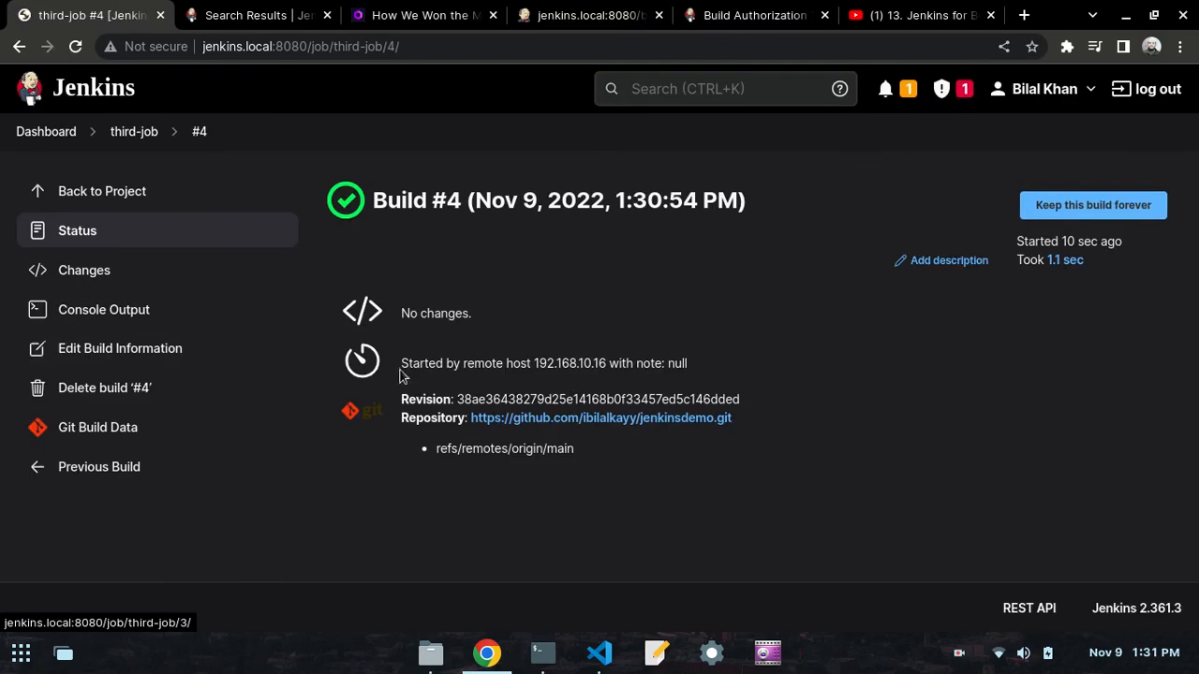
click(89, 312)
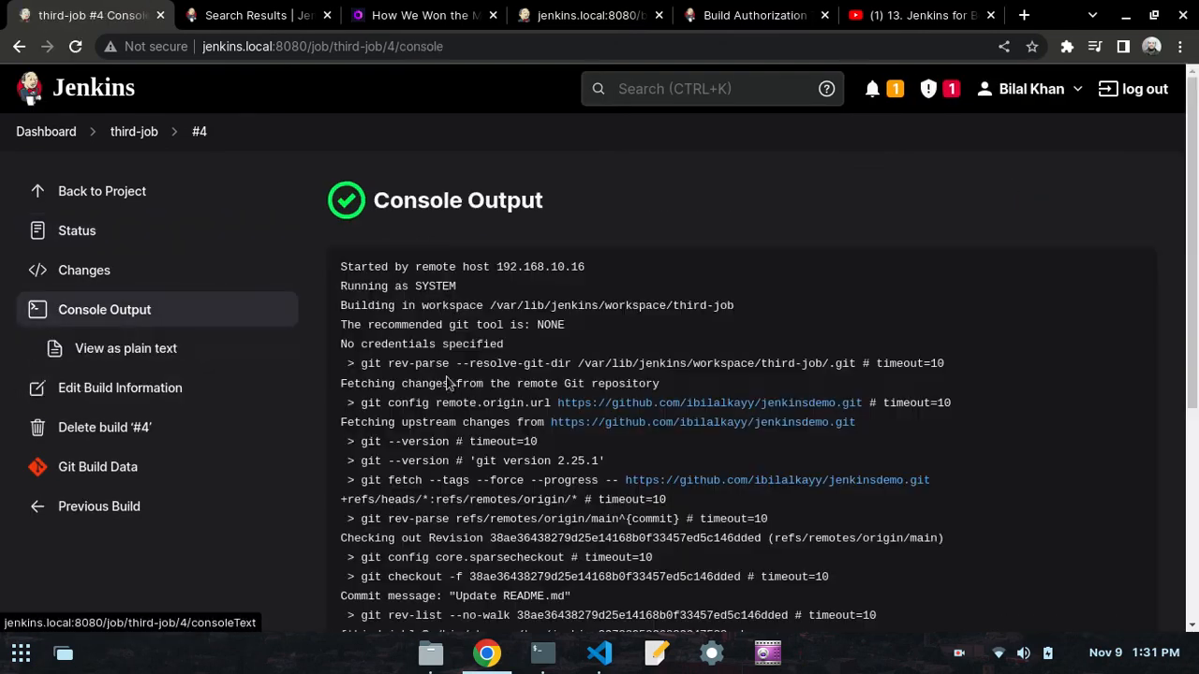
scroll(640, 429, down, 4)
scroll(406, 418, up, 4)
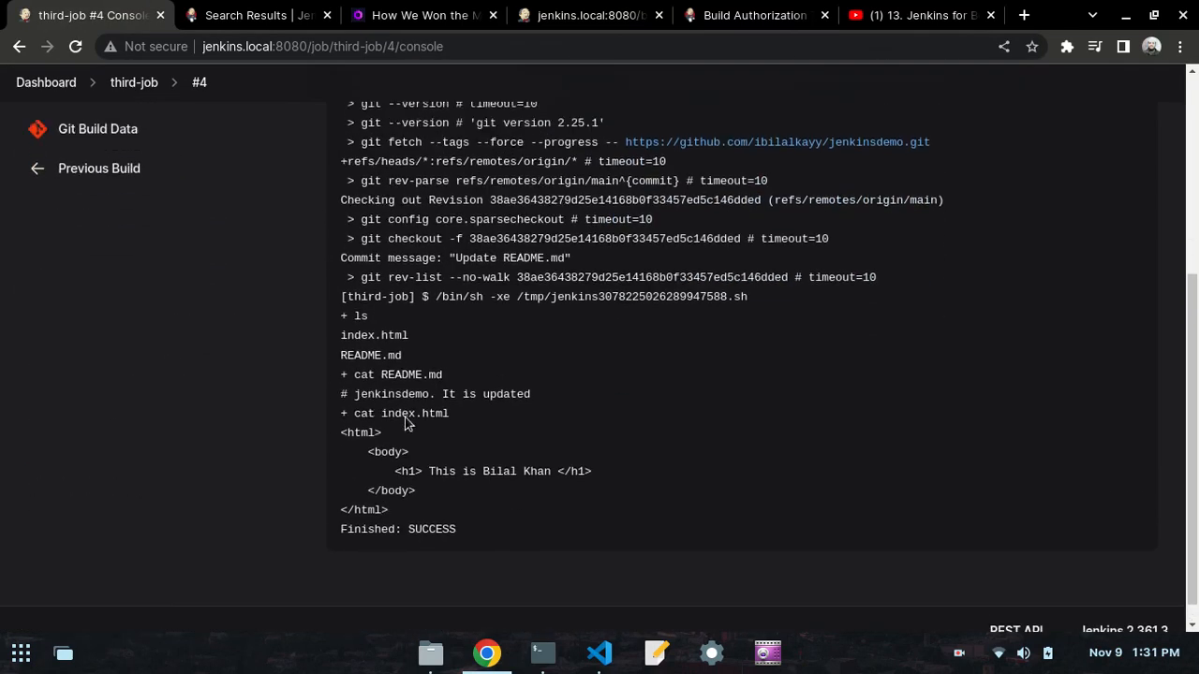
scroll(405, 418, down, 4)
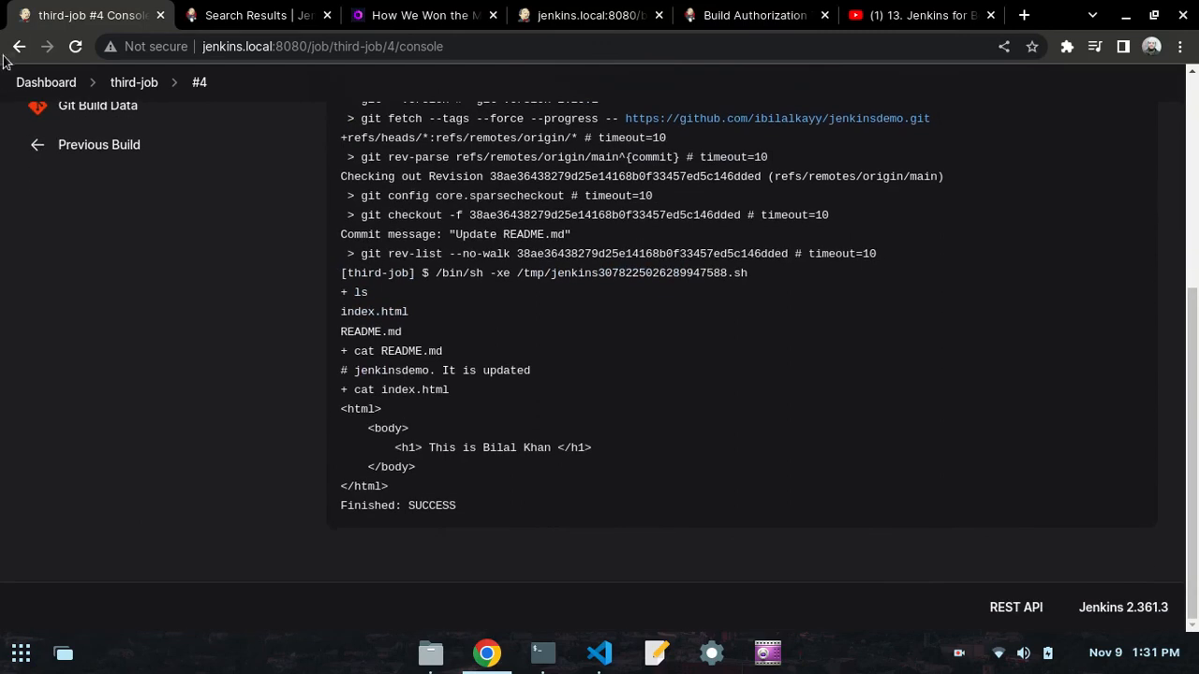
click(19, 46)
- Try to trigger third-job from the terminal by running curl with its buildByToken URL and the job's authentication token
click(571, 15)
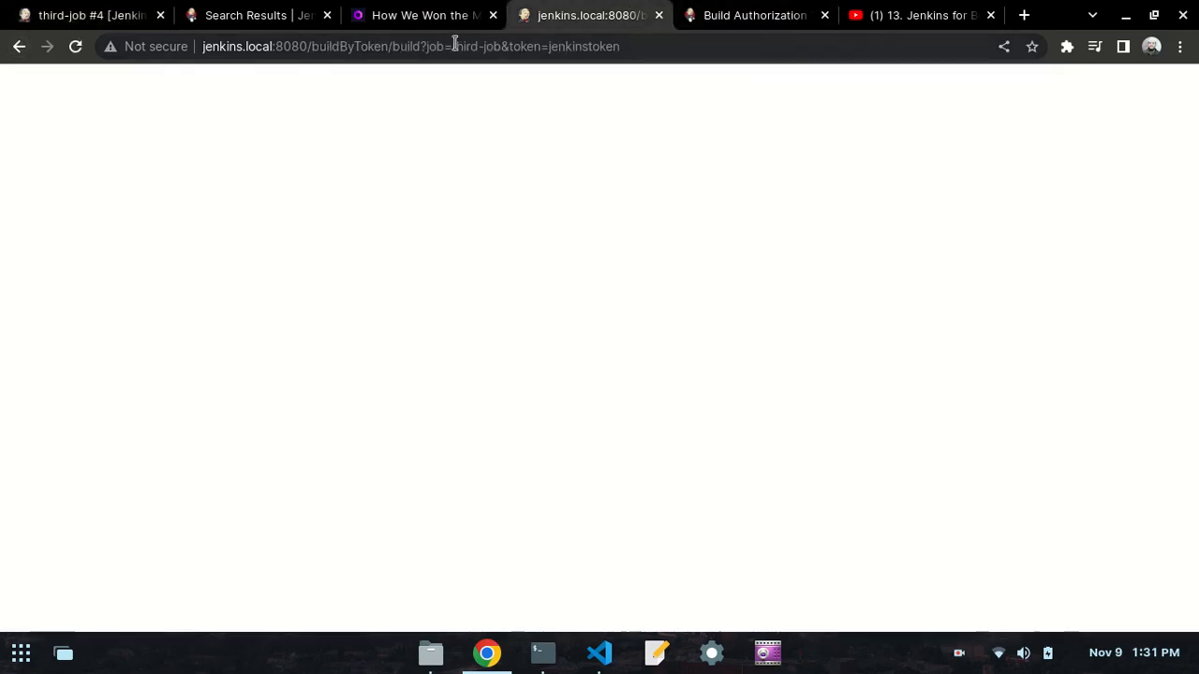
click(554, 652)
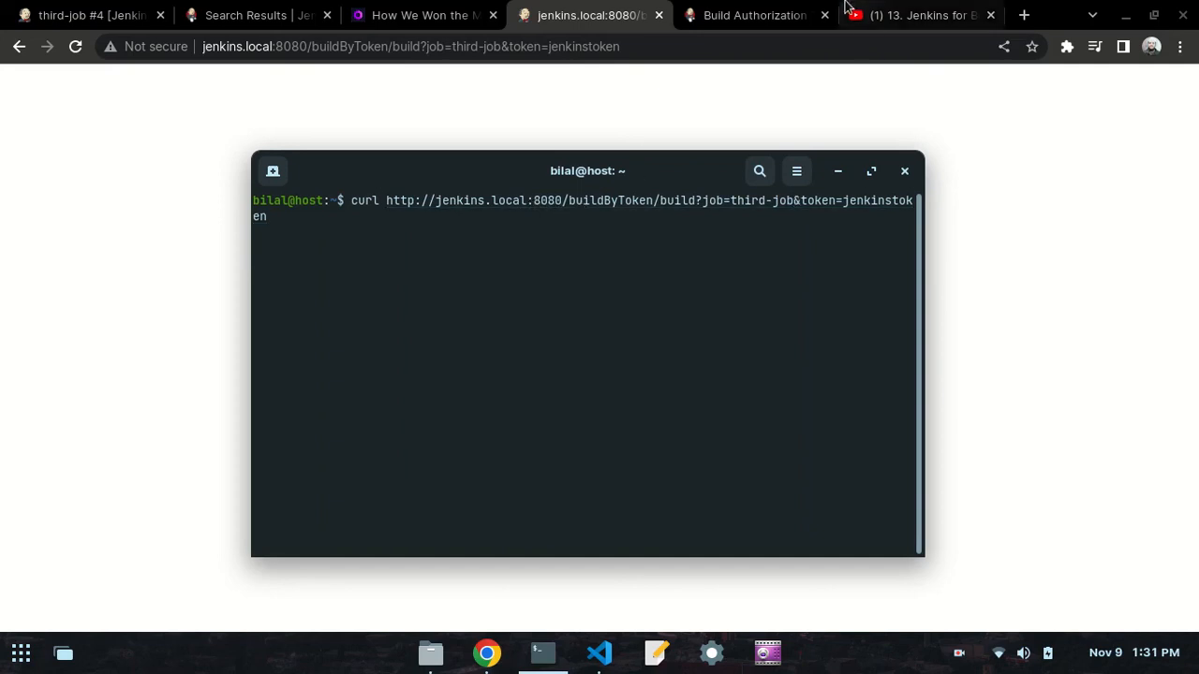
click(791, 15)
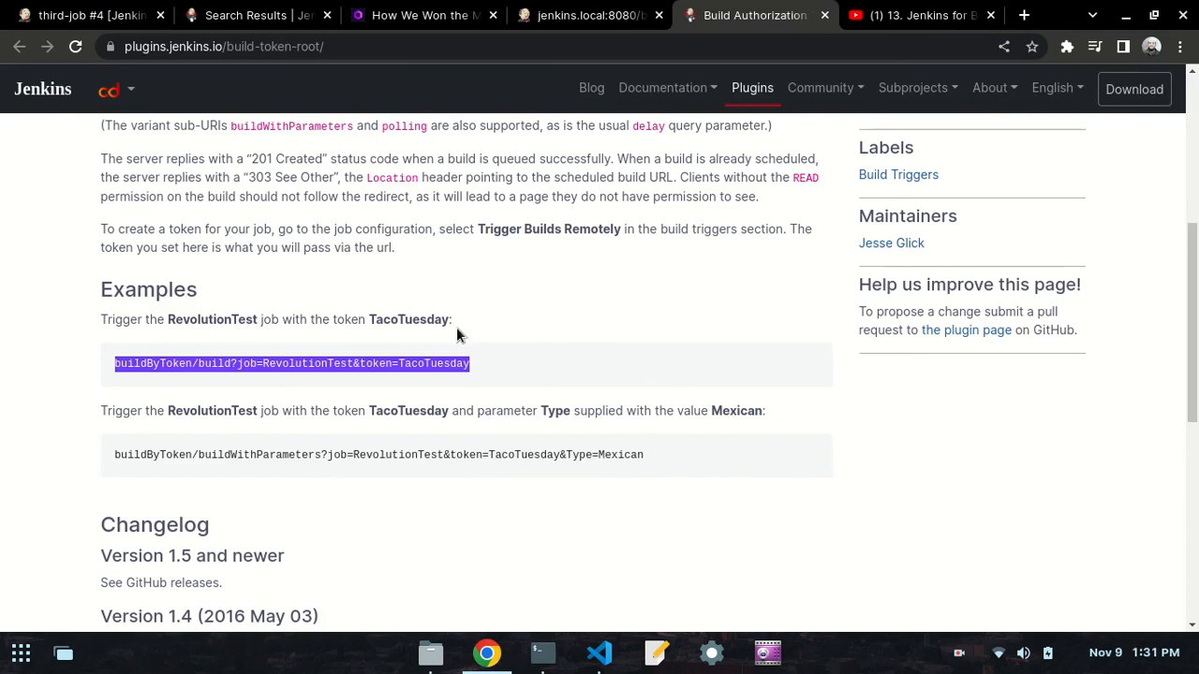
click(591, 655)
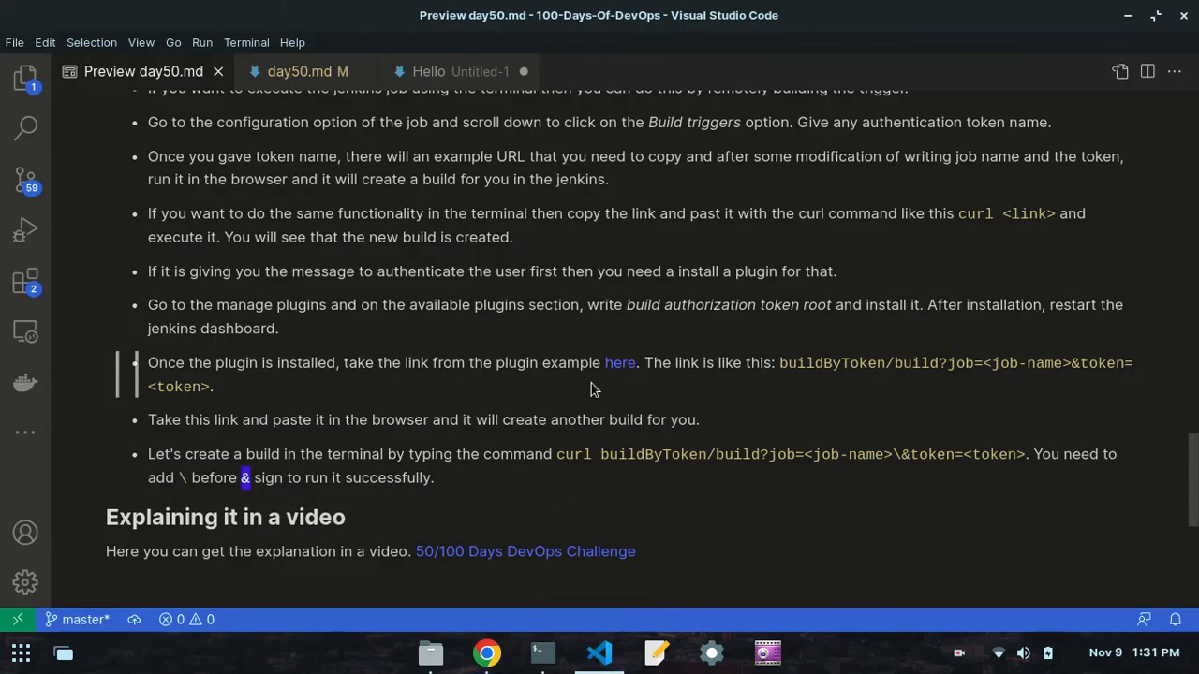
click(543, 655)
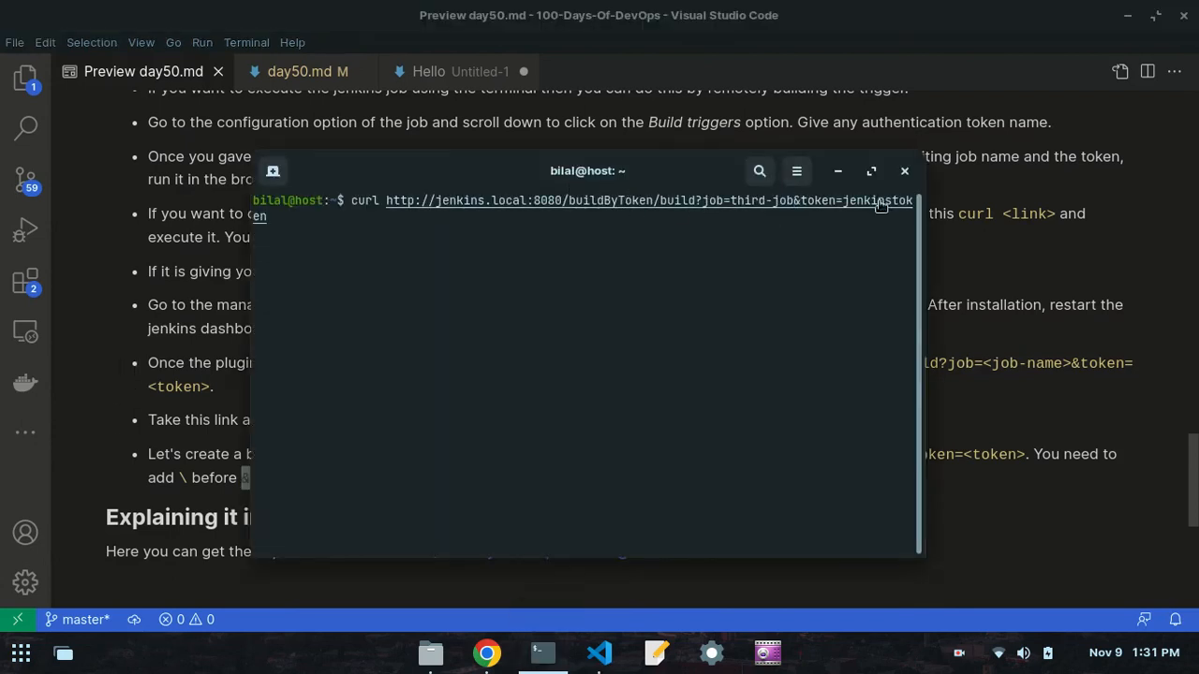
key(Return)
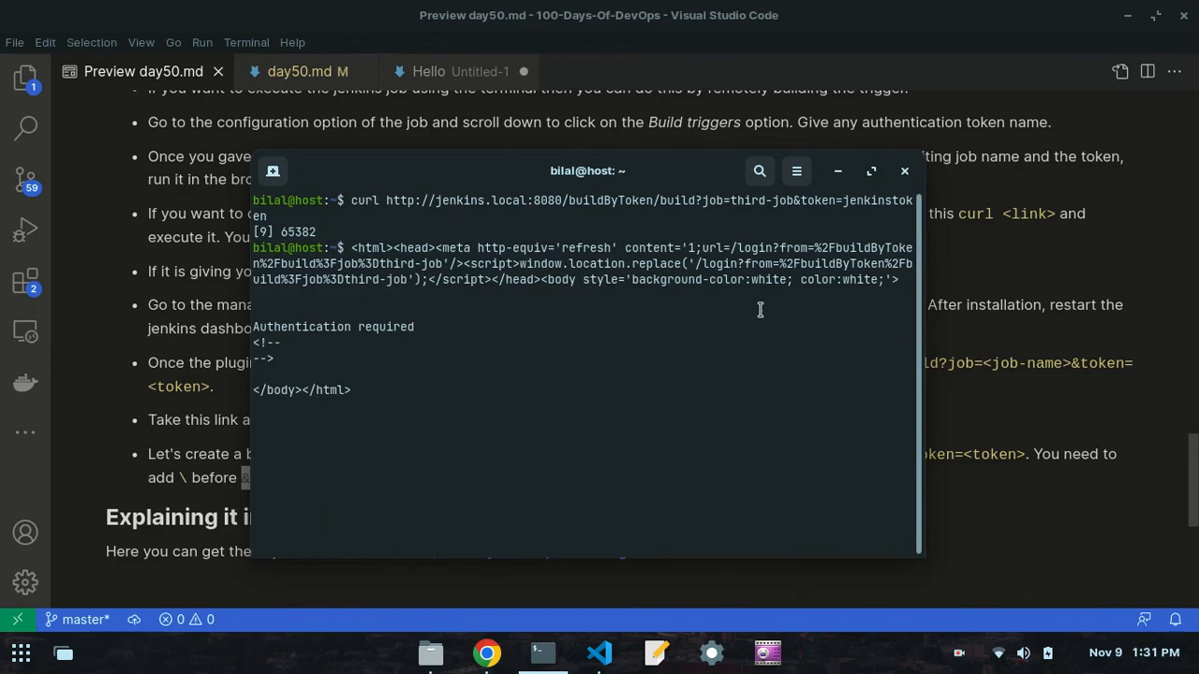
- Check third-job's build history in Chrome for a new build, then consult the day50.md notes in VS Code
click(484, 653)
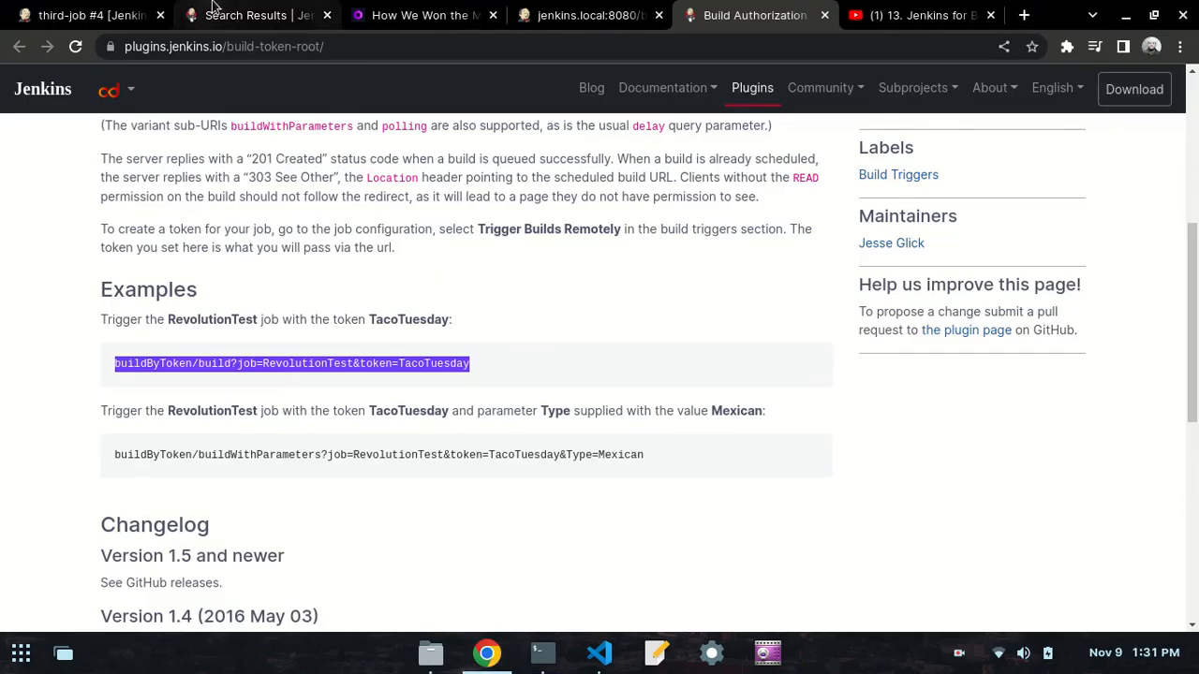
click(89, 15)
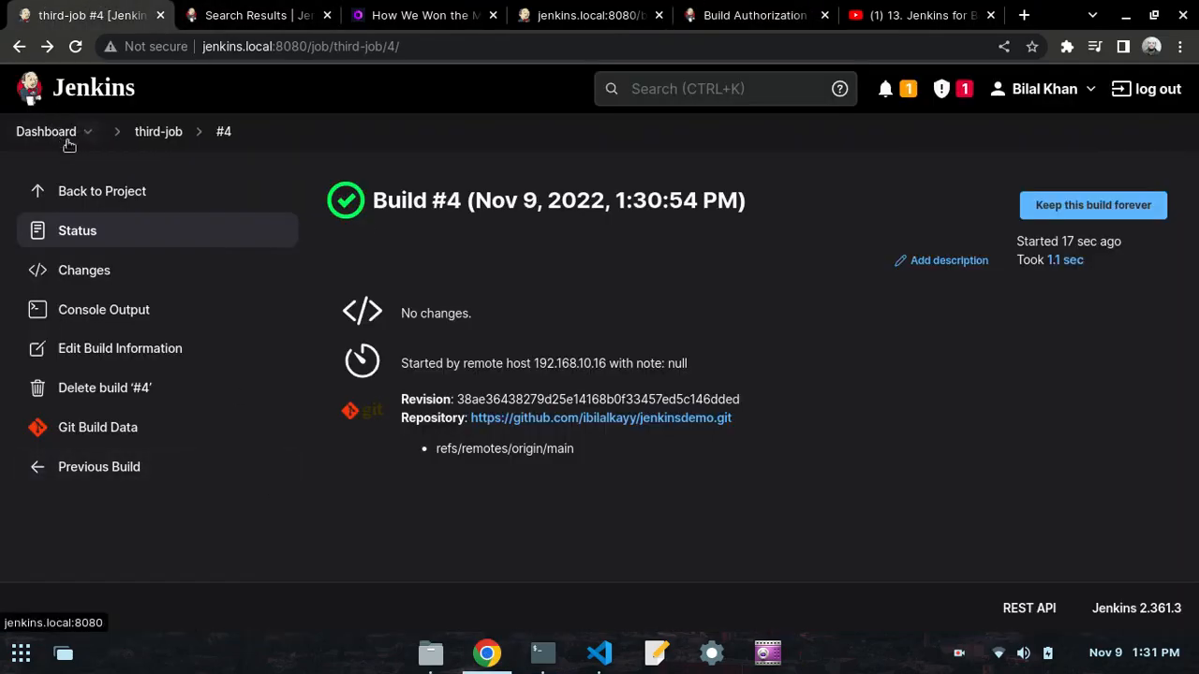
click(153, 132)
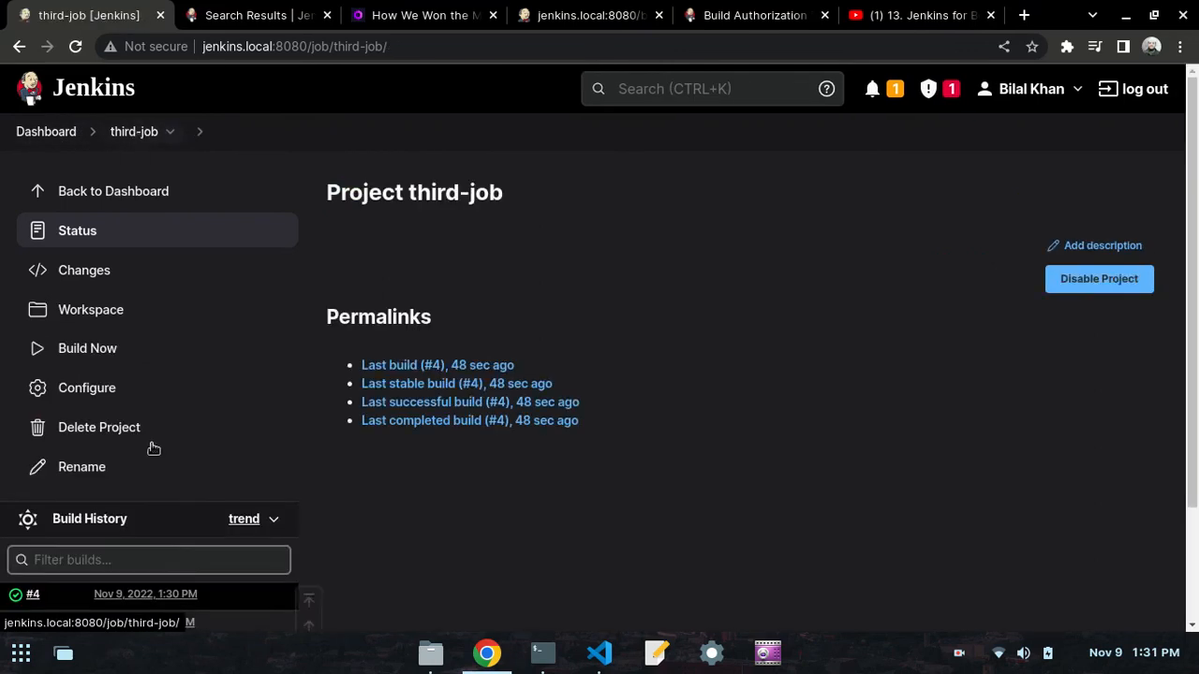
scroll(150, 521, down, 3)
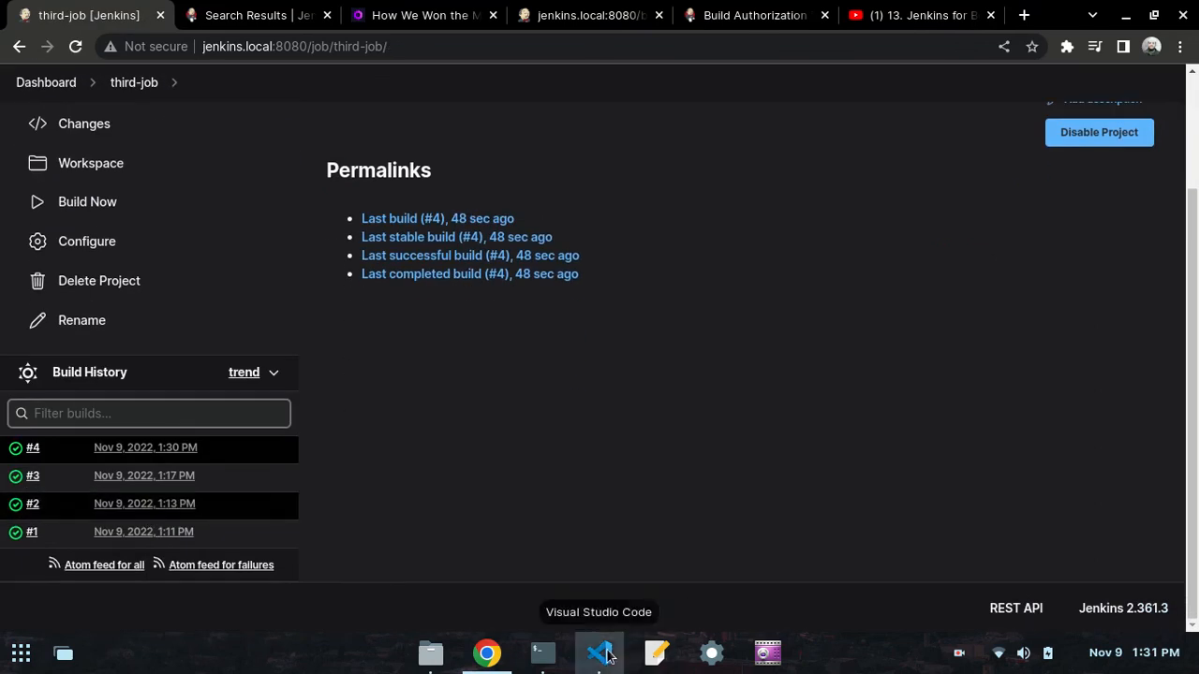
click(600, 652)
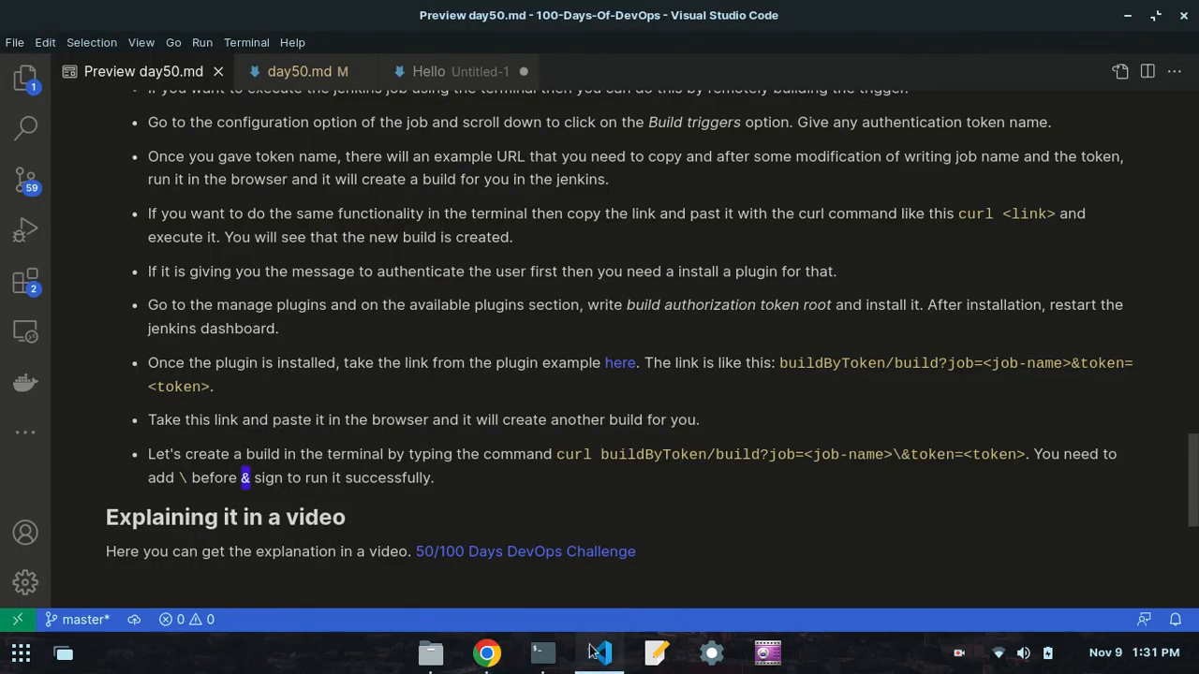
- Return to the terminal, interrupt the current prompt and clear the screen
click(543, 652)
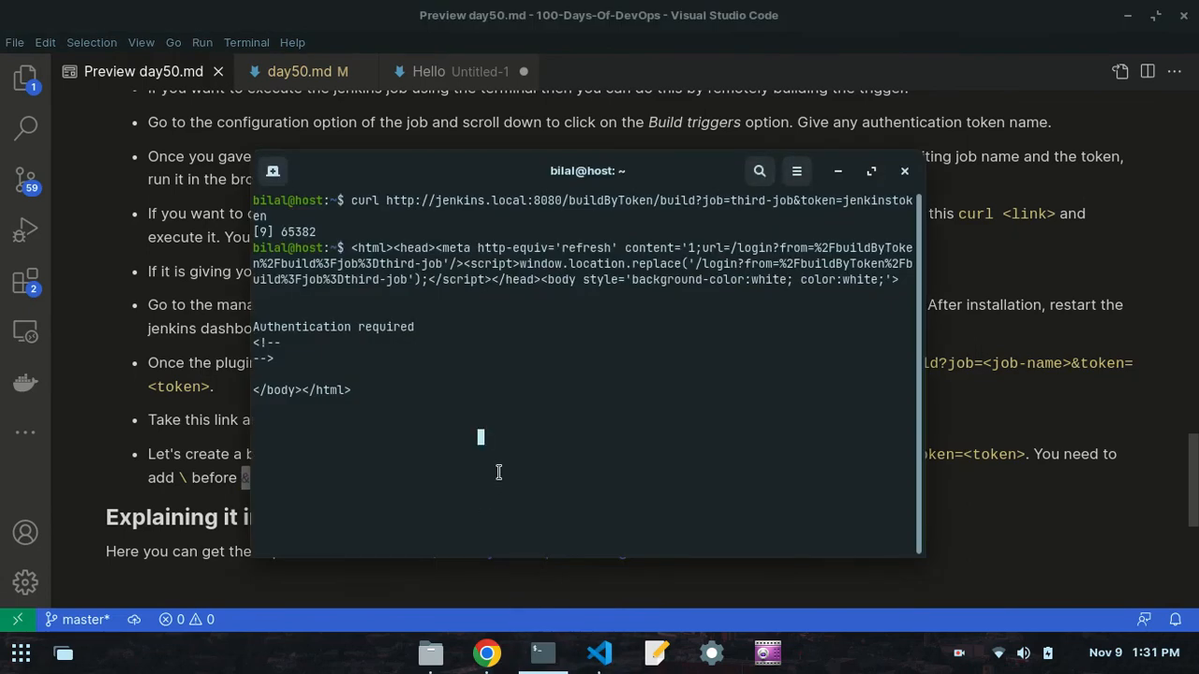
key(ctrl+c)
text(clear)
key(Return)
- Recall the curl buildByToken command, add a backslash before its & sign and run it
key(Up)
key(Up)
key(Left)
key(Left)
key(Left)
key(Left)
key(Left)
key(Left)
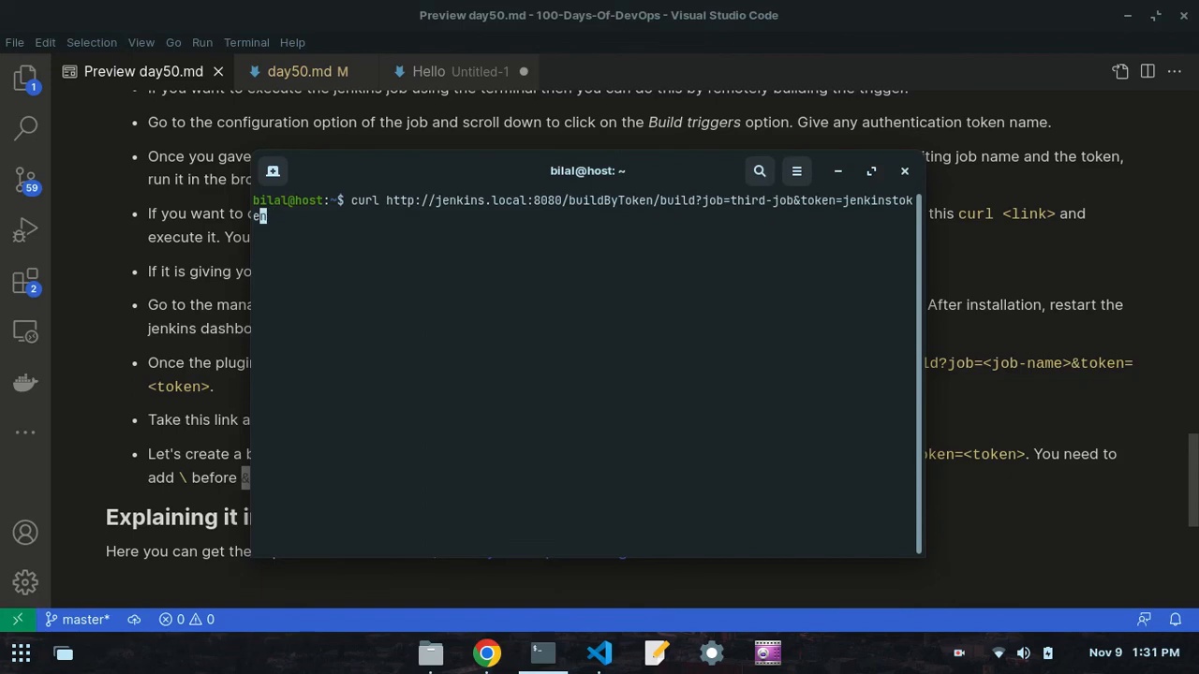
key(Left)
key(Left)
key(Left)
key(Left)
key(Left)
key(Left)
key(Left)
key(Left)
key(Left)
key(Left)
key(Left)
key(Left)
key(Left)
key(Left)
key(Left)
key(Left)
key(Left)
key(Left)
key(Left)
key(Left)
key(Right)
key(Right)
key(Right)
key(Right)
key(Right)
key(Right)
key(Right)
key(Right)
key(Right)
key(Right)
key(Right)
key(Right)
key(Left)
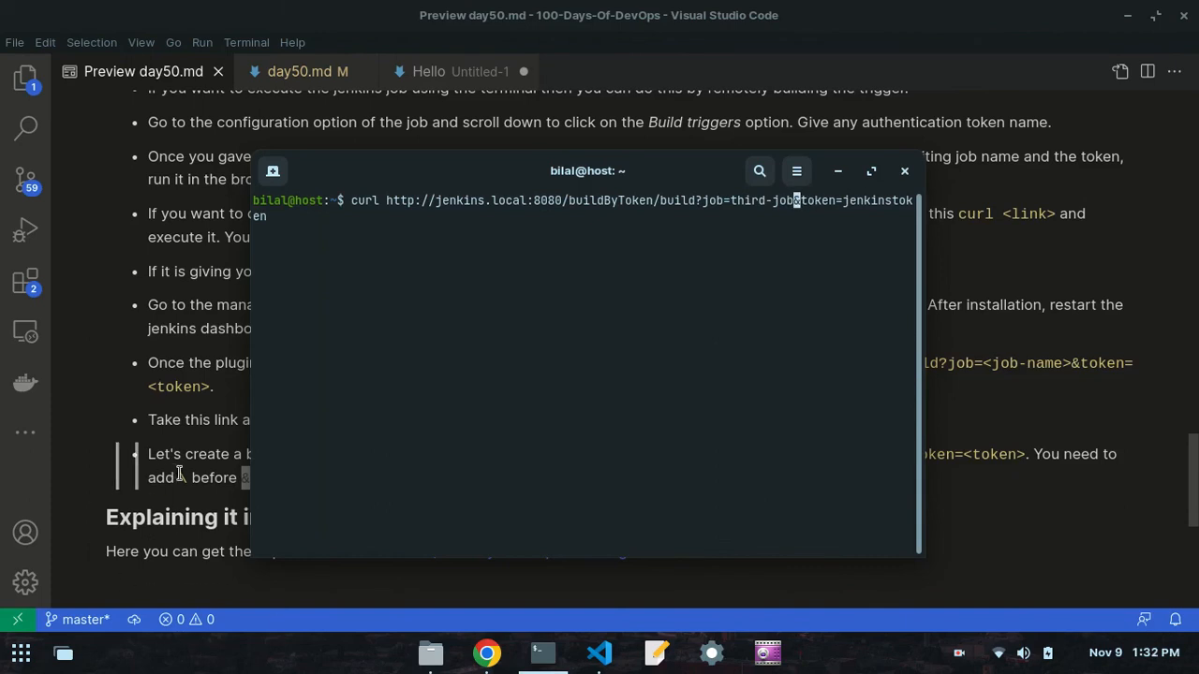
text(\)
key(Return)
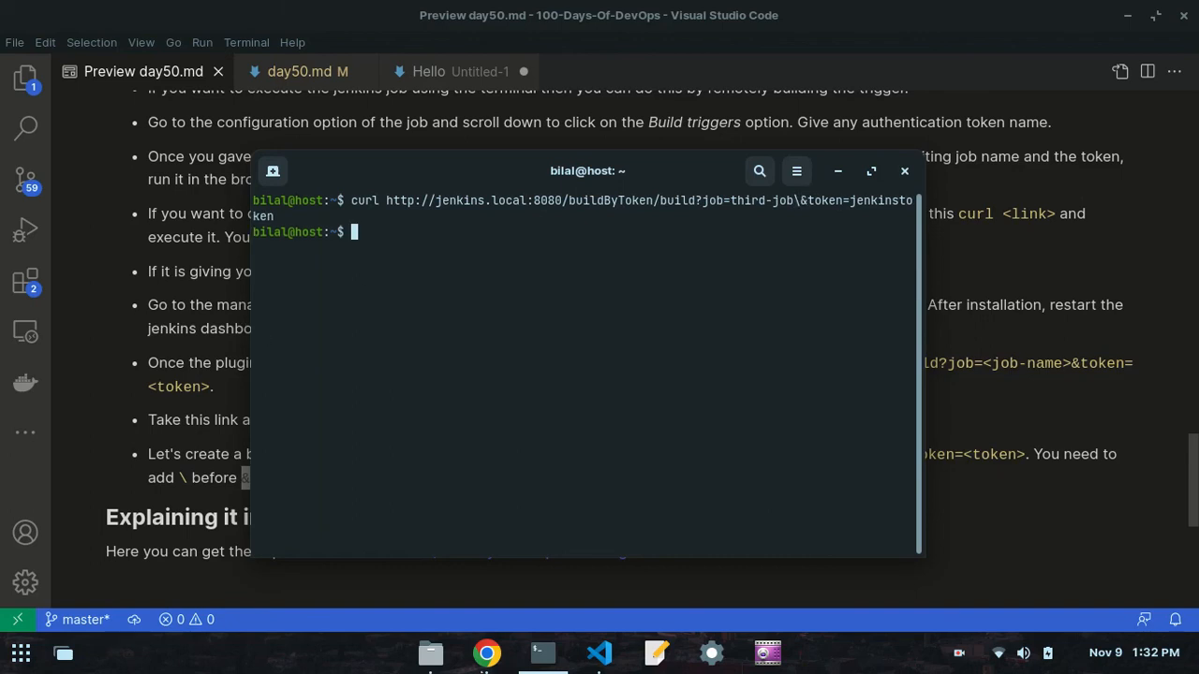
- Switch to Chrome and check third-job's build history for a build triggered by the escaped curl command
click(486, 653)
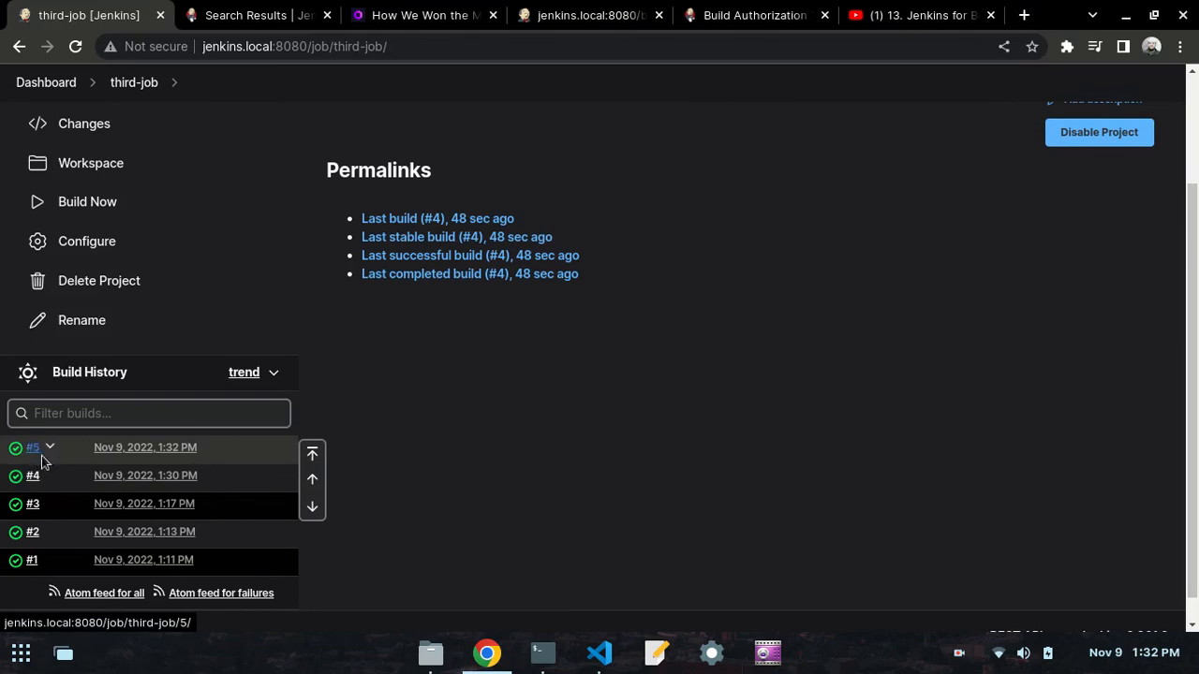
scroll(484, 300, up, 3)
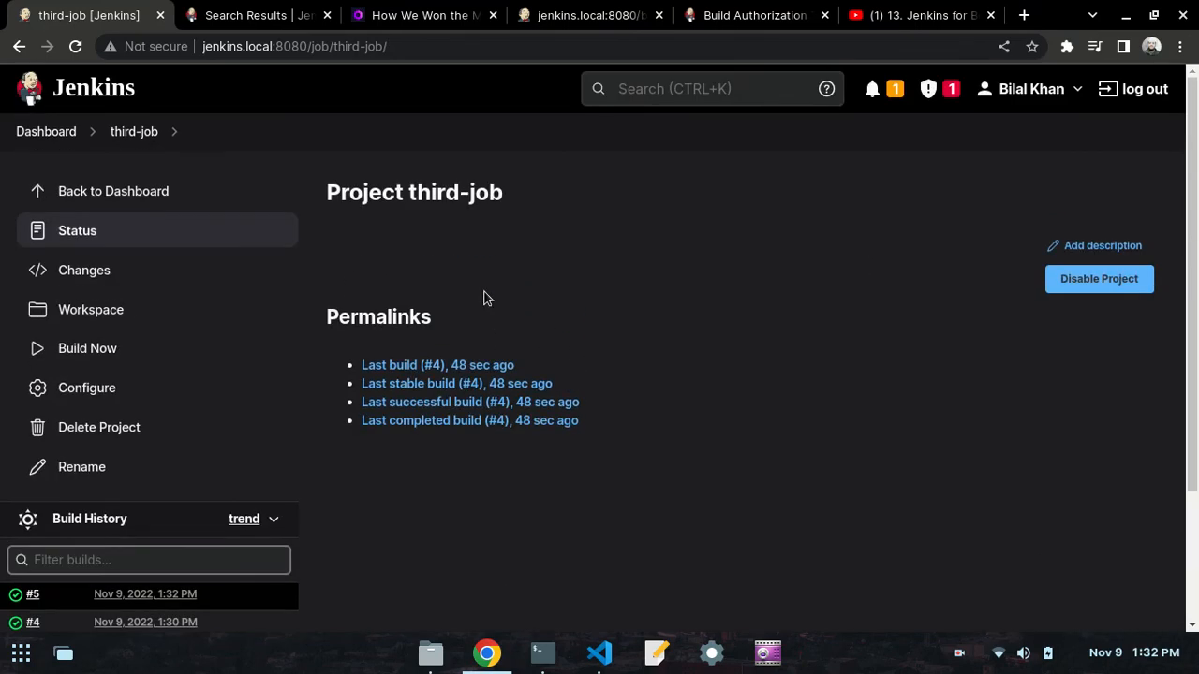
click(598, 651)
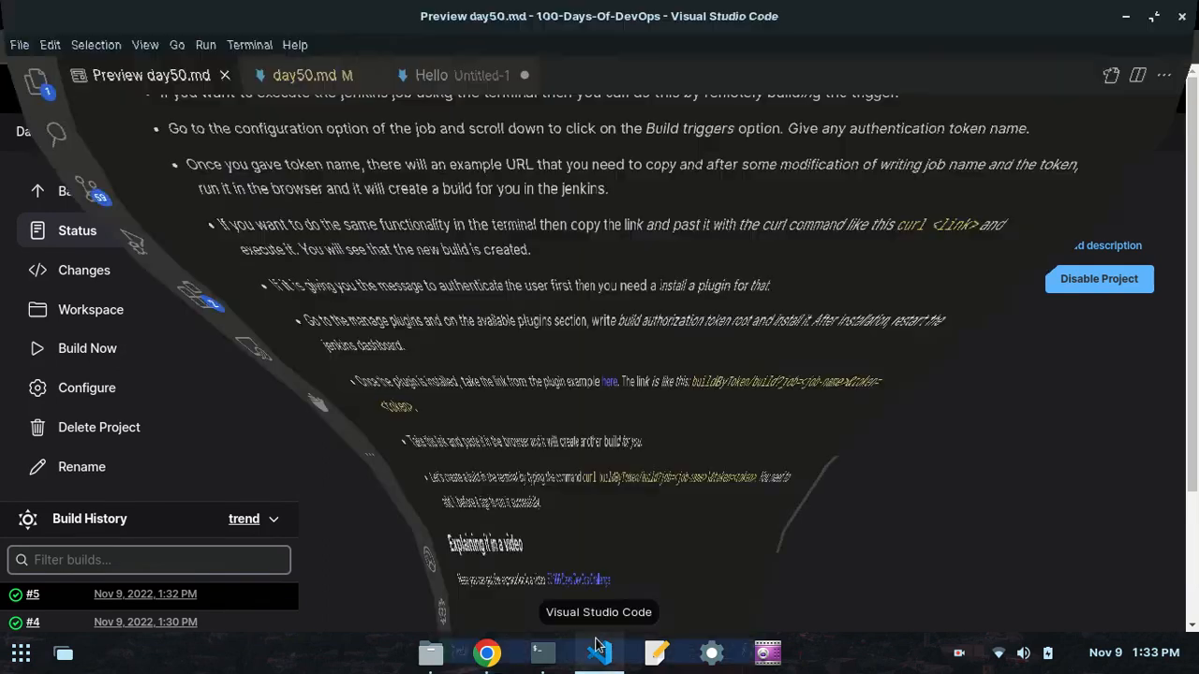
click(302, 71)
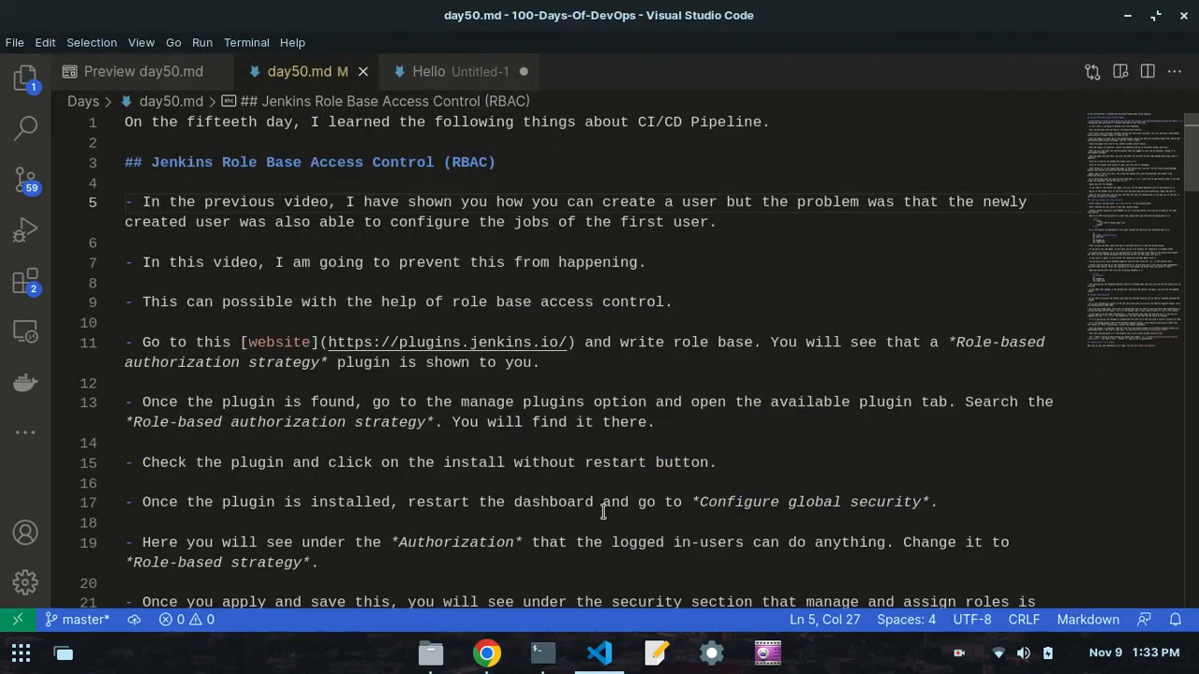
scroll(603, 512, down, 10)
drag(1131, 172, 1148, 323)
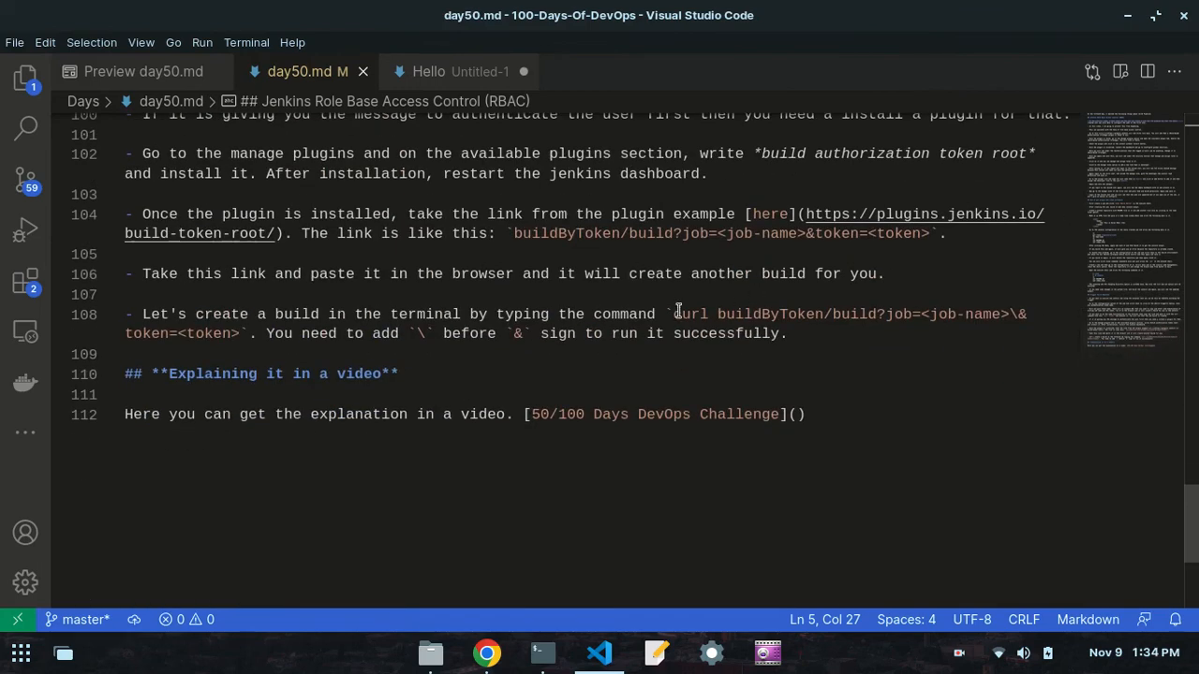
click(713, 313)
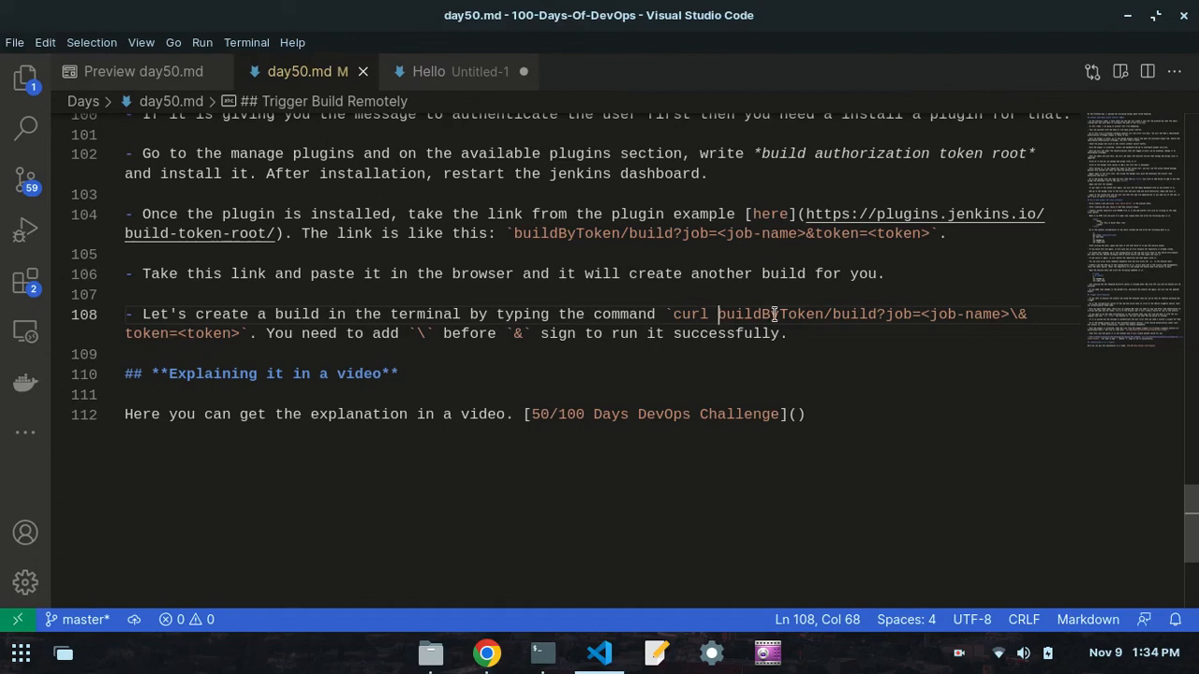
key(ctrl+v)
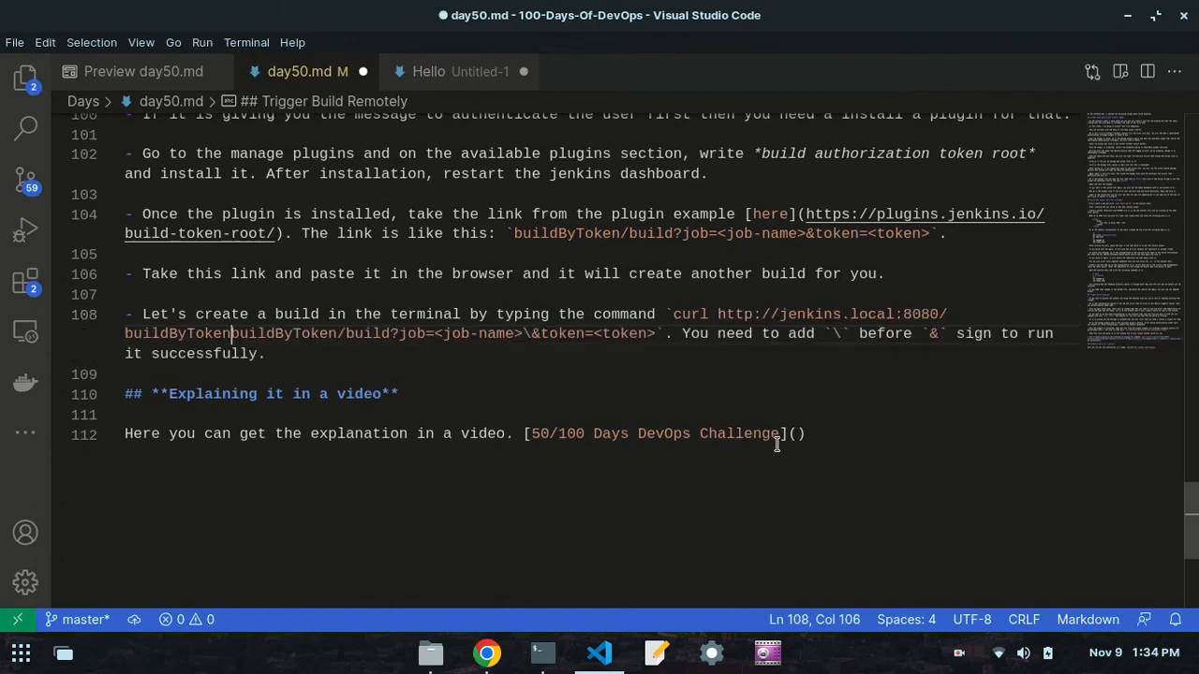
key(BackSpace)
key(BackSpace)
key(BackSpace)
key(BackSpace)
key(BackSpace)
key(BackSpace)
key(BackSpace)
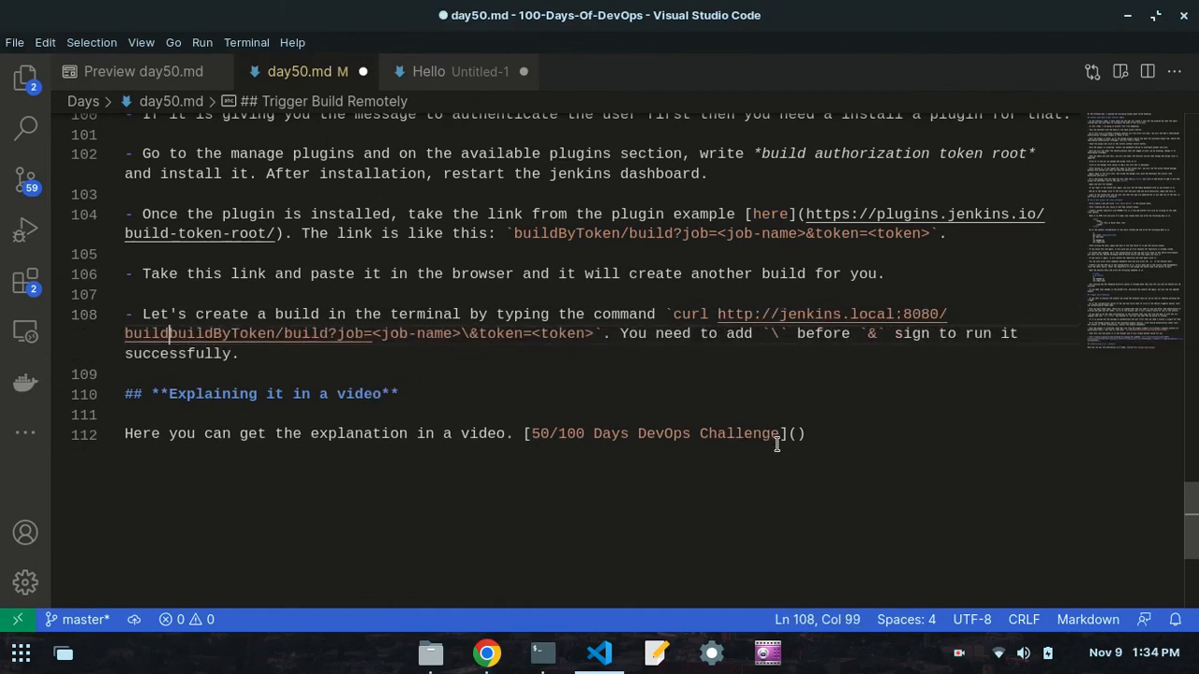
key(BackSpace)
key(BackSpace)
key(BackSpace)
key(BackSpace)
key(BackSpace)
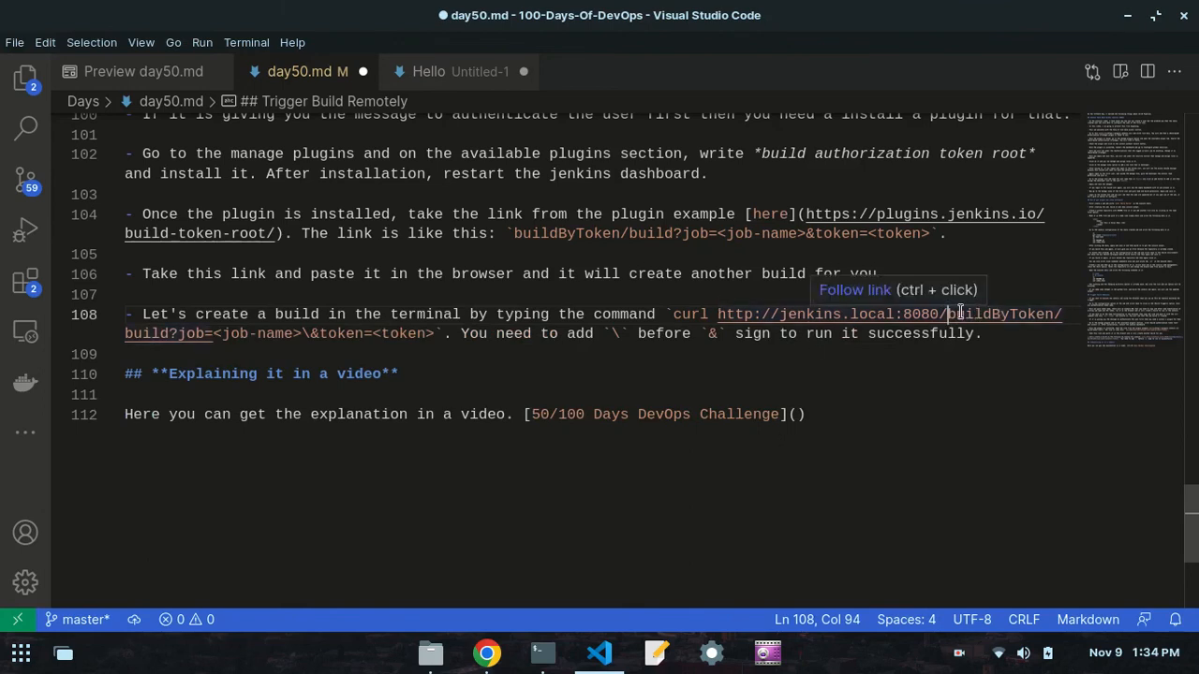
drag(948, 313, 713, 312)
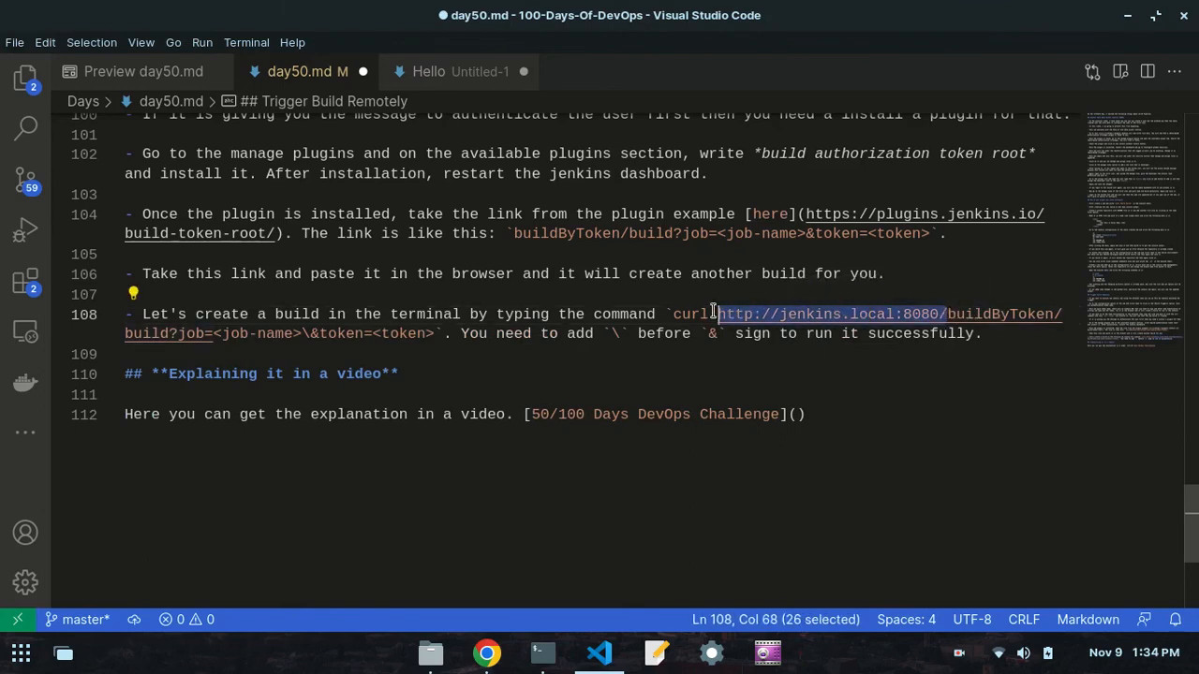
click(714, 312)
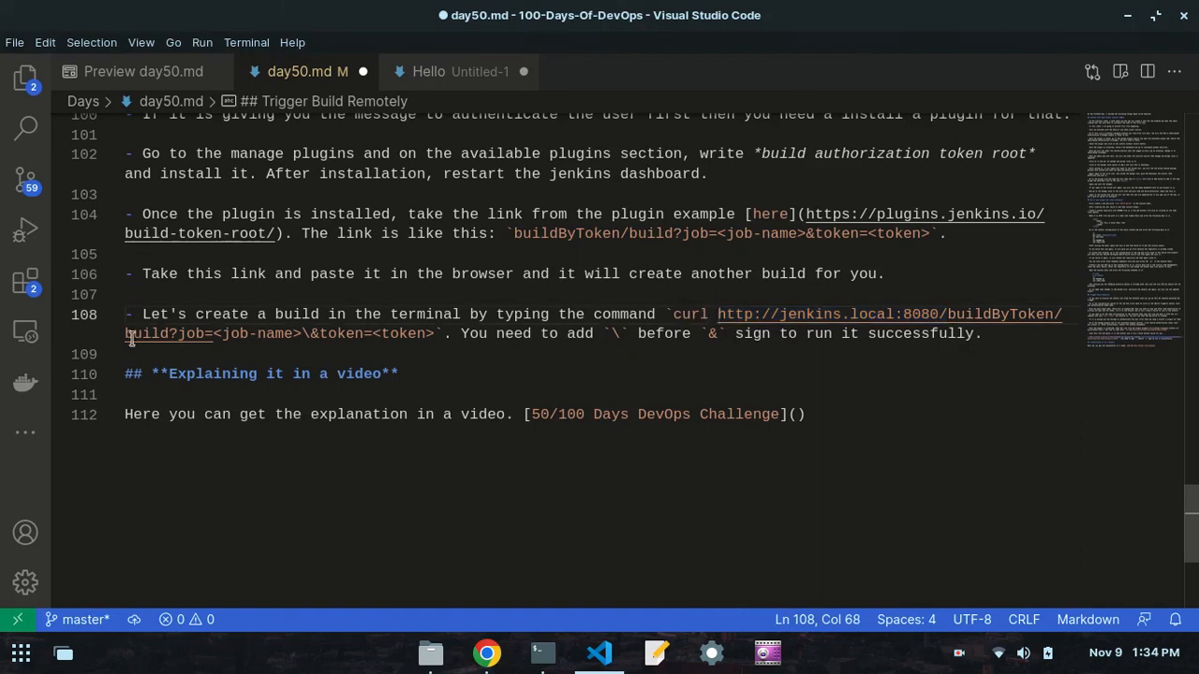
click(514, 234)
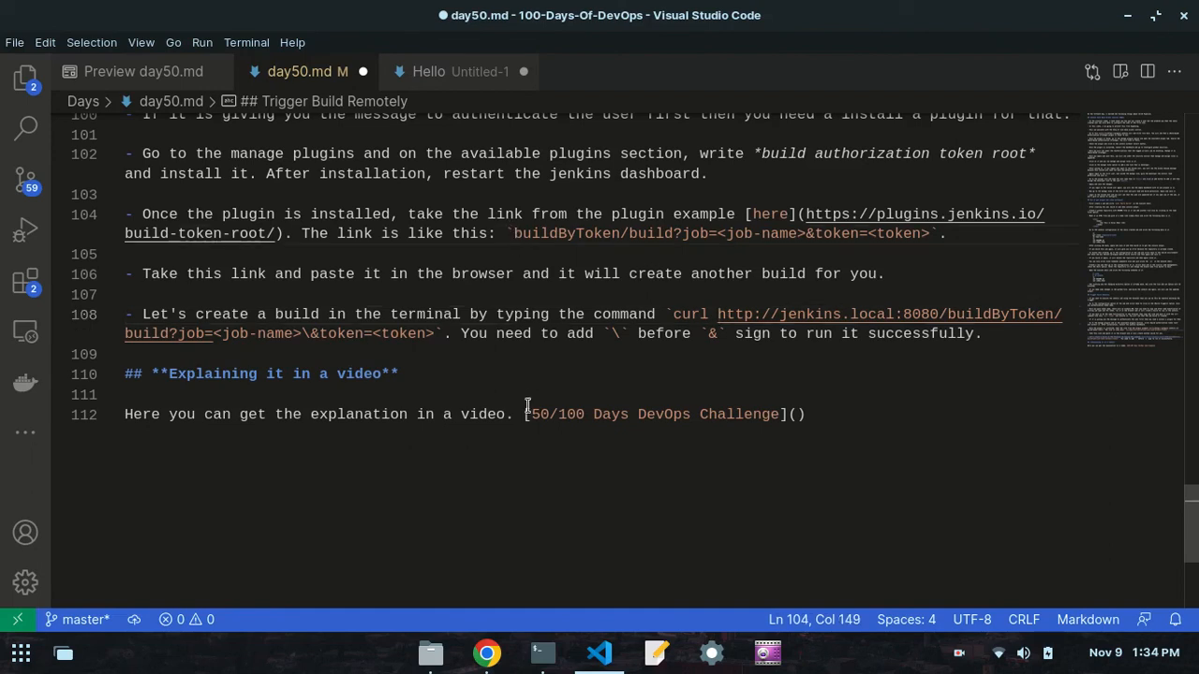
text(http://jenkins.local:8080/buildByToken)
key(BackSpace)
key(BackSpace)
key(BackSpace)
key(BackSpace)
key(BackSpace)
key(BackSpace)
key(BackSpace)
key(BackSpace)
key(BackSpace)
key(BackSpace)
key(BackSpace)
key(BackSpace)
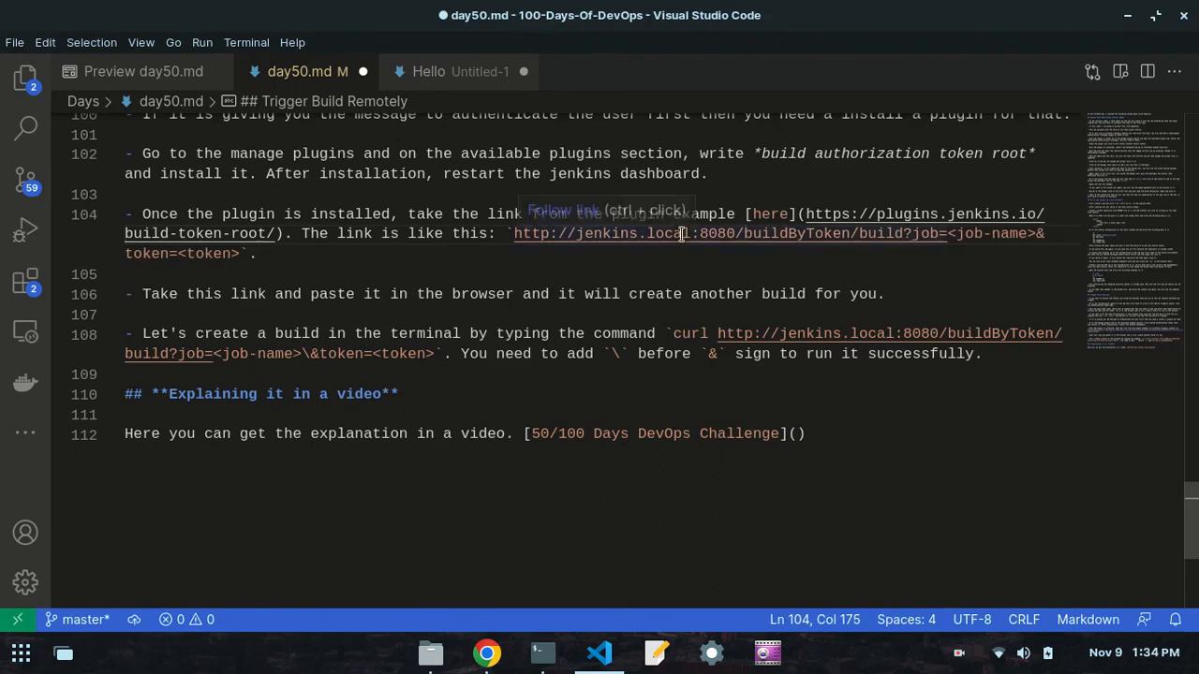
- Check the buildByToken link on line 104 and the backslash note on line 108, and save day50.md
drag(744, 234, 813, 240)
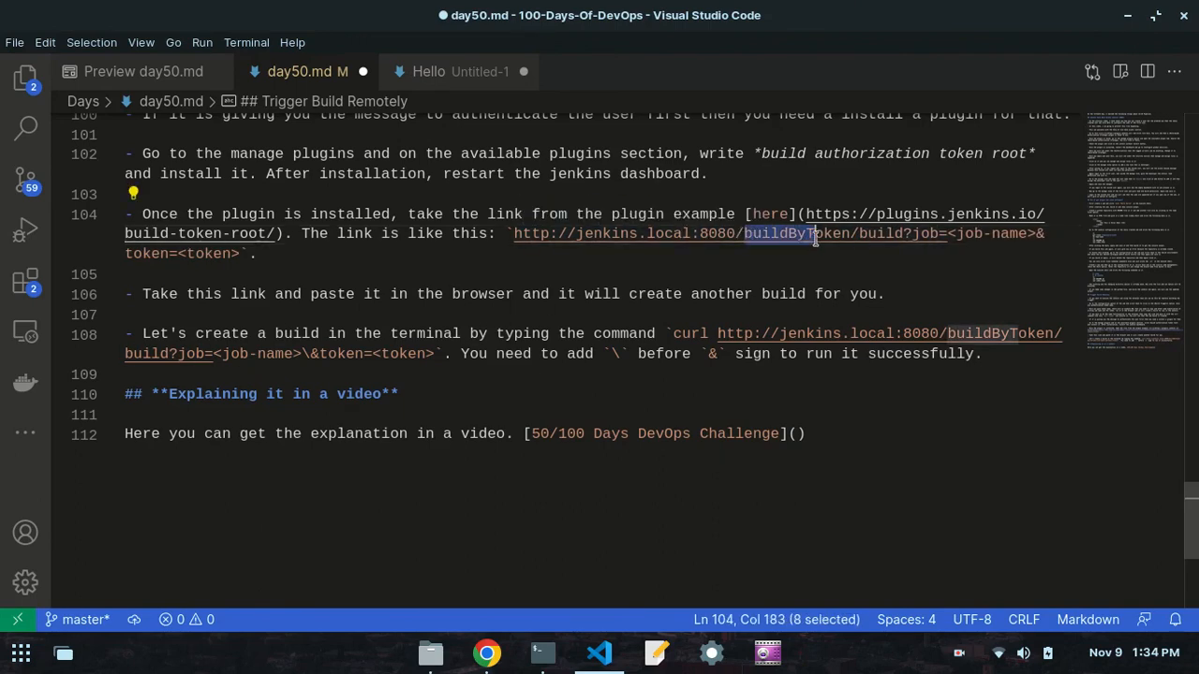
click(240, 253)
click(614, 354)
drag(629, 354, 605, 354)
click(605, 354)
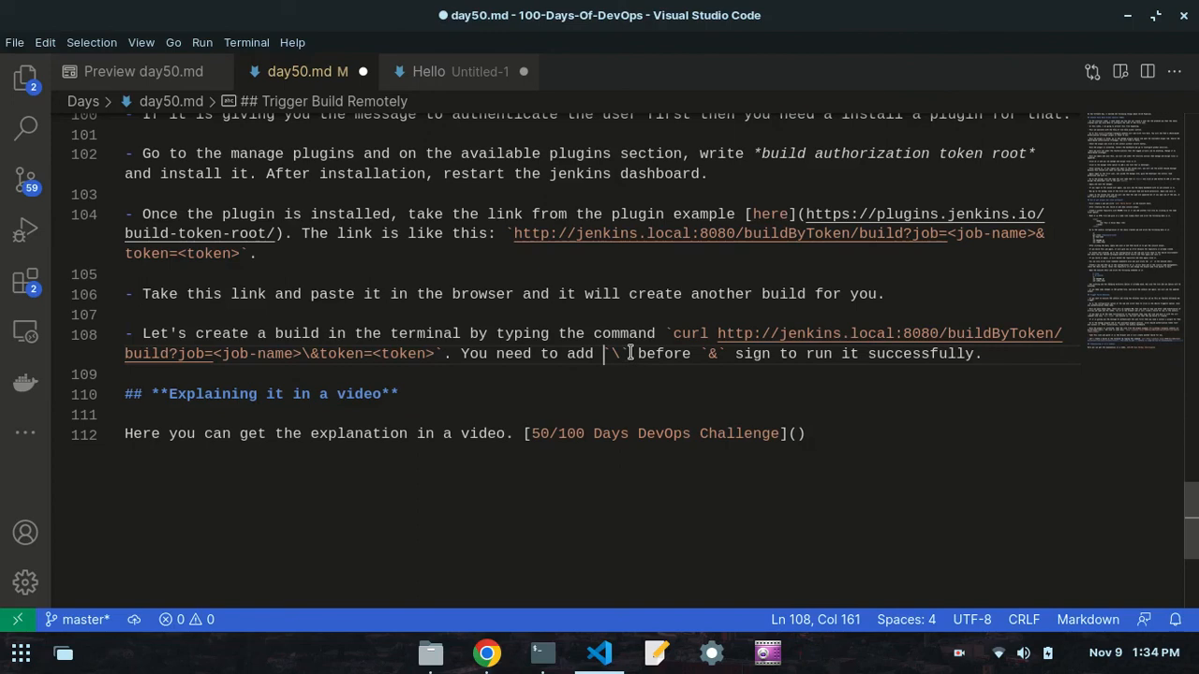
drag(629, 353, 610, 334)
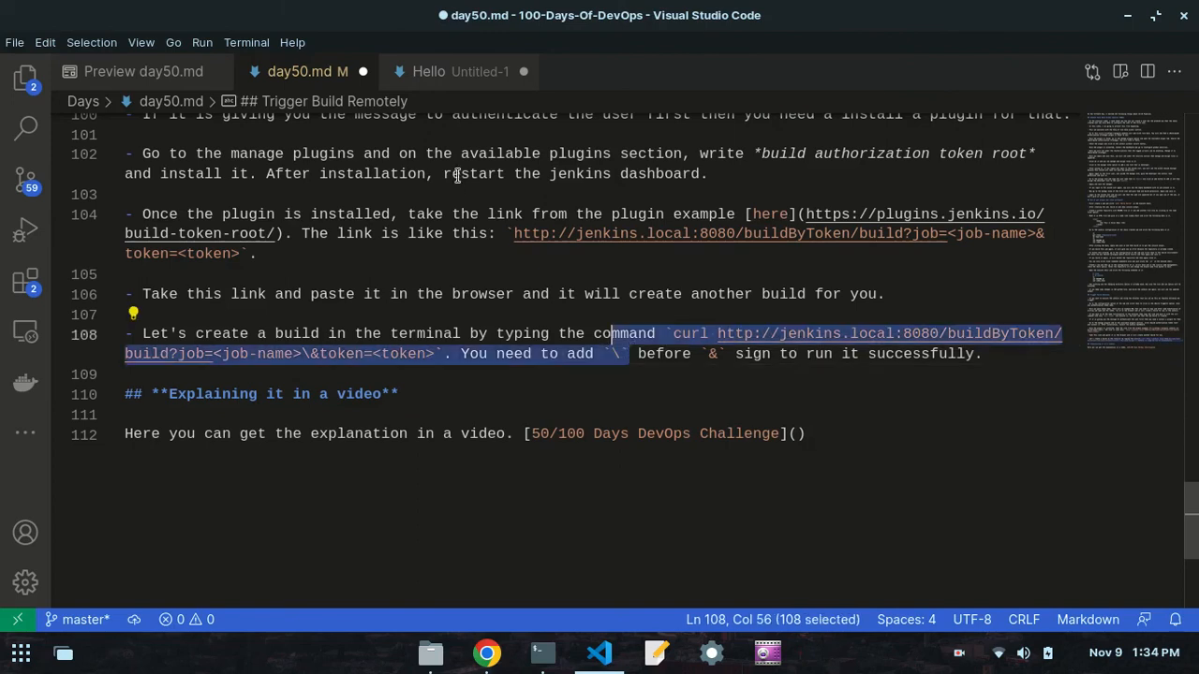
click(565, 234)
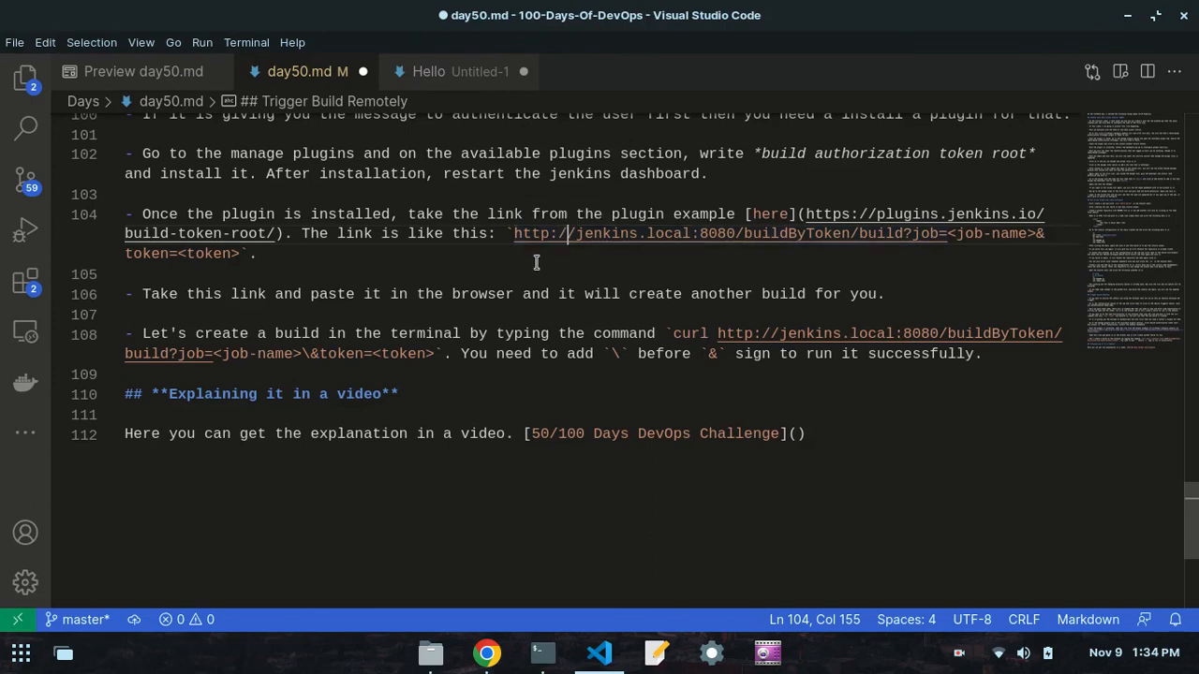
click(790, 318)
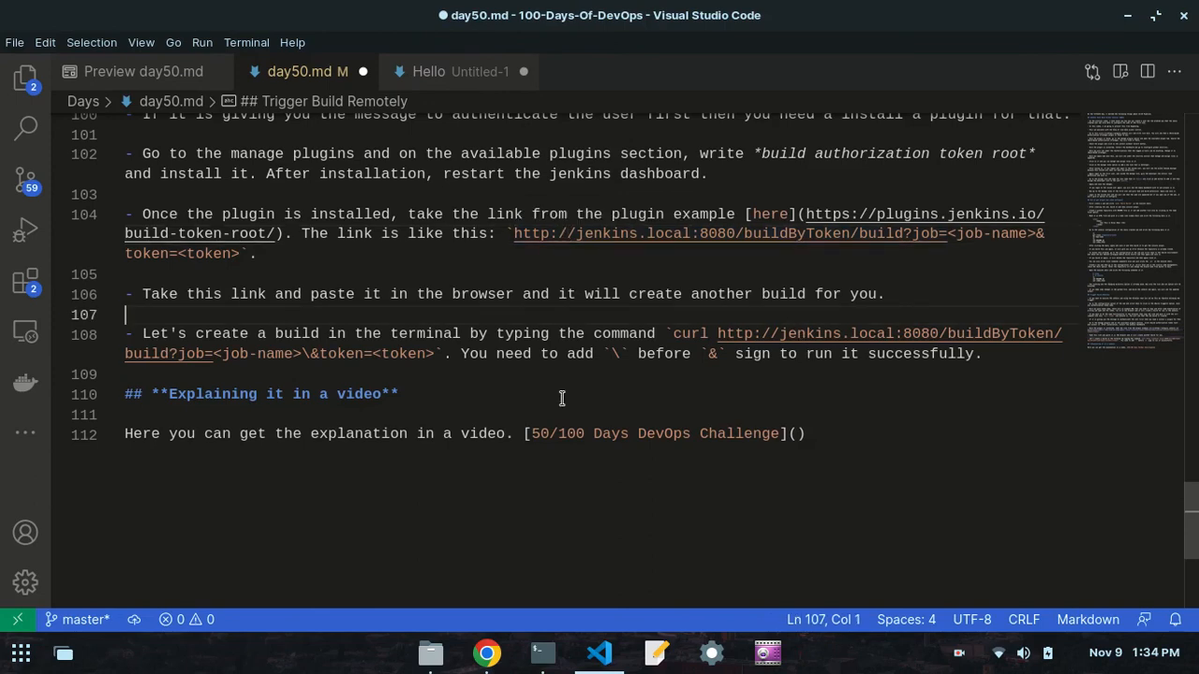
key(ctrl+s)
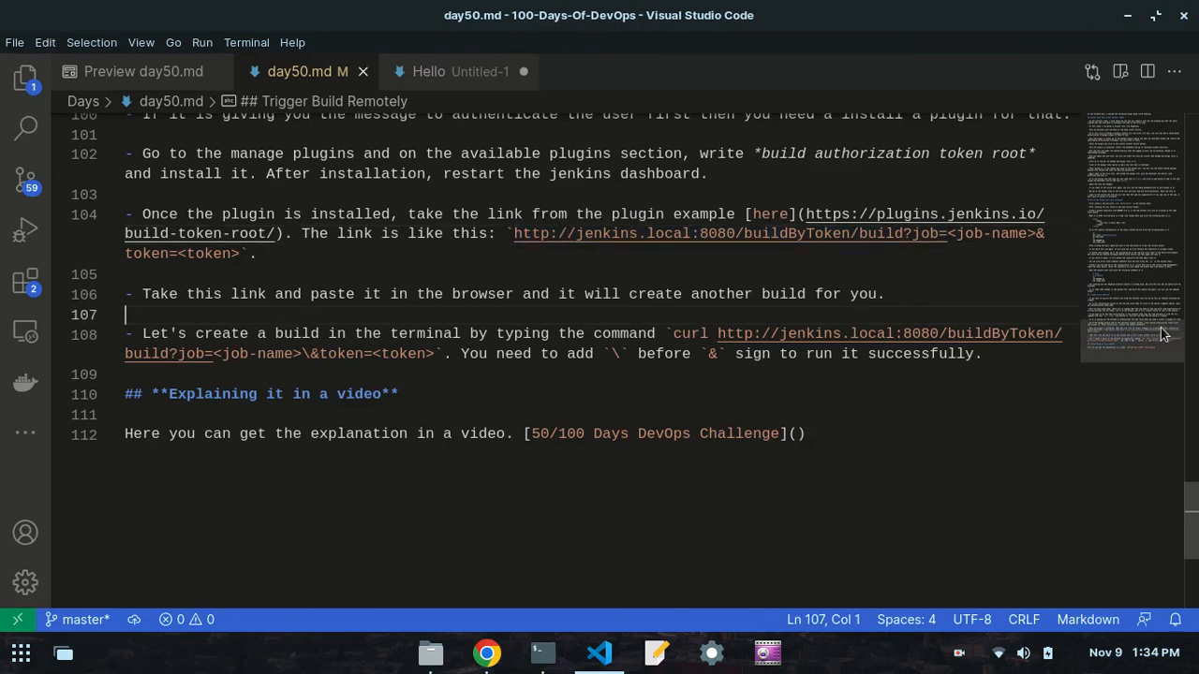
- Go back to the start of the day50.md source and view the rendered preview from its Jenkins Role Base Access Control section
drag(1159, 337, 1157, 131)
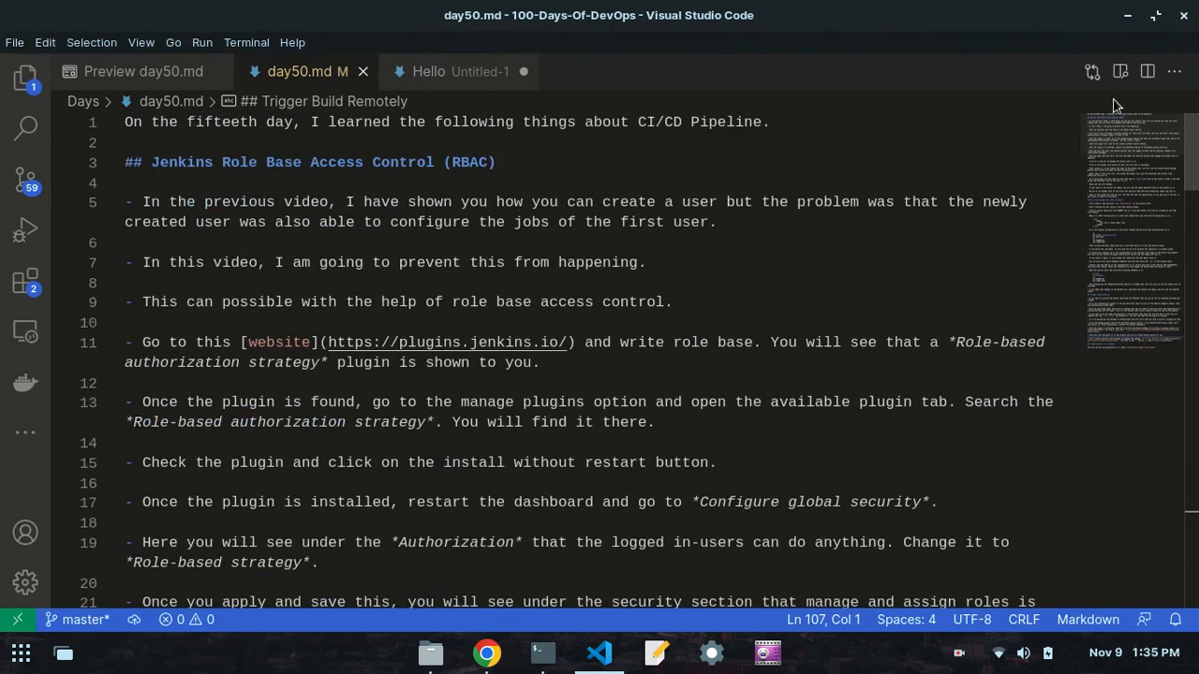
click(531, 182)
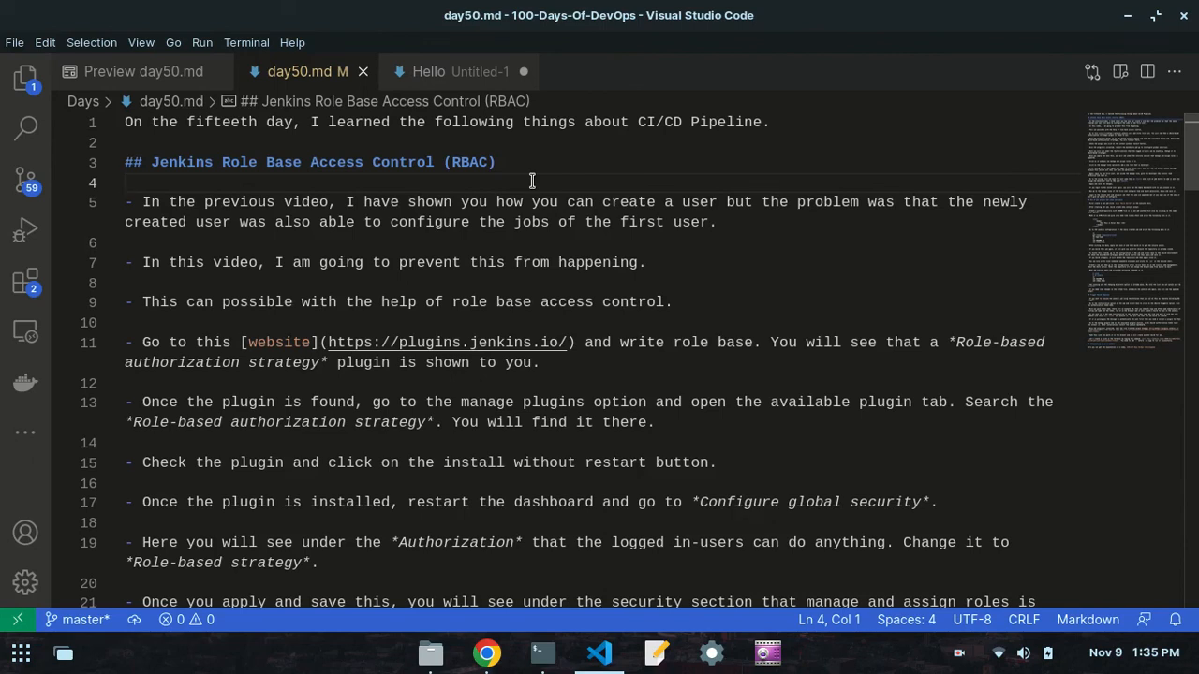
click(527, 157)
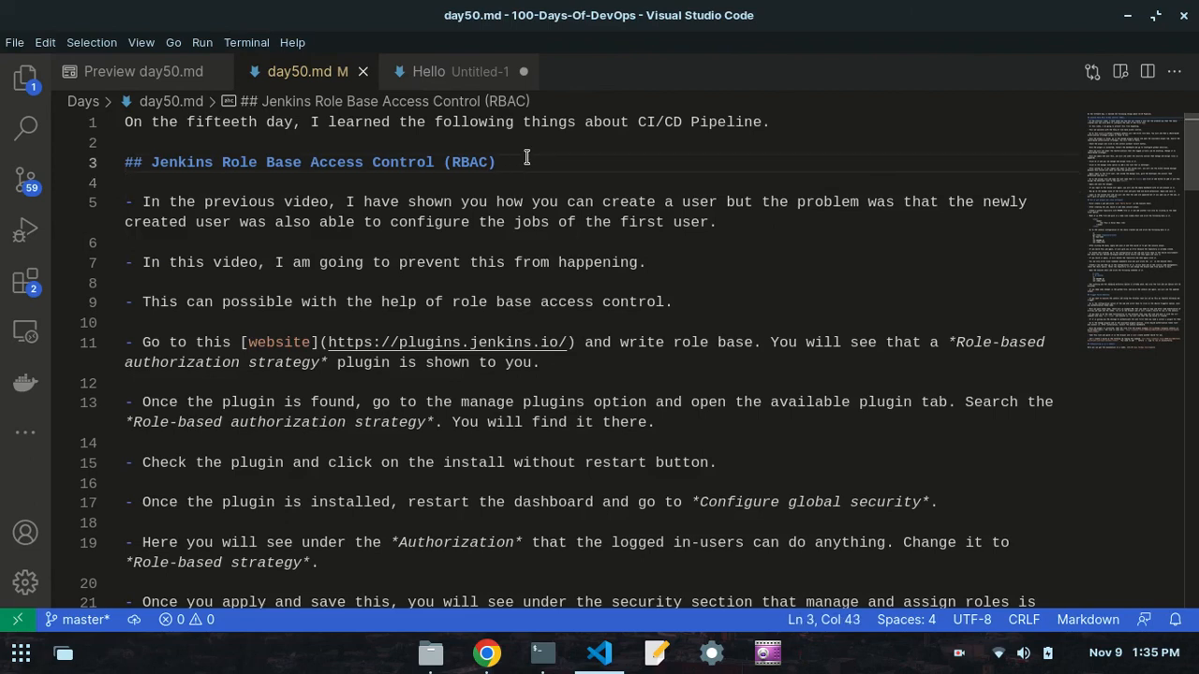
click(148, 73)
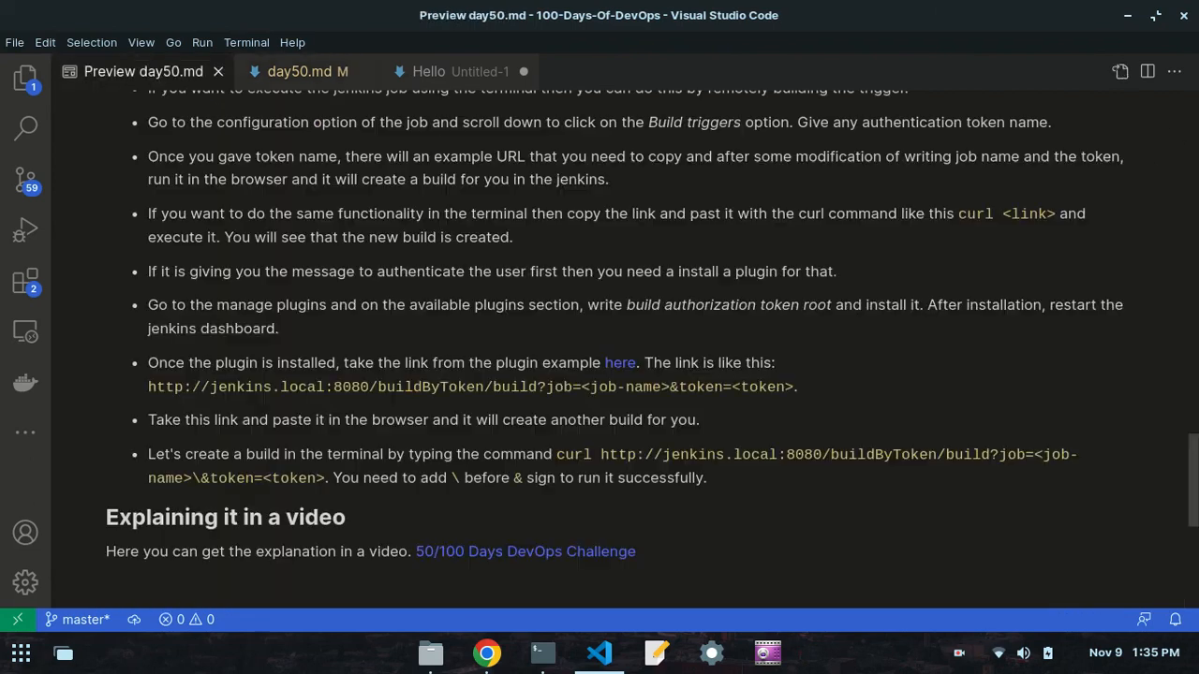
drag(1194, 480, 1194, 137)
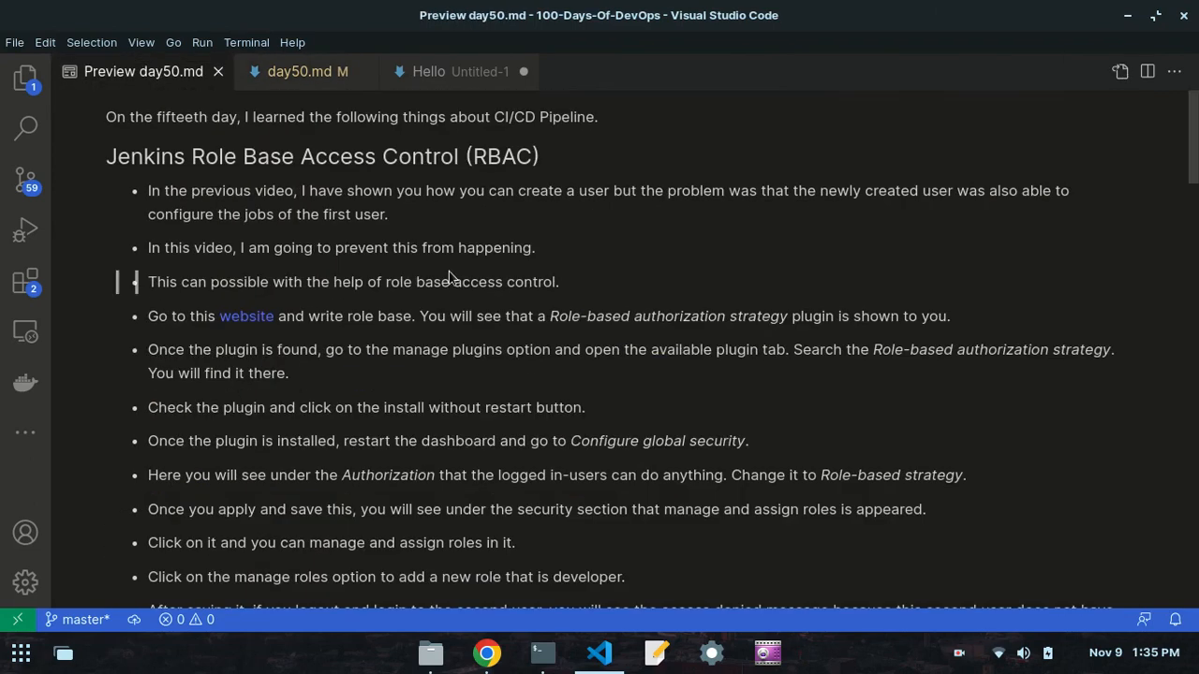